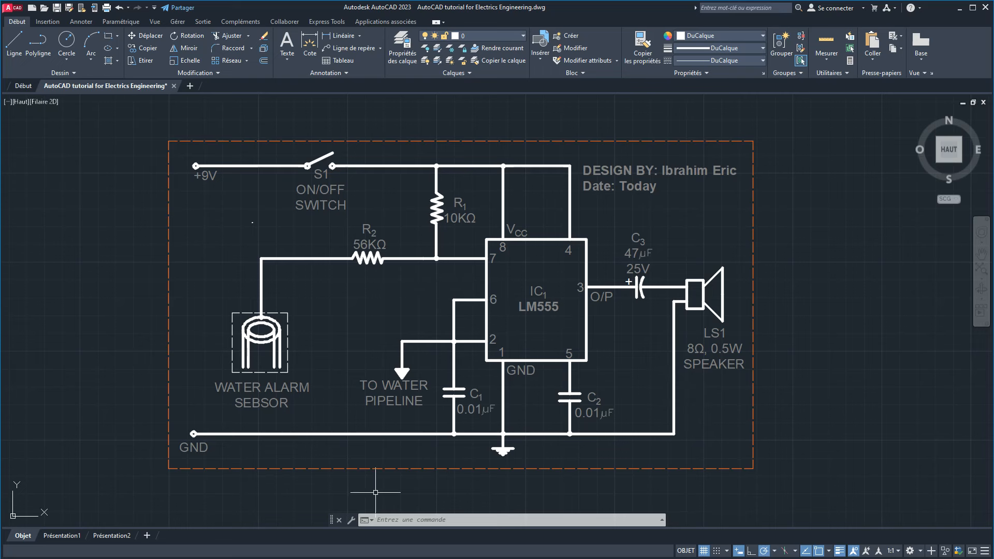
Step: Examine the reference schematic image and the finished LM555 water alarm circuit, including its resistors, capacitors, sensor and speaker
key(alt+Tab)
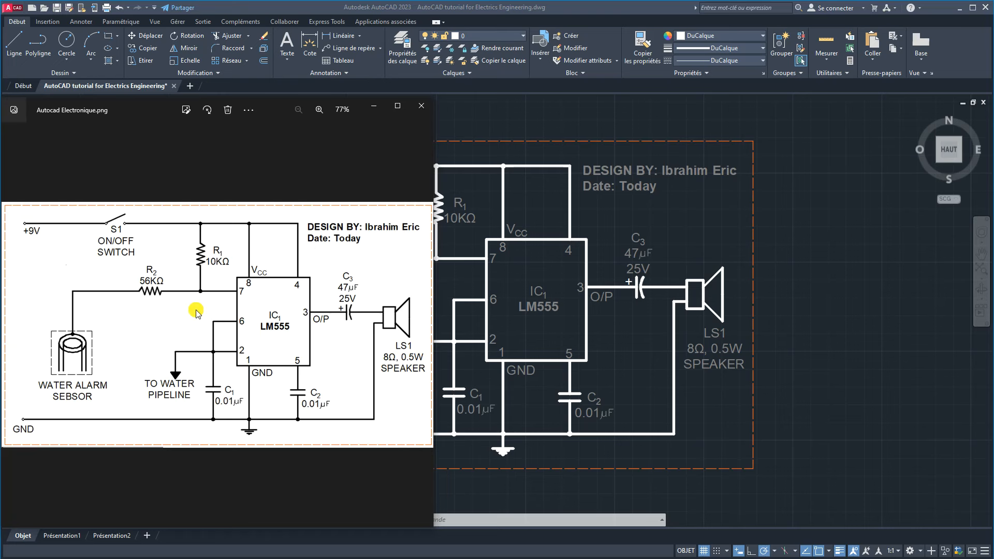
click(521, 200)
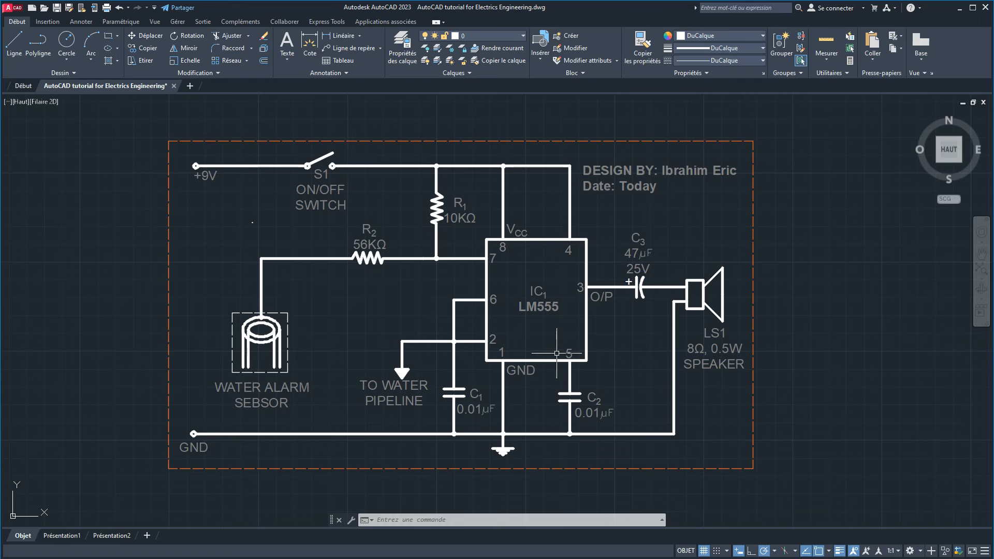
scroll(643, 252, up, 4)
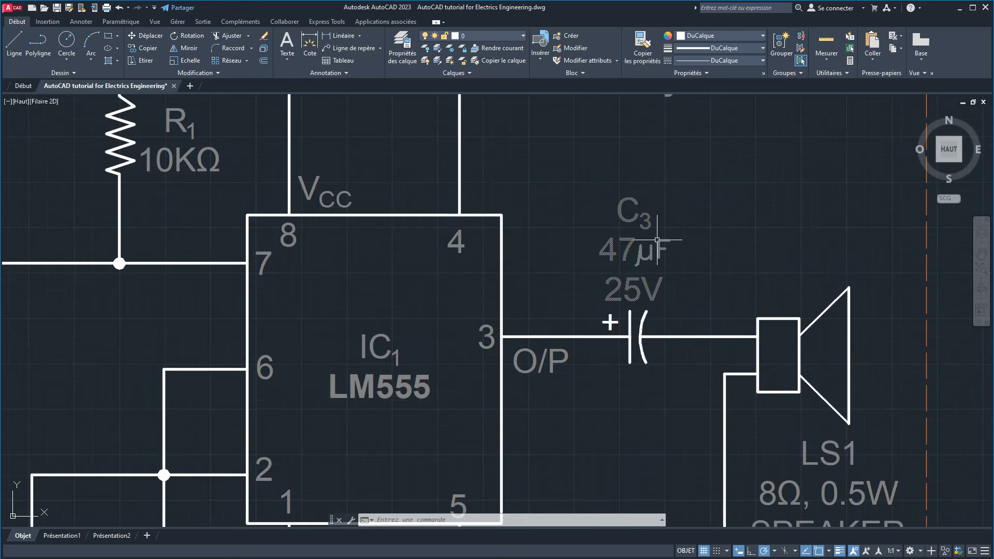
scroll(653, 255, down, 2)
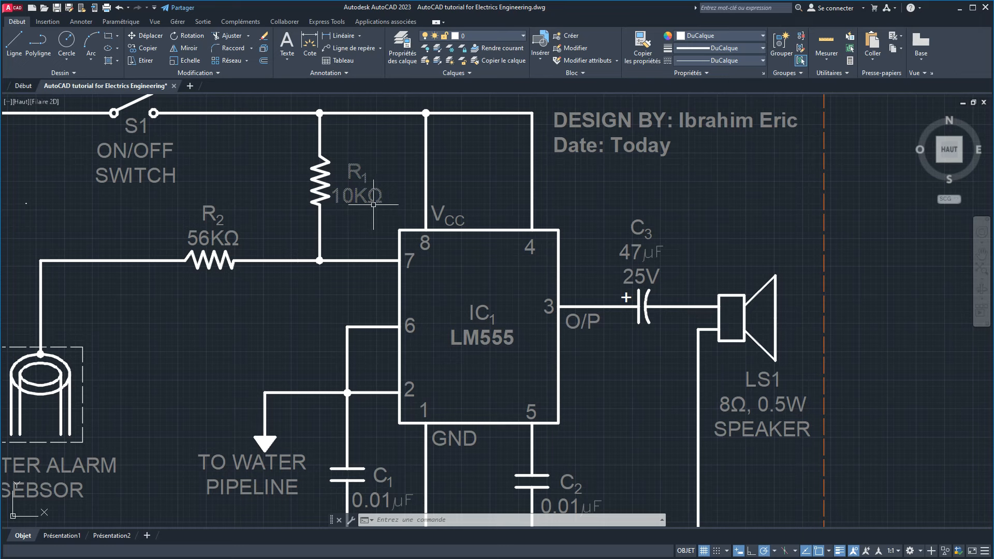
scroll(399, 281, down, 2)
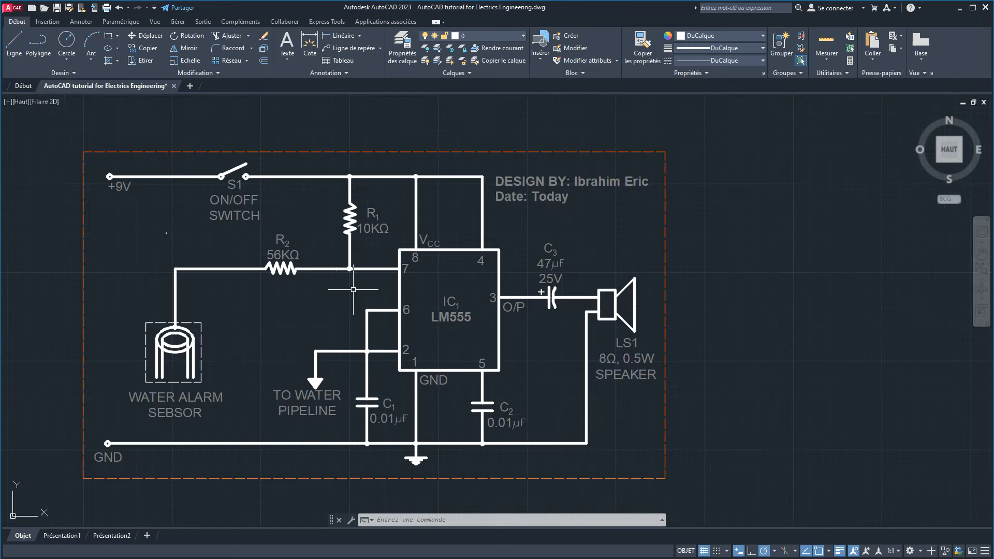
scroll(377, 225, up, 4)
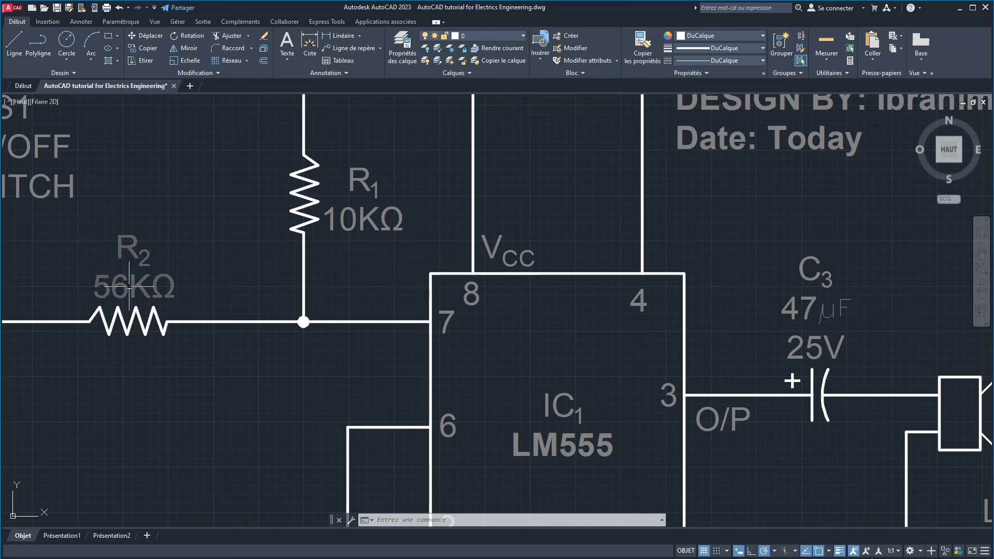
scroll(874, 331, up, 2)
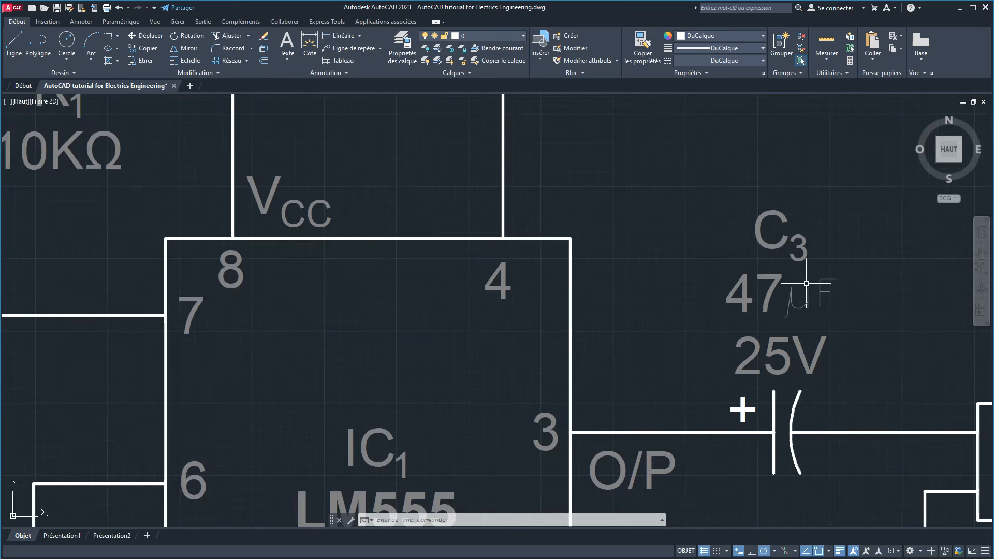
scroll(806, 284, down, 6)
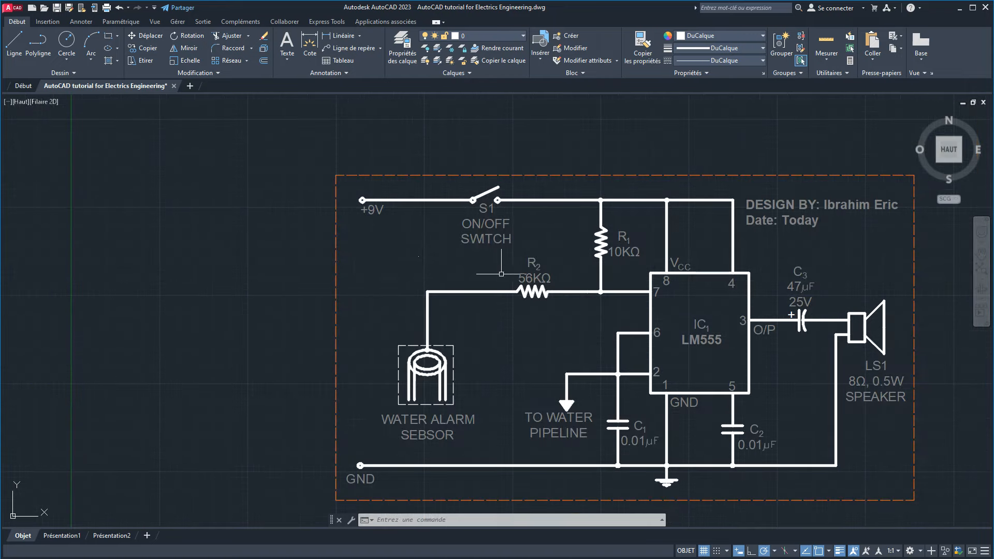
scroll(595, 310, up, 2)
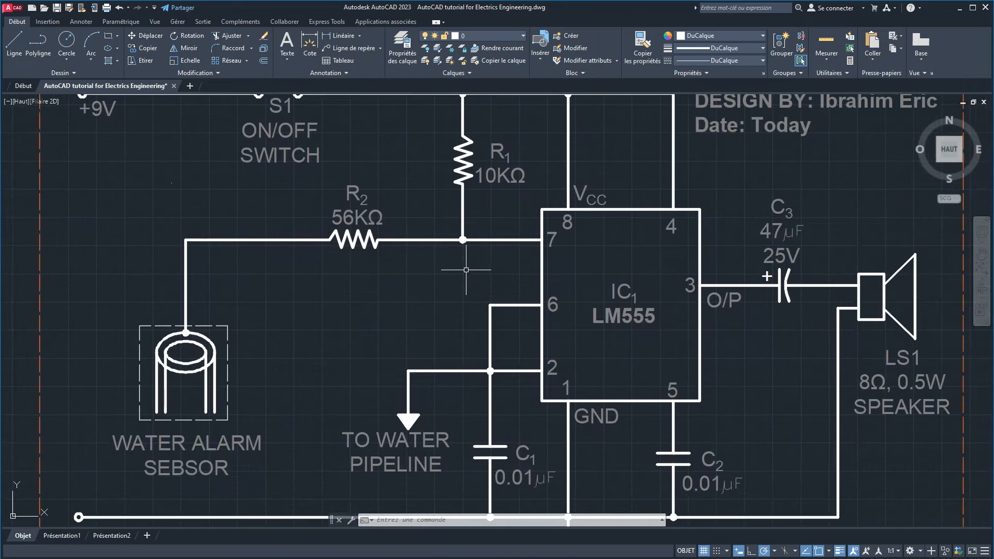
scroll(467, 268, down, 2)
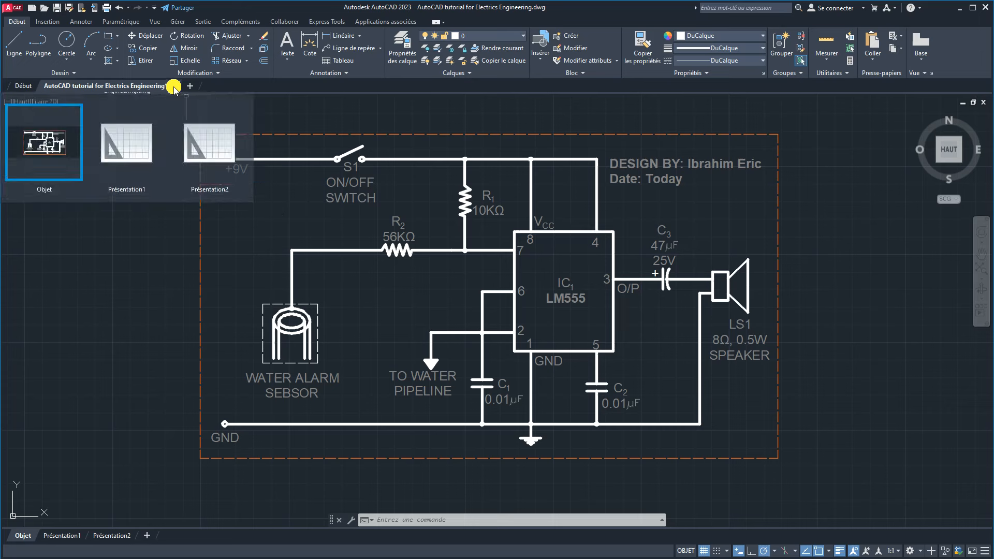
Step: Close the finished circuit drawing without saving and create a new drawing from the acadiso template
click(181, 95)
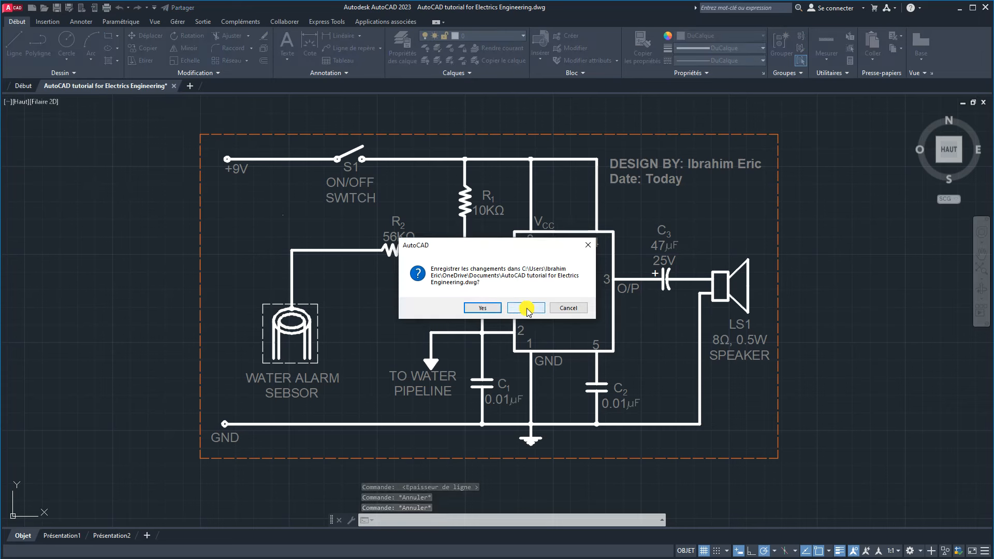
click(525, 308)
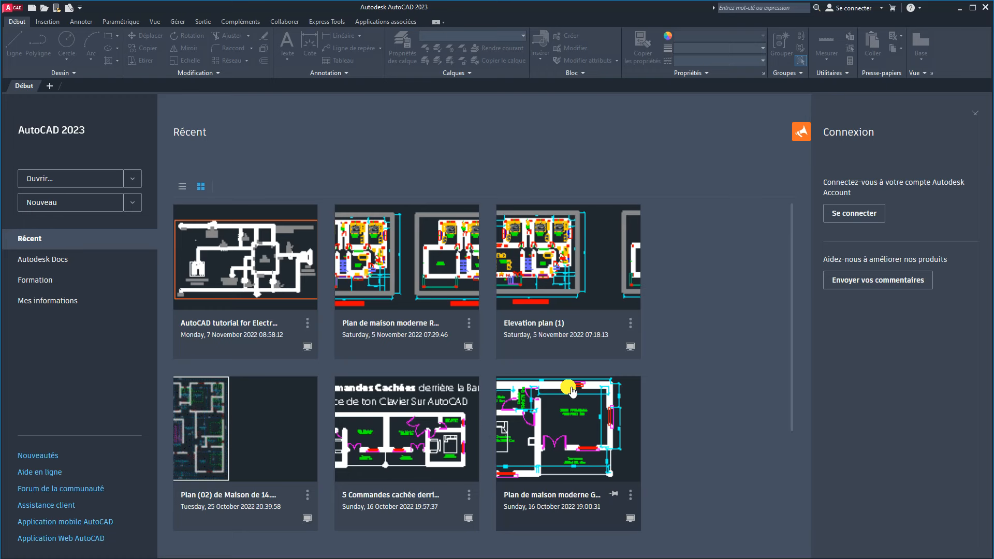
click(132, 203)
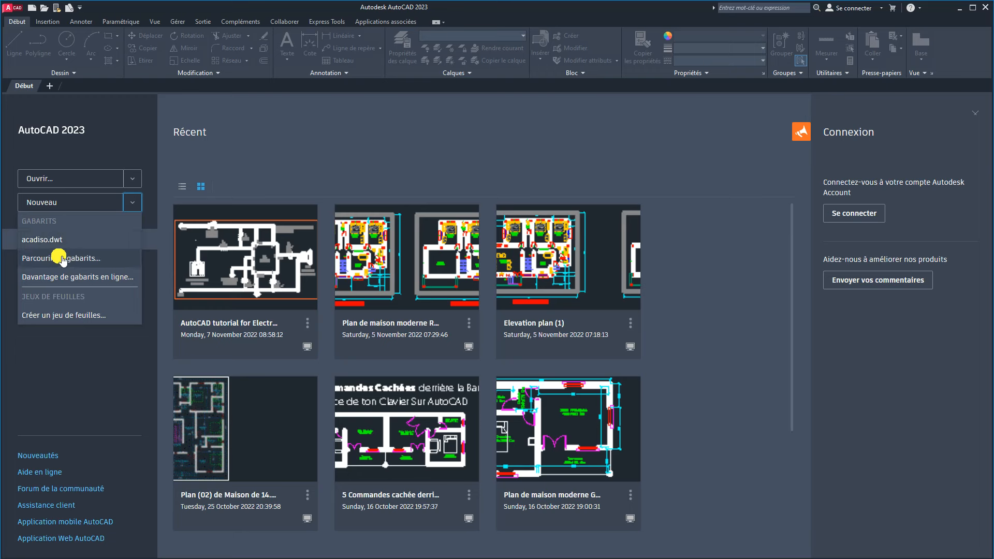
click(44, 258)
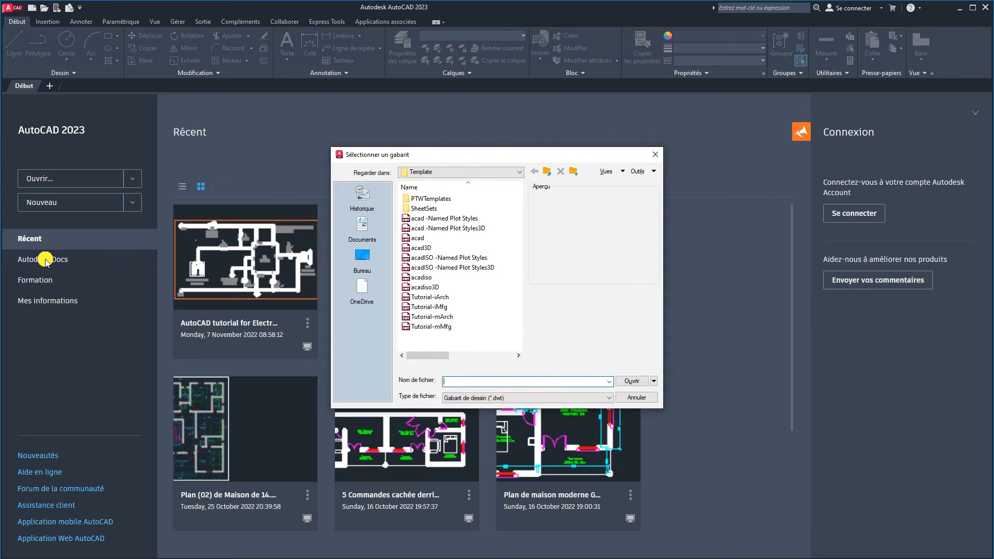
click(418, 279)
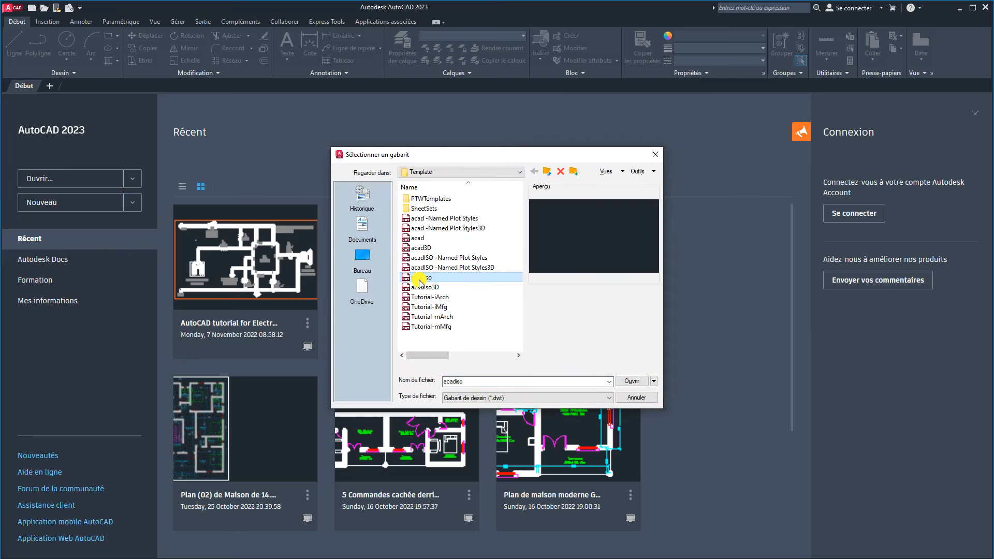
click(630, 382)
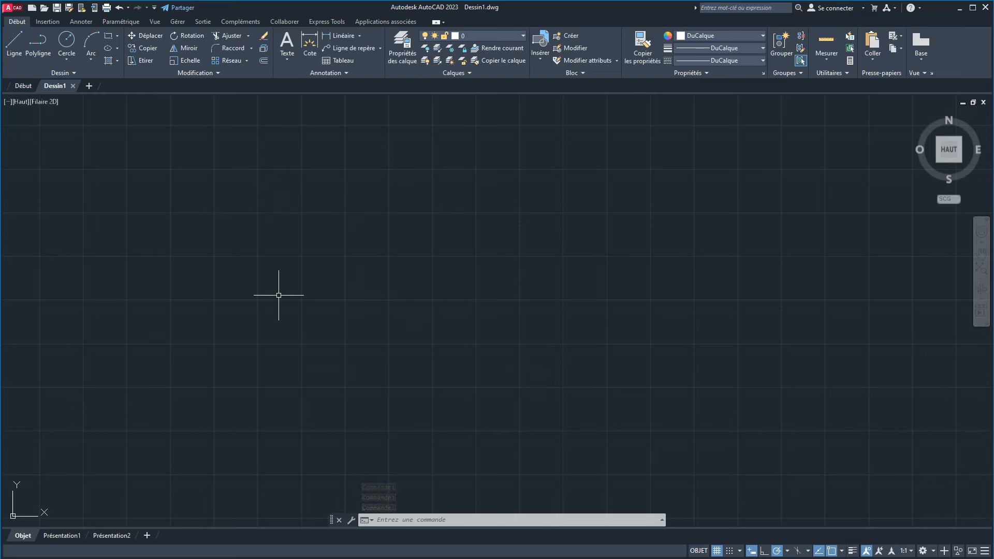
Step: Review the drawing units and accept decimal lengths with 0.0000 precision, decimal degrees and millimetres as the insertion scale
text(ui)
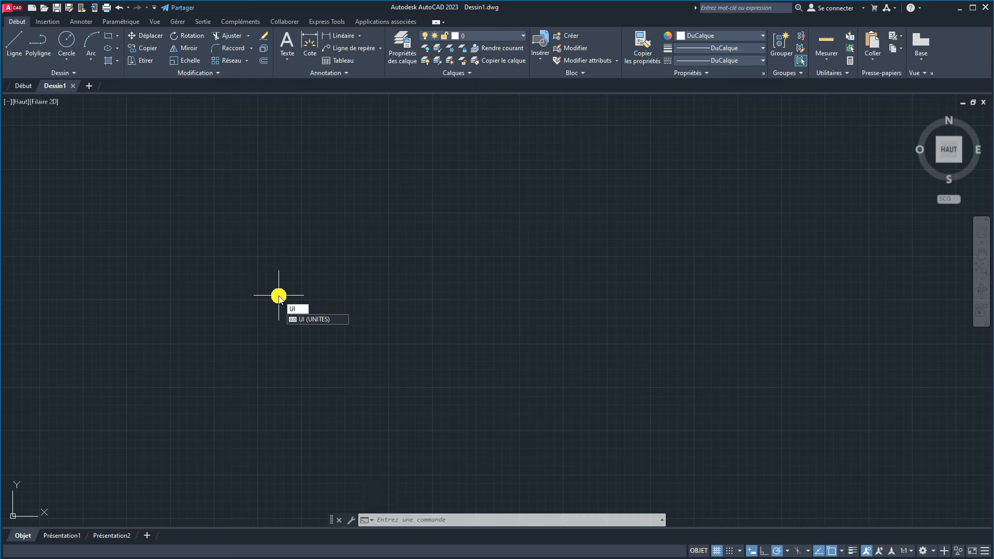
key(Return)
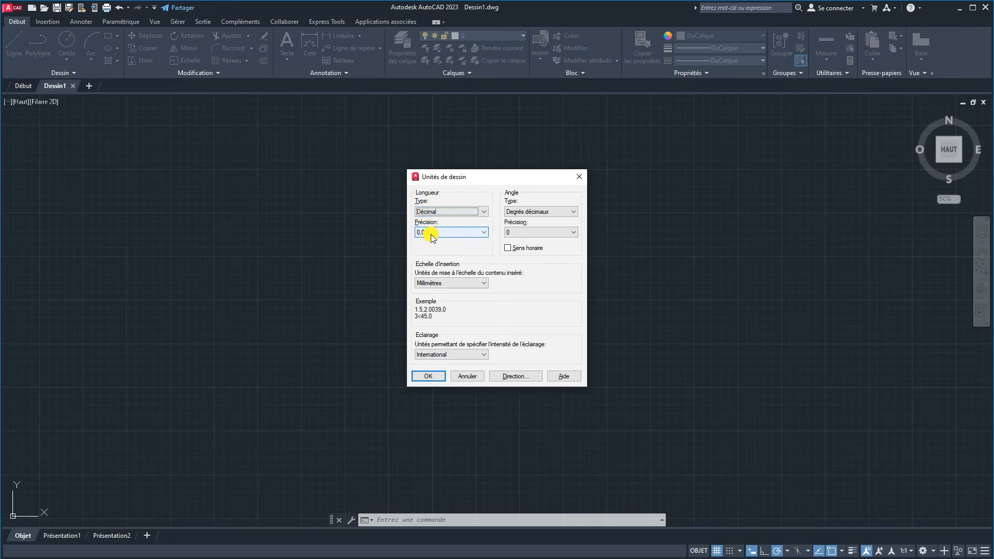
click(456, 233)
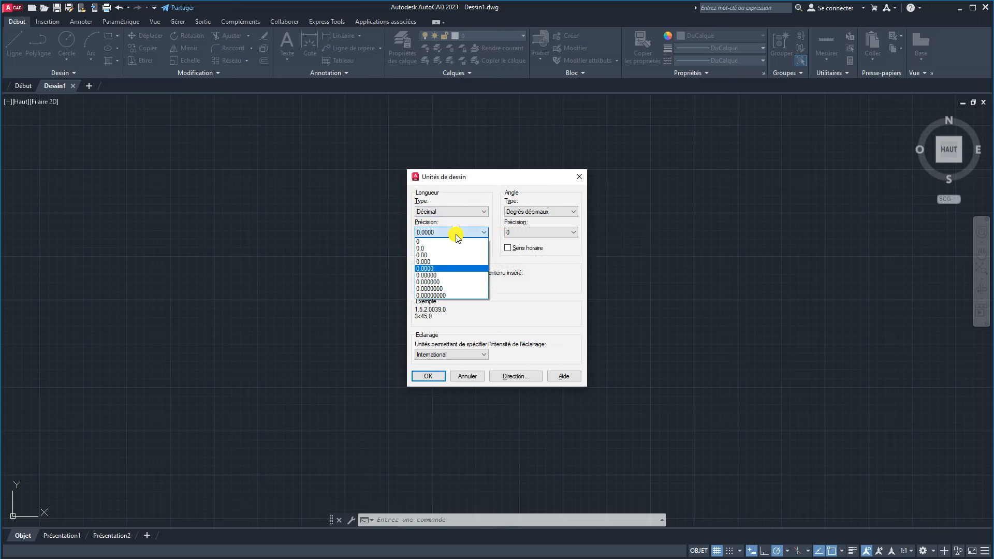
click(456, 232)
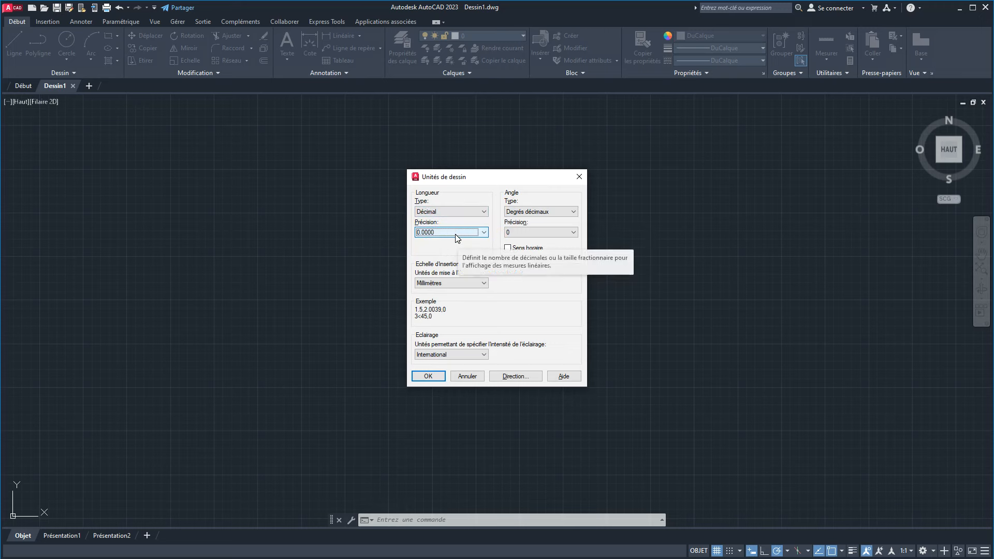
click(439, 284)
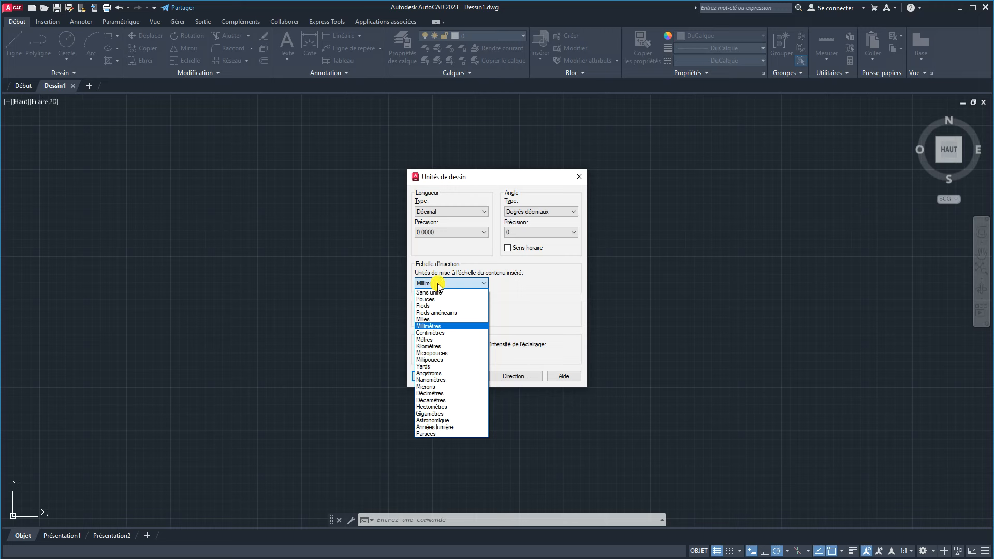
click(439, 285)
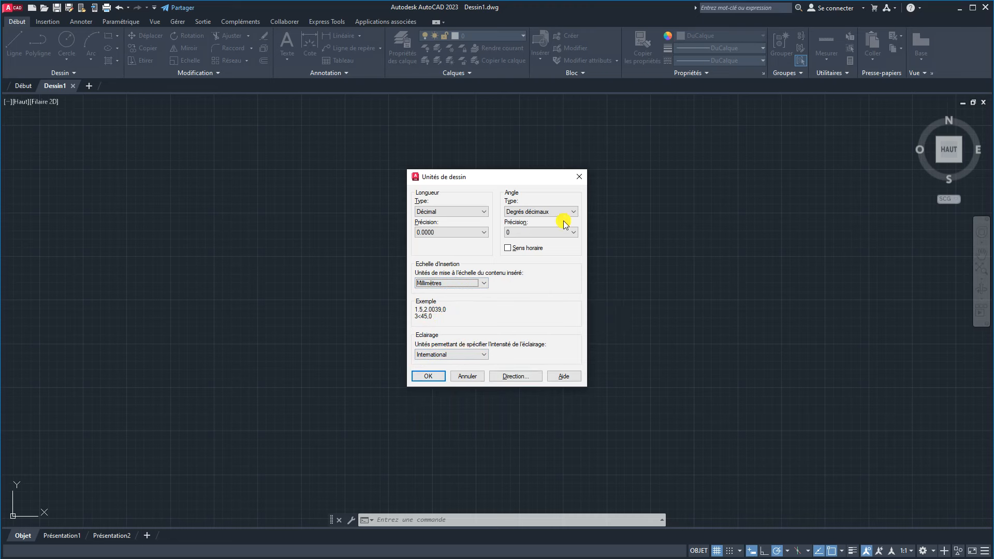
click(426, 377)
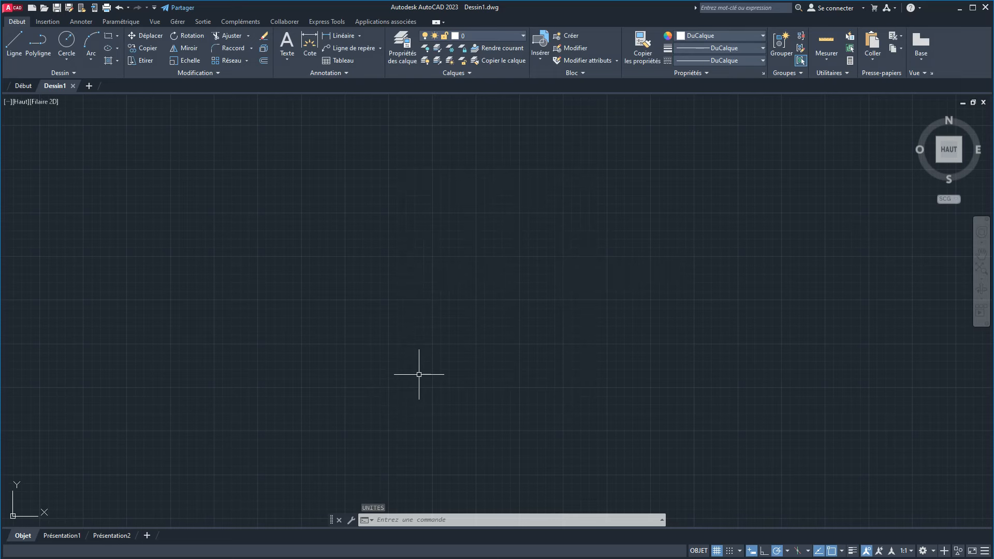
Step: Consult the reference schematic and draw a circle of radius 10 in the upper-left area of the drawing for the +9V terminal
click(365, 557)
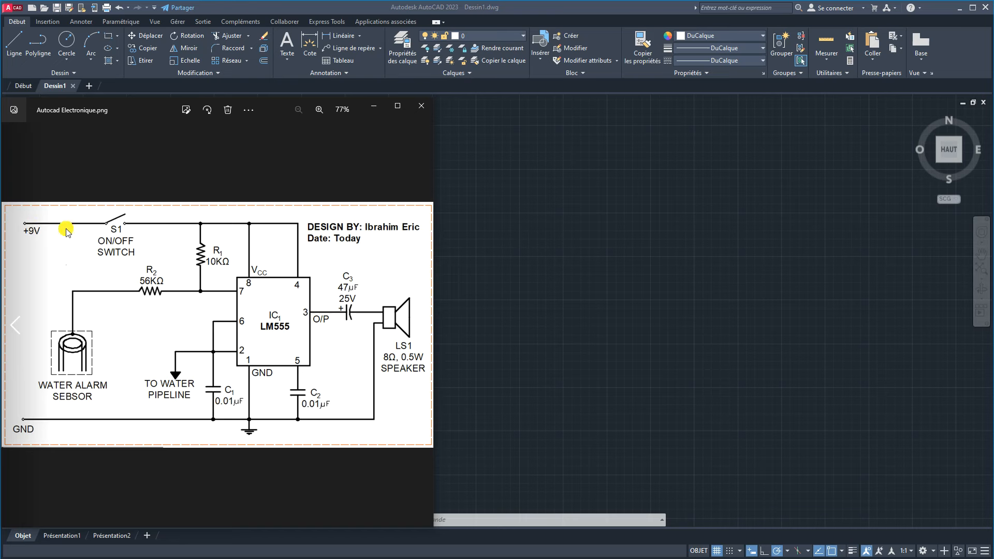
key(alt+Tab)
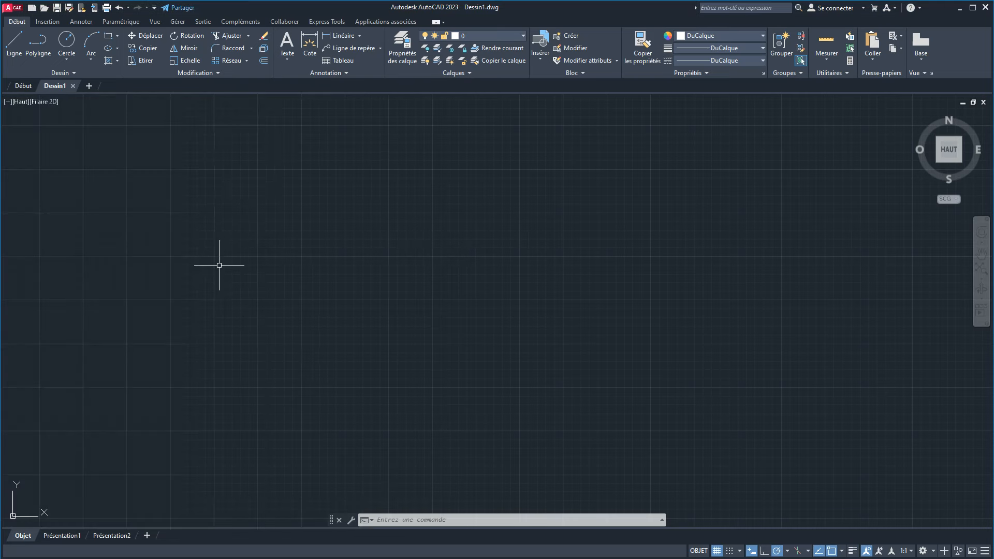
text(c)
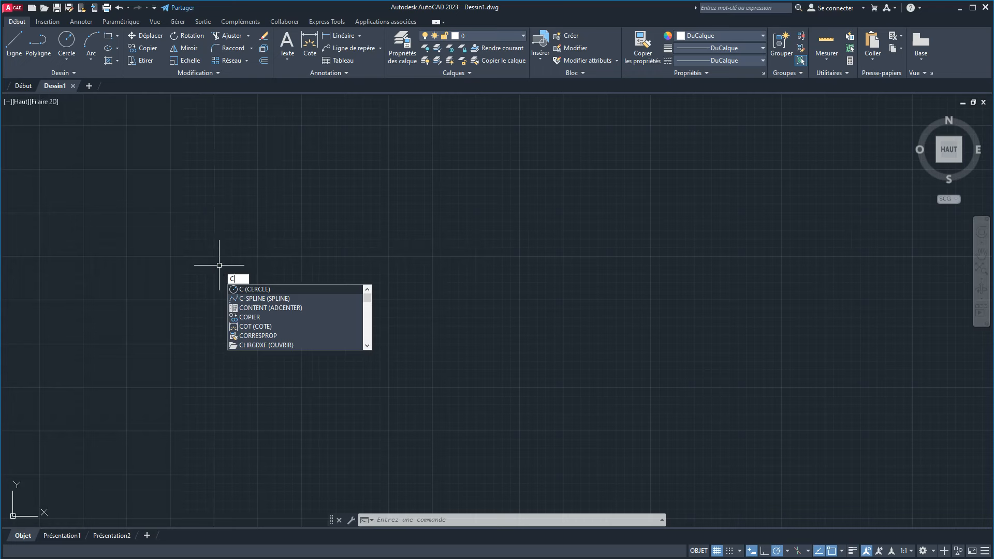
key(Escape)
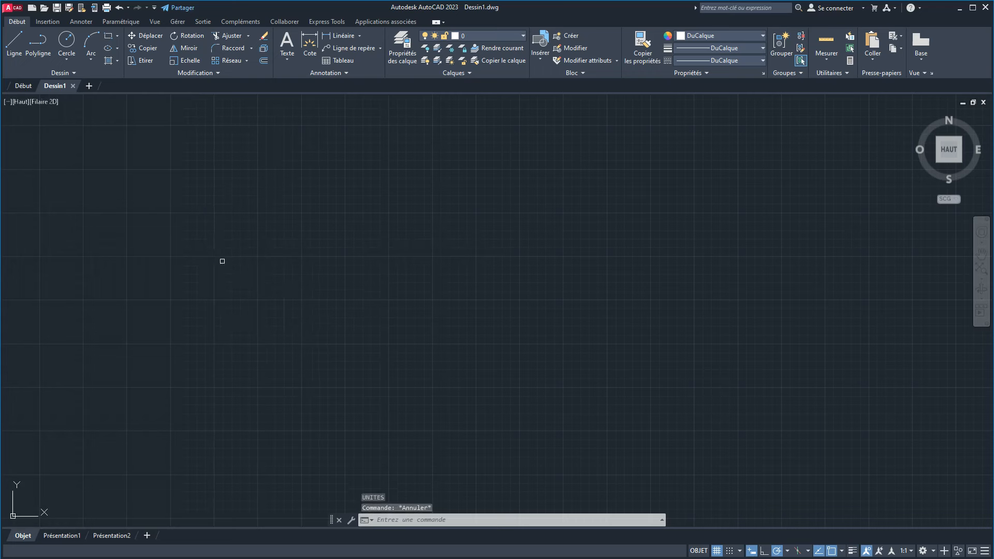
click(66, 45)
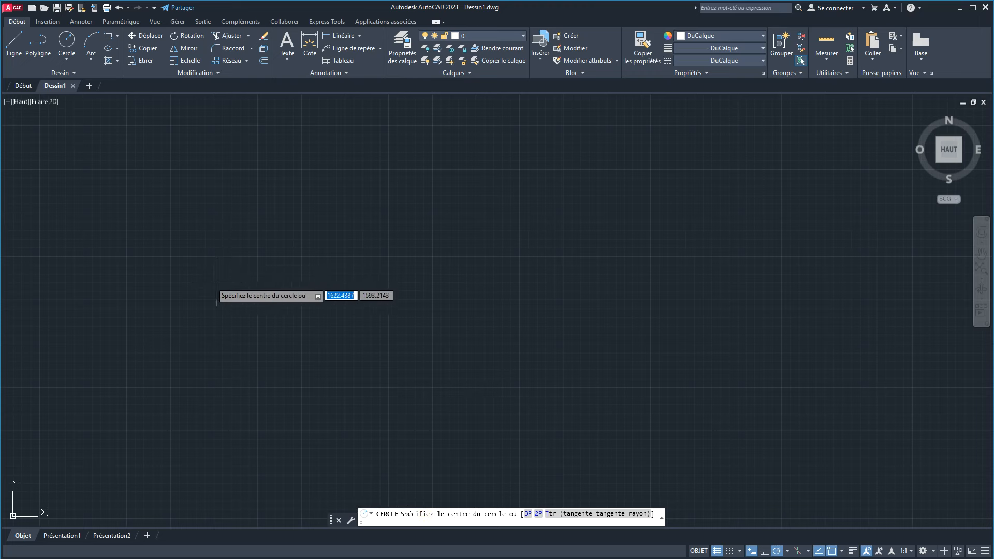
click(130, 209)
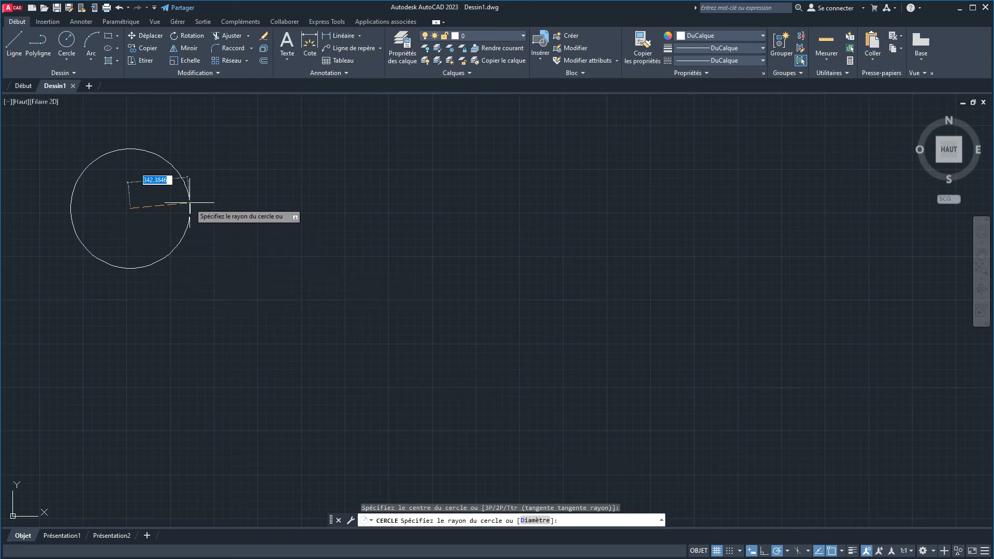
text(10)
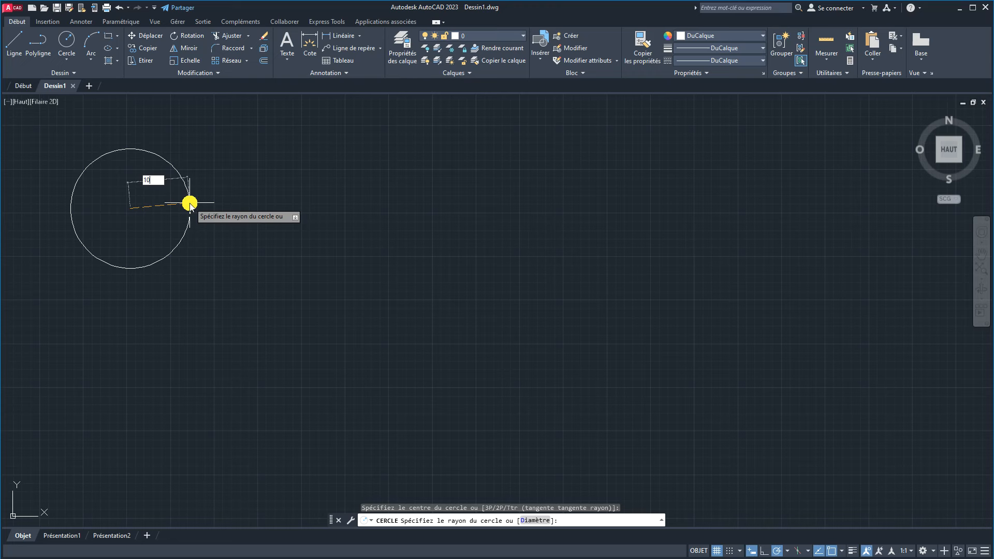
key(Return)
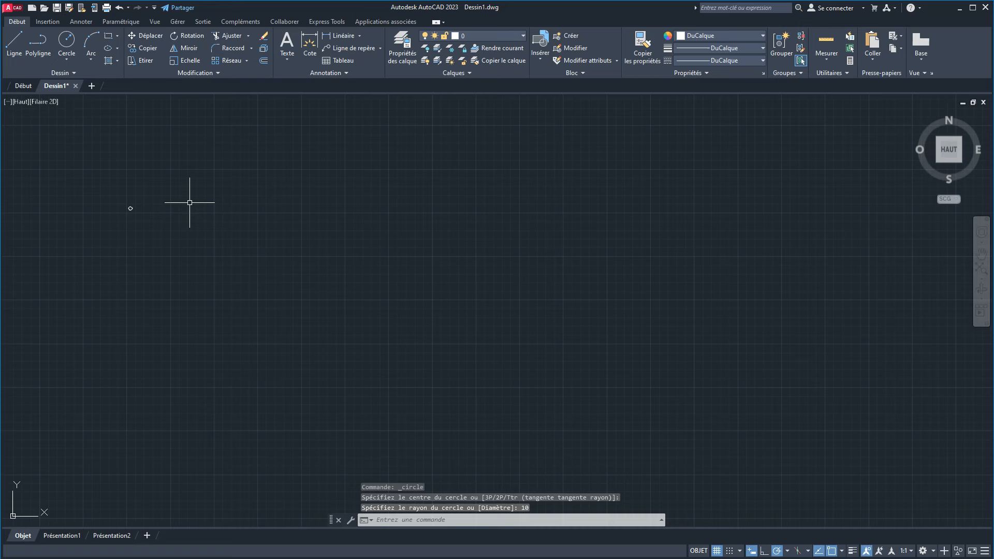
Step: Check the reference schematic and draw a horizontal line of length 100 rightward from the +9V circle's right quadrant
scroll(140, 212, up, 5)
scroll(128, 205, up, 2)
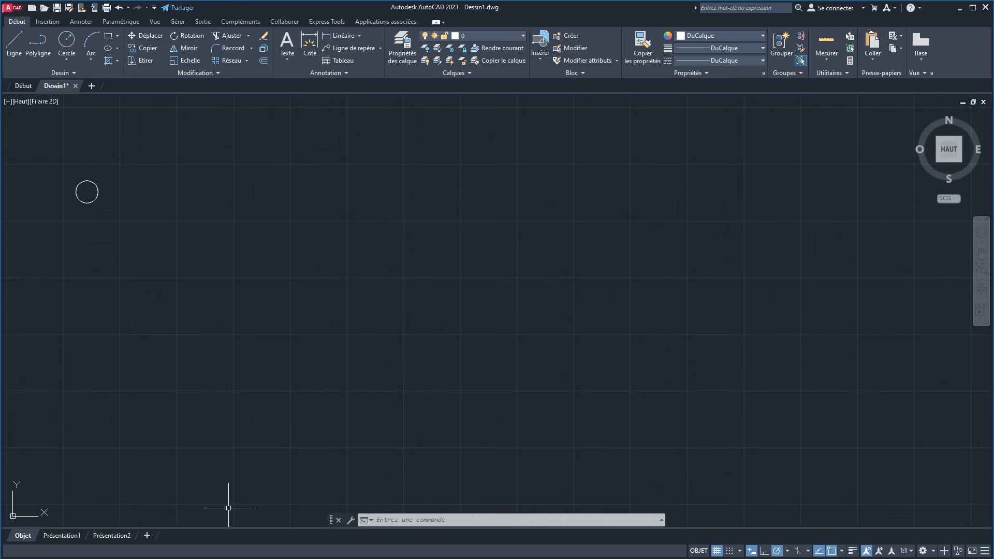
key(alt+Tab)
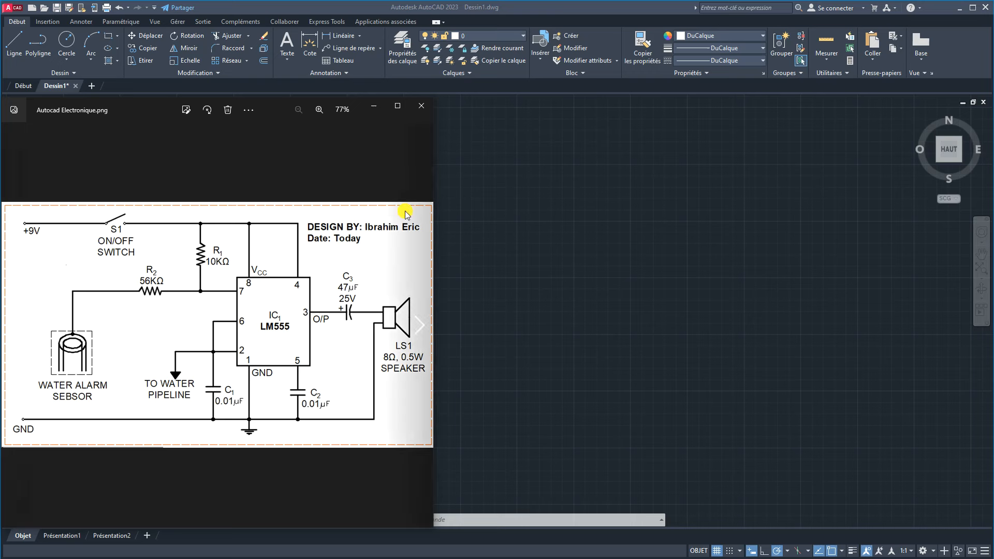
click(482, 257)
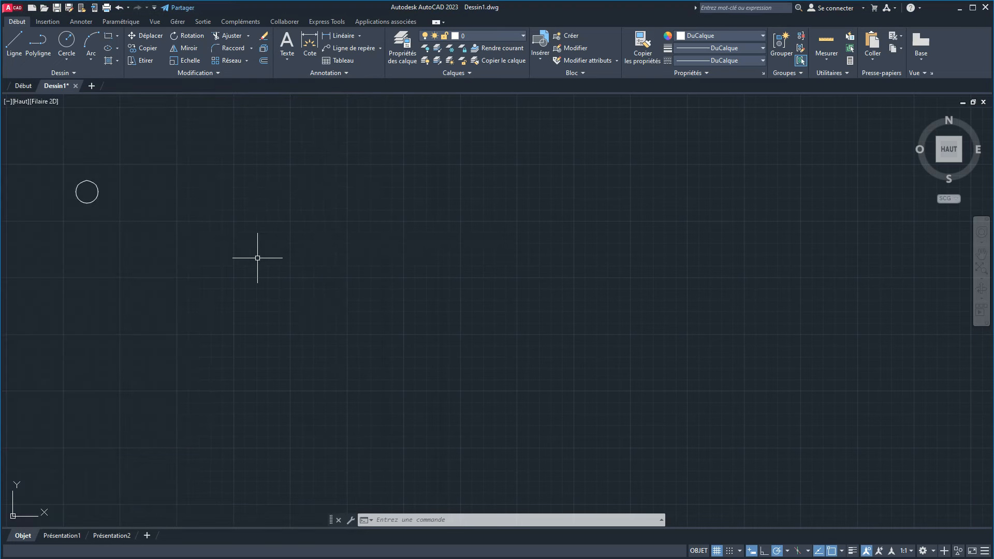
text(L)
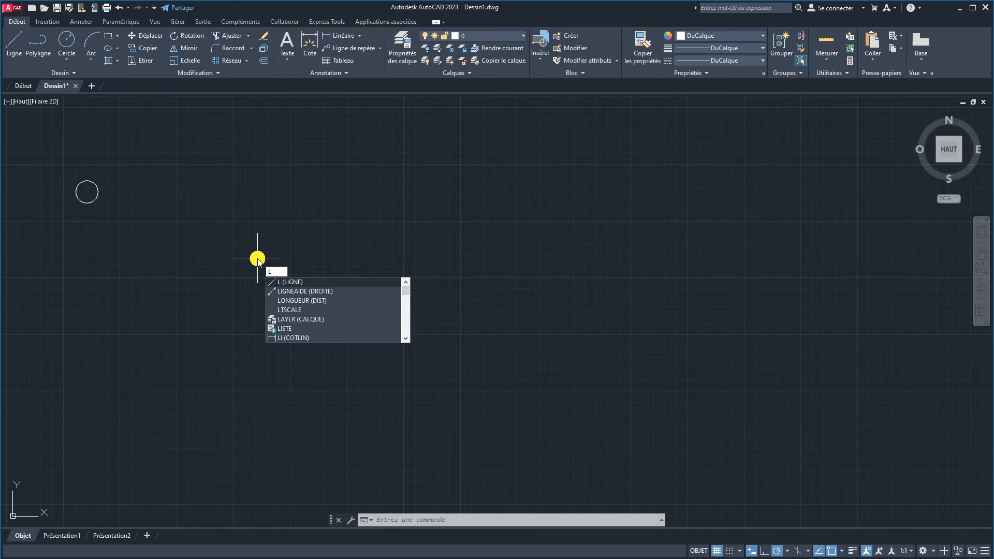
key(Return)
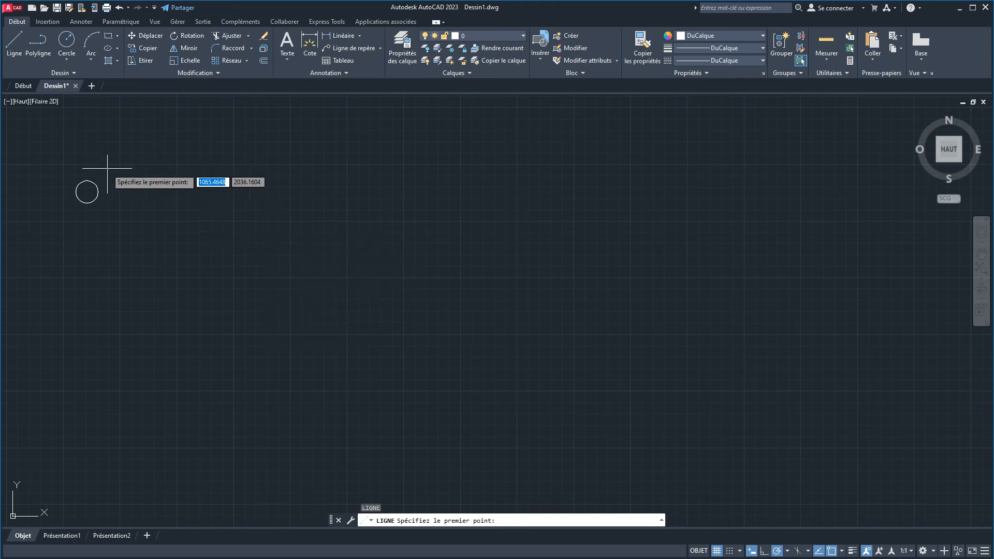
scroll(97, 190, up, 6)
middle_drag(104, 196, 195, 197)
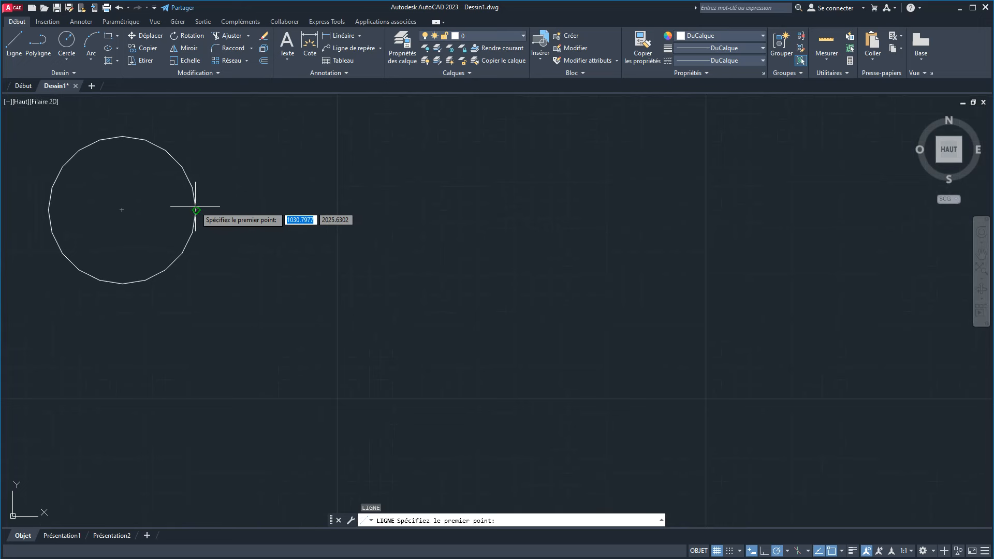
click(196, 211)
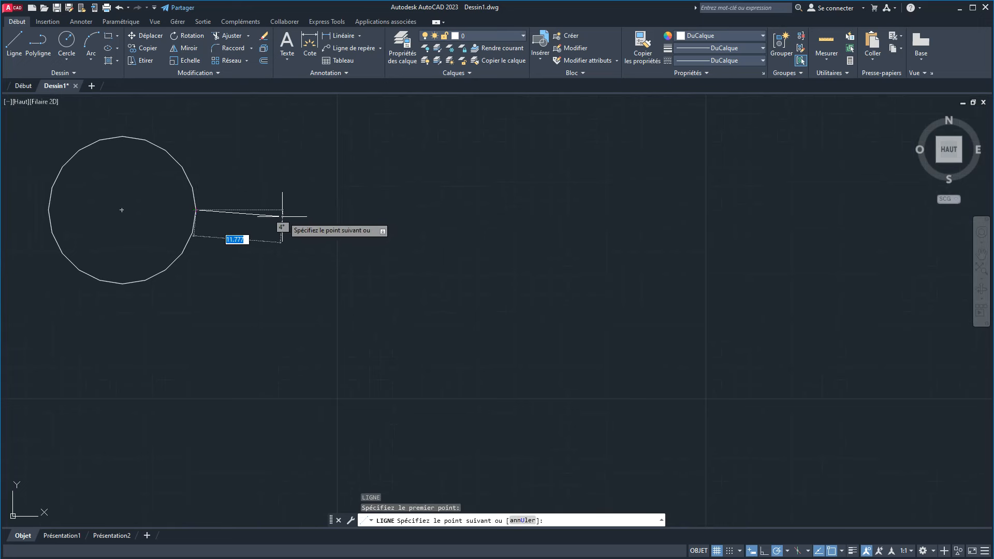
scroll(474, 209, down, 5)
middle_drag(476, 209, 284, 212)
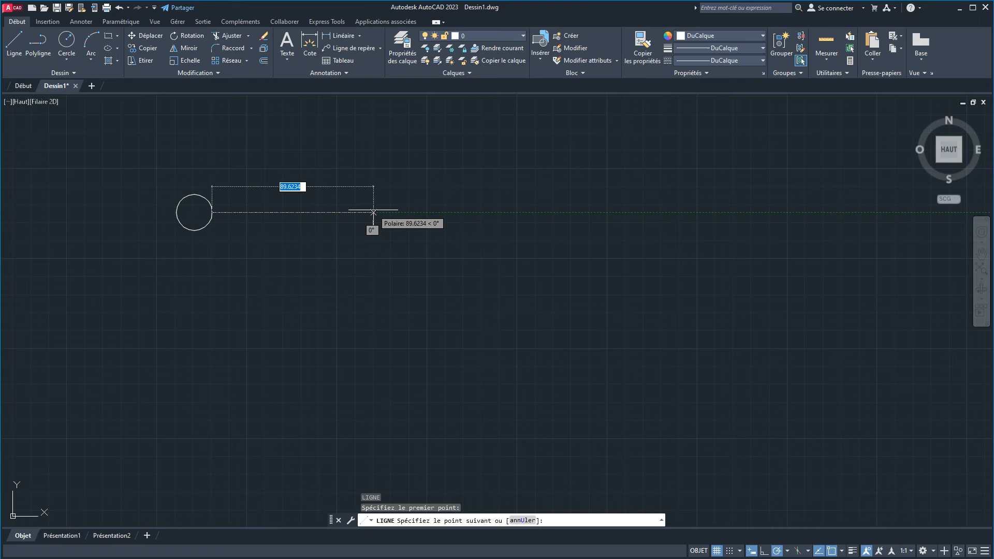
text(100)
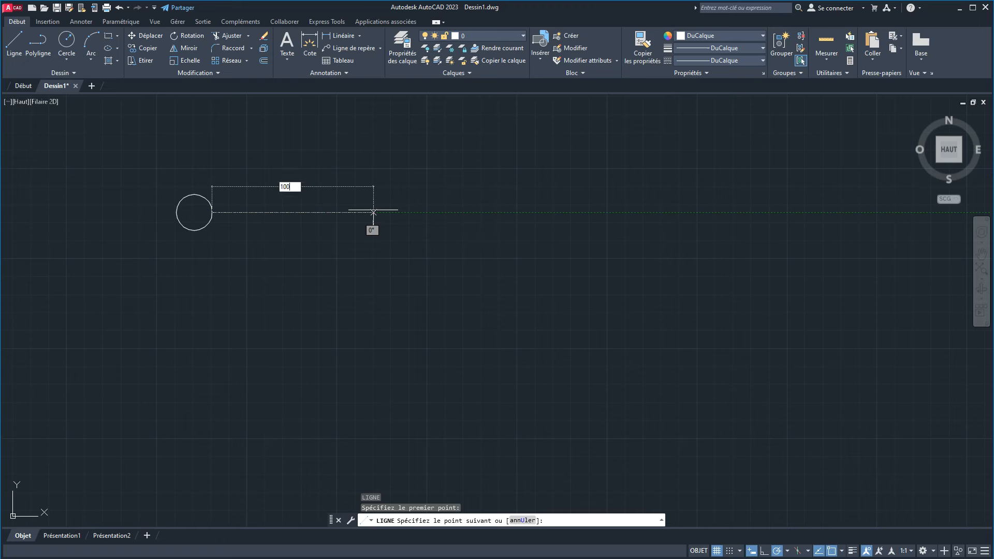
key(Return)
key(Return)
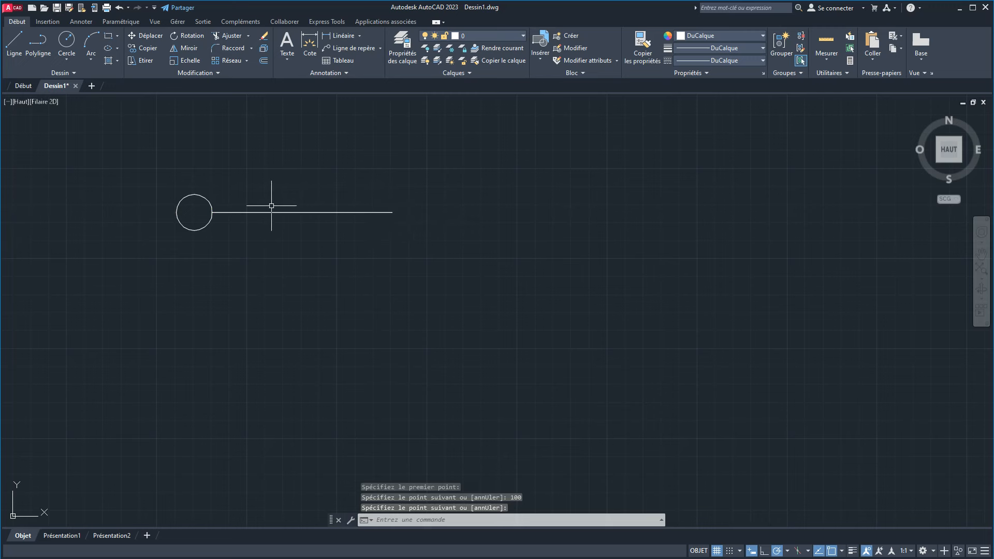
Step: Check the reference schematic and copy the +9V circle so that its left quadrant sits on the line's right end
key(alt+Tab)
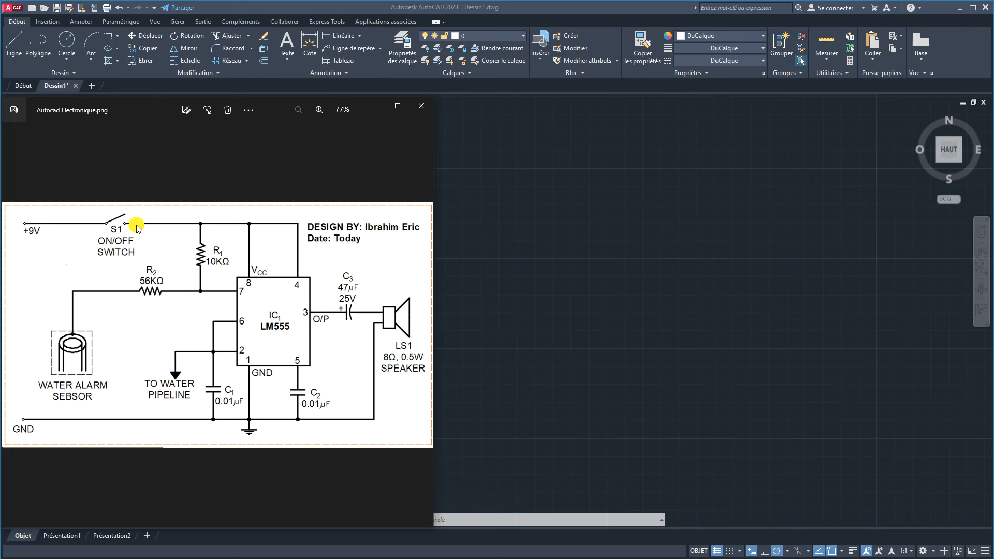
click(525, 210)
click(136, 161)
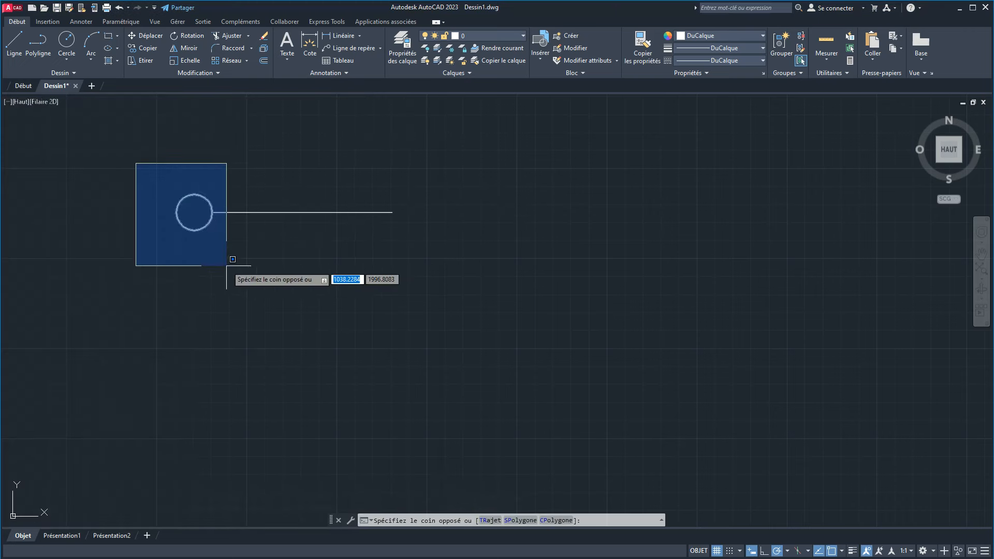
click(226, 265)
scroll(228, 267, up, 2)
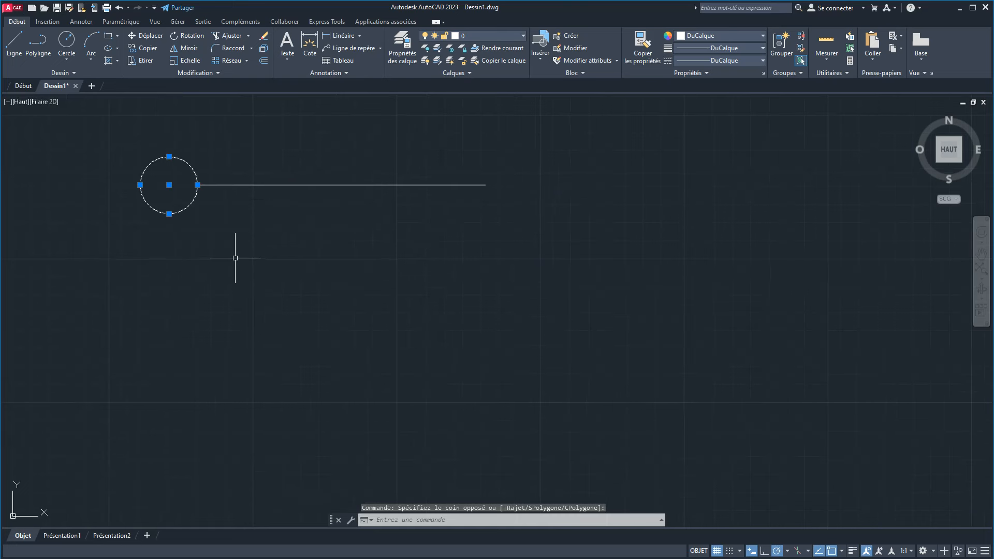
text(cp)
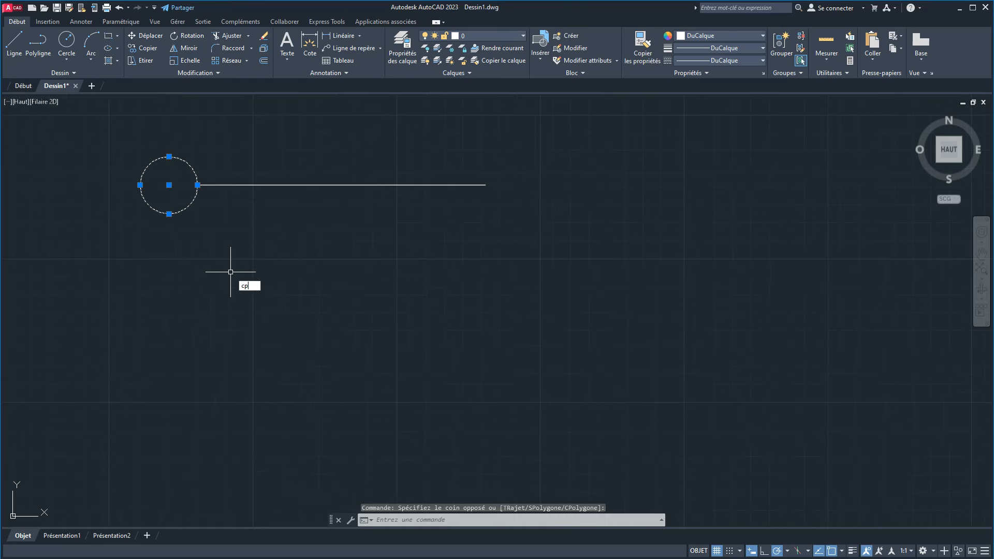
key(Return)
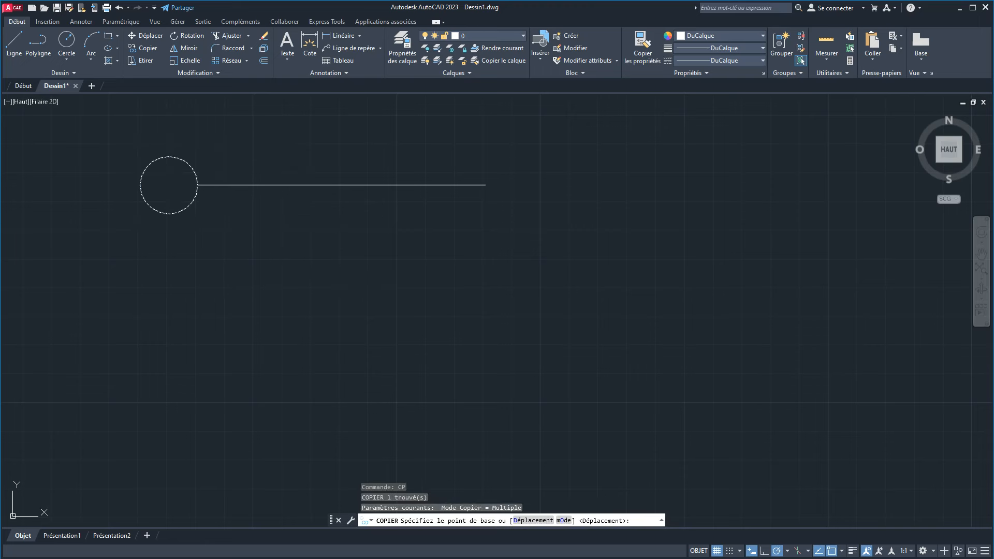
click(140, 185)
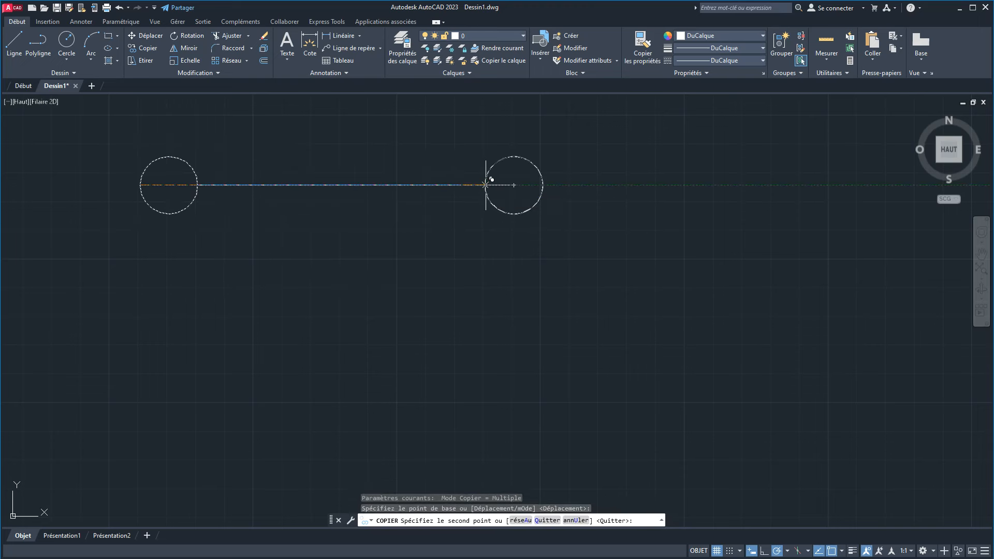
click(485, 184)
right_click(396, 268)
click(420, 276)
middle_drag(355, 257, 261, 305)
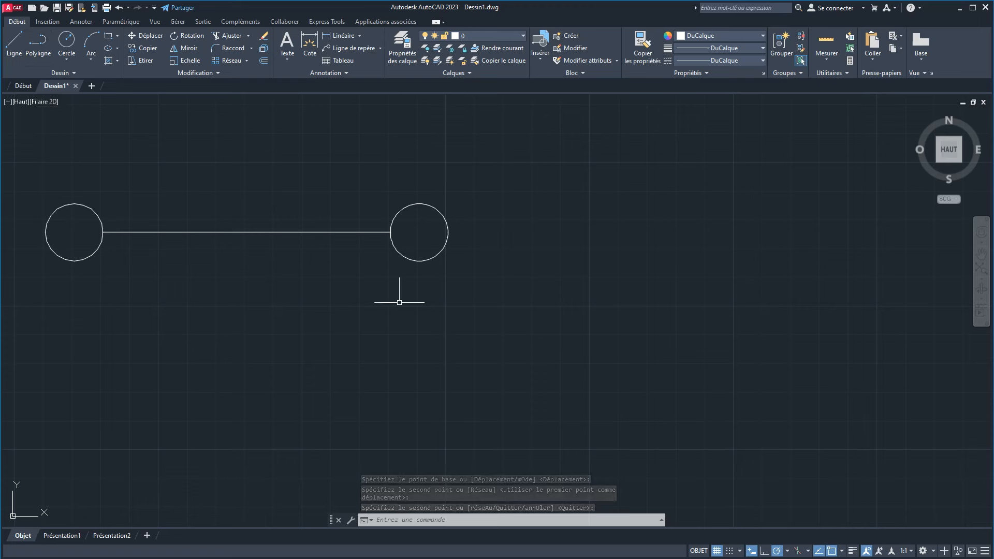
Step: Draw the open switch lever as a line sloping up to the right from the second circle's right quadrant
click(14, 42)
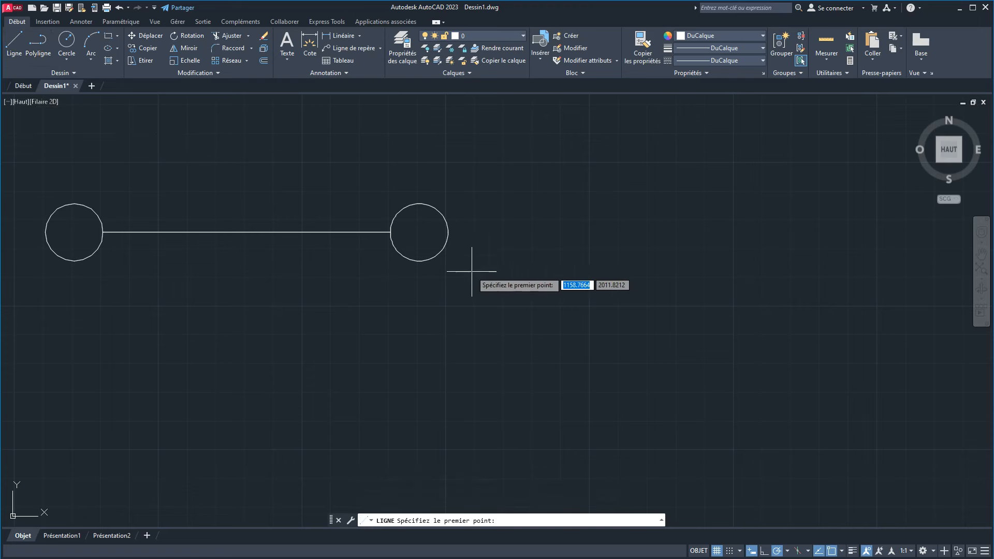
click(448, 232)
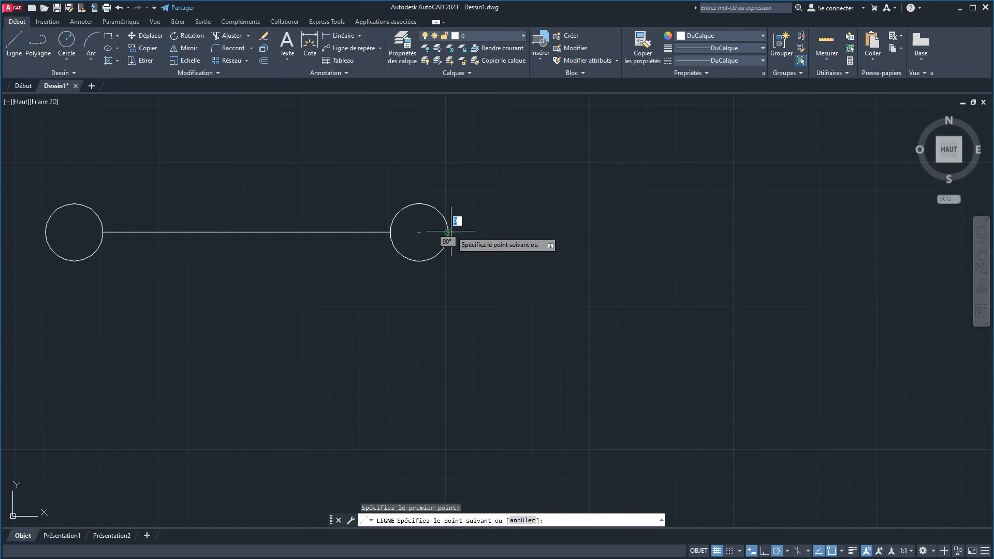
click(594, 143)
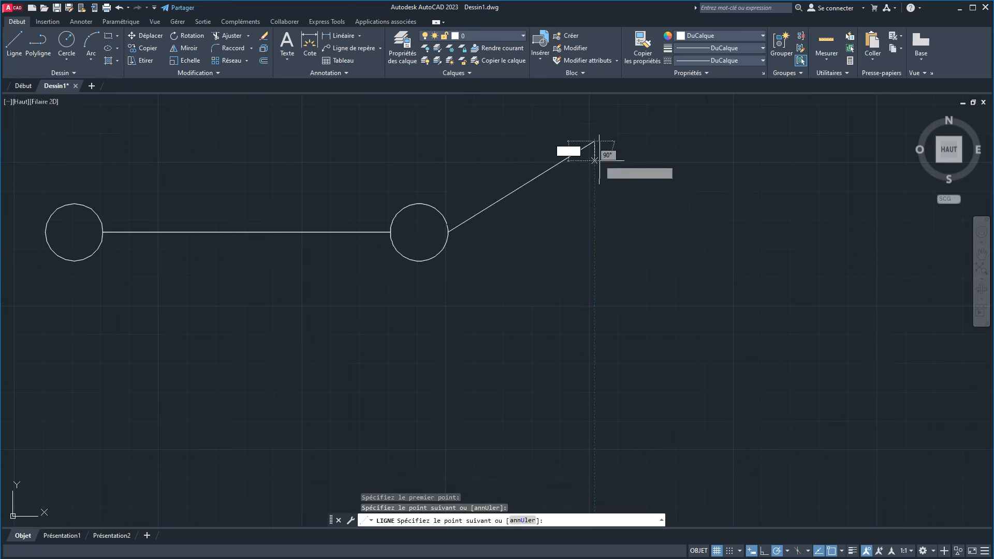
right_click(594, 248)
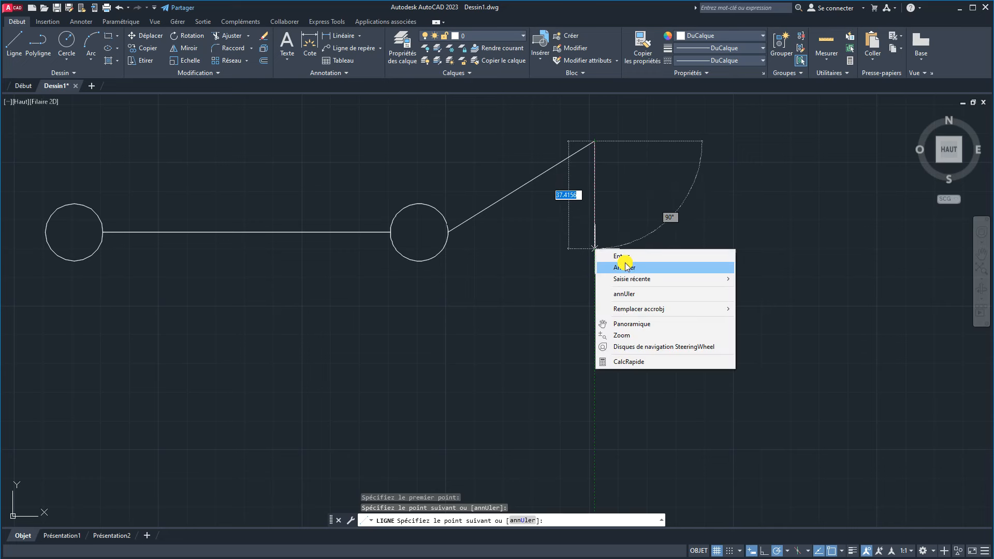
click(624, 256)
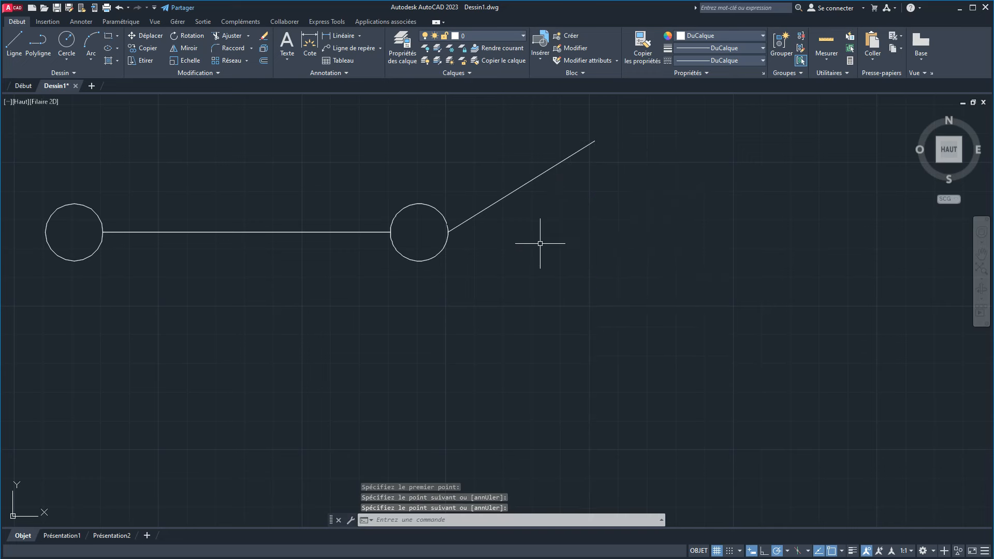
Step: Copy the second circle horizontally to the right so that its left quadrant lies directly below the lever's free end
click(449, 286)
click(383, 215)
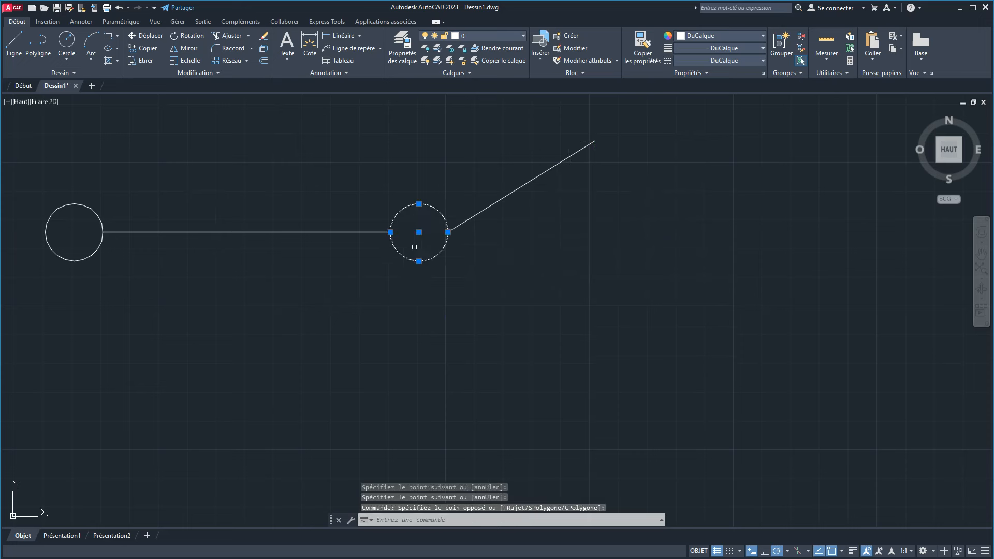
text(CP)
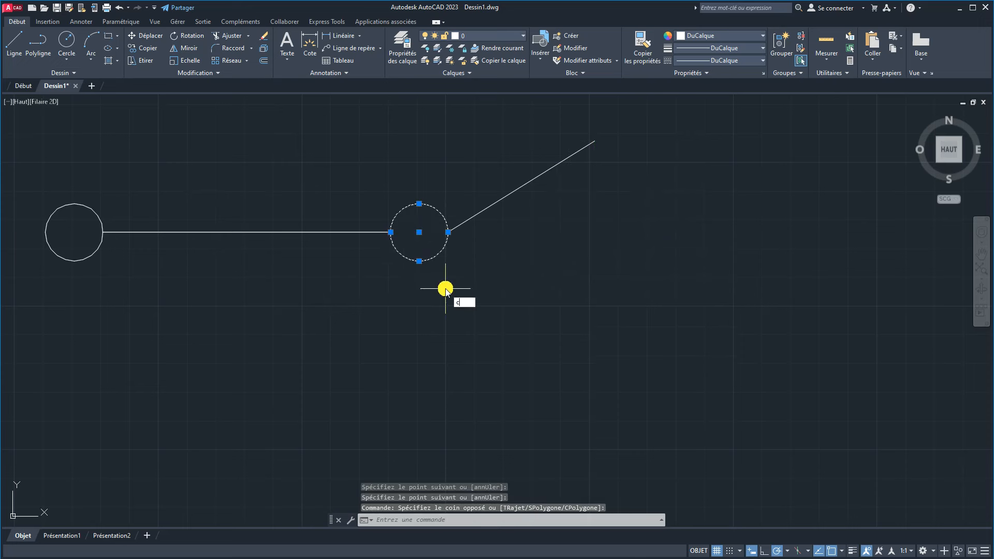
key(Return)
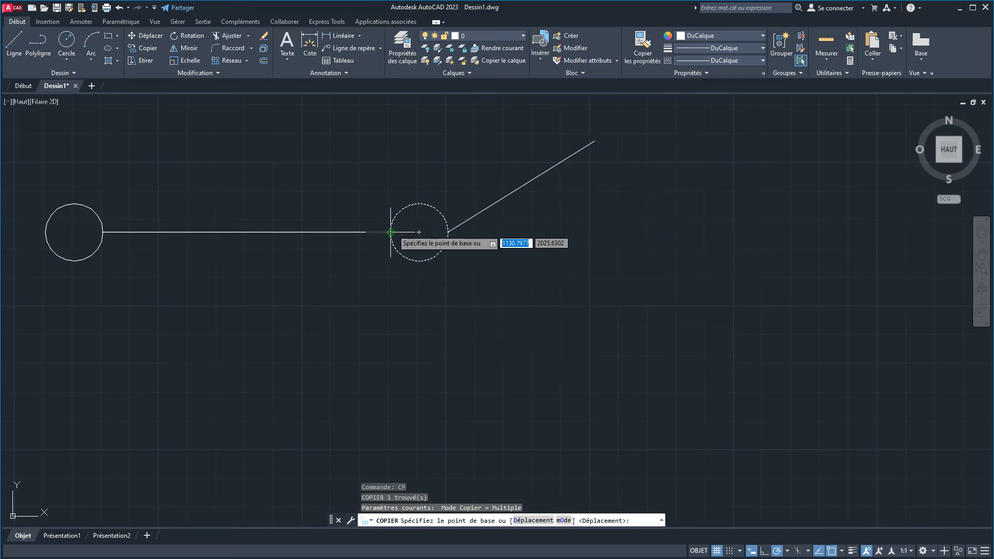
click(391, 232)
mouse_move(595, 141)
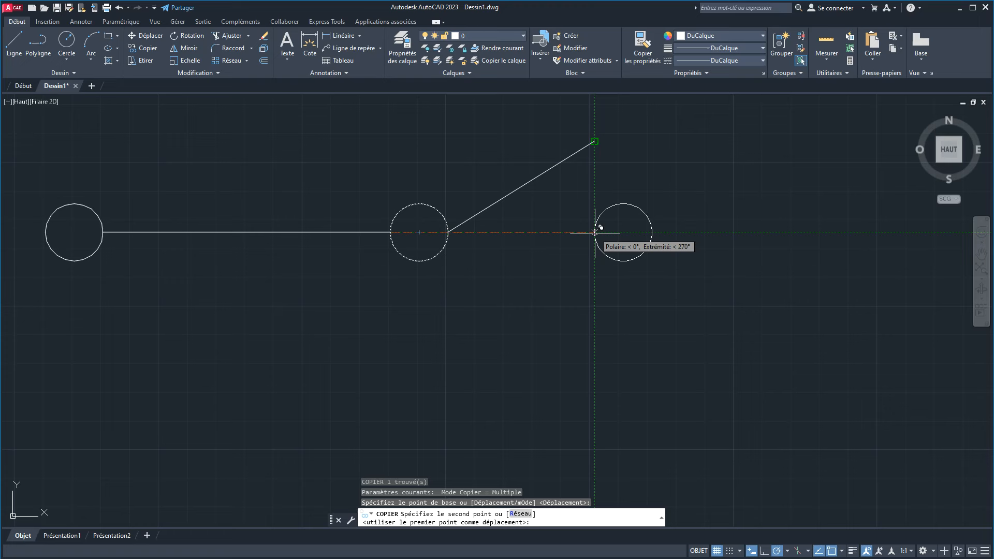
click(595, 233)
right_click(565, 294)
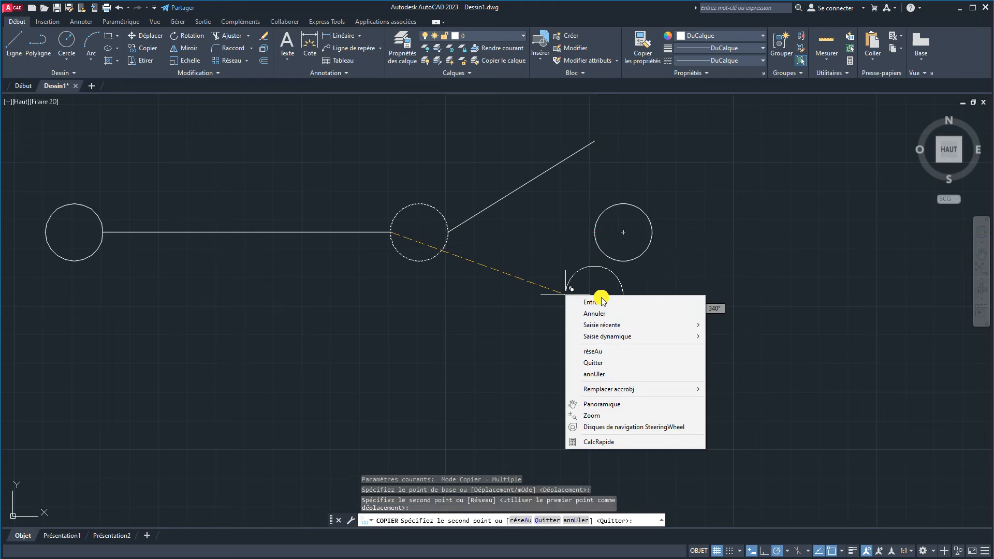
click(602, 301)
Step: Stretch the switch lever's free end up and to the right so that it lies vertically above the third circle's centre
click(591, 143)
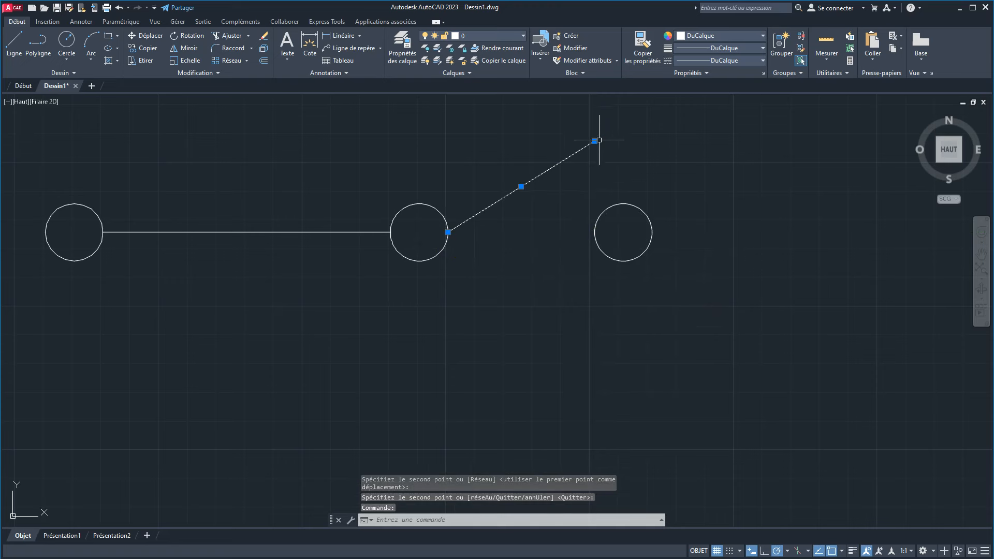
click(594, 140)
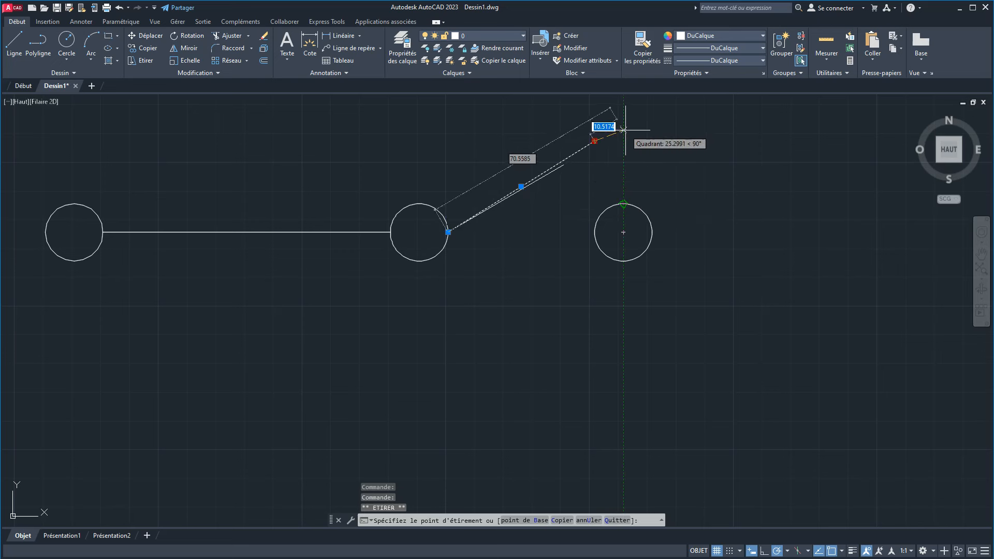
click(623, 123)
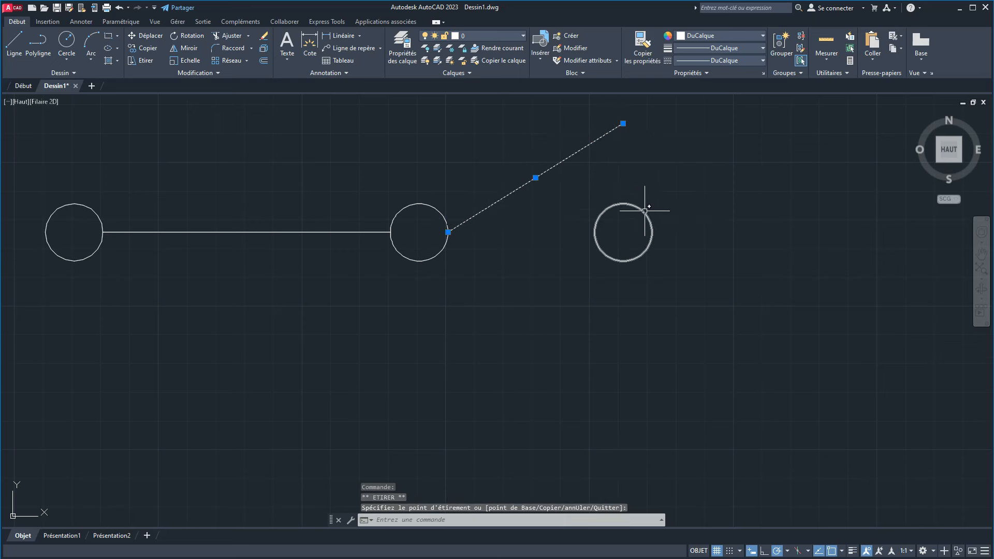
scroll(644, 210, down, 2)
middle_drag(646, 221, 534, 224)
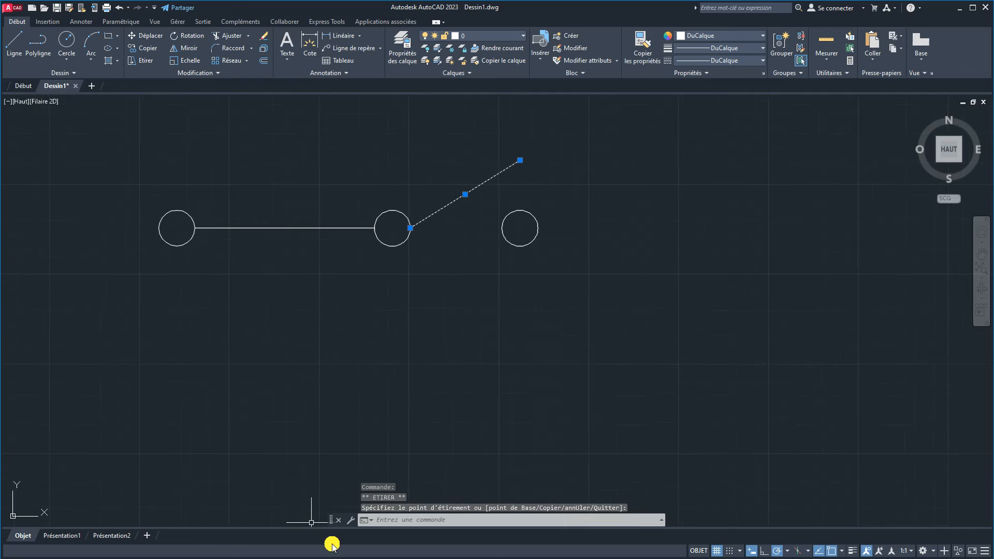
Step: Compare the switch with the reference schematic and delete the leftmost circle at the start of the +9V line
click(332, 558)
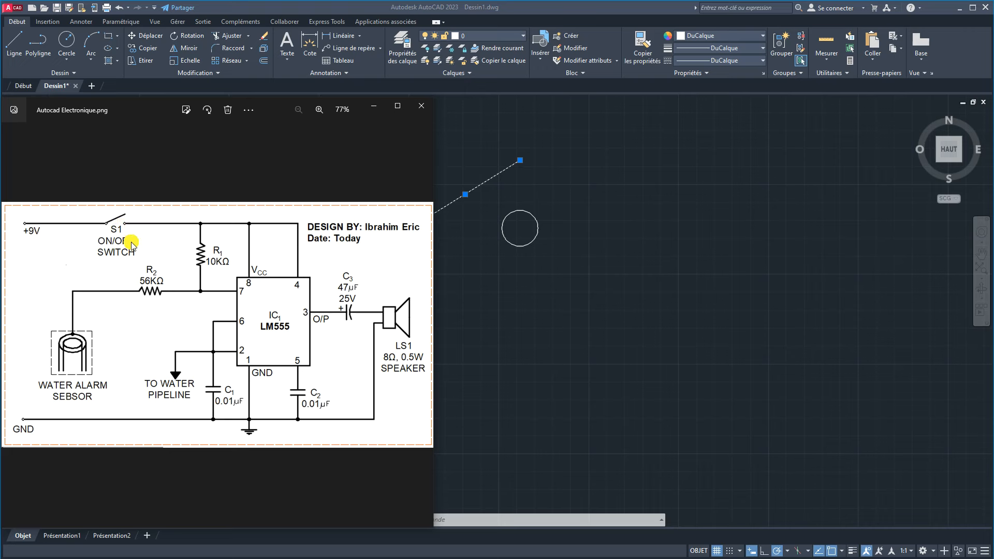
click(552, 303)
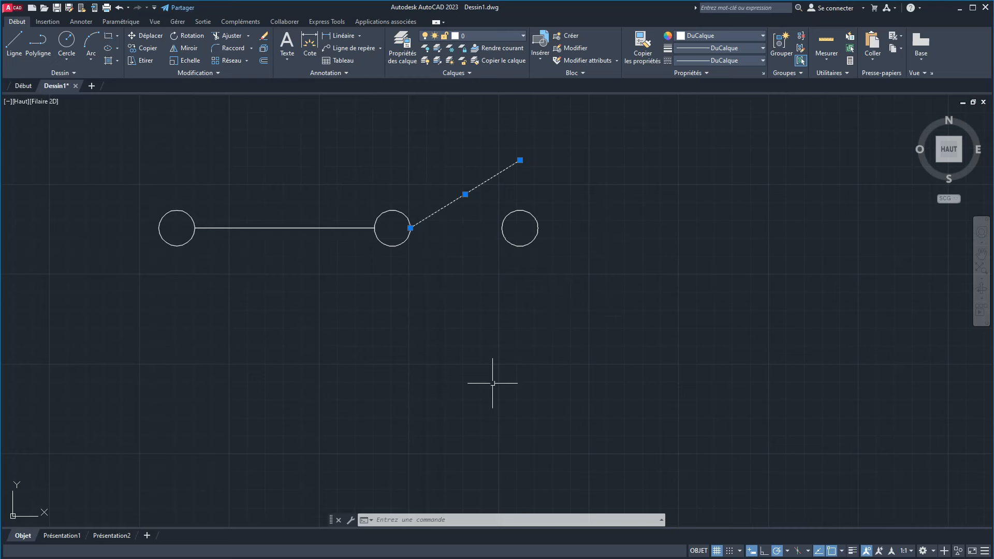
key(Escape)
click(189, 215)
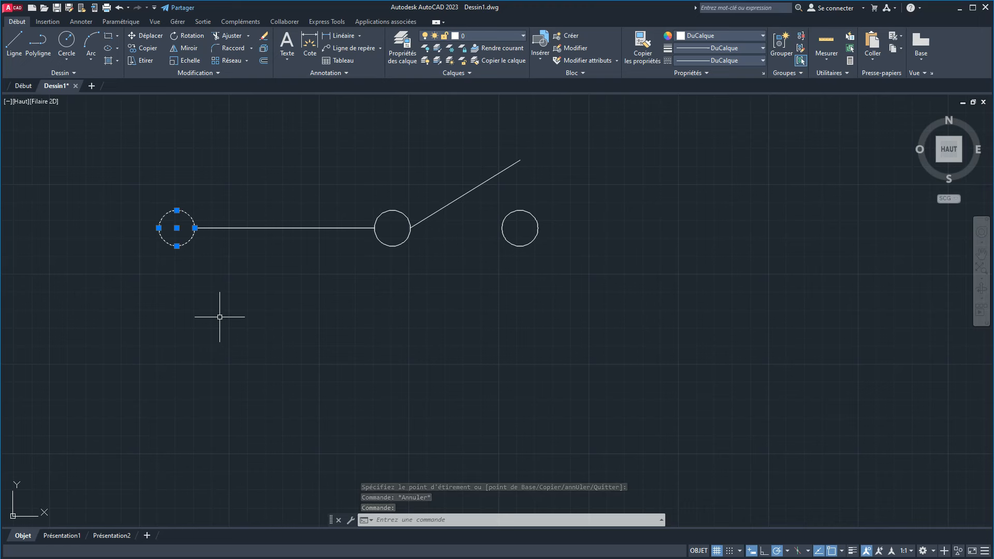
key(Delete)
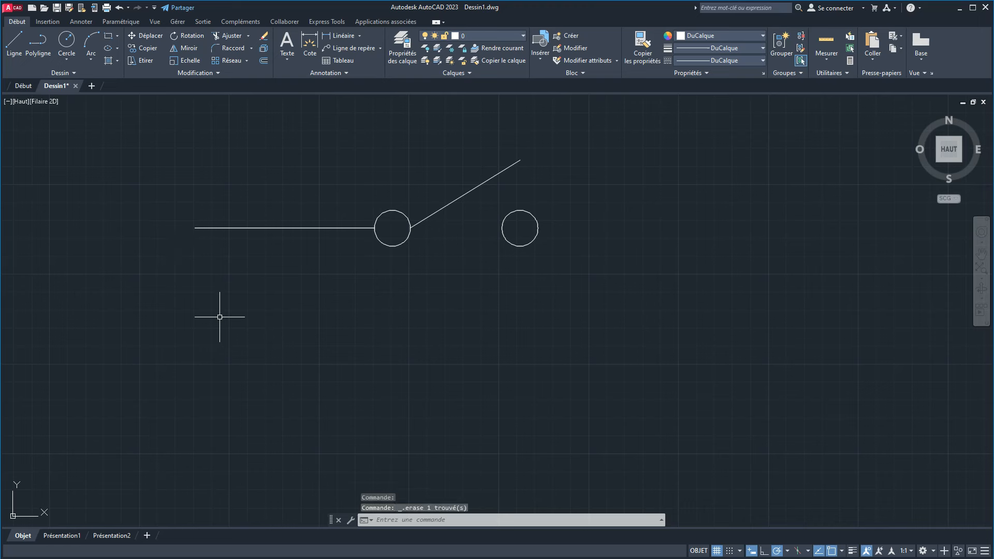
Step: Draw a circle of radius 5 mm in the empty area just below and to the left of the +9V line's start
text(c)
key(Return)
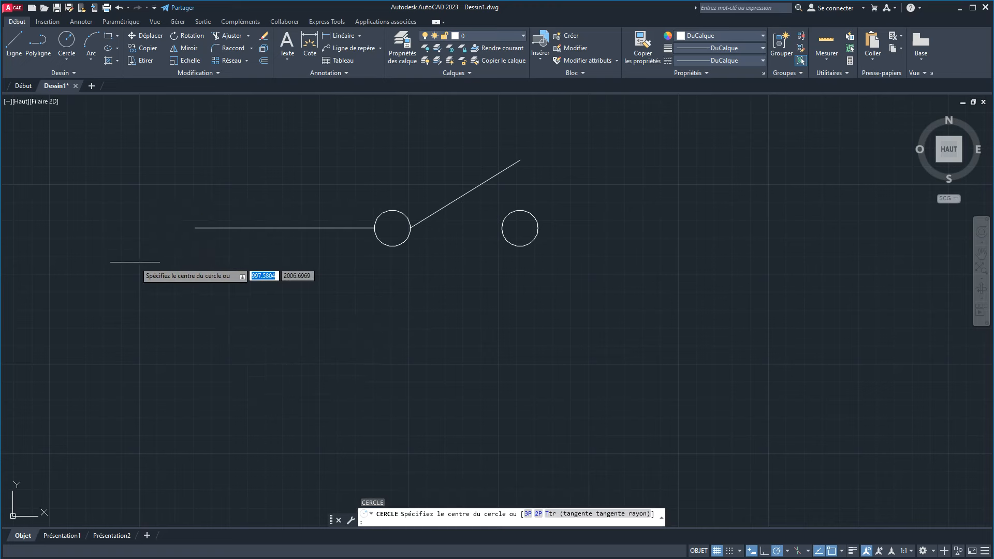
click(142, 260)
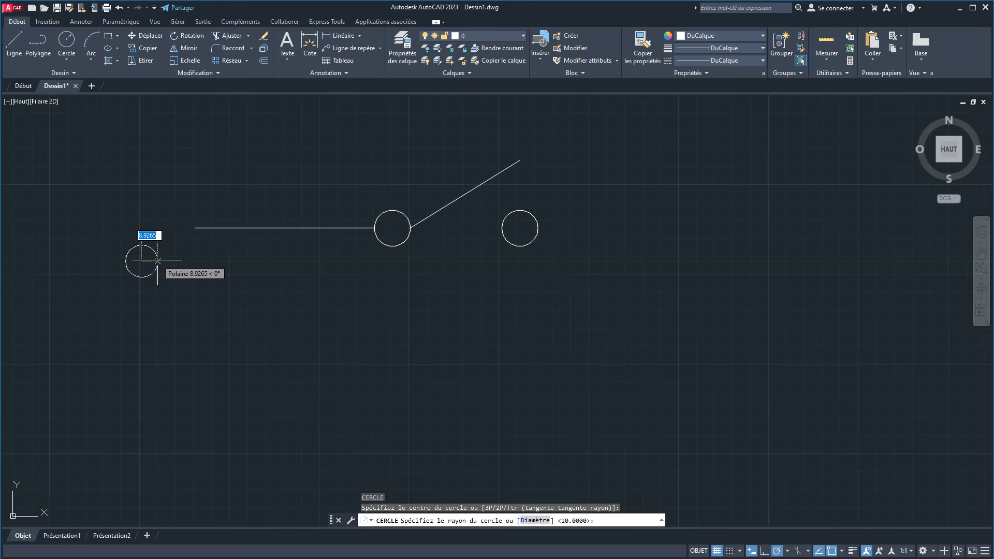
text(5)
key(Return)
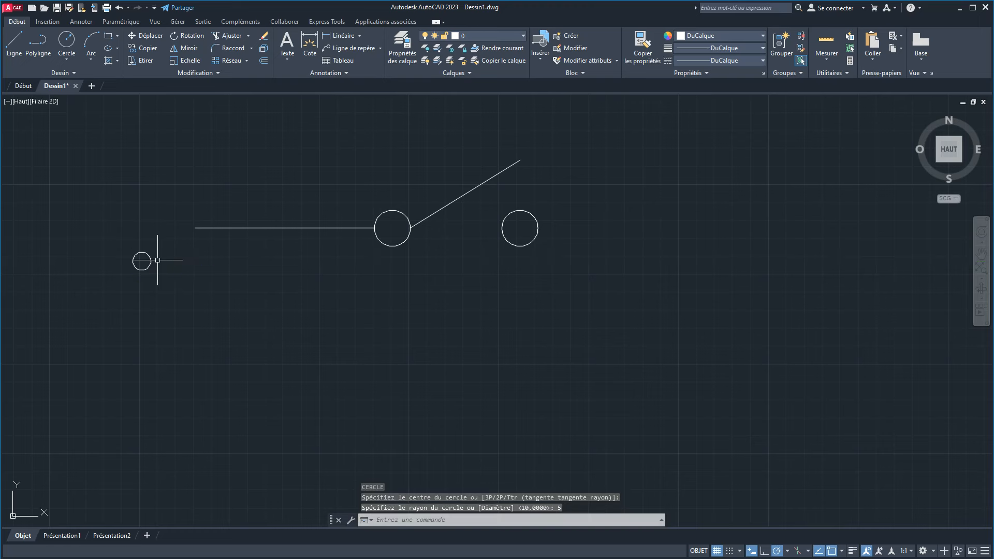
Step: Copy the small circle by its right quadrant to the +9V line's left end and to the rightmost large circle's centre
click(133, 260)
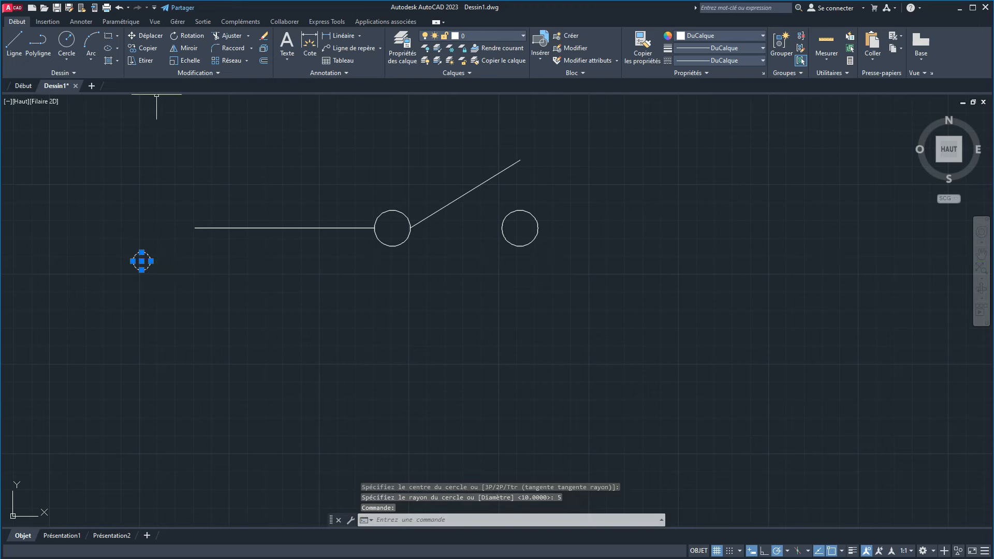
click(148, 48)
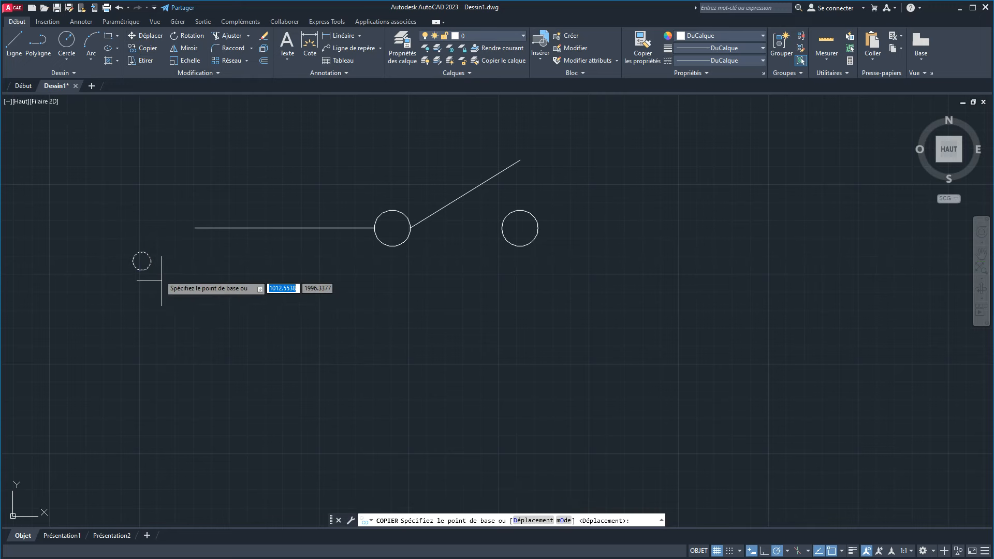
click(141, 261)
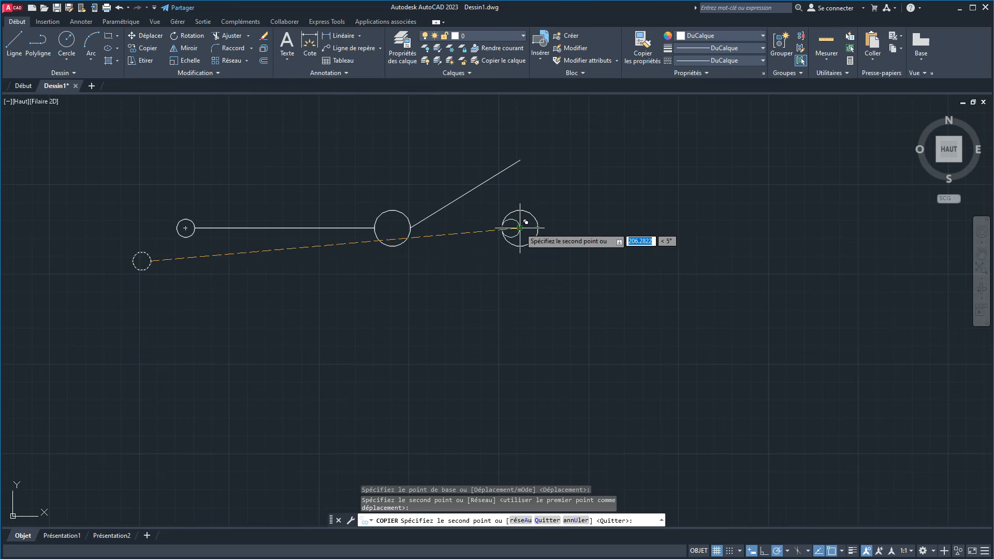
click(520, 228)
right_click(518, 306)
click(533, 310)
Step: Copy the small circle by its left quadrant to the +9V line's right end
click(408, 294)
right_click(430, 300)
click(440, 305)
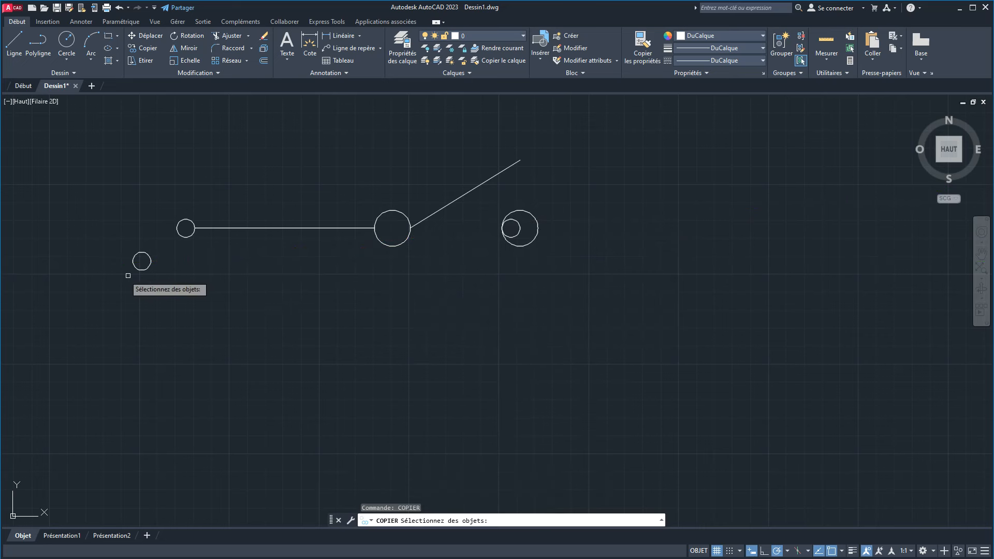
click(136, 261)
key(Return)
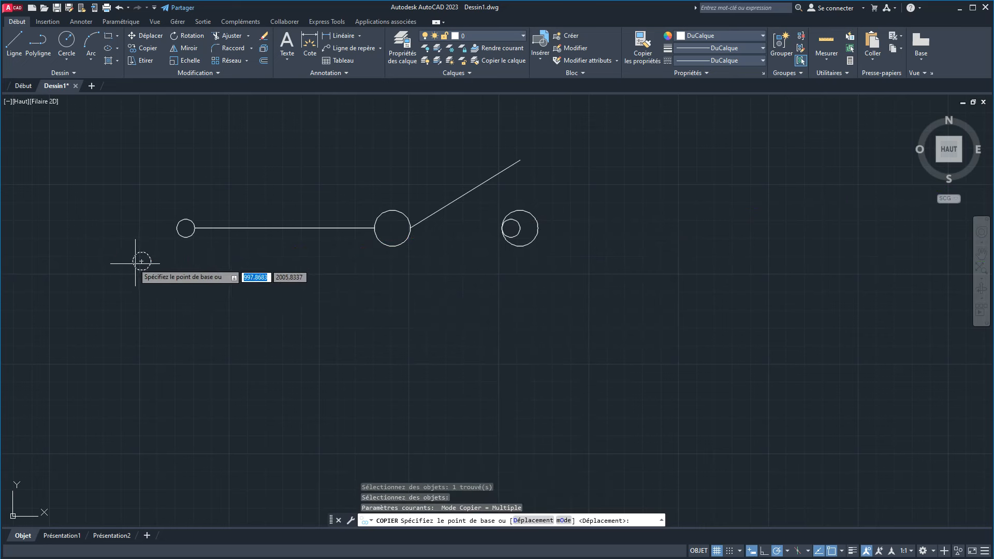
click(133, 261)
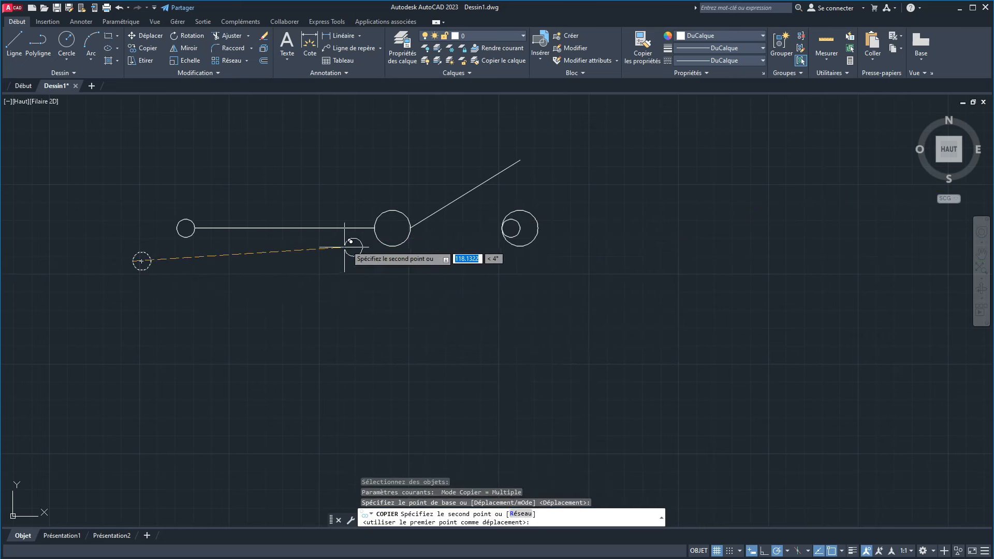
click(374, 228)
right_click(386, 311)
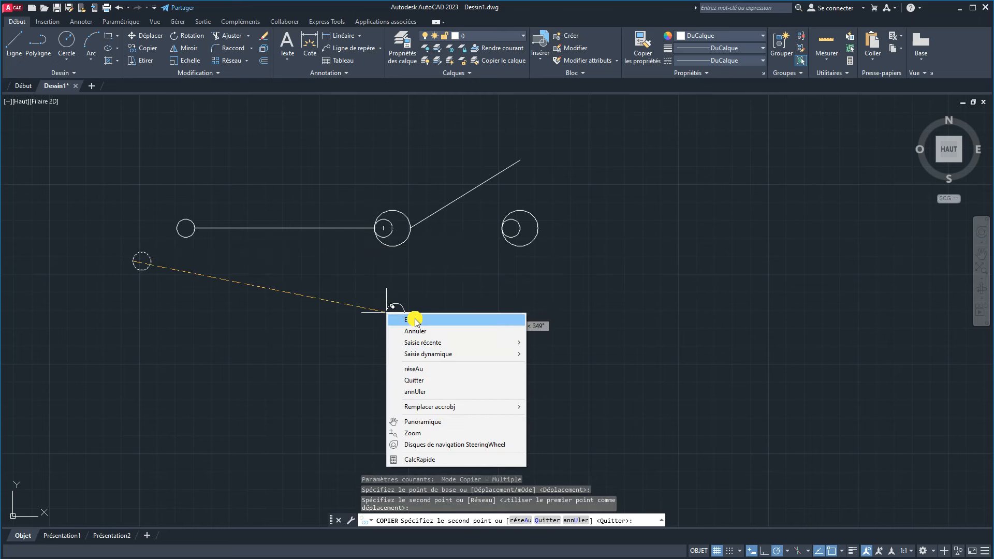
click(414, 320)
Step: Delete the two large circles of the switch
click(409, 224)
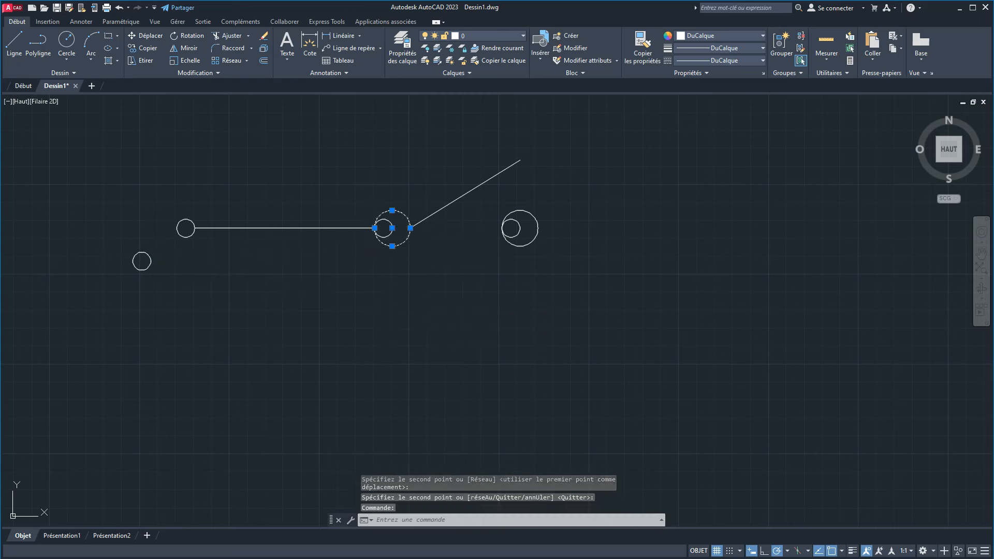
click(532, 240)
click(264, 37)
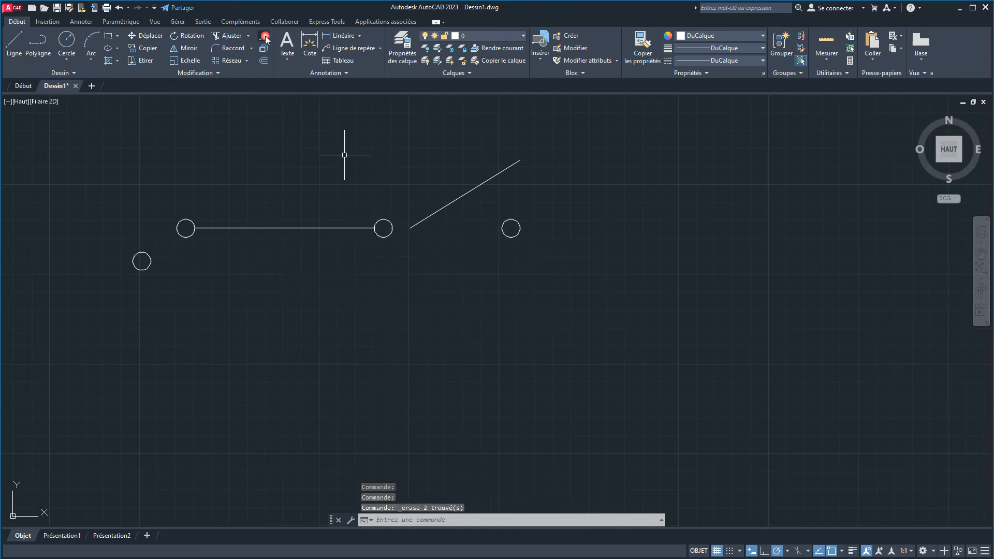
Step: Move the switch lever so that its lower end sits on the right quadrant of the small circle at the +9V line's right end
click(485, 184)
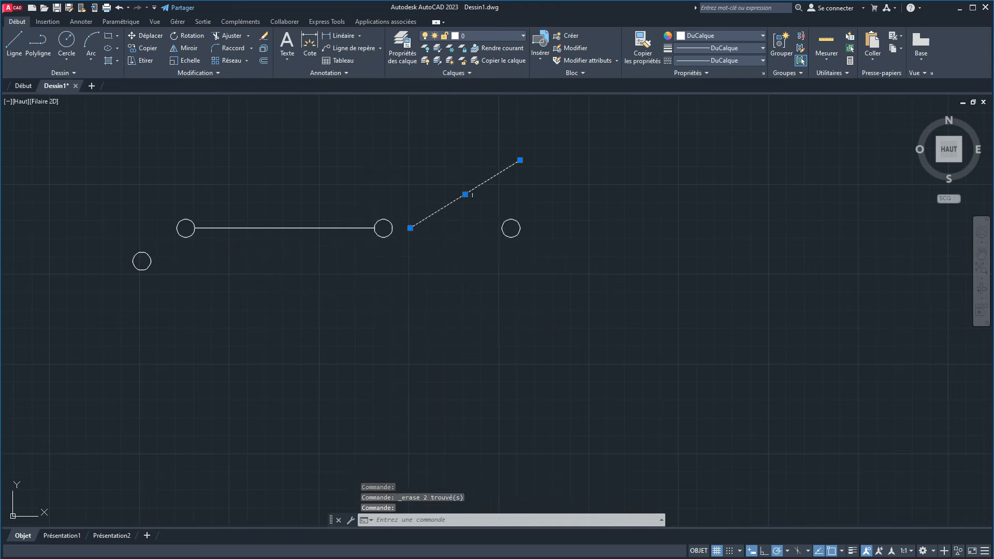
click(146, 35)
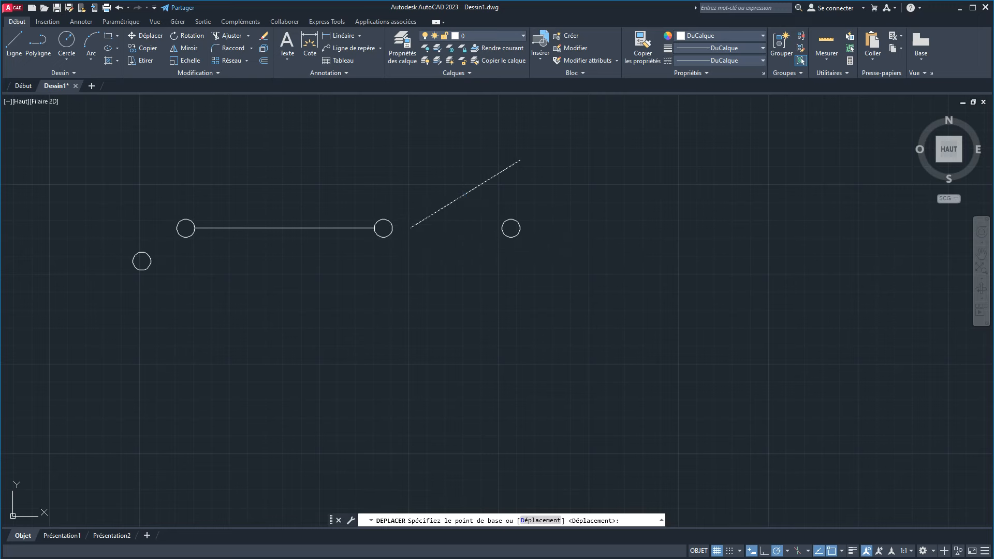
click(410, 227)
click(392, 227)
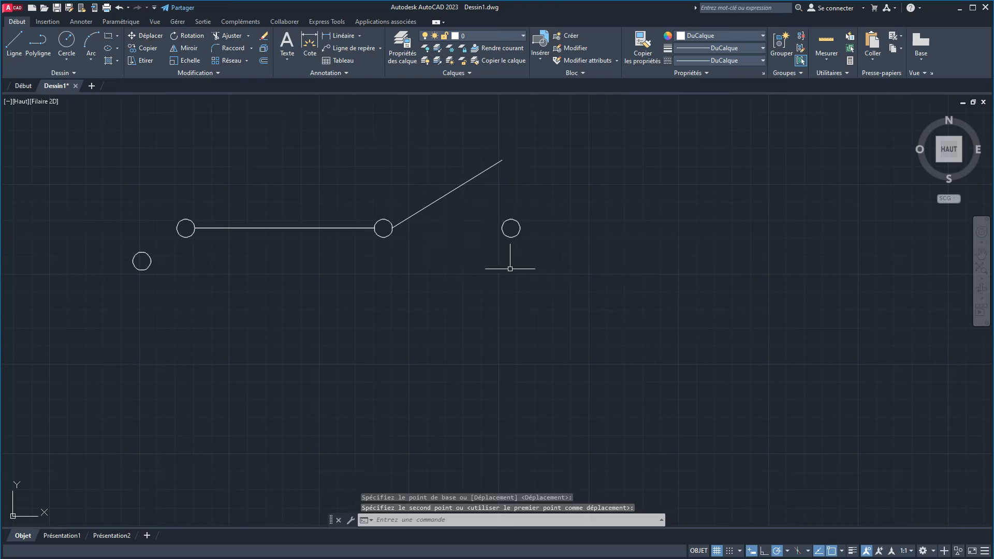
Step: Move the rightmost small circle horizontally to the left until its centre lies directly below the lever's free end
click(544, 262)
click(483, 203)
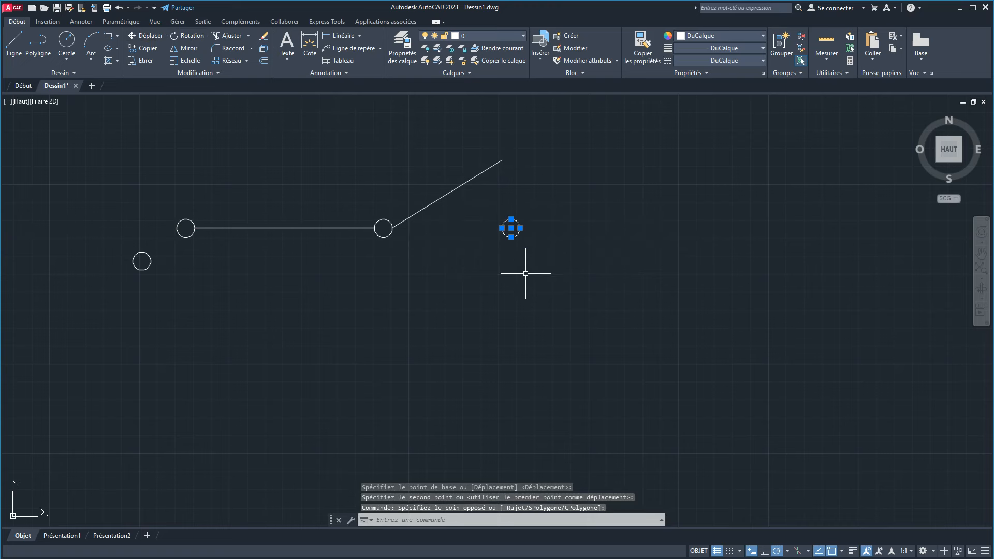
key(Return)
click(505, 217)
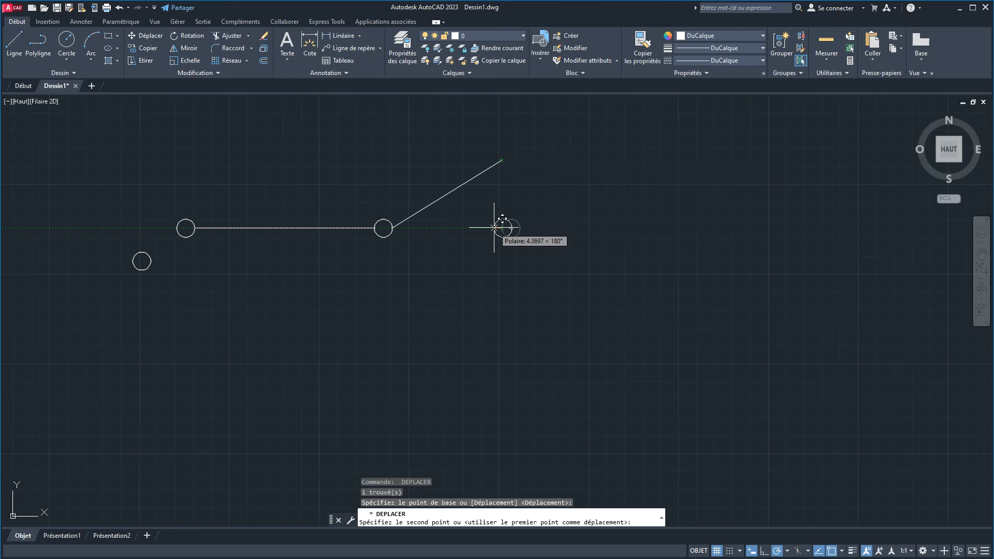
click(502, 228)
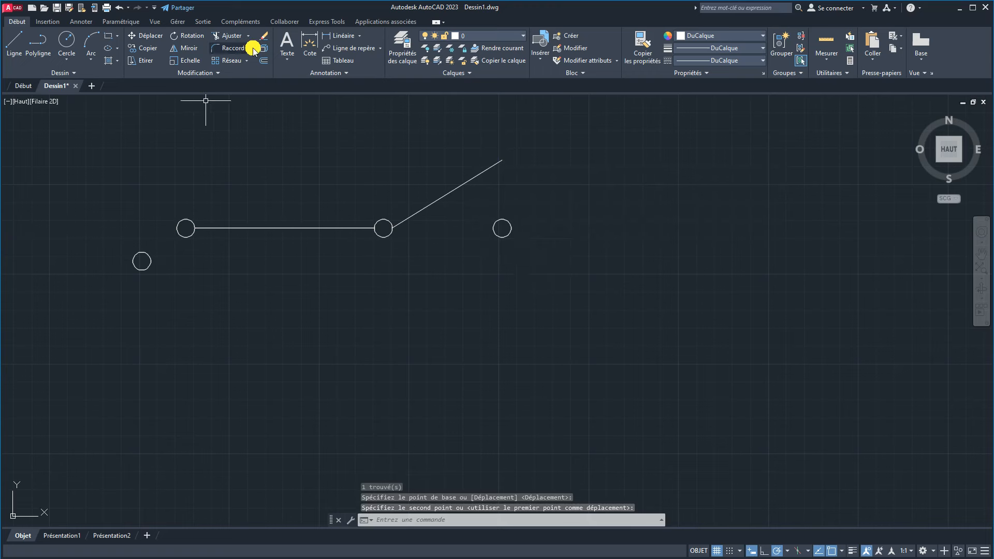
click(145, 35)
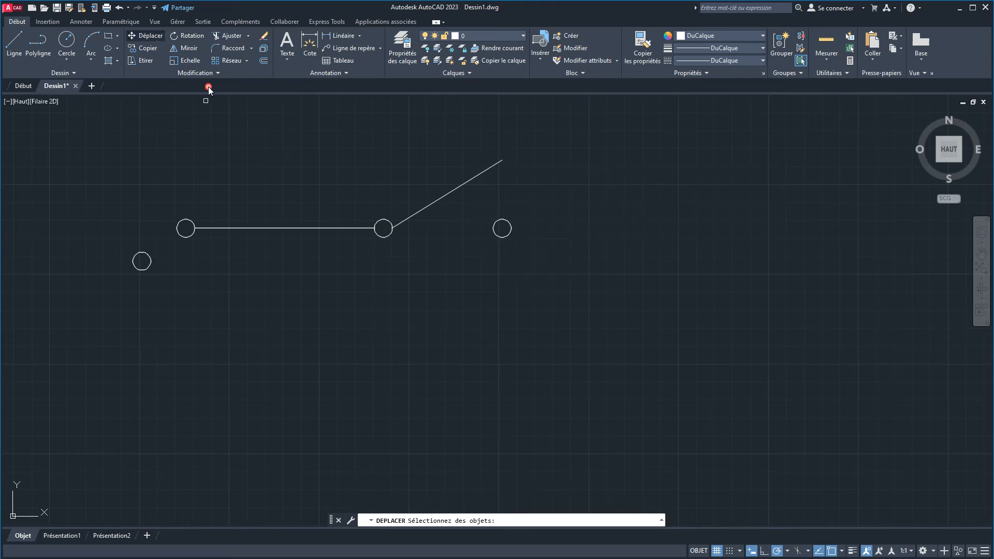
click(500, 219)
key(Return)
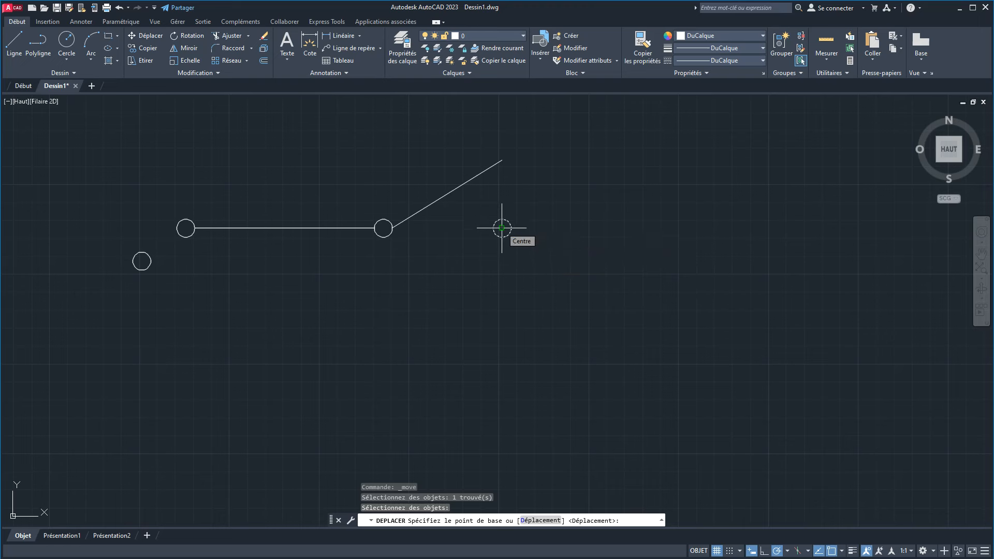
click(501, 228)
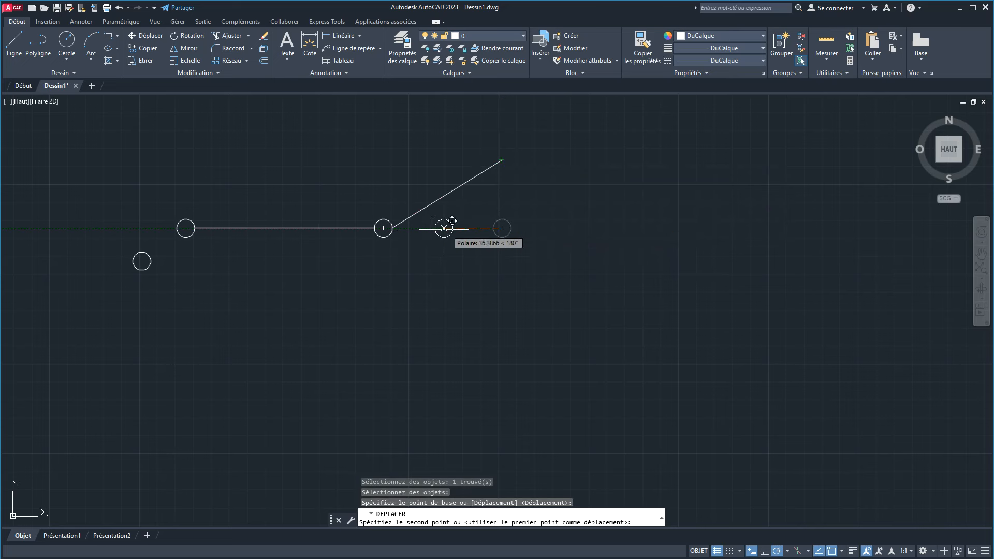
click(501, 228)
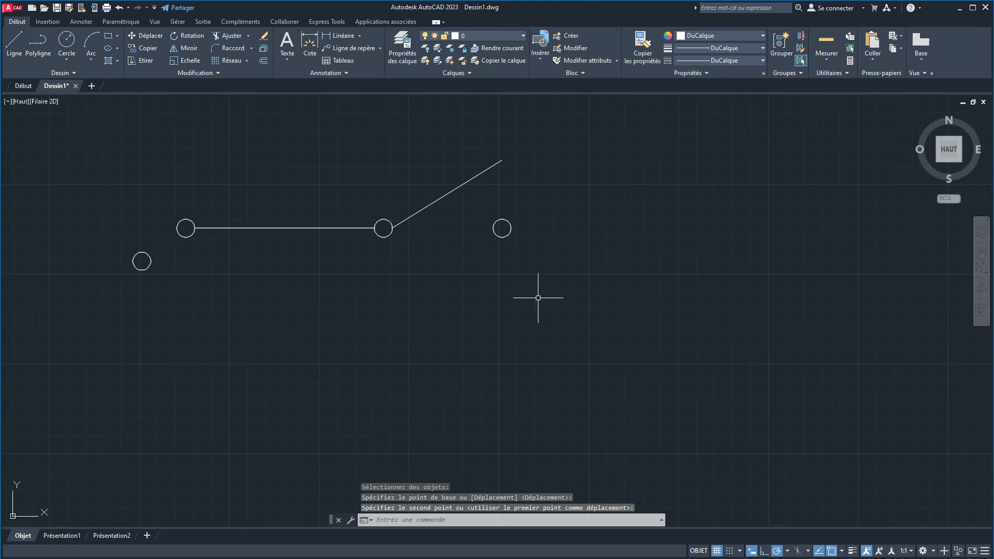
Step: Delete the spare small circle below the +9V line's start
click(187, 317)
click(88, 221)
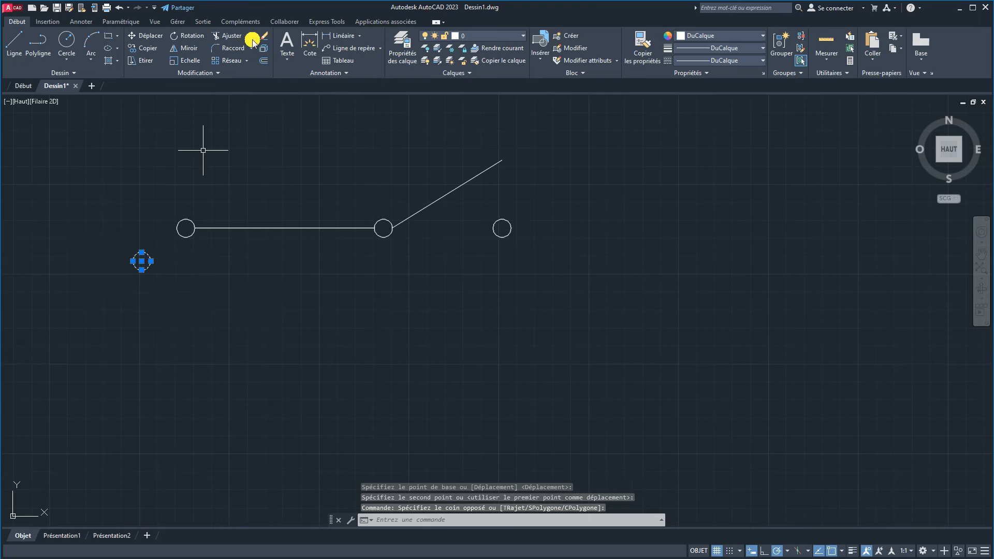
key(Delete)
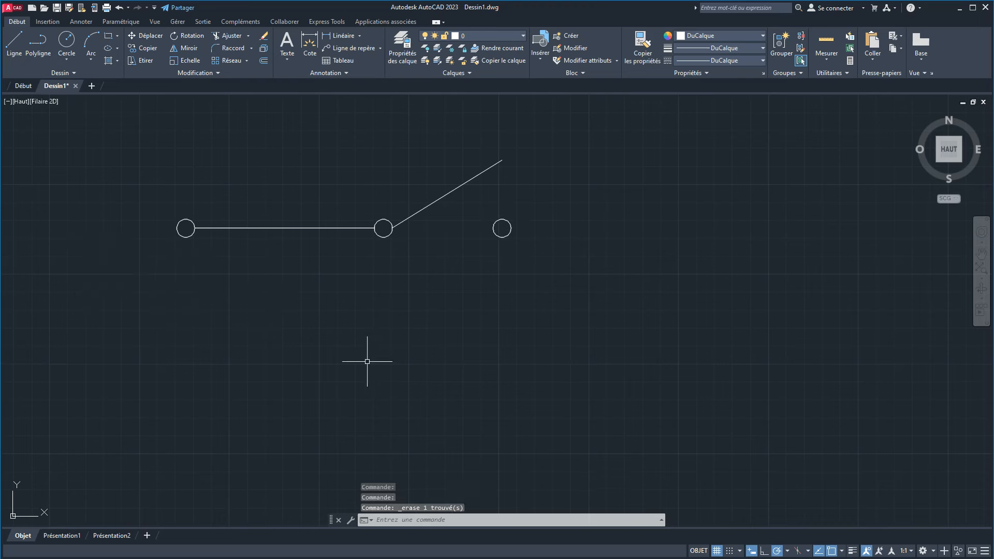
Step: Following the reference schematic, copy the +9V line by its left end to the right quadrant of the switch's right circle
key(alt+Tab)
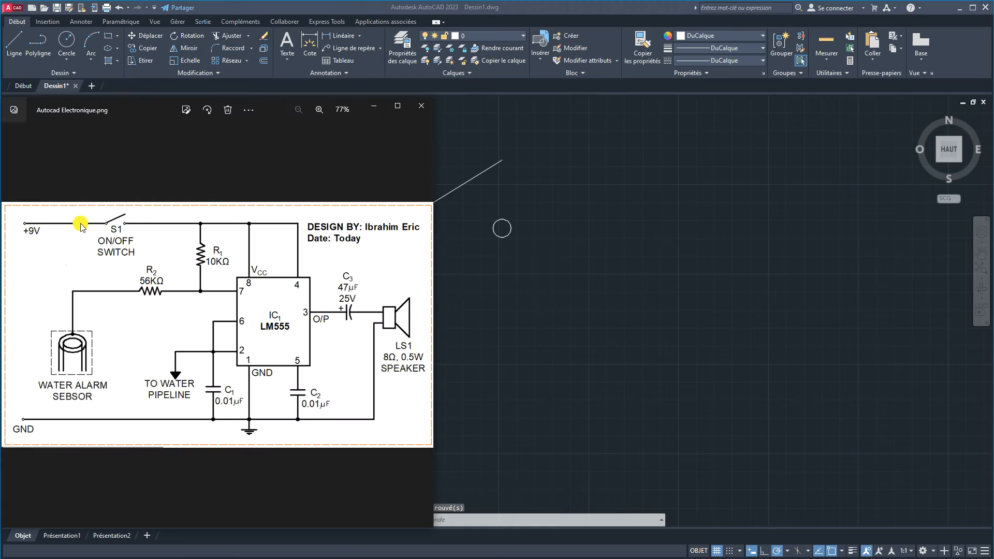
key(alt+Tab)
mouse_move(448, 259)
middle_down()
mouse_move(657, 265)
mouse_move(606, 271)
middle_up()
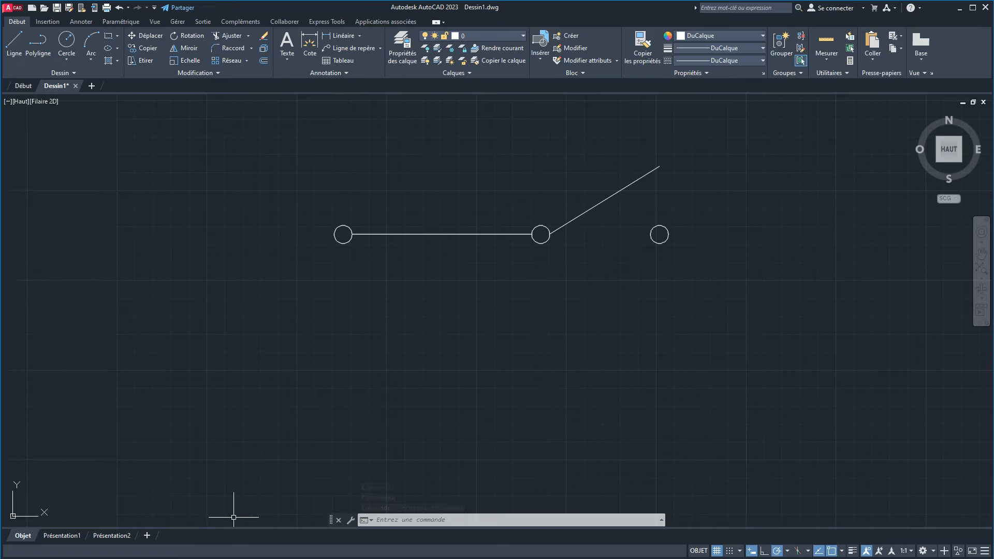
key(alt+Tab)
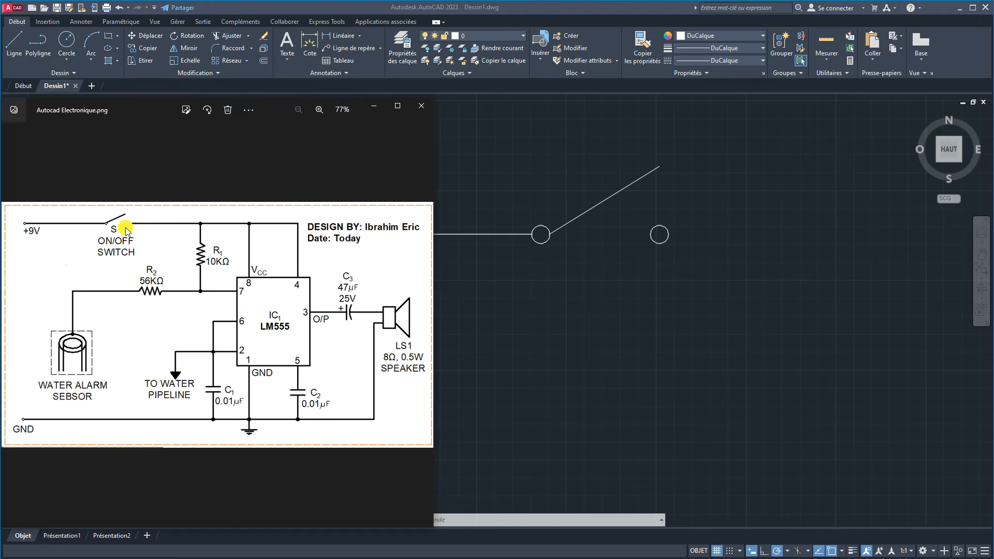
click(621, 329)
click(412, 270)
click(405, 207)
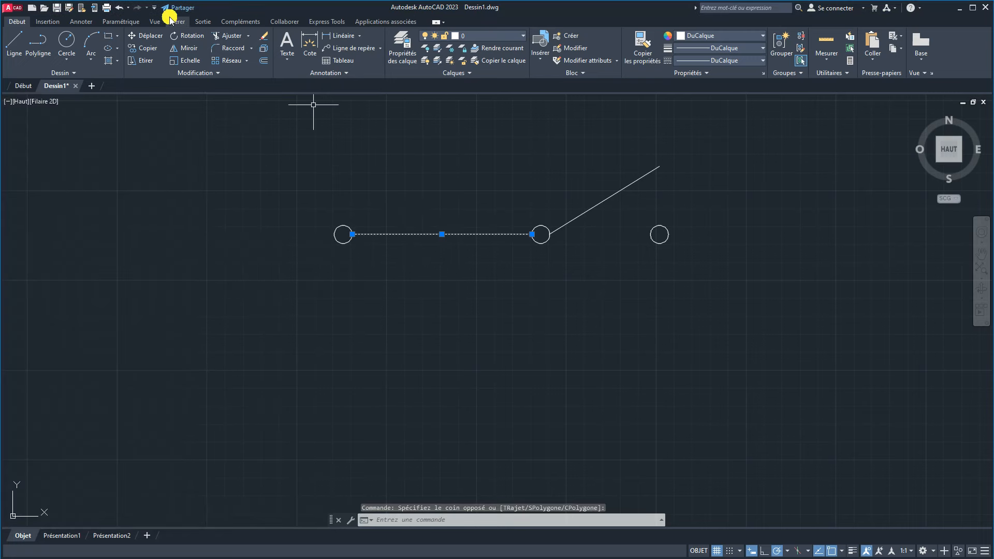
click(141, 47)
click(342, 234)
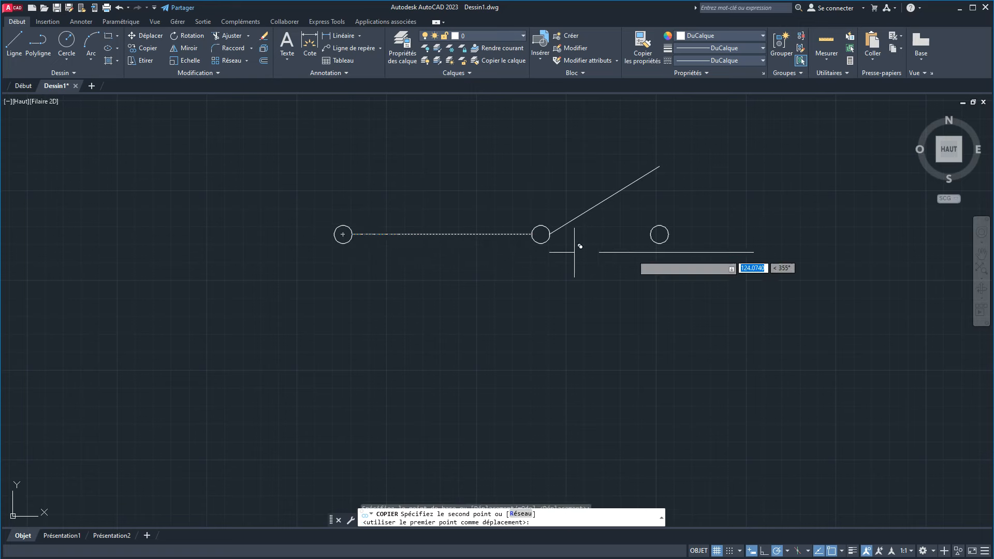
click(670, 234)
right_click(611, 329)
click(640, 339)
Step: After consulting the reference schematic, draw the resistor's first lead below the switch as a 20 mm horizontal line, keeping the Line command active
middle_drag(597, 311, 348, 295)
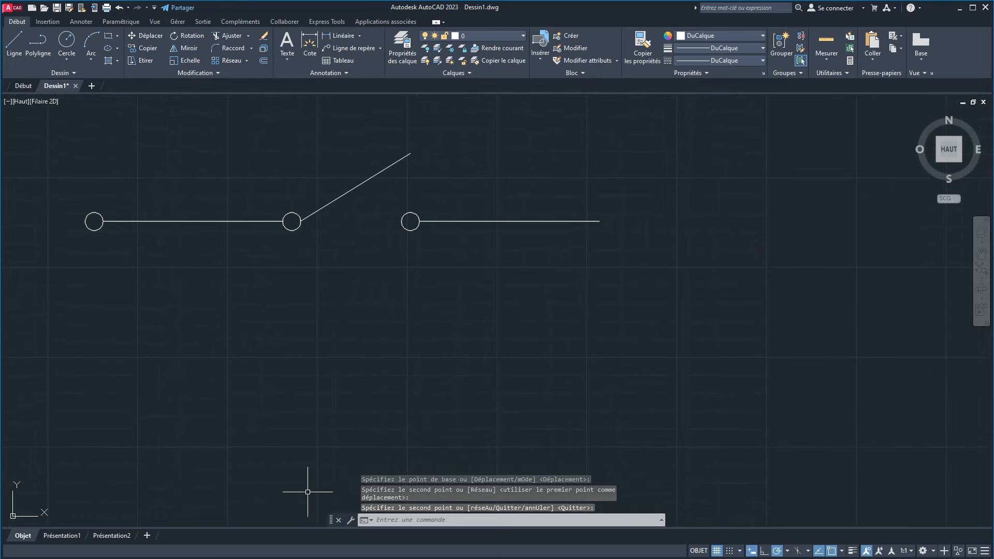
key(alt+Tab)
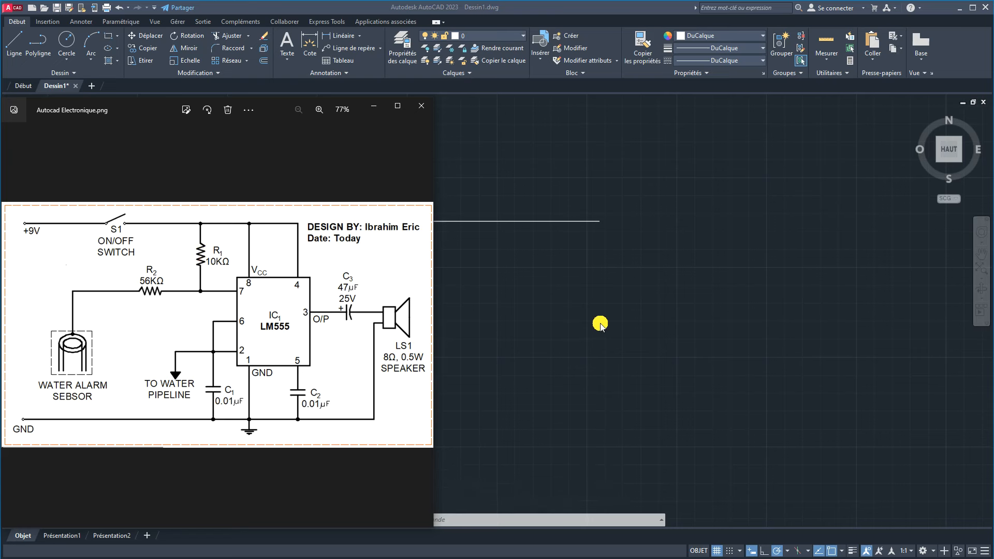
click(517, 311)
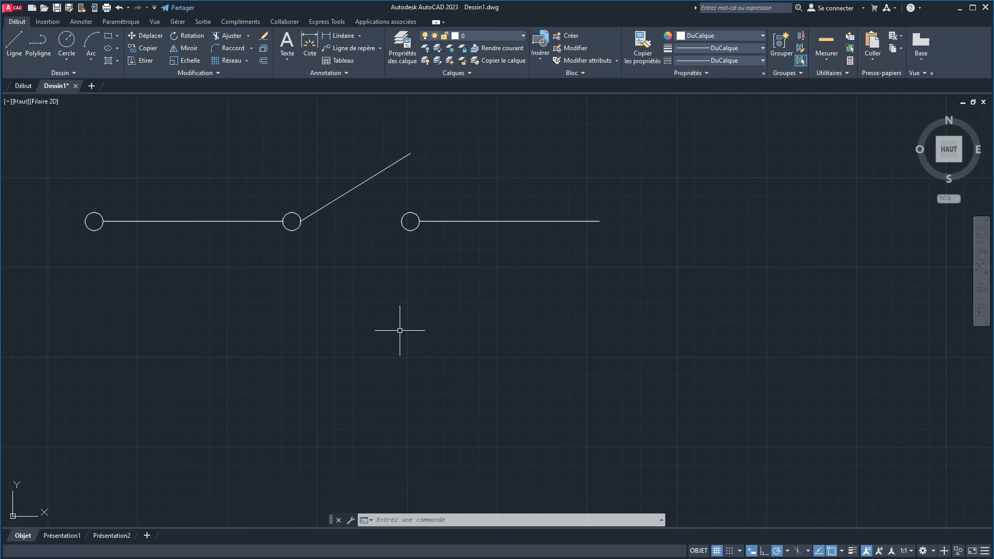
text(L)
key(Return)
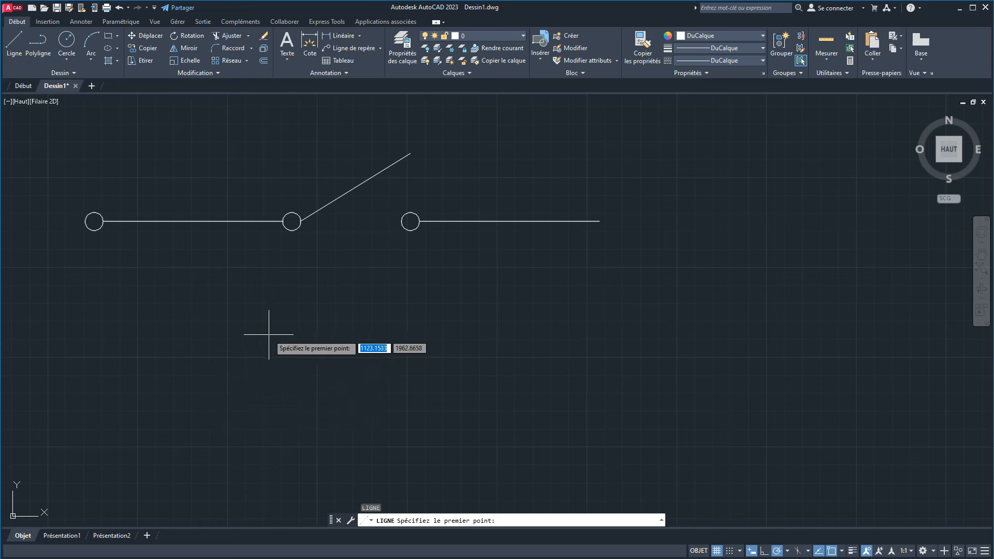
click(228, 355)
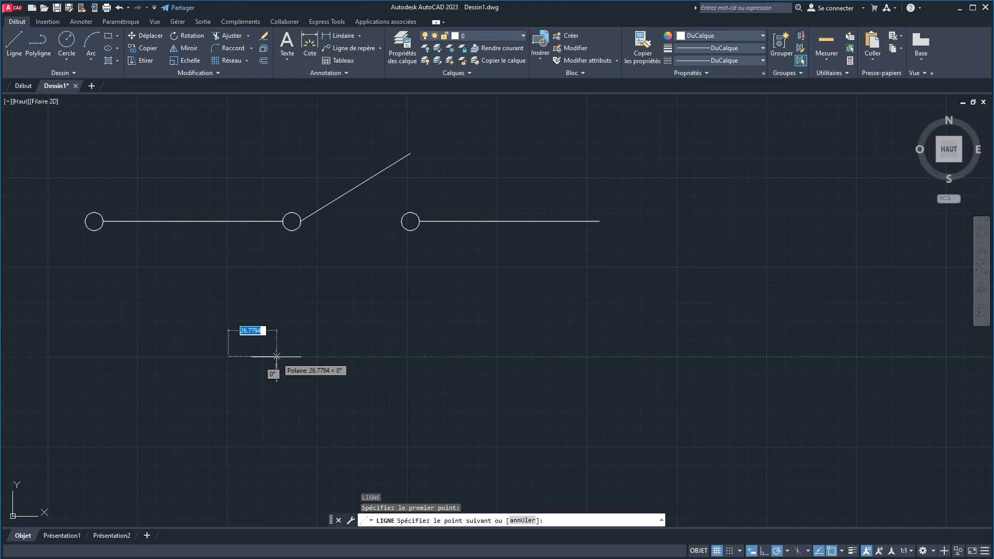
text(20)
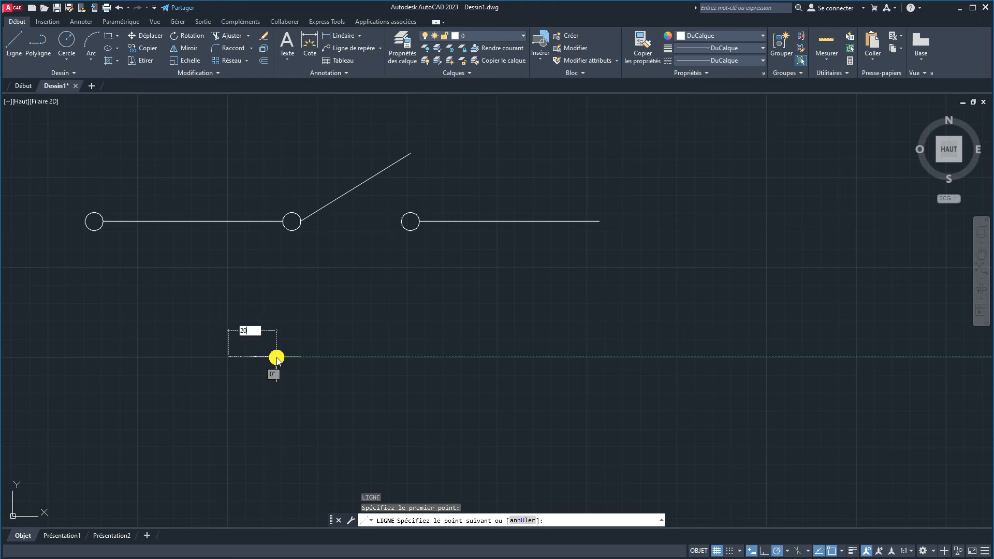
key(Return)
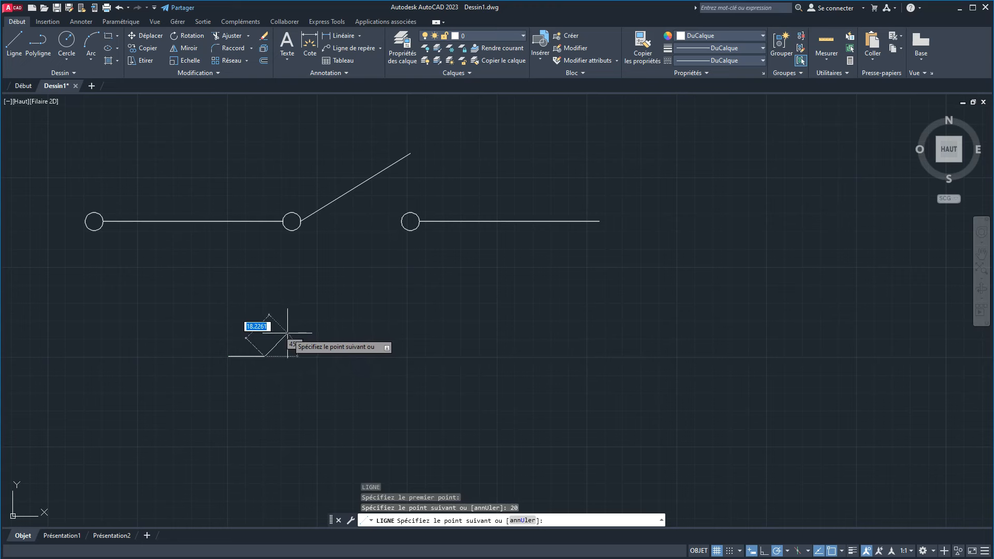
Step: Continue the resistor outline from the lead's right end with a 20 mm segment rising to the right at 60°
text(2)
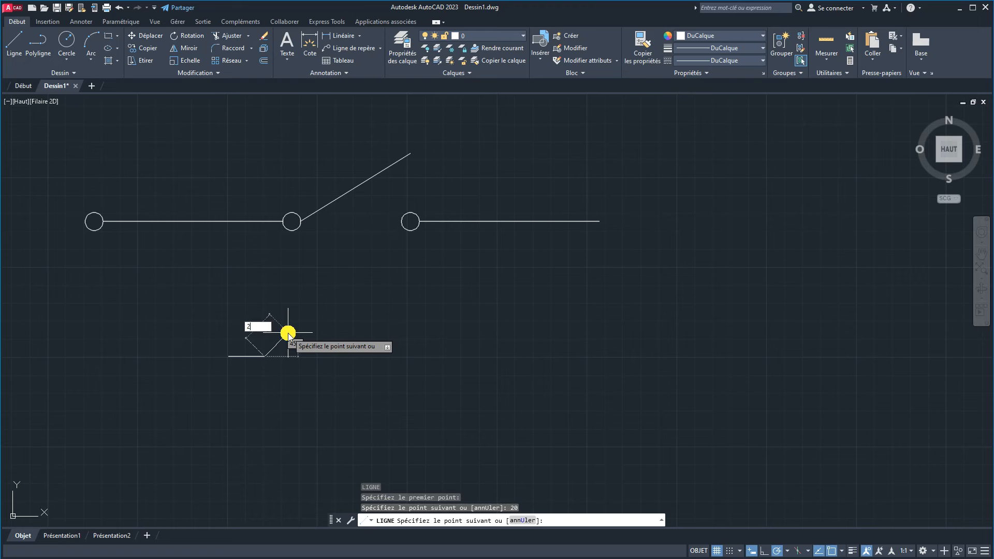
key(Tab)
scroll(289, 332, up, 4)
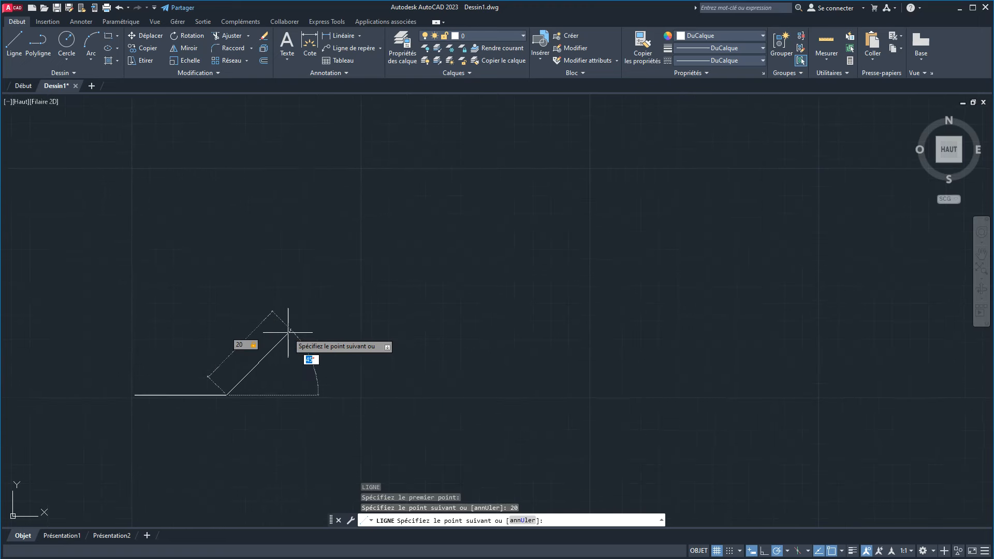
text(60)
key(Return)
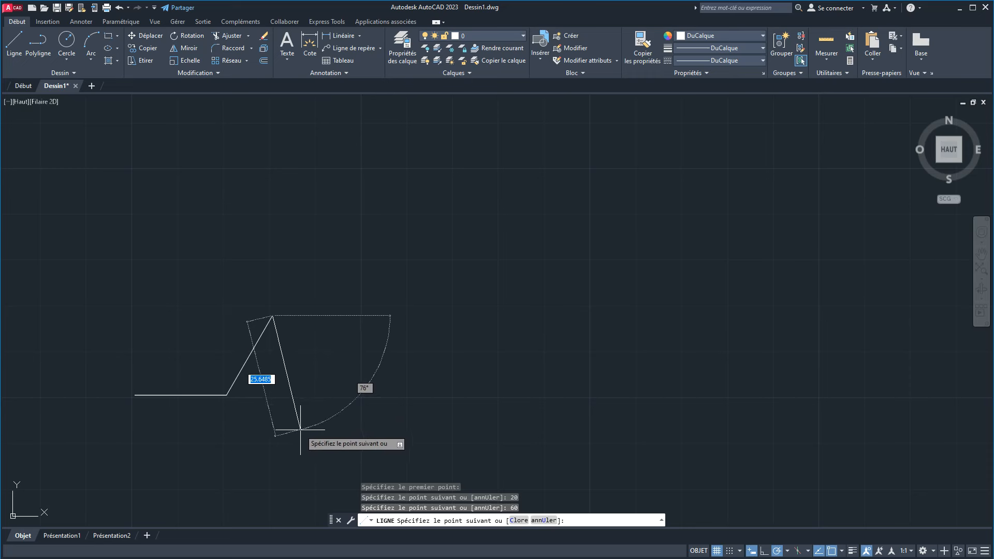
Step: Add a 40 mm segment descending to the right at 60° from the zigzag's peak
middle_drag(301, 439, 300, 387)
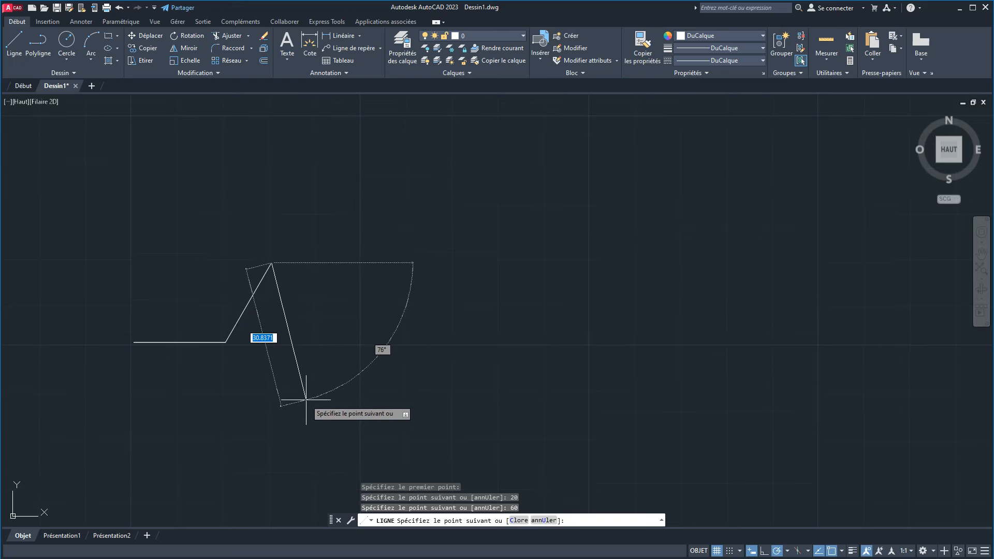
text(40)
key(Tab)
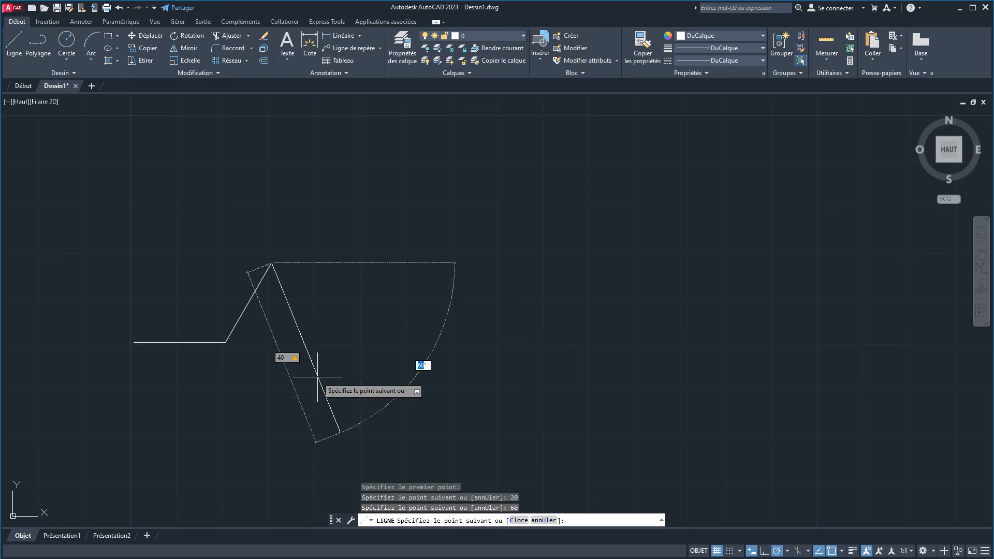
text(6)
key(Return)
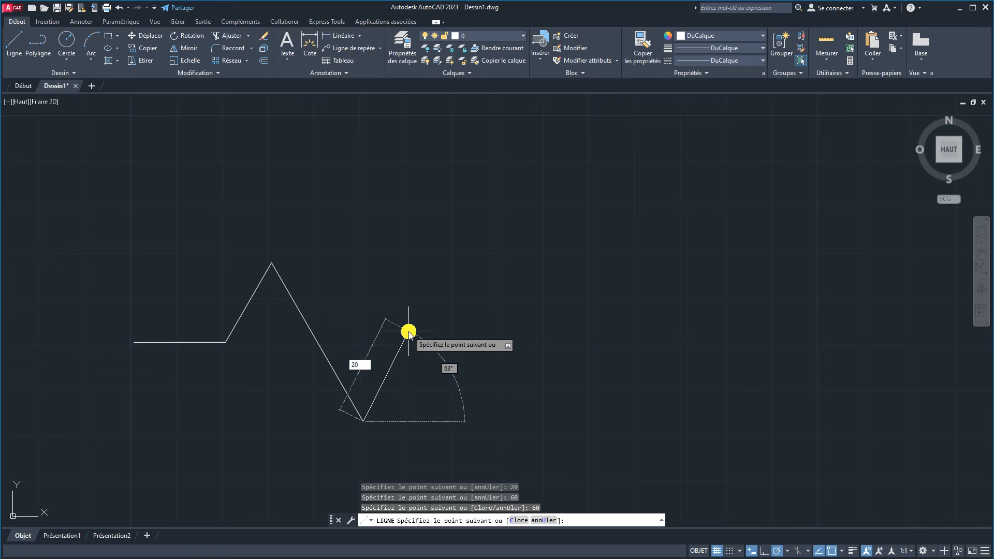
Step: Finish the zigzag with a 20 mm segment rising to the right at 60°, and end the line
text(20)
key(Tab)
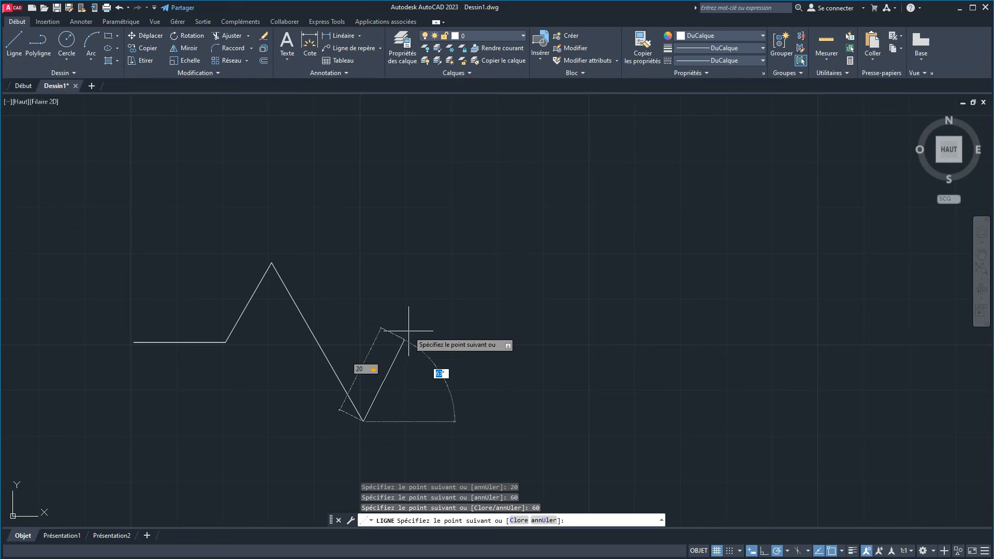
text(60)
key(Return)
key(Return)
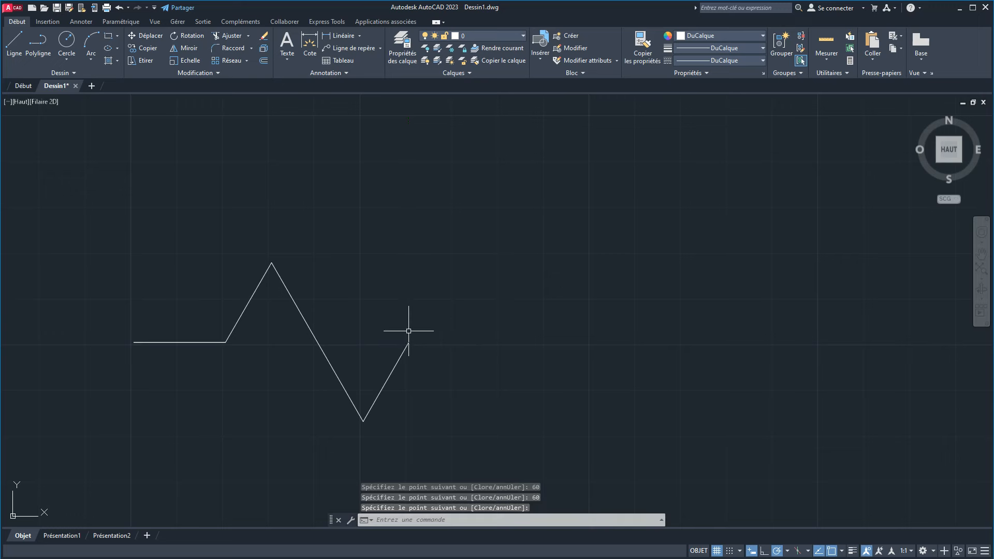
Step: Copy the three zigzag segments as an array of 4 elements, spaced from the zigzag's start point to its end point
click(475, 410)
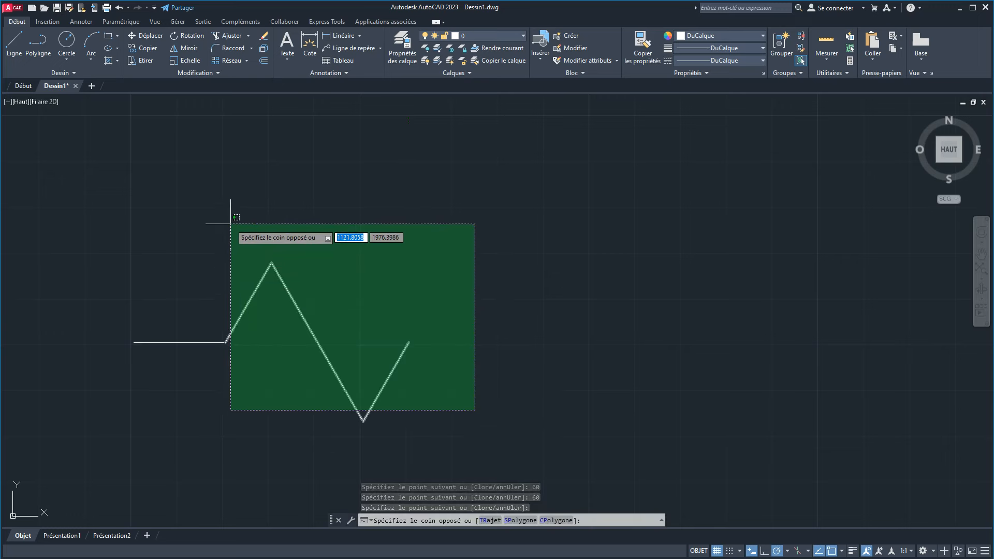
click(230, 223)
middle_drag(355, 297, 345, 263)
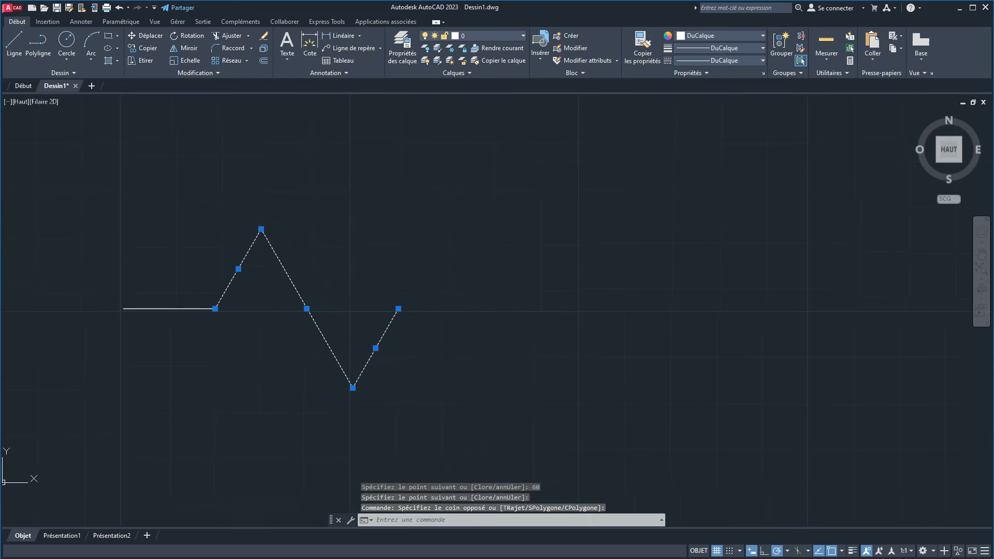
click(143, 49)
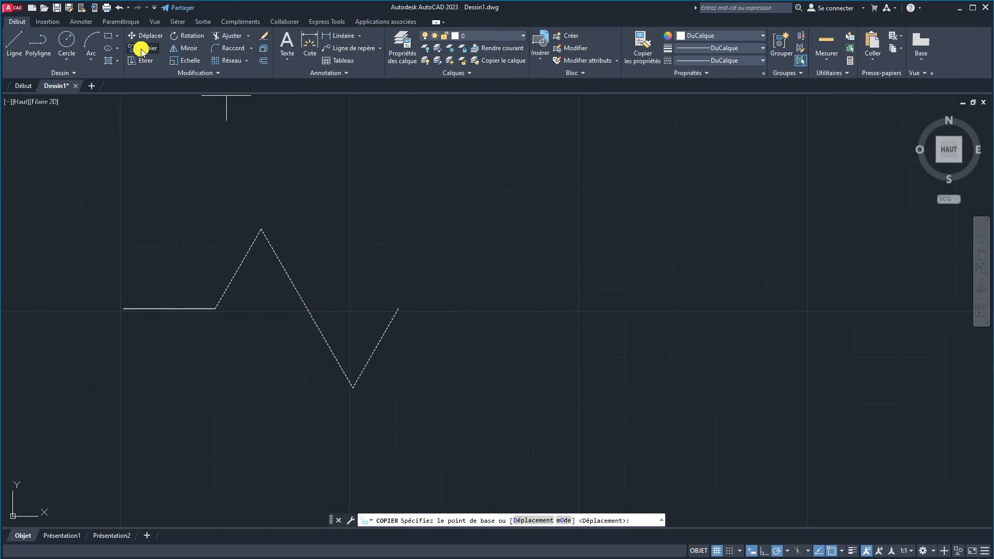
click(215, 309)
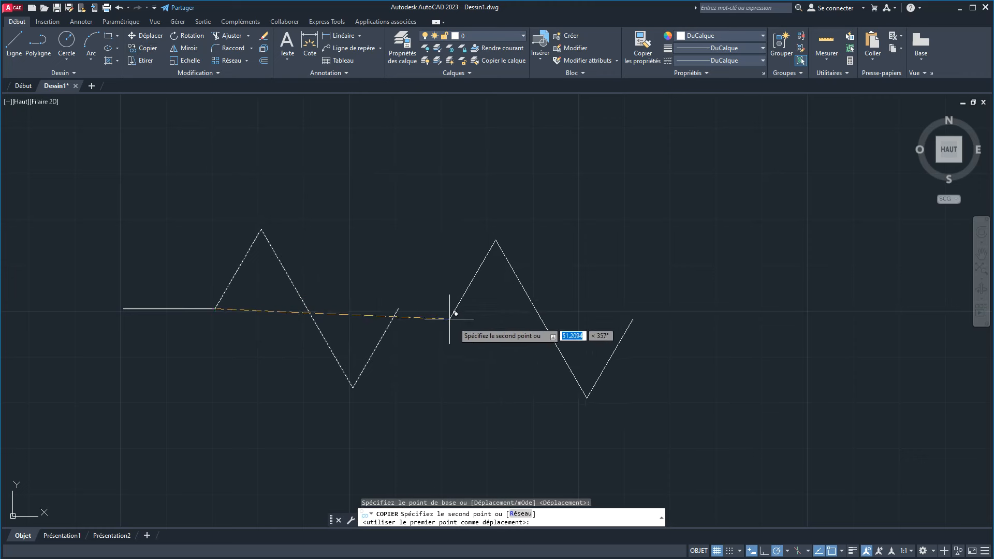
click(521, 514)
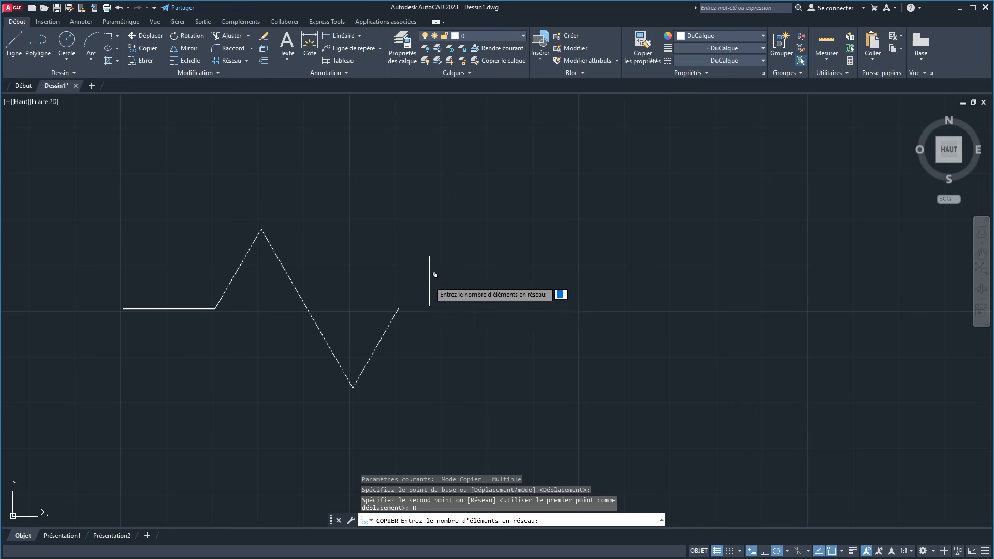
key(Return)
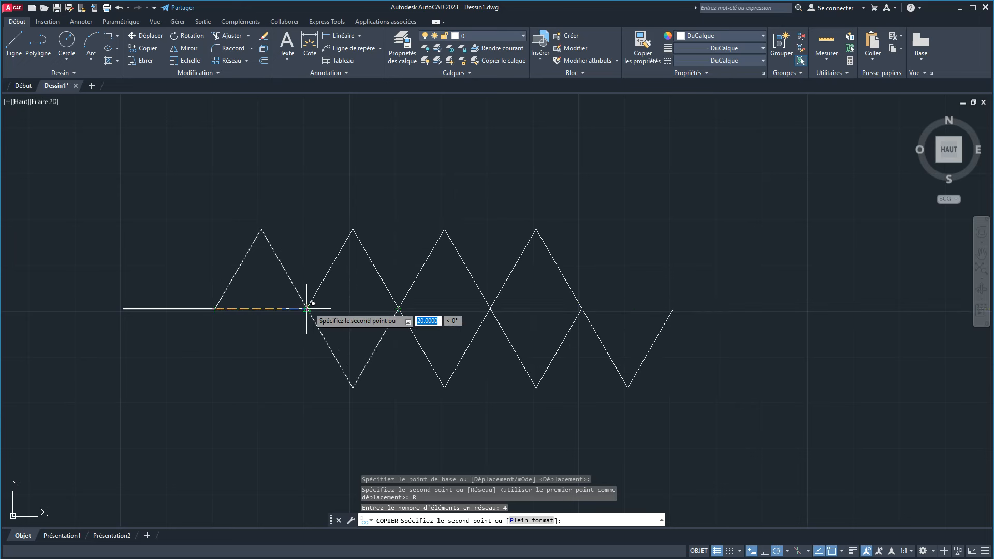
click(398, 309)
right_click(410, 353)
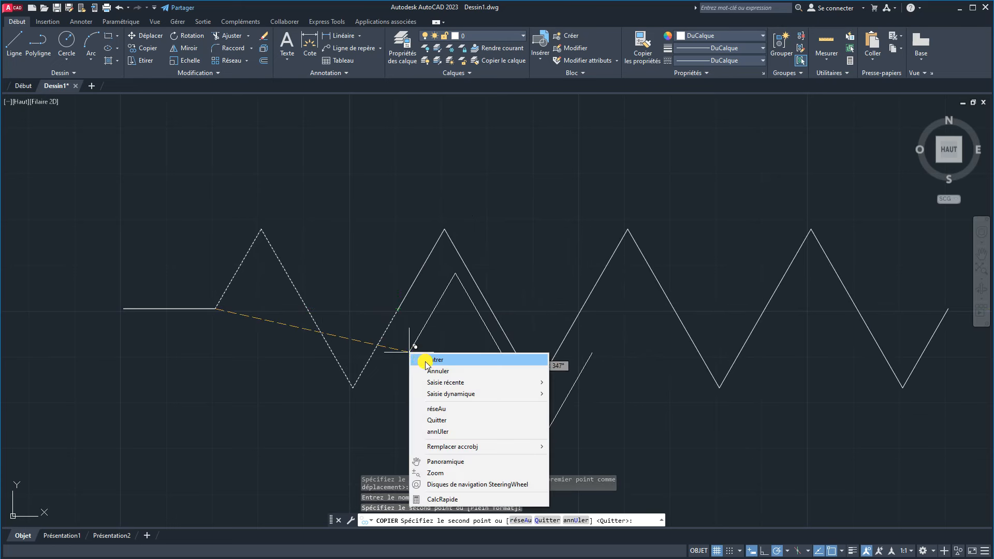
click(424, 361)
Step: Copy the 20 mm lead by its left end to the midpoint of the last descending zigzag segment
scroll(399, 350, down, 2)
scroll(272, 347, down, 2)
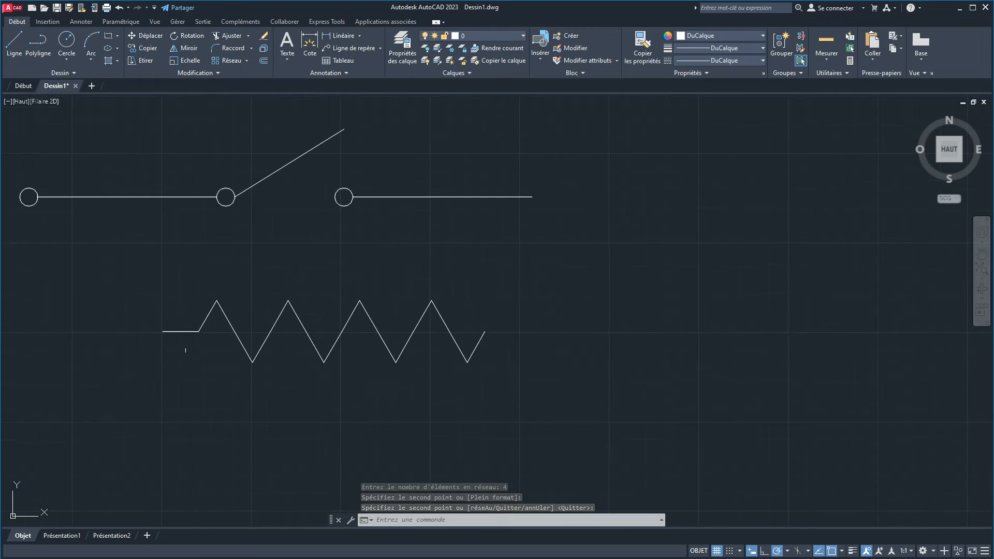
click(181, 356)
click(154, 312)
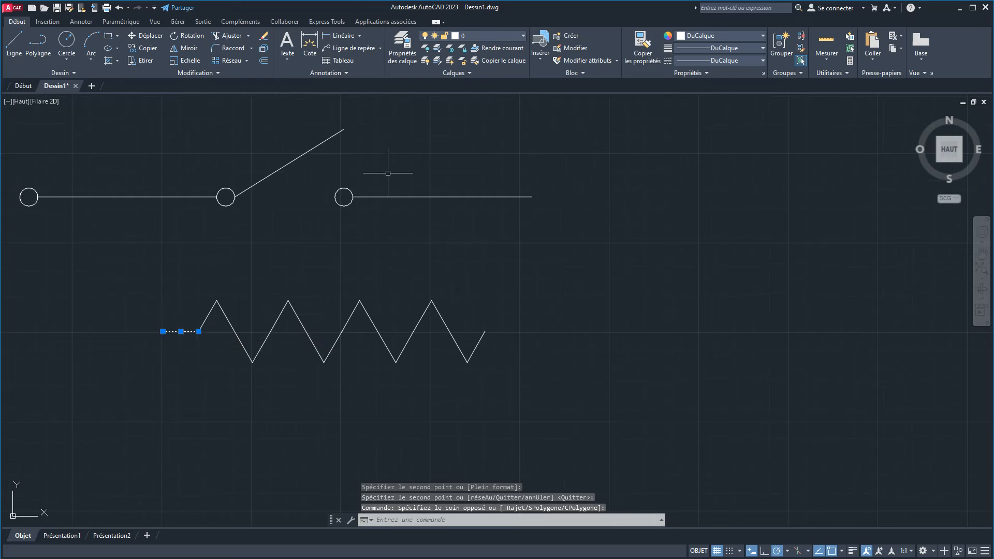
click(144, 48)
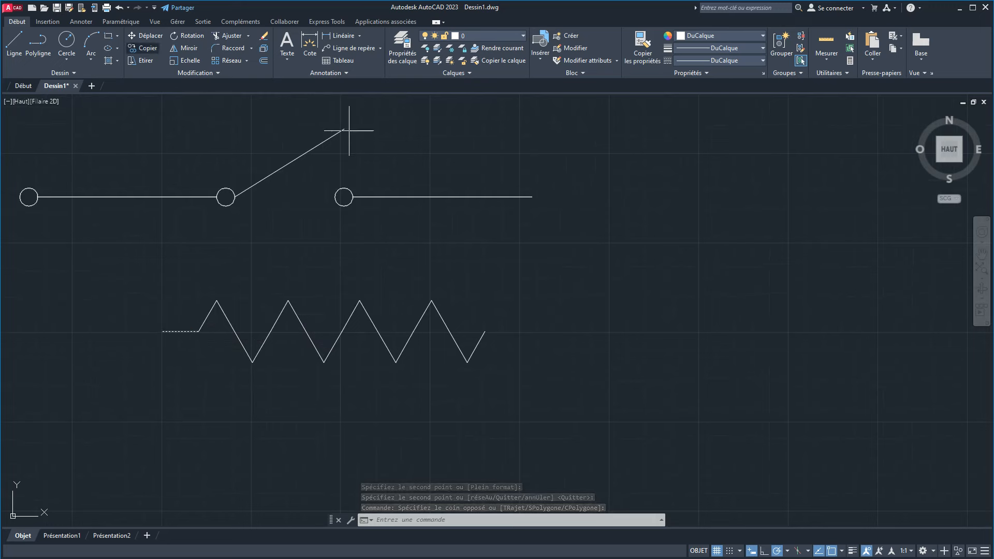
click(162, 331)
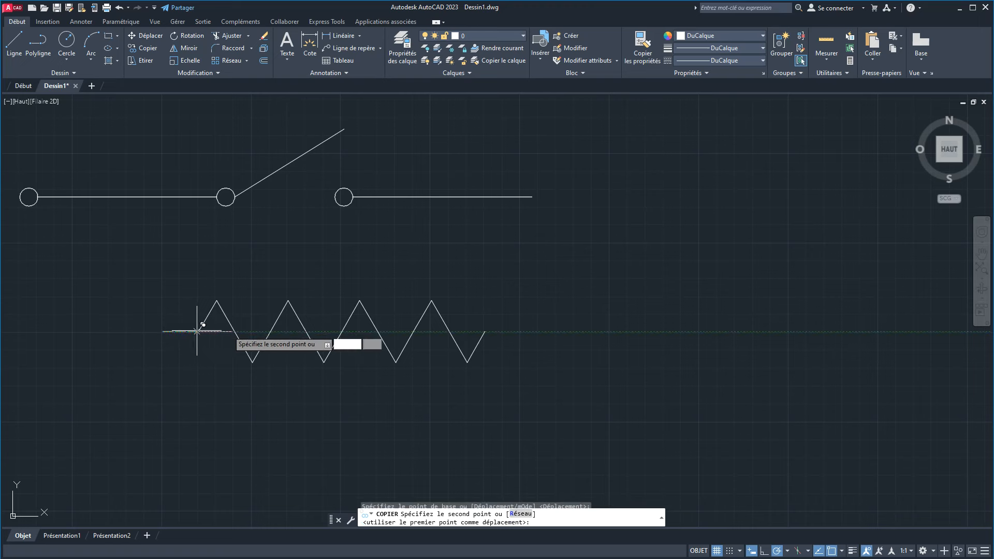
click(453, 332)
right_click(496, 306)
click(528, 308)
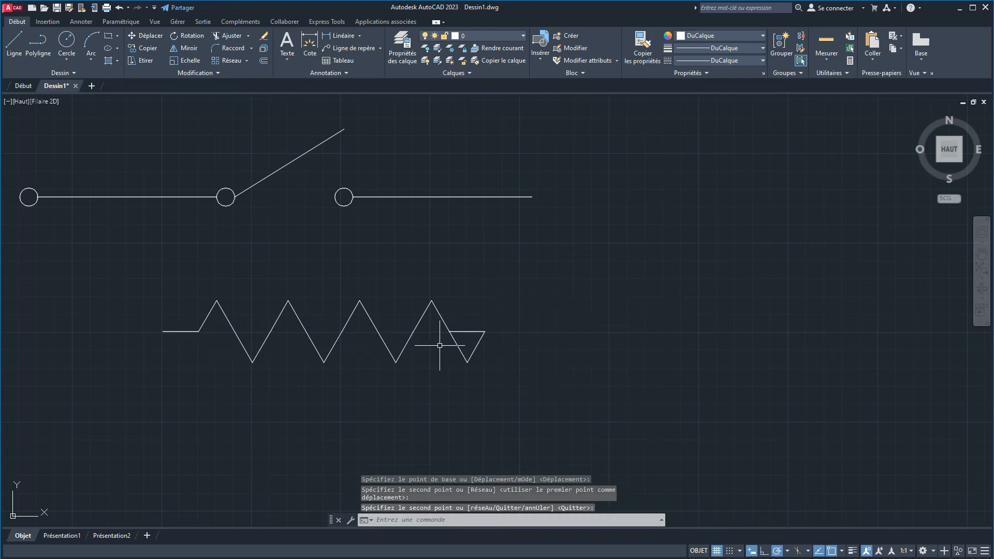
Step: Trim away the last zigzag's lower tip beneath the right lead
click(227, 36)
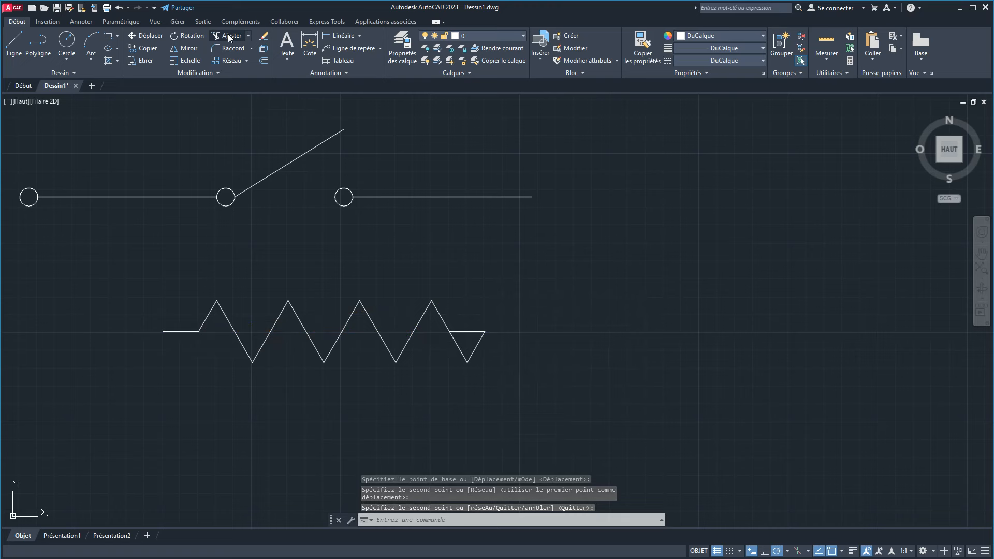
click(510, 347)
click(442, 347)
key(Return)
right_click(520, 398)
click(540, 402)
middle_drag(482, 379, 656, 371)
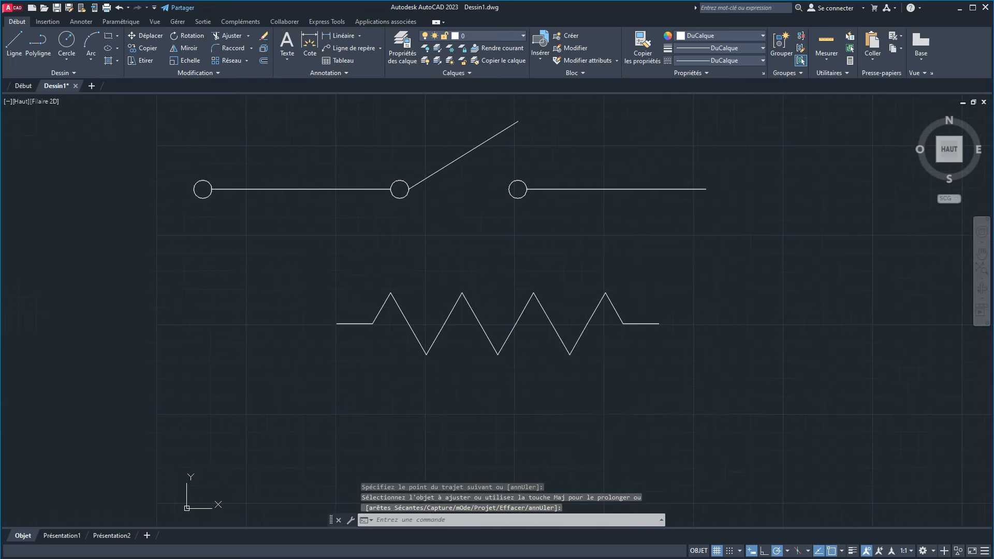
Step: Define the zigzag resistor with both leads as a block named Resistance, based at the left lead's free end, in millimetres
key(alt+Tab)
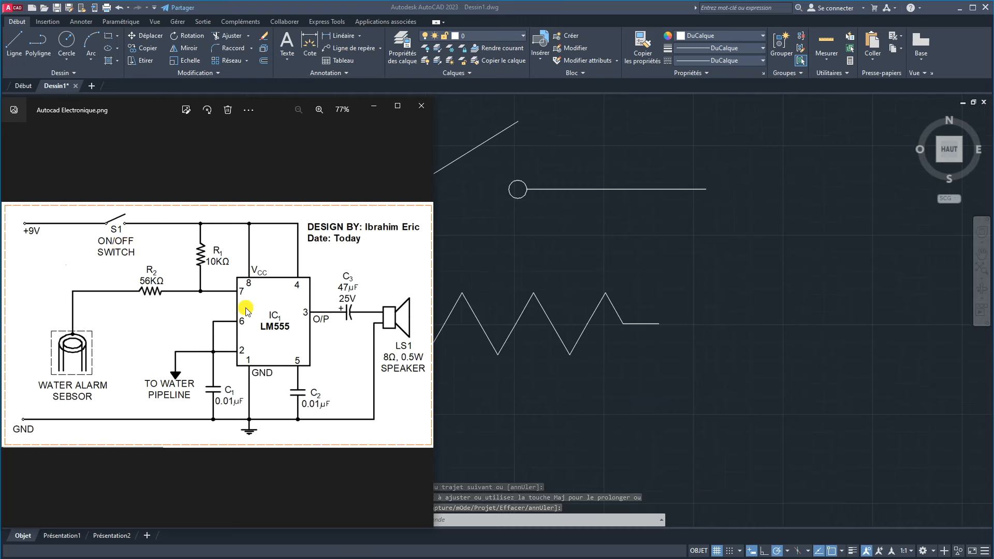
click(602, 368)
middle_drag(606, 367, 455, 363)
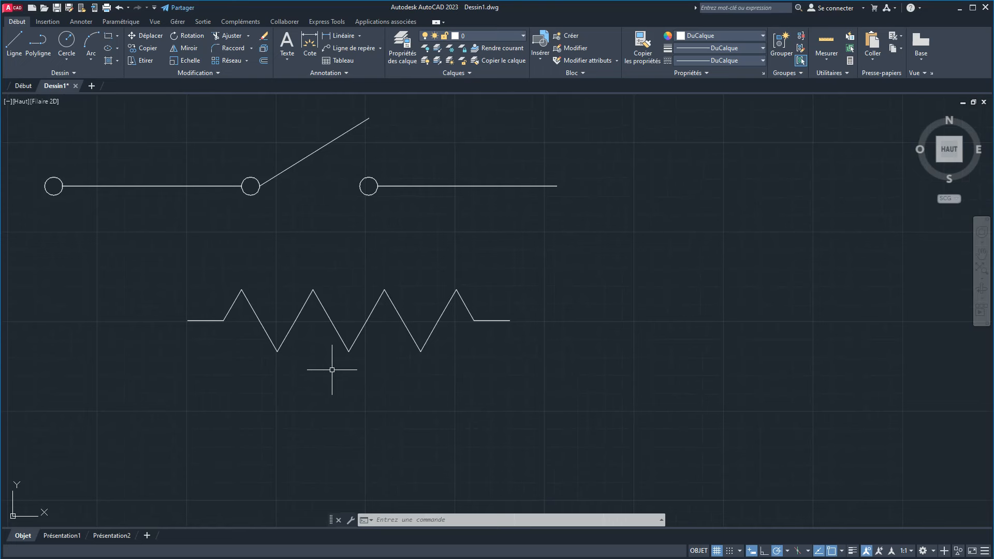
click(170, 245)
click(557, 397)
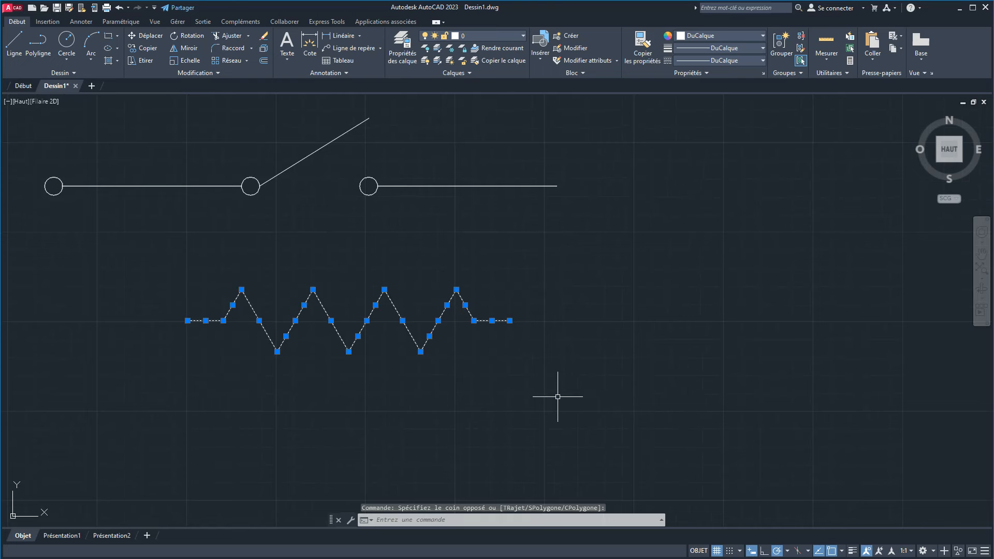
text(B)
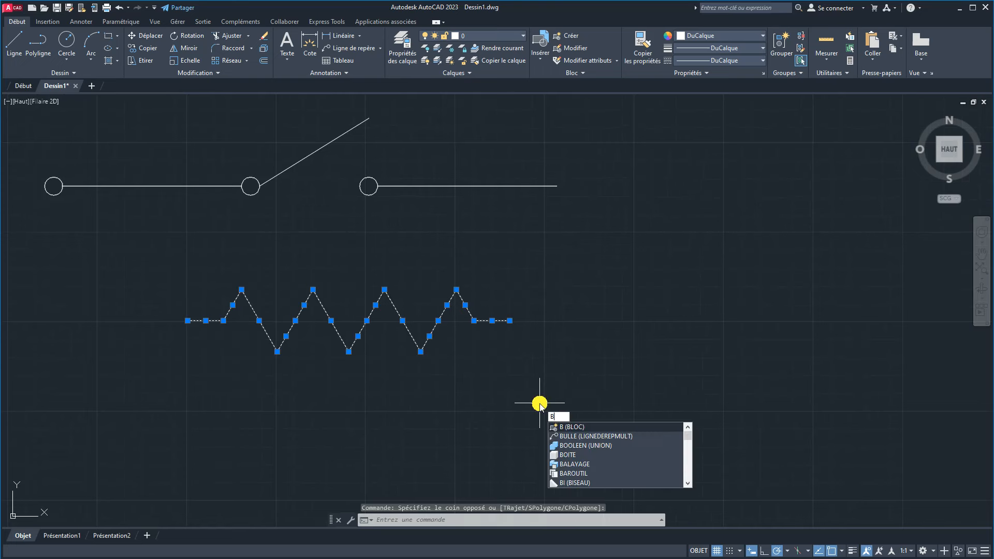
key(Return)
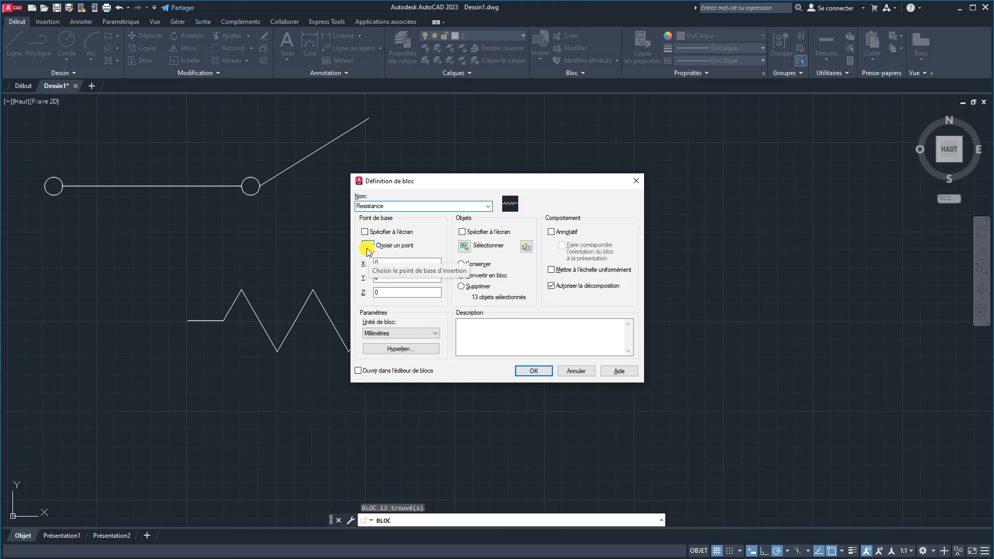
click(367, 247)
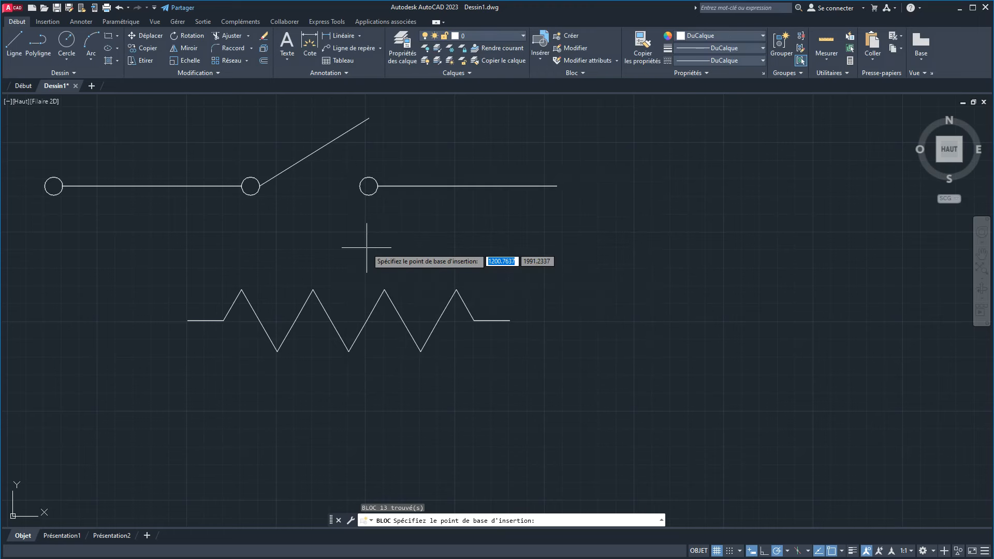
click(182, 319)
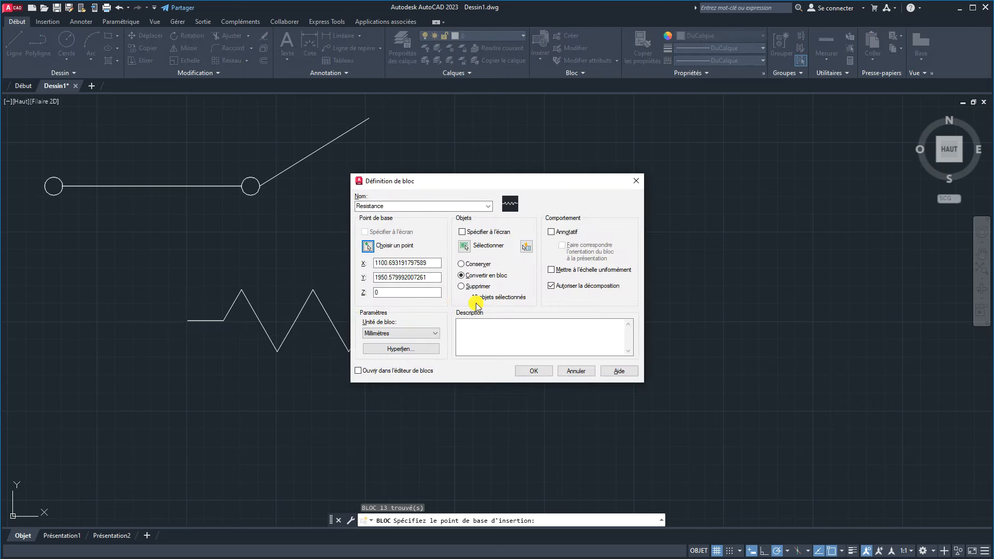
click(530, 373)
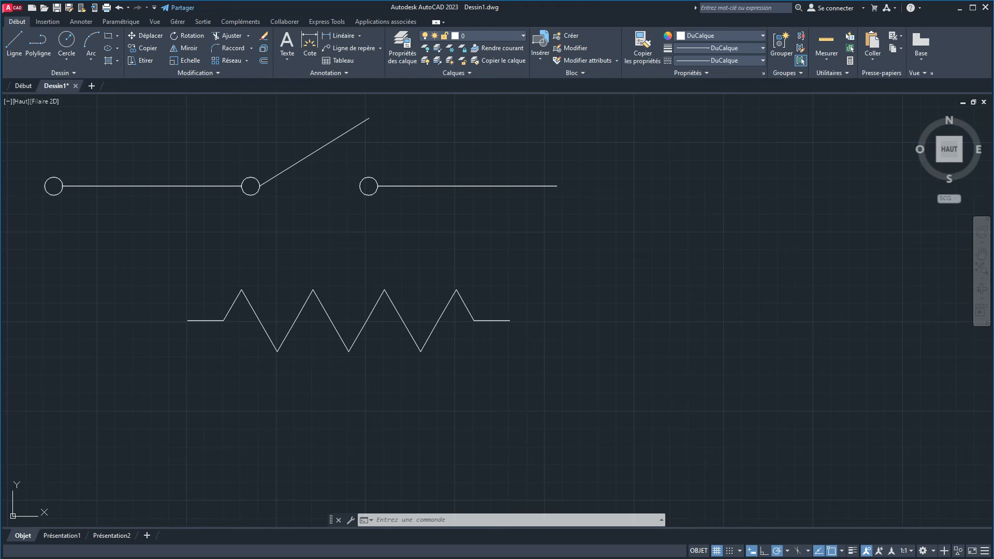
Step: Copy the resistor block by its base point to just below the free end of the switch's right lead
click(278, 345)
click(188, 320)
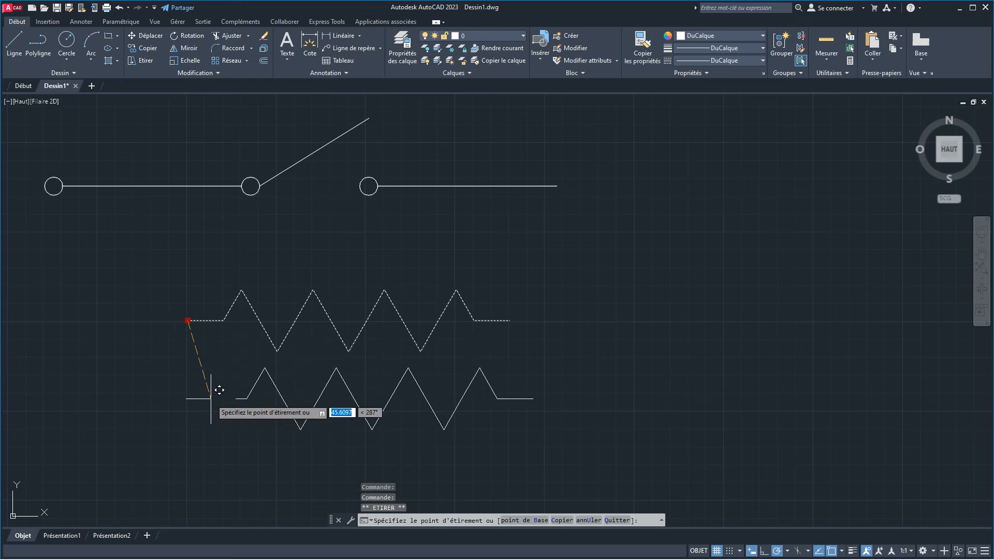
key(space)
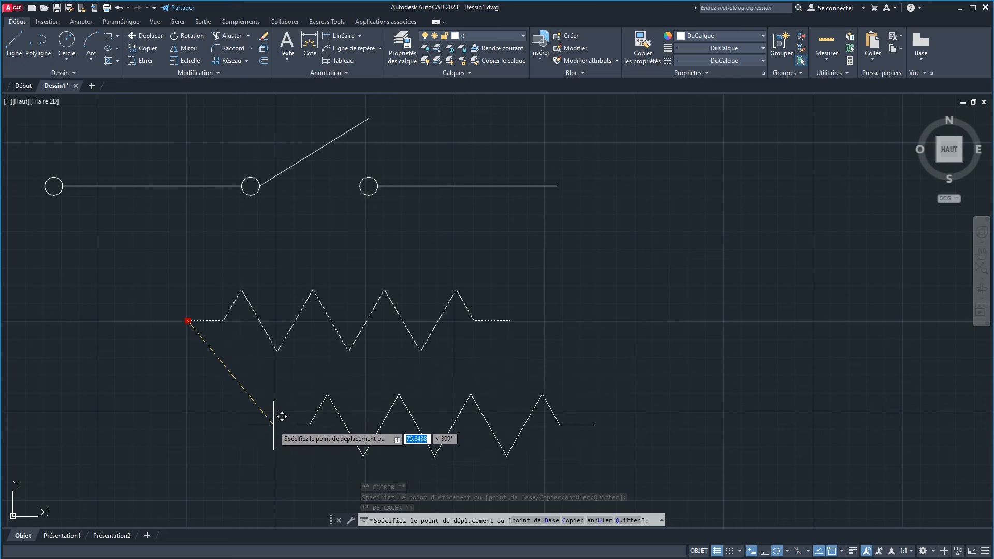
key(Escape)
click(558, 250)
right_click(547, 377)
click(571, 385)
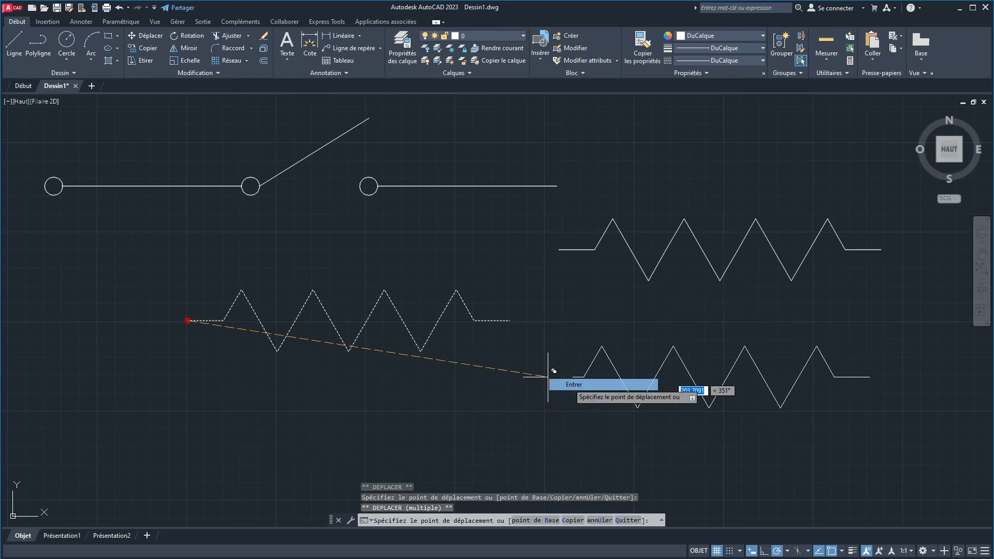
click(582, 248)
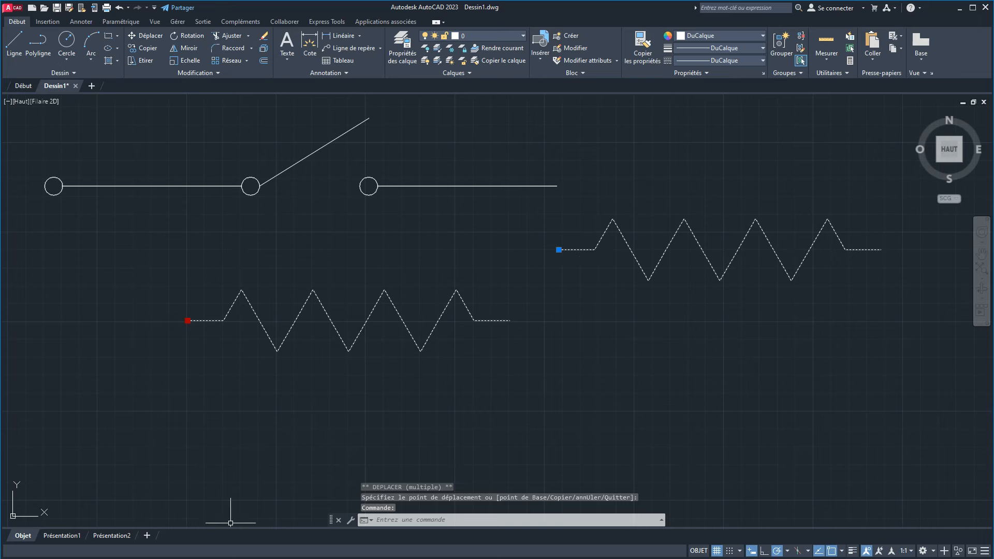
key(alt+Tab)
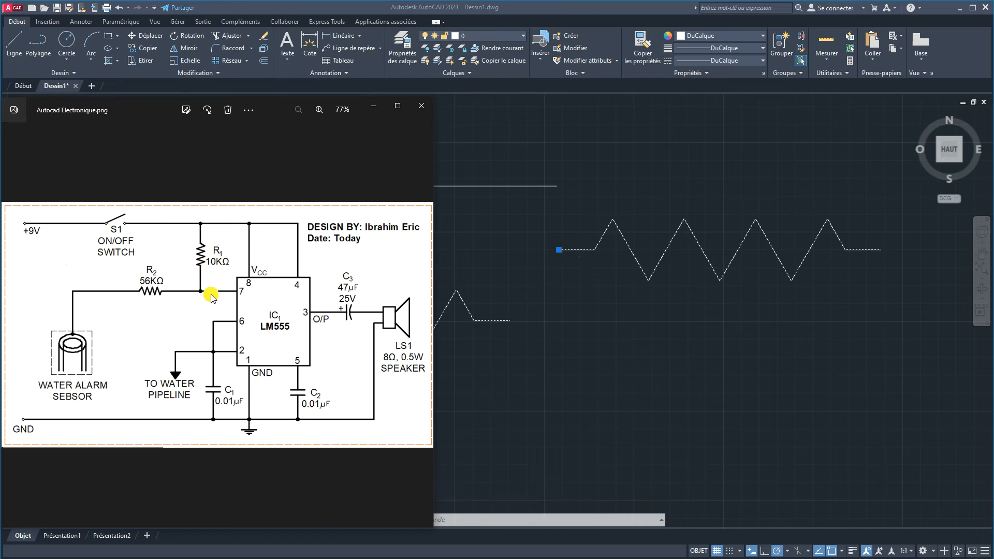
click(587, 381)
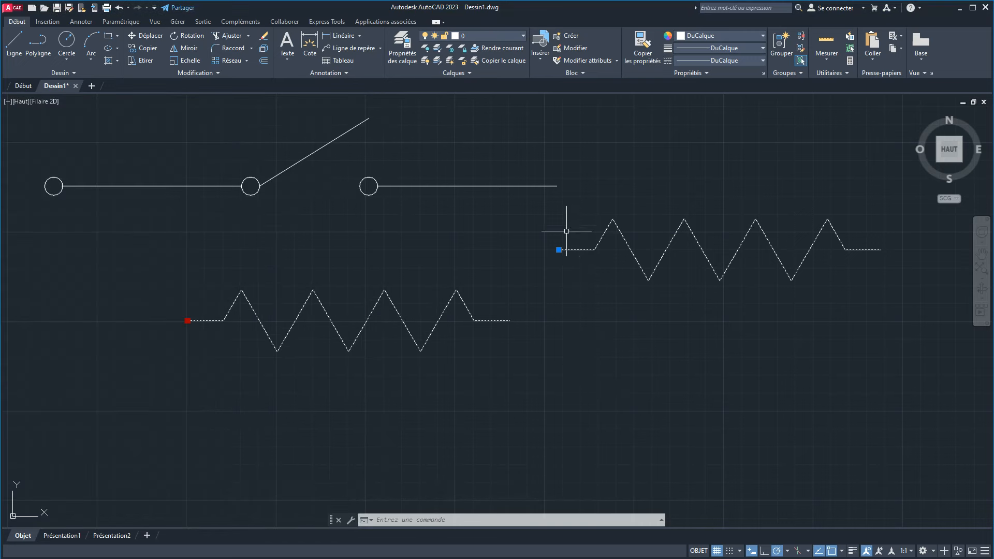
click(558, 250)
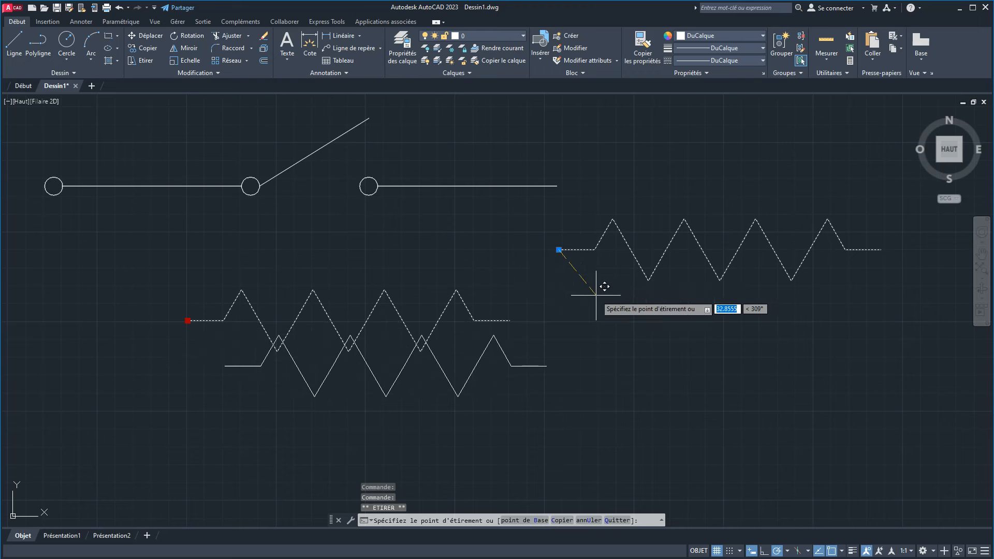
key(space)
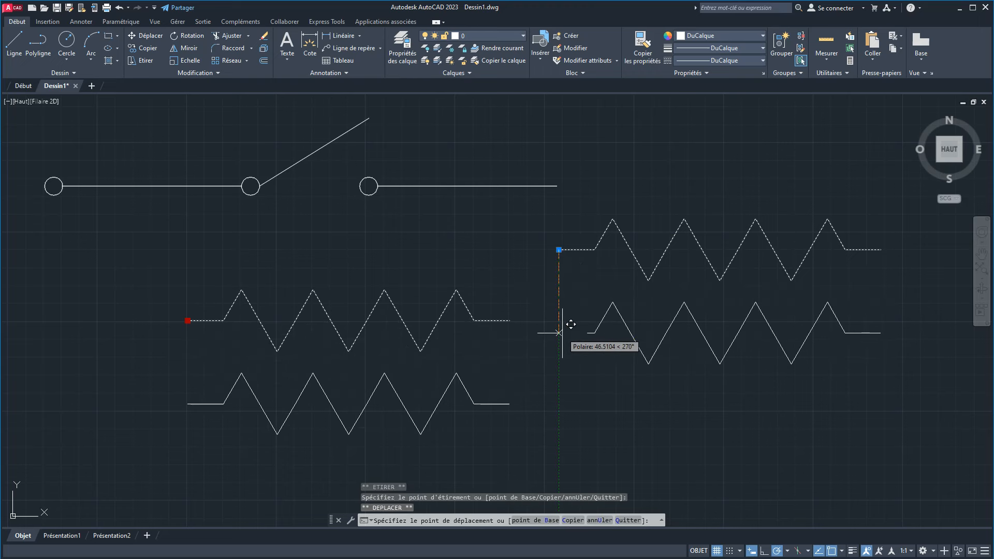
key(space)
scroll(563, 309, down, 5)
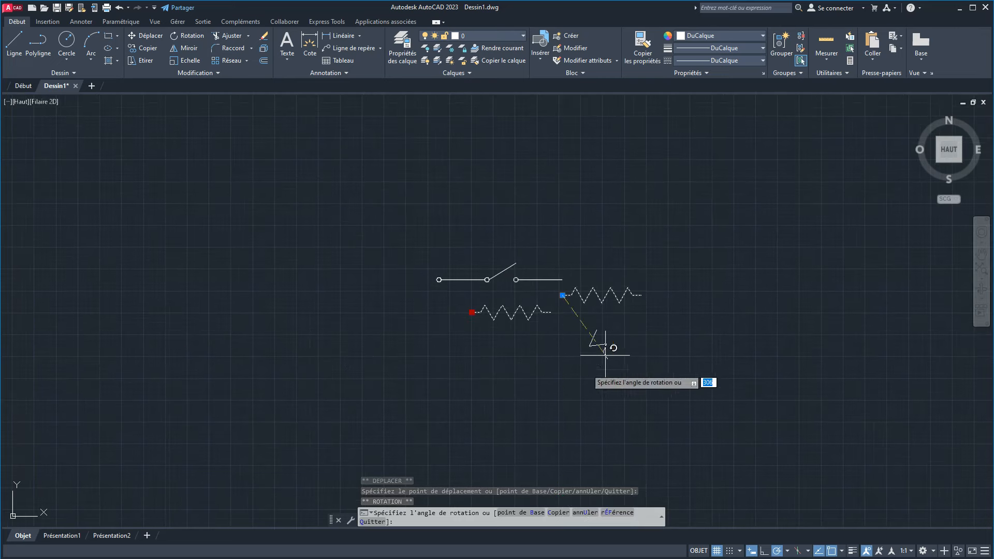
key(Escape)
key(Escape)
scroll(587, 297, up, 5)
Step: Rotate the copied resistor about its base point to vertical, pointing straight down below the switch's right lead
click(539, 293)
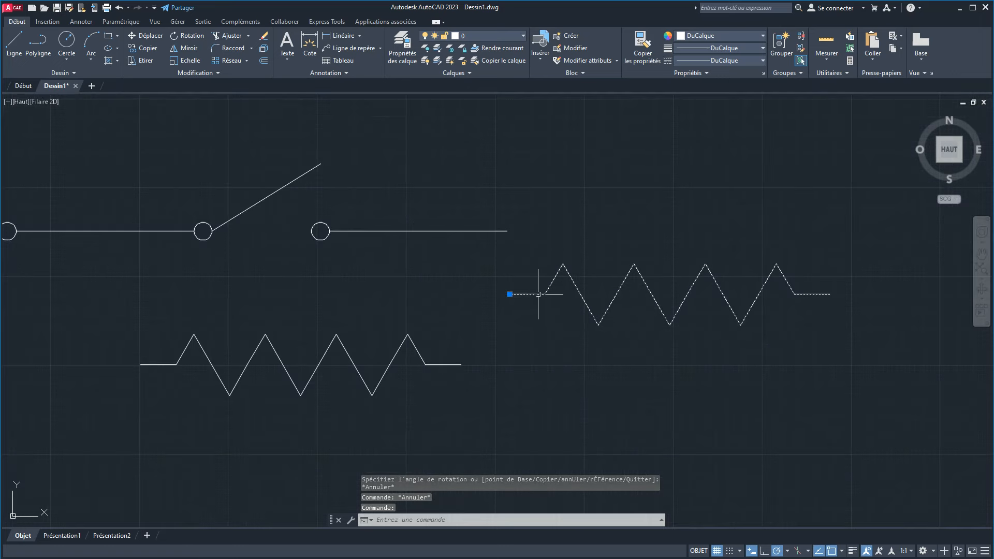
click(510, 294)
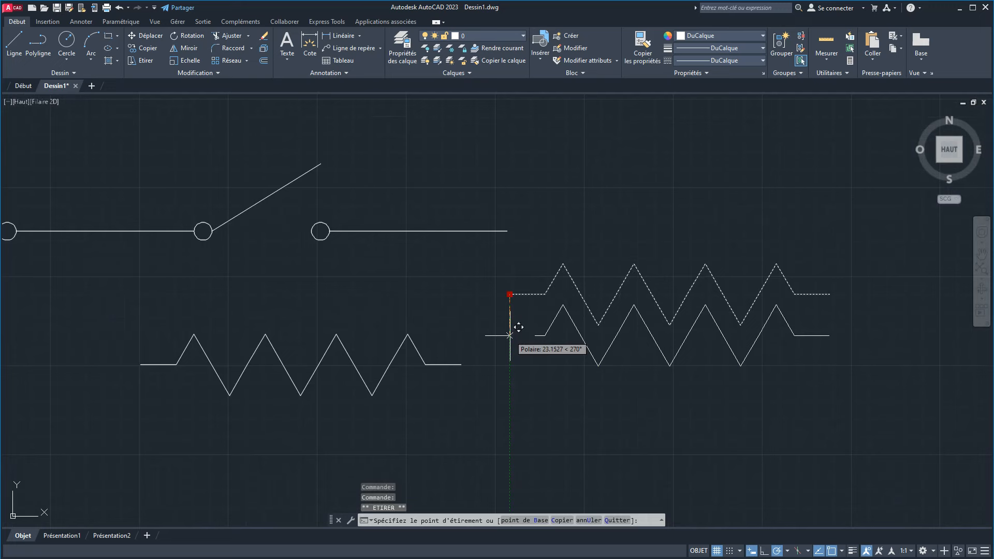
key(space)
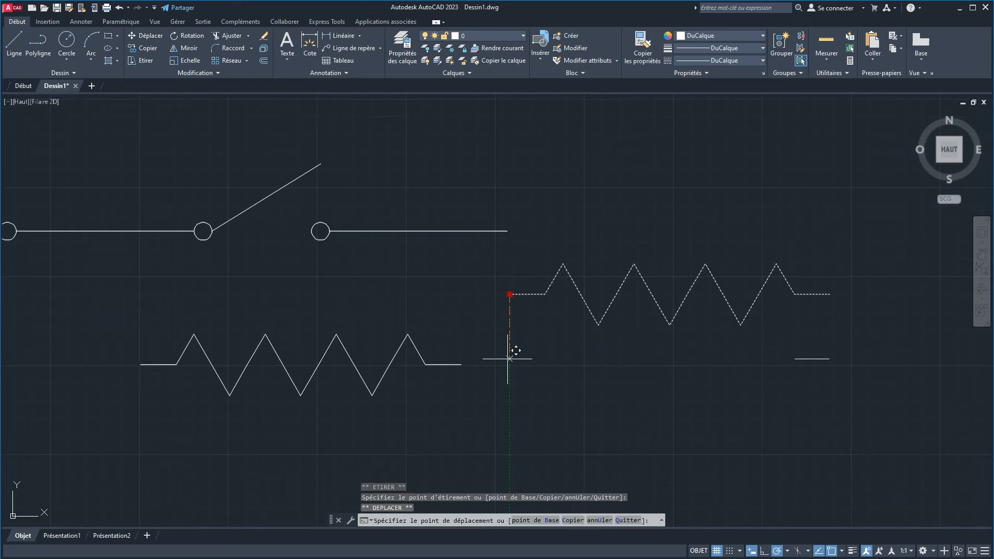
key(space)
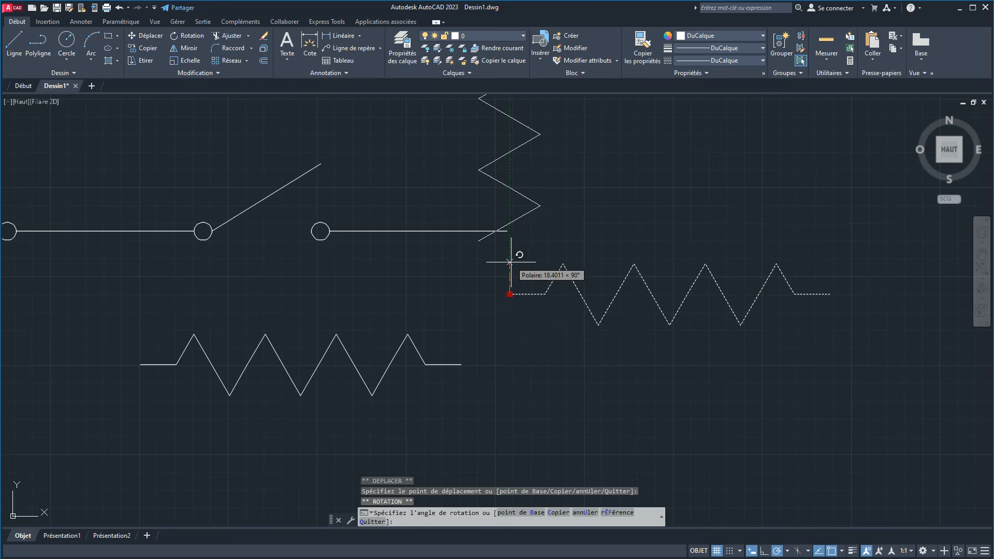
click(505, 379)
scroll(506, 379, down, 4)
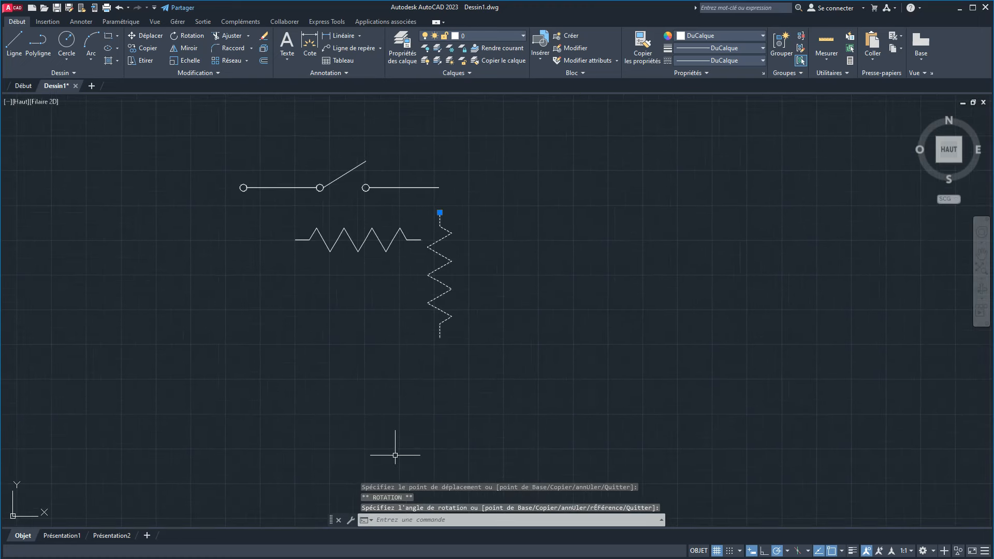
Step: Move the horizontal resistor straight down below the vertical one's lower end, and shift the vertical resistor slightly right and down
key(alt+Tab)
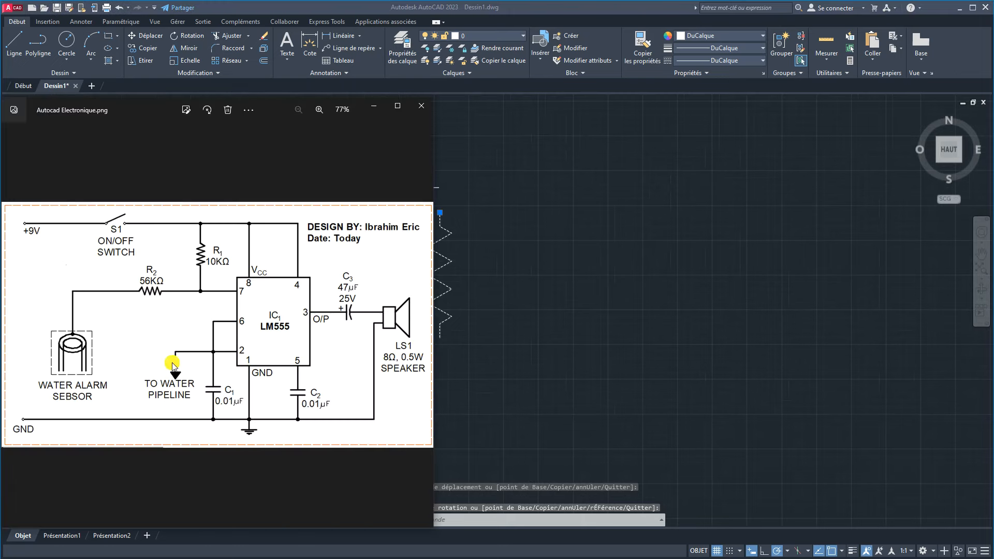
click(577, 333)
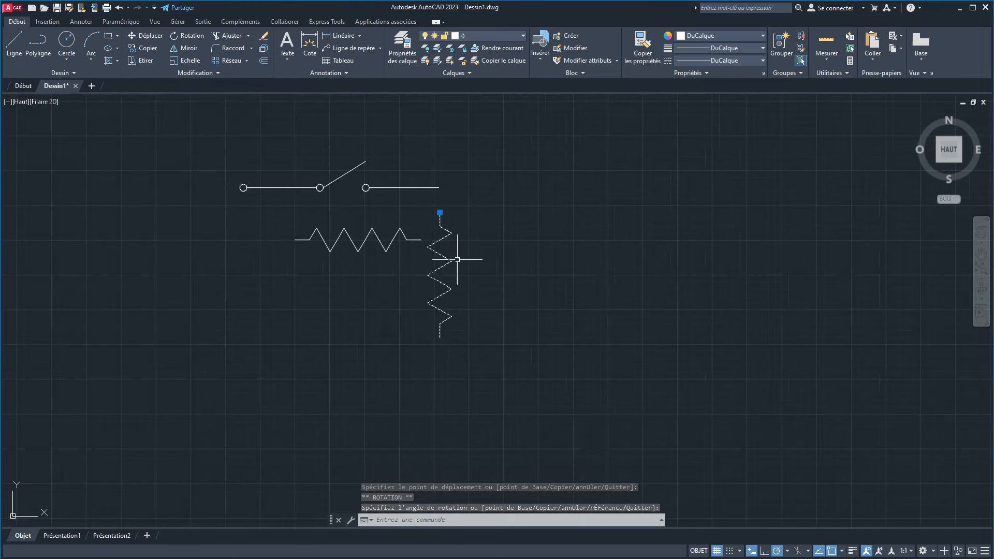
click(383, 243)
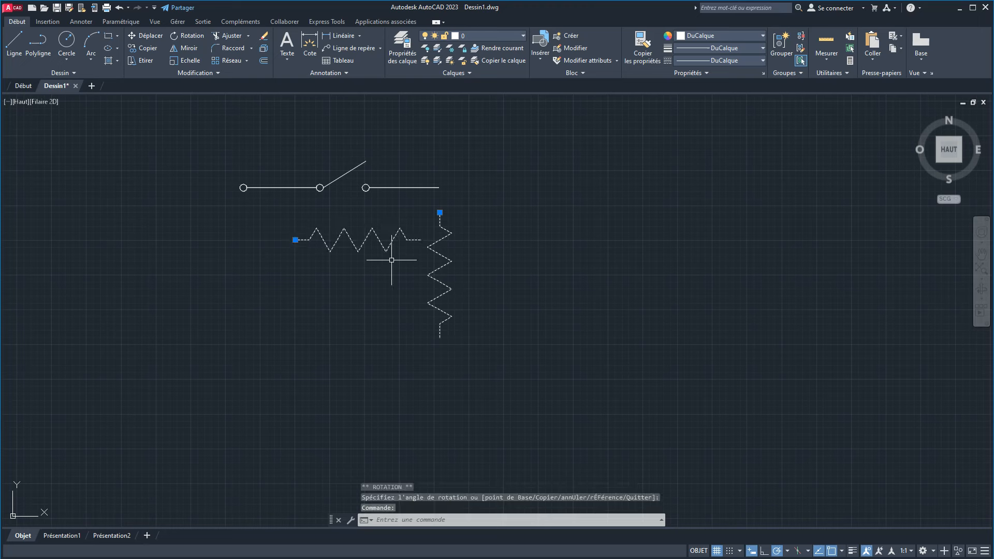
click(295, 240)
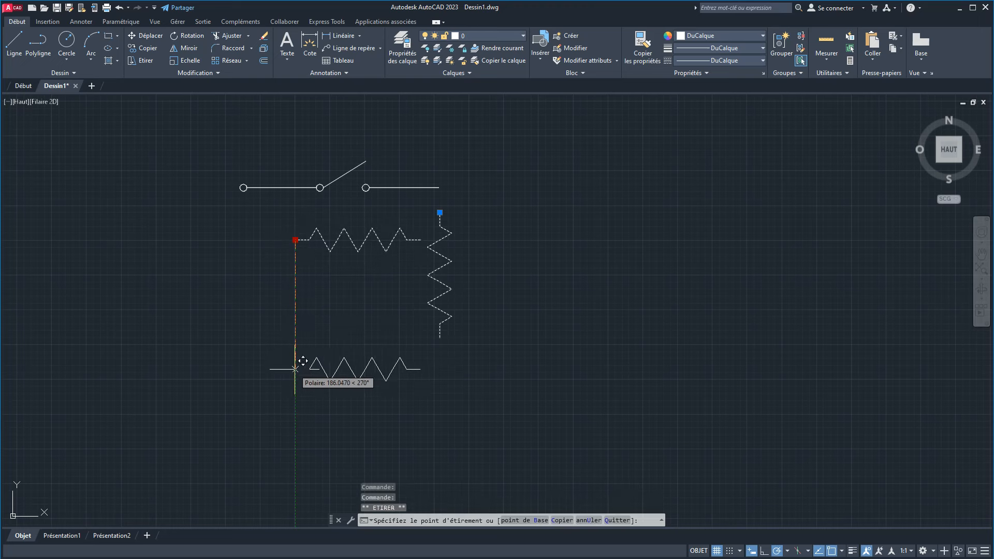
click(294, 376)
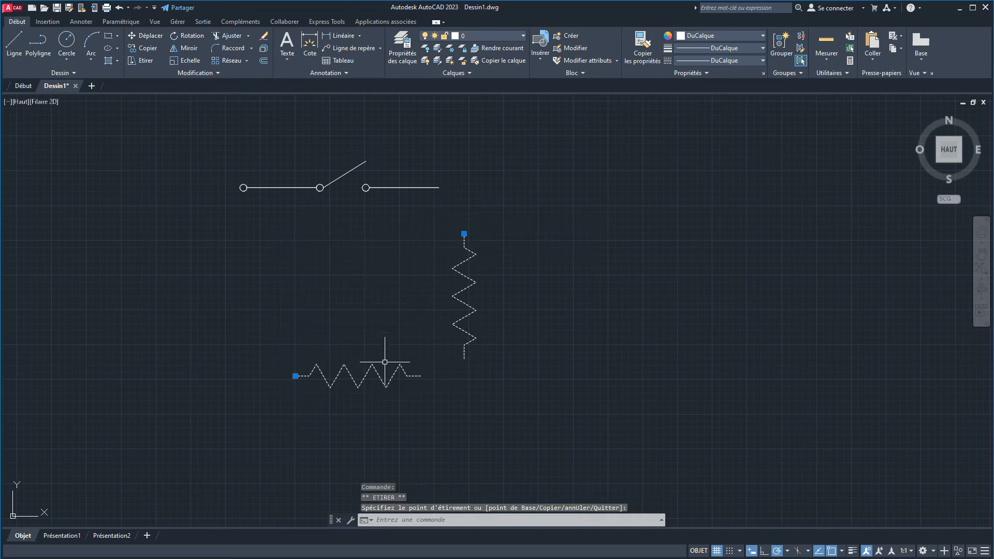
Step: Fine-tune both resistors to match the reference schematic, moving the vertical one closer to the switch and the horizontal one slightly left and up
click(378, 376)
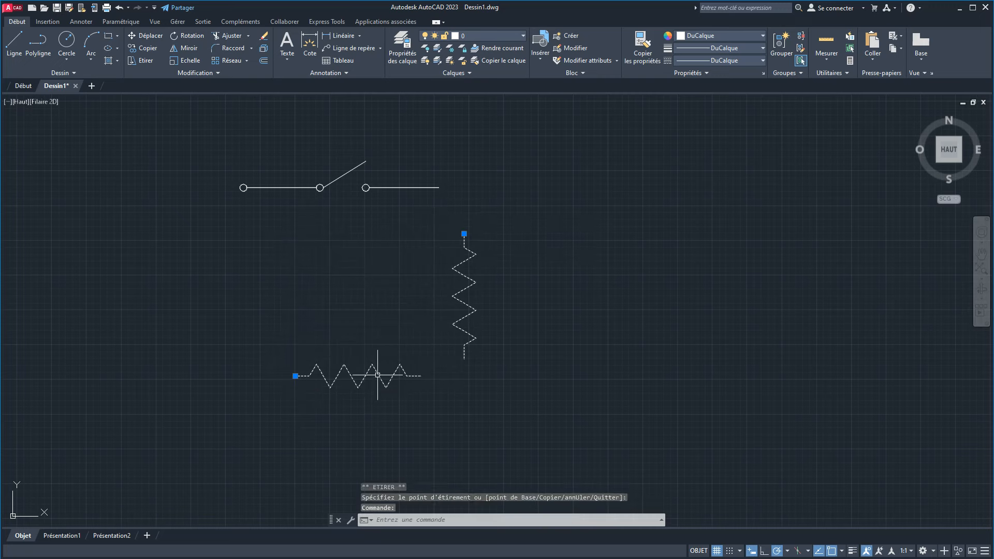
click(295, 376)
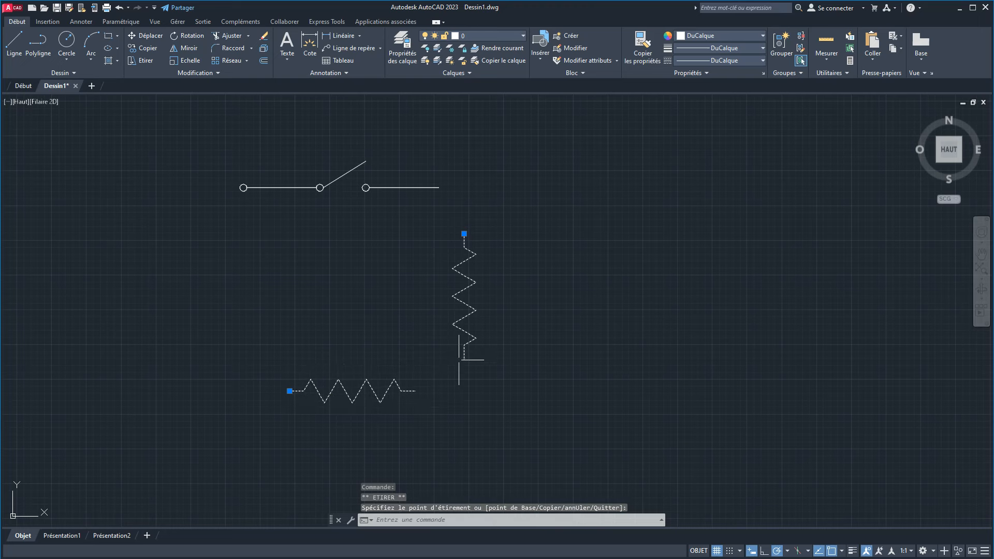
click(289, 382)
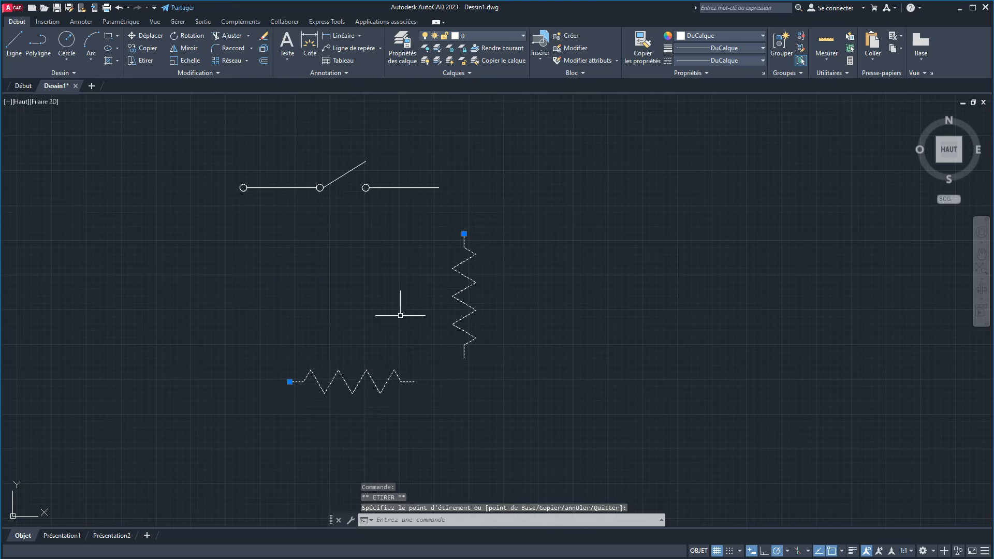
click(452, 224)
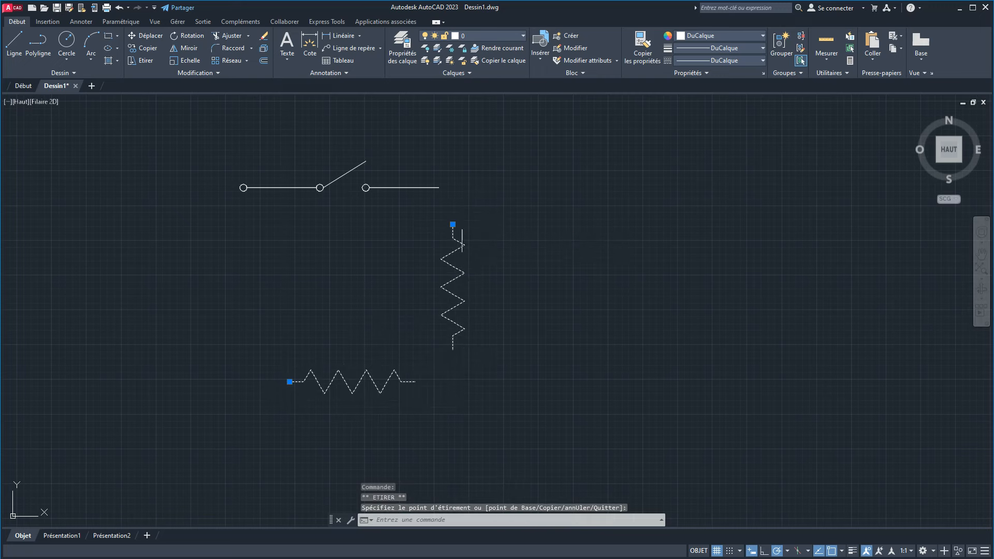
click(453, 216)
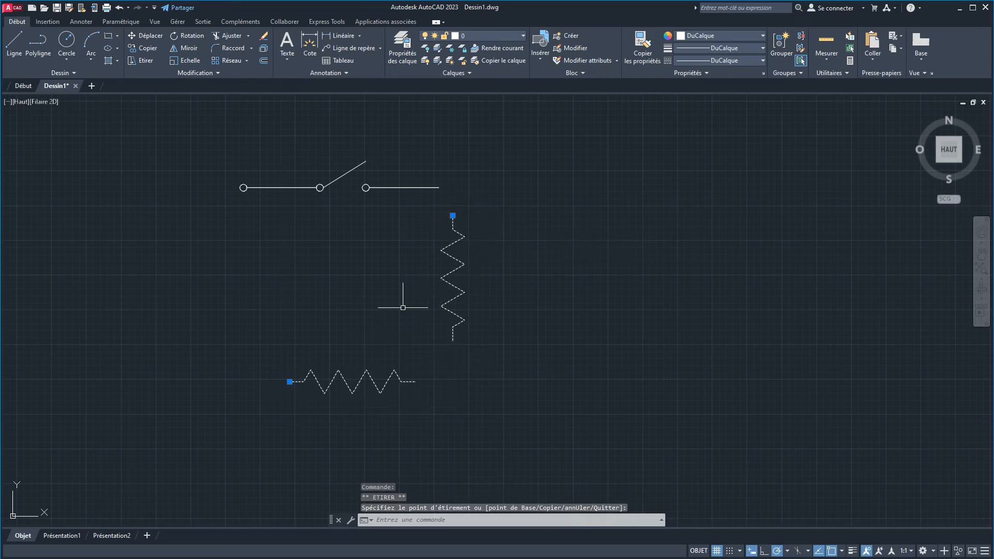
click(293, 383)
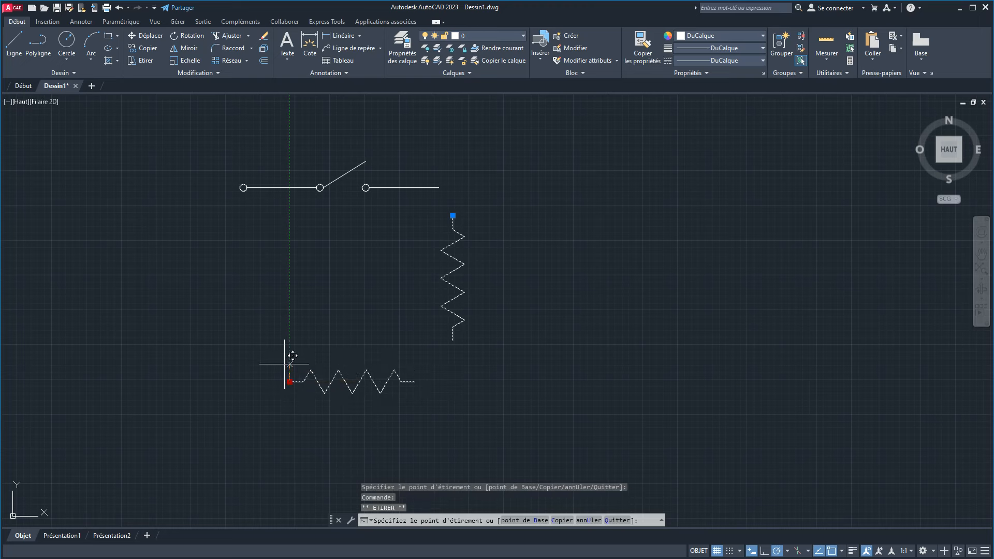
click(297, 370)
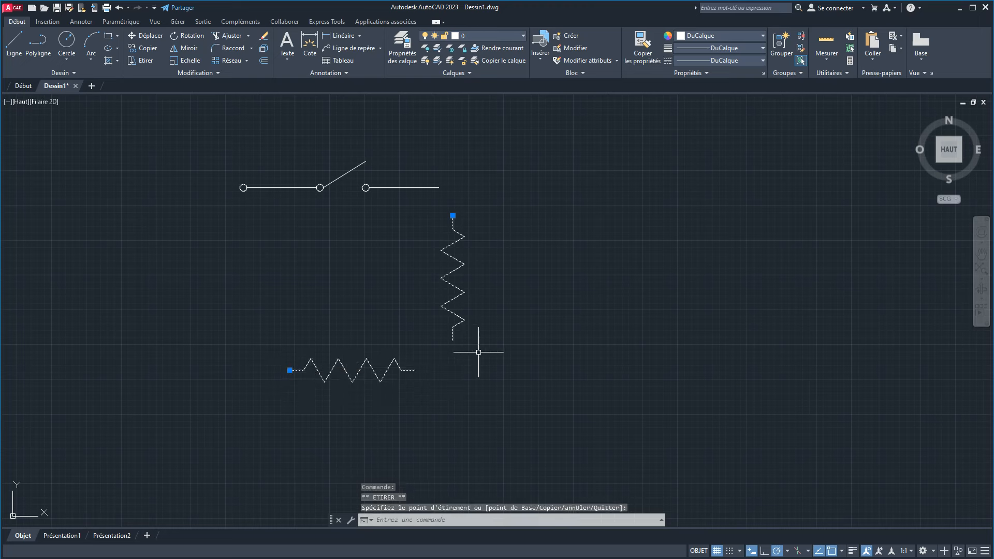
key(alt+Tab)
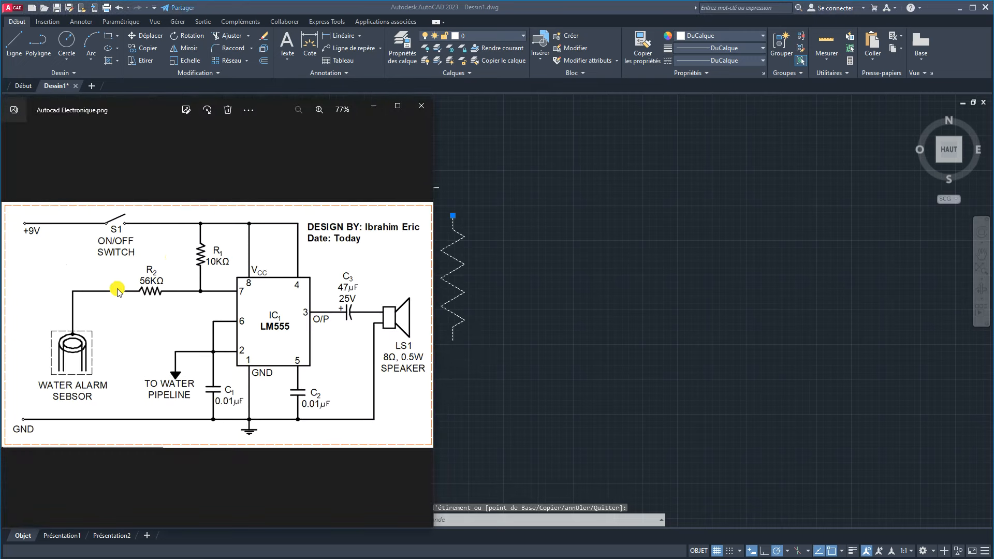
Step: Draw a line extending the switch's right lead horizontally to above the vertical resistor, and down to the resistor's upper end
click(574, 302)
key(Escape)
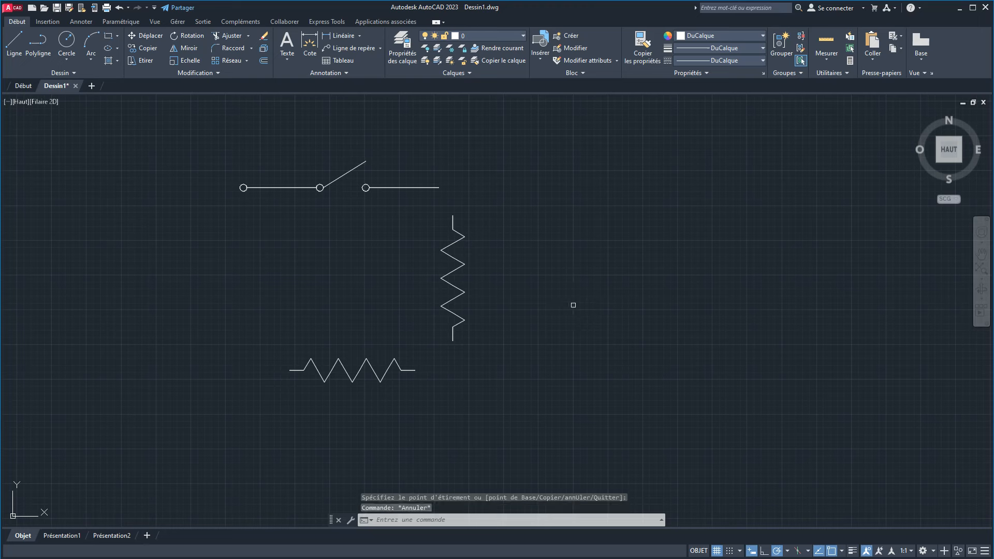
text(l)
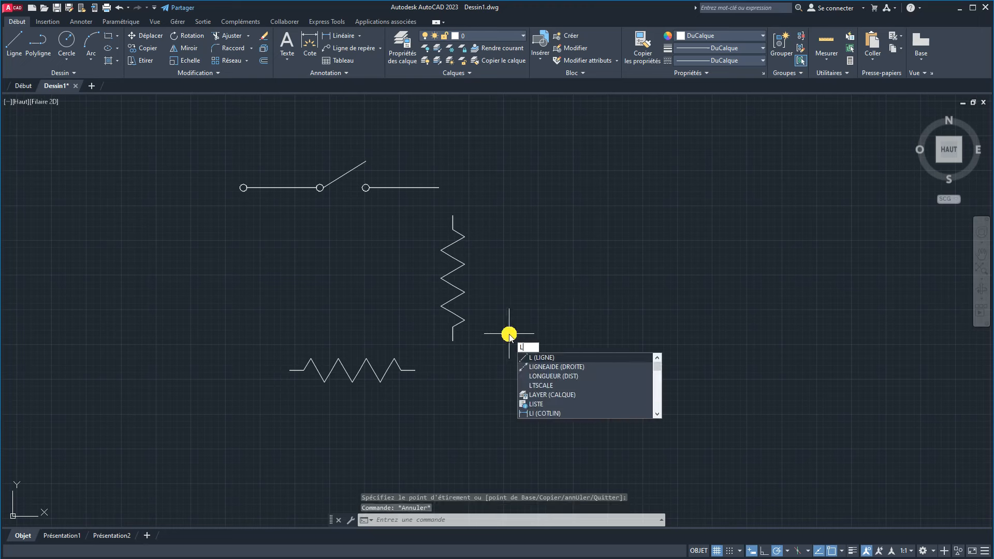
key(Return)
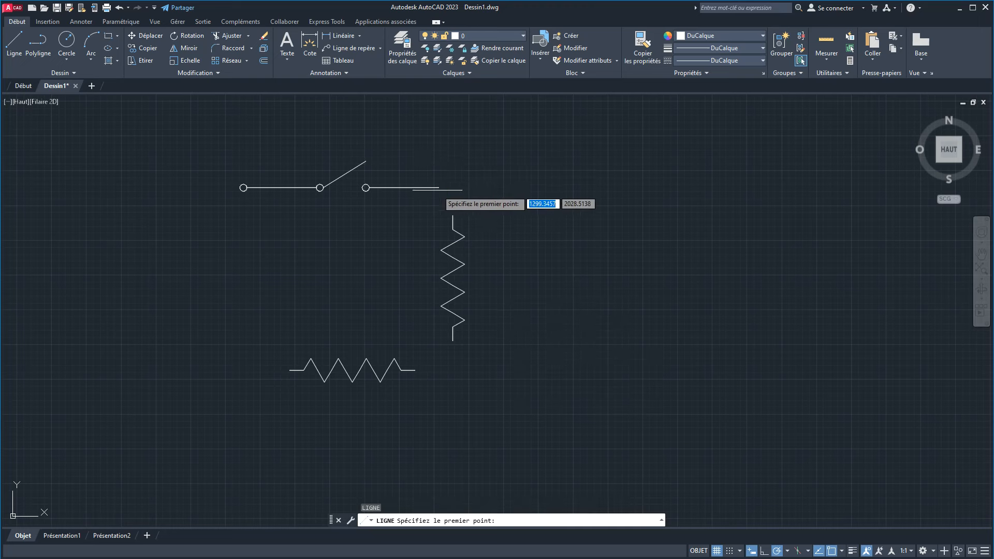
click(439, 188)
scroll(462, 202, up, 4)
scroll(461, 202, up, 2)
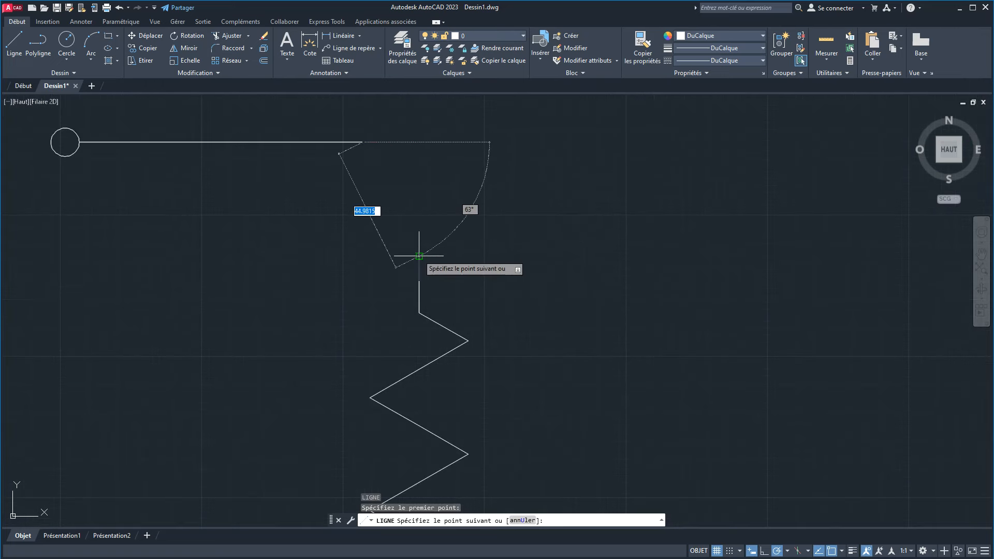
click(419, 141)
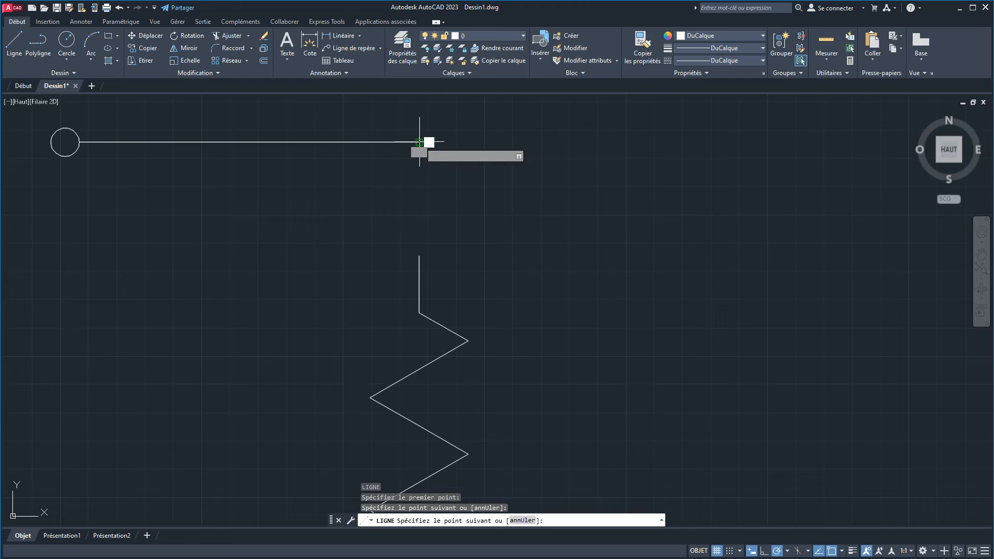
click(419, 256)
right_click(496, 256)
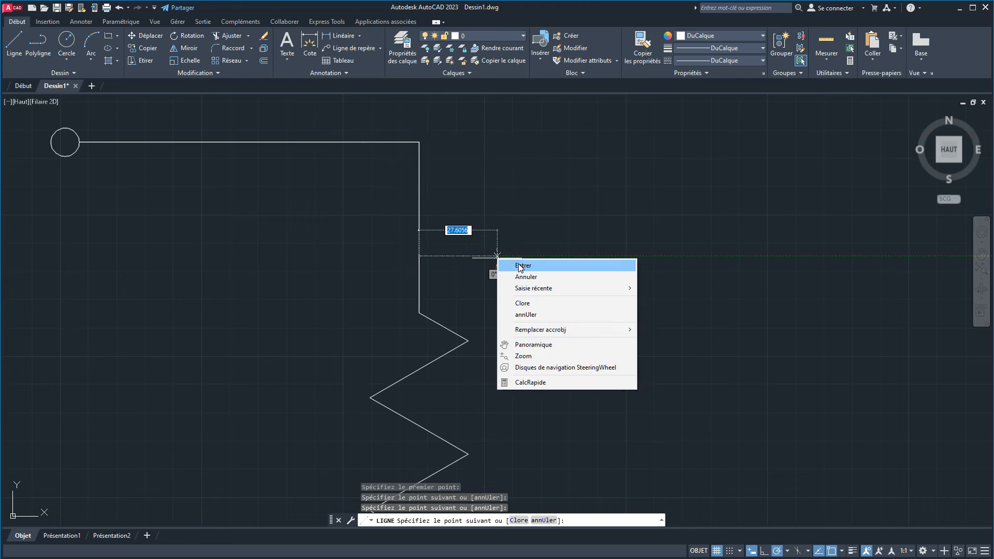
click(510, 262)
Step: Connect the horizontal resistor's right end to the vertical resistor's lower end with a right-angled line
scroll(468, 295, down, 6)
middle_drag(470, 299, 441, 203)
scroll(439, 325, up, 2)
right_click(435, 338)
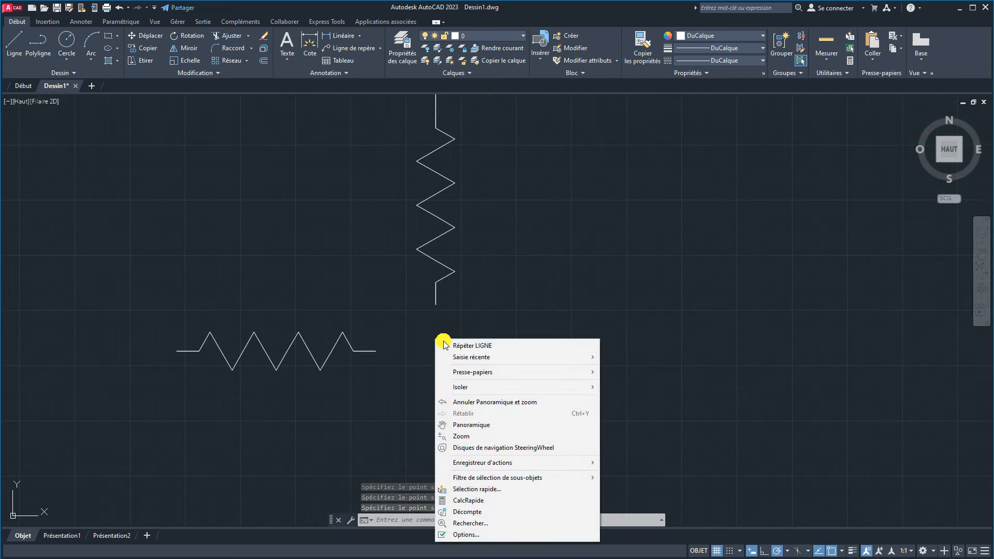
click(449, 344)
click(375, 351)
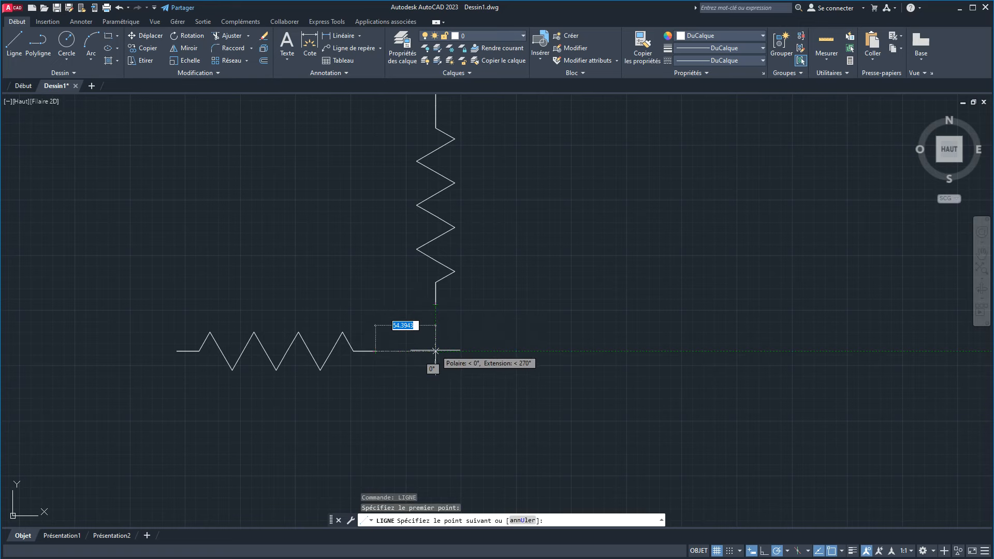
click(435, 351)
click(435, 305)
right_click(452, 313)
click(473, 320)
Step: Set the lineweight of layer 0 to 0.40 mm
scroll(465, 339, down, 3)
scroll(471, 310, up, 2)
middle_drag(414, 282, 529, 282)
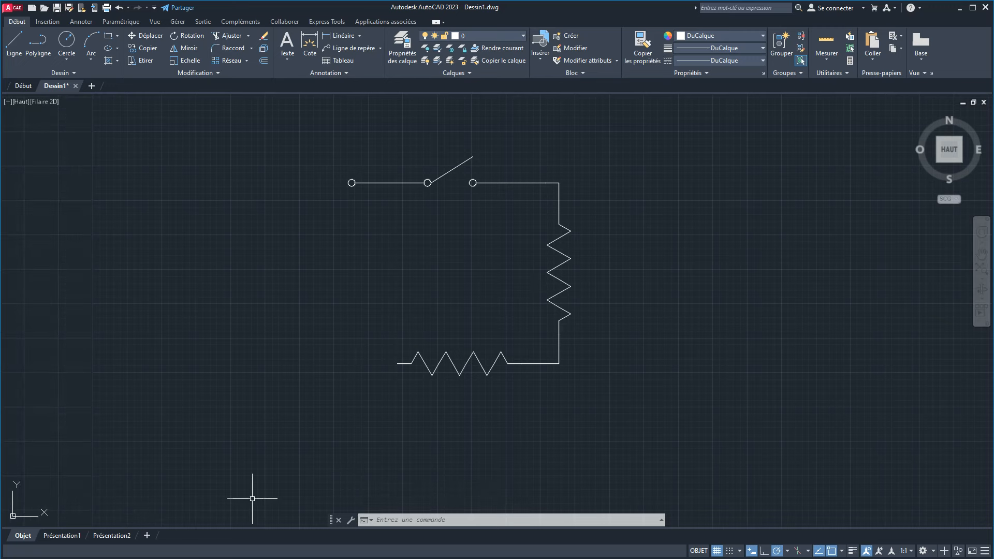
key(alt+Tab)
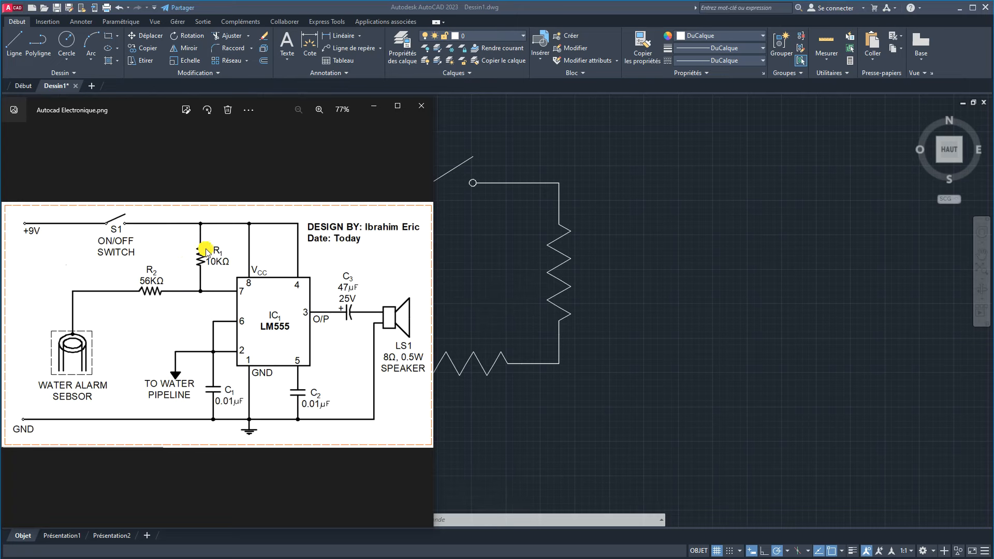
click(459, 288)
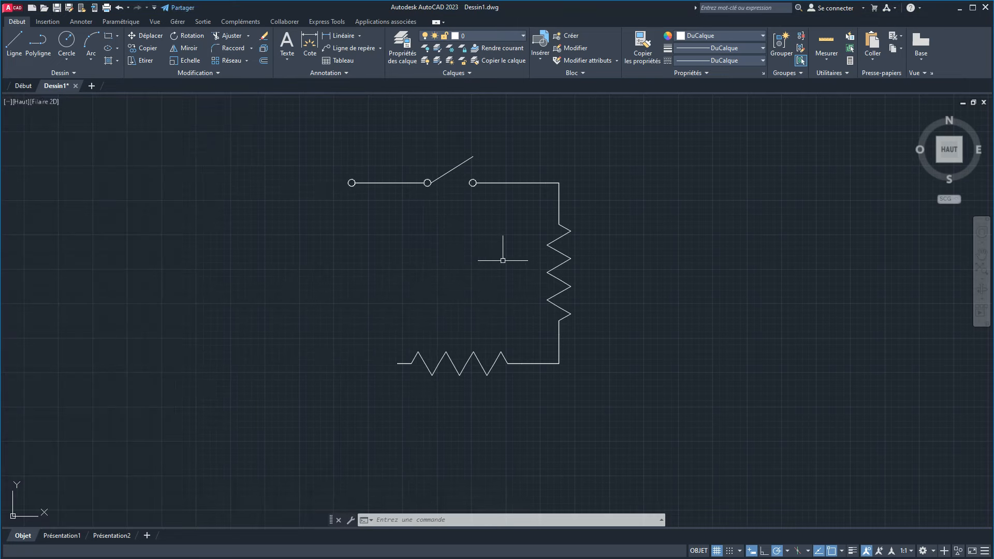
scroll(502, 260, up, 2)
middle_drag(502, 261, 476, 299)
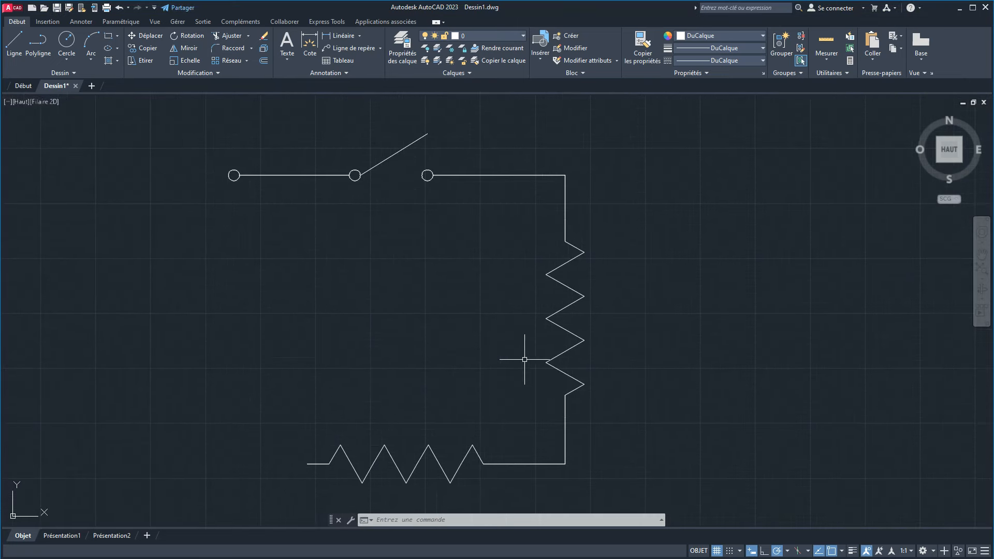
click(402, 45)
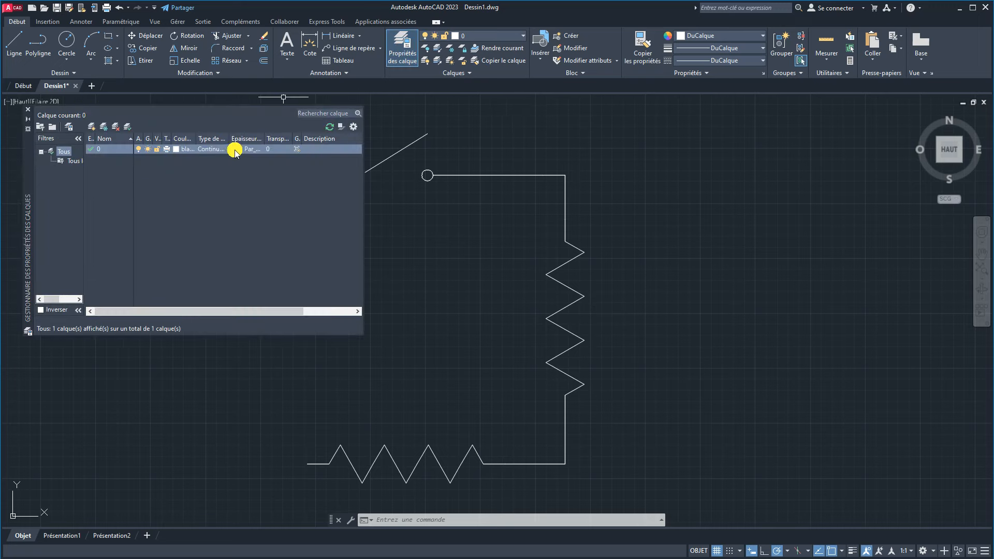
click(238, 152)
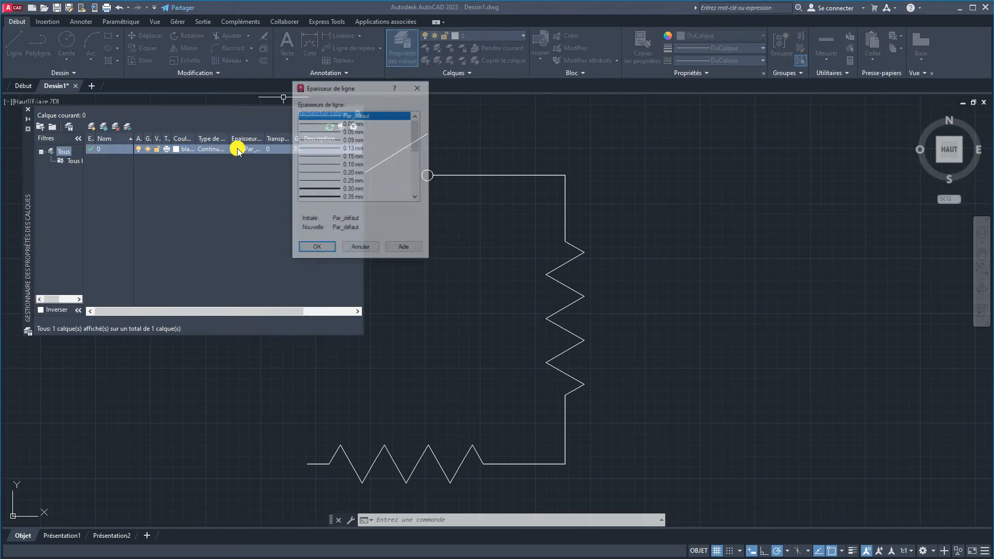
scroll(332, 198, down, 1)
click(329, 180)
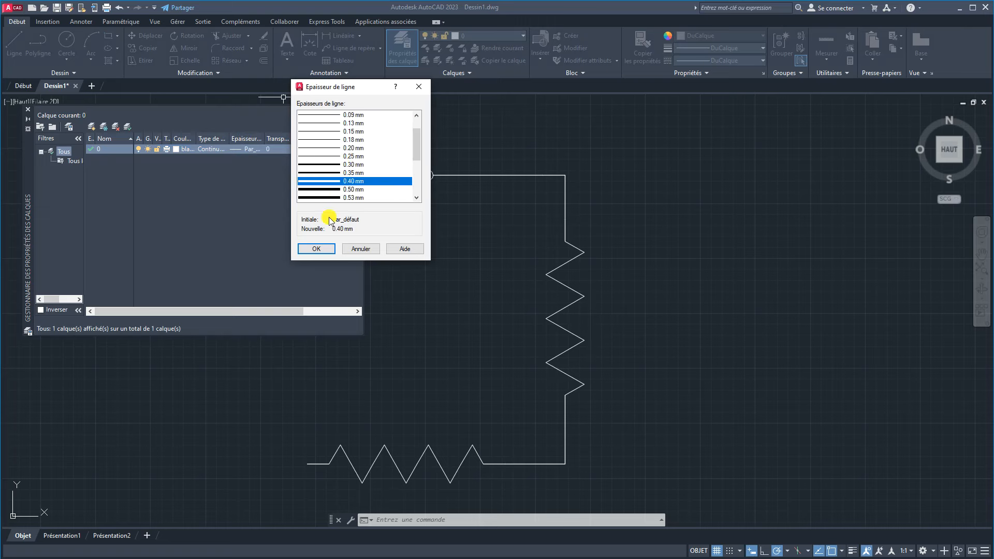
click(315, 248)
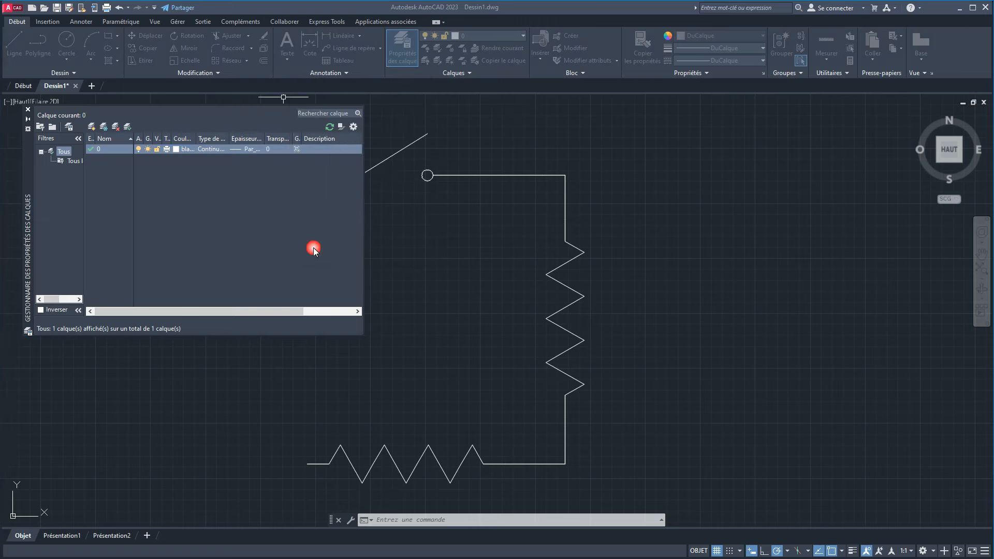
click(27, 112)
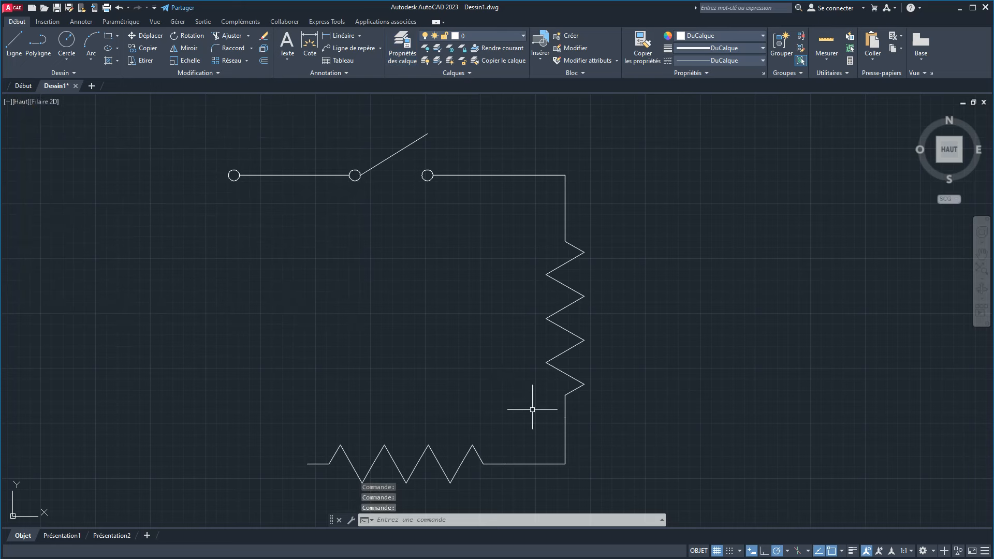
Step: Turn on lineweight display in the drawing and check which status bar options are enabled
click(851, 551)
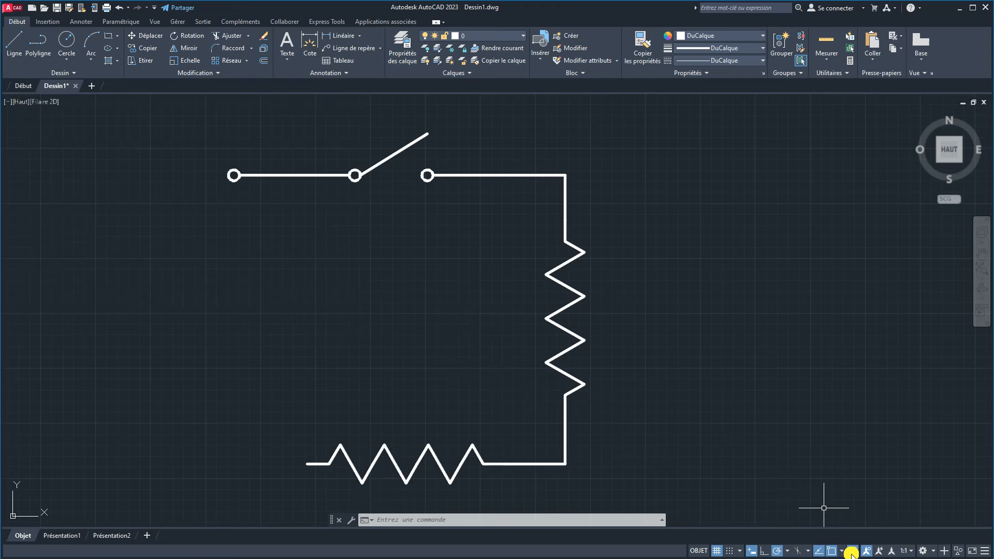
click(985, 552)
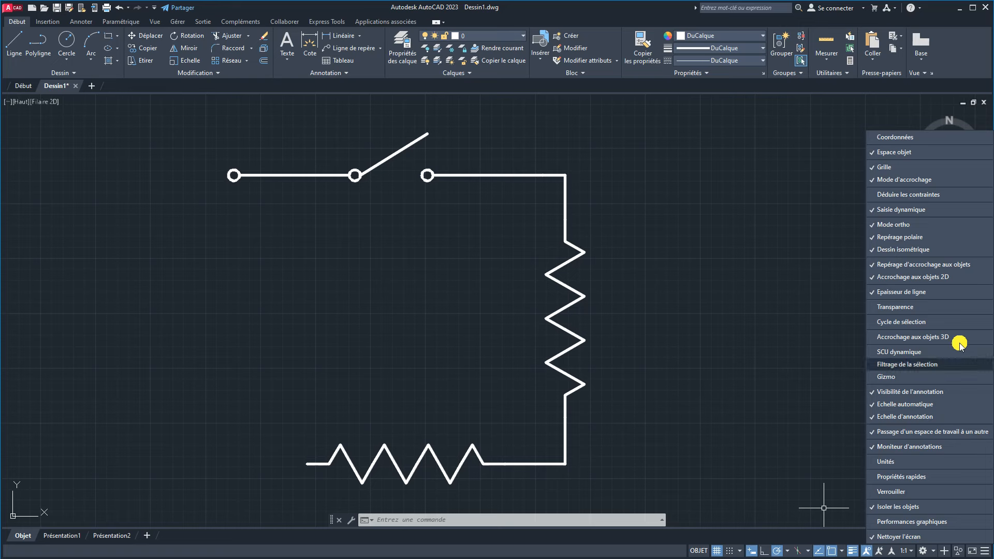
click(738, 313)
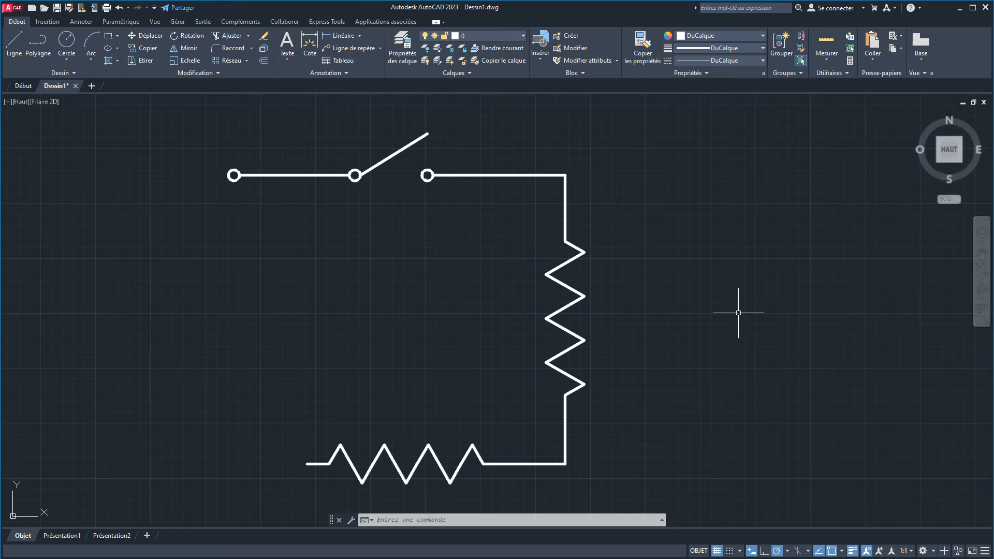
Step: Draw an upright rectangle of about 145 by 245 mm for the LM555 chip, to the right of and below the resistors
scroll(707, 333, down, 2)
middle_drag(709, 332, 535, 248)
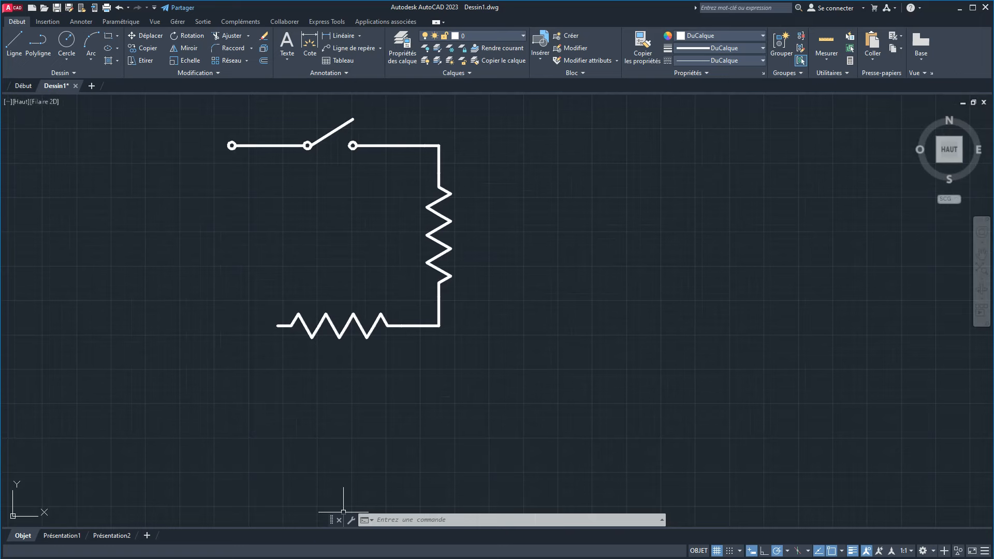
key(alt+Tab)
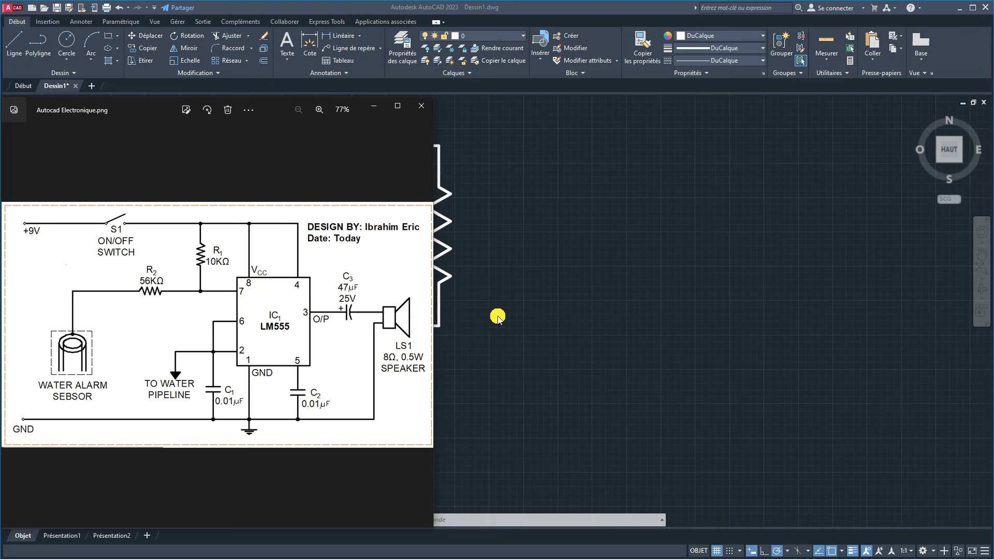
click(521, 297)
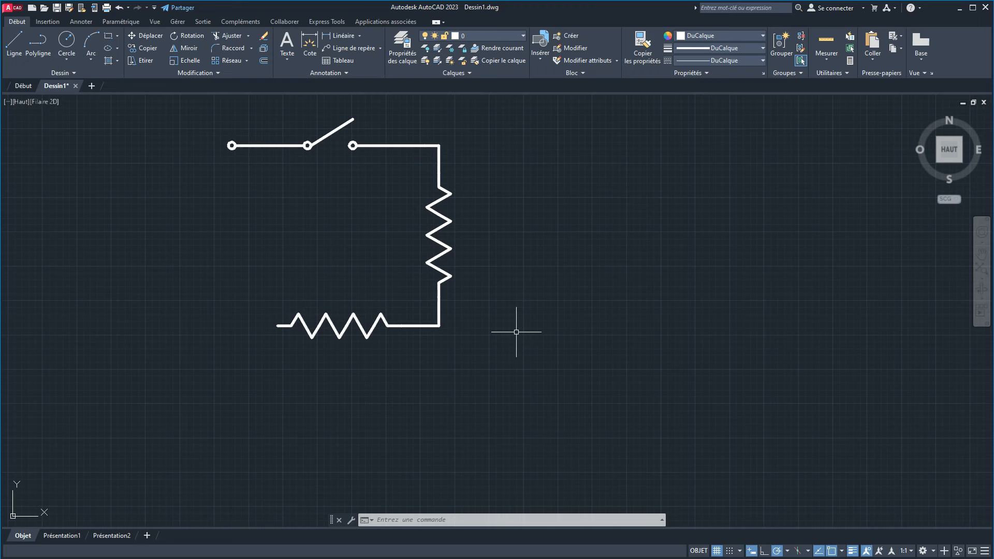
click(109, 35)
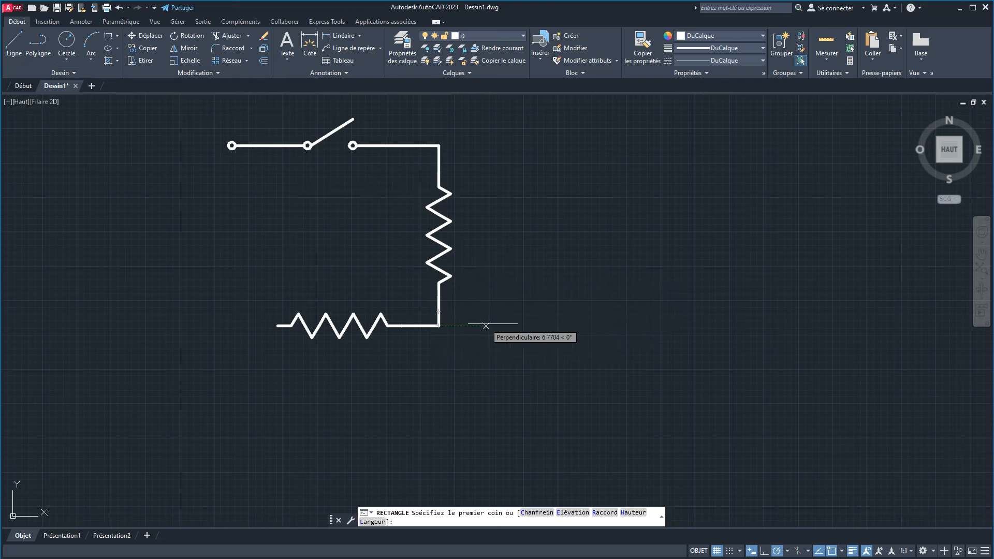
click(538, 310)
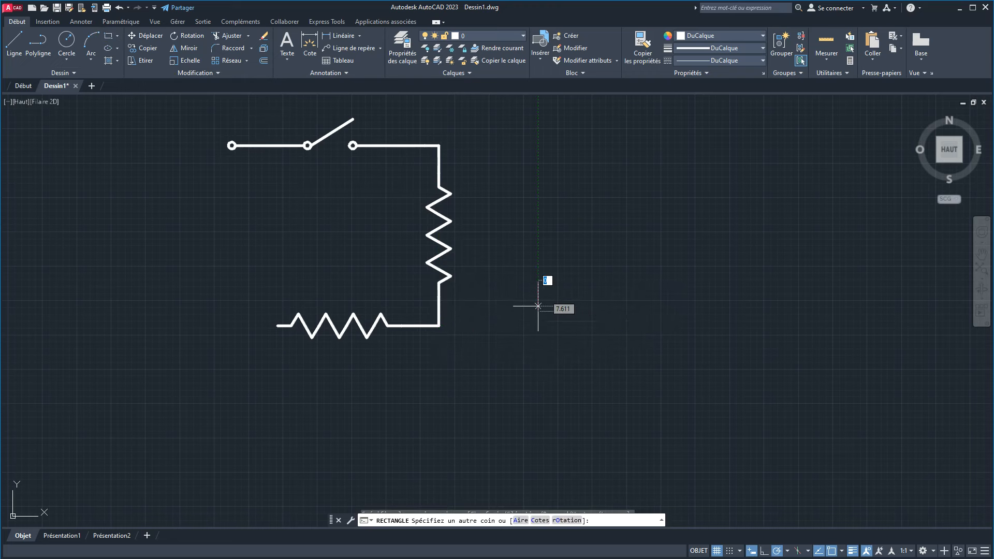
scroll(555, 409, down, 4)
middle_drag(556, 409, 374, 310)
scroll(383, 290, up, 4)
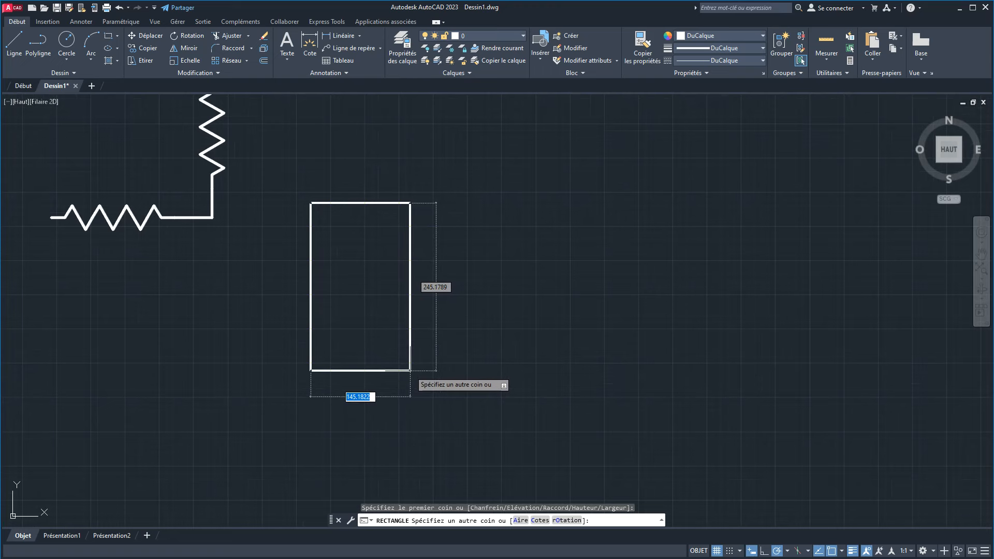
click(410, 370)
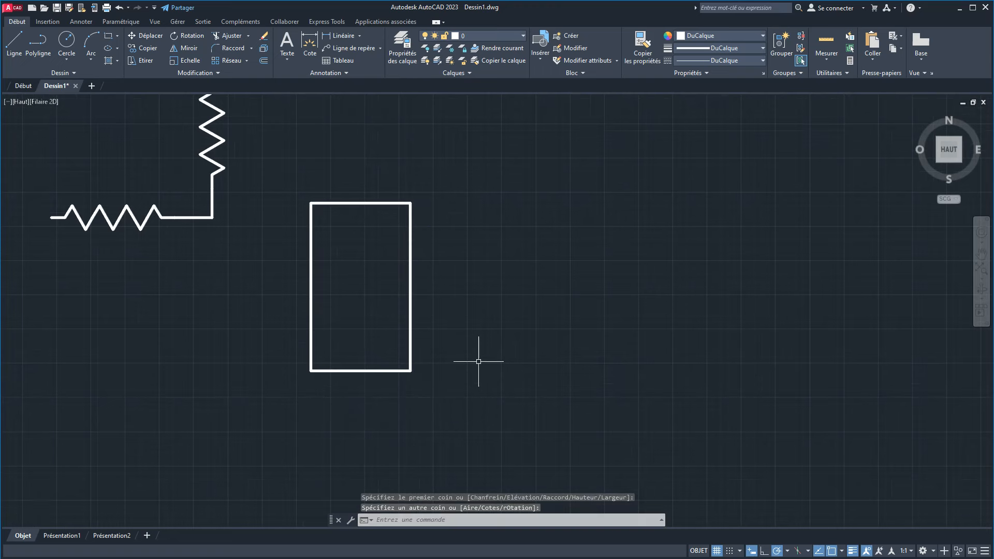
Step: Draw a wire from the corner above the vertical resistor, running right and down to the chip's top edge near its right corner
scroll(478, 361, down, 2)
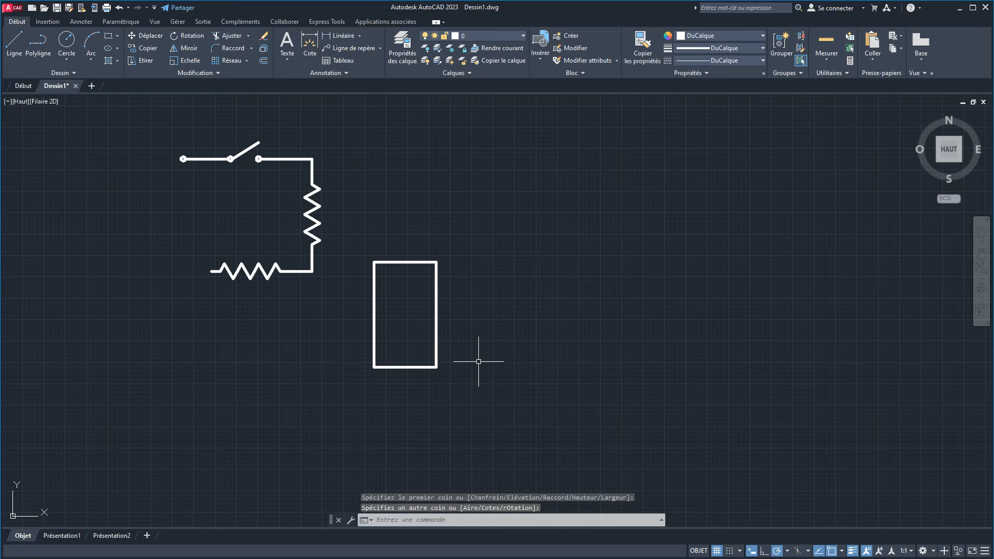
click(13, 39)
click(313, 160)
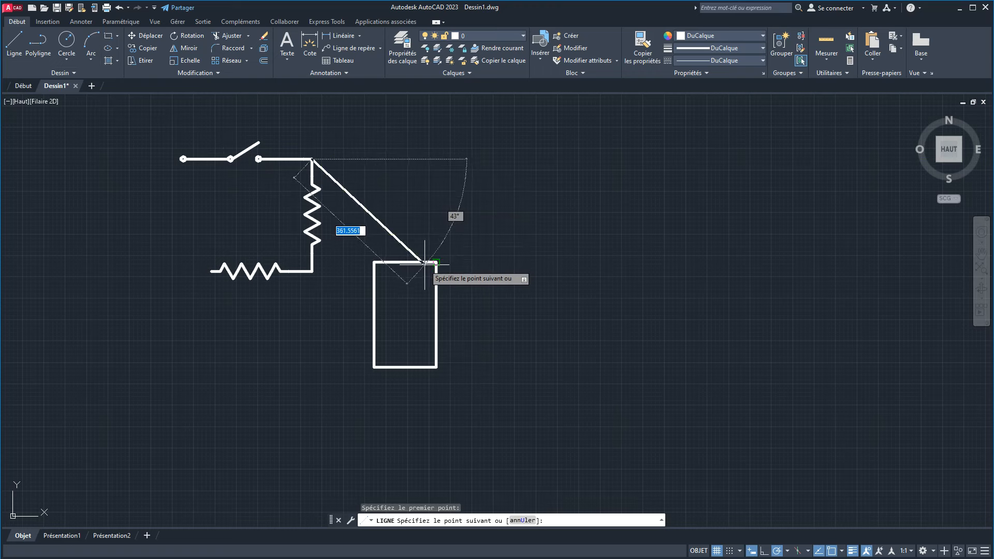
click(423, 159)
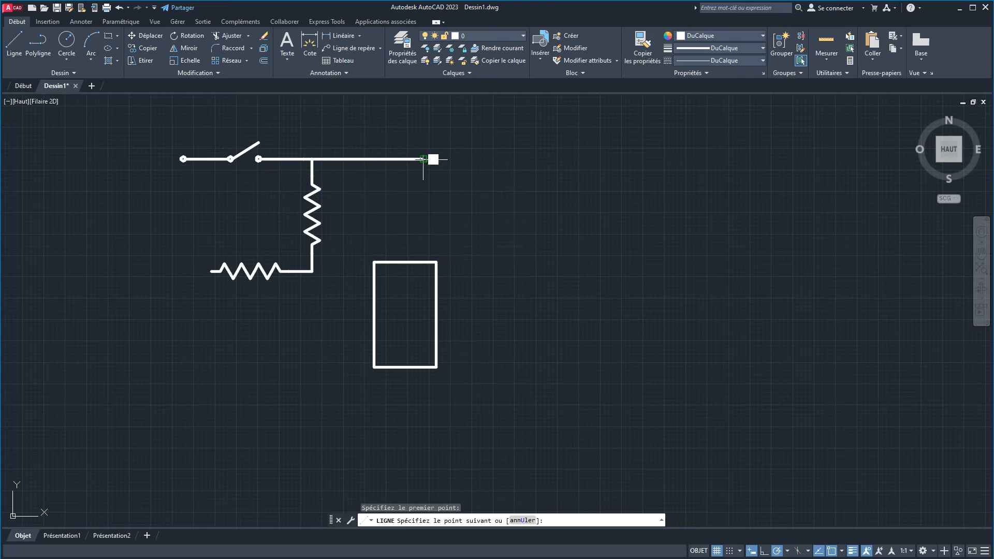
click(424, 261)
right_click(488, 261)
click(513, 265)
Step: Mirror the vertical supply wire about the vertical axis through the midpoint of the chip's top edge, keeping the source wire
click(424, 220)
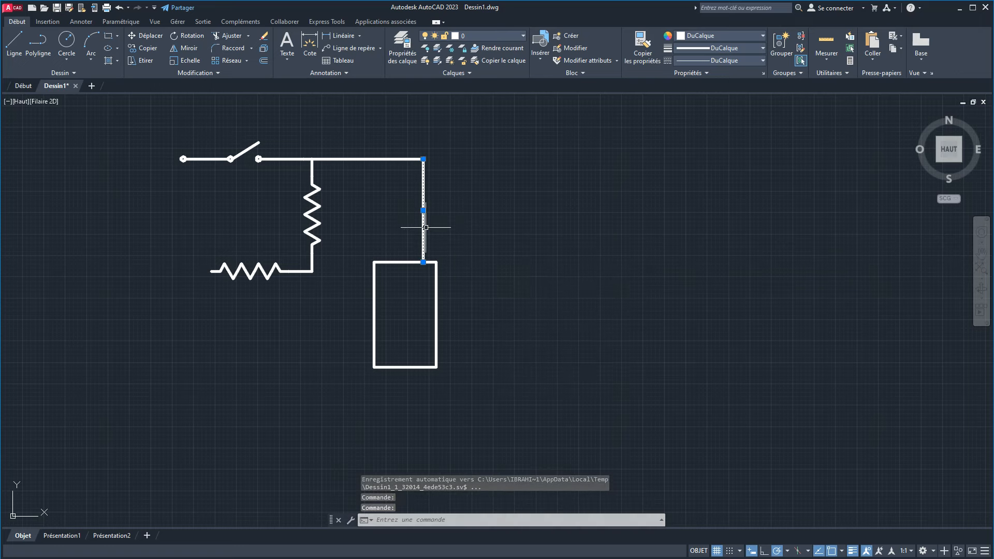
scroll(423, 220, up, 3)
scroll(389, 302, down, 2)
middle_drag(391, 291, 475, 302)
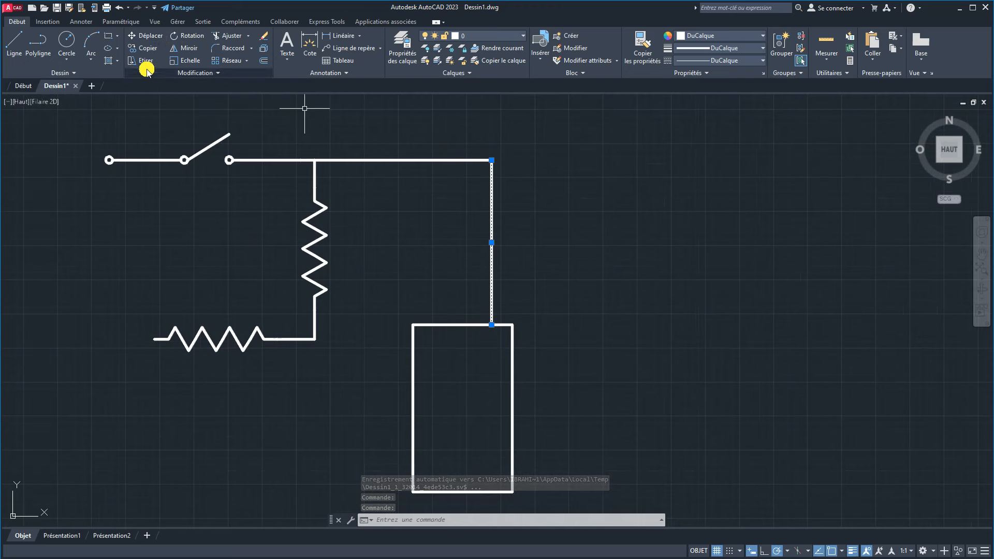
click(184, 49)
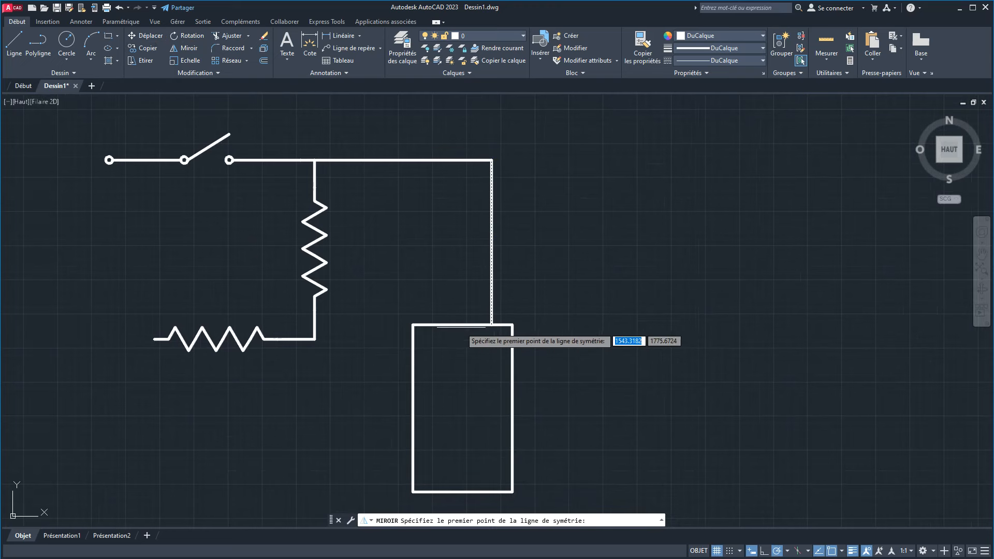
click(462, 325)
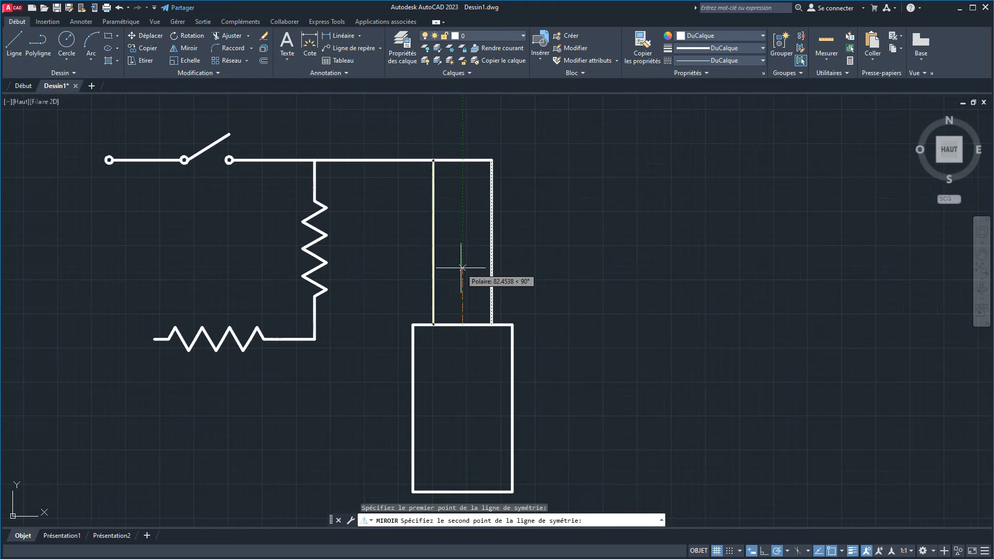
click(462, 237)
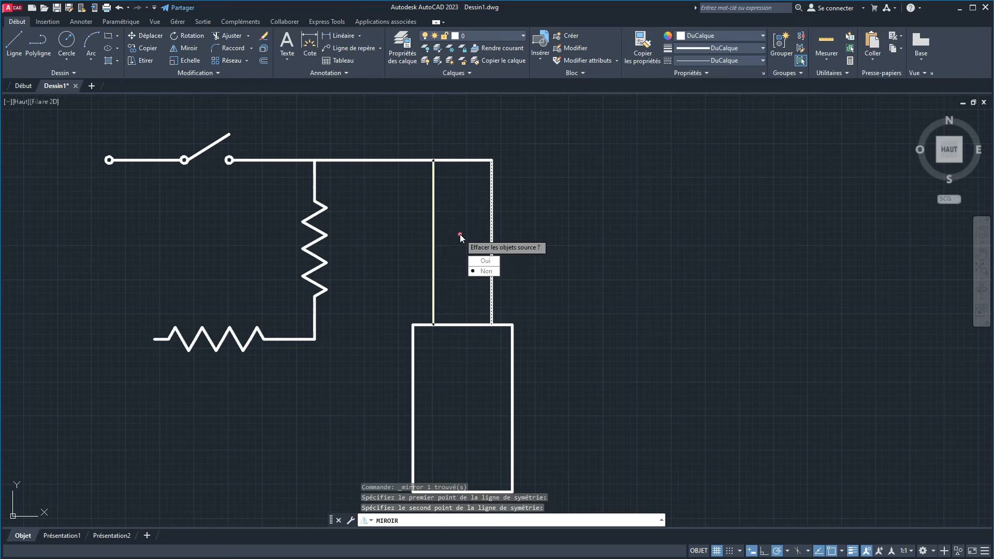
click(487, 270)
scroll(479, 258, down, 2)
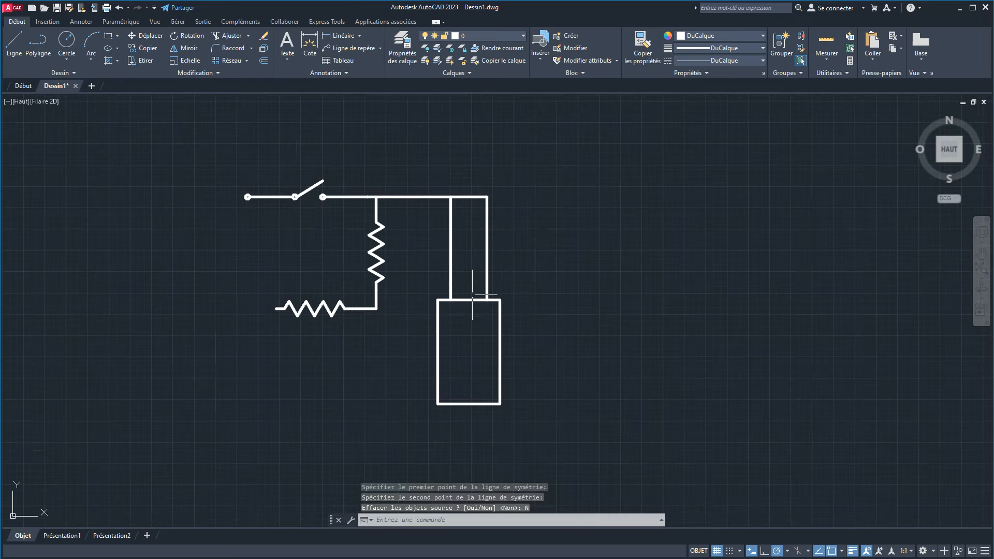
Step: Examine the LM555 pin connections in the reference schematic and compare them with the drawing
key(alt+Tab)
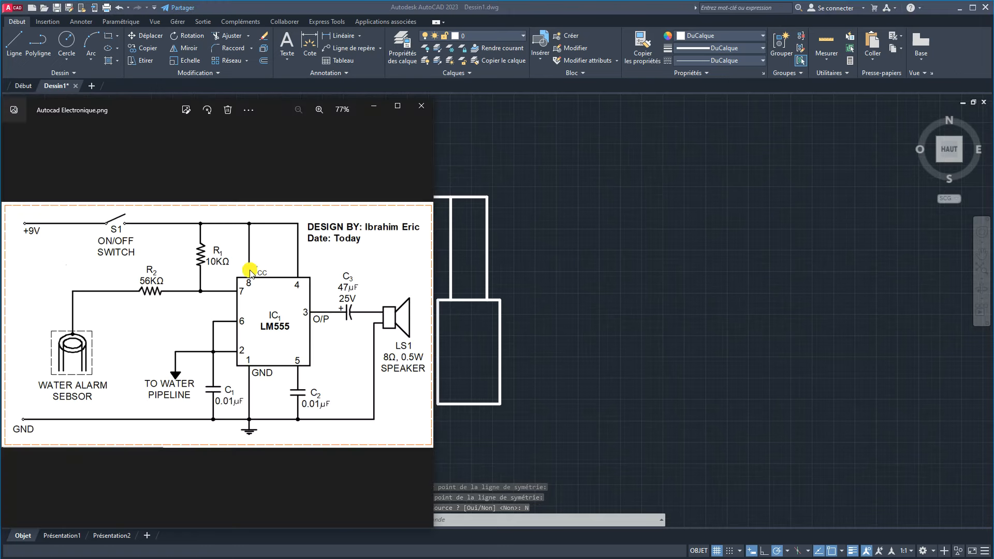
click(574, 371)
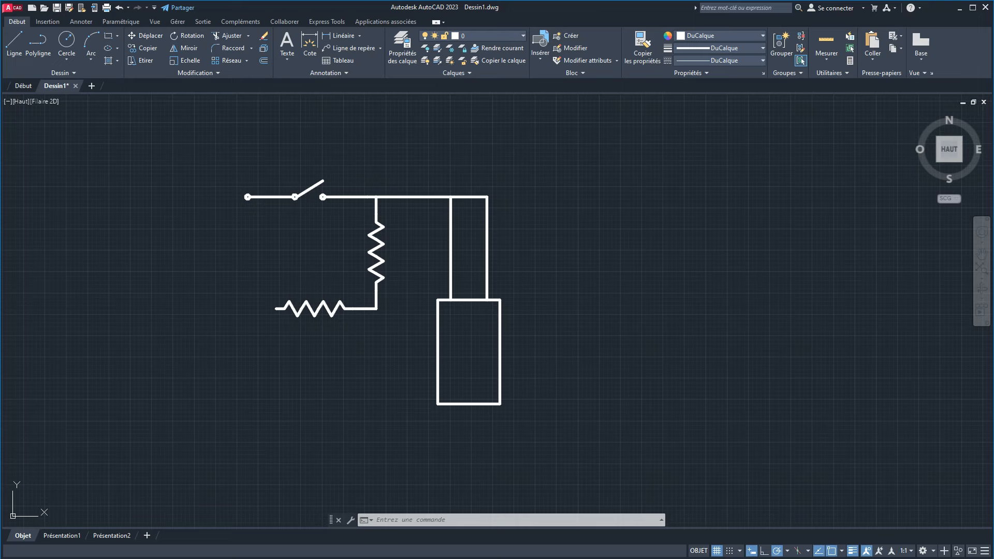
scroll(384, 255, up, 2)
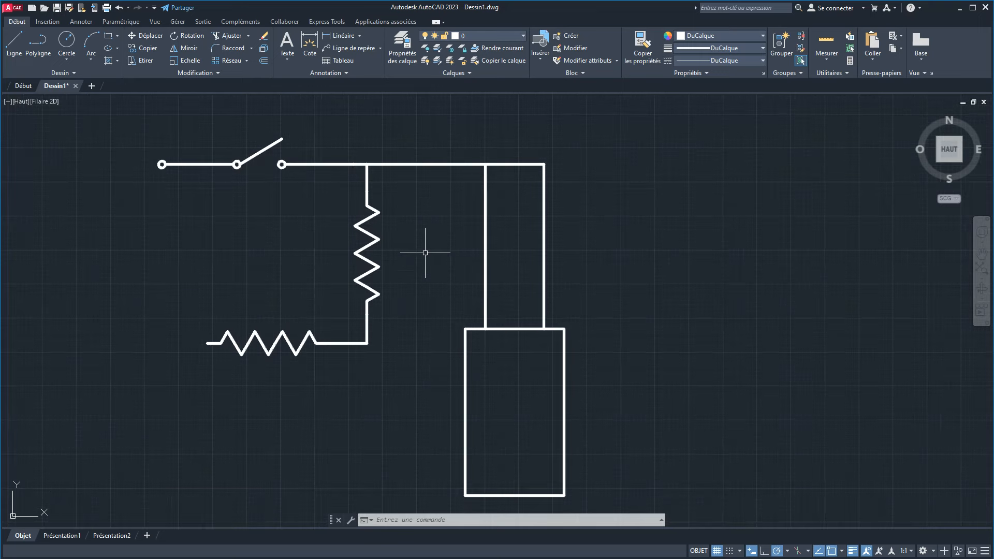
scroll(466, 392, down, 2)
middle_drag(461, 395, 490, 300)
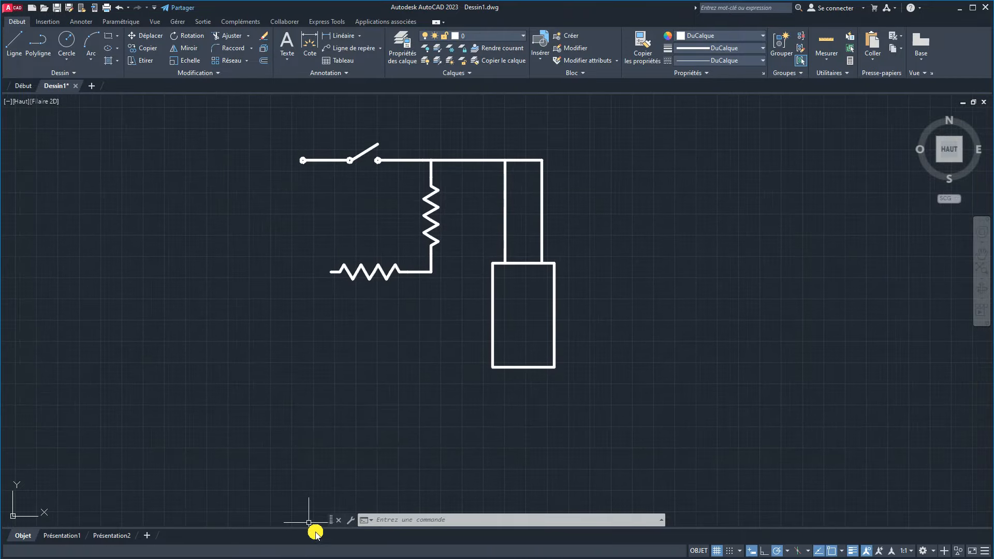
key(alt+Tab)
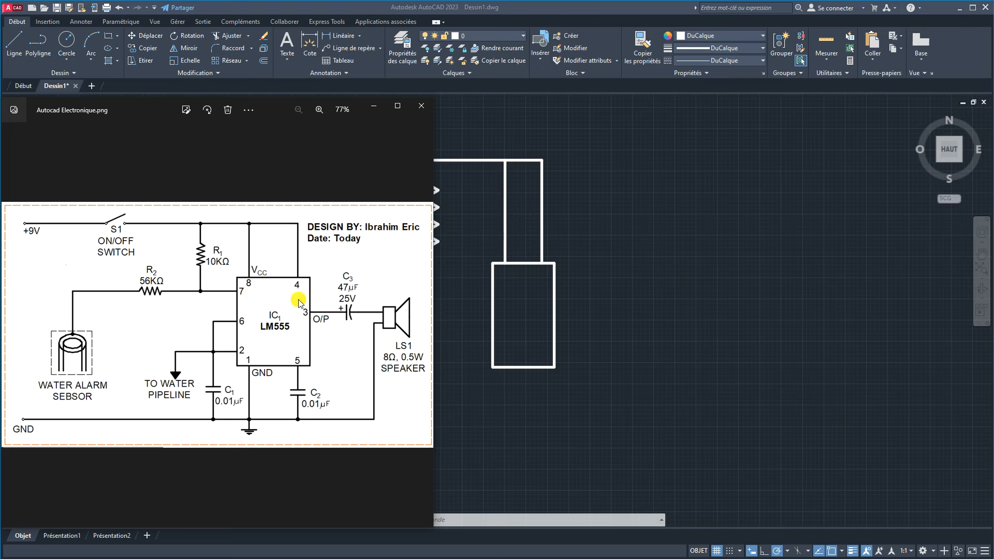
click(501, 311)
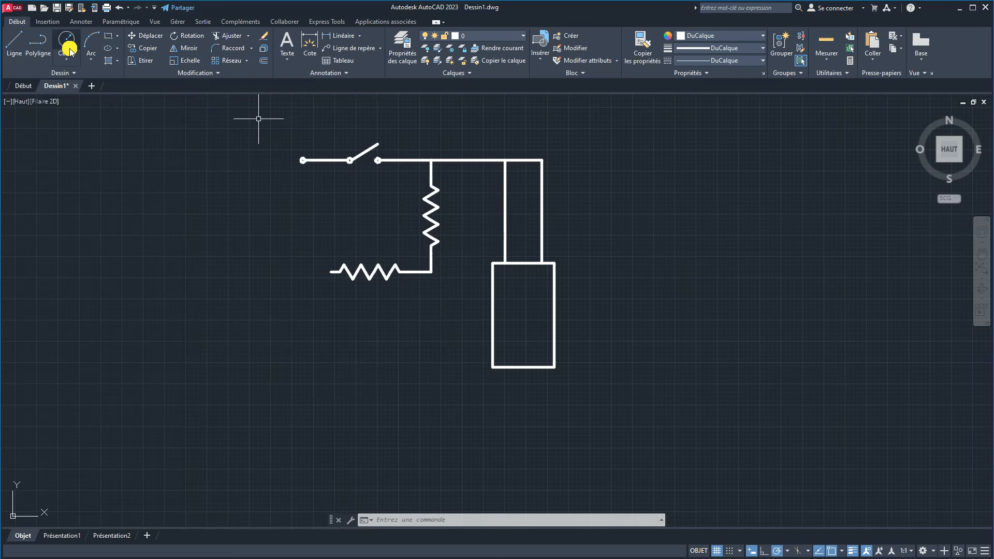
Step: Draw a horizontal wire from the junction below the vertical resistor to the chip's left edge
click(16, 42)
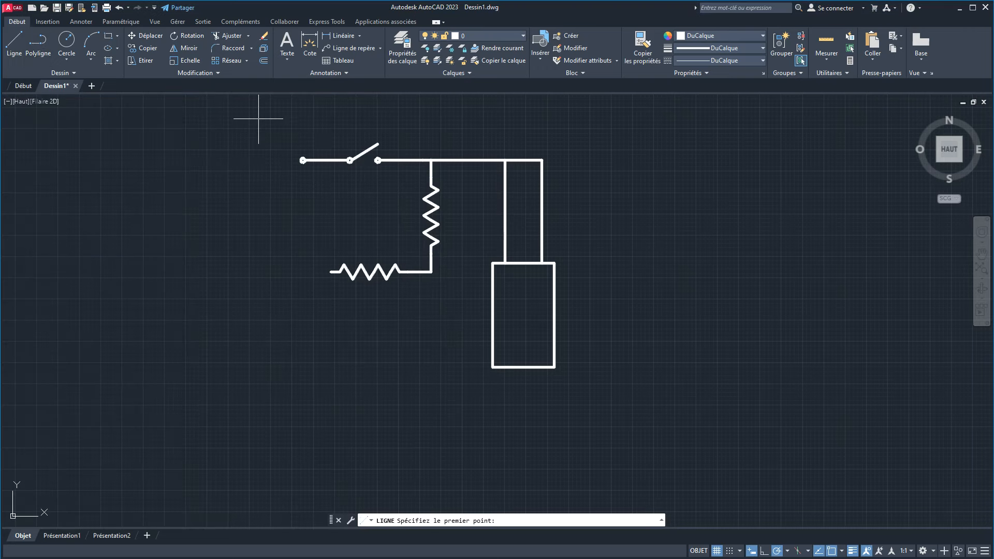
click(431, 272)
scroll(489, 270, up, 2)
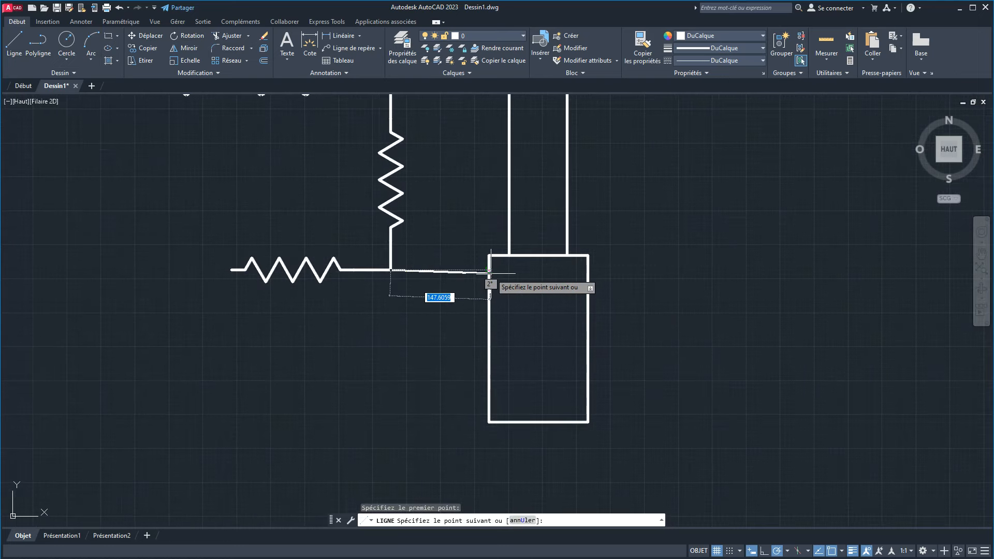
scroll(489, 270, up, 2)
click(487, 267)
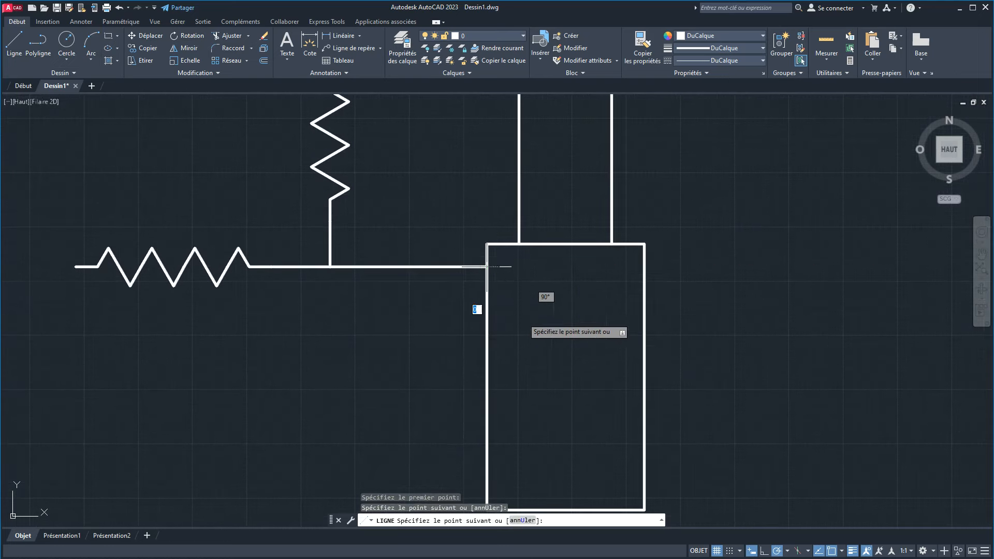
right_click(558, 339)
click(569, 339)
scroll(435, 329, down, 3)
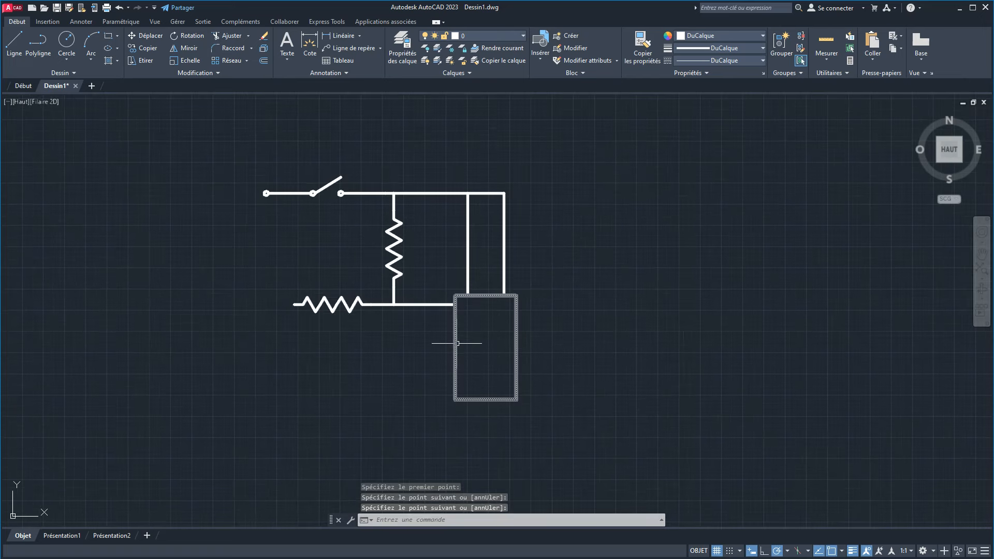
Step: Following the reference image, draw a wire from the midpoint of the chip's left edge about 69 mm left, down, and back to the chip
key(alt+Tab)
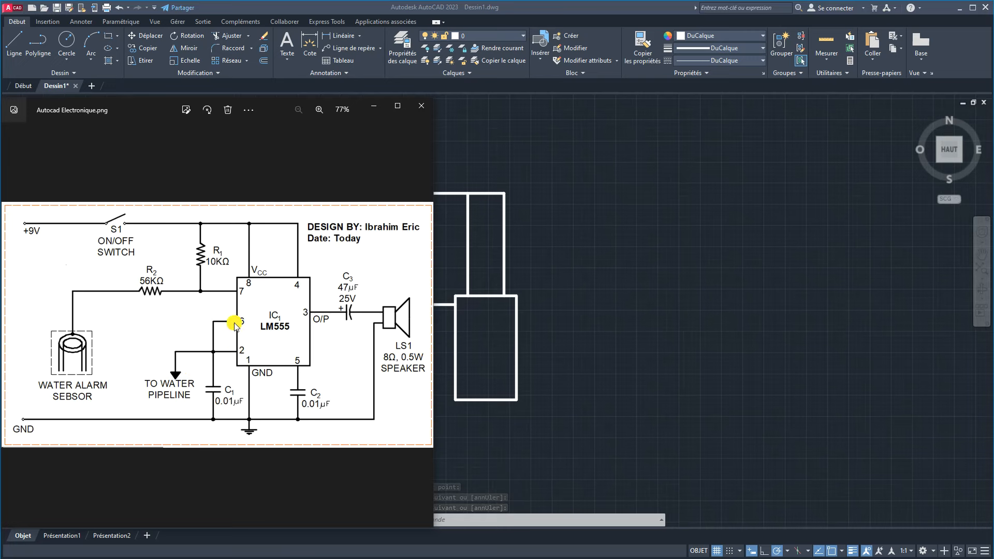
key(alt+Tab)
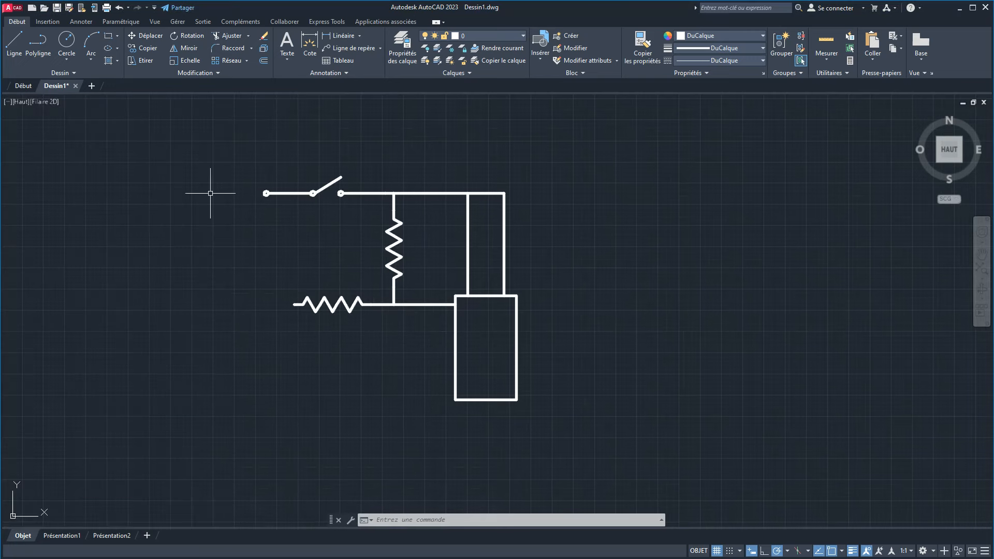
right_click(320, 382)
click(355, 383)
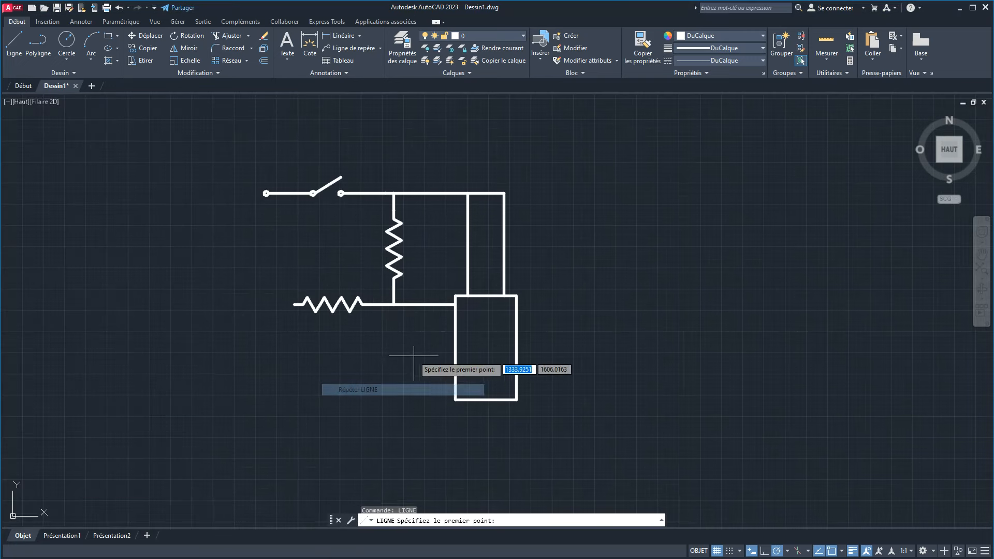
scroll(438, 349, up, 2)
middle_drag(438, 349, 411, 273)
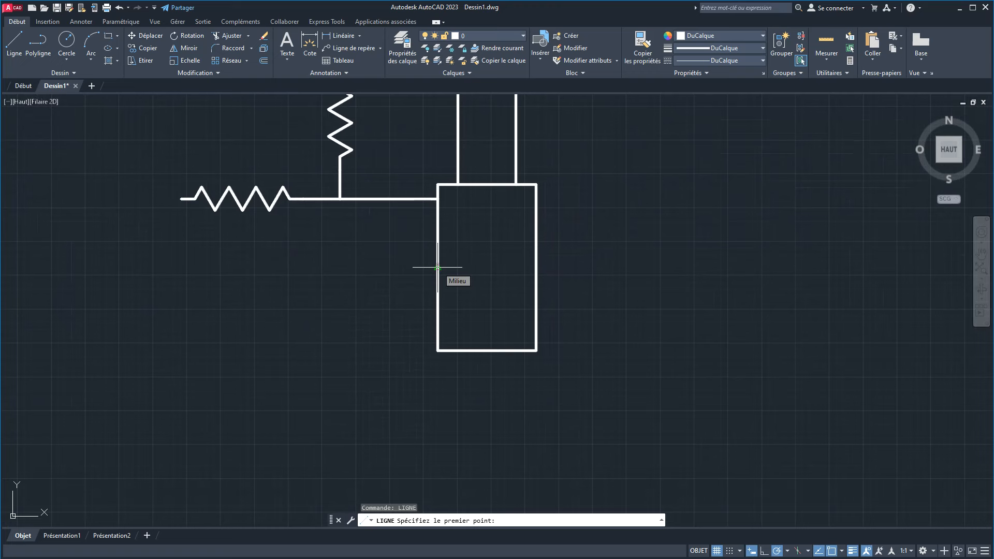
click(437, 268)
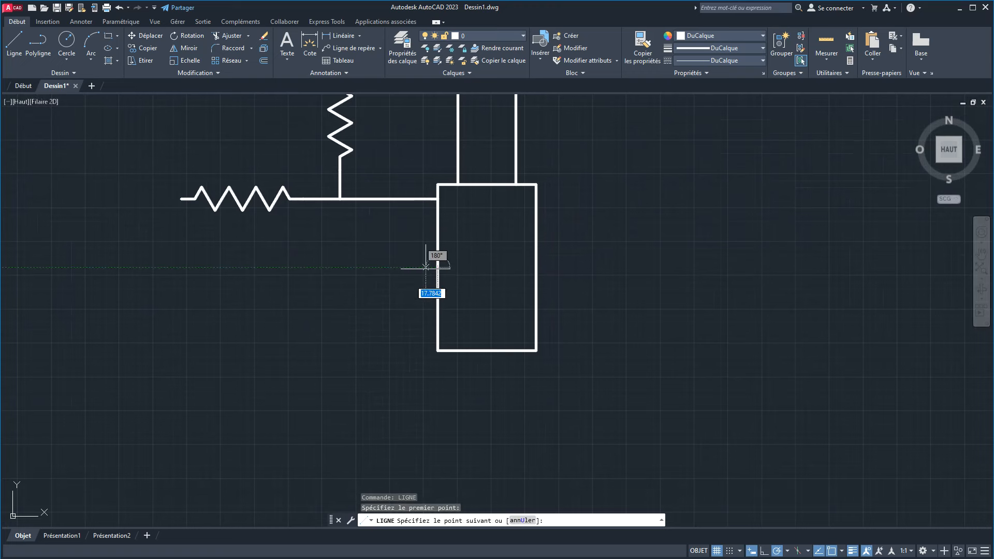
click(391, 268)
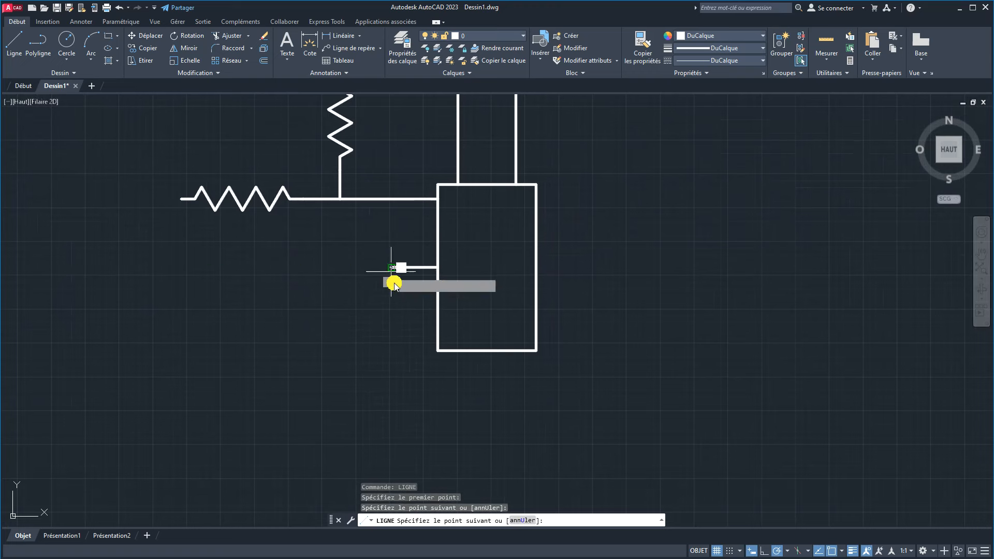
click(391, 336)
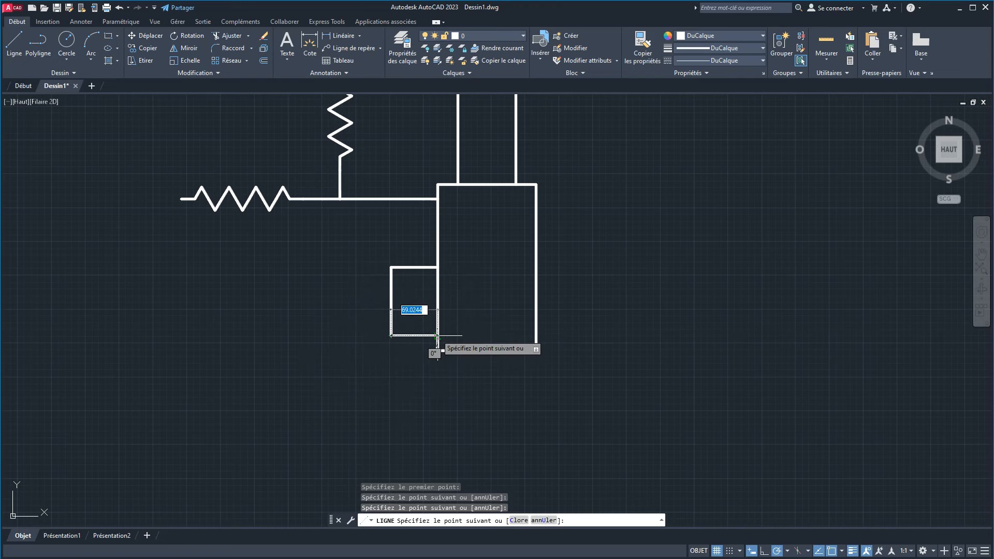
click(437, 336)
right_click(455, 329)
click(479, 339)
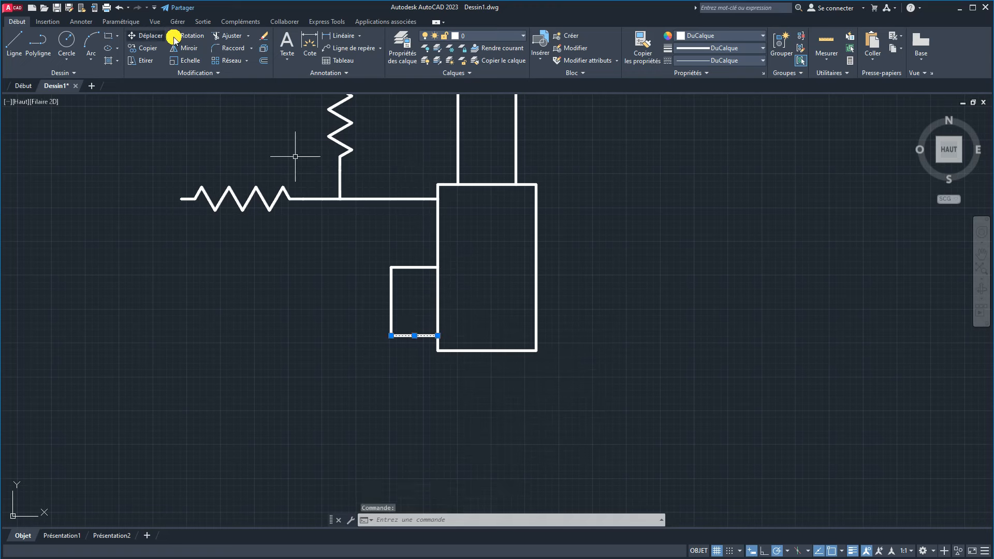
Step: Replace the loop's bottom segment with a mirrored copy of the resistor-to-chip wire about the loop's upper segment, keeping the source
click(265, 37)
click(409, 218)
click(389, 193)
middle_drag(390, 228, 387, 328)
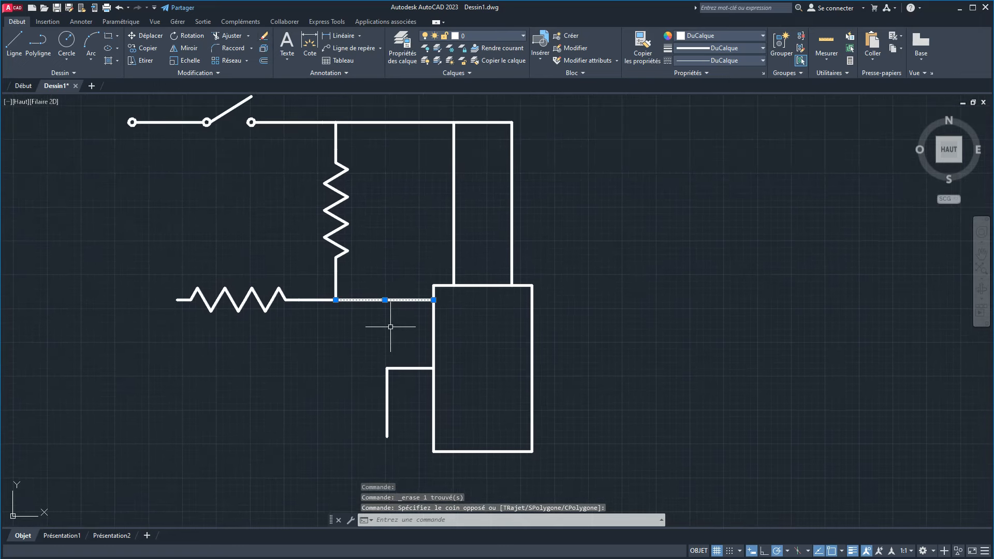
click(178, 48)
click(433, 368)
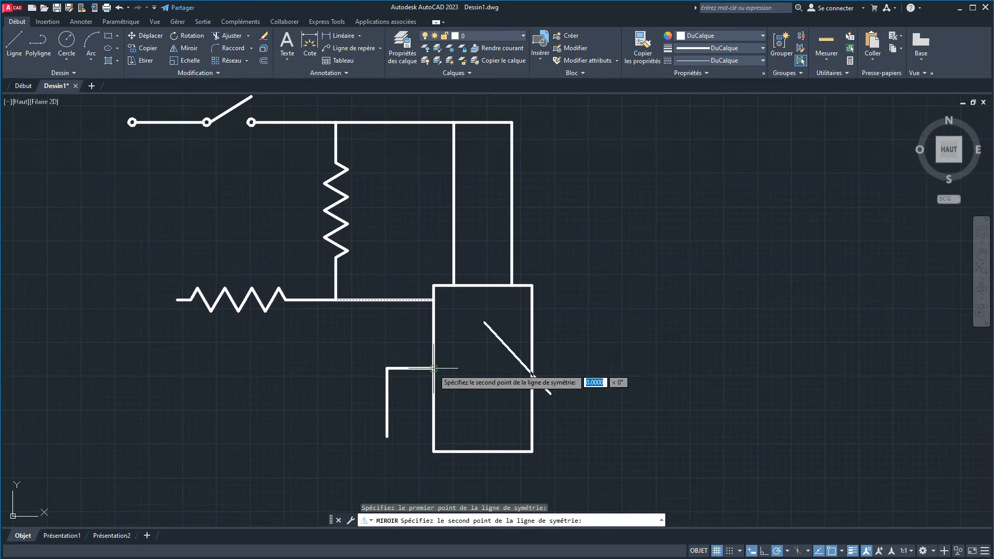
click(331, 368)
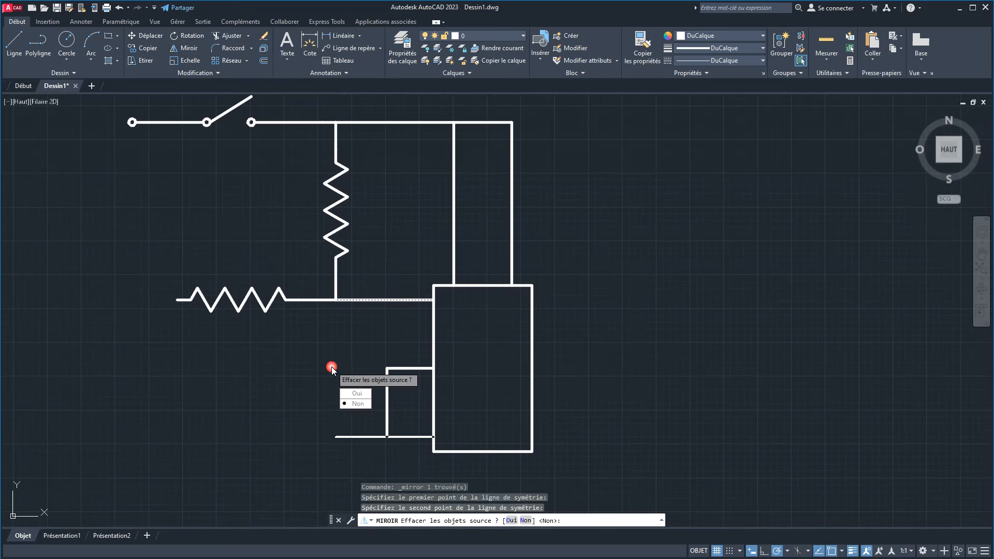
click(354, 404)
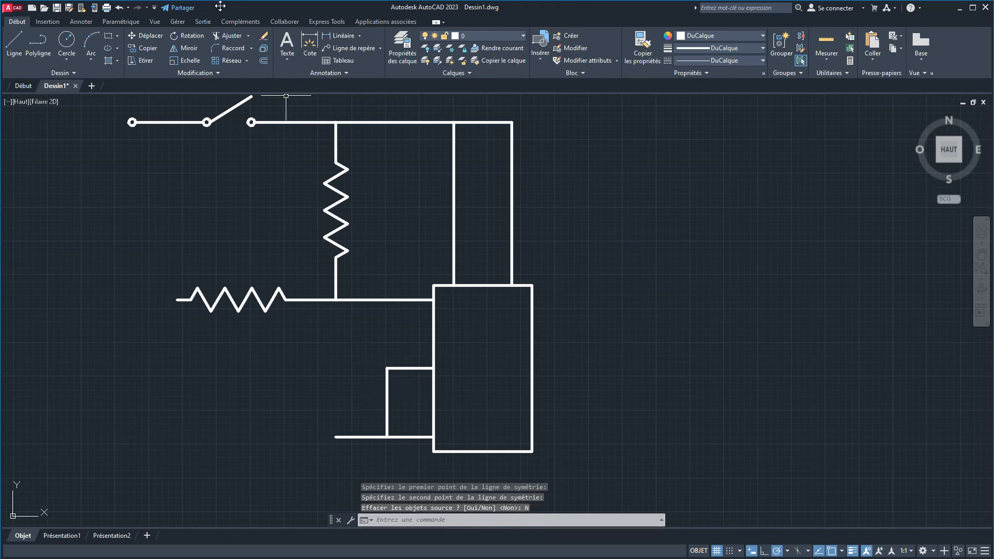
Step: Fillet the loop's vertical wire with the mirrored lower wire to form a square corner
click(223, 49)
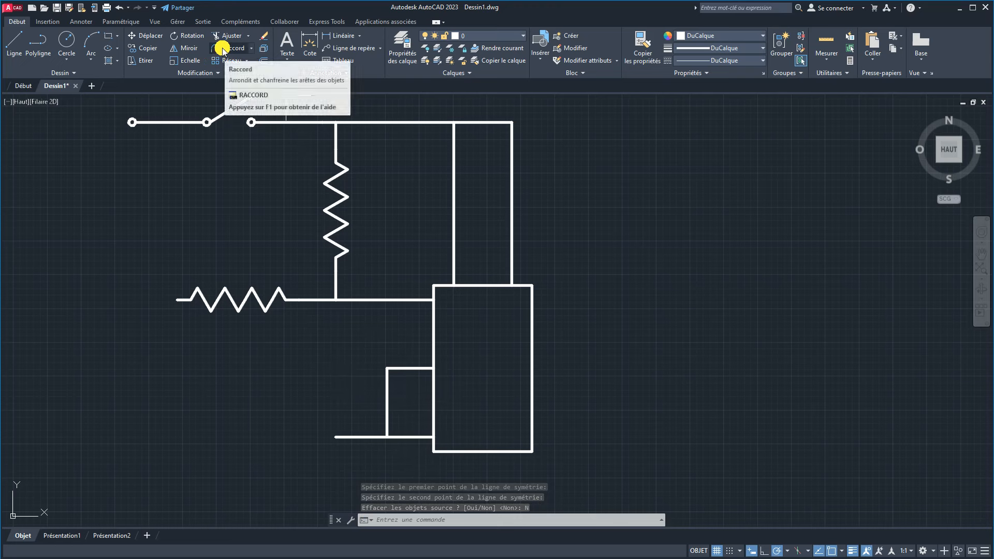
click(388, 409)
click(409, 437)
right_click(344, 429)
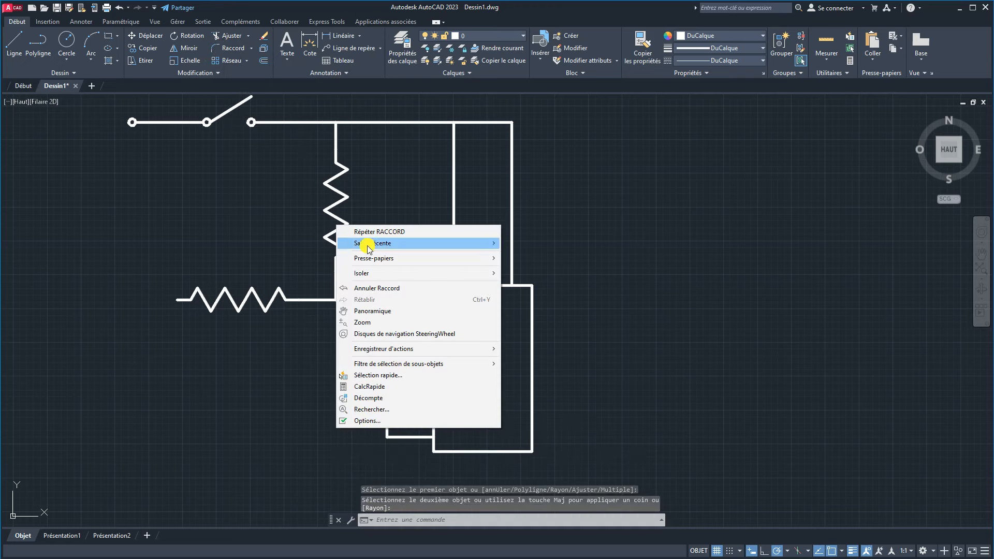
click(284, 439)
middle_drag(403, 431, 423, 370)
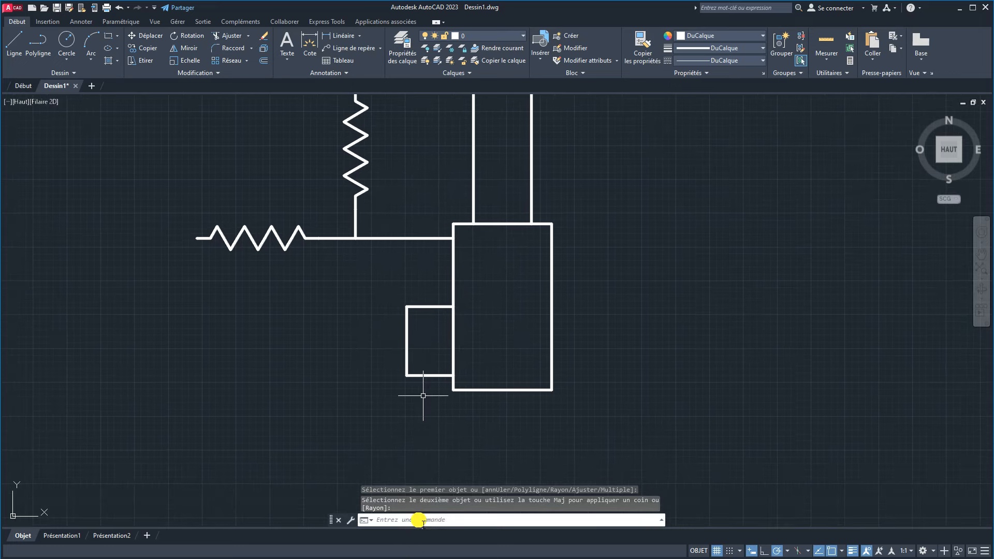
Step: Following the reference image, draw a wire from the loop's lower-left corner about 76 mm left and about 61 mm down
scroll(479, 373, down, 2)
middle_drag(480, 373, 540, 372)
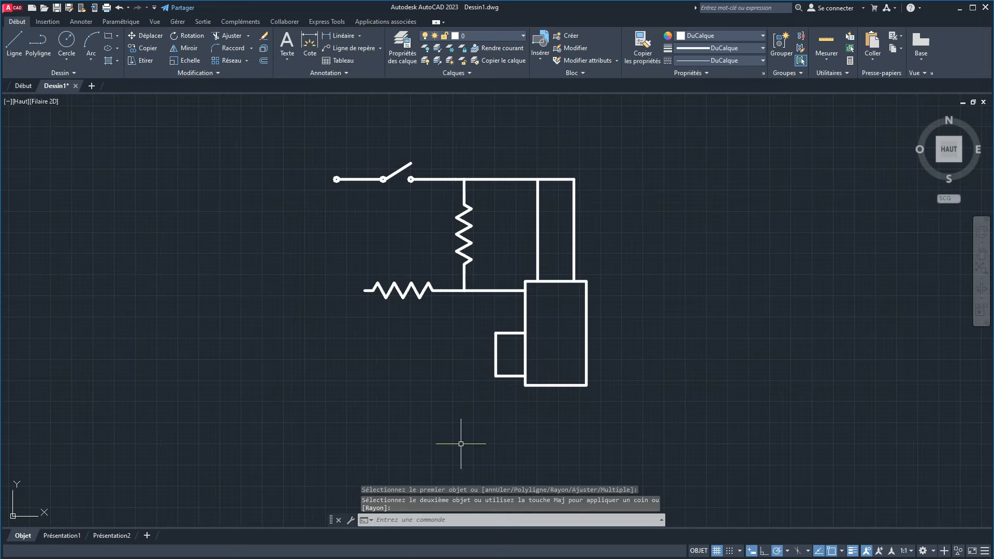
key(alt+Tab)
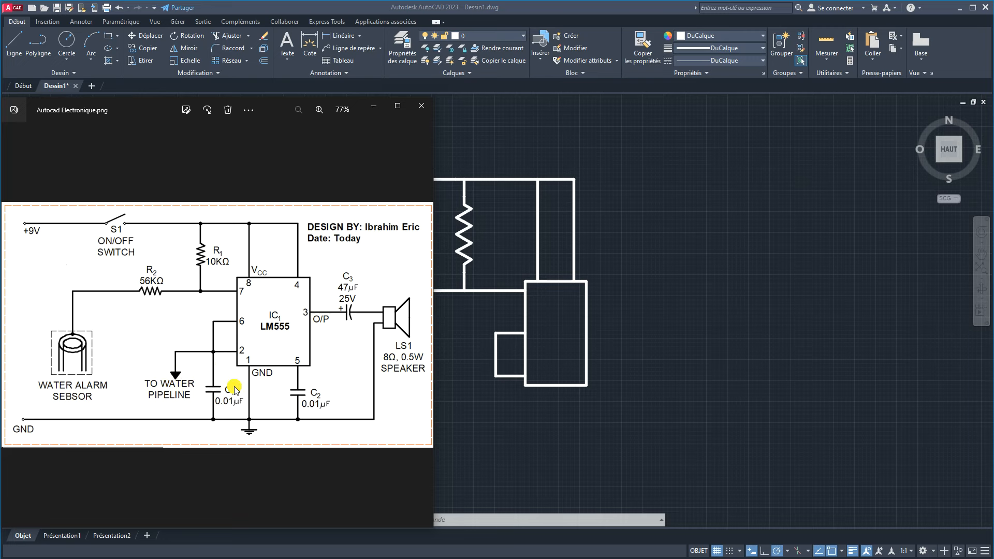
click(552, 362)
click(14, 41)
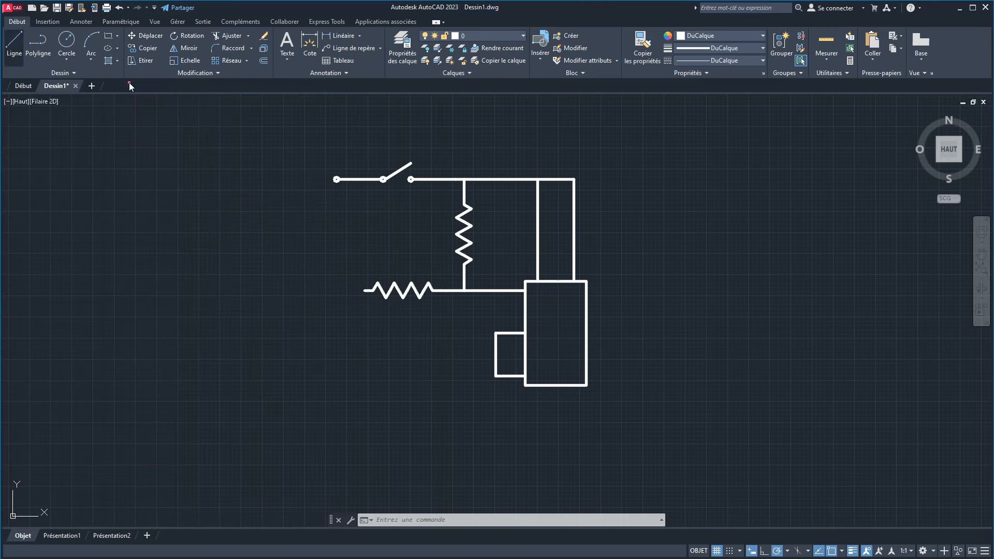
click(496, 375)
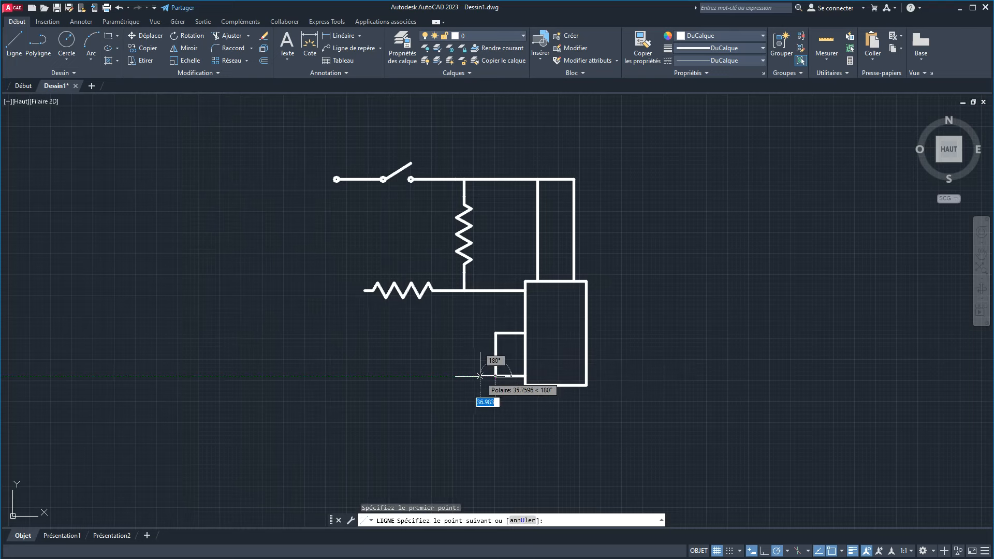
scroll(481, 375, up, 2)
scroll(477, 376, up, 2)
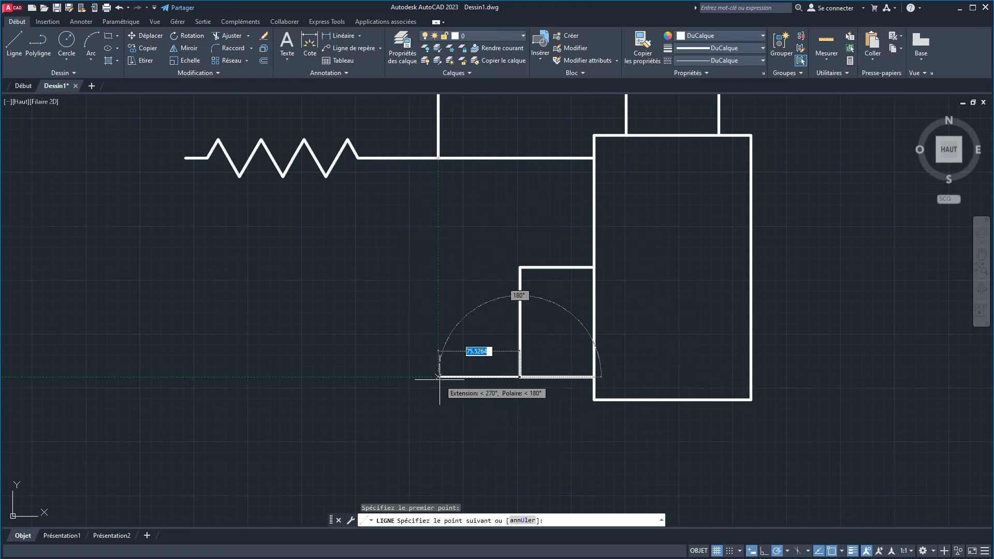
click(439, 376)
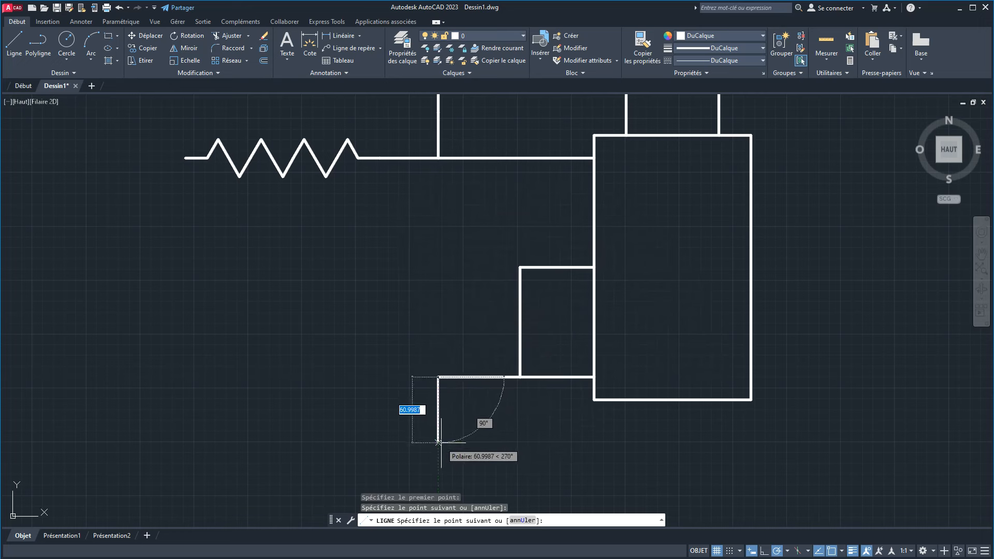
click(438, 442)
Step: Draw the left half of a downward arrowhead at the wire's lower end, with a short horizontal line and a slanted line to the tip
scroll(446, 443, up, 4)
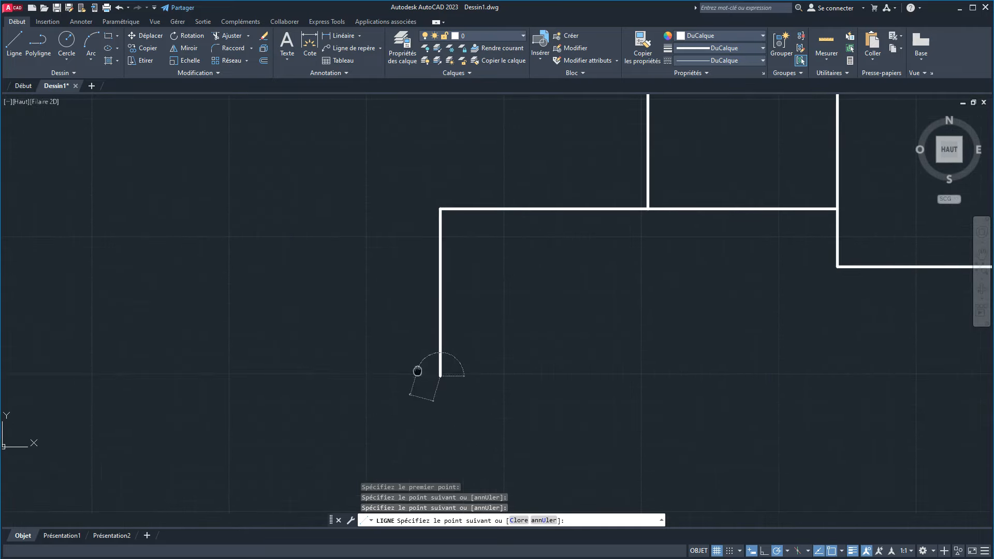
click(412, 375)
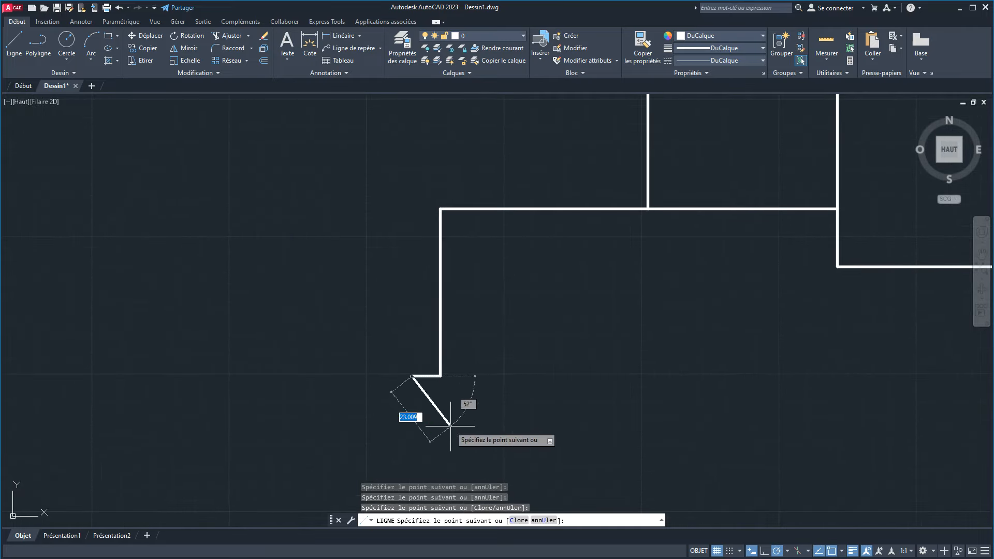
click(440, 430)
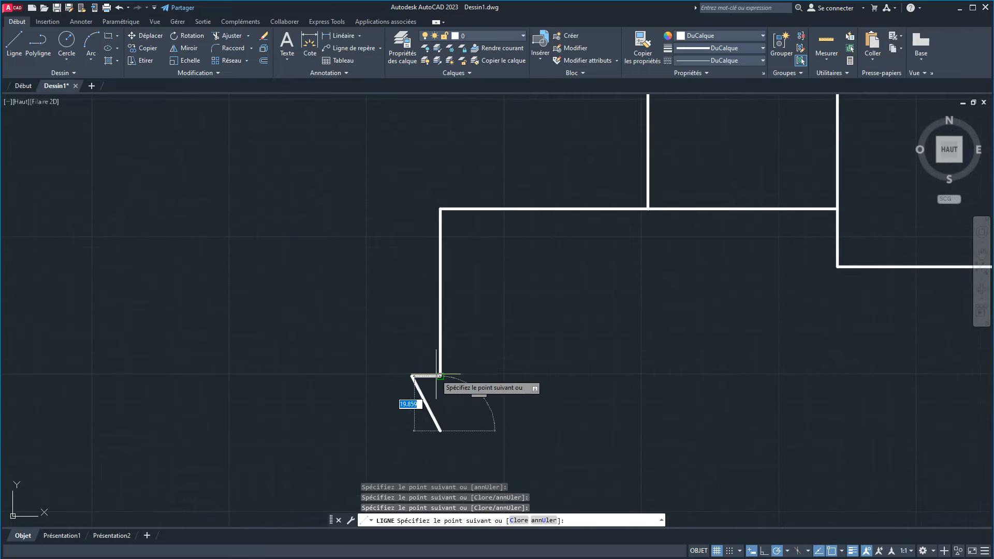
right_click(476, 417)
click(489, 422)
Step: Mirror the half arrowhead about the vertical wire, keeping the source lines
click(381, 352)
click(438, 439)
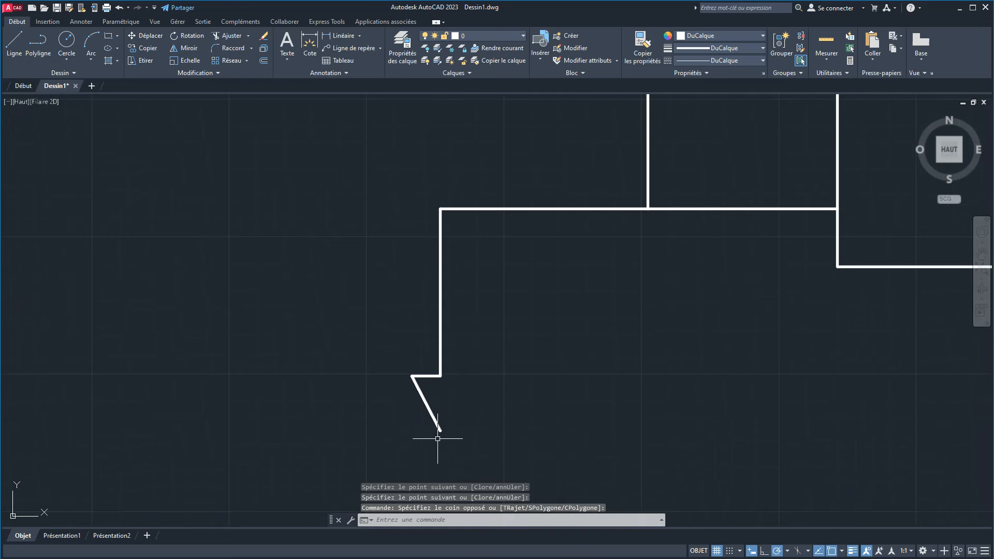
click(440, 456)
click(399, 359)
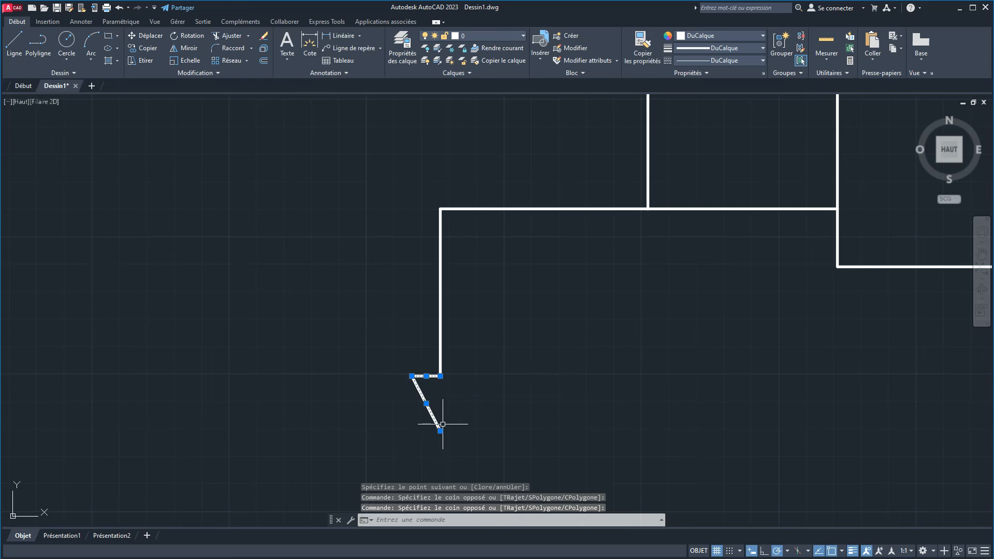
click(188, 54)
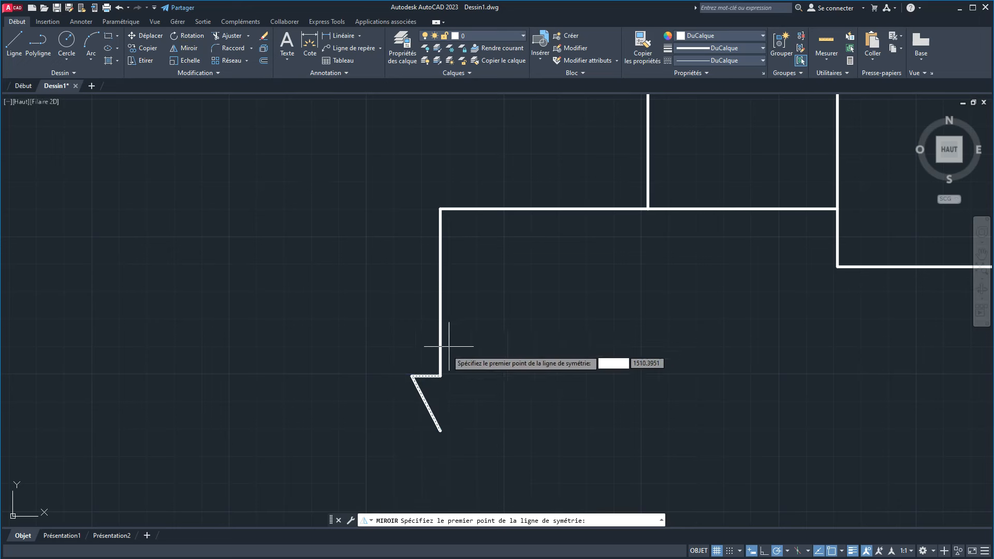
click(440, 376)
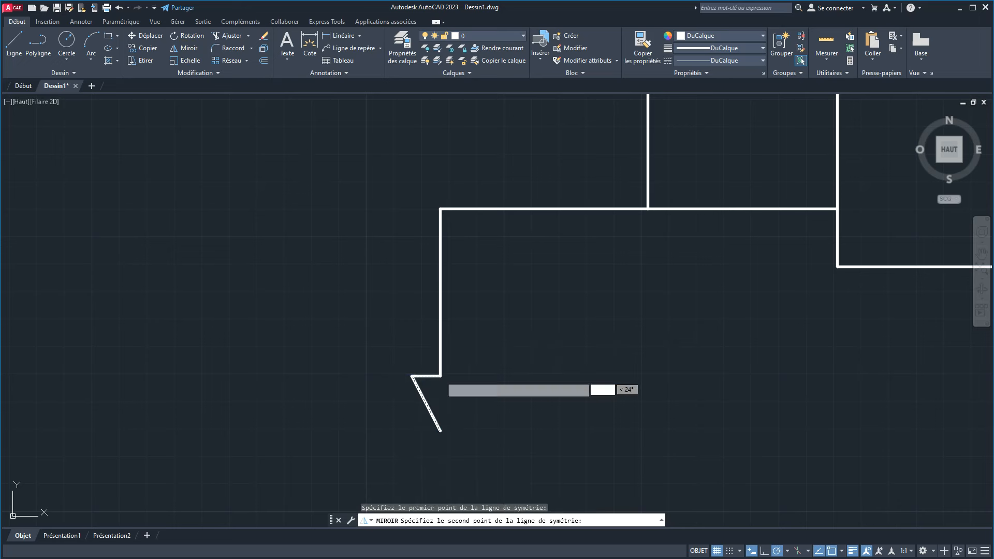
click(440, 211)
click(467, 242)
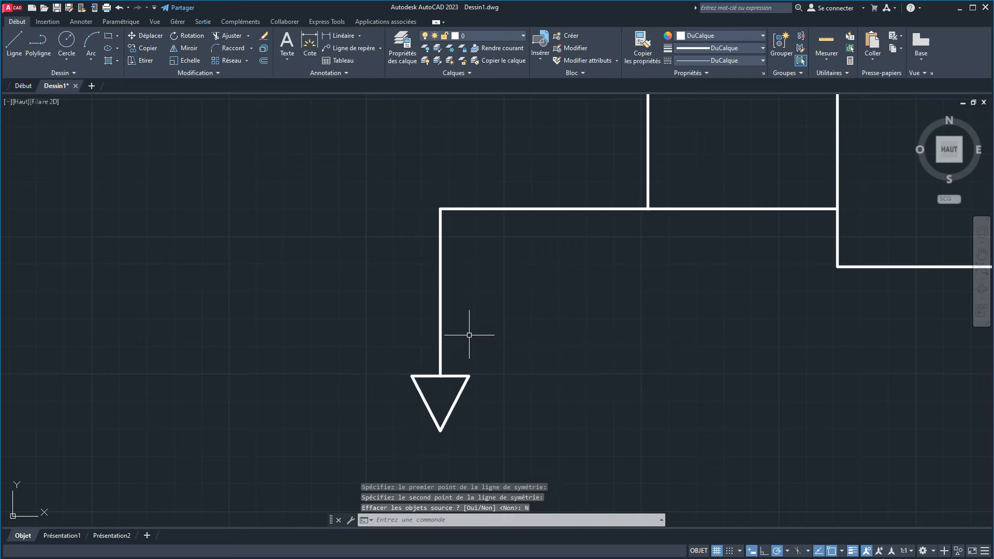
Step: Fill the arrowhead triangle with a SOLID hatch
scroll(474, 337, down, 4)
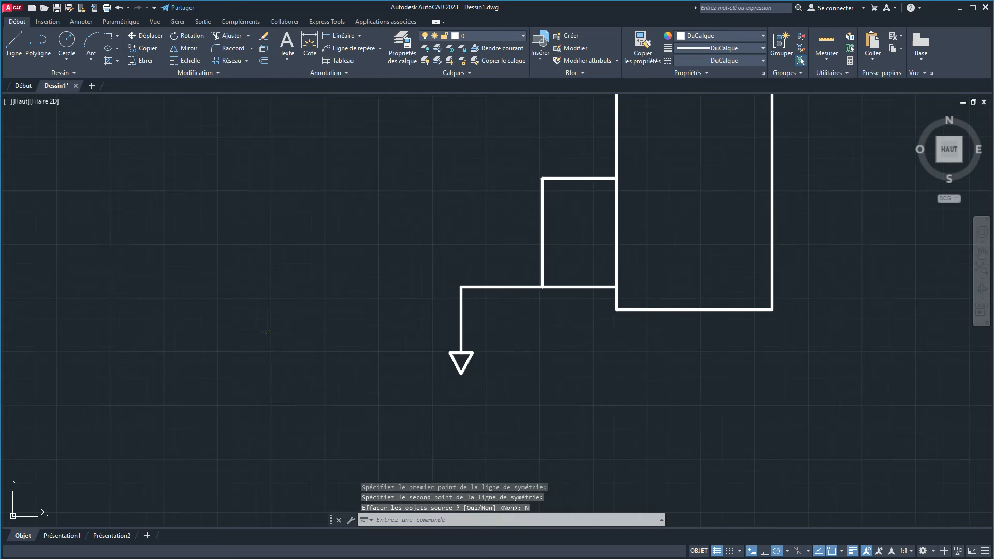
click(106, 61)
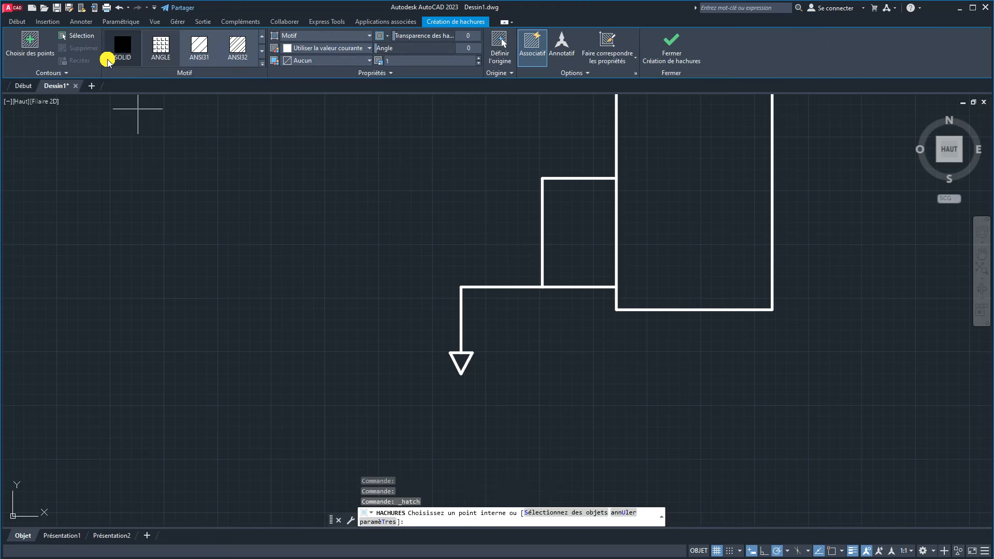
click(122, 44)
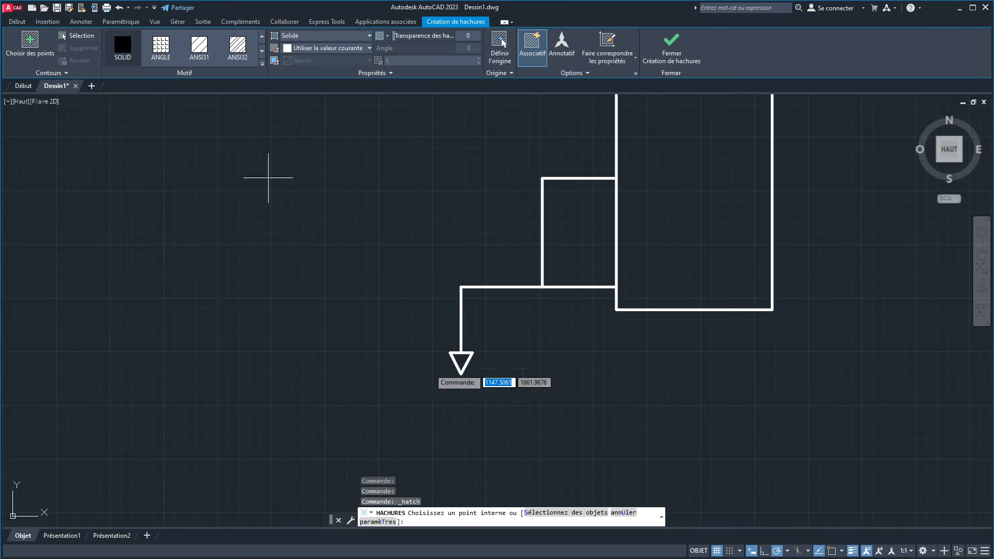
click(461, 362)
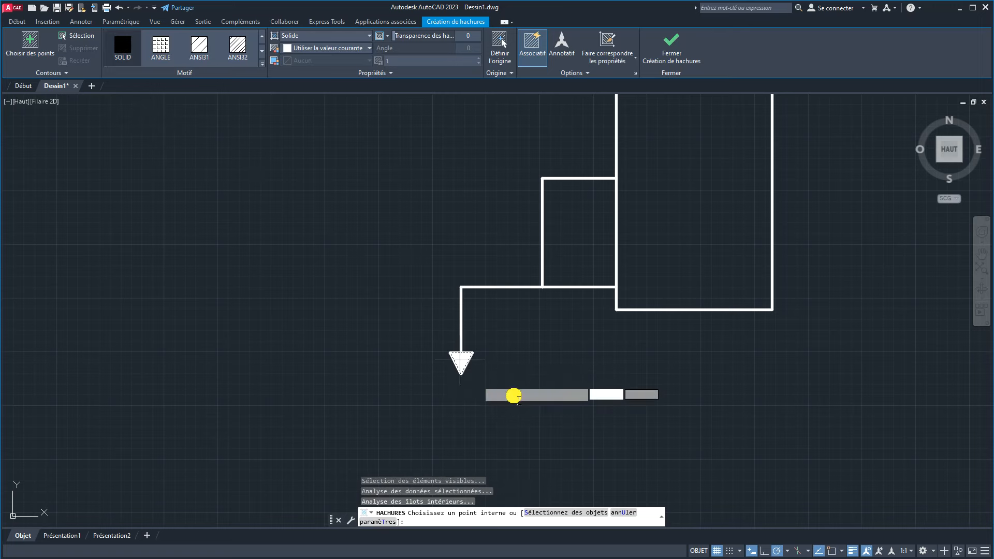
right_click(537, 358)
click(557, 365)
scroll(443, 377, down, 4)
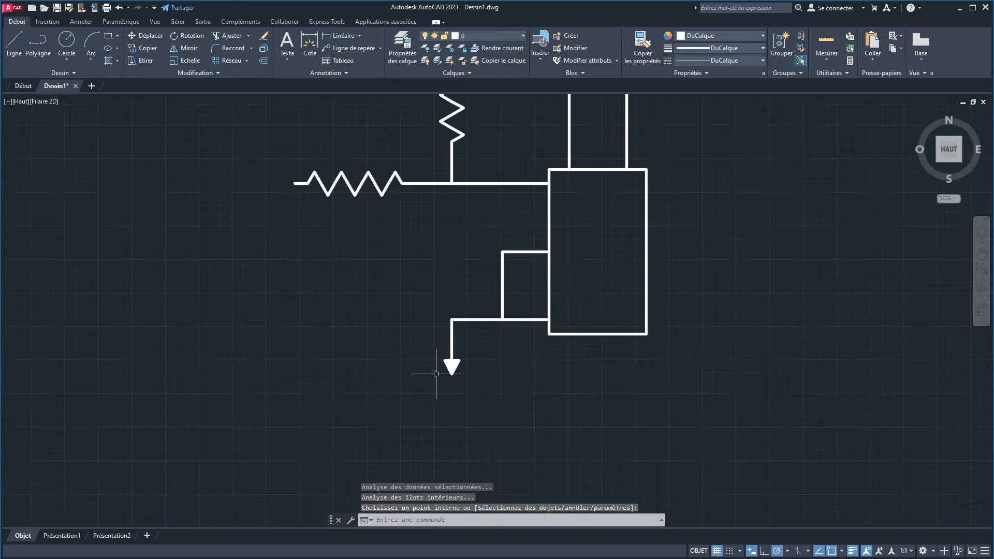
Step: Check the reference image and set the lineweight of layer 0 to 0.30 mm
scroll(450, 357, up, 5)
mouse_move(465, 319)
middle_down()
mouse_move(506, 386)
mouse_move(494, 348)
middle_up()
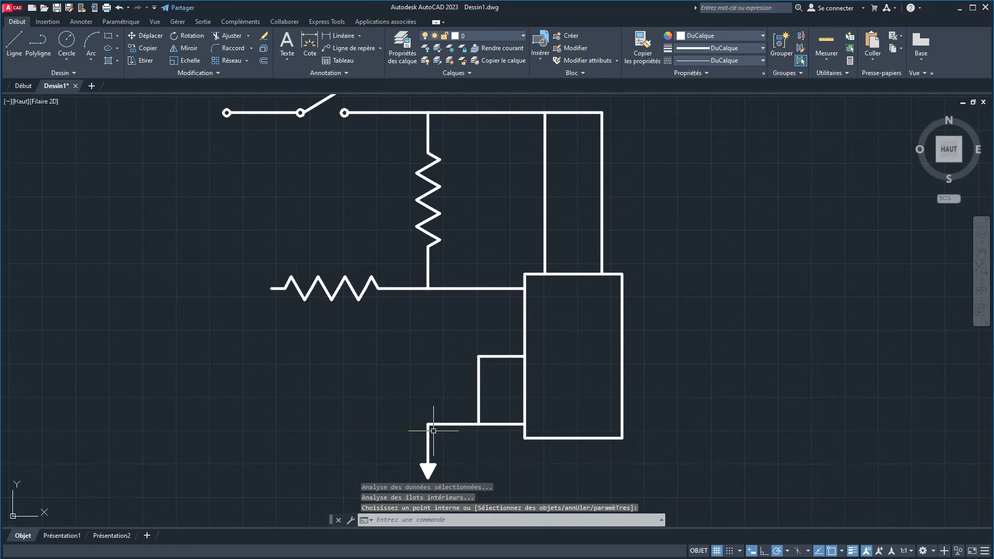
key(alt+Tab)
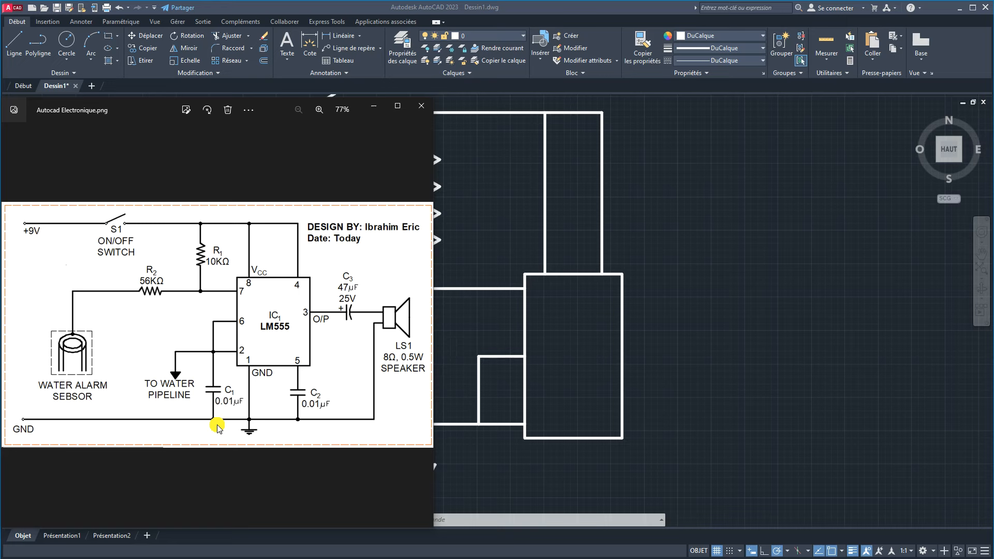
mouse_move(559, 482)
middle_down()
mouse_move(512, 355)
mouse_move(464, 394)
middle_up()
scroll(512, 355, down, 2)
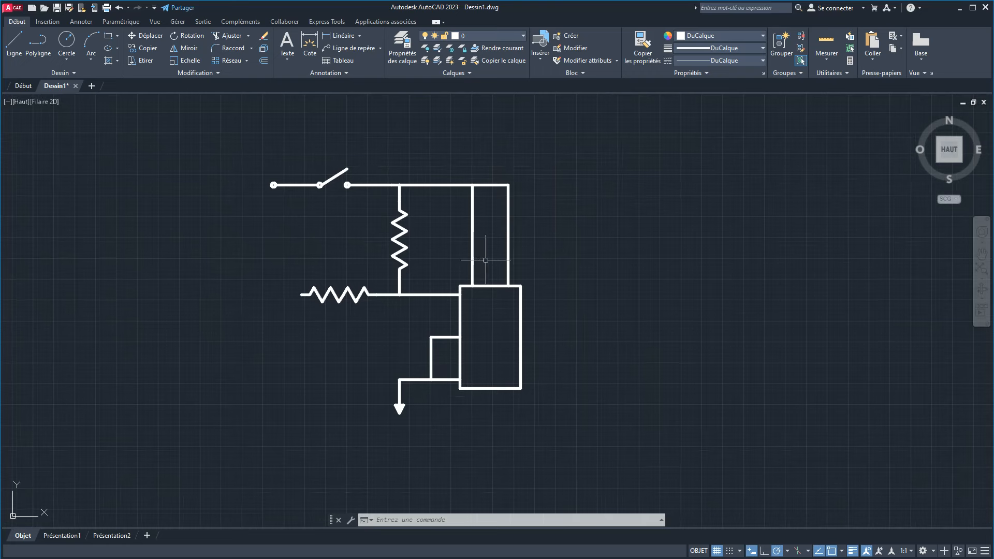
click(403, 44)
click(235, 149)
click(329, 181)
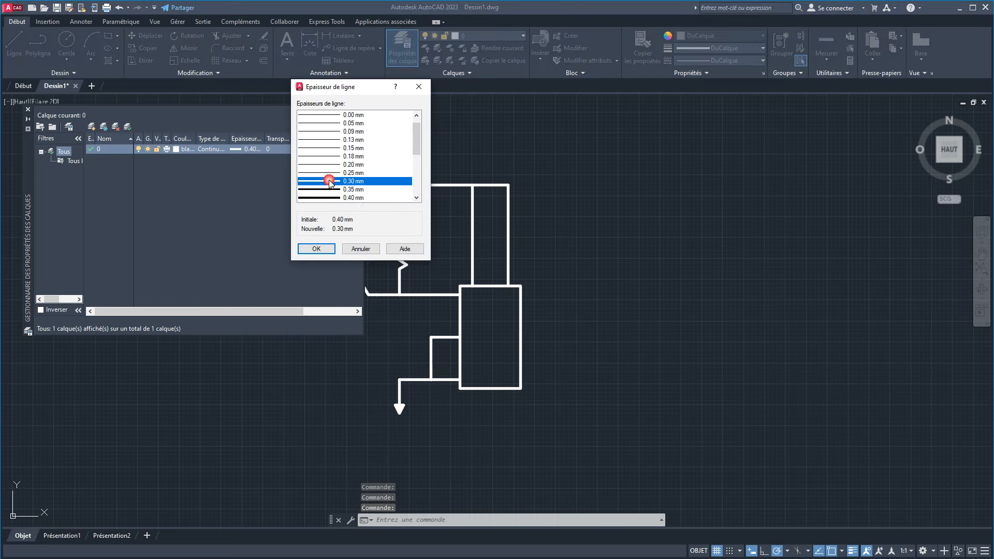
click(316, 249)
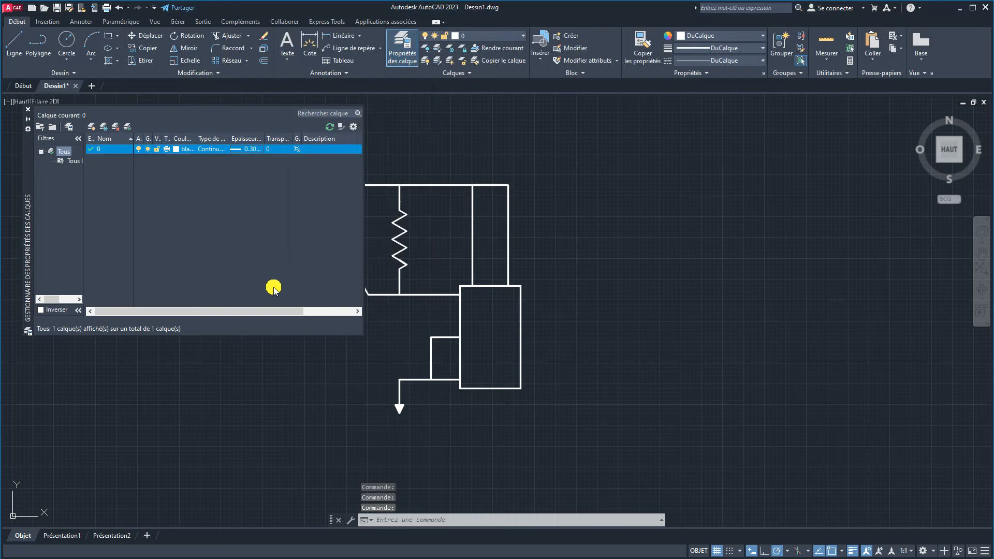
click(28, 109)
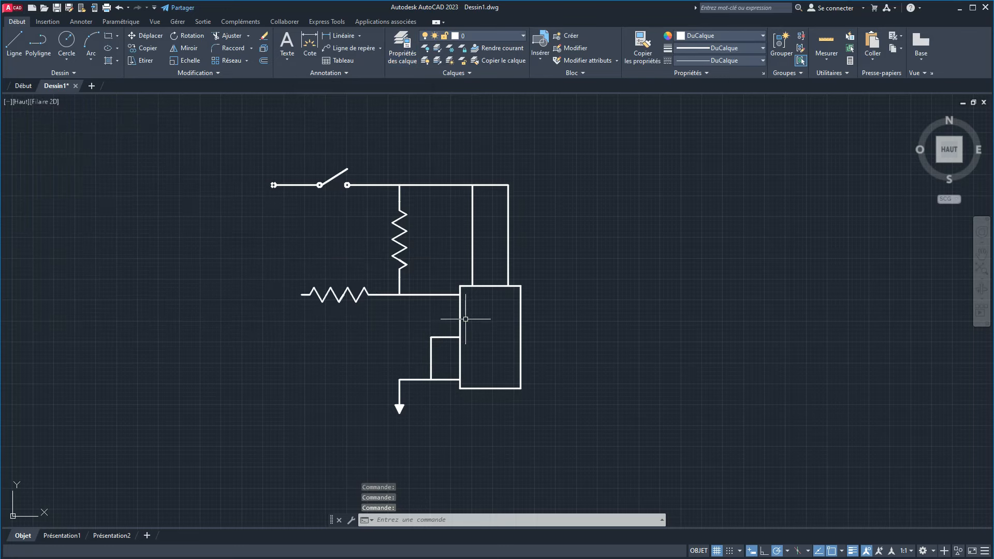
Step: Draw a wire from the loop's lower-left corner down past the arrowhead, and from there about 569 mm left as the ground line
scroll(465, 318, up, 2)
middle_drag(462, 311, 454, 306)
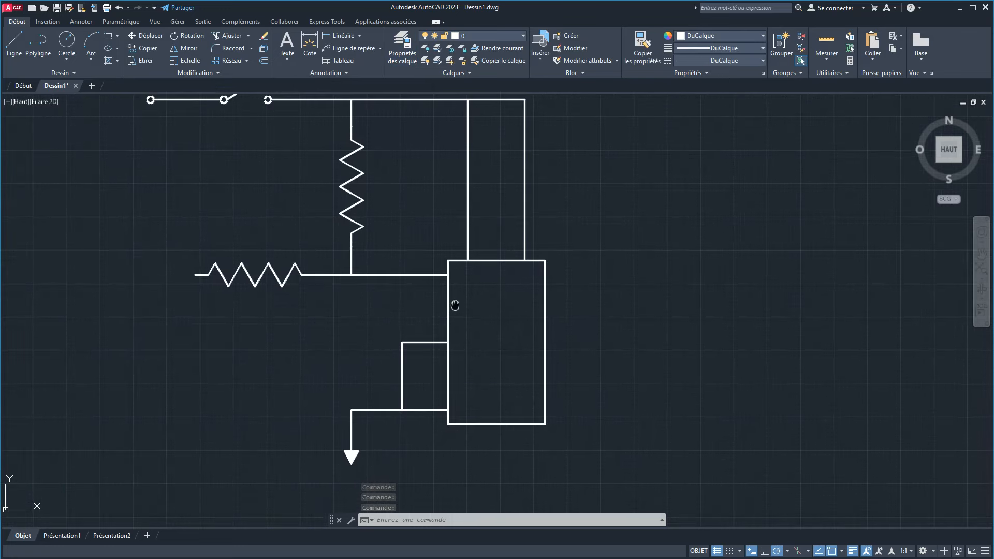
scroll(455, 304, down, 2)
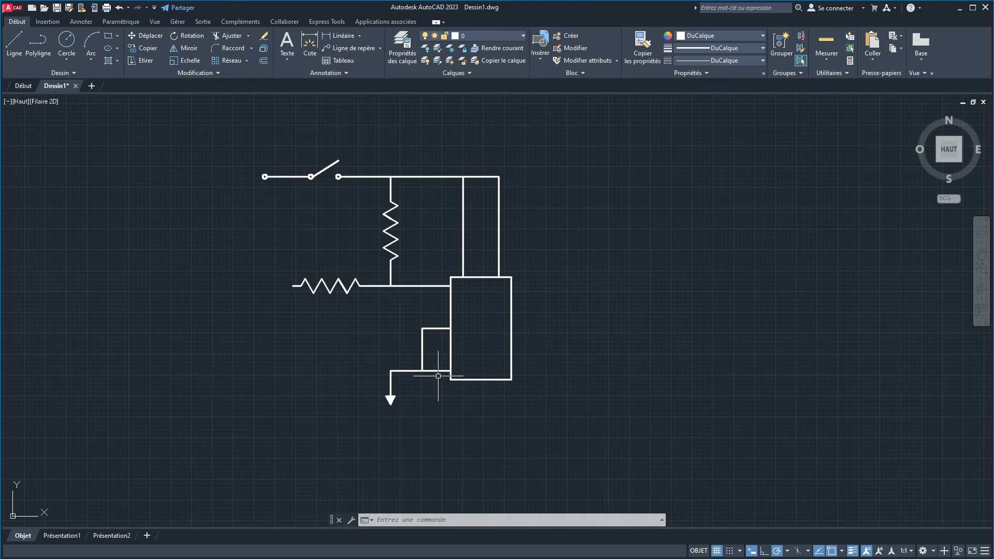
click(14, 44)
click(421, 371)
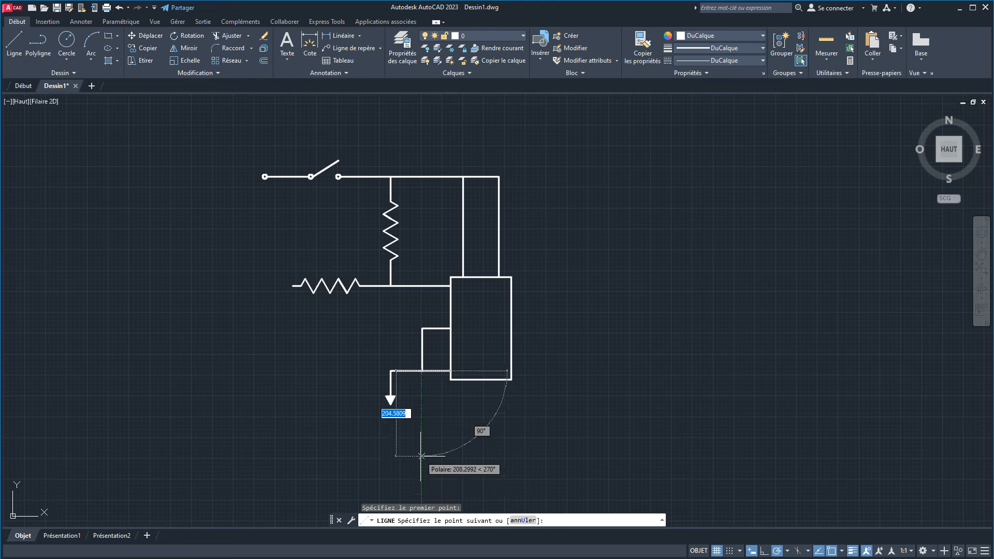
click(422, 429)
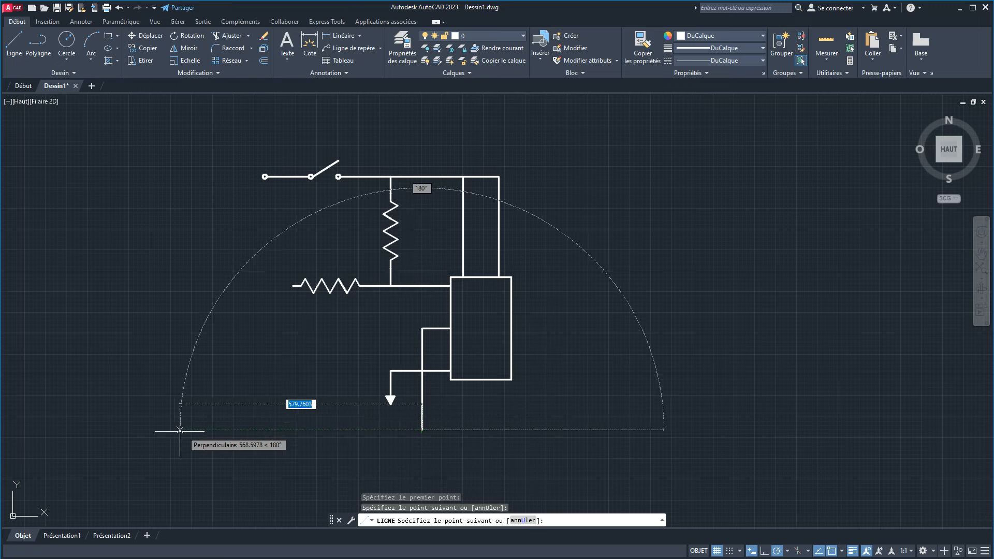
click(189, 430)
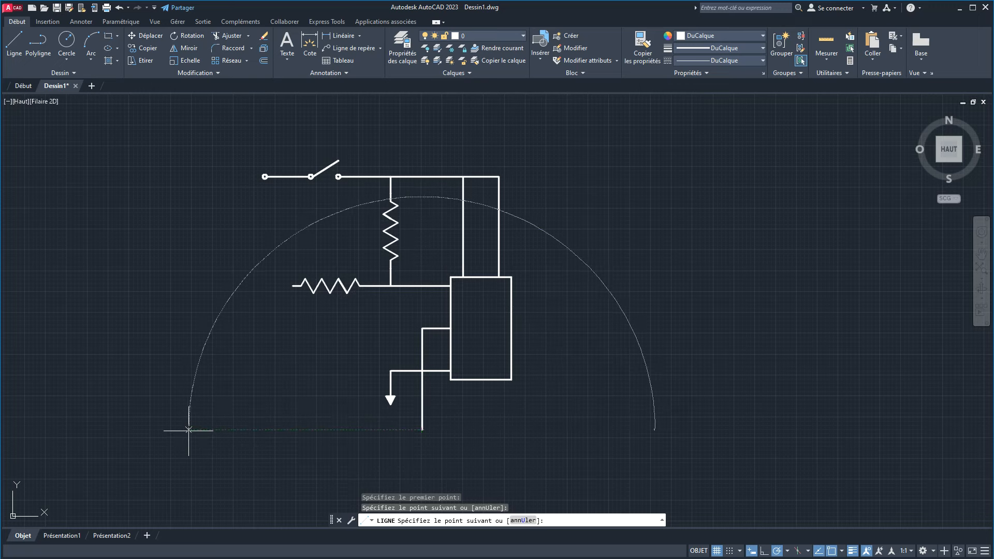
right_click(173, 337)
click(194, 344)
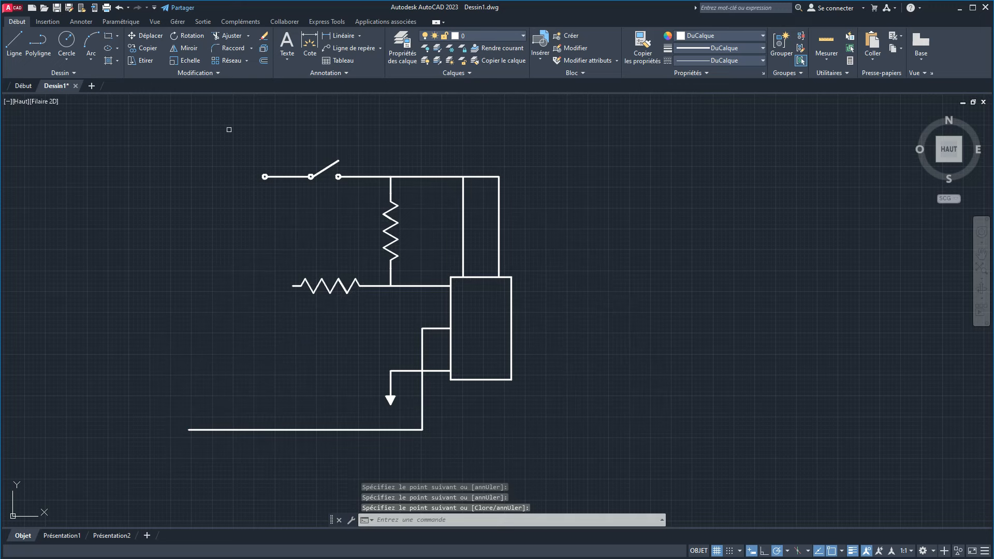
Step: Stretch the switch and its terminals horizontally to the left to lengthen the supply wire above the ground line
click(213, 128)
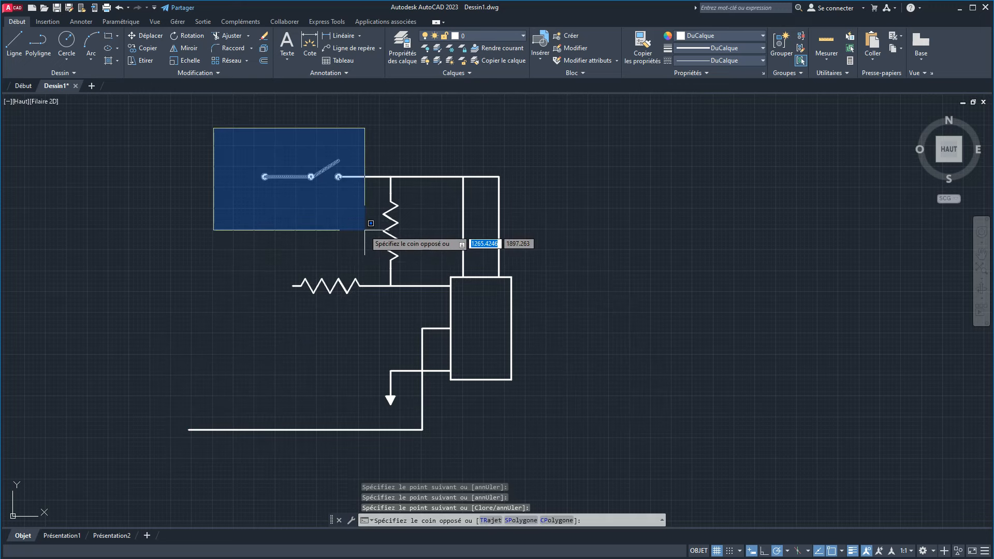
click(305, 228)
click(366, 212)
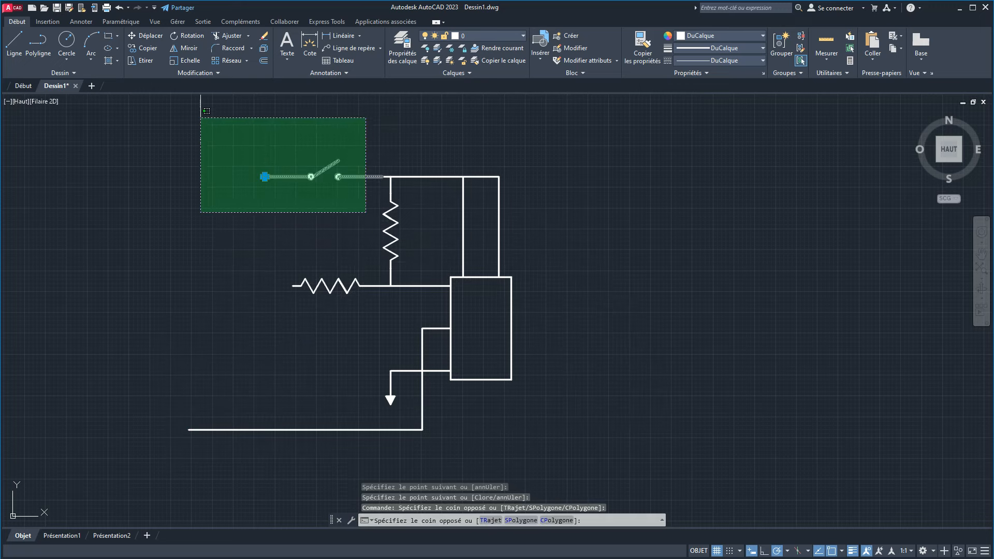
click(200, 117)
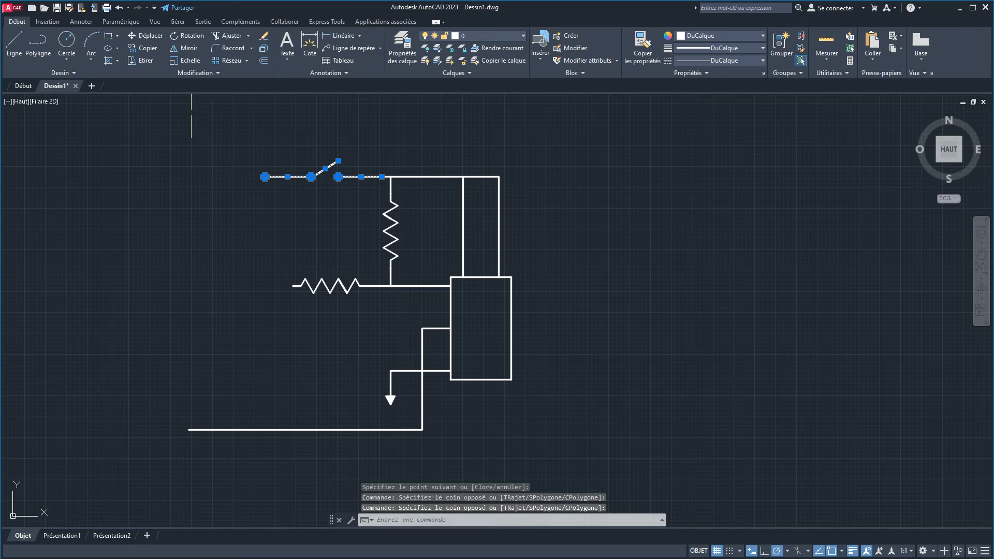
click(147, 62)
click(288, 195)
click(234, 195)
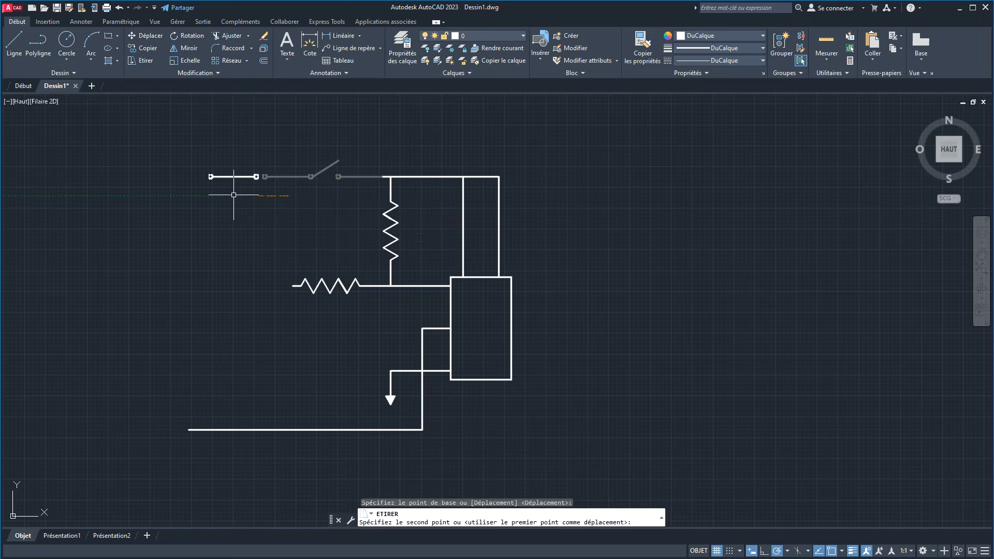
Step: Stretch the supply wire's left terminal horizontally so it lines up with the left end of the ground line
click(237, 222)
click(166, 150)
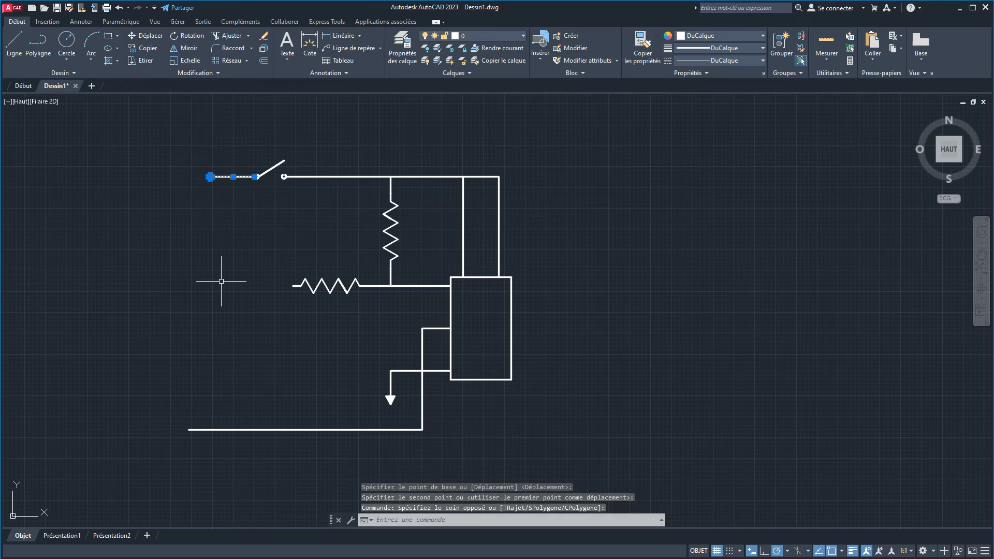
key(Return)
click(210, 177)
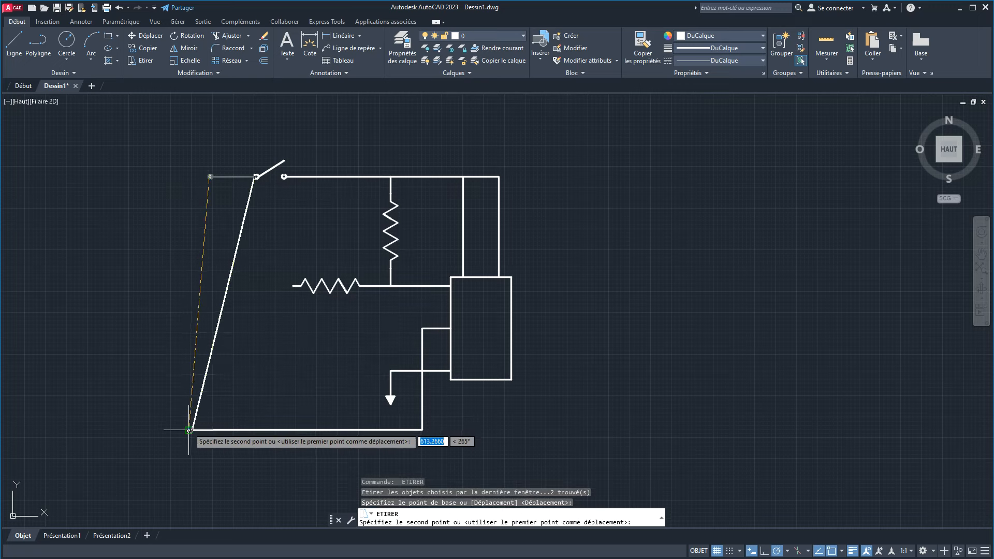
click(188, 176)
key(Escape)
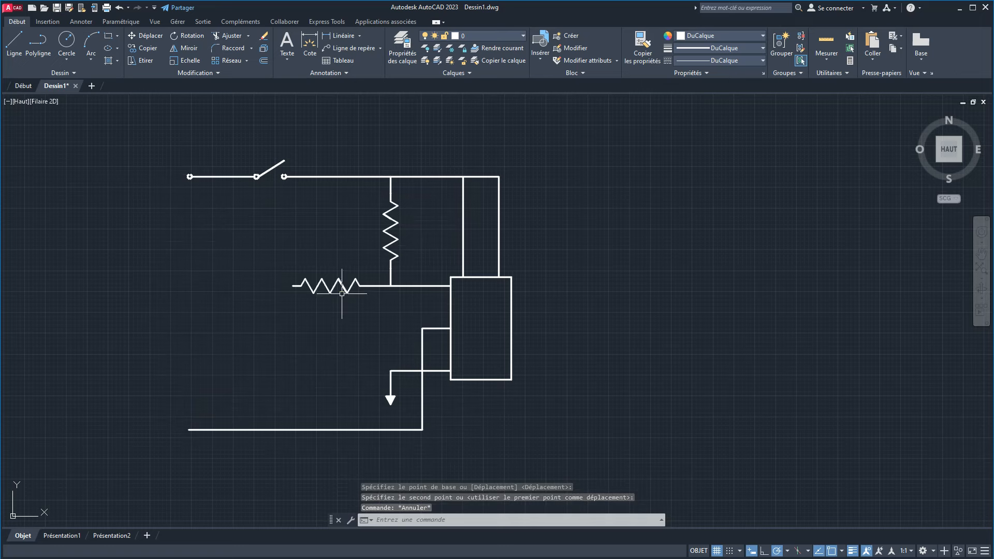
Step: Copy the supply wire's left terminal circle from its centre onto the left end of the ground line
scroll(222, 350, up, 2)
scroll(233, 336, down, 2)
click(166, 152)
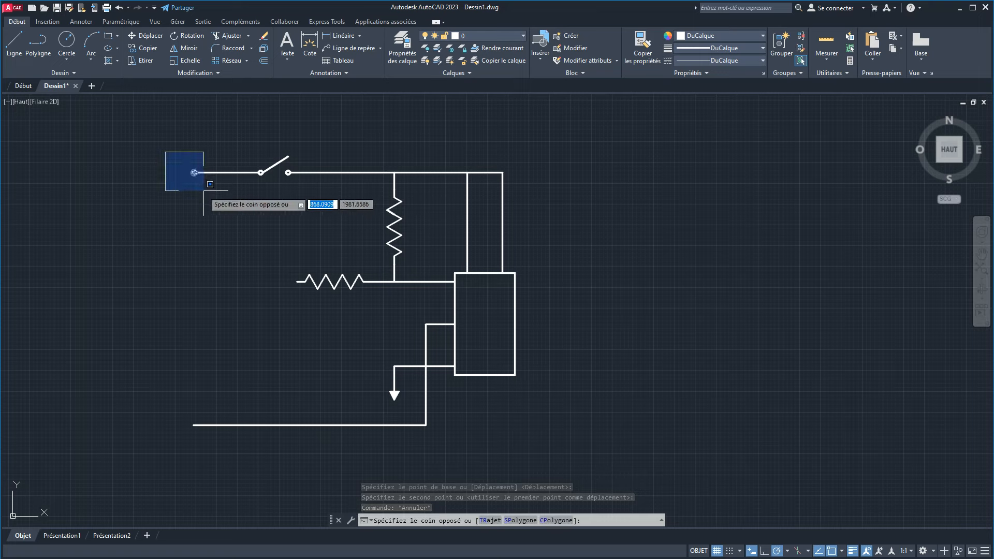
click(209, 207)
click(148, 47)
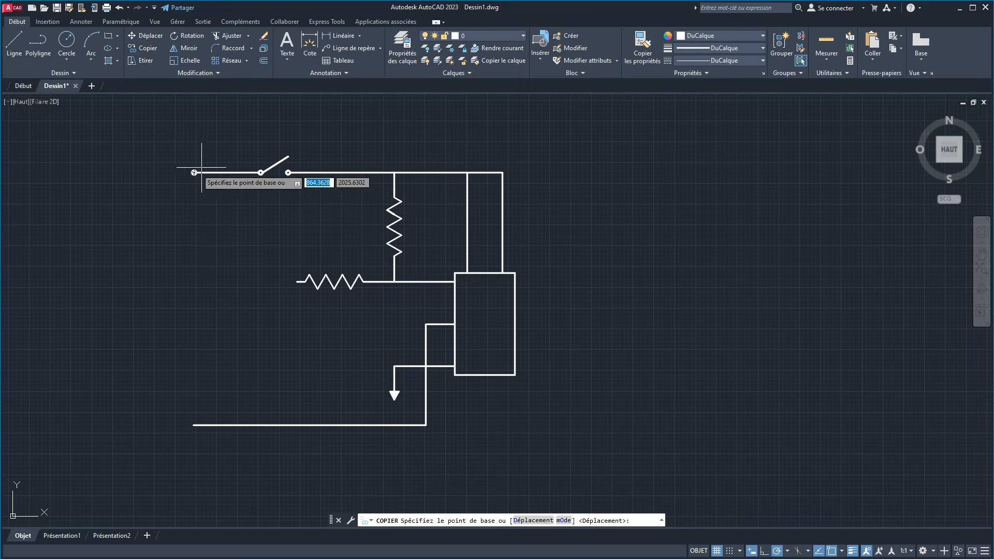
scroll(195, 173, up, 4)
click(196, 177)
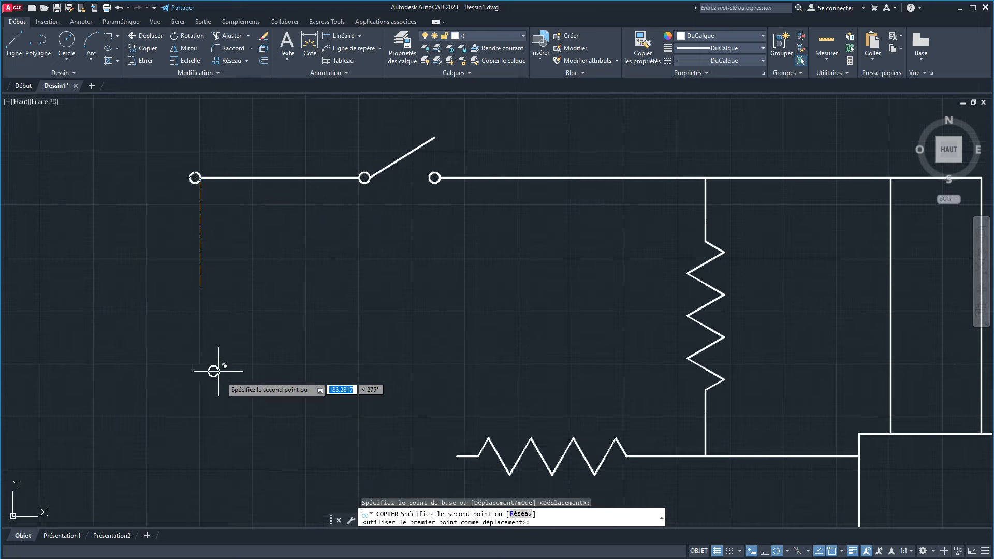
scroll(217, 378, down, 4)
middle_drag(221, 381, 210, 239)
scroll(211, 415, up, 4)
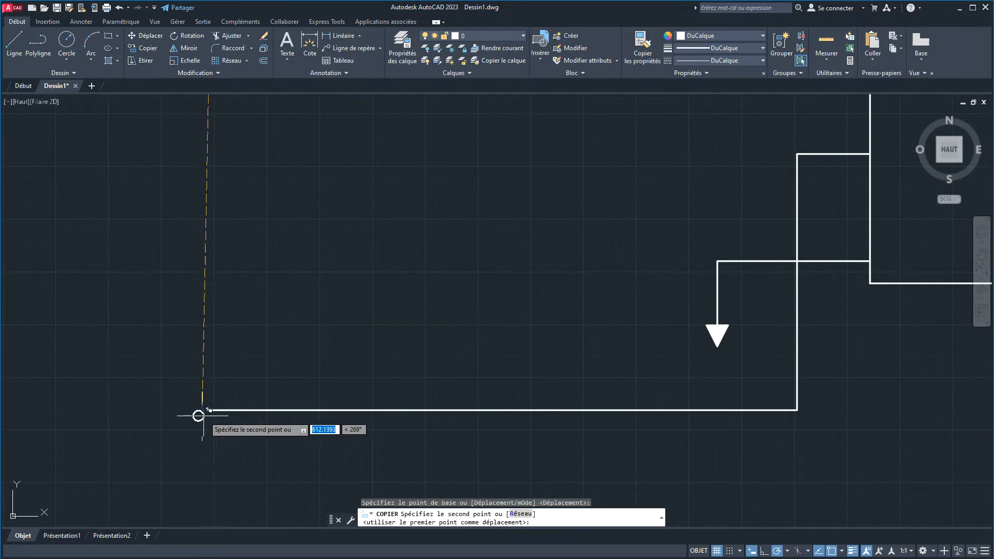
click(211, 409)
right_click(239, 434)
click(260, 442)
Step: Trim the piece of the ground line that lies inside the new terminal circle
scroll(215, 416, up, 3)
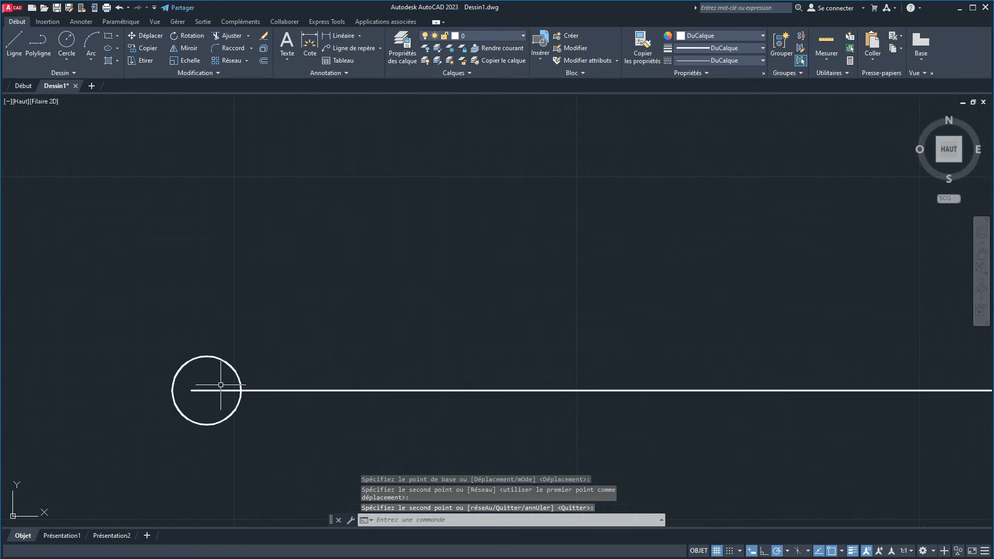
click(228, 36)
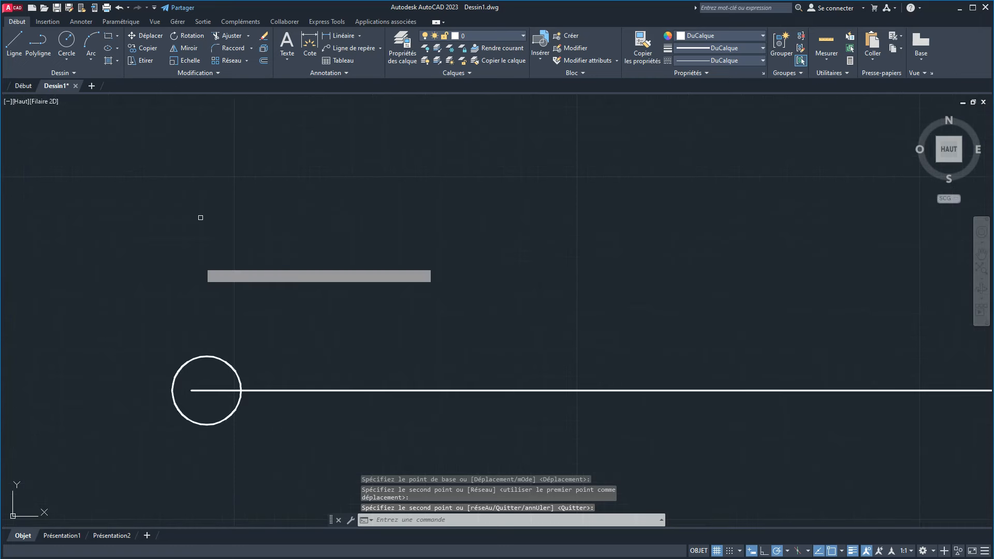
click(204, 391)
right_click(257, 327)
click(282, 333)
scroll(249, 348, down, 7)
middle_drag(289, 319, 185, 354)
scroll(239, 328, up, 1)
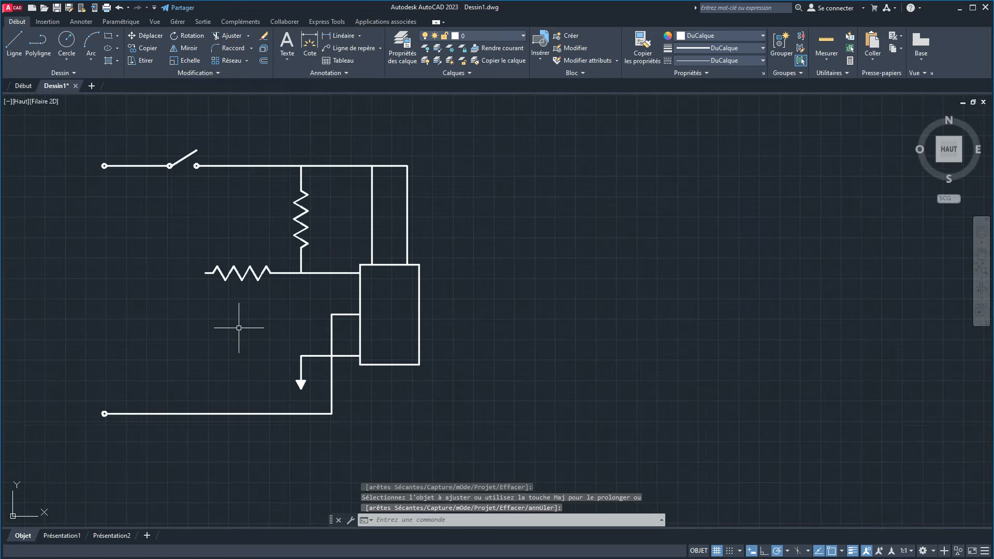
scroll(346, 343, up, 2)
scroll(344, 339, down, 2)
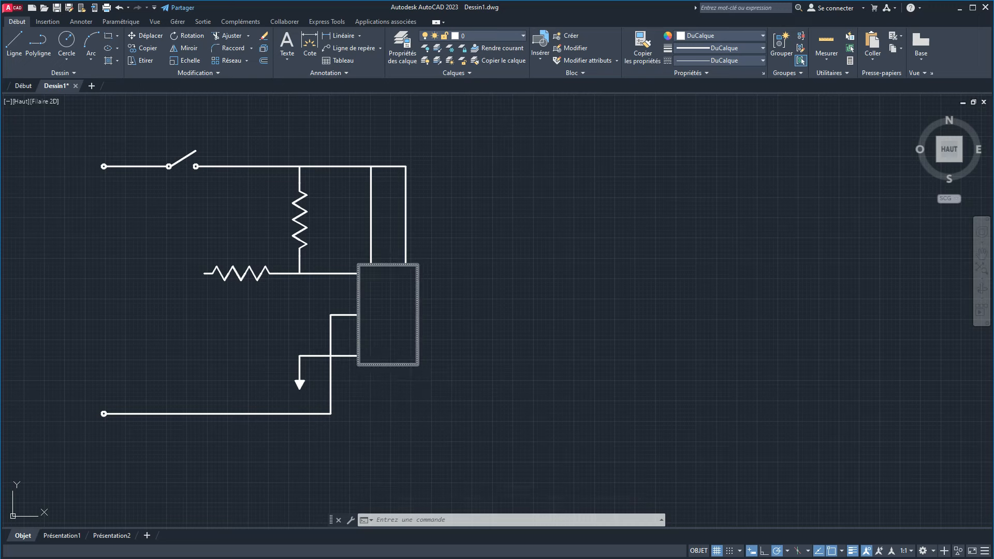
Step: Check the reference image and draw a wire from the chip's lower edge, in line with its left upper wire, down and left to the ground line's corner
middle_drag(476, 370, 672, 364)
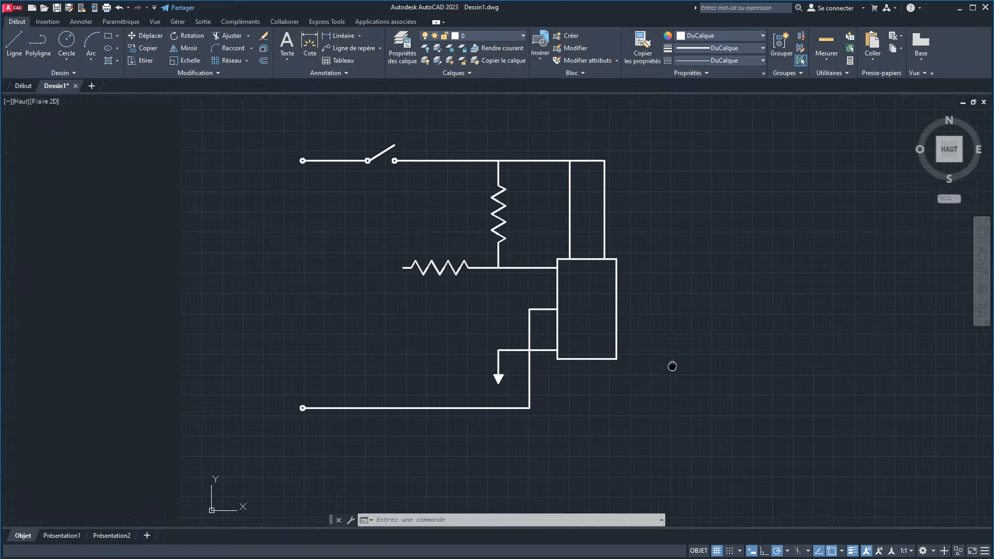
key(alt+Tab)
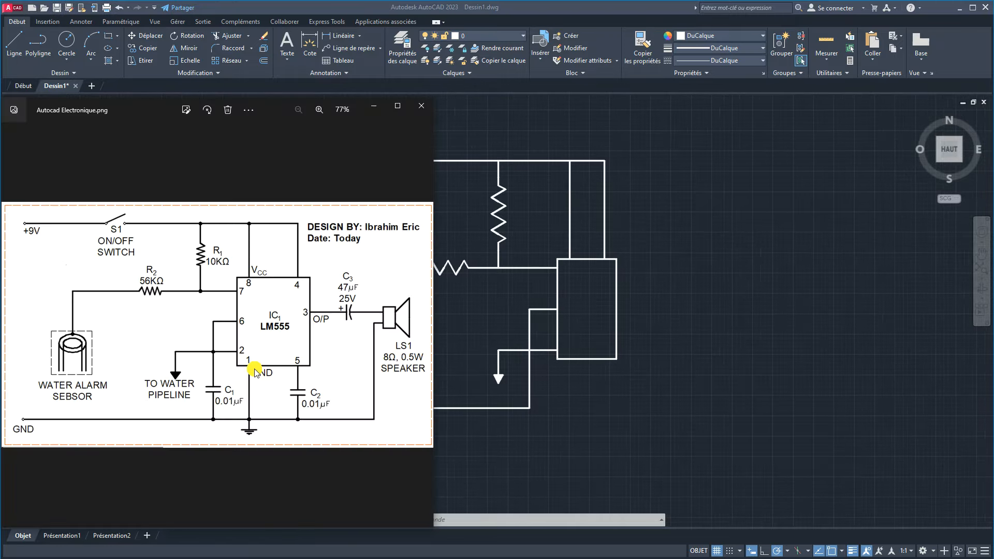
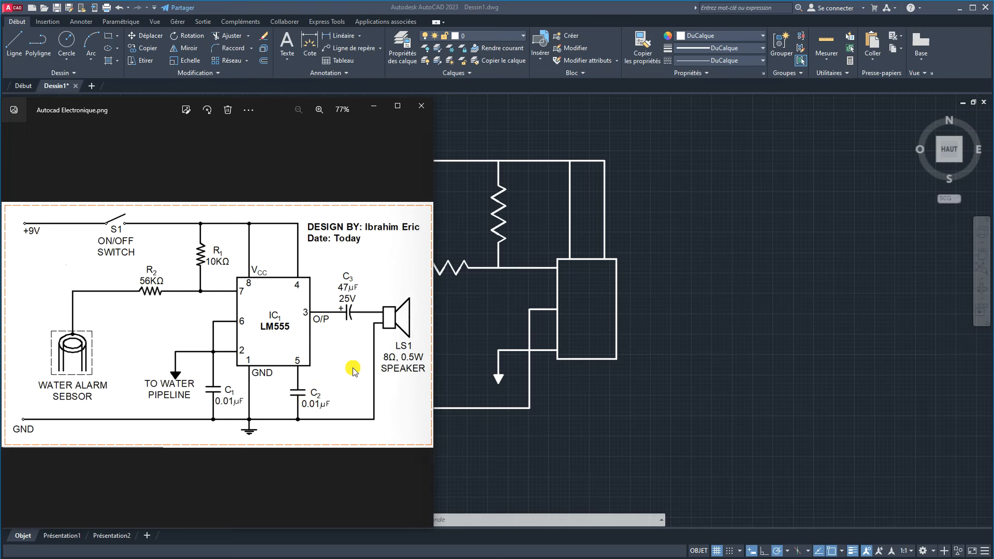
click(16, 42)
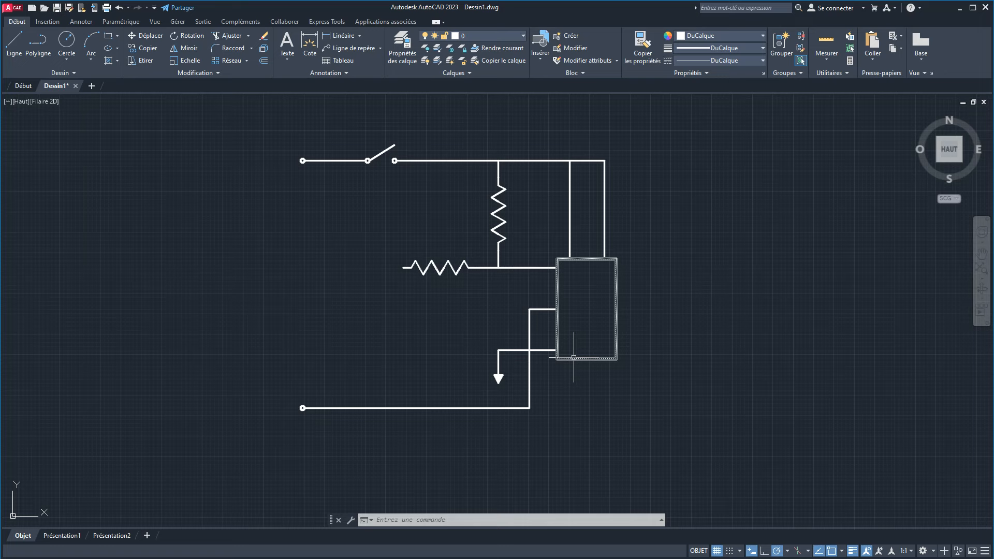
scroll(587, 316, up, 4)
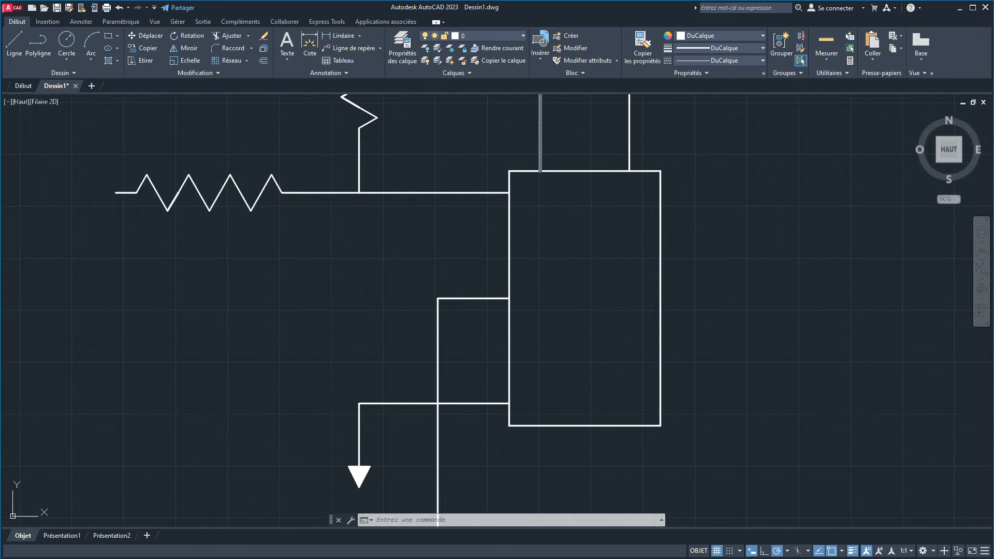
click(14, 42)
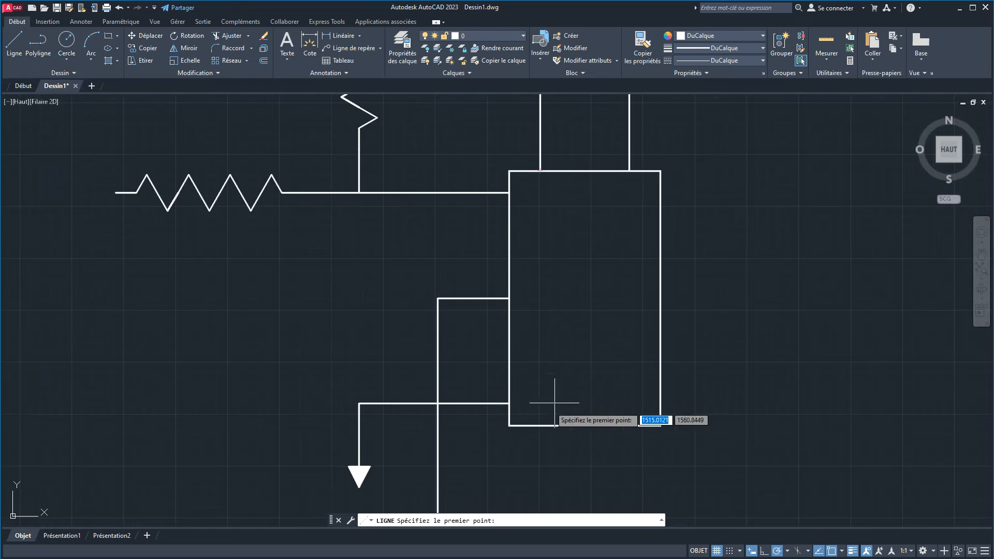
click(540, 425)
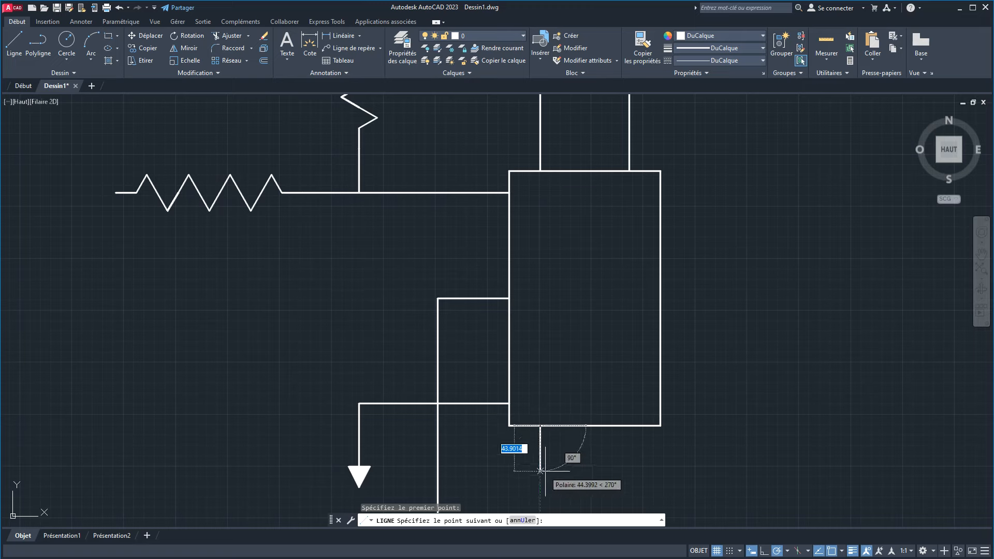
scroll(540, 470, down, 3)
middle_drag(533, 450, 525, 337)
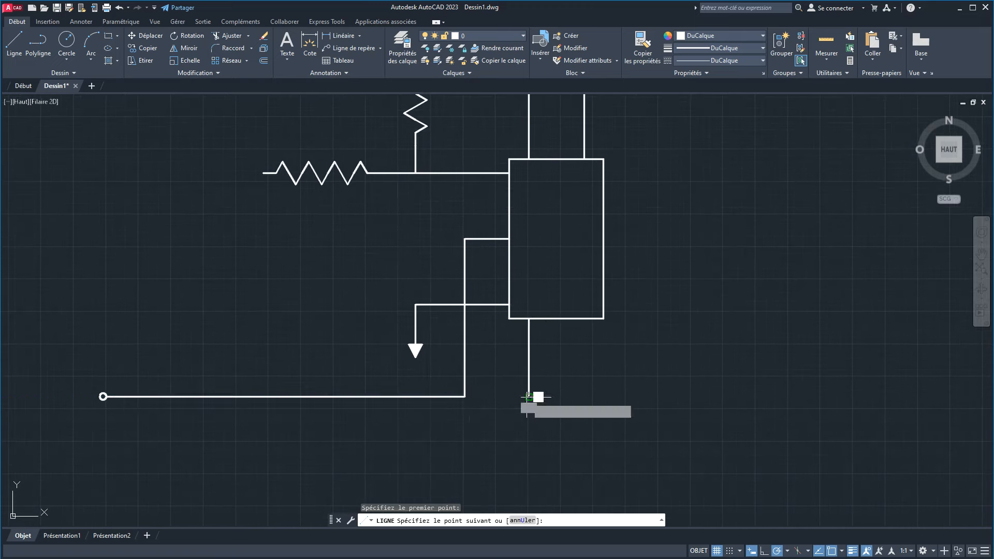
click(528, 397)
click(464, 397)
right_click(575, 429)
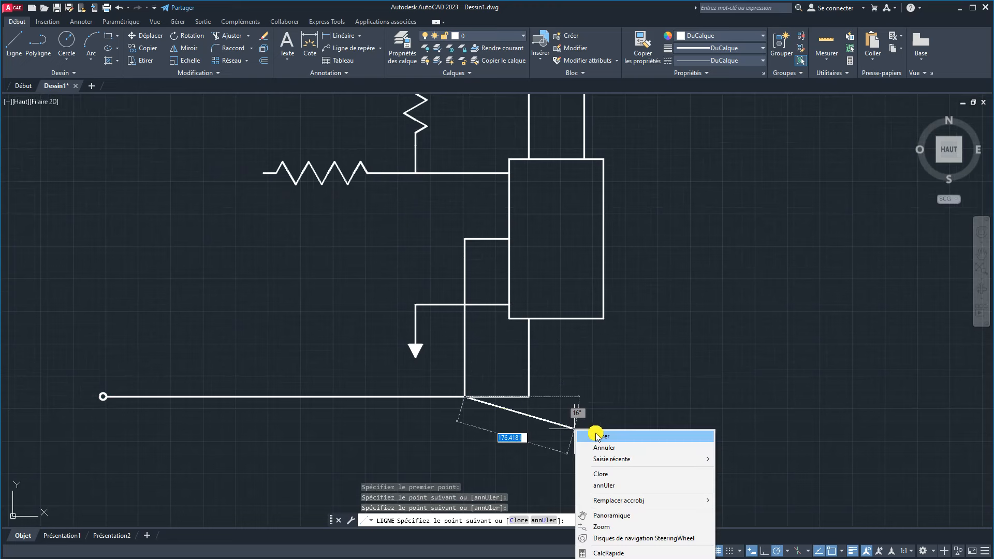
click(595, 436)
Step: Extend the ground line right in line with the chip's right upper wire, and from there up to the chip's lower edge
right_click(587, 390)
click(617, 395)
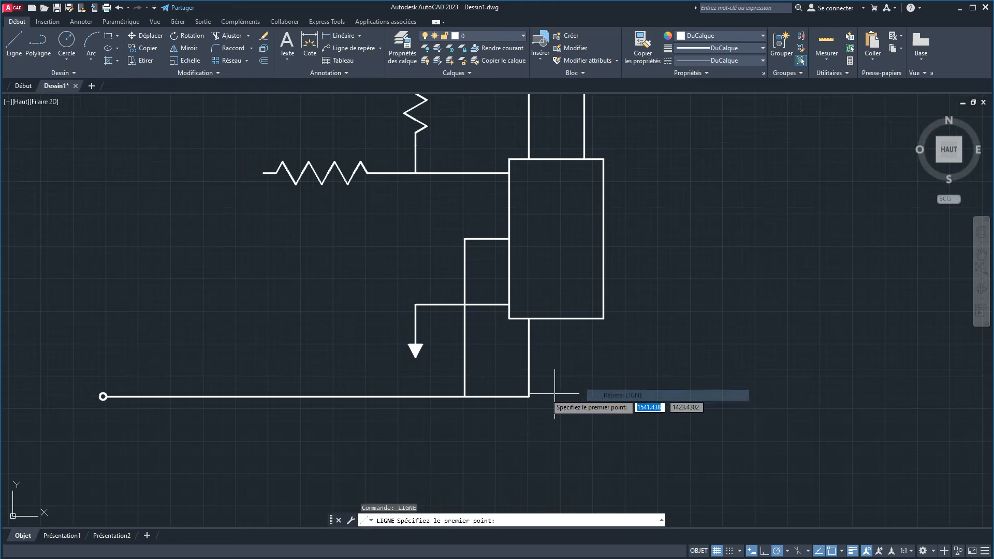
click(528, 396)
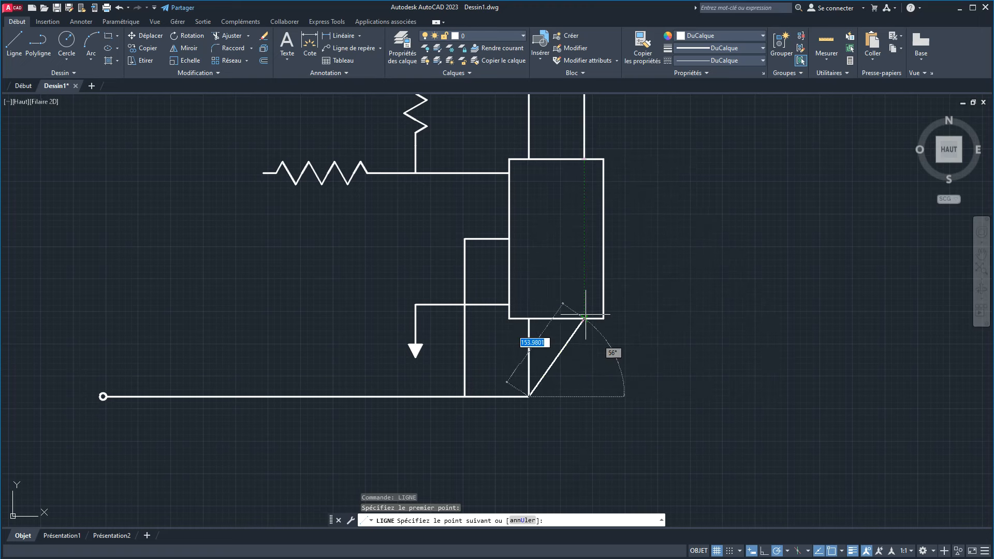
click(583, 396)
click(583, 318)
right_click(672, 335)
click(681, 333)
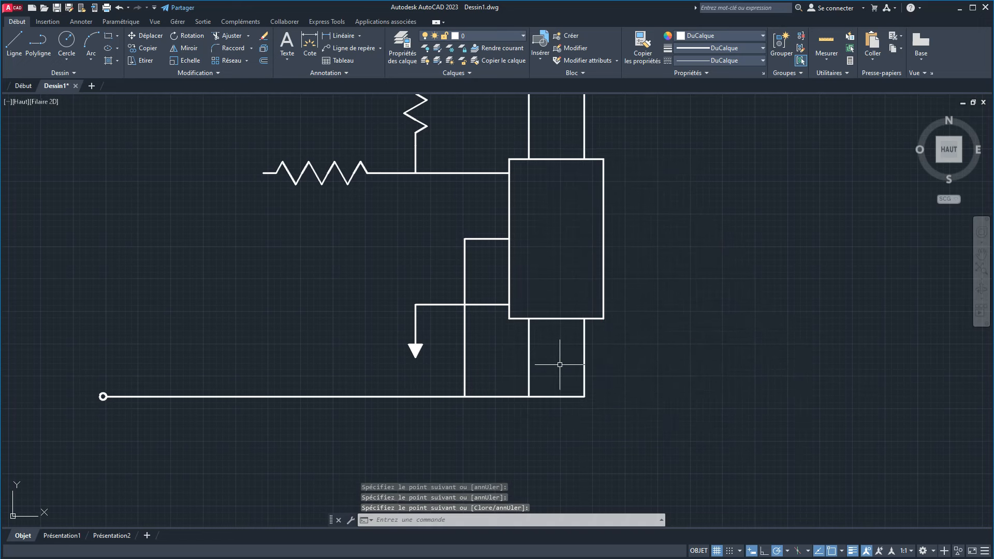
Step: Draw a 30 mm horizontal line as a capacitor plate in the free space left of the chip's lower left wire
scroll(522, 365, up, 2)
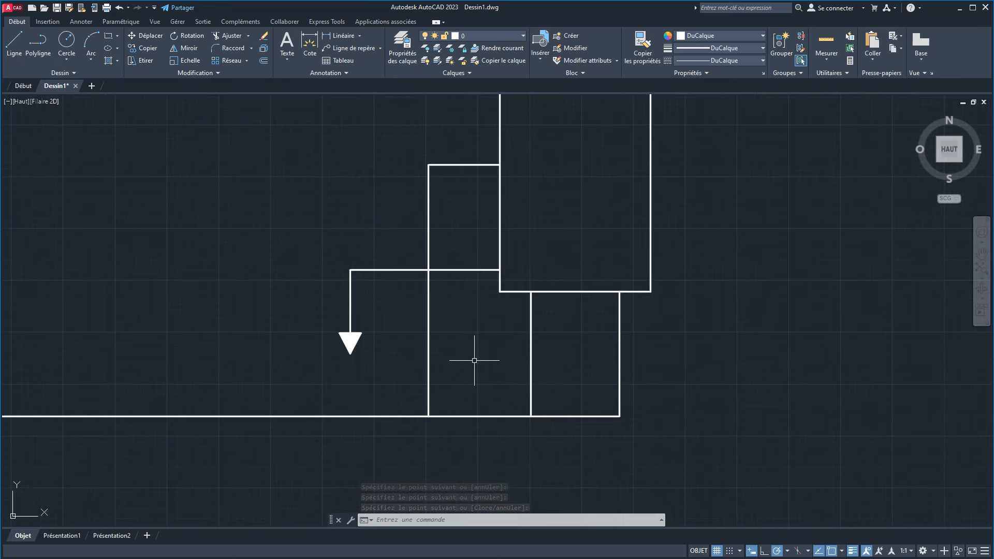
right_click(475, 361)
click(506, 367)
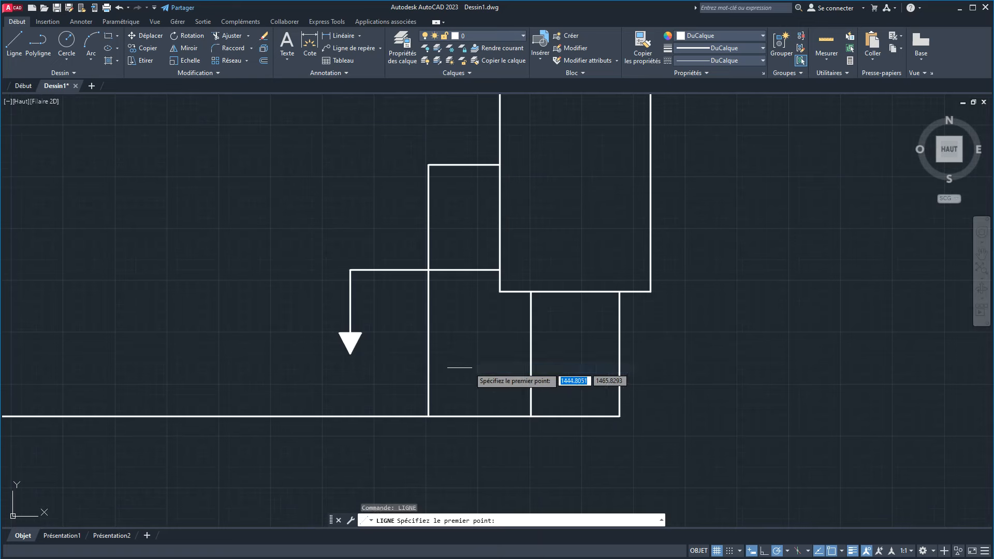
click(453, 354)
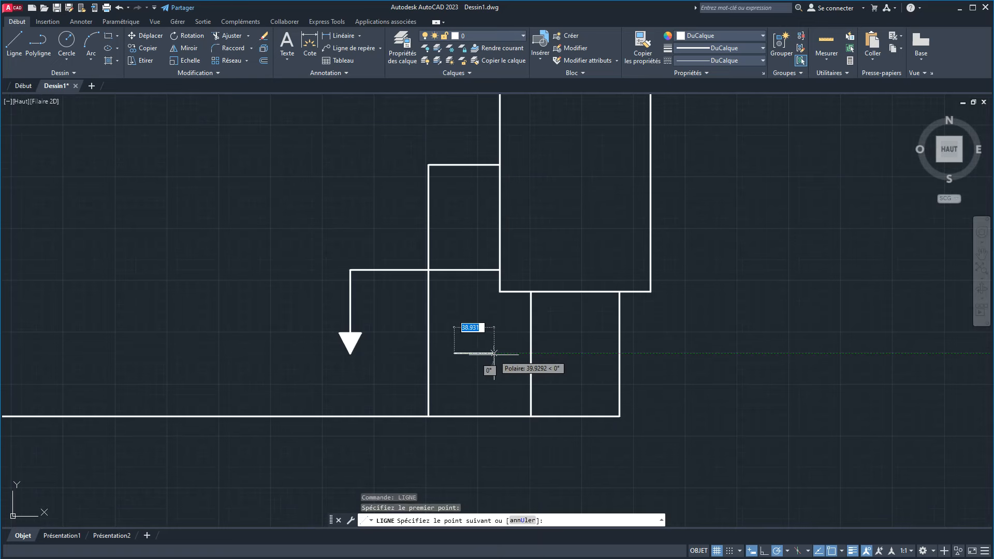
scroll(492, 353, up, 2)
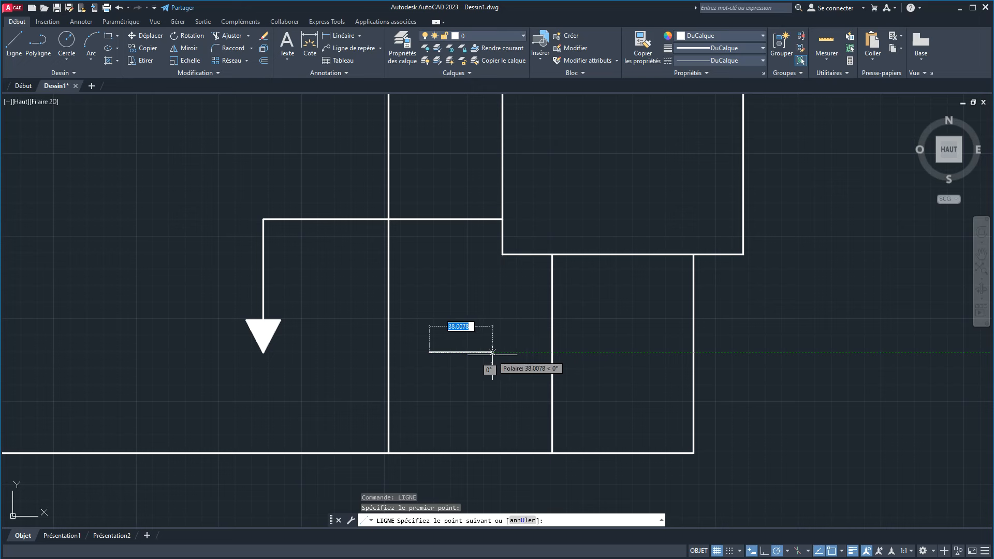
text(30)
key(Return)
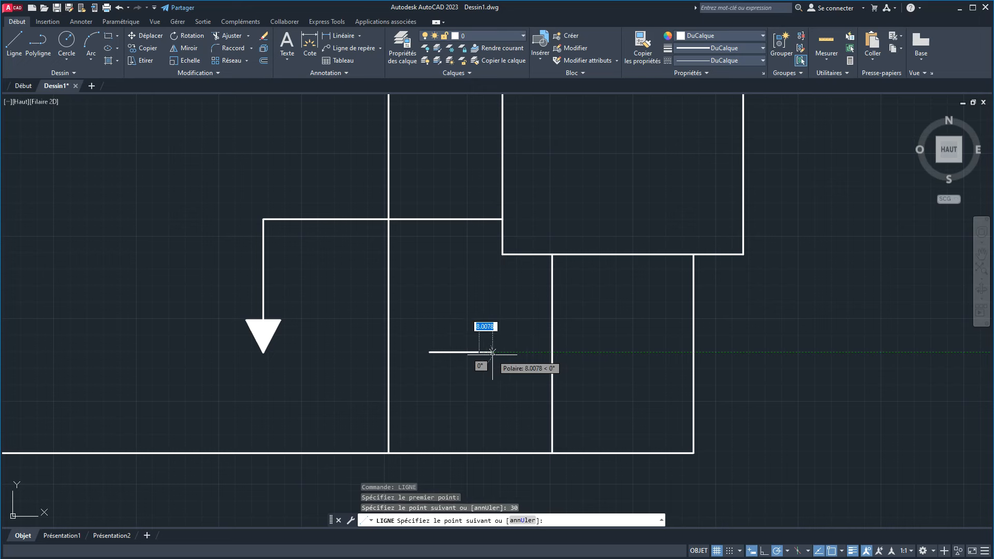
key(Return)
Step: Copy the 30 mm plate line a short distance straight up to form the capacitor's second plate
scroll(456, 368, up, 2)
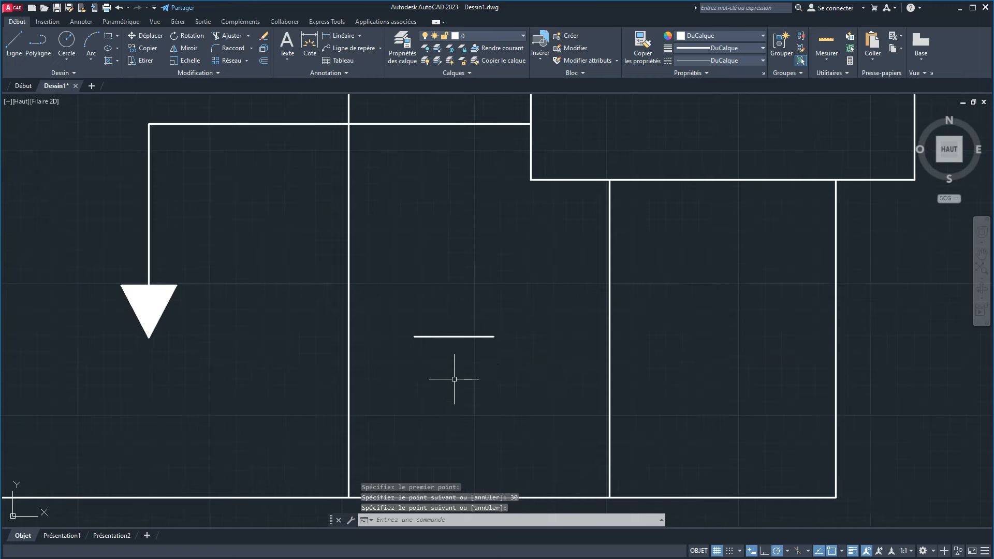
click(521, 379)
click(375, 276)
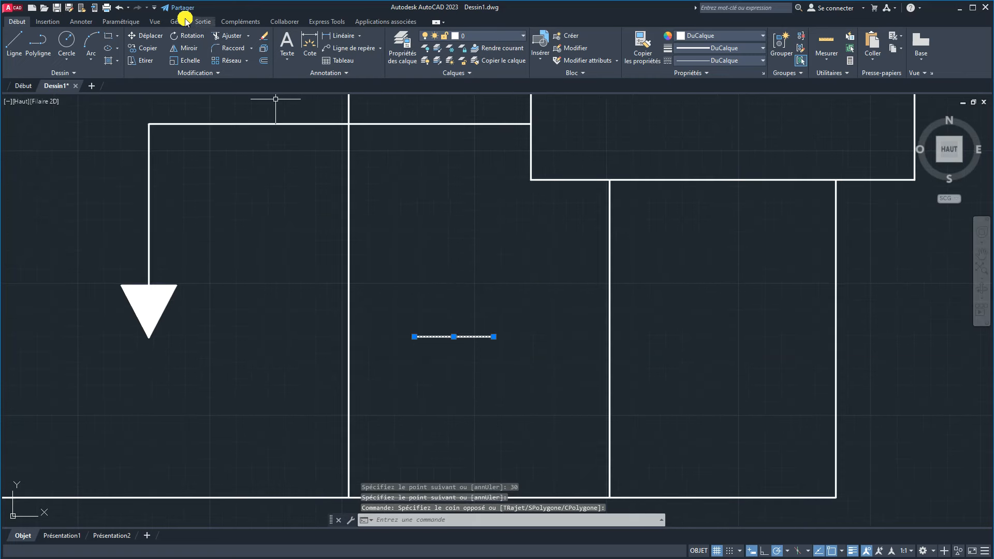
click(148, 48)
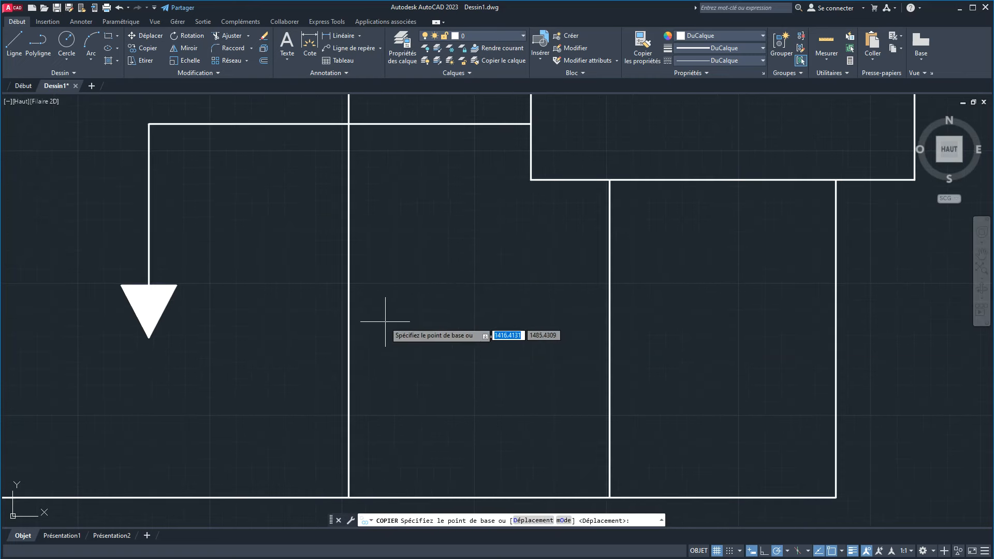
click(414, 337)
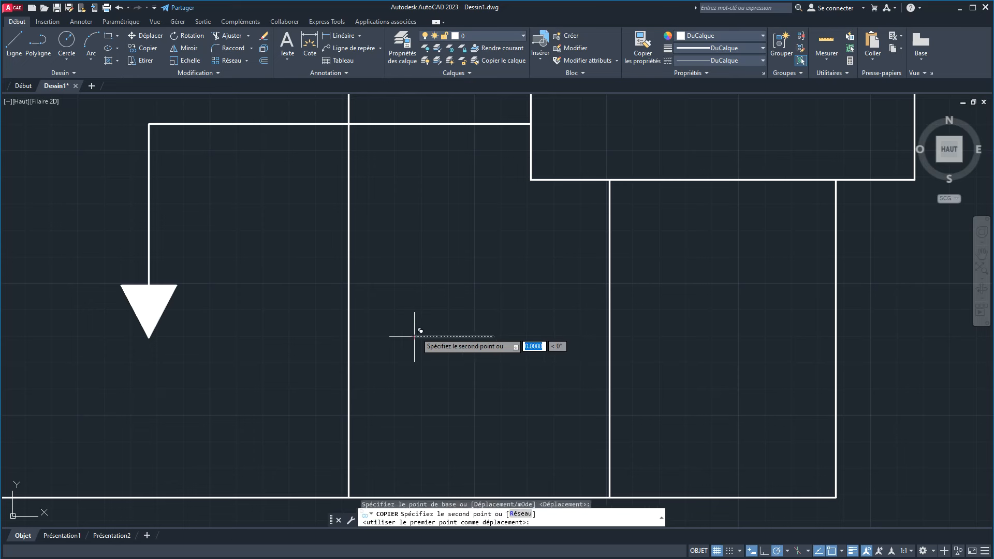
click(414, 305)
right_click(490, 384)
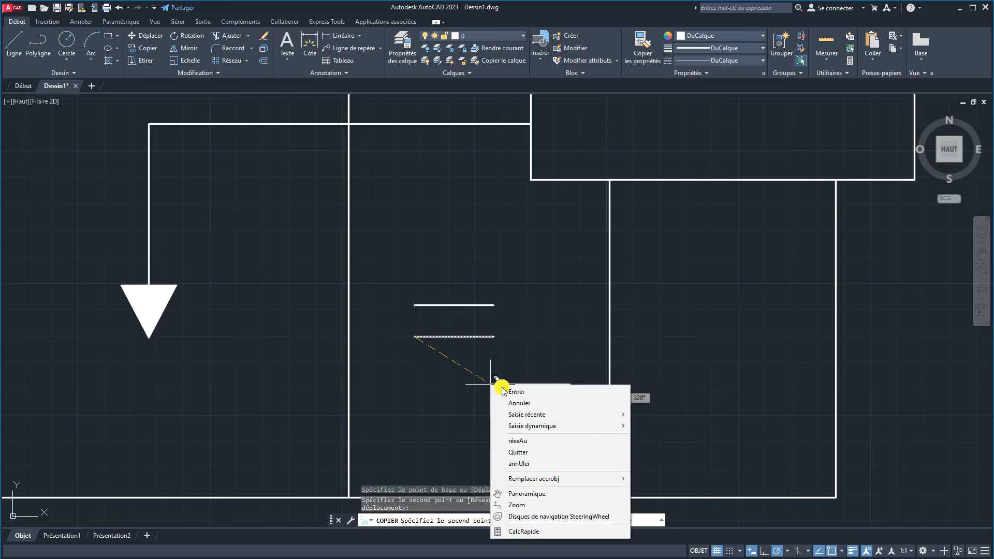
click(520, 394)
Step: Convert the two capacitor plate lines into a block named Cap15, with its base point centred midway between the plates
click(551, 399)
click(395, 277)
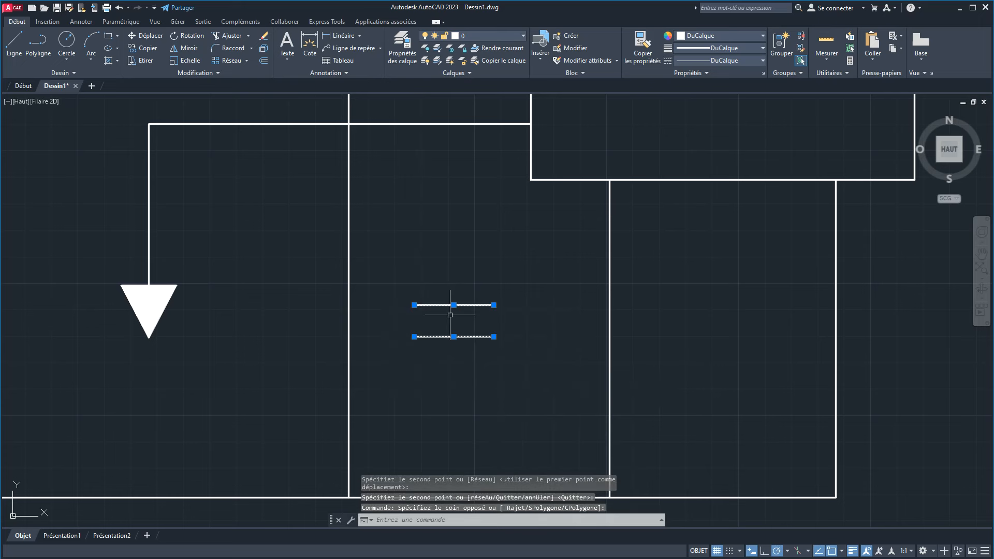
scroll(451, 316, down, 4)
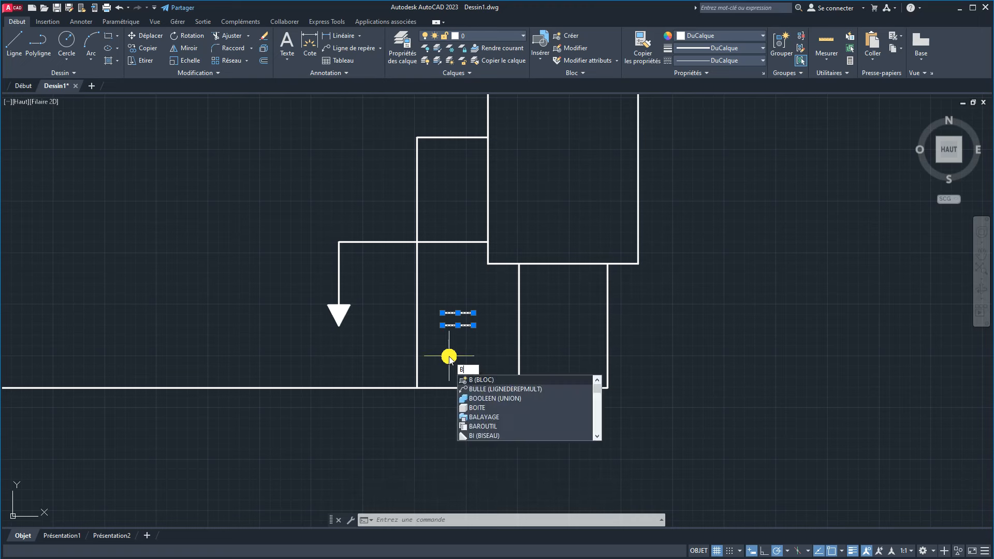
key(Return)
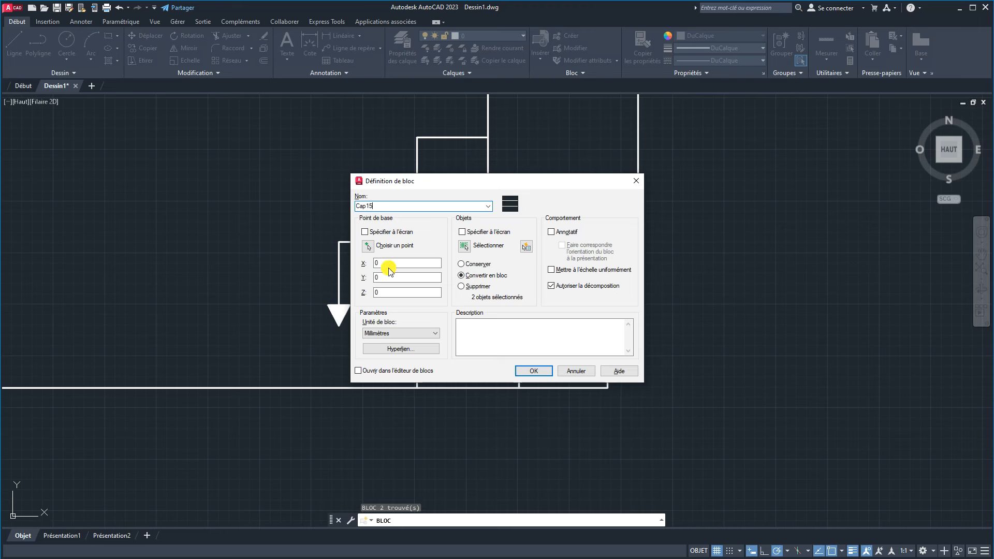
click(367, 246)
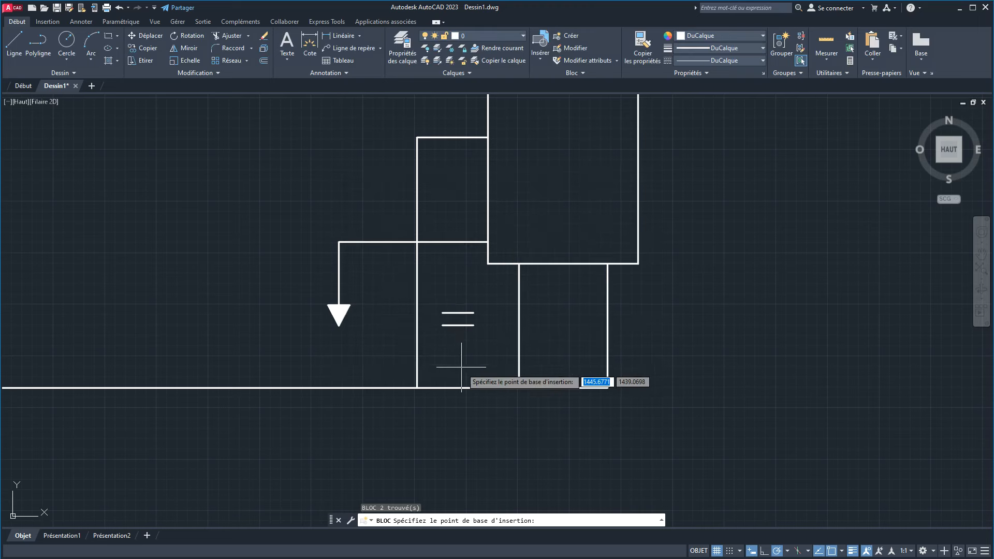
scroll(456, 313, up, 1)
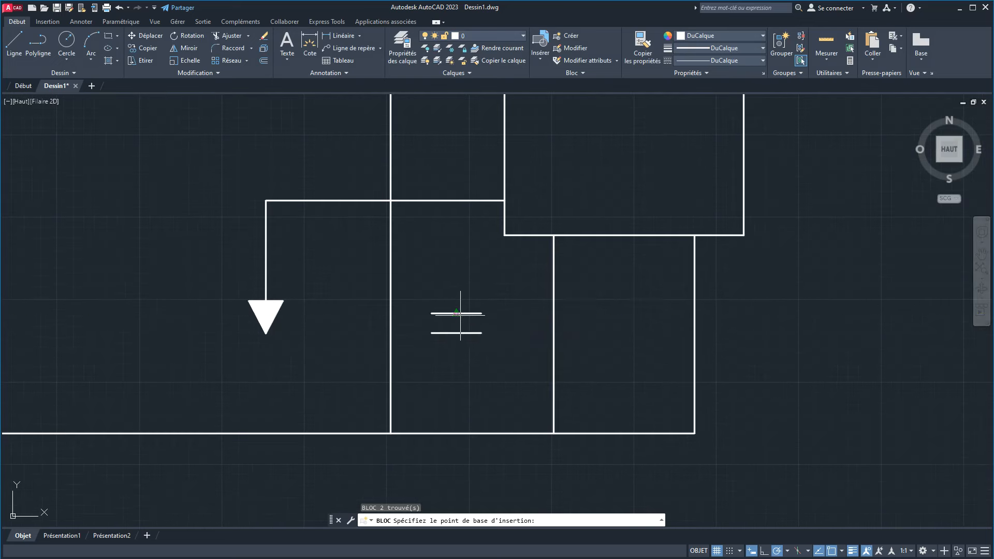
scroll(456, 313, up, 3)
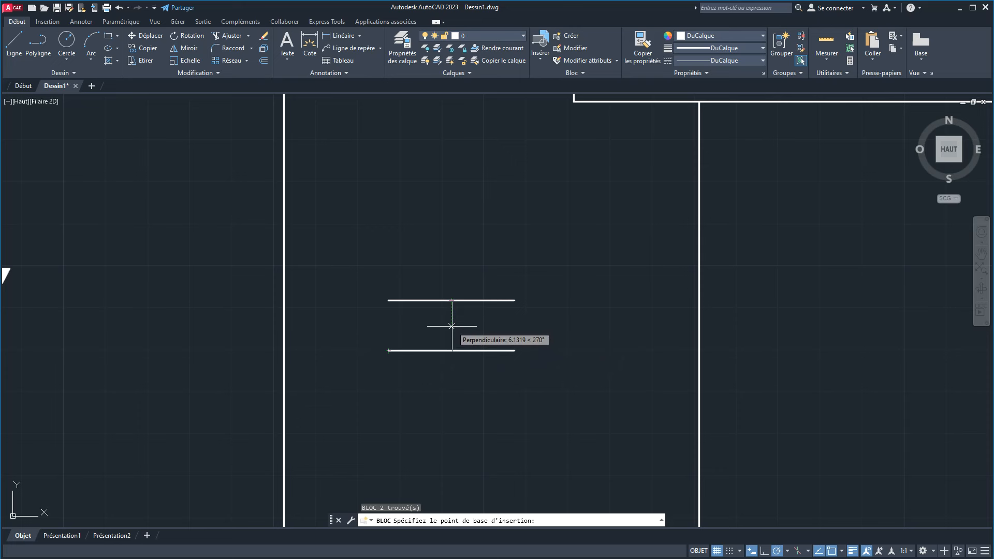
click(452, 326)
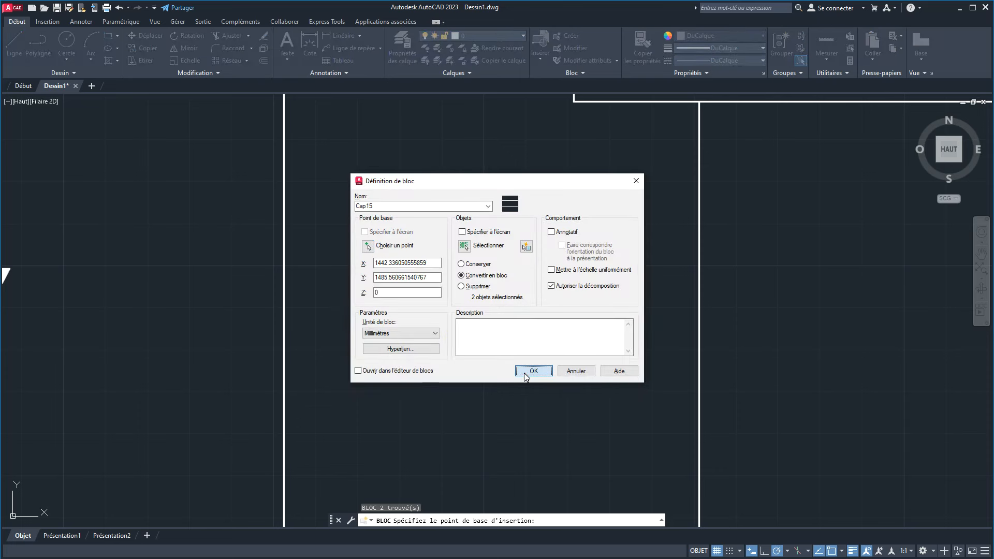
click(533, 371)
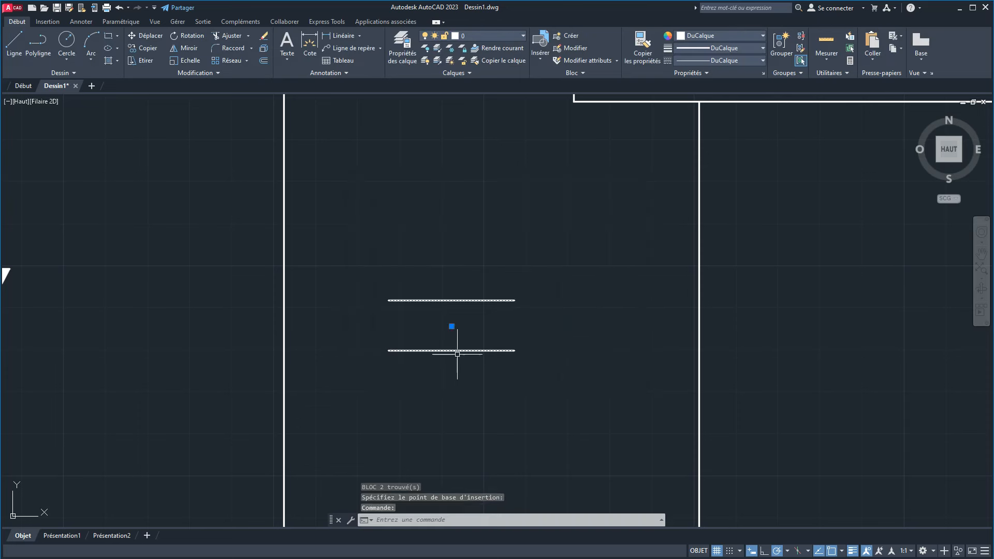
Step: Copy the Cap15 block from its base point onto the vertical wire left of the chip and the chip's lower right wire
click(142, 47)
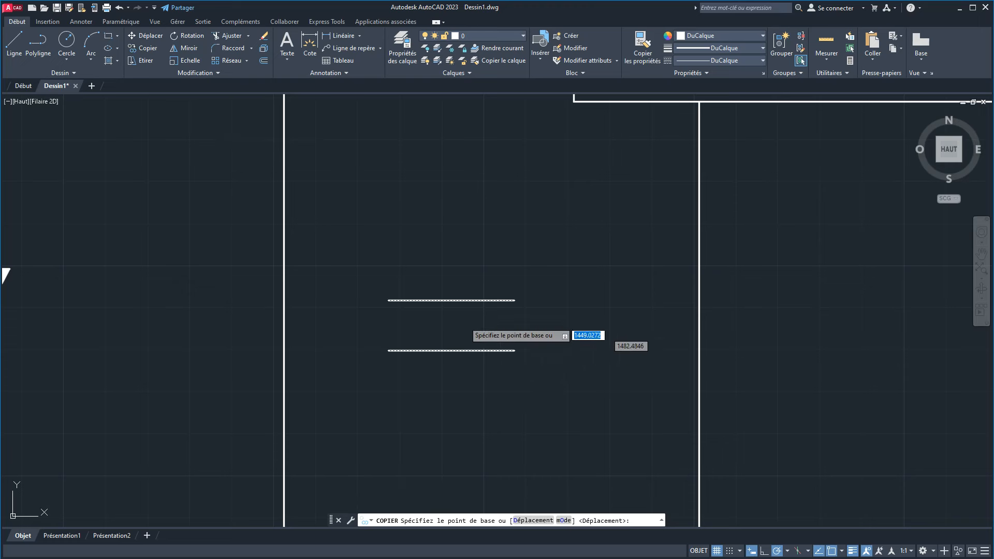
click(451, 325)
scroll(352, 326, down, 4)
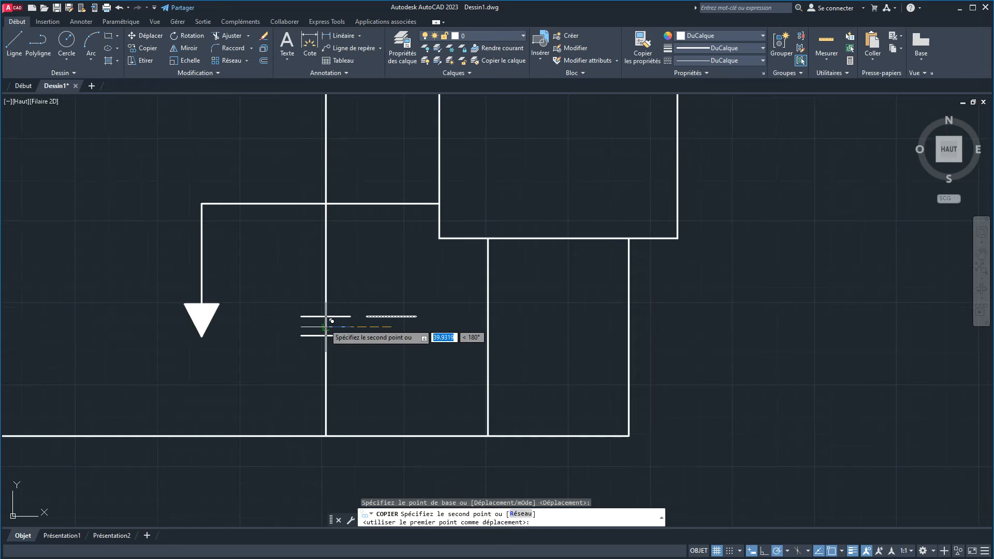
click(326, 326)
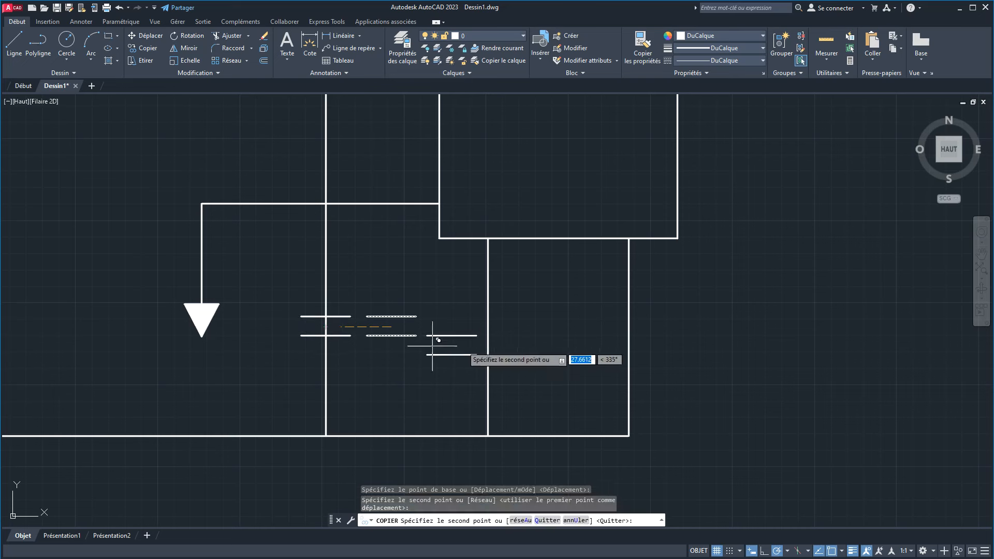
click(628, 326)
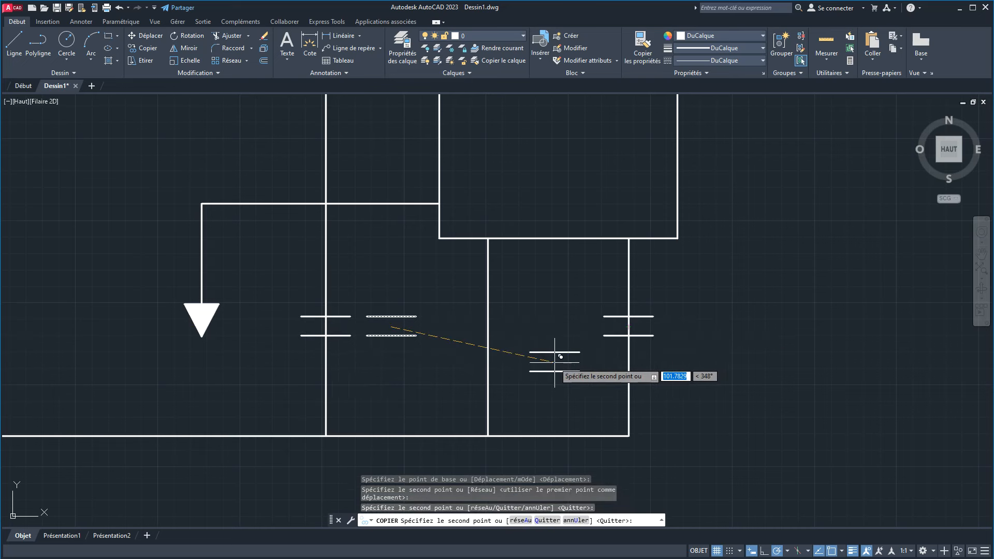
right_click(554, 363)
click(576, 371)
Step: Erase the original capacitor block left in the free space between the wires
click(439, 377)
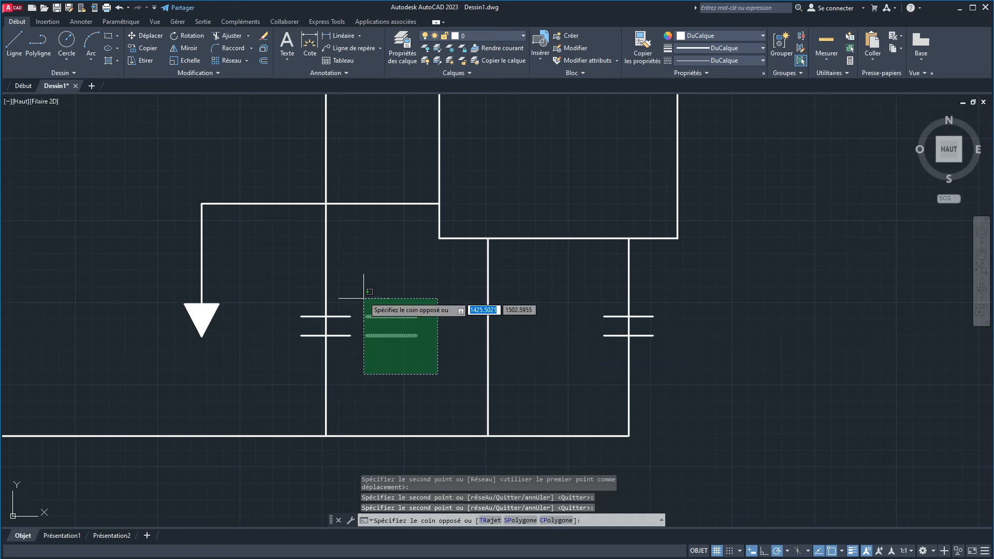
click(370, 303)
click(263, 35)
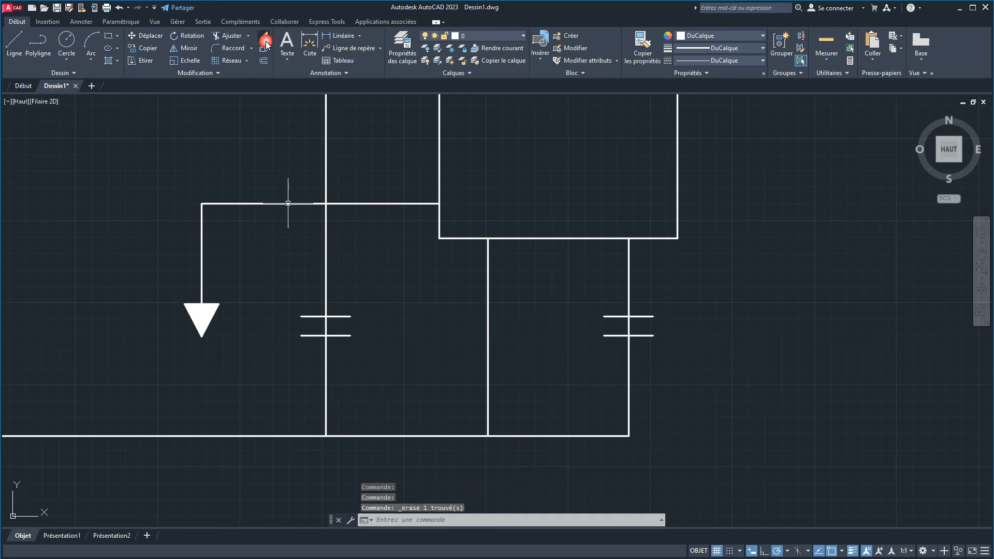
Step: Try to erase the wire portion between the left capacitor's plates
scroll(337, 336, up, 2)
scroll(336, 335, up, 2)
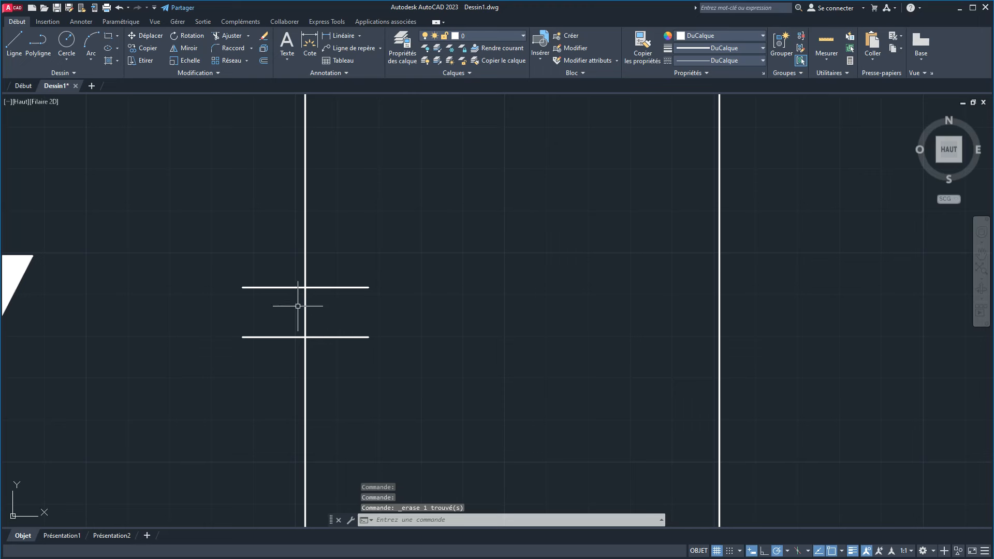
click(261, 35)
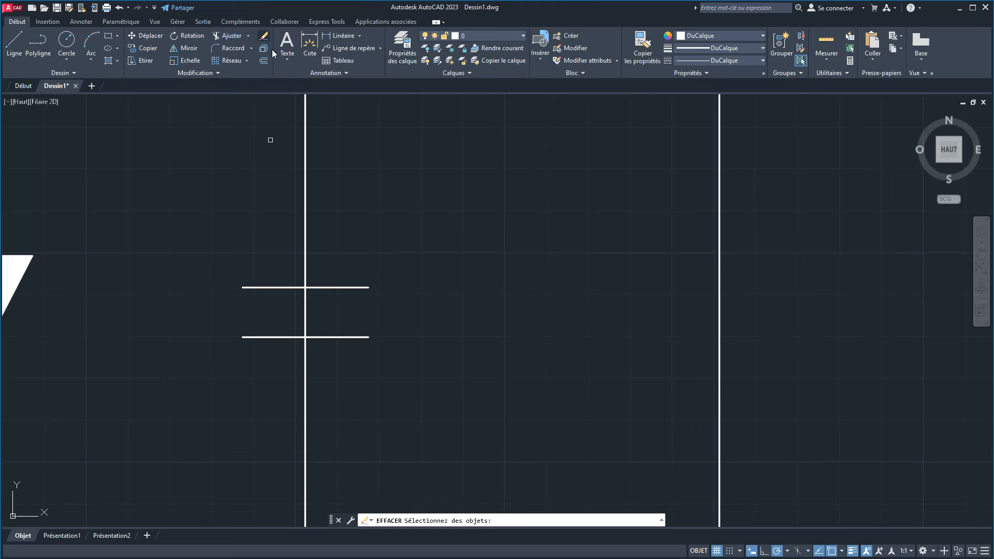
click(348, 305)
click(274, 309)
key(Return)
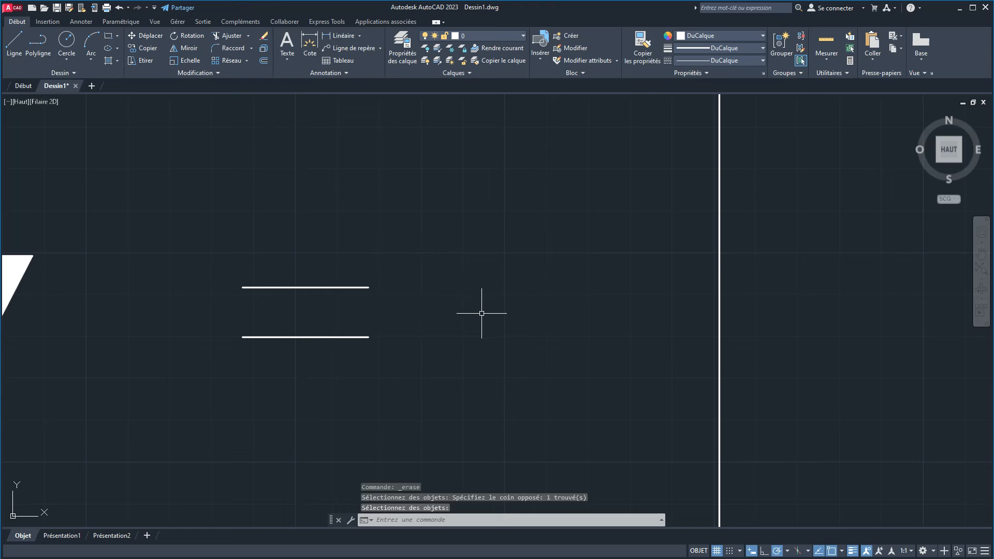
key(ctrl+z)
Step: Trim the wire portions between the plates of the left and right capacitors
click(232, 35)
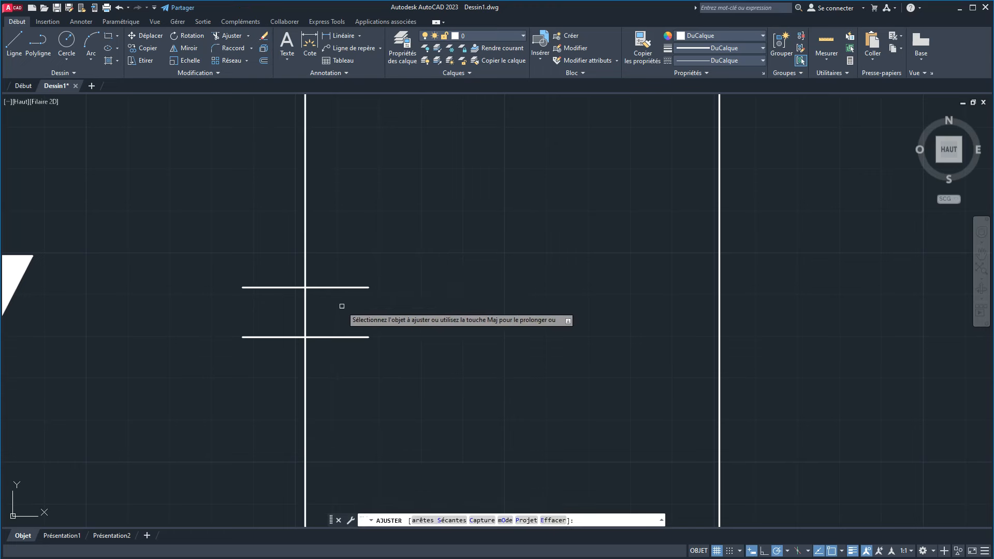
click(305, 310)
scroll(477, 322, down, 5)
middle_drag(493, 316, 160, 315)
scroll(290, 313, up, 3)
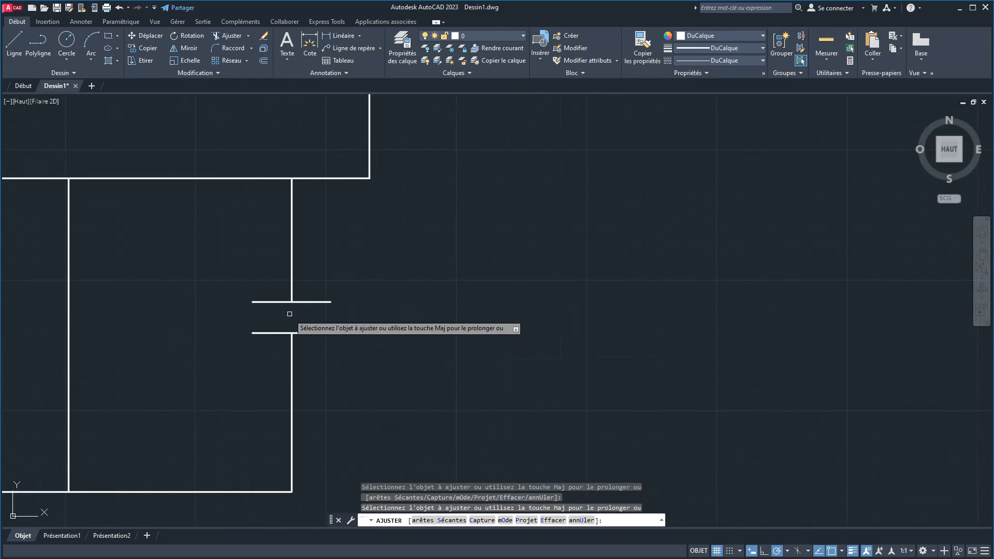
right_click(400, 309)
click(411, 317)
Step: Open the Resistance block of the vertical resistor for editing in the block editor
scroll(340, 322, down, 2)
scroll(340, 322, down, 4)
mouse_move(288, 291)
middle_down()
mouse_move(468, 291)
mouse_move(497, 372)
mouse_move(468, 335)
middle_up()
scroll(468, 332, down, 2)
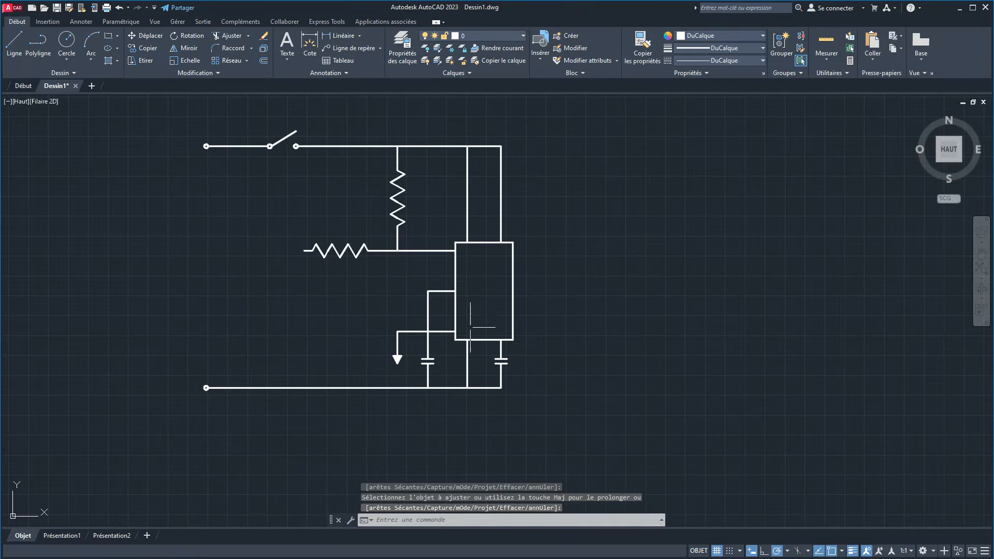
scroll(444, 214, up, 2)
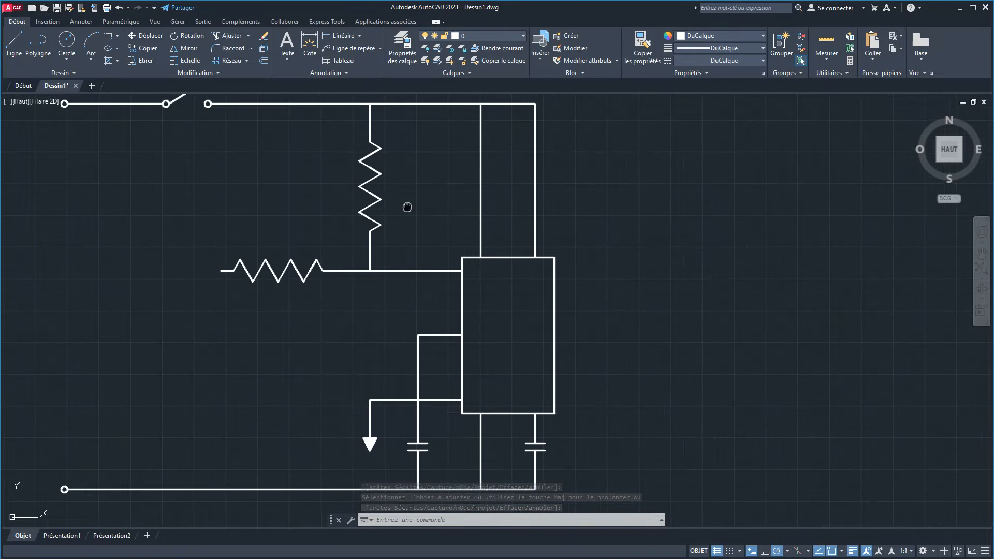
middle_drag(376, 190, 368, 227)
click(367, 203)
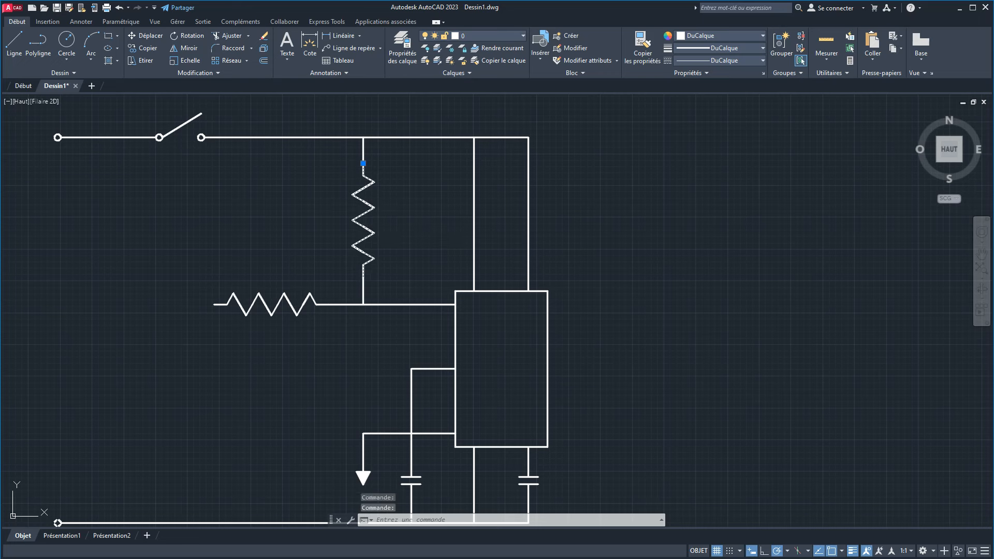
double_click(366, 202)
click(490, 354)
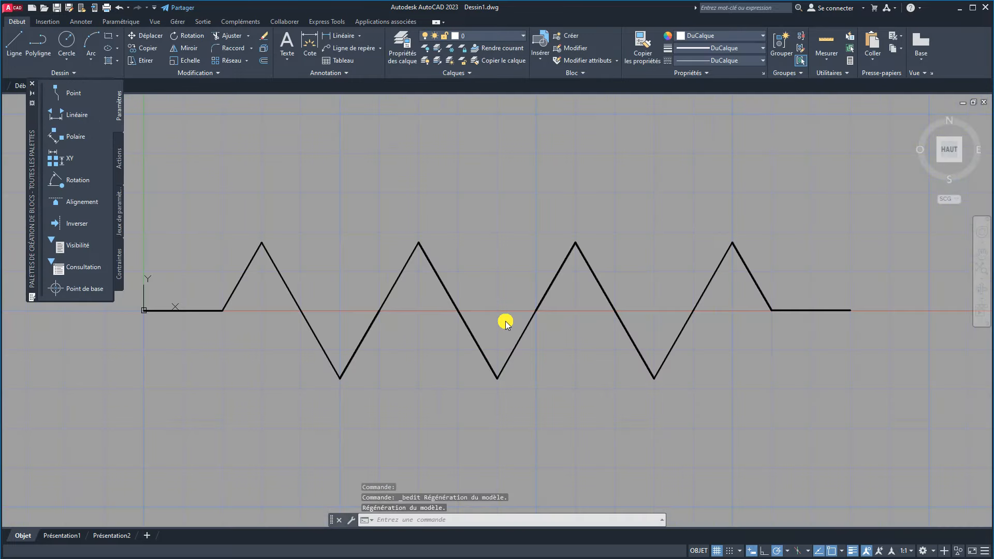
Step: Scale the whole resistor by a factor of 0.8 from its left end and save the changes to the Resistance block
click(764, 379)
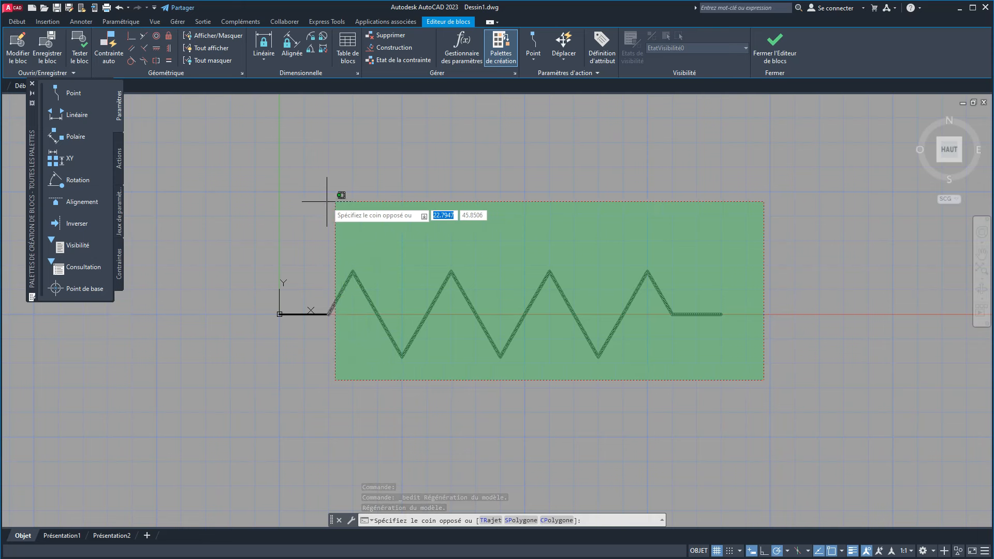
click(258, 201)
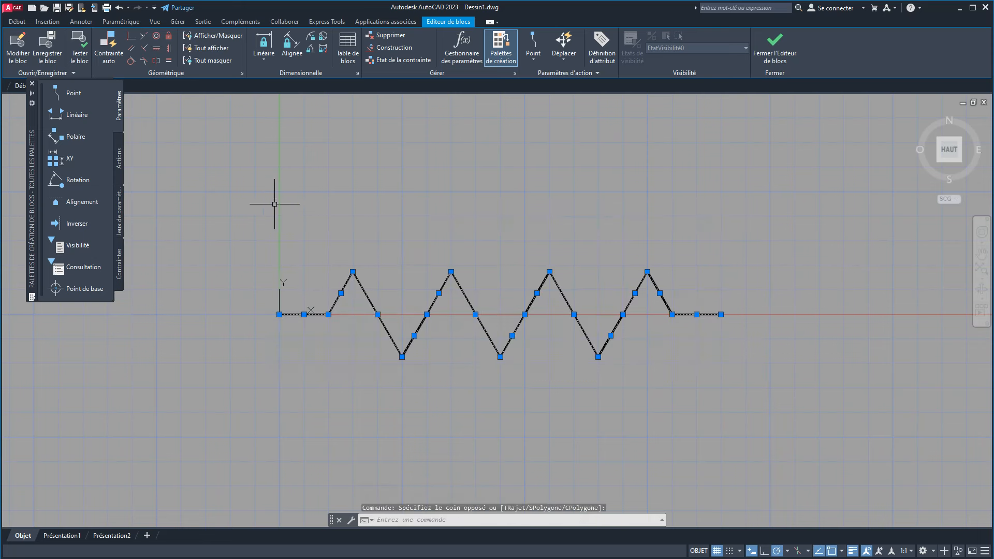
click(18, 22)
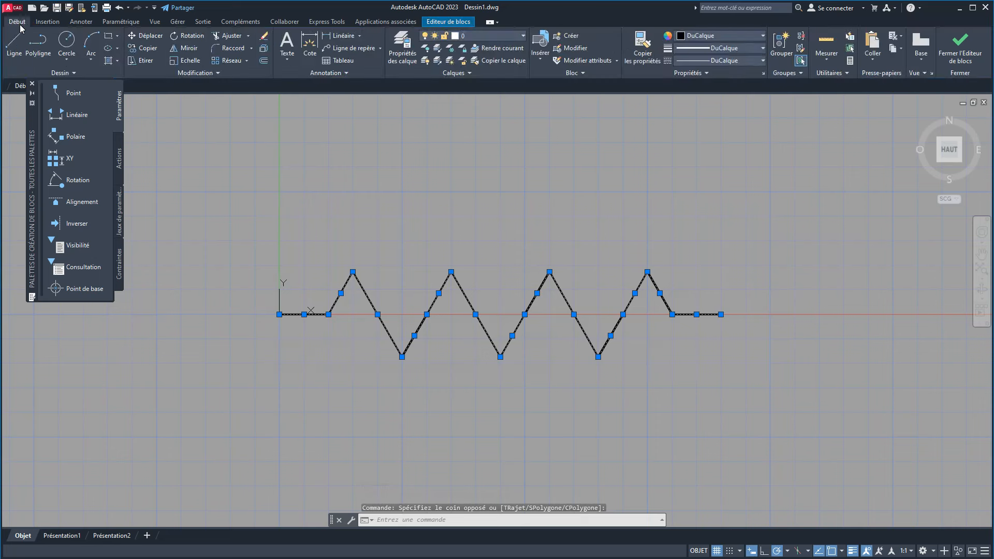
click(172, 63)
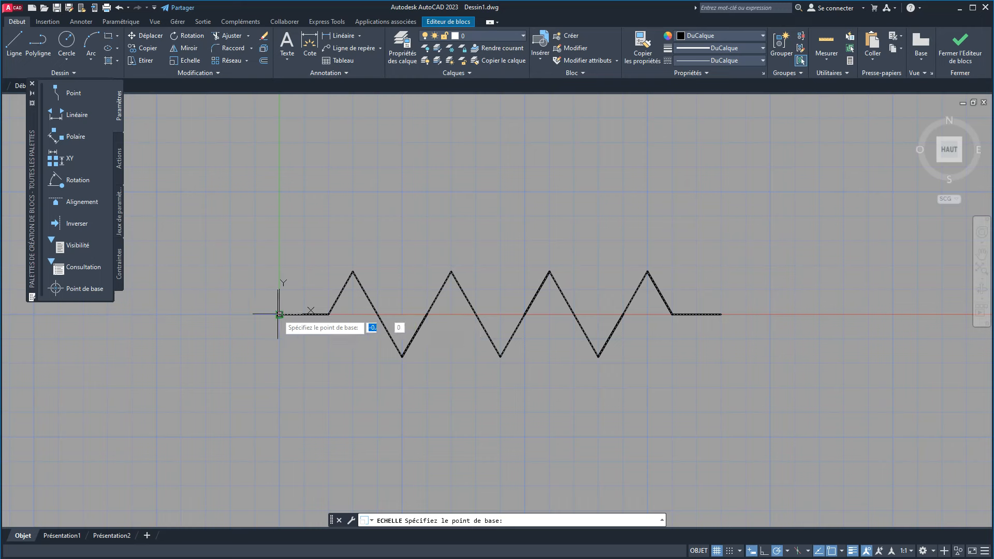
click(279, 314)
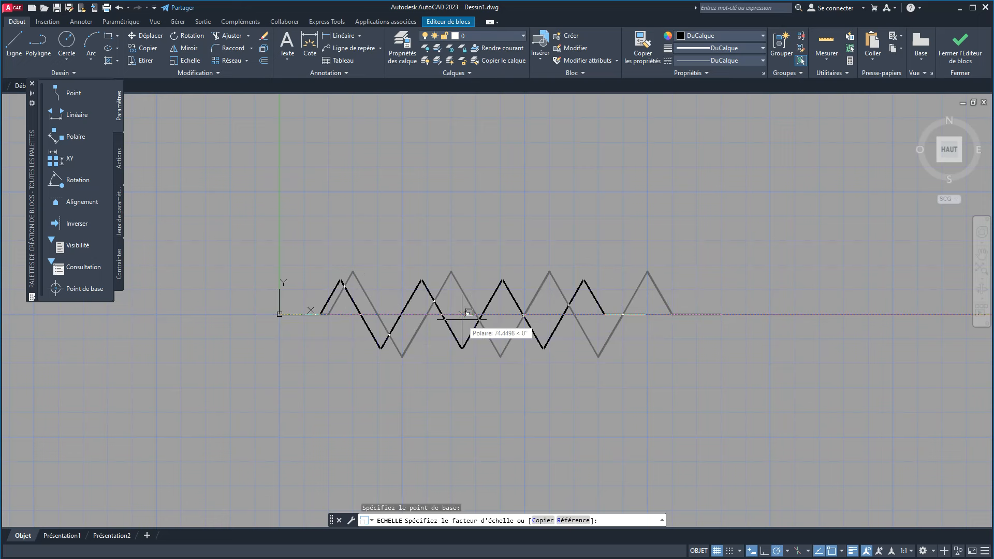
text(0.8)
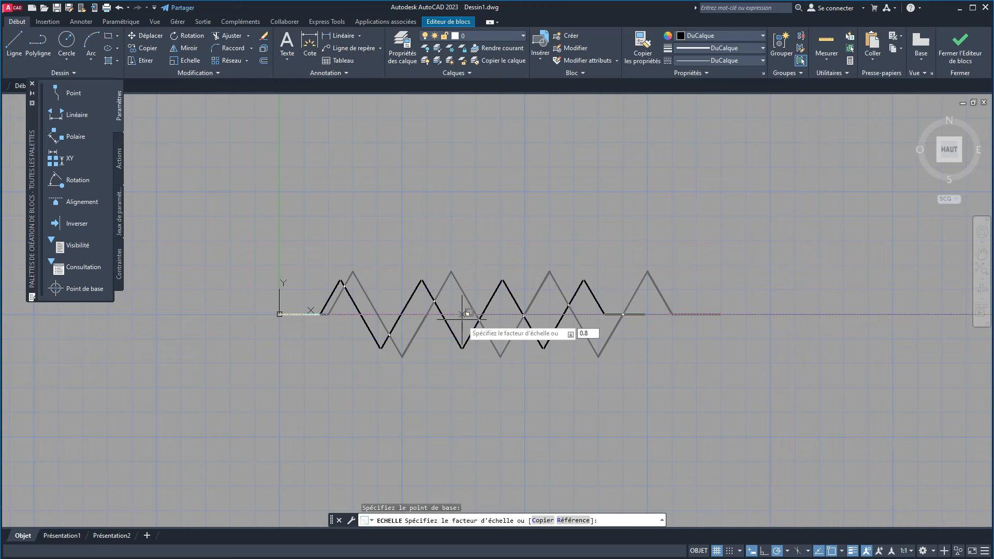
key(Return)
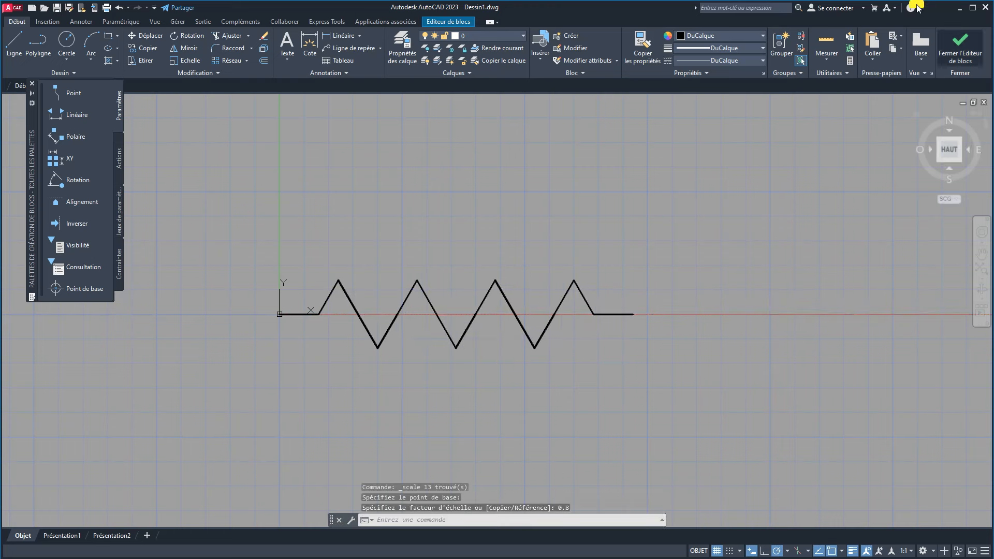
click(967, 50)
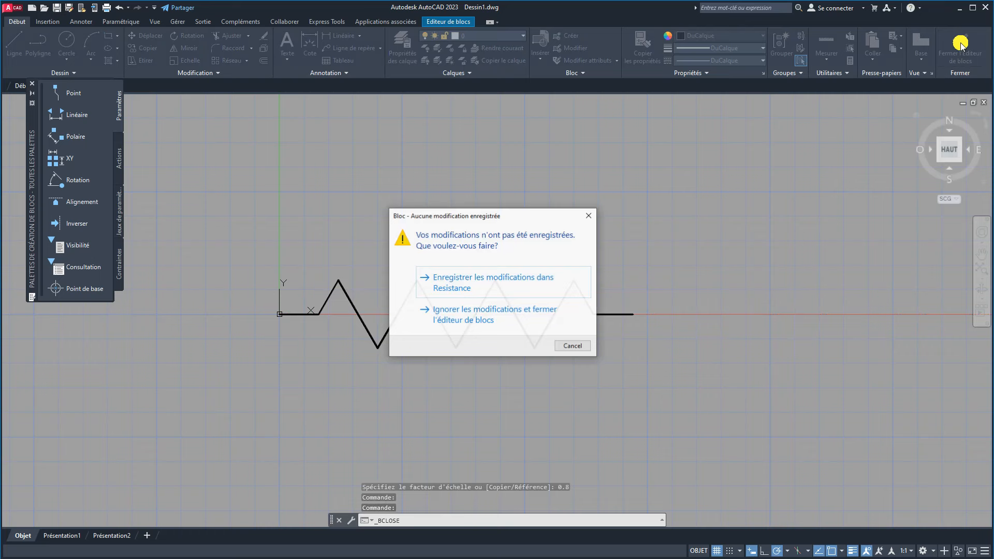
click(466, 283)
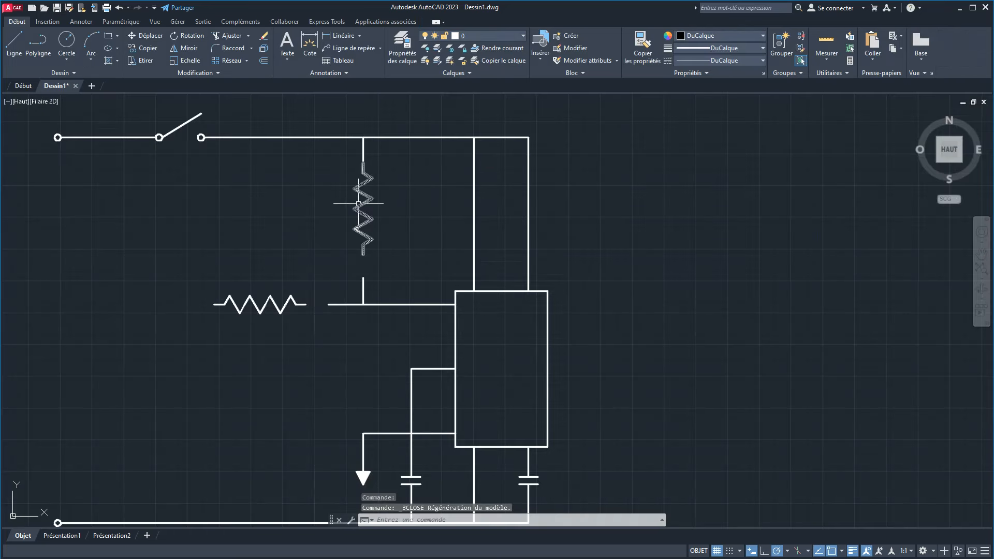
Step: Stretch the lower part of the circuit upward until the wire stub meets the lower end of the vertical resistor
scroll(359, 204, up, 2)
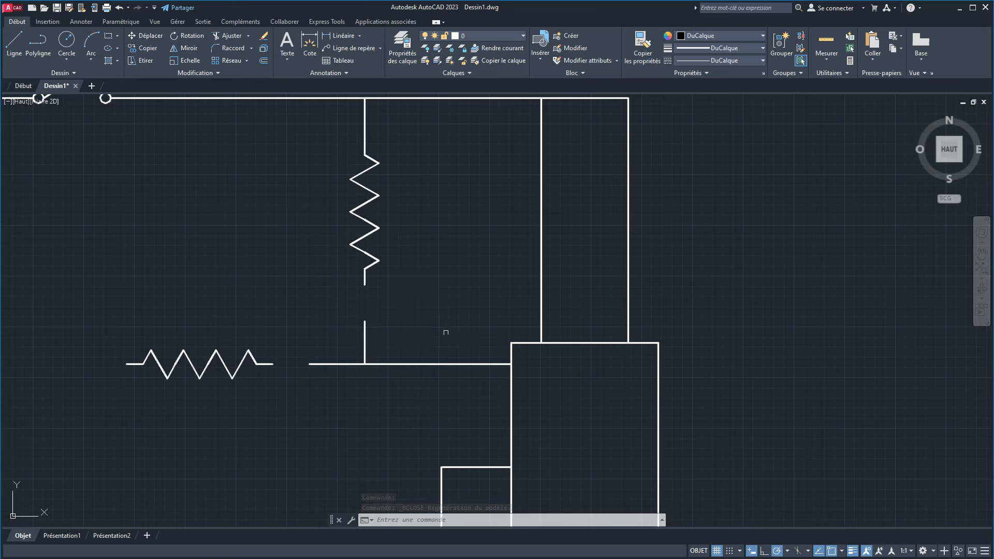
scroll(445, 331, down, 2)
scroll(569, 428, down, 4)
mouse_move(553, 410)
middle_down()
mouse_move(522, 351)
mouse_move(458, 279)
middle_up()
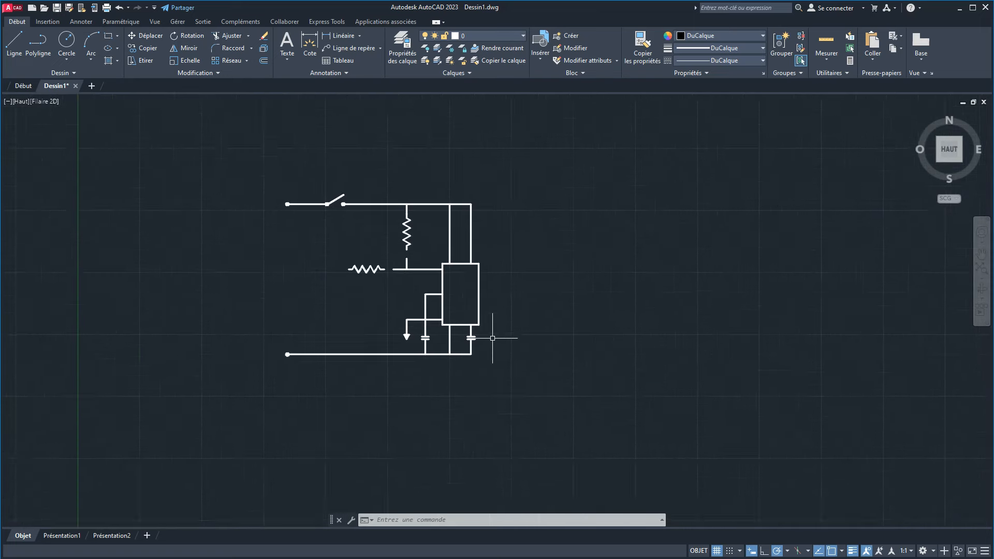
scroll(493, 337, up, 2)
click(556, 444)
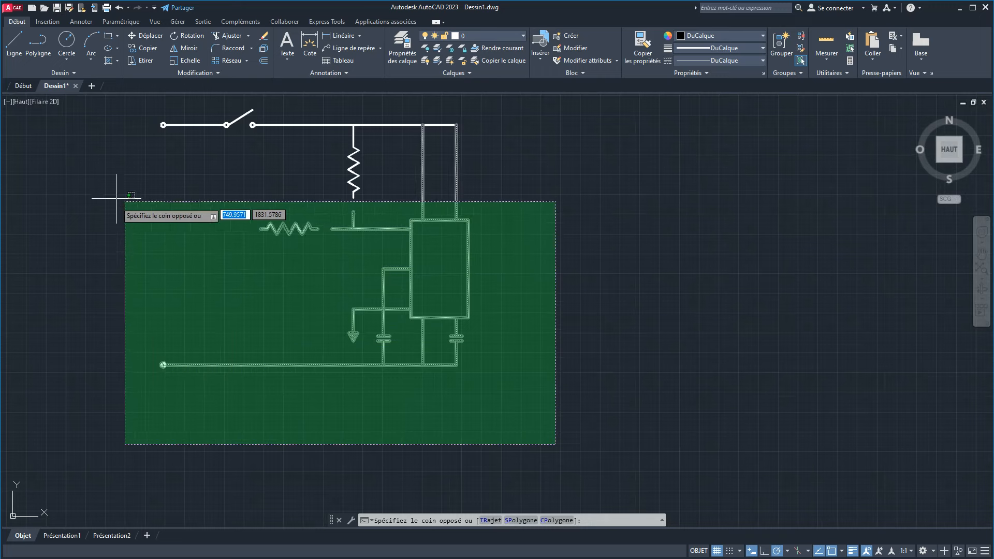
click(136, 210)
scroll(387, 208, up, 6)
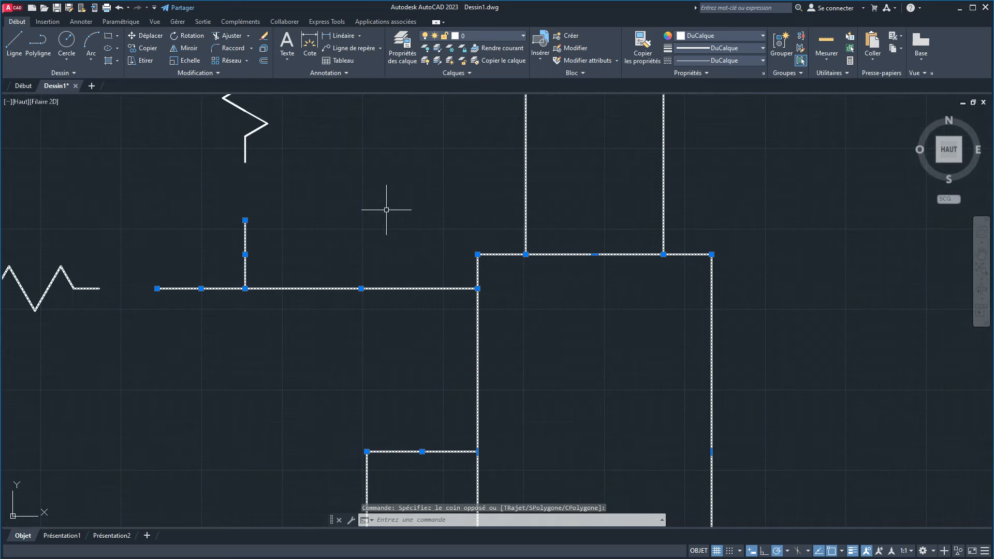
scroll(410, 229, down, 2)
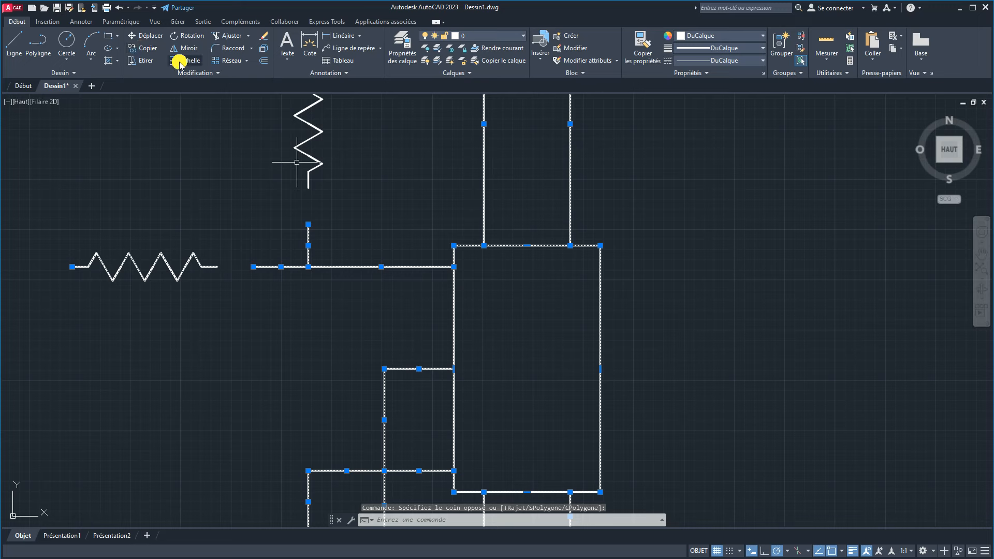
click(141, 61)
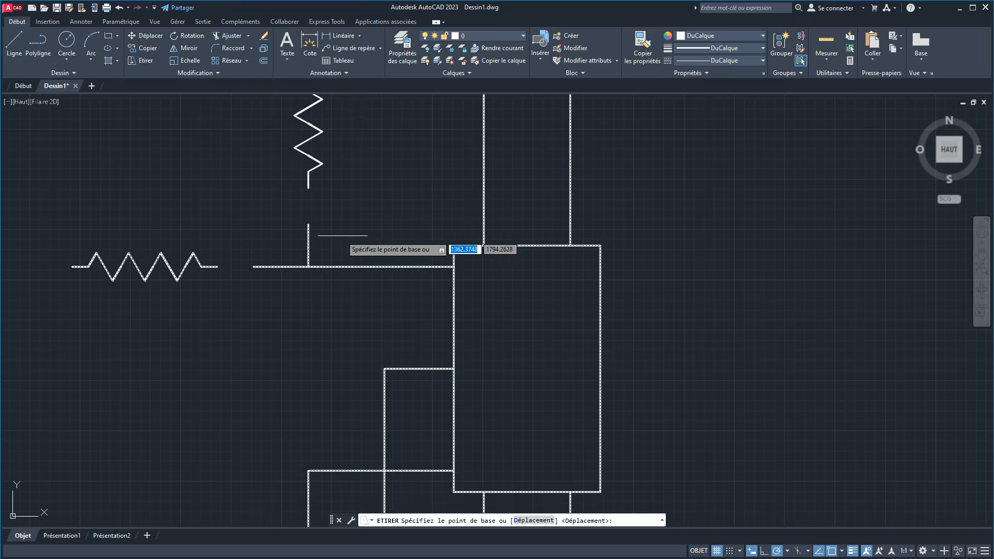
click(308, 225)
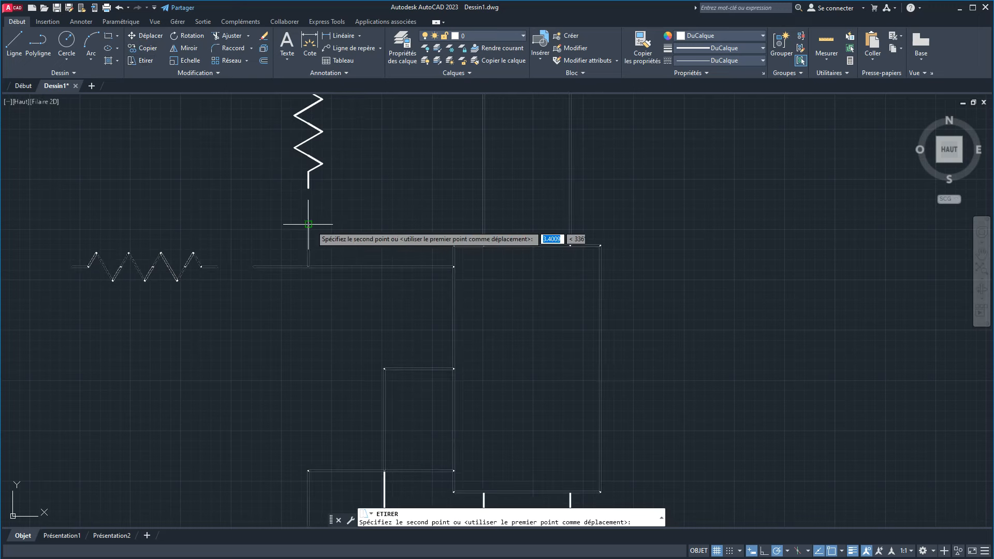
click(308, 186)
scroll(396, 275, down, 4)
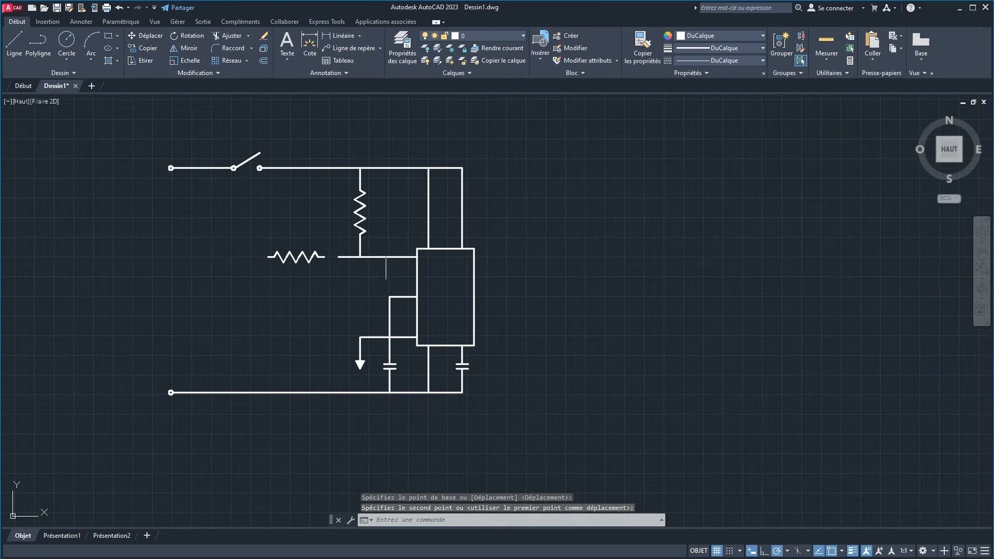
Step: Stretch the free end of the horizontal wire to the adjacent zigzag end of the horizontal resistor
scroll(353, 259, up, 4)
click(331, 266)
click(291, 240)
scroll(319, 265, up, 4)
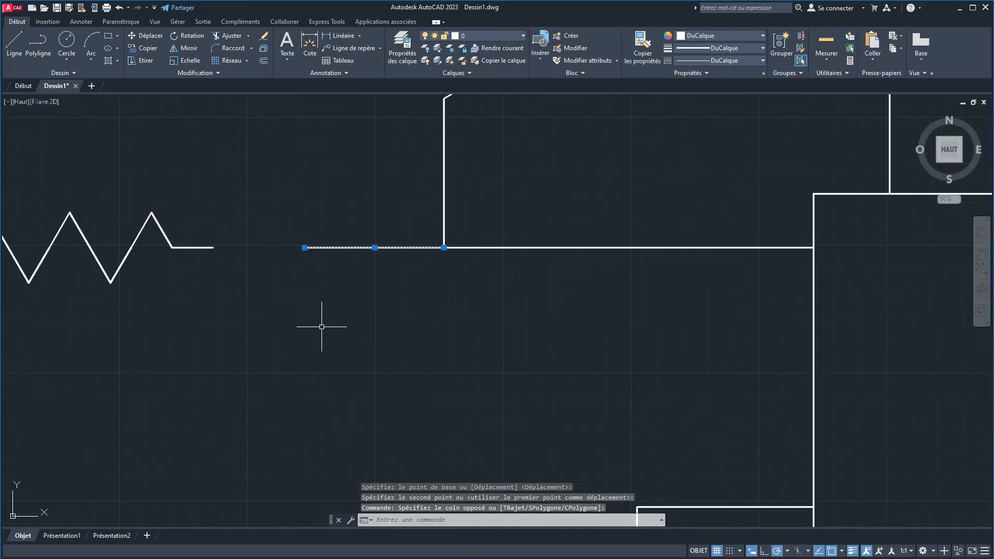
text(ETIRER)
key(Return)
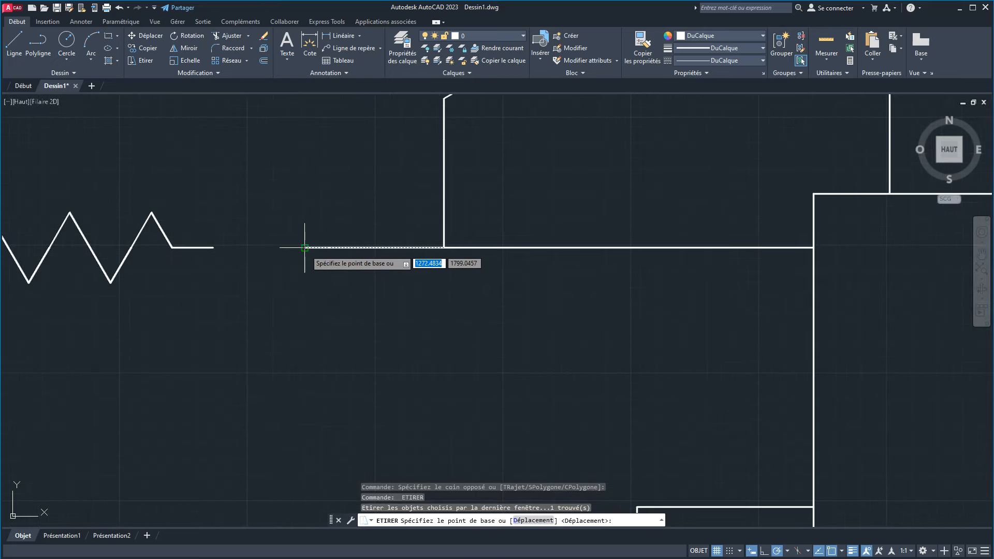
click(305, 247)
click(174, 247)
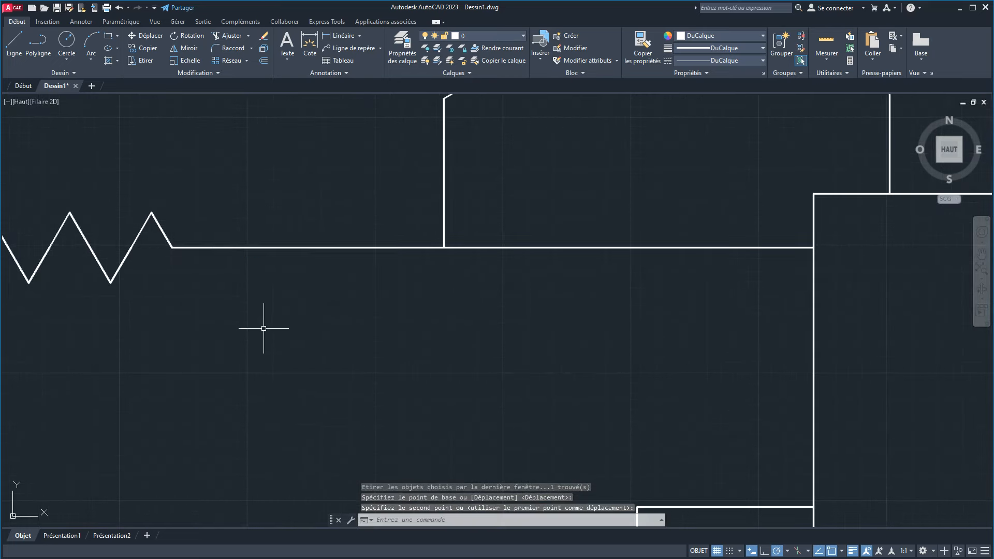
Step: Draw a filled donut with inner diameter 0 and outer diameter 10 at the junction below the vertical resistor, following the reference image
scroll(264, 328, down, 8)
mouse_move(321, 333)
middle_down()
mouse_move(451, 307)
mouse_move(504, 248)
mouse_move(504, 260)
middle_up()
scroll(450, 307, up, 2)
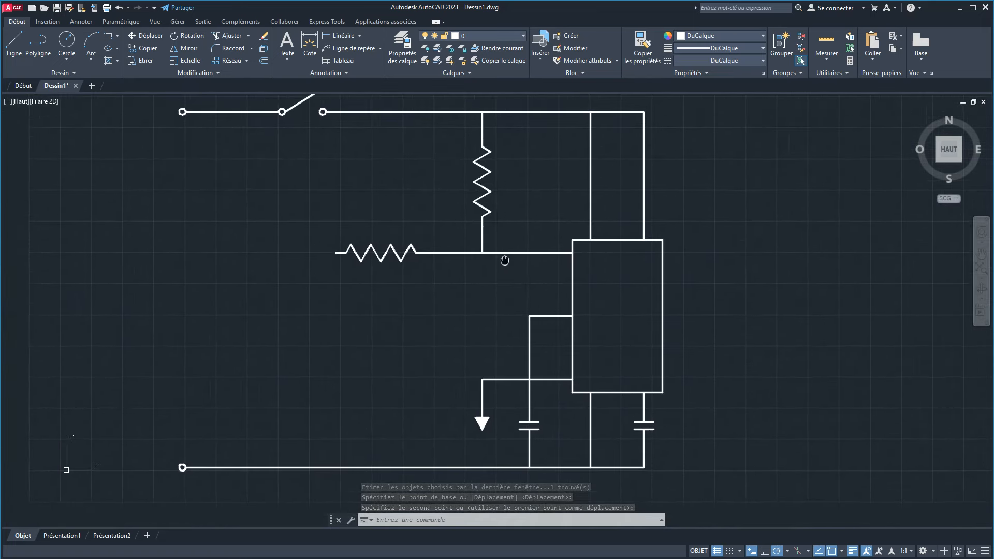
key(alt+Tab)
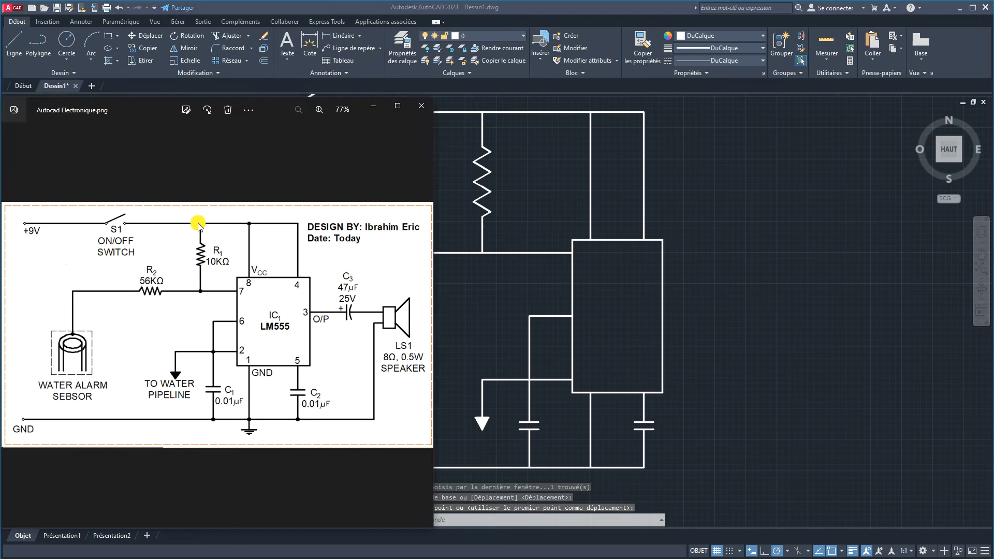
click(470, 313)
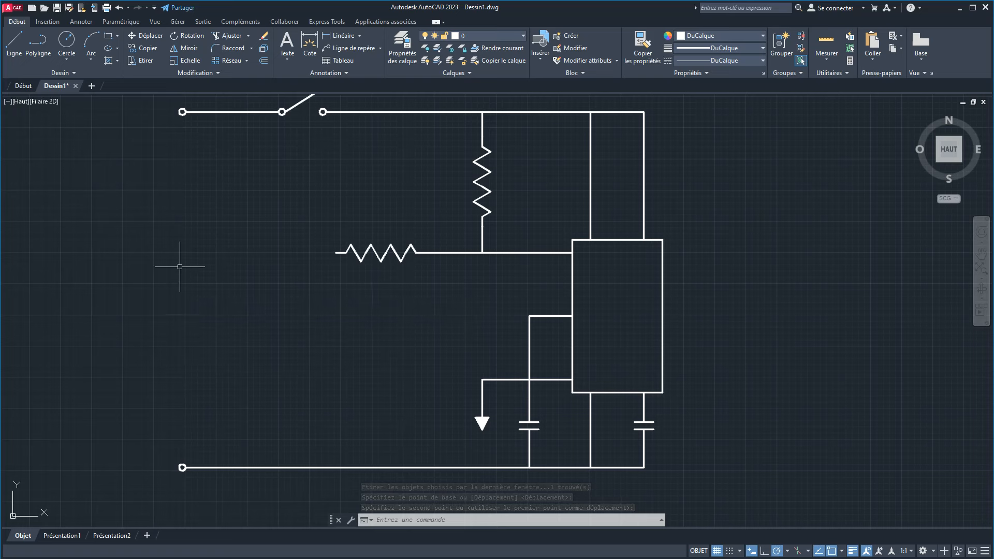
click(73, 73)
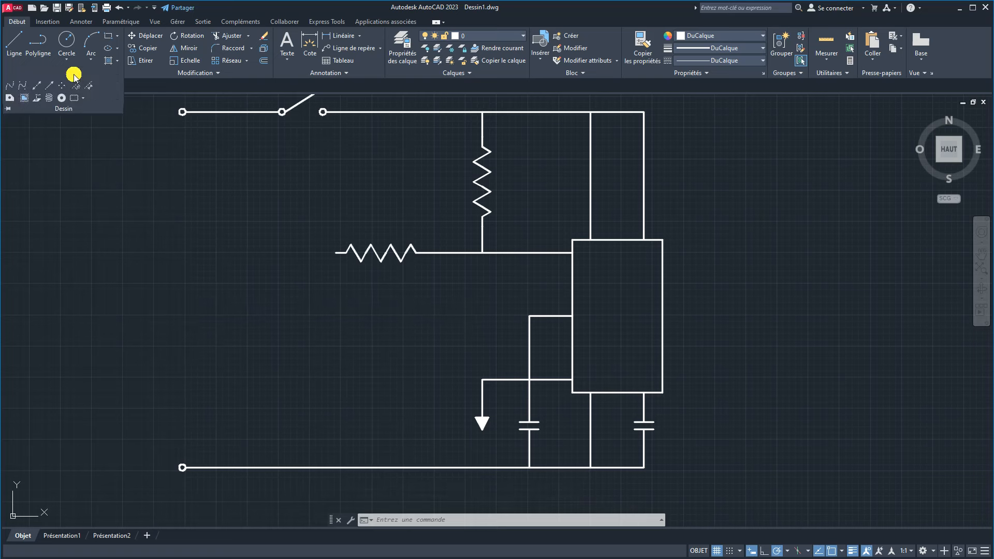
click(60, 99)
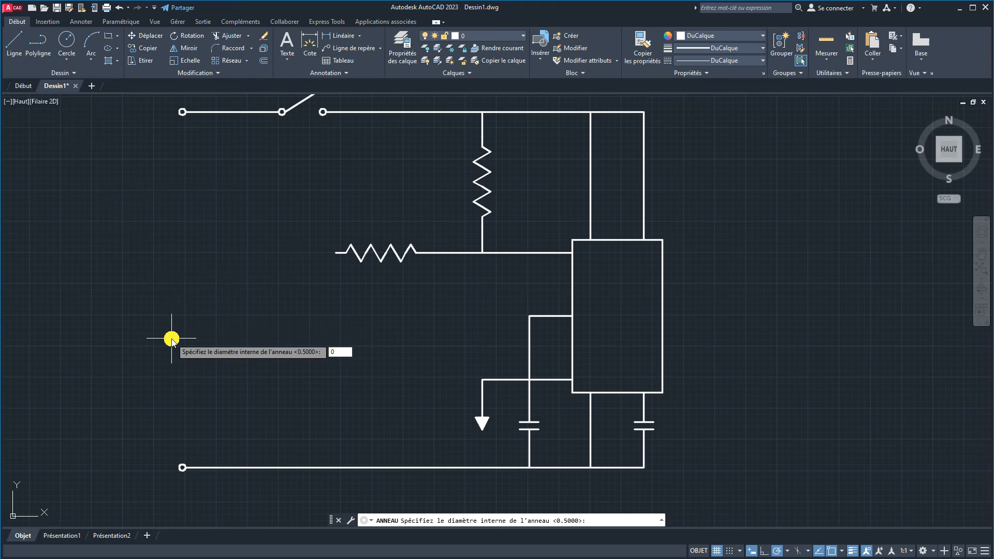
key(Return)
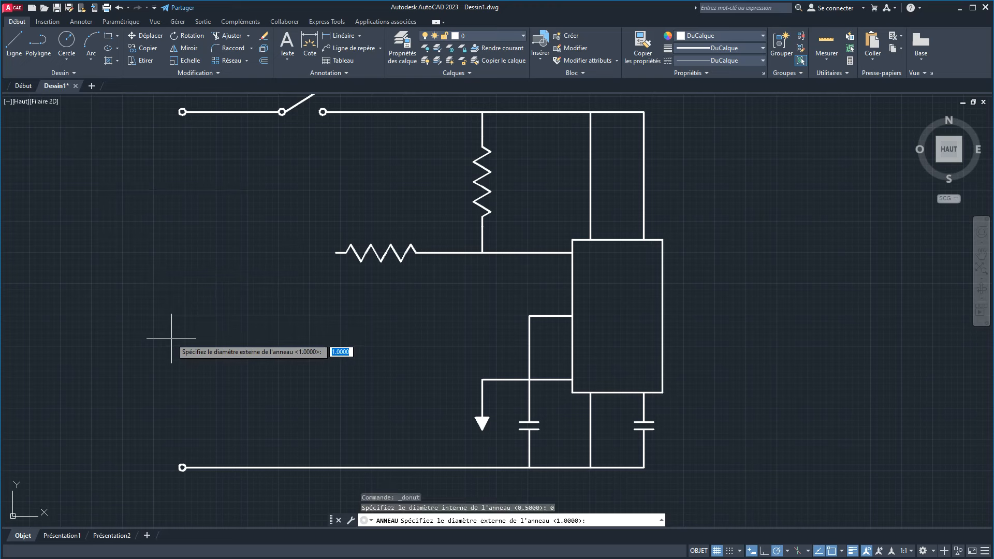
key(Return)
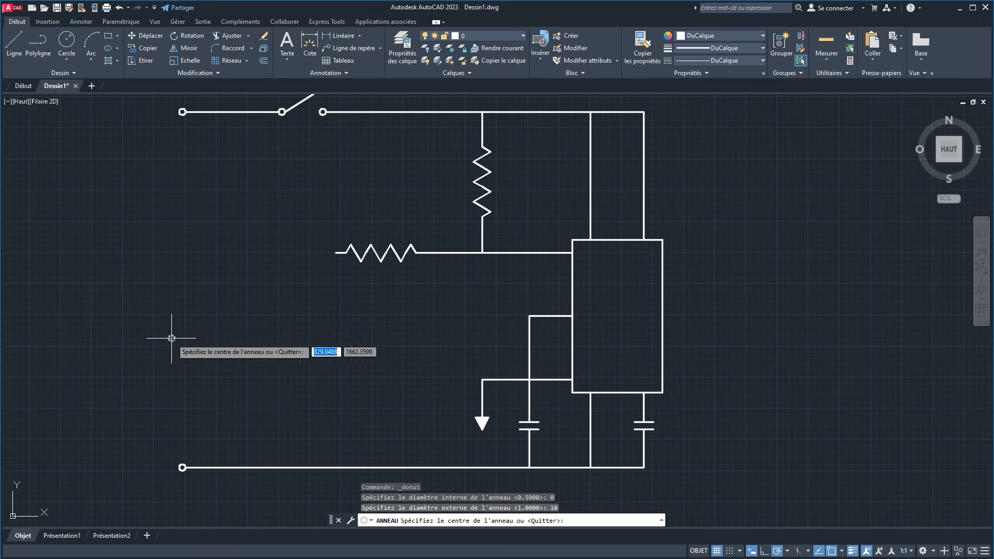
scroll(395, 309, up, 4)
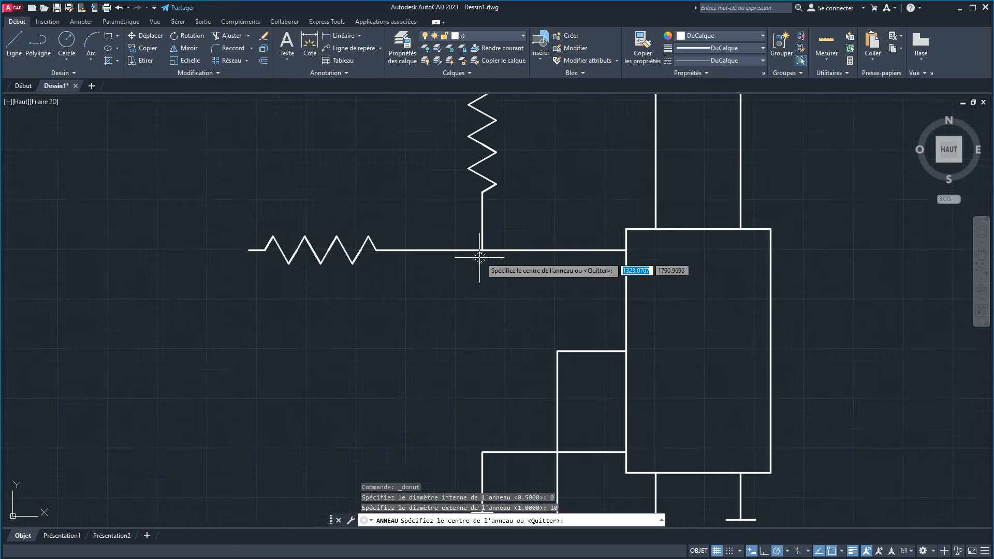
click(482, 253)
scroll(437, 311, down, 4)
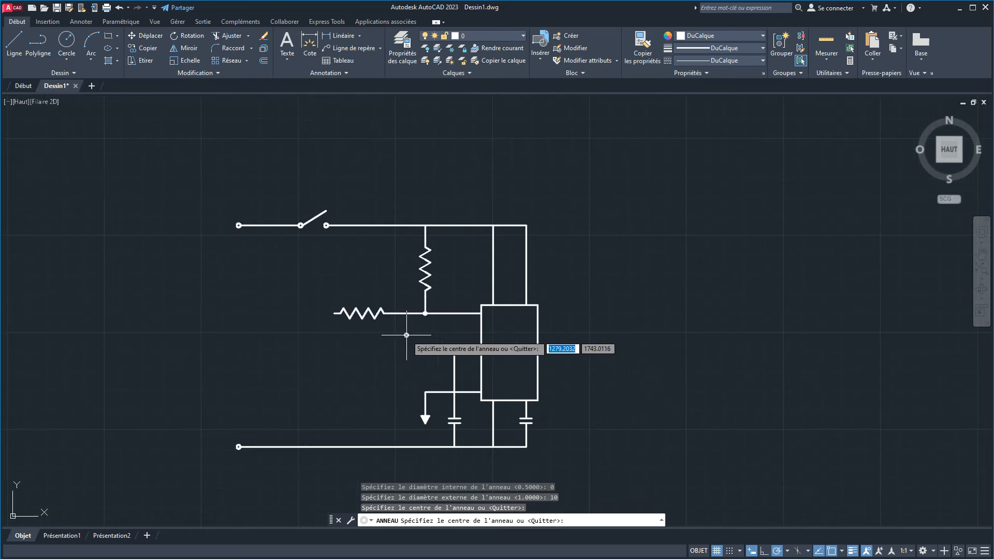
scroll(422, 343, up, 4)
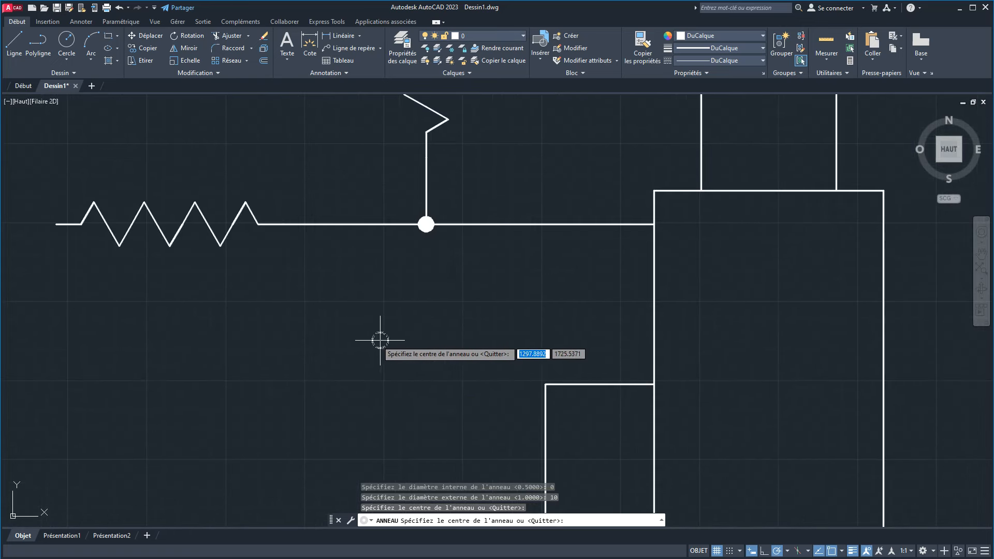
key(Return)
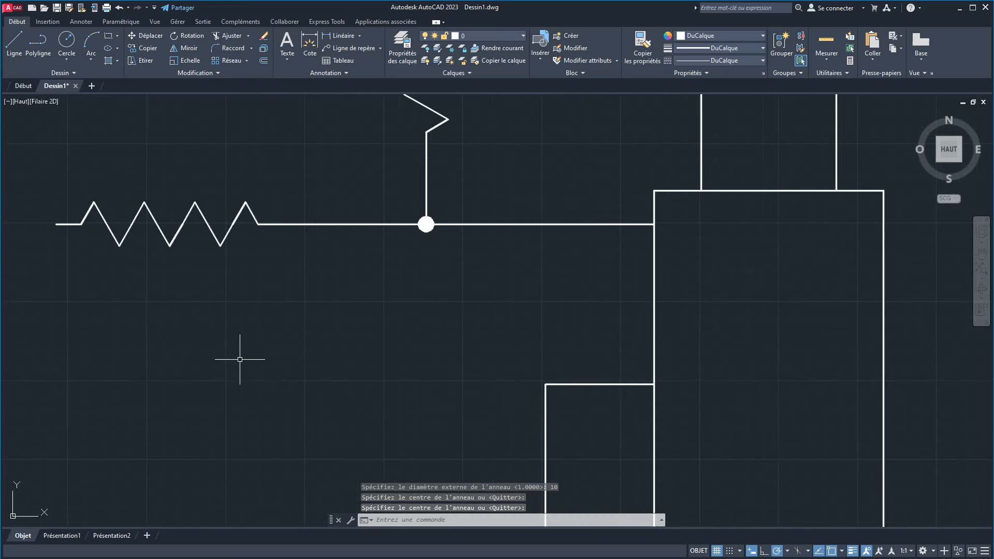
key(Escape)
Step: Draw a filled donut with inner diameter 0 and outer diameter 20 at the junction below the vertical resistor
key(Return)
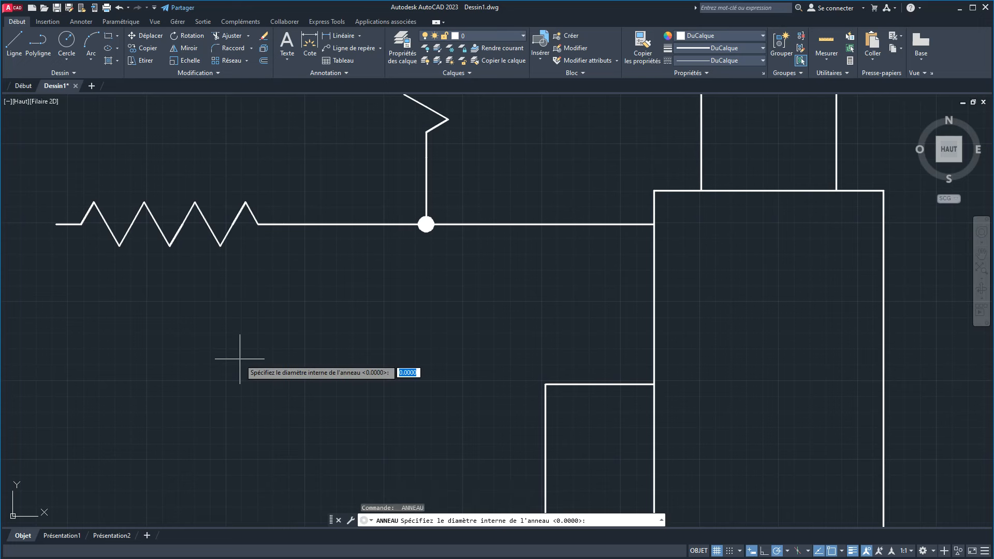
text(0)
key(Return)
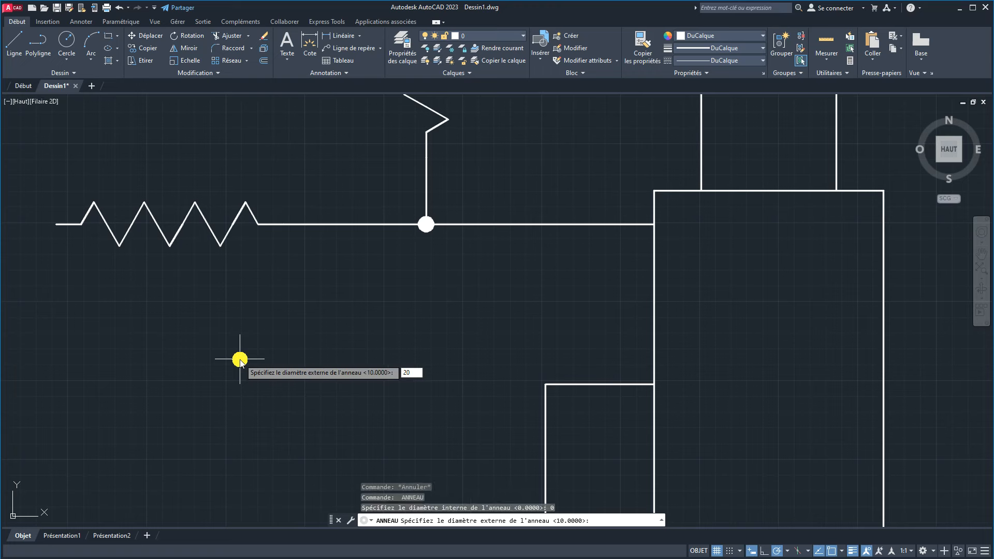
text(20)
key(Return)
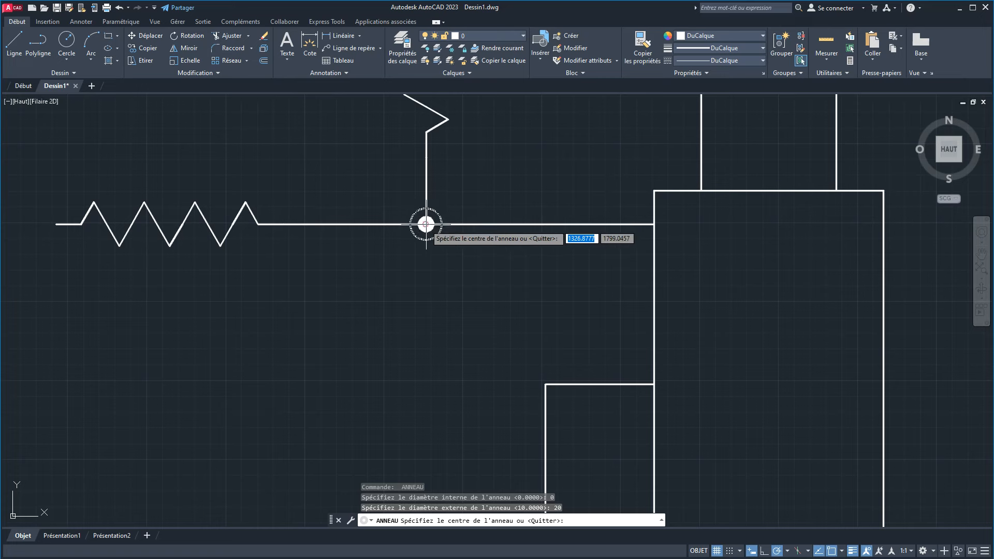
click(425, 224)
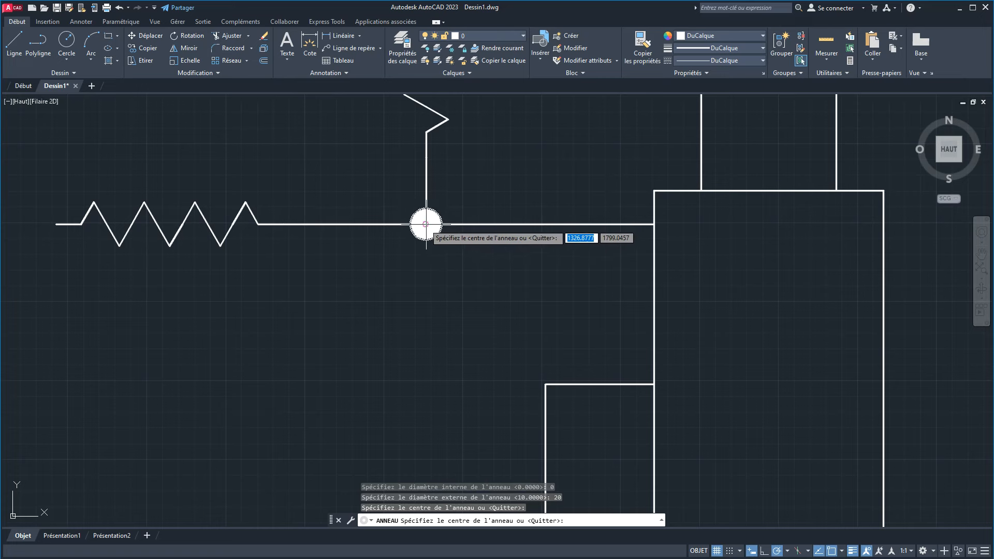
Step: Place matching donuts on the upper supply wire where the inner chip wire and the vertical resistor branch off
scroll(414, 249, down, 8)
scroll(456, 218, up, 8)
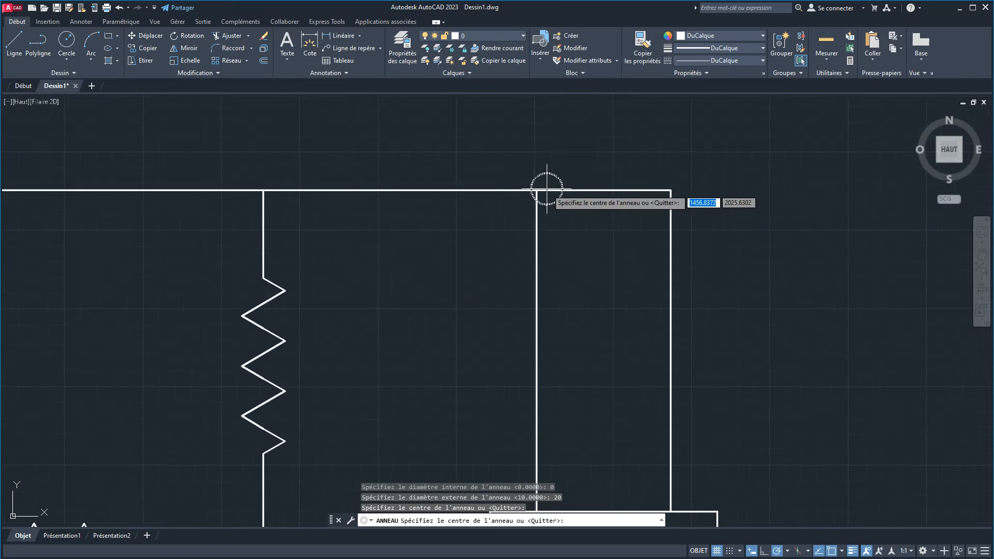
click(537, 190)
click(263, 190)
Step: Place donuts at the junction above the left capacitor and at the three wire junctions on the ground line
scroll(310, 238, down, 5)
middle_drag(338, 271, 324, 189)
scroll(315, 279, up, 4)
click(269, 375)
scroll(347, 397, down, 4)
scroll(343, 447, up, 6)
click(370, 430)
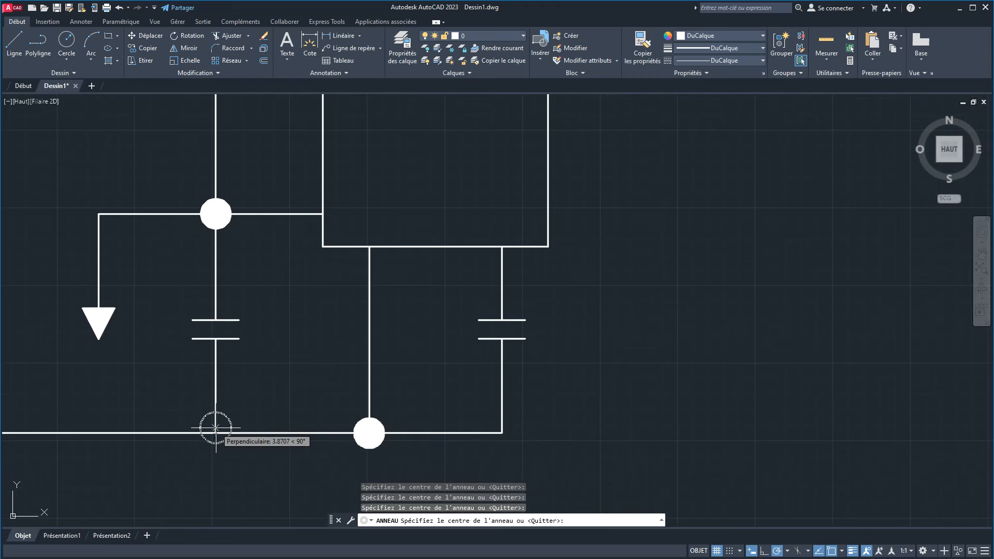
click(216, 432)
click(501, 433)
Step: Place donuts over the left end terminals of the ground line and the upper supply wire, and finish the donut command
scroll(541, 411, down, 6)
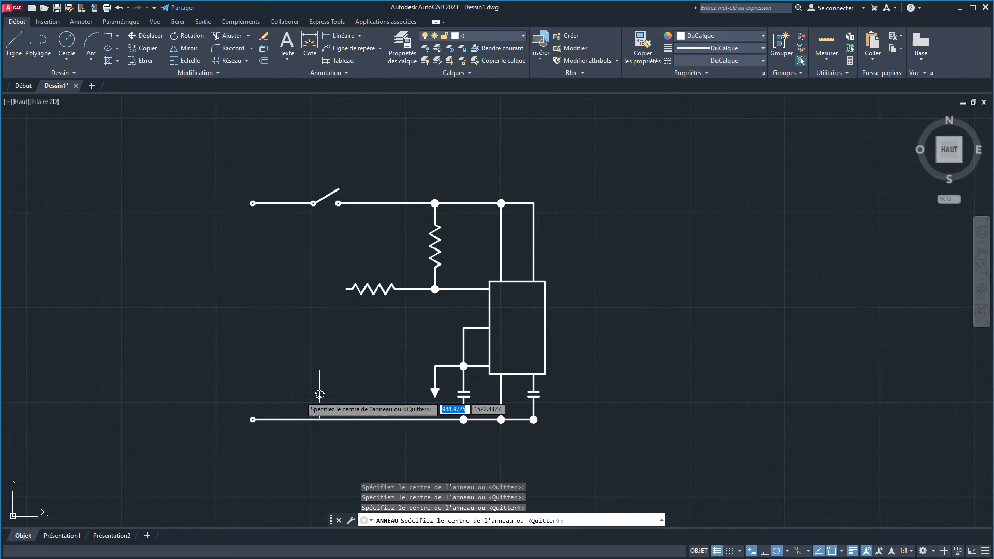
scroll(255, 412, up, 4)
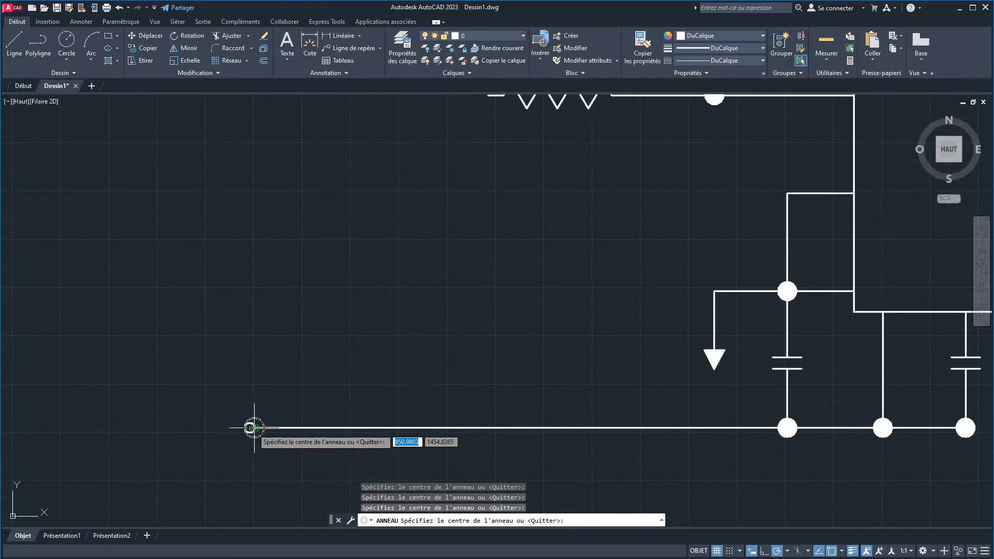
click(249, 427)
scroll(287, 356, down, 6)
middle_drag(297, 299, 262, 379)
scroll(233, 309, up, 6)
click(273, 350)
scroll(305, 421, down, 6)
middle_drag(298, 412, 227, 242)
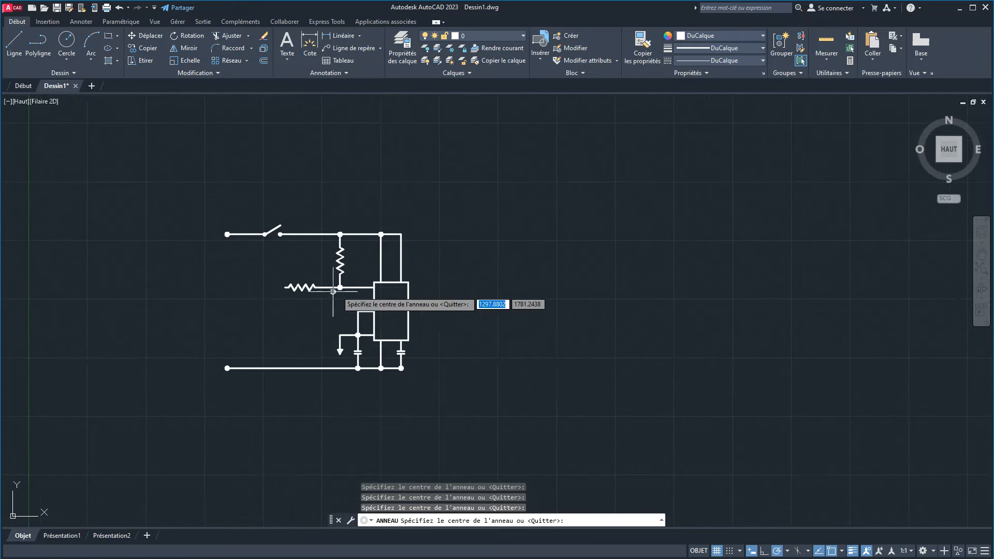
key(Return)
Step: Examine the placed junction dots and the wire connections around the chip
scroll(306, 300, up, 6)
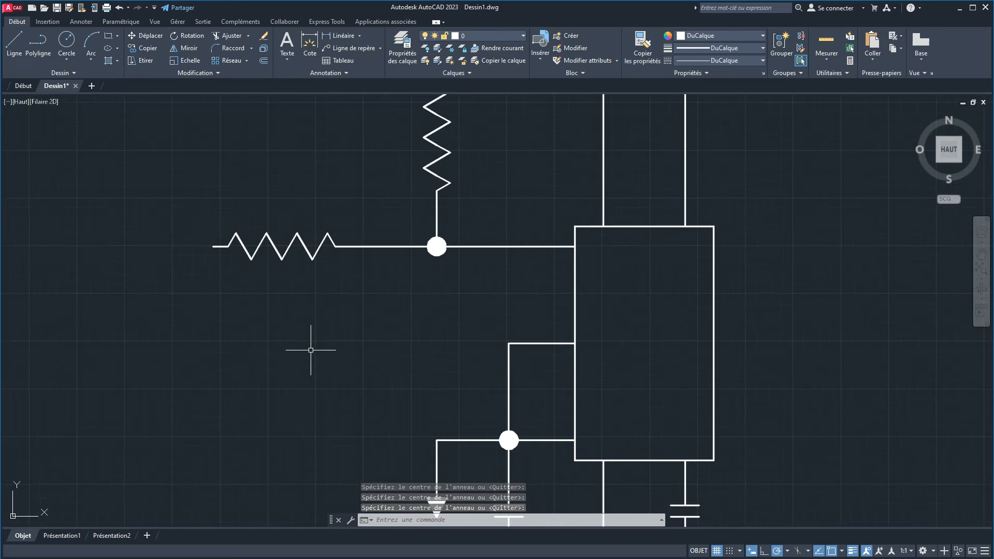
scroll(360, 327, down, 4)
middle_drag(573, 328, 399, 321)
scroll(394, 315, up, 2)
scroll(390, 308, up, 2)
middle_drag(306, 314, 508, 304)
scroll(466, 314, down, 3)
scroll(466, 314, up, 2)
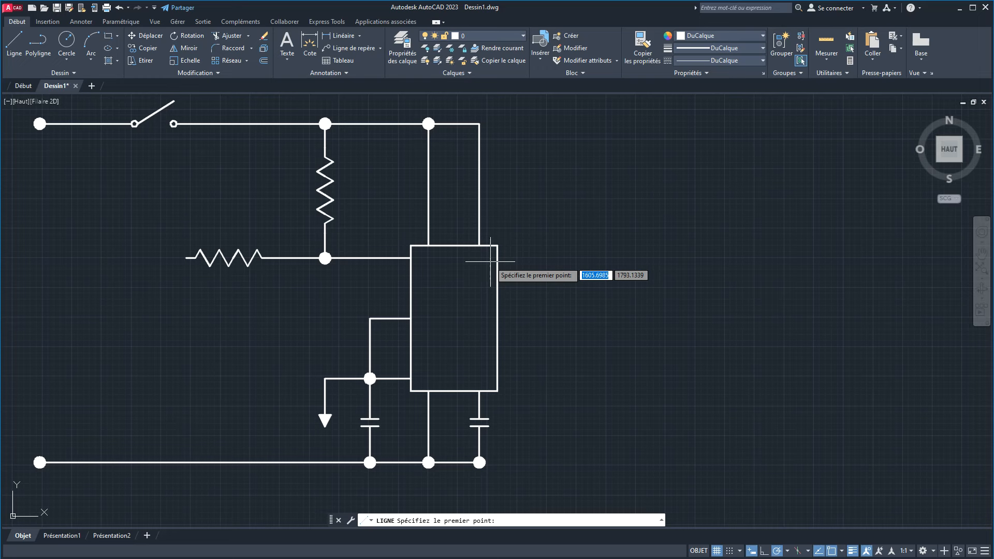
Step: Draw a 130 mm horizontal output line from the midpoint of the chip's right edge, consulting the reference schematic
click(503, 317)
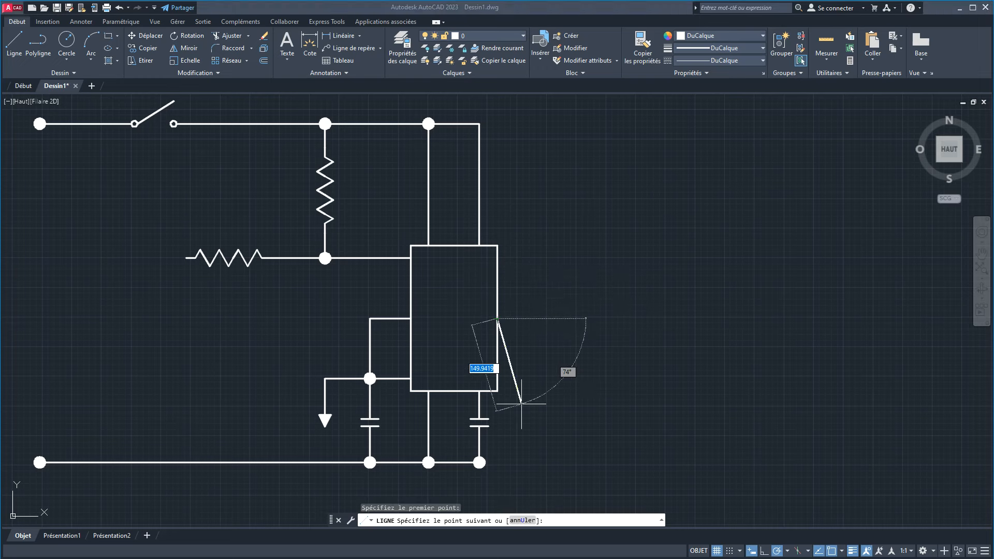
key(alt+Tab)
click(286, 265)
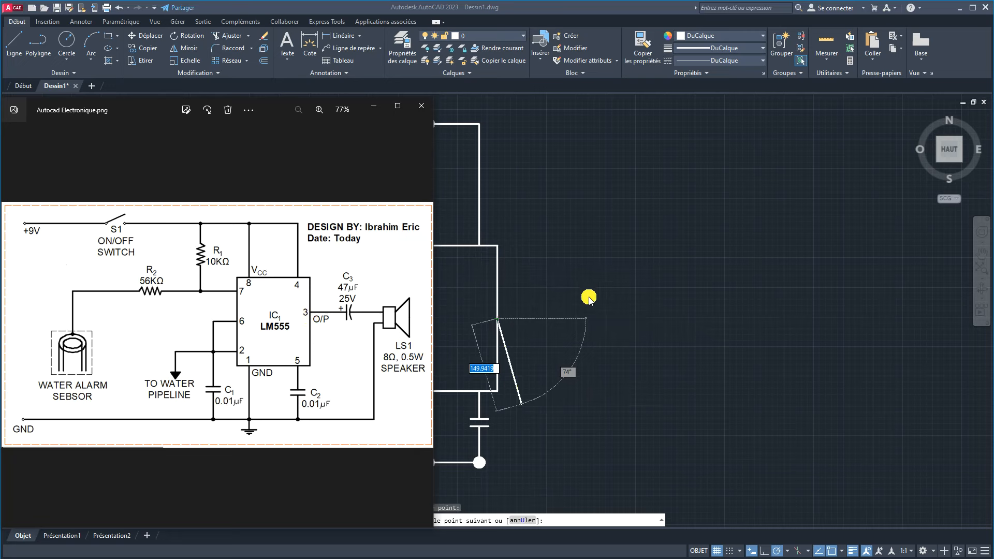
click(595, 309)
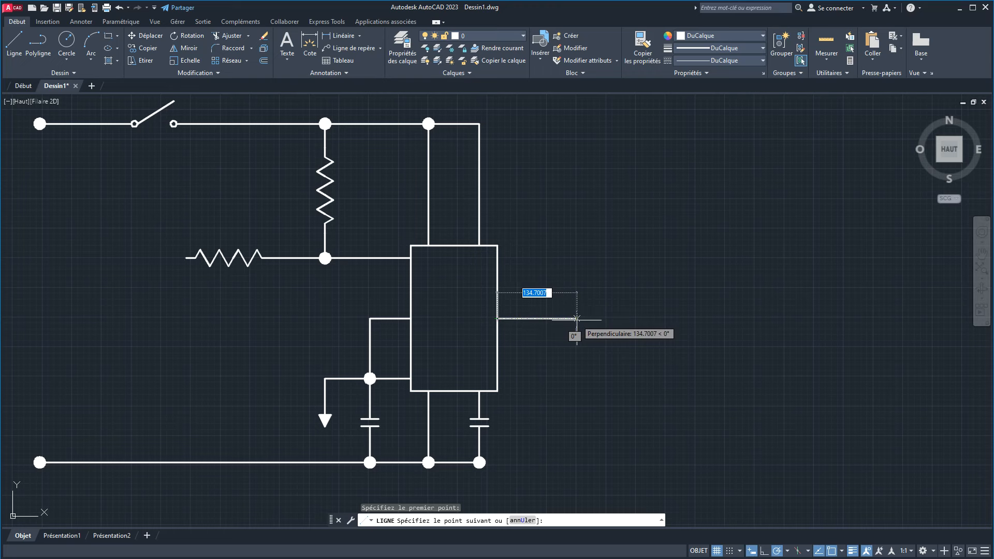
text(130)
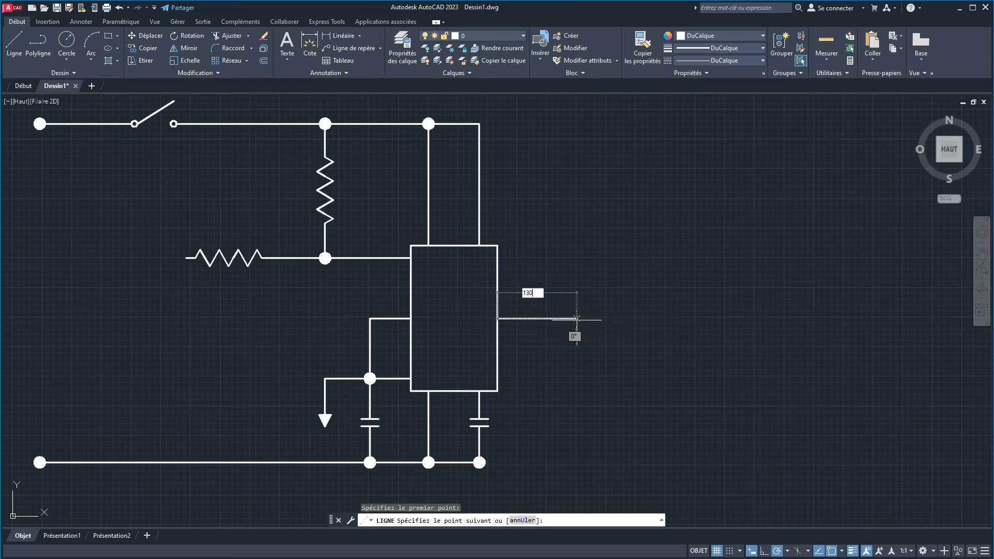
key(Return)
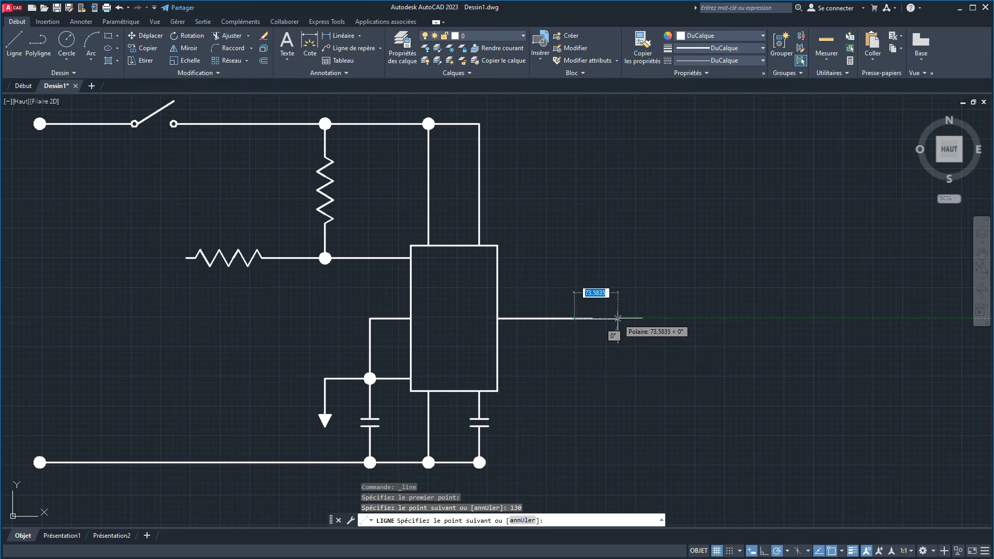
key(Escape)
Step: Erase the 130 mm output line from the chip's right edge
click(576, 341)
click(539, 300)
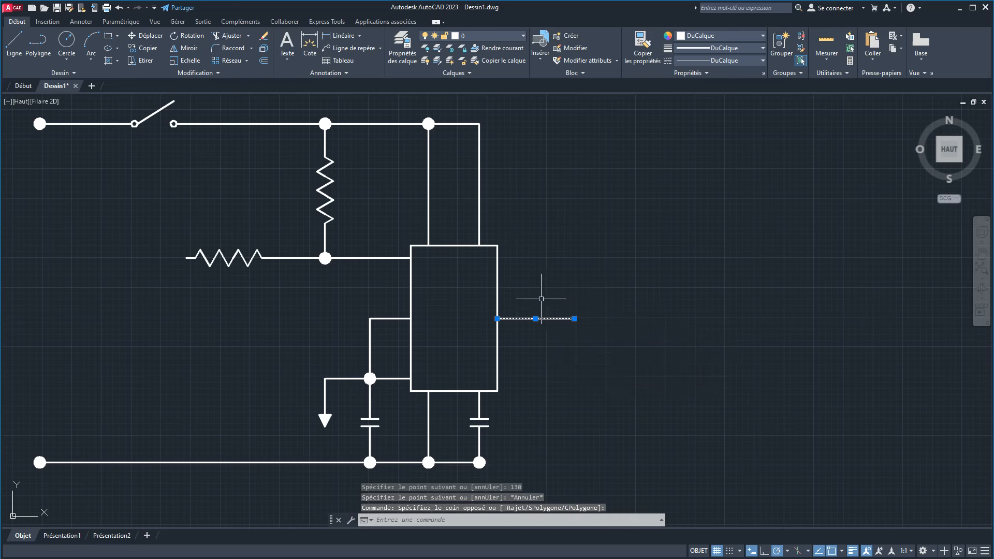
key(Delete)
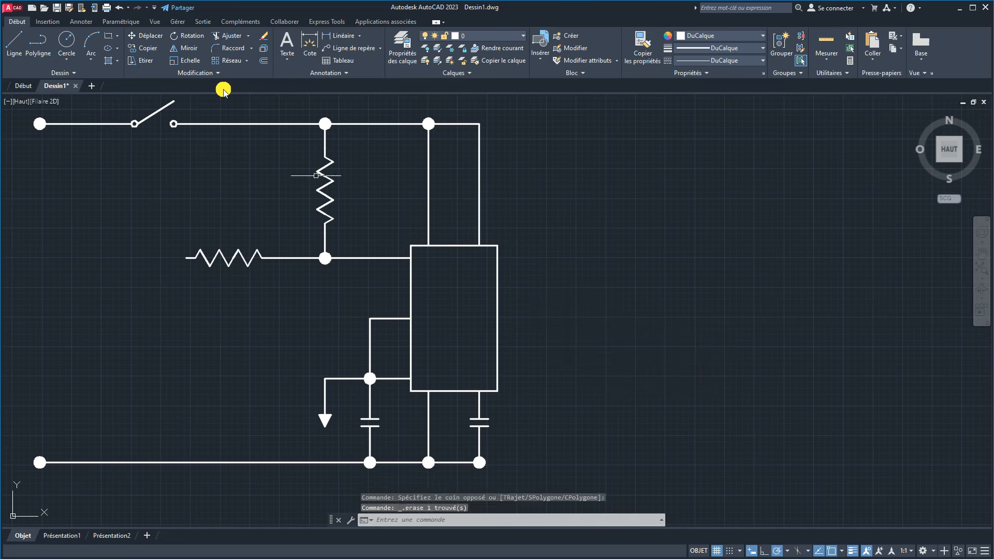
Step: Draw a 200 mm horizontal output line from the midpoint of the chip's right edge and finish the line command
click(14, 42)
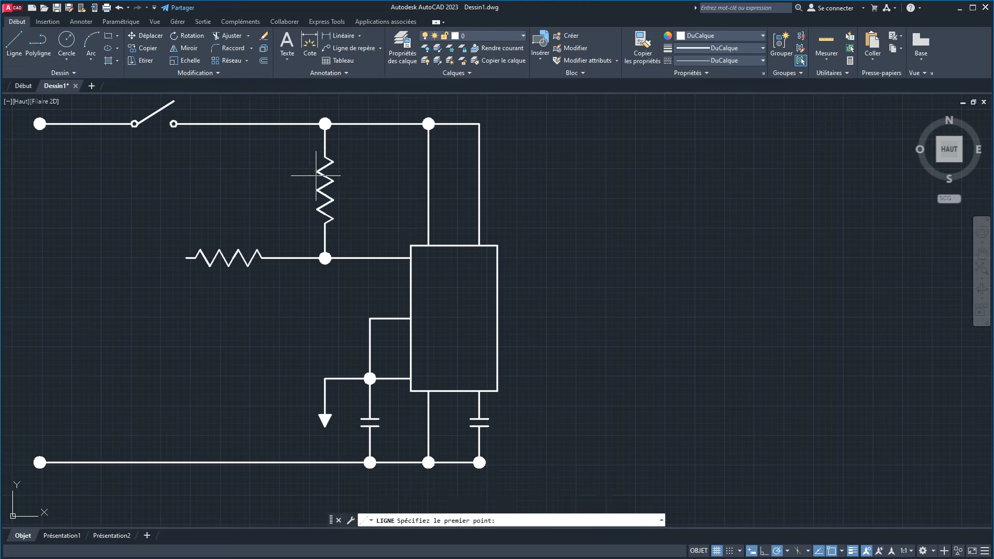
click(497, 318)
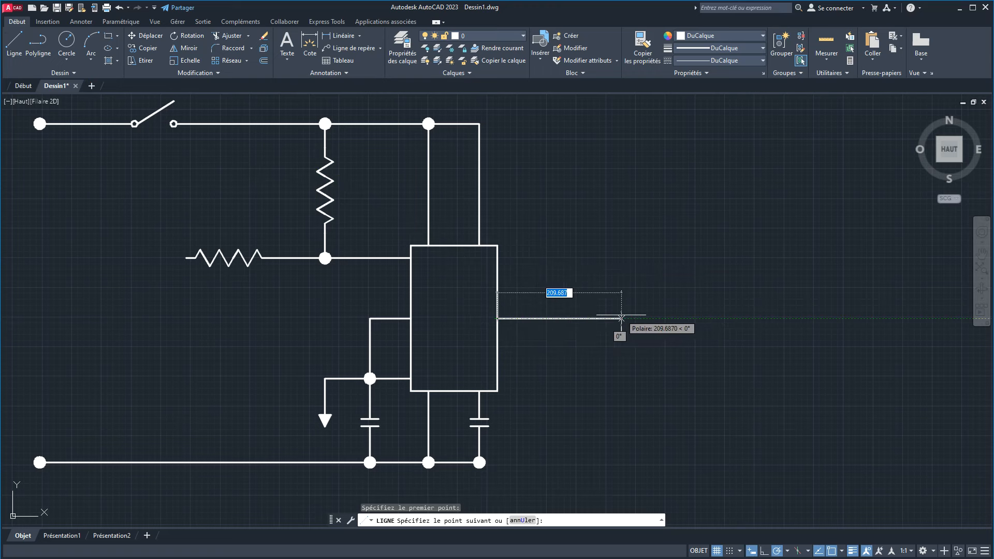
text(200)
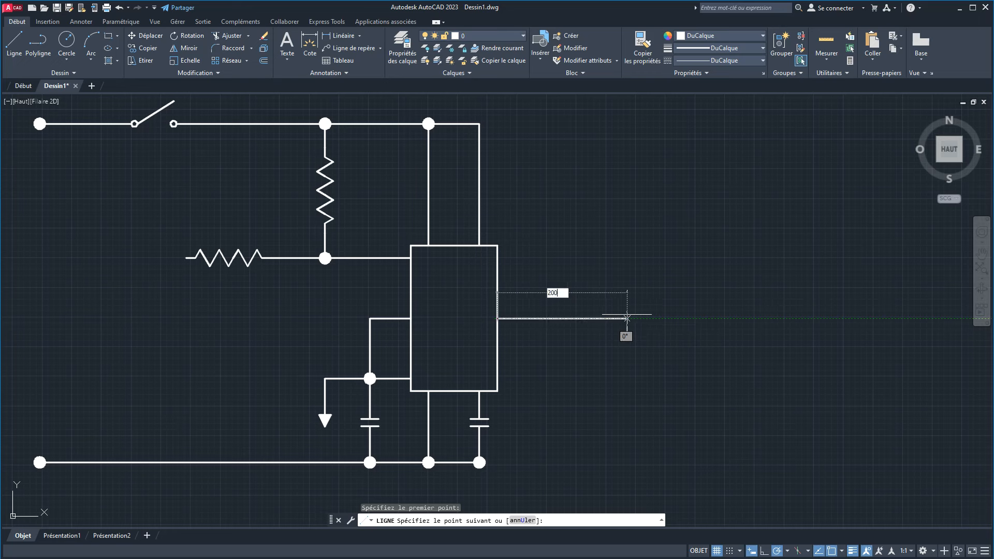
key(Return)
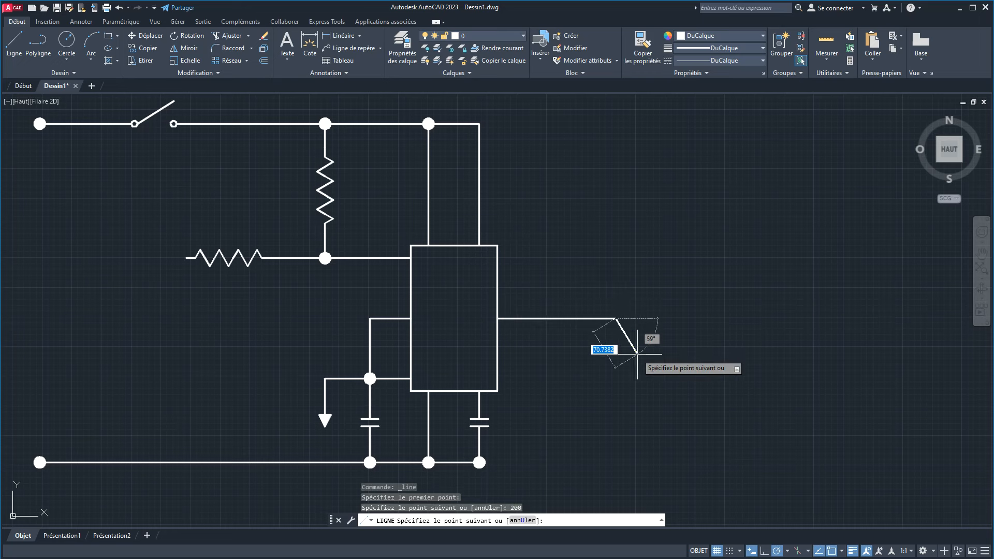
right_click(642, 250)
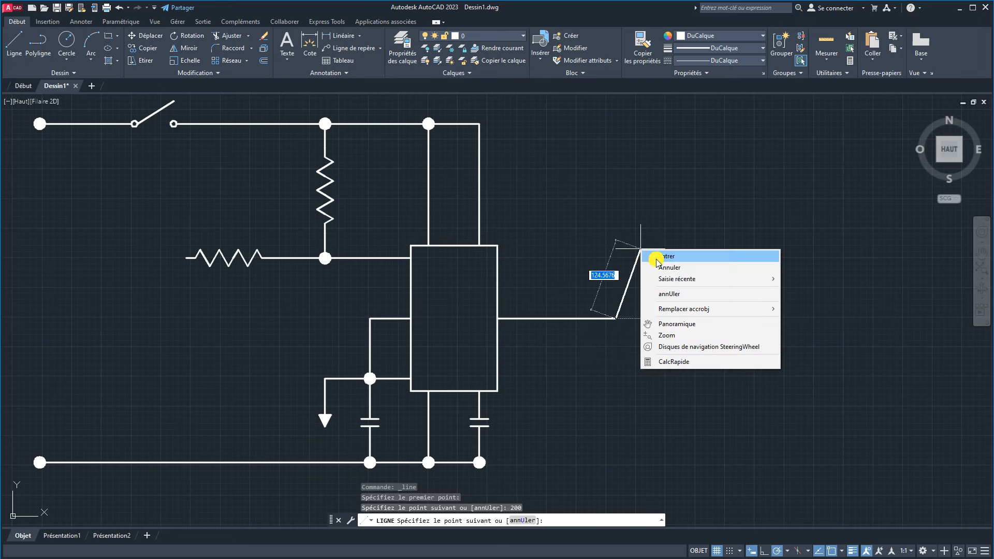
click(655, 258)
Step: Check capacitor C3 in the reference schematic and draw its straight plate as a 40 mm vertical line above the output wire
middle_drag(528, 360, 583, 361)
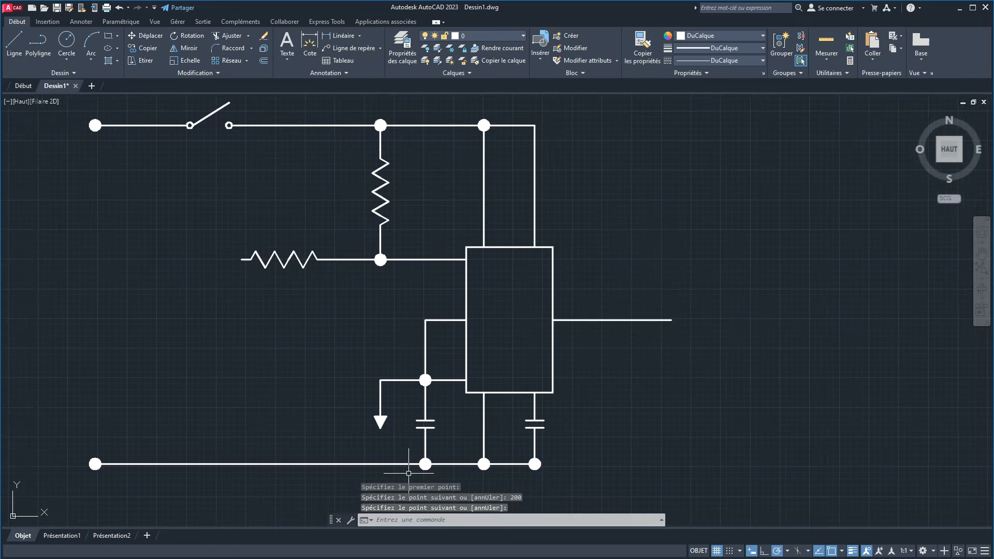
key(alt+Tab)
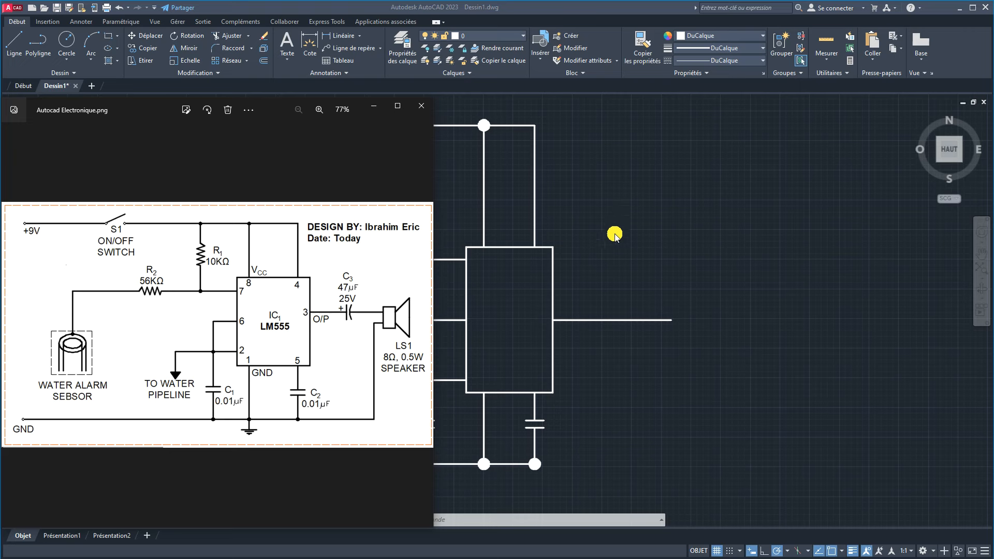
click(556, 310)
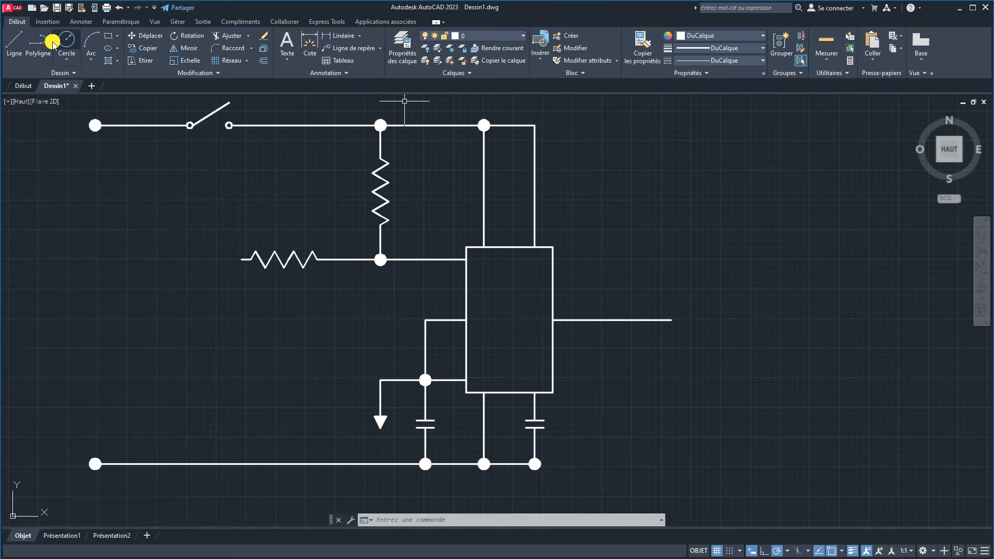
click(14, 41)
scroll(595, 290, up, 2)
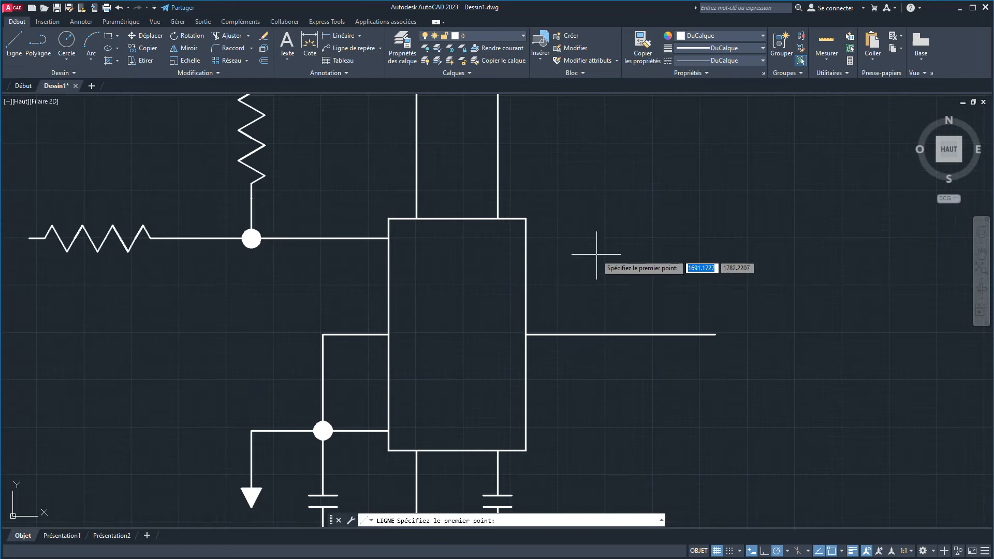
click(597, 257)
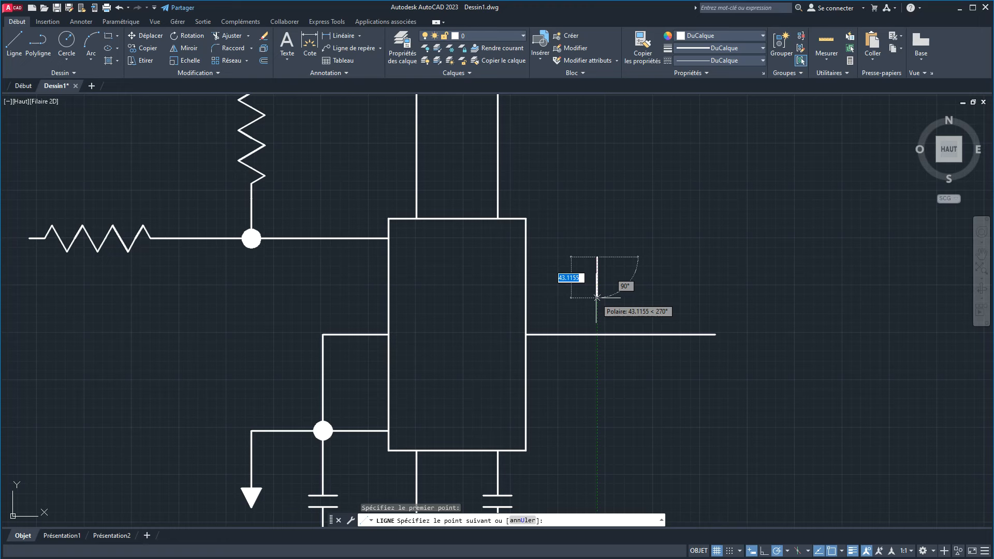
text(40)
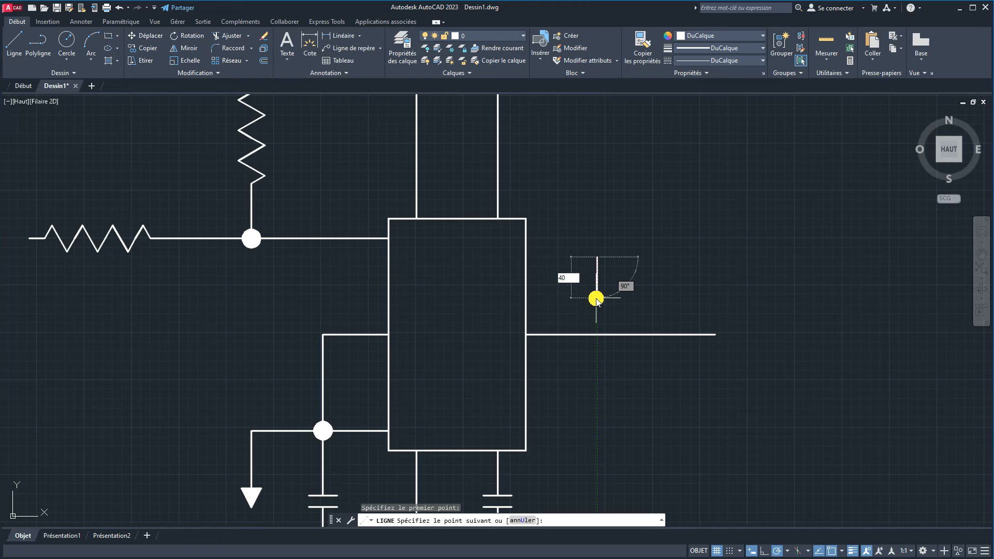
key(Return)
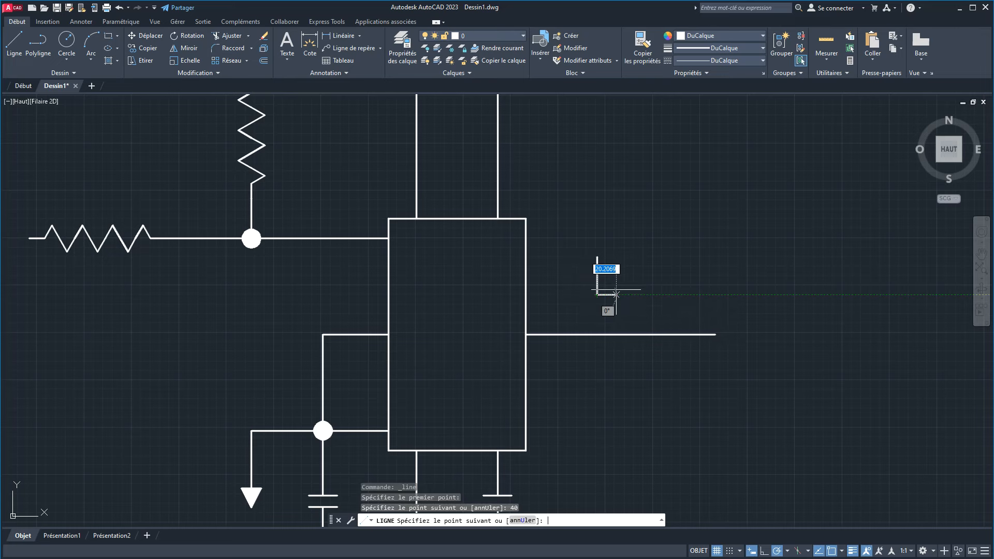
key(Return)
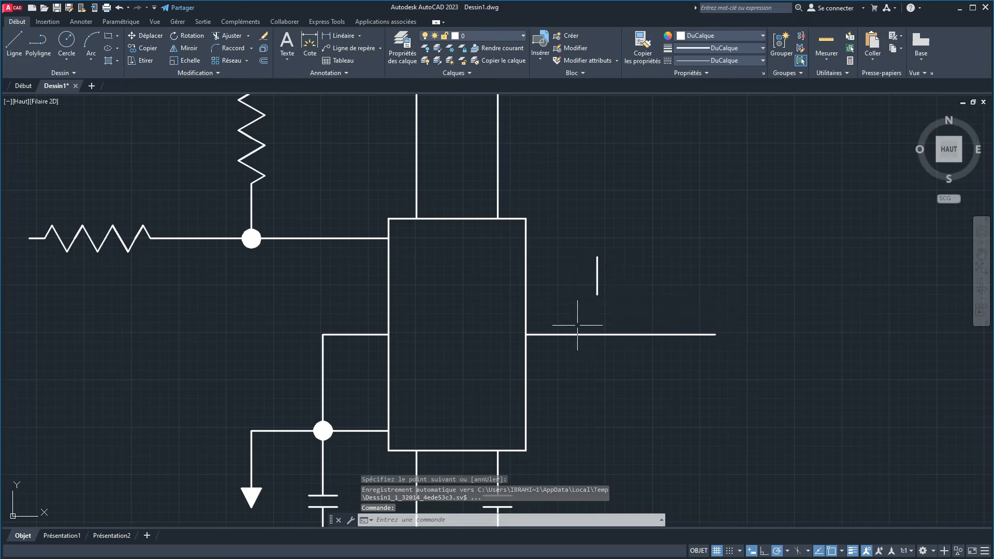
scroll(603, 276, up, 2)
key(Return)
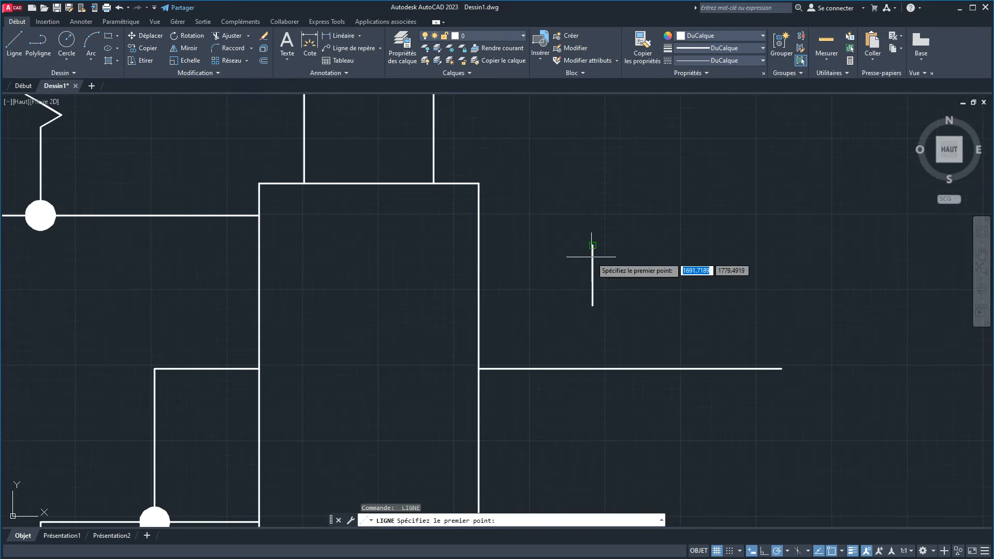
scroll(592, 245, up, 2)
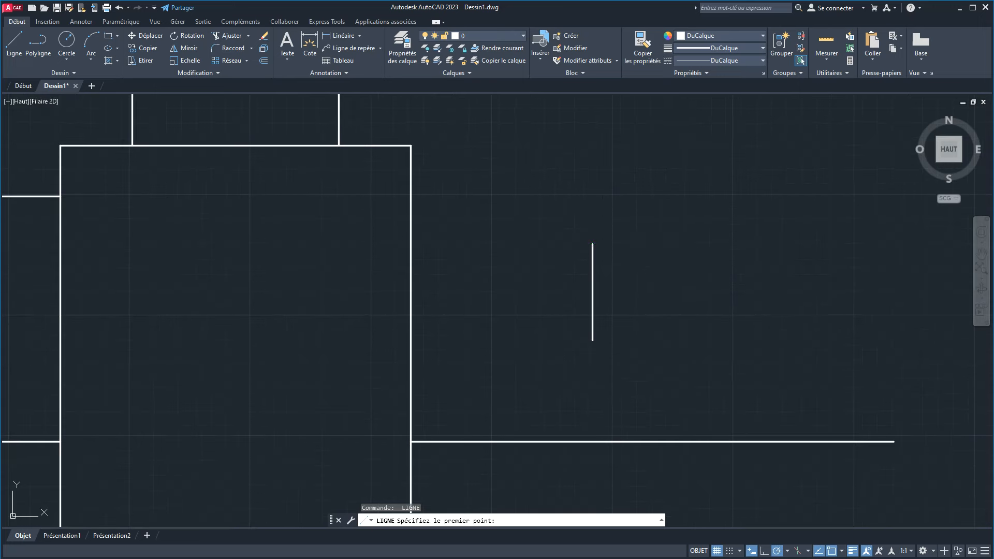
click(639, 243)
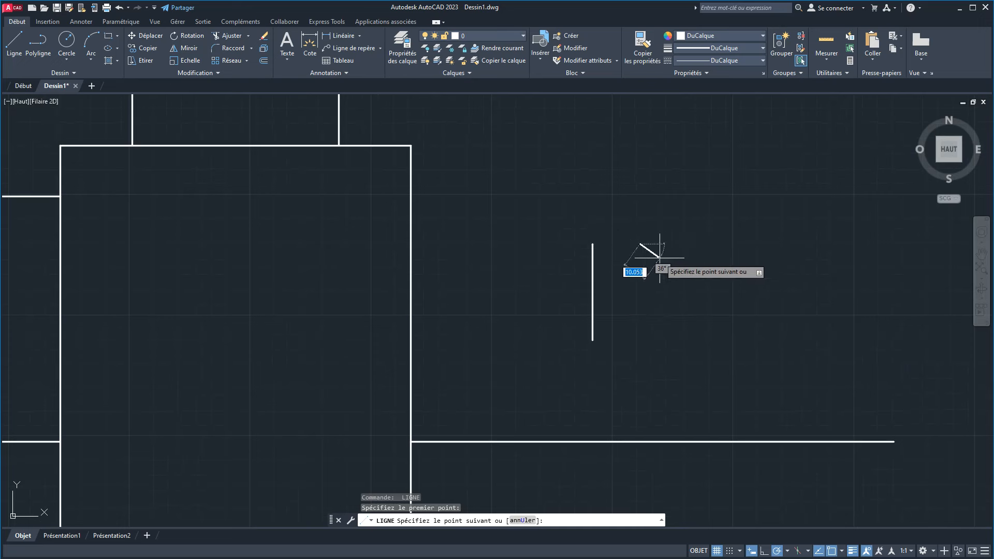
key(Escape)
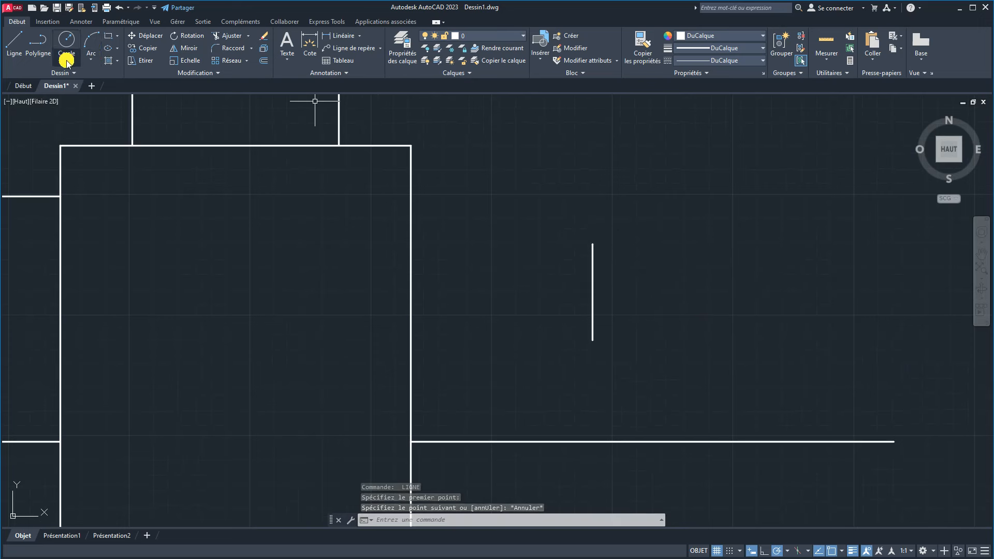
Step: Draw the capacitor's curved plate as a three-point arc right of the vertical line, bulging towards it, with ends level with the line's ends
click(91, 41)
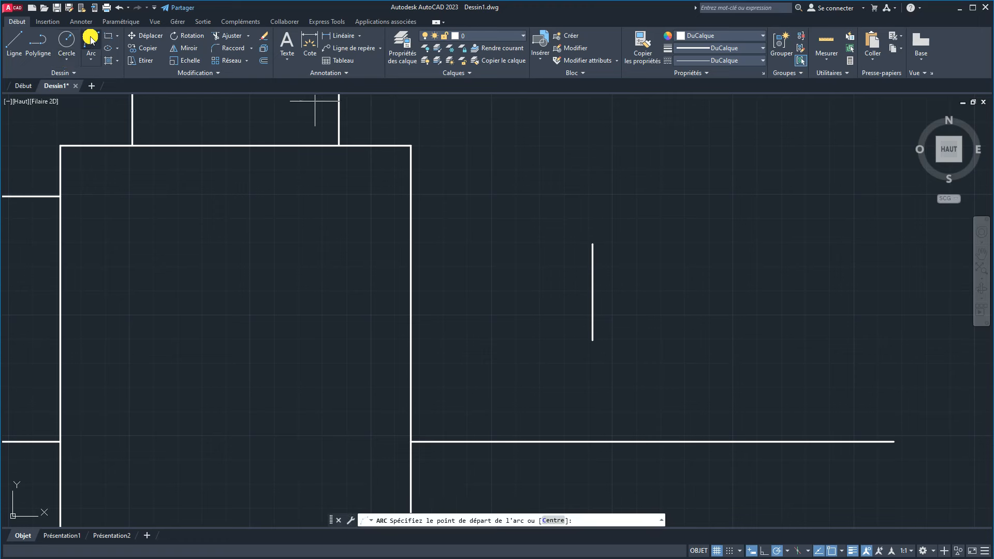
click(639, 243)
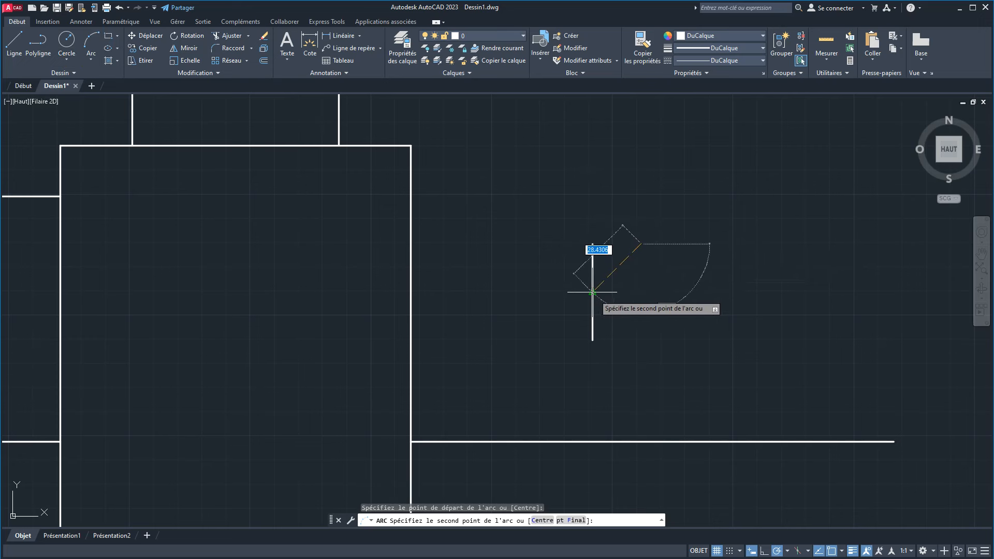
click(593, 313)
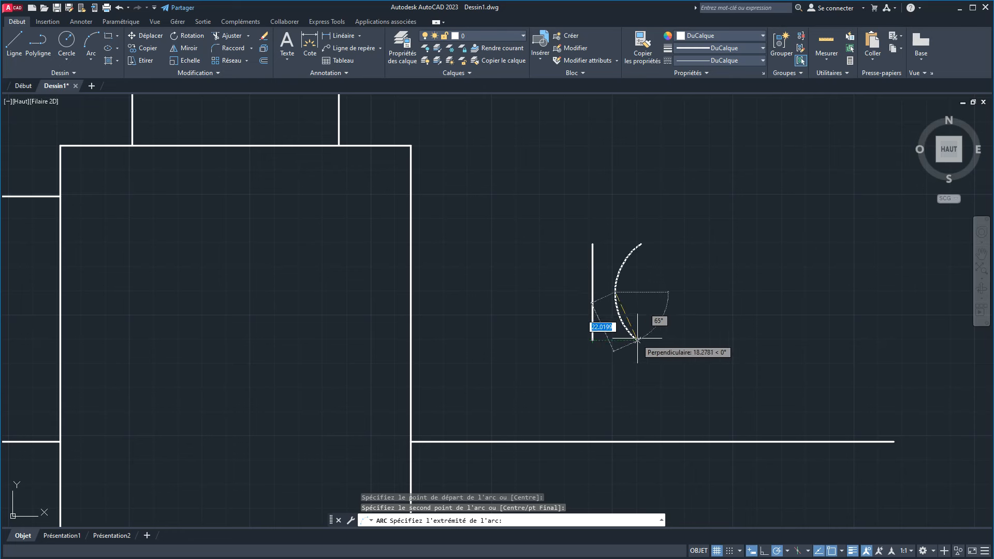
click(641, 339)
scroll(654, 307, down, 2)
scroll(649, 308, up, 4)
middle_drag(643, 310, 476, 278)
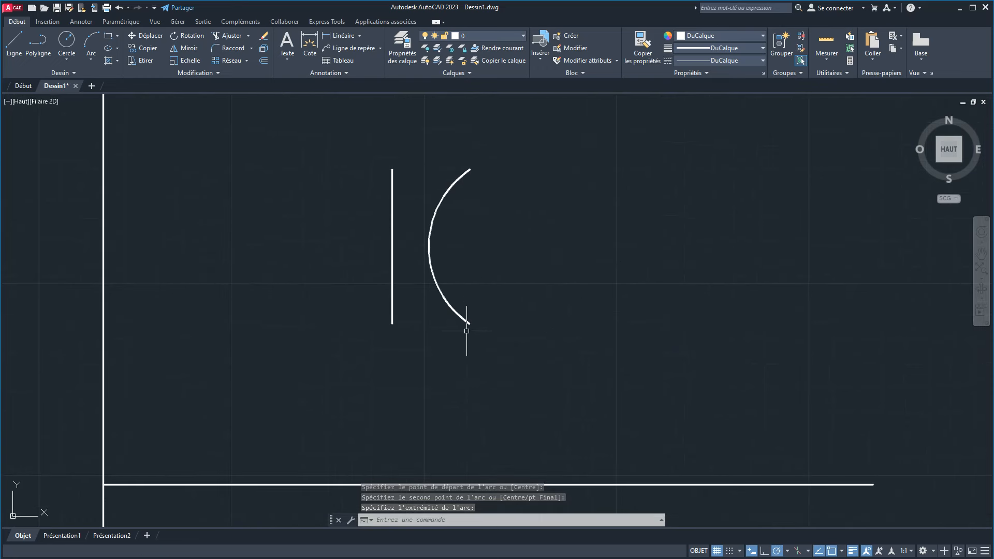
scroll(541, 357, down, 1)
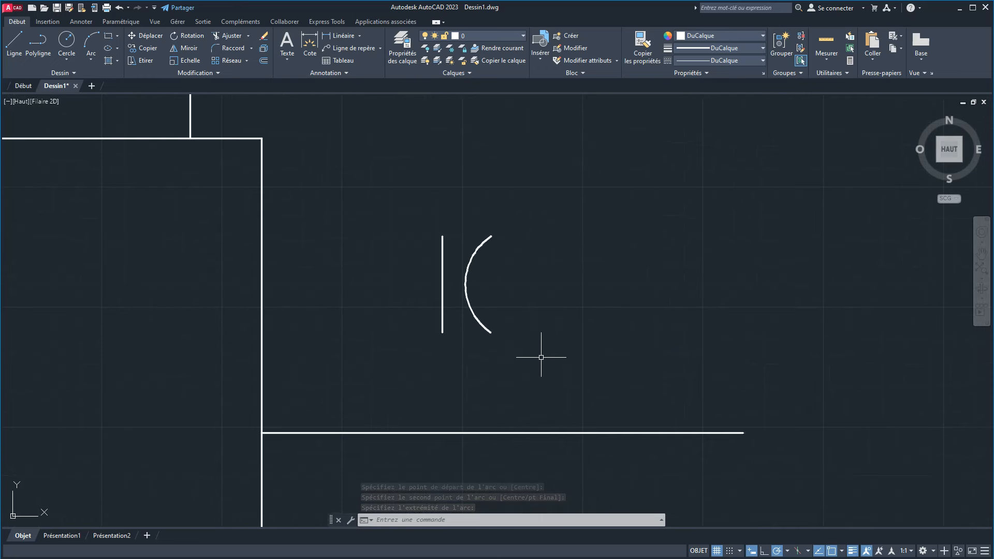
click(562, 380)
click(556, 338)
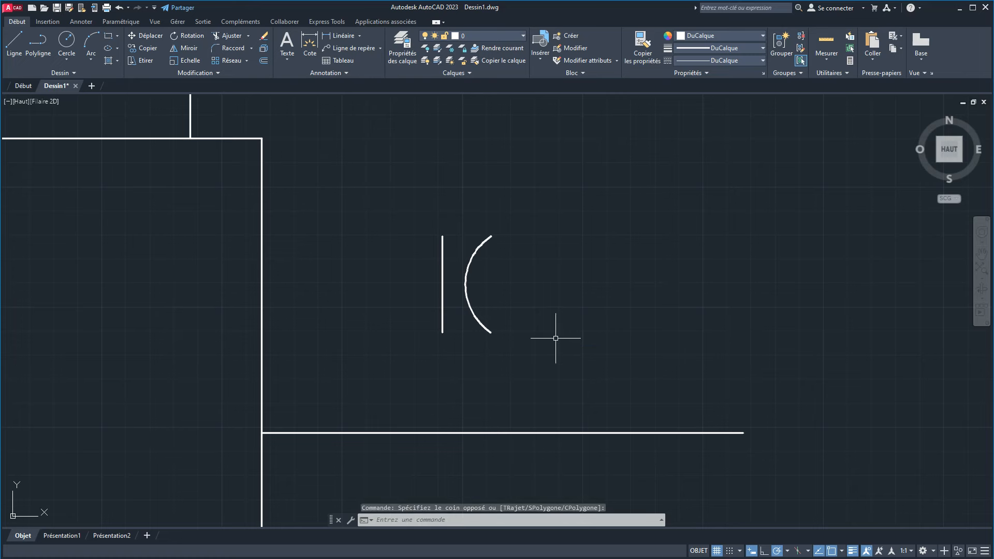
key(Escape)
scroll(457, 291, down, 5)
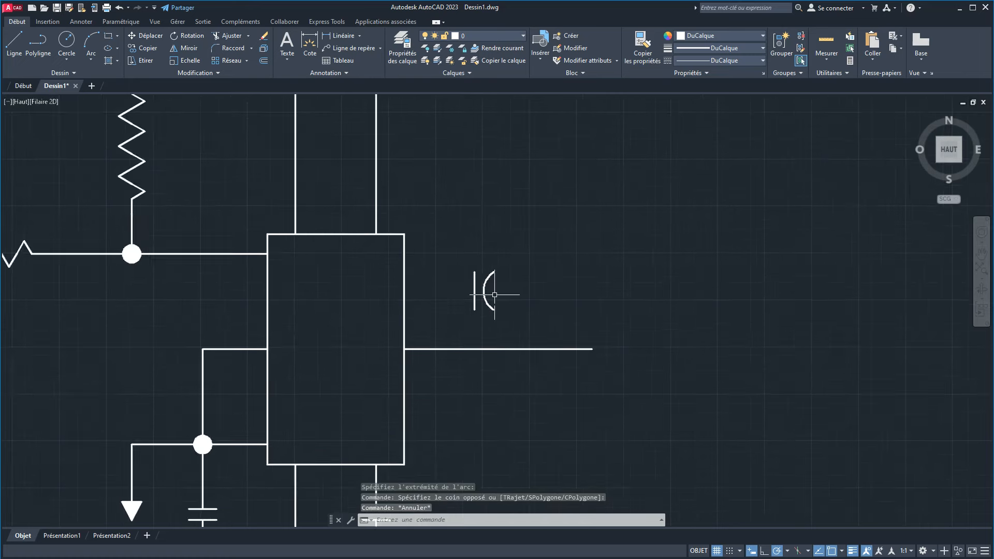
middle_drag(466, 287, 535, 307)
scroll(205, 297, up, 5)
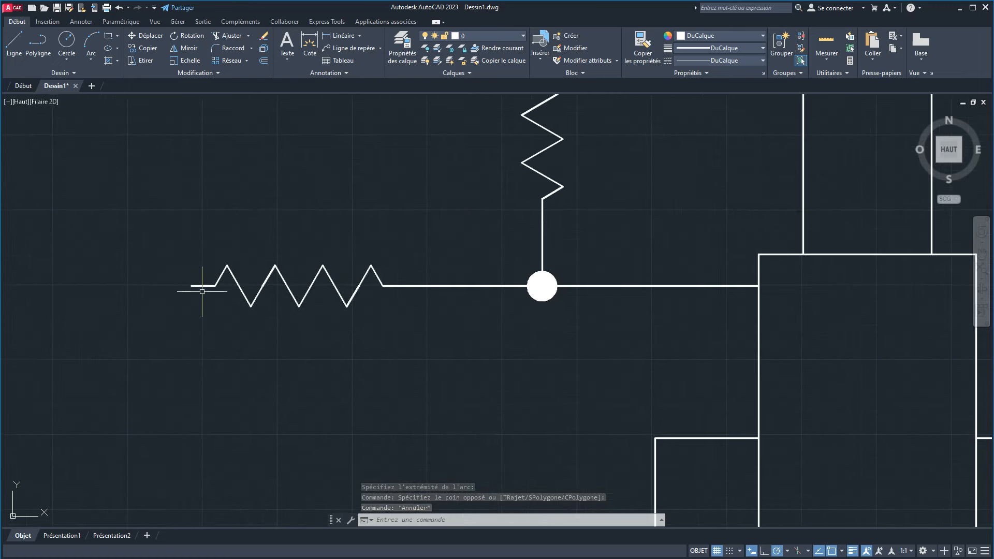
scroll(640, 335, down, 3)
middle_drag(926, 336, 554, 337)
scroll(543, 337, up, 5)
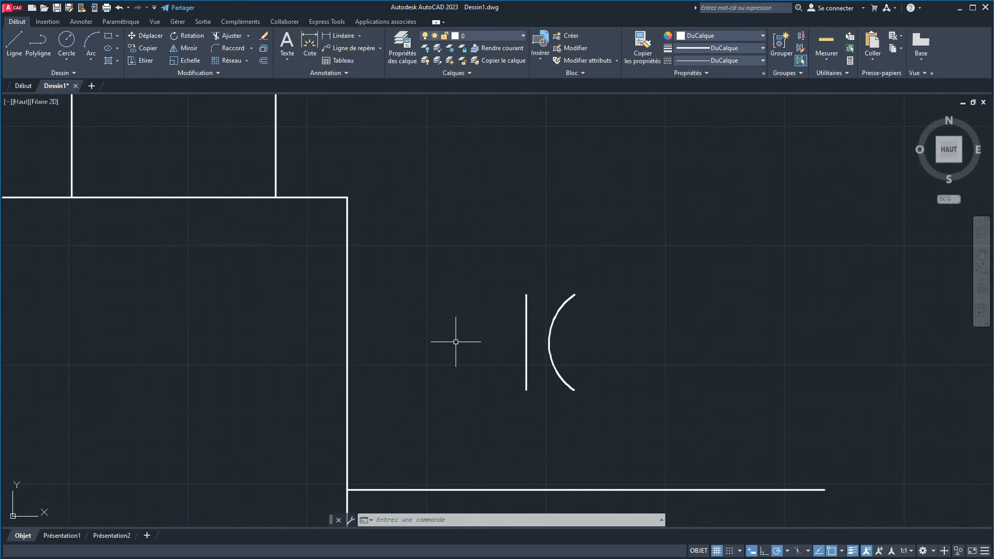
Step: Draw a horizontal line 20 units long leftward from the midpoint of the capacitor symbol's vertical plate
text(L)
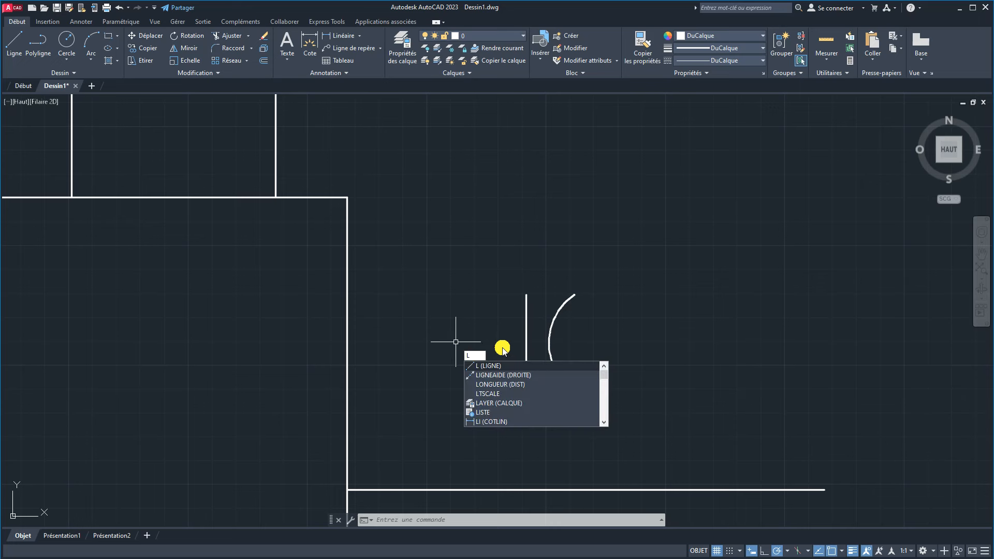
key(Return)
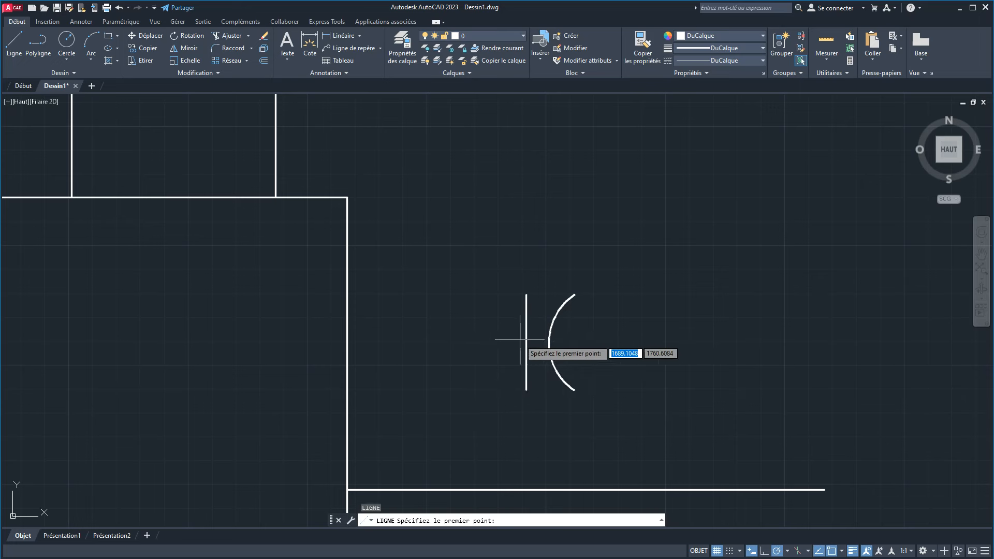
click(526, 342)
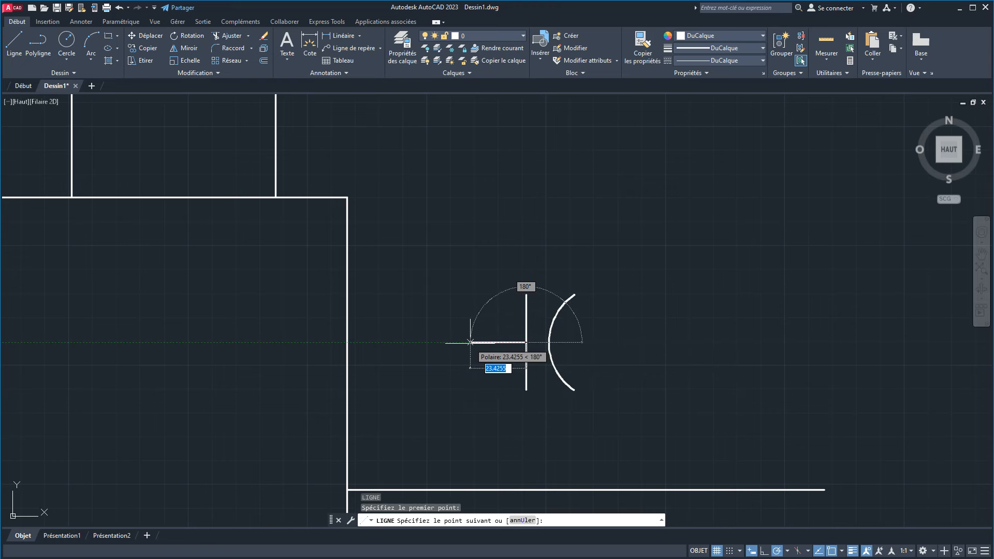
text(20)
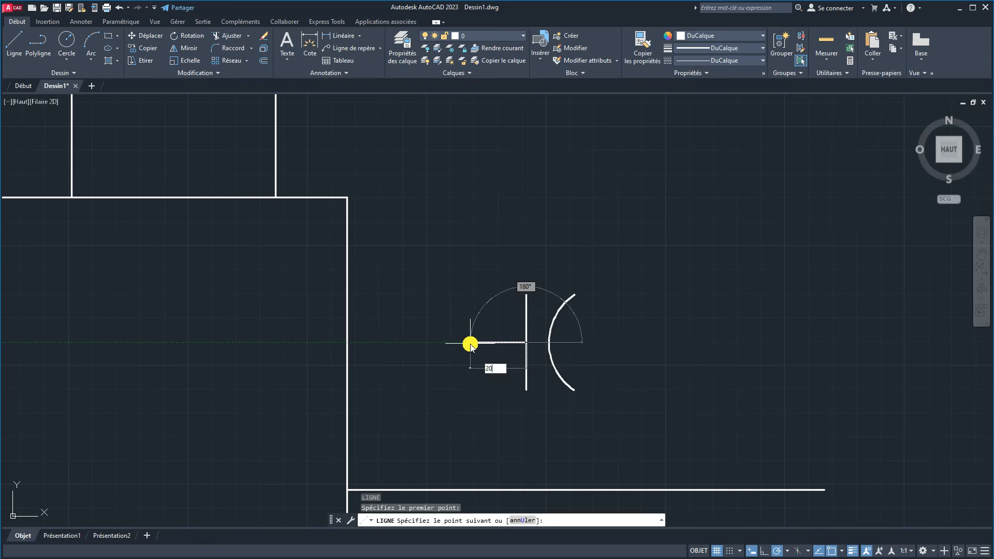
key(Return)
key(Return)
Step: Draw a horizontal line 20 units long rightward from the midpoint of the capacitor symbol's curved plate
right_click(644, 330)
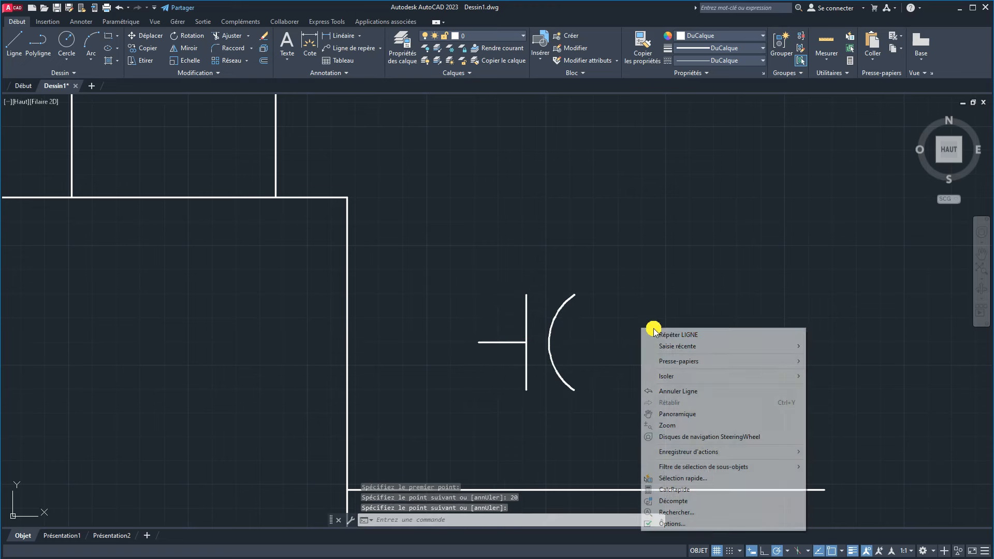
click(667, 338)
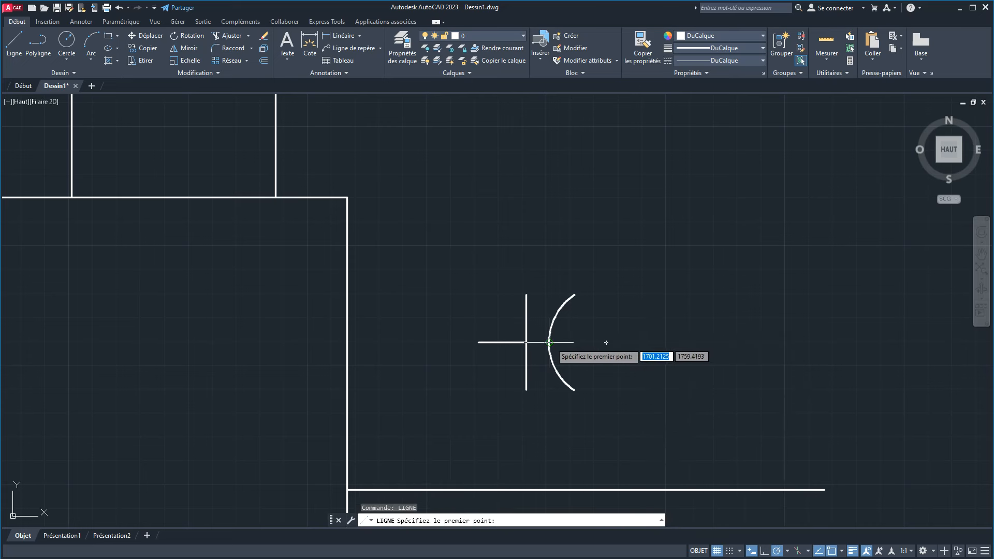
click(548, 342)
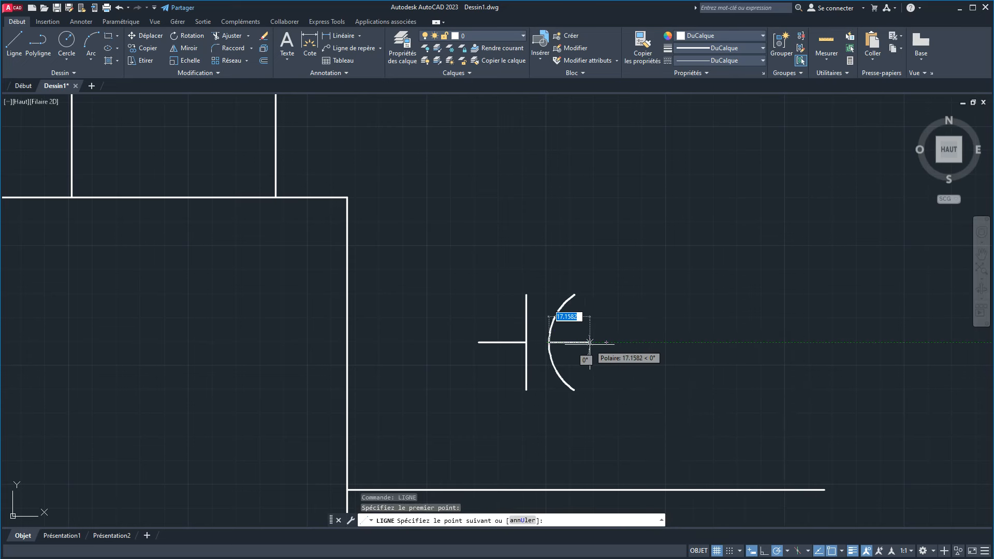
click(589, 342)
text(20)
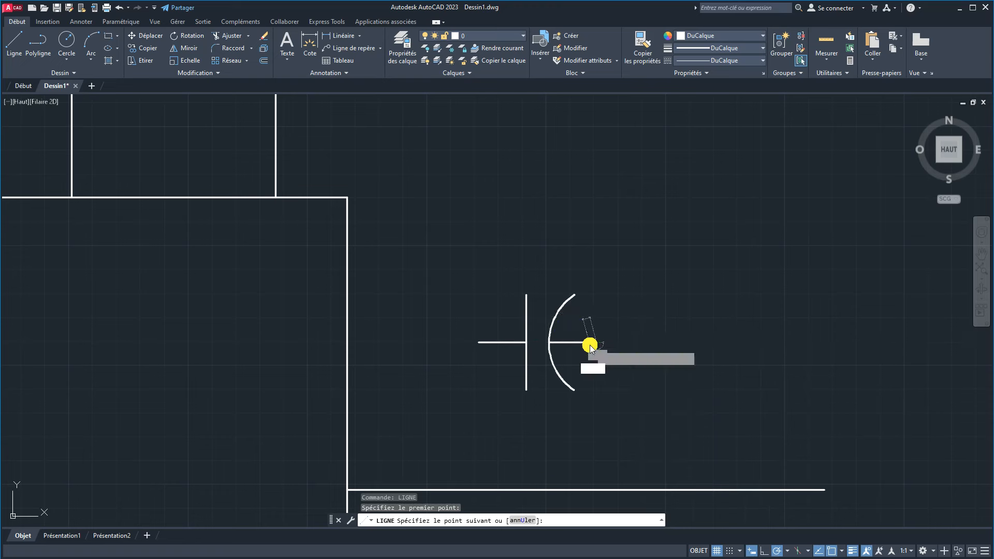
key(Return)
key(Return)
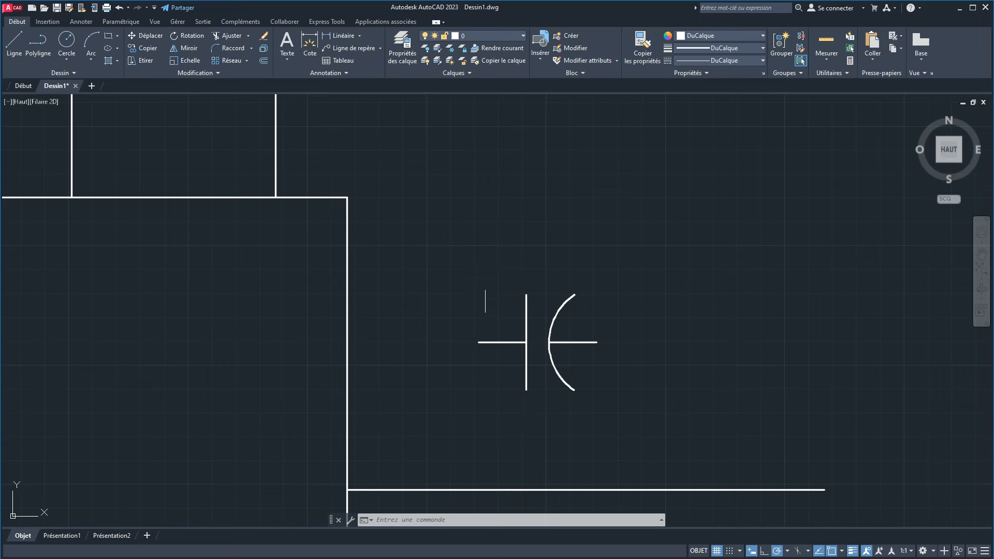
right_click(484, 288)
click(517, 287)
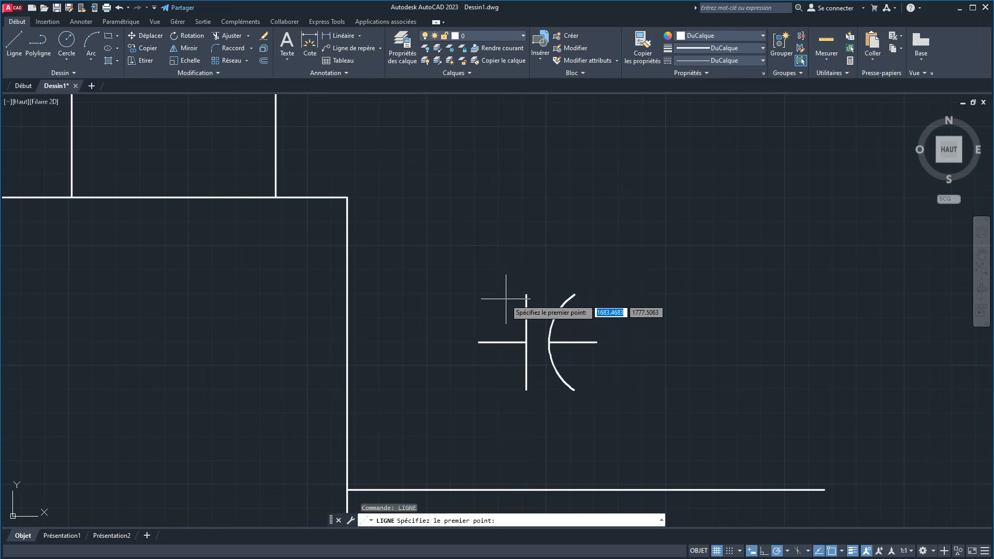
click(505, 299)
scroll(504, 318, up, 2)
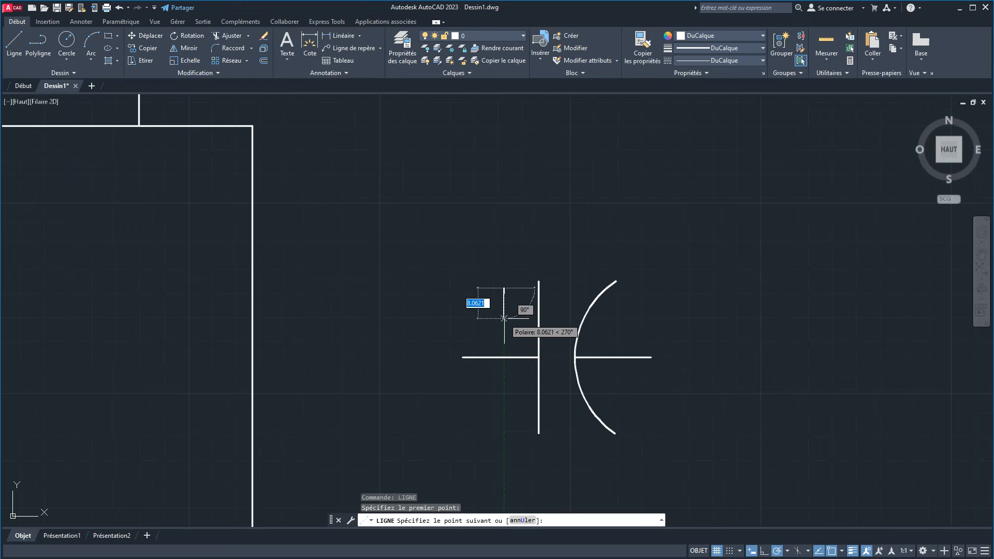
text(50)
key(Return)
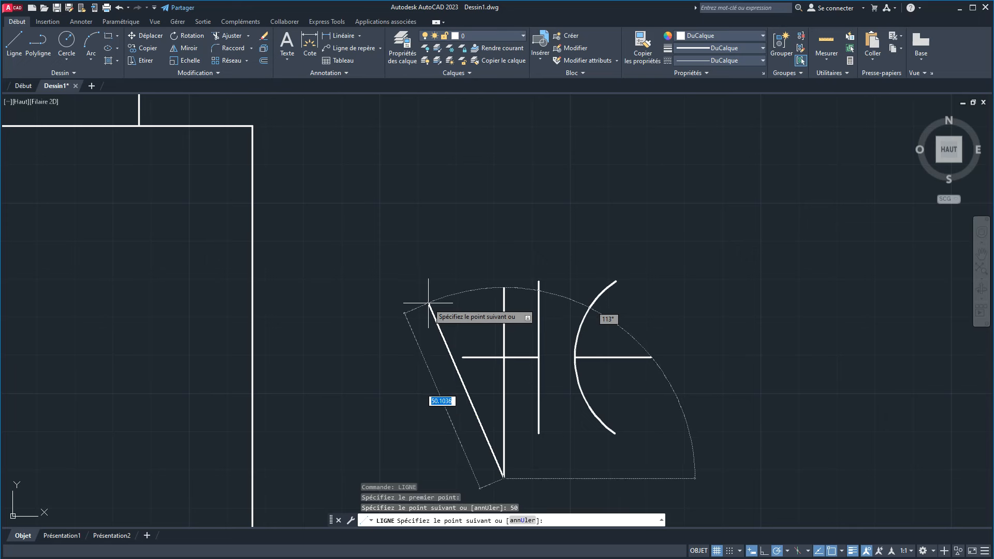
key(Escape)
click(506, 321)
click(482, 320)
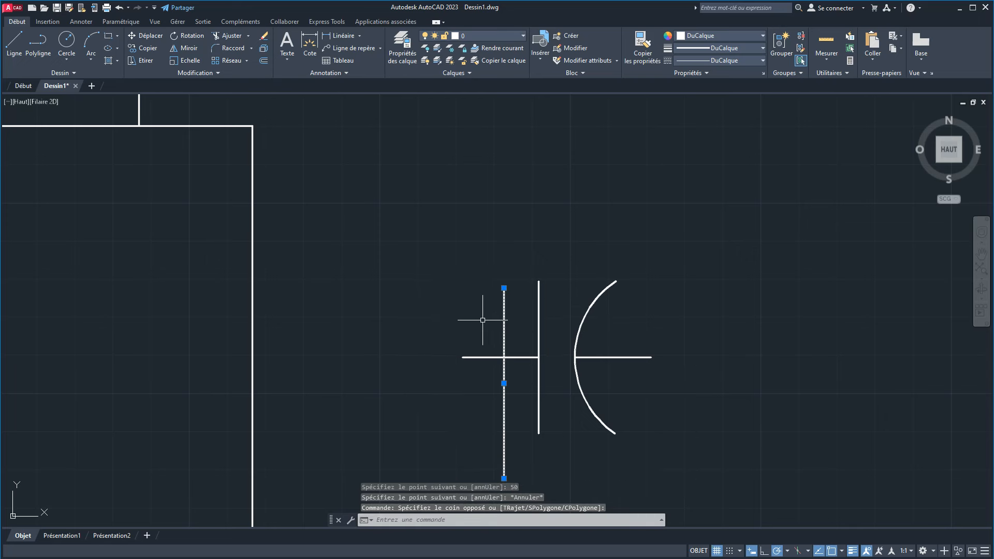
key(Delete)
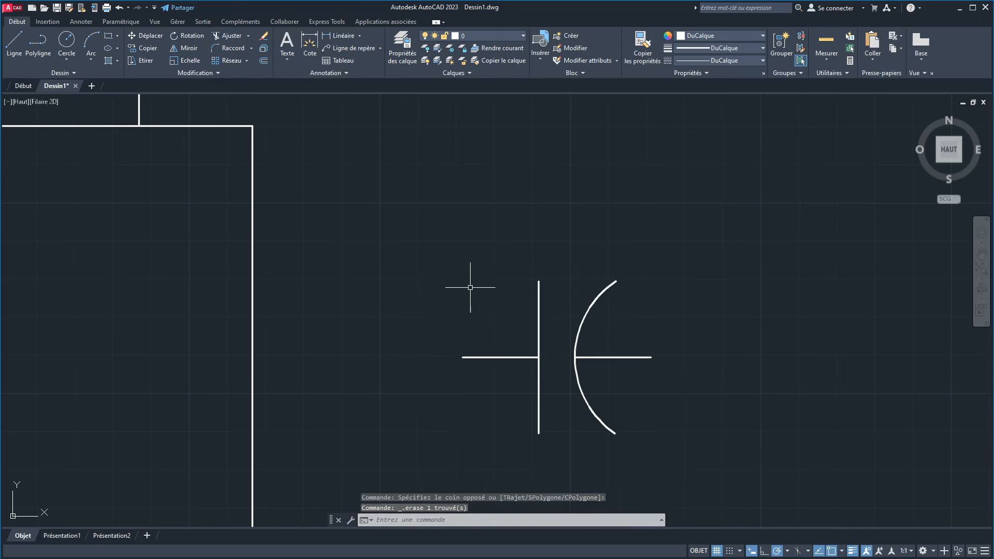
Step: Draw a vertical line 5 units long above the left lead, beside the straight plate, as the plus sign's upright
text(l)
key(Return)
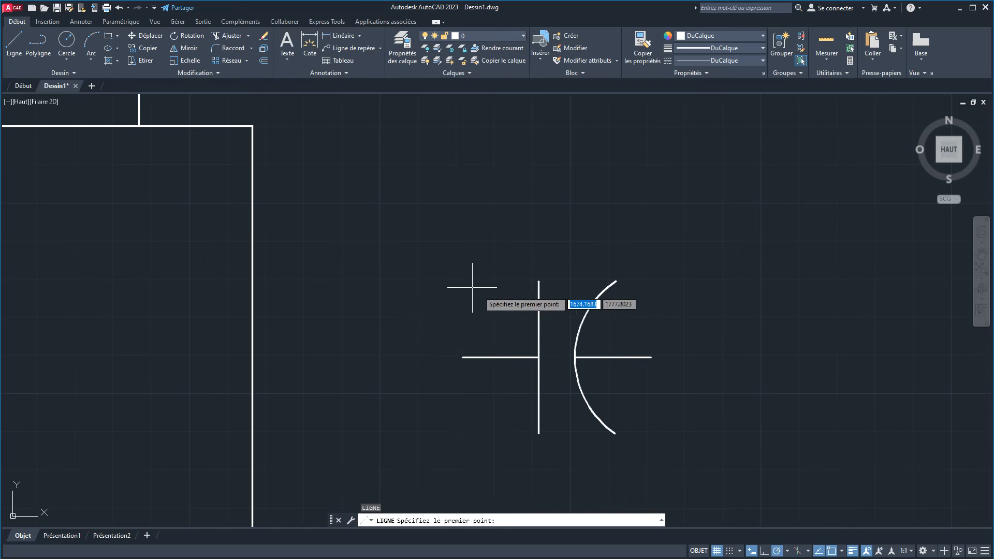
click(512, 294)
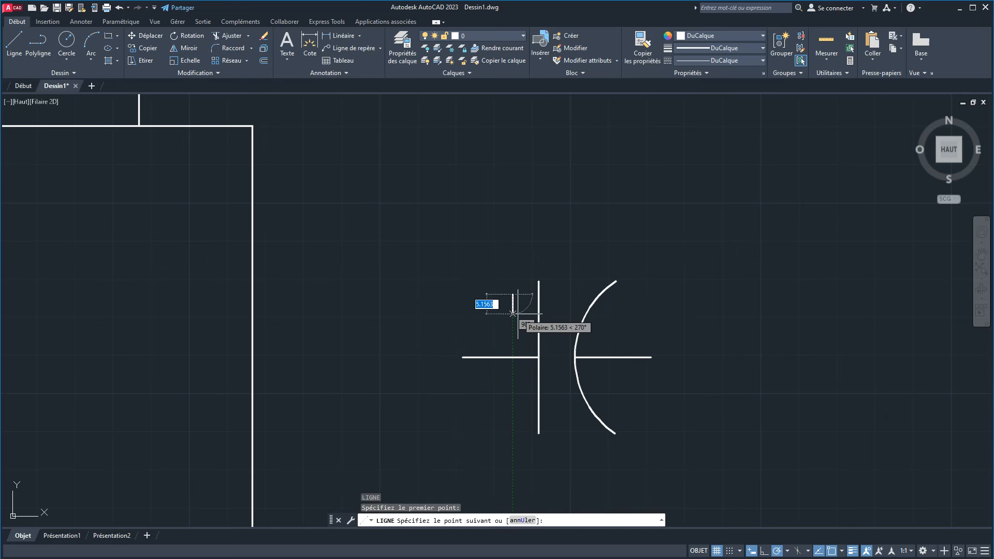
text(5)
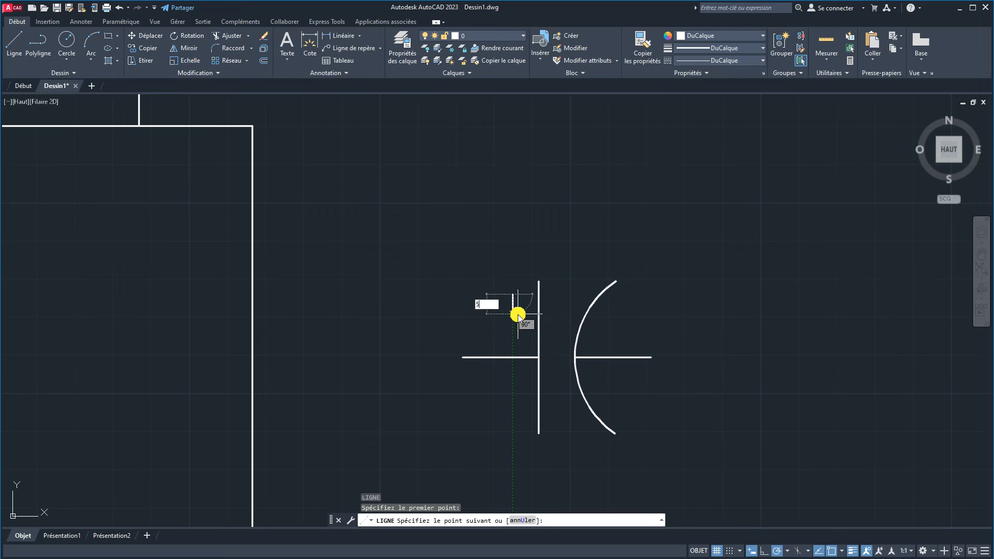
key(Return)
right_click(511, 321)
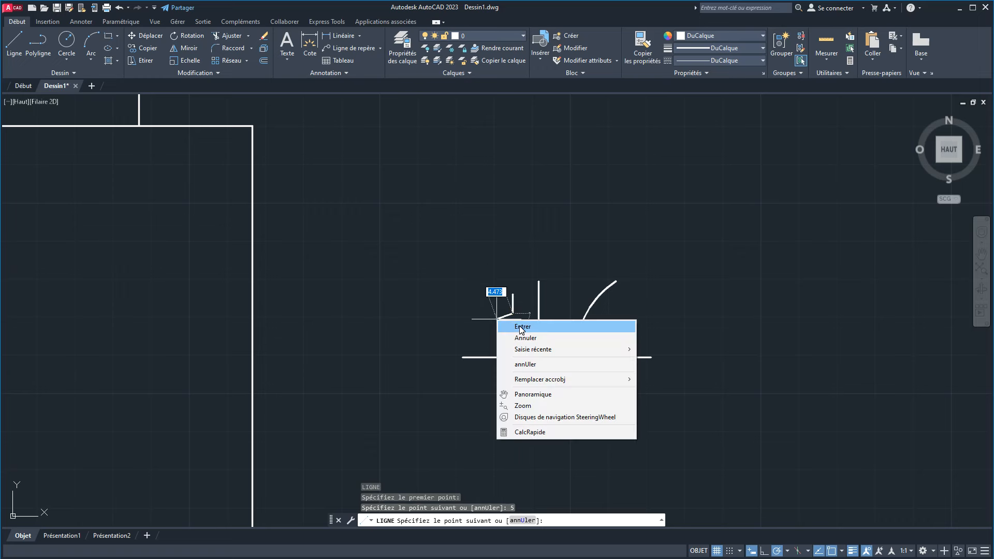
click(515, 326)
Step: Draw a horizontal line 5 units long to the right, crossing the short vertical line at its mid-height
scroll(515, 302, up, 4)
right_click(446, 306)
click(482, 313)
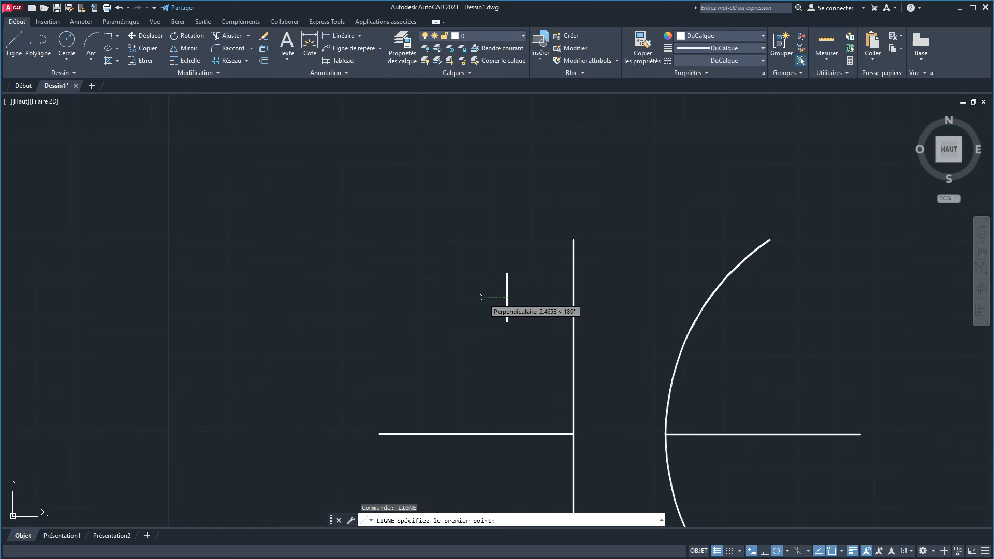
click(487, 298)
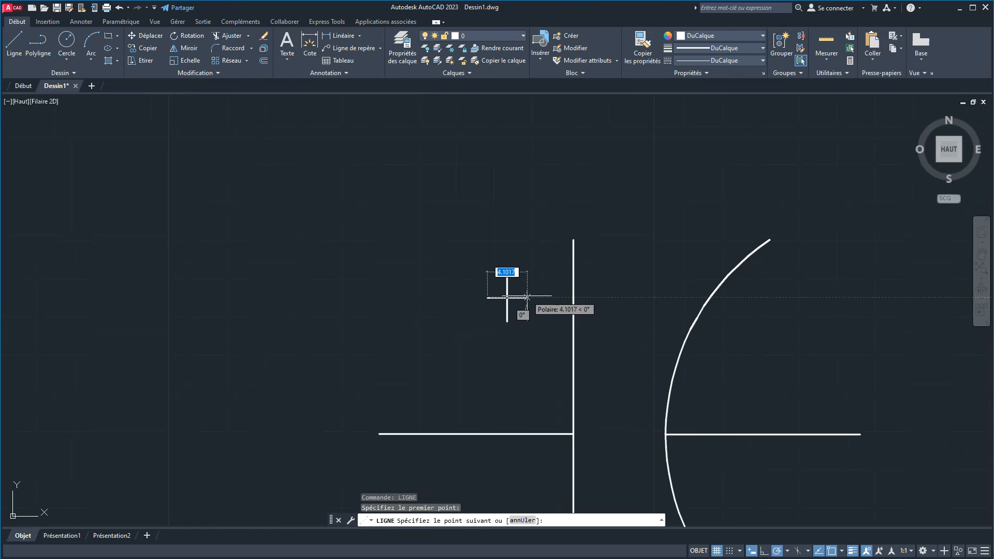
text(5)
click(526, 296)
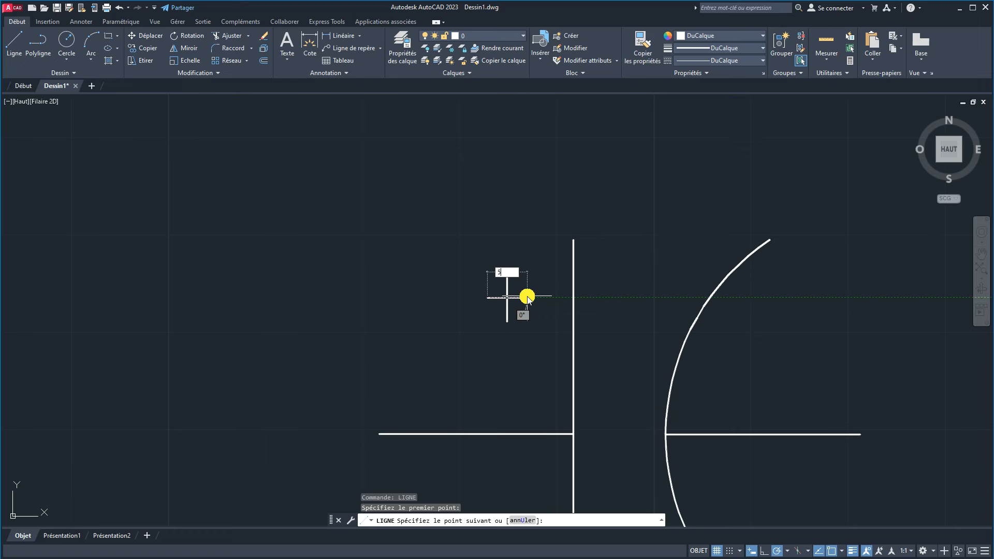
right_click(448, 342)
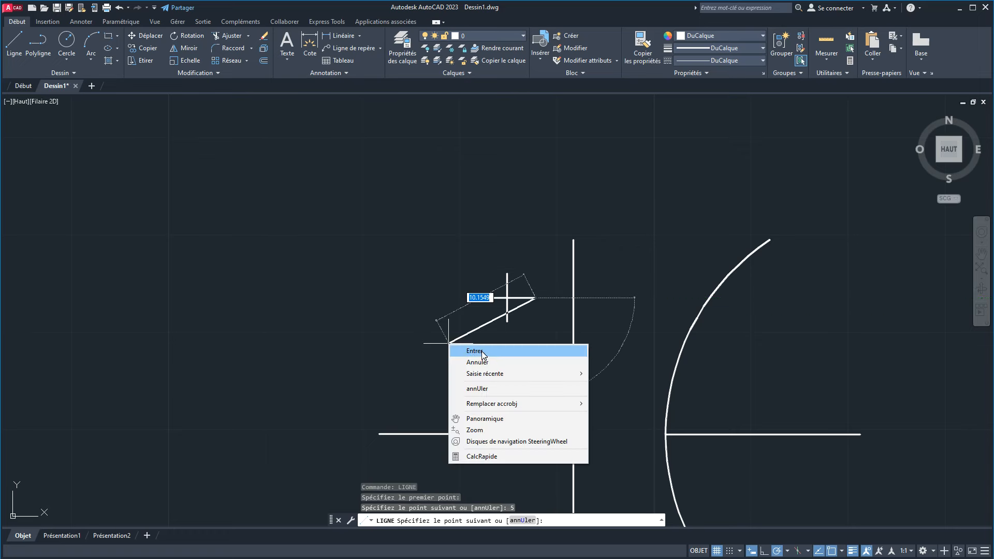
click(482, 354)
Step: Center the plus sign's horizontal stroke by moving its midpoint onto the midpoint of the vertical stroke
scroll(510, 299, up, 3)
click(512, 269)
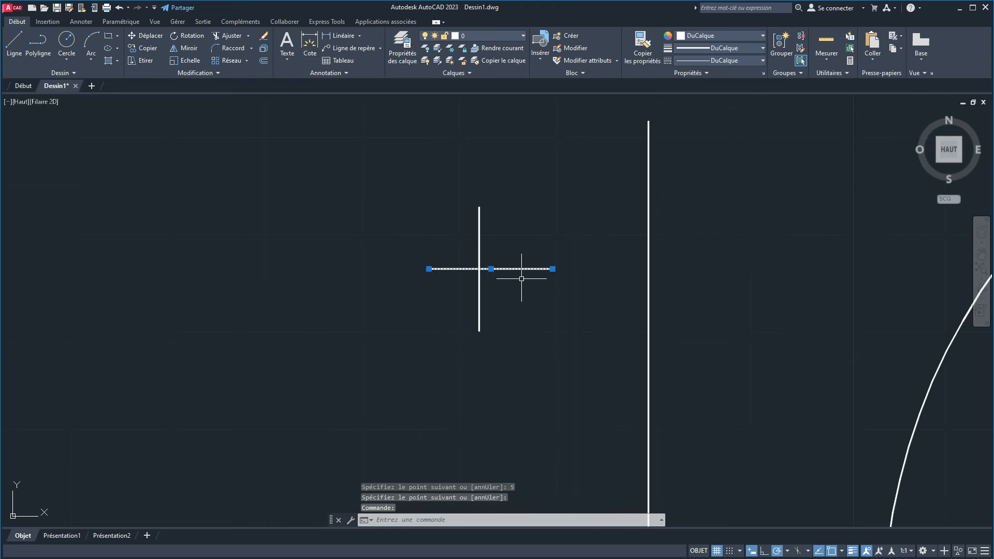
click(491, 269)
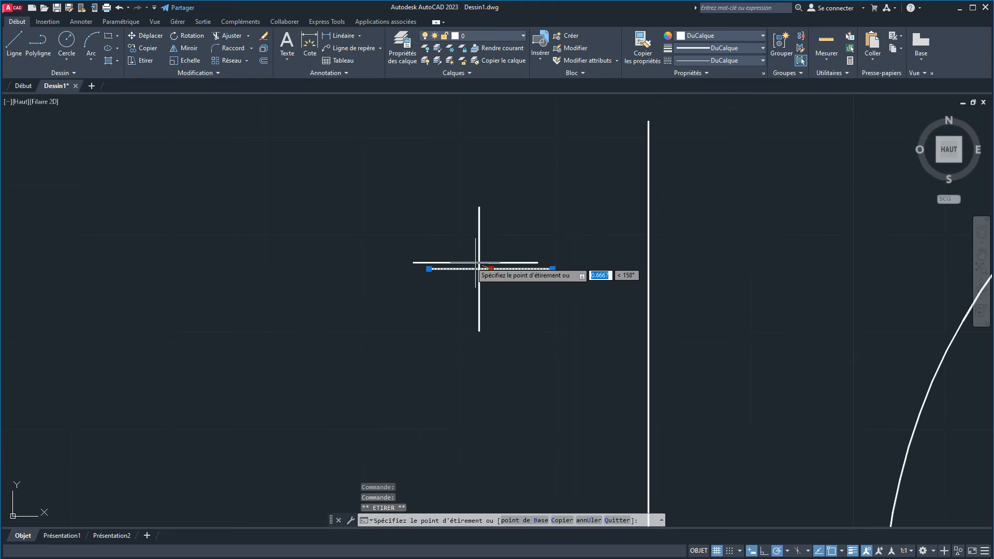
click(479, 269)
scroll(501, 316, down, 3)
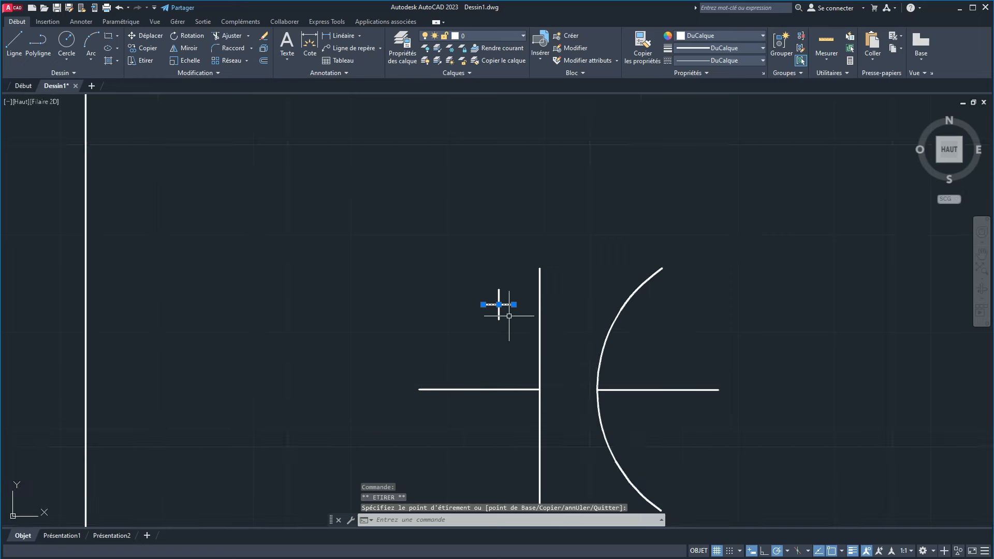
key(Escape)
Step: Move both strokes of the plus sign about 3.5 units down and to the left, closer to the left lead
scroll(512, 321, up, 2)
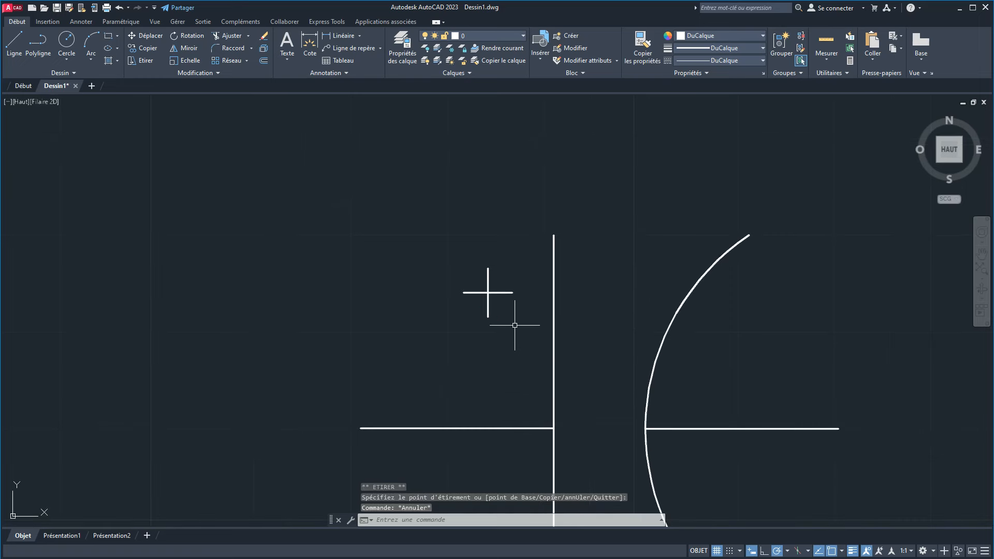
click(437, 248)
click(542, 357)
click(193, 60)
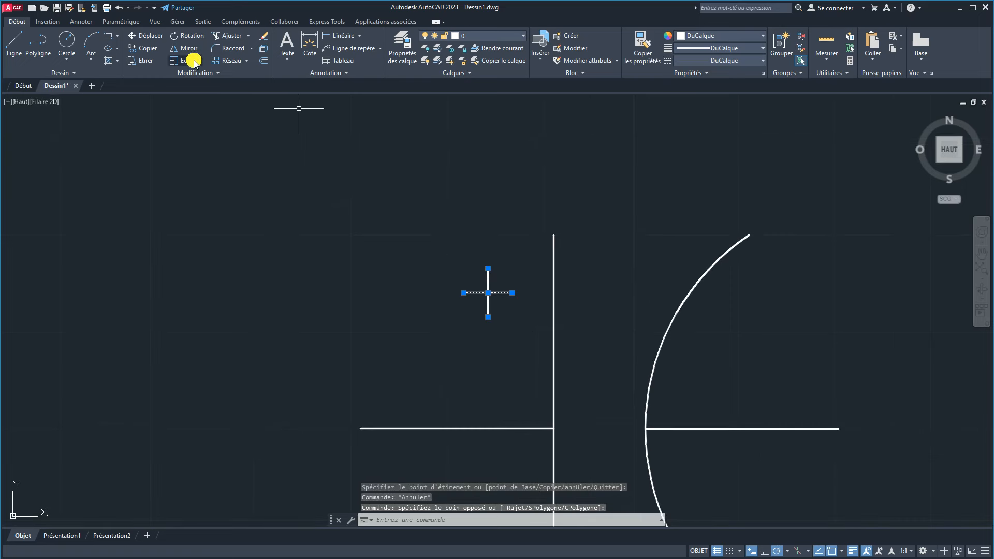
click(470, 318)
click(439, 340)
click(468, 327)
click(433, 337)
click(140, 35)
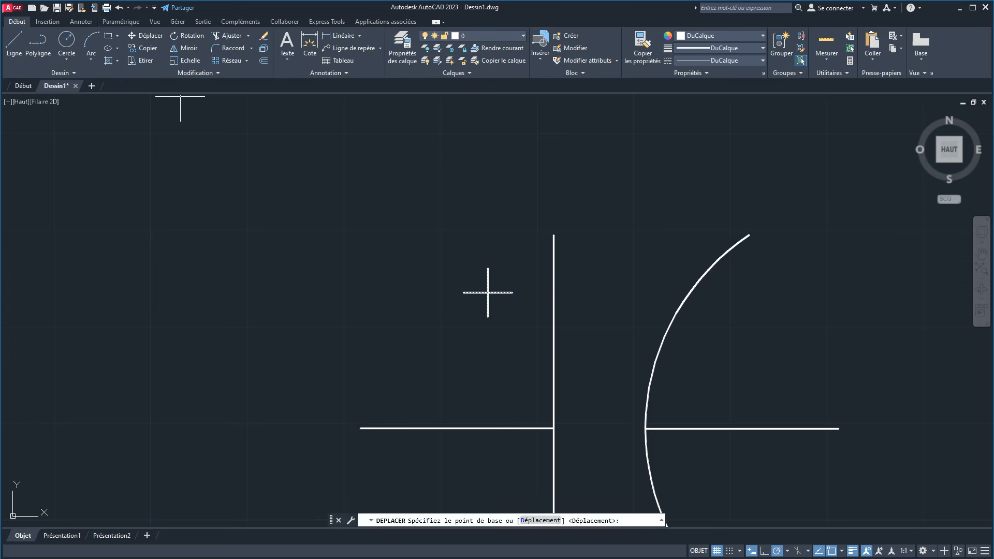
click(480, 348)
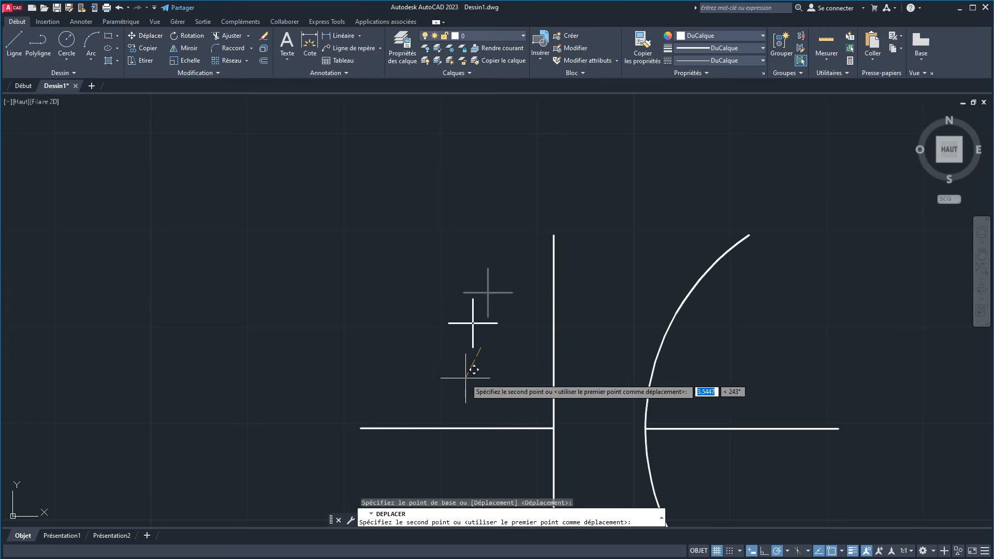
click(465, 378)
Step: Define the whole polarized capacitor symbol as a block named Cap Pol, with the left lead's free end as base point
scroll(512, 368, down, 5)
middle_drag(512, 369, 469, 261)
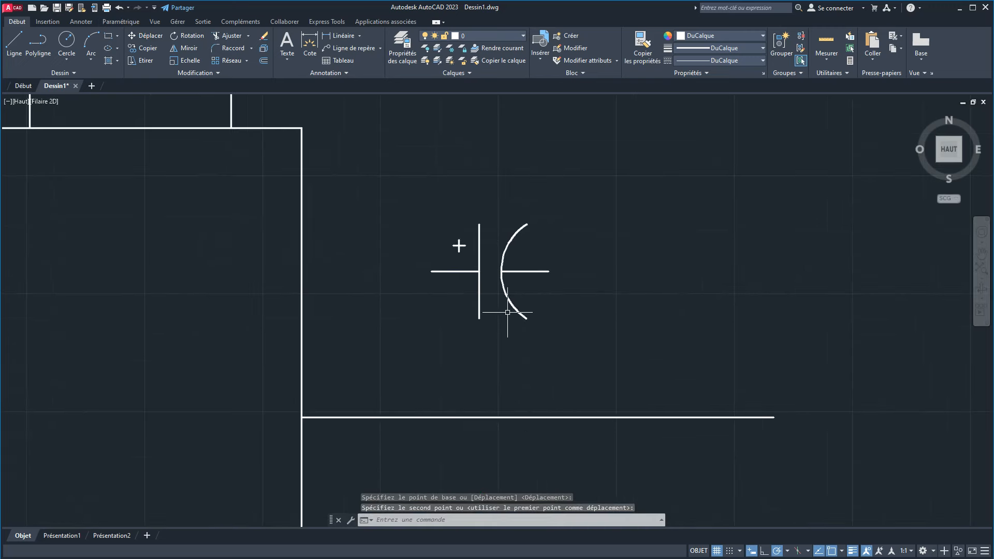
scroll(507, 312, down, 2)
click(569, 350)
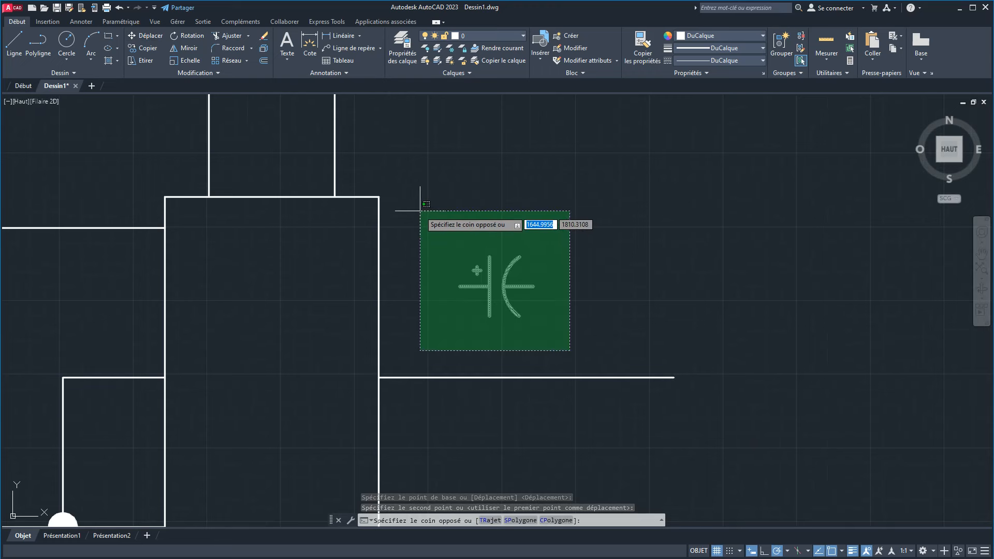
click(421, 211)
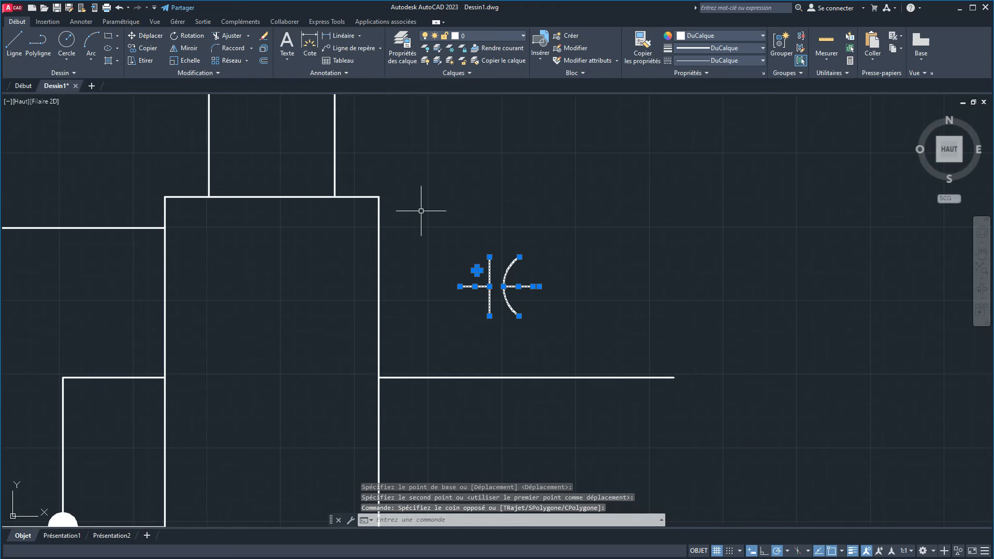
text(B)
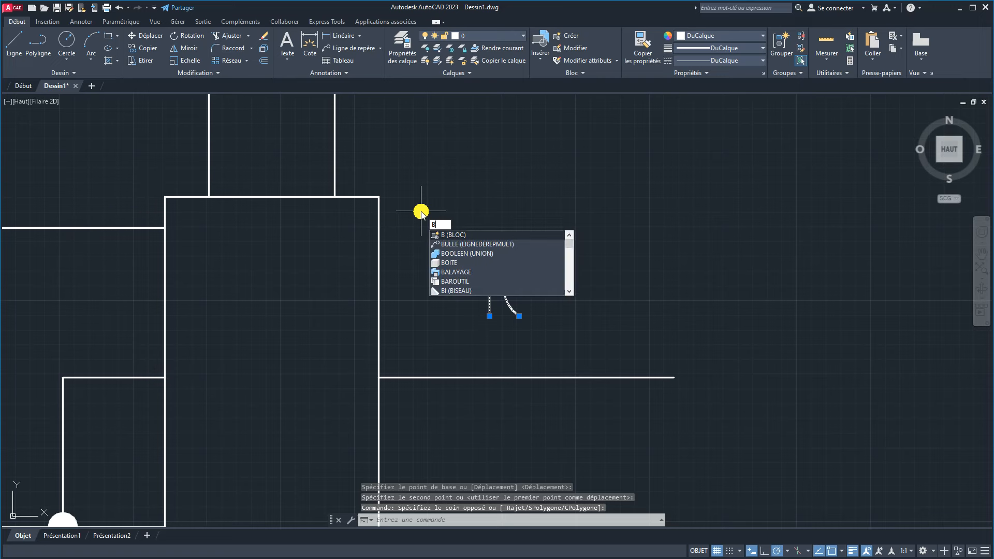
key(Return)
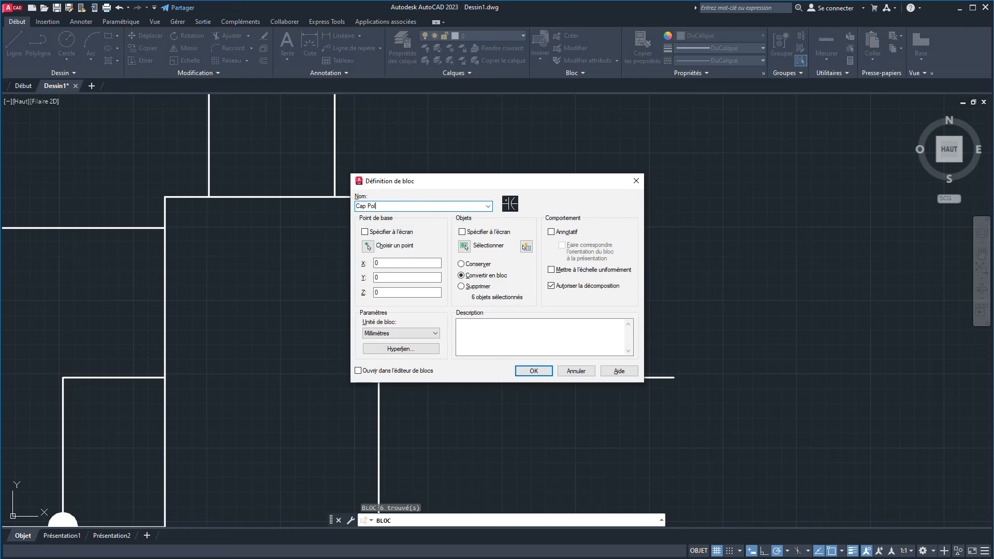
click(370, 247)
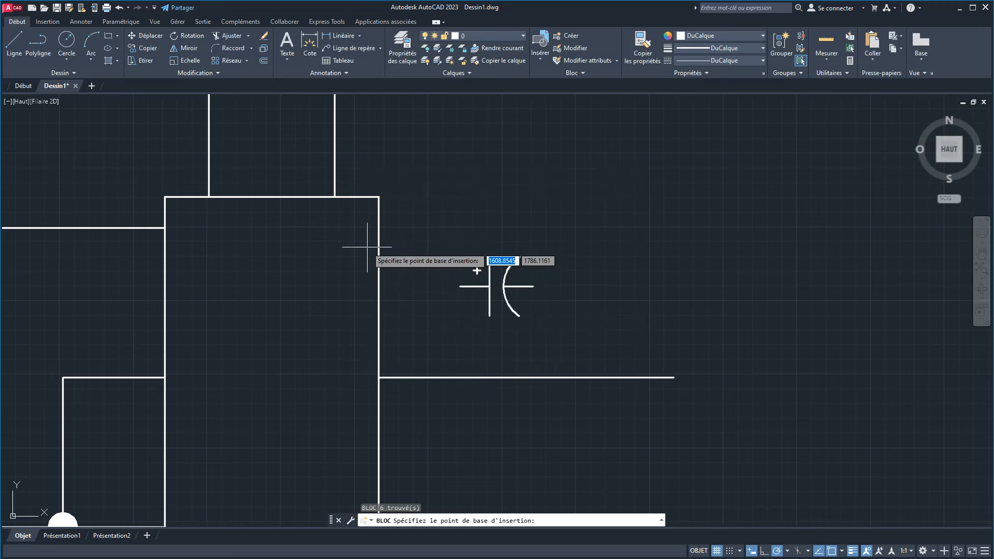
click(460, 286)
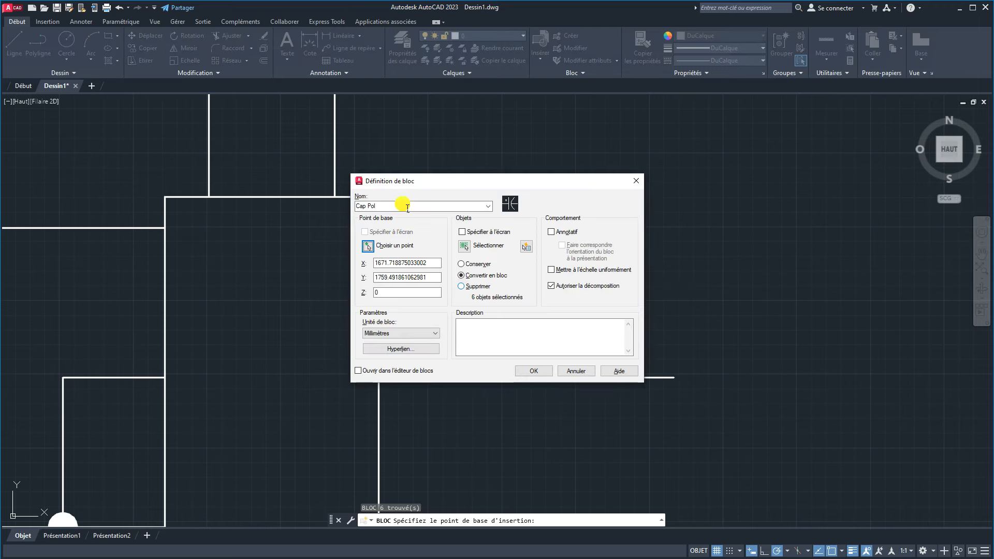
click(534, 371)
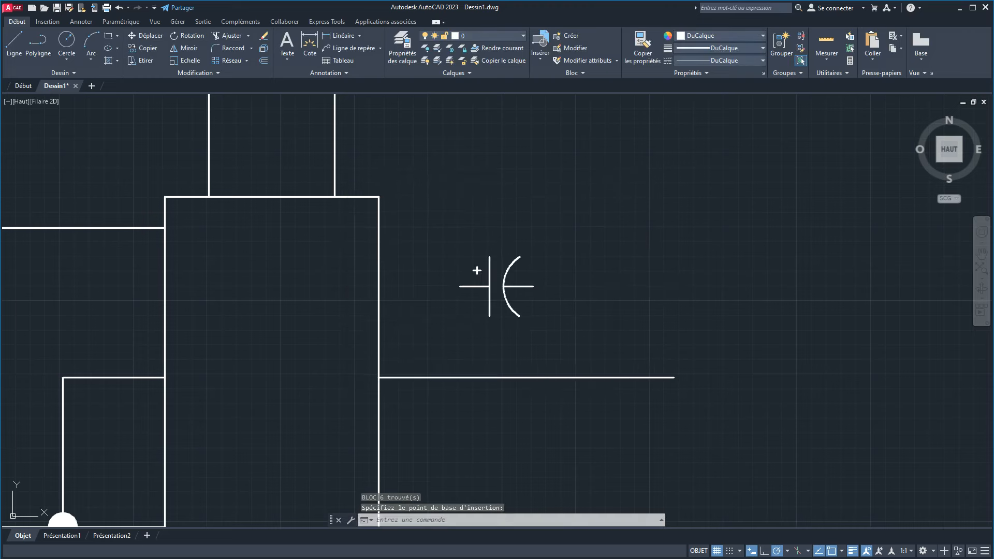
Step: Move the Cap Pol block by its left lead end onto the horizontal output wire extending from the IC's right side
click(505, 300)
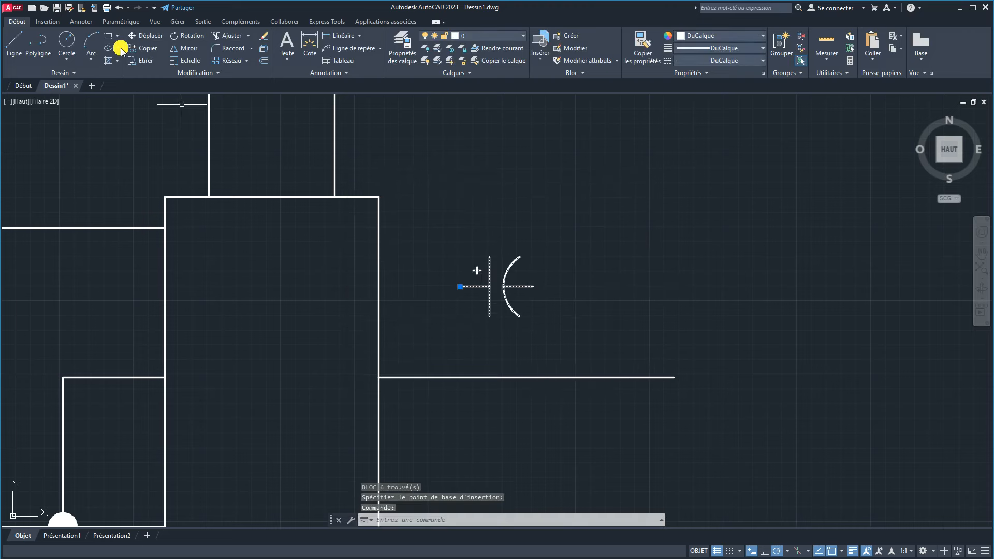
click(141, 37)
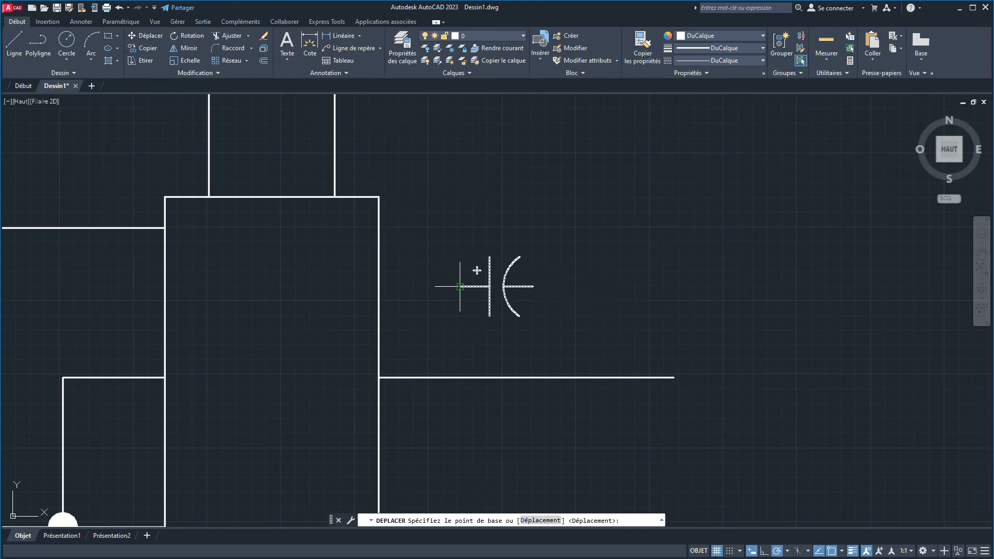
click(460, 286)
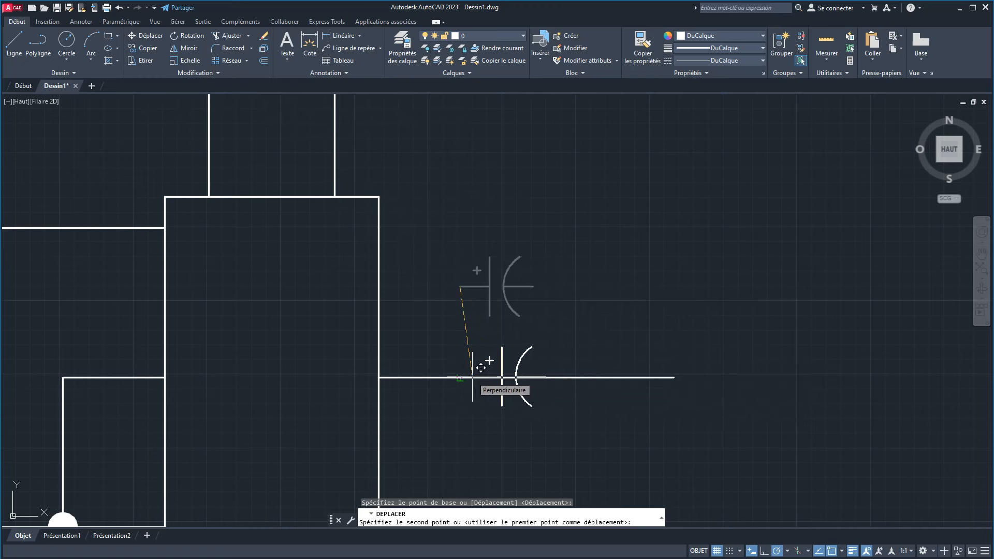
click(472, 377)
scroll(487, 380, up, 4)
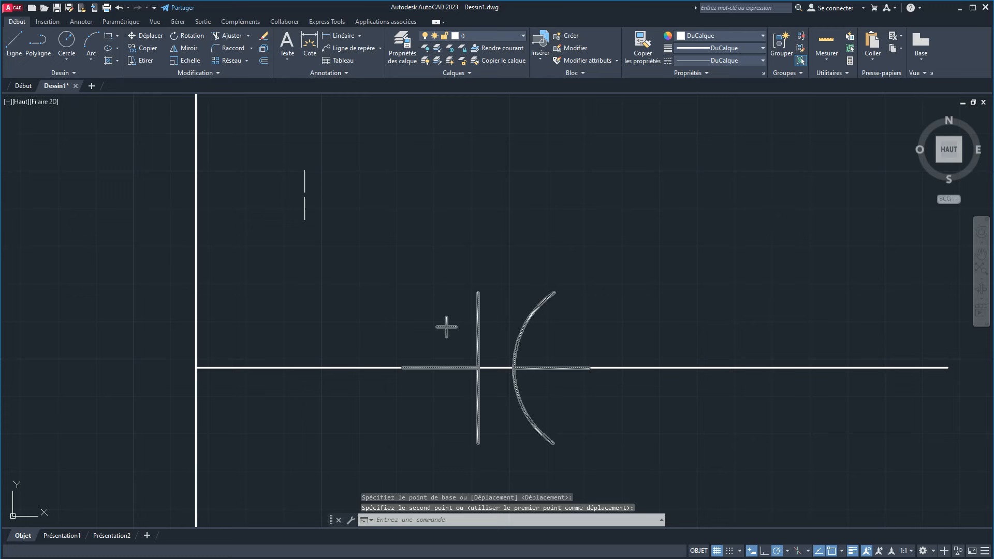
Step: Trim away the piece of output wire between the capacitor's straight and curved plates
click(224, 35)
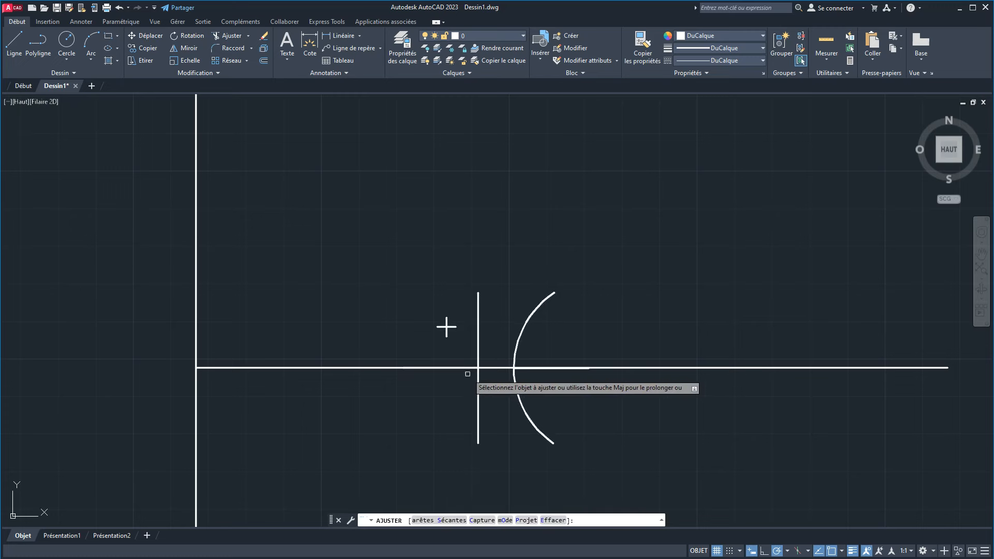
click(498, 368)
scroll(564, 406, down, 5)
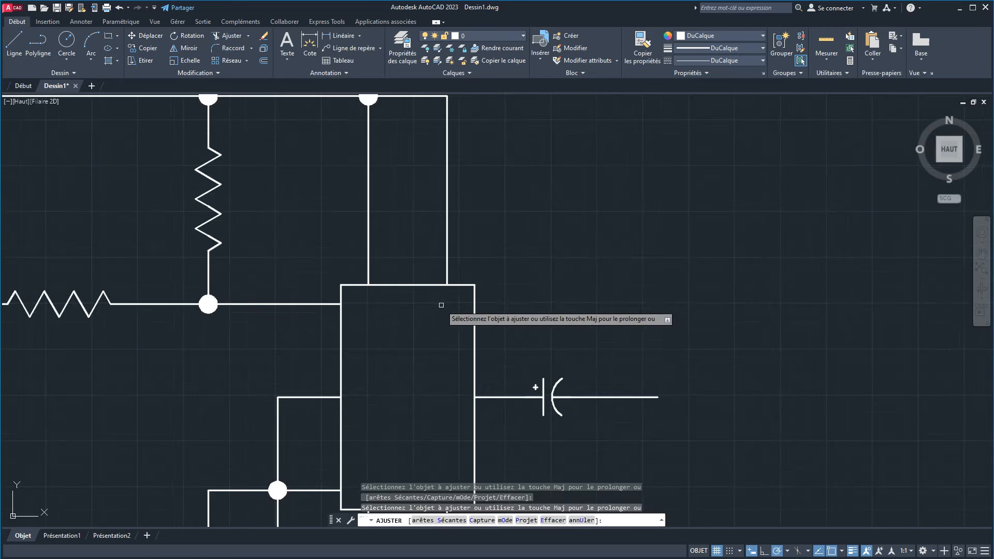
right_click(515, 301)
click(518, 306)
Step: Following the reference schematic, draw an upright rectangle about 27 units wide beyond the output wire's free end as the speaker body
scroll(512, 354, down, 2)
middle_drag(512, 348, 455, 282)
scroll(495, 334, up, 2)
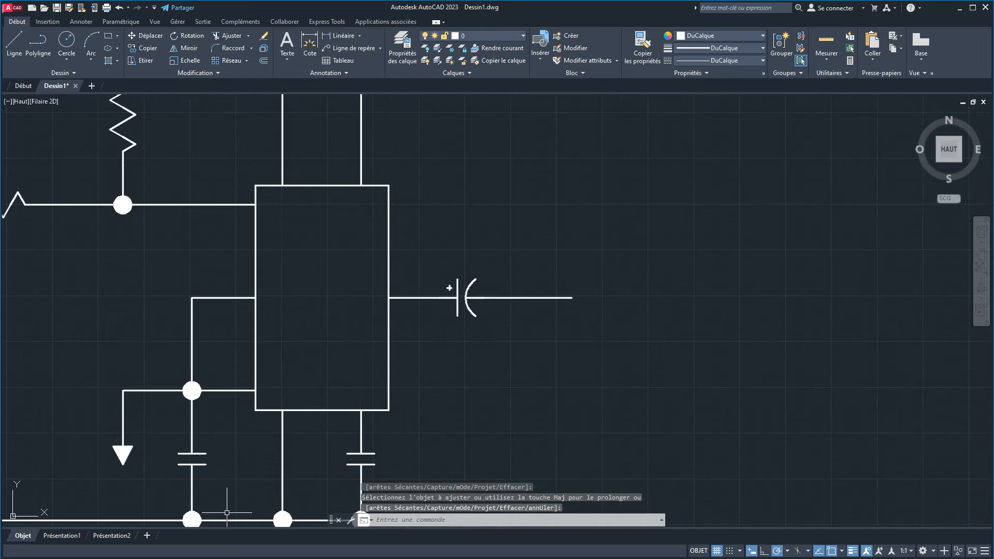
key(alt+Tab)
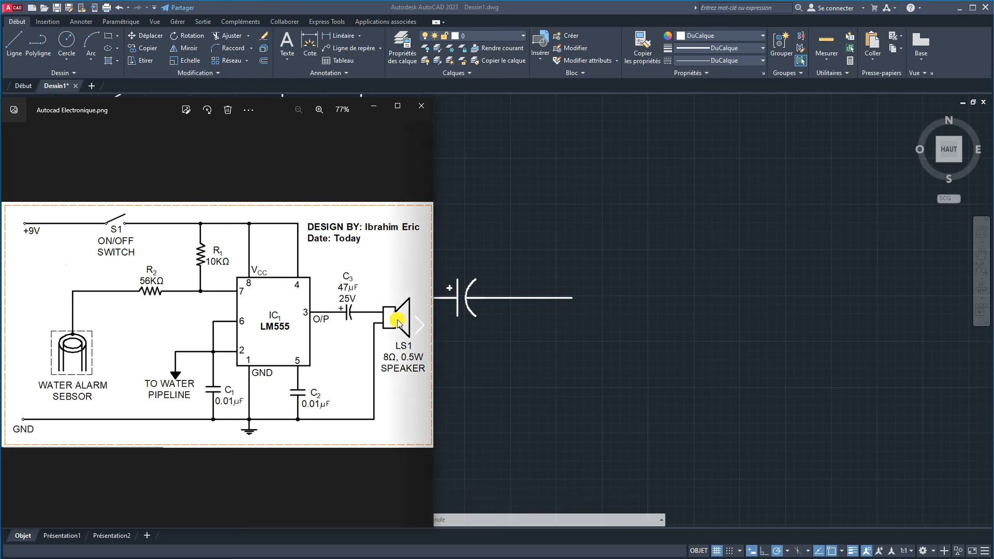
click(547, 337)
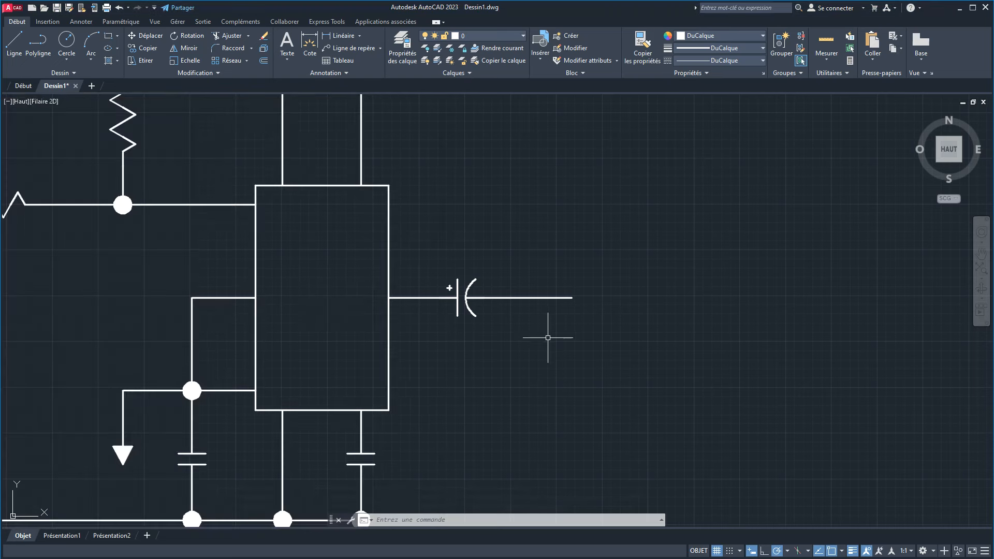
click(109, 39)
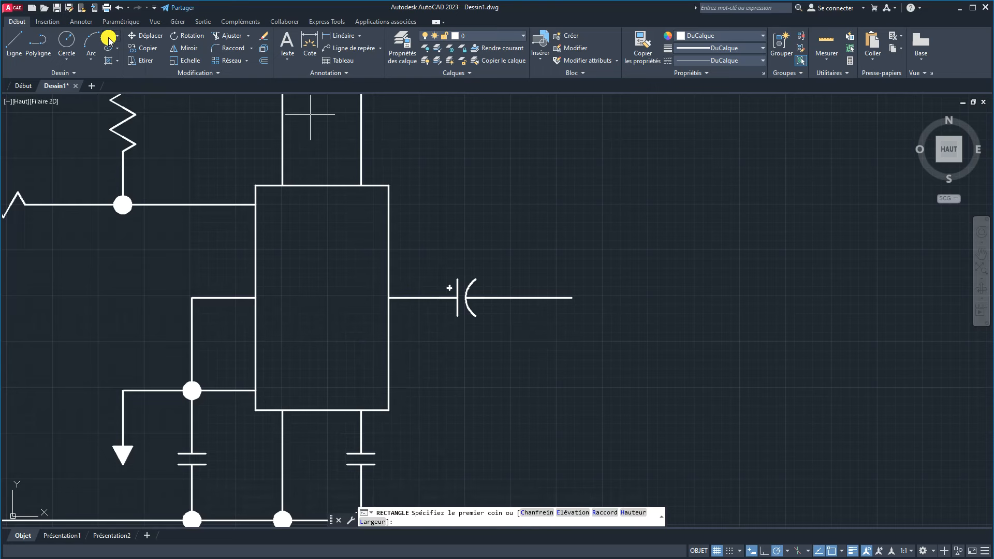
click(606, 275)
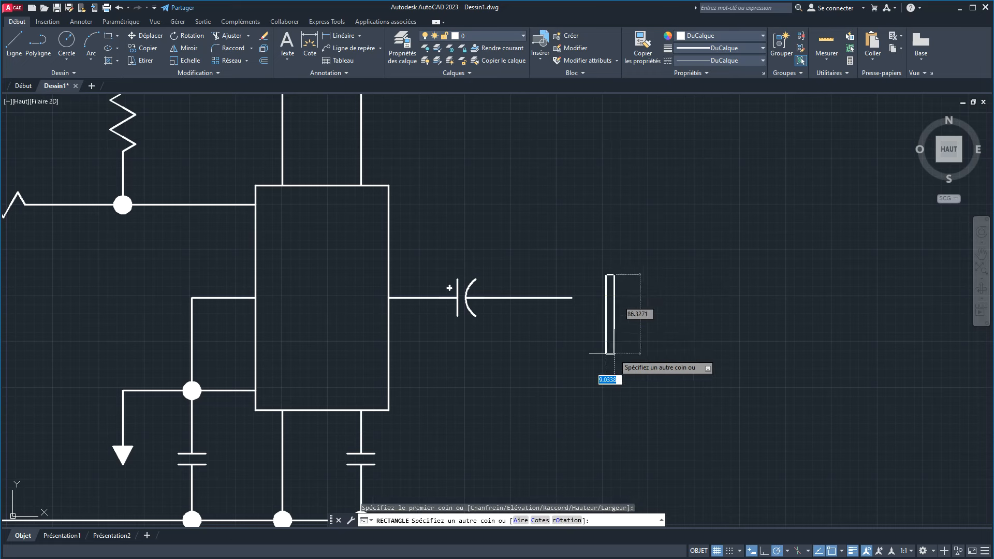
click(631, 357)
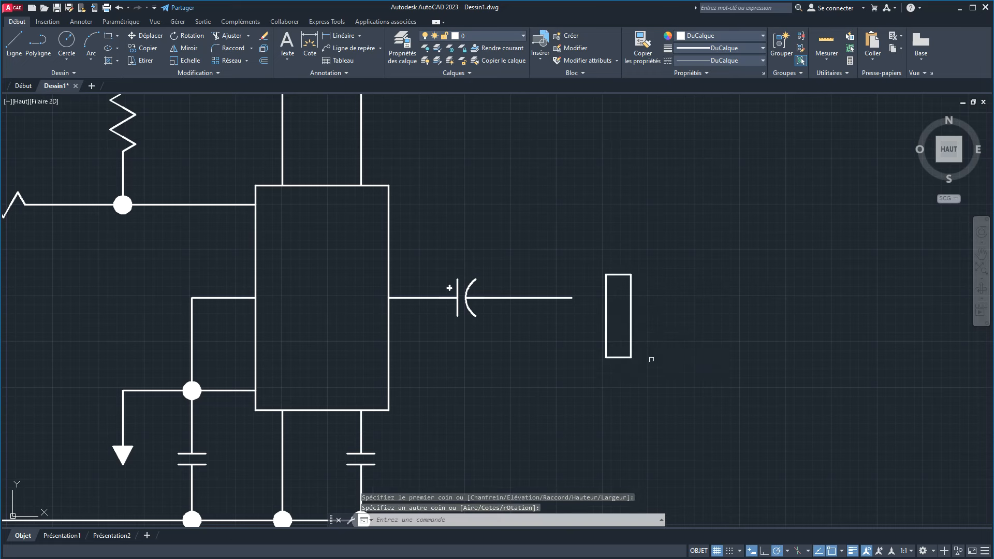
Step: Draw the speaker cone's upper half: a line slanting outward from near the top of the rectangle's right edge, then a vertical down to mid-height
click(6, 44)
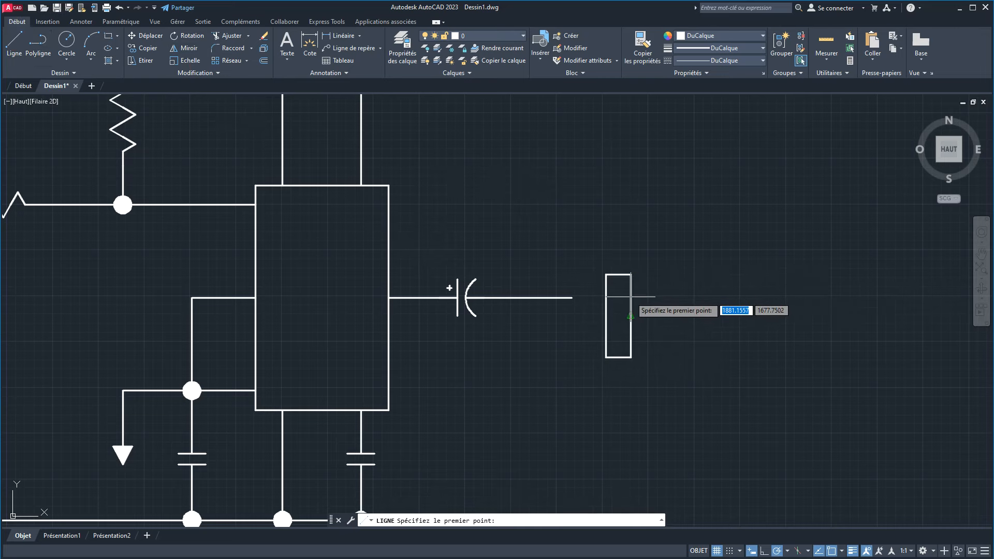
scroll(632, 296, up, 2)
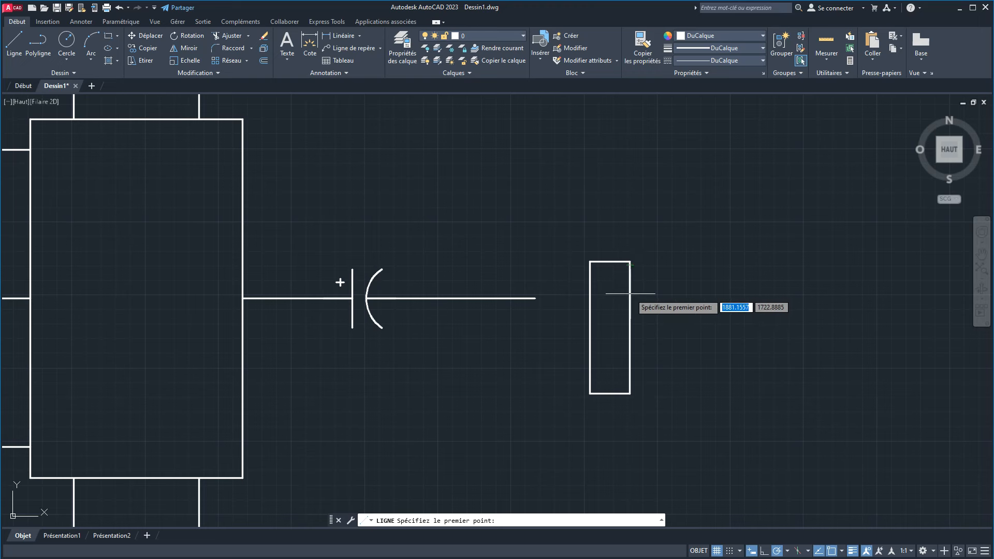
scroll(630, 296, up, 4)
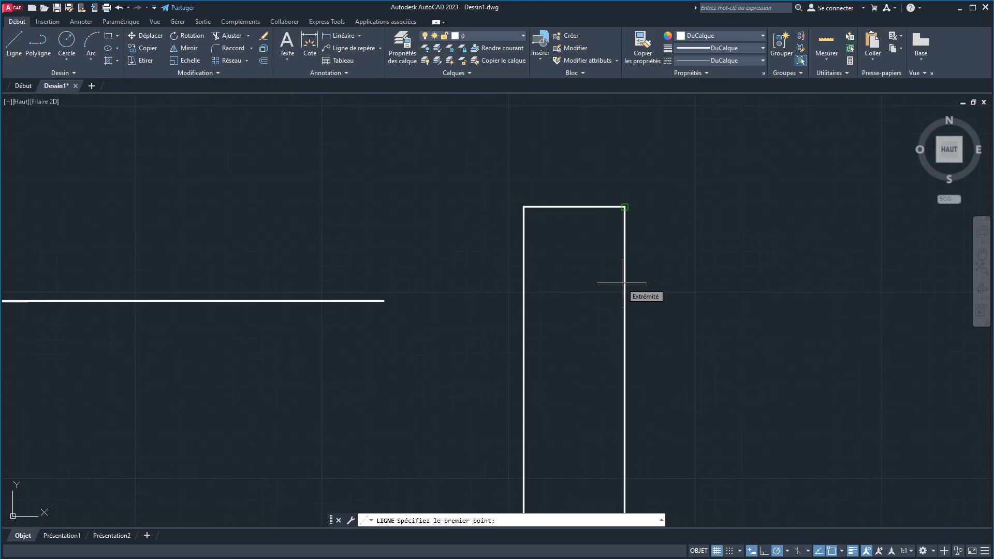
shift+right_click(621, 283)
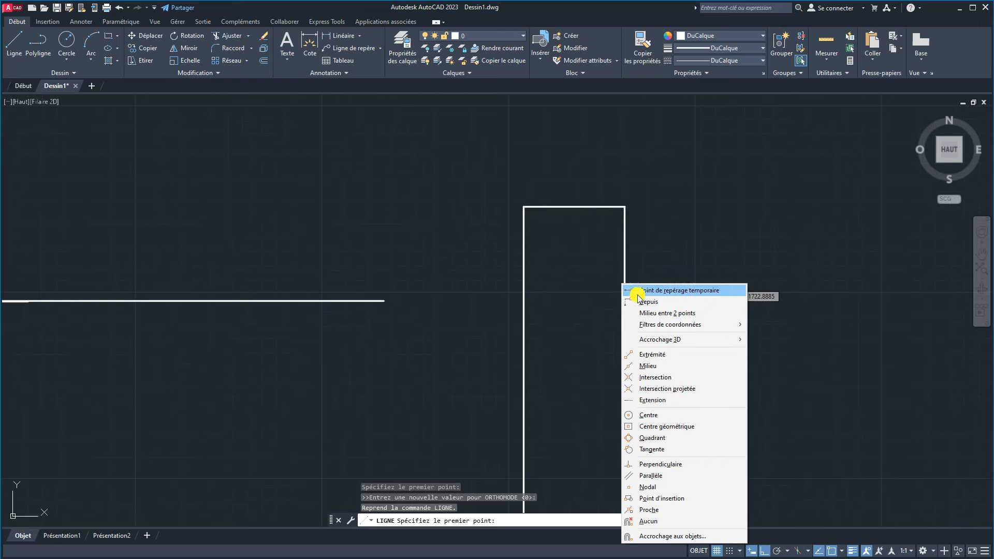
click(648, 509)
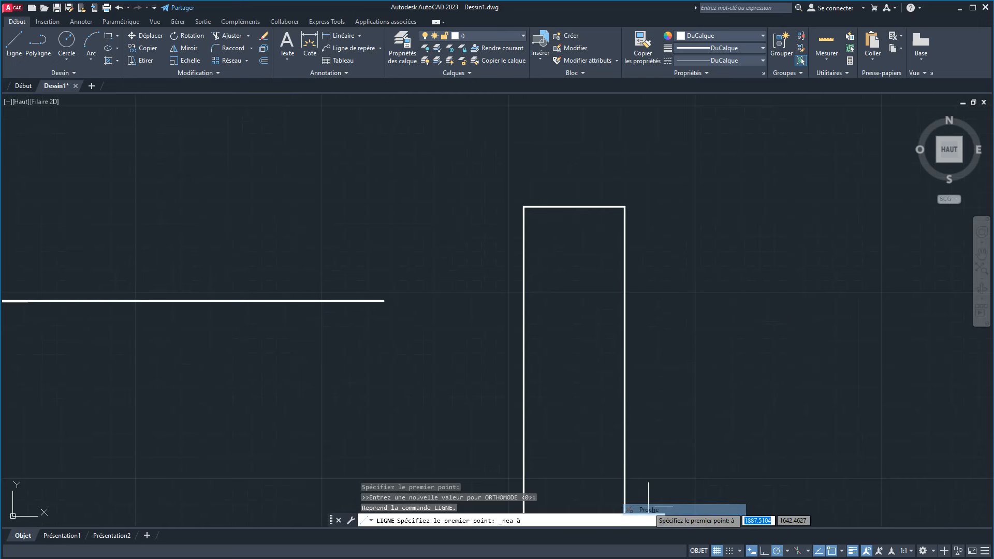
click(625, 265)
scroll(704, 188, down, 6)
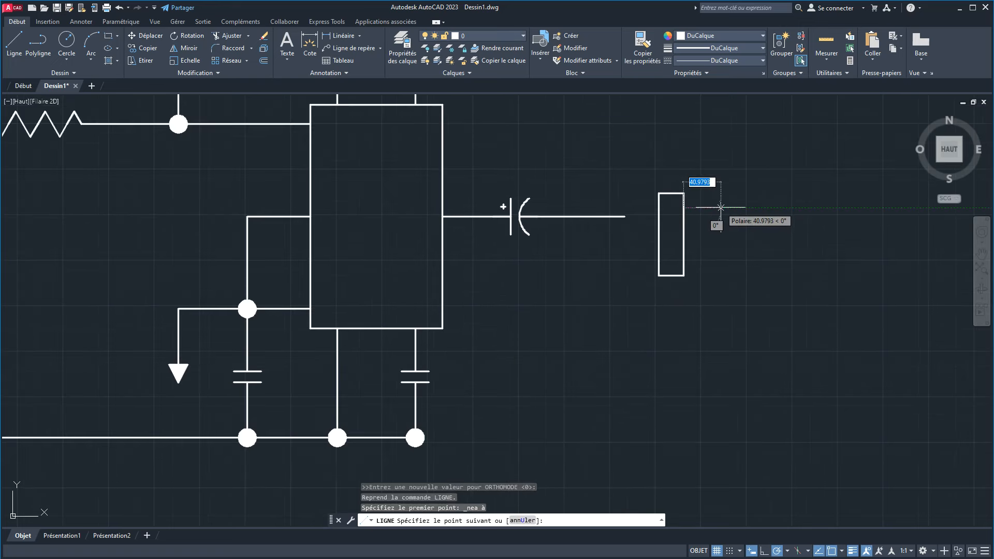
middle_drag(721, 207, 622, 253)
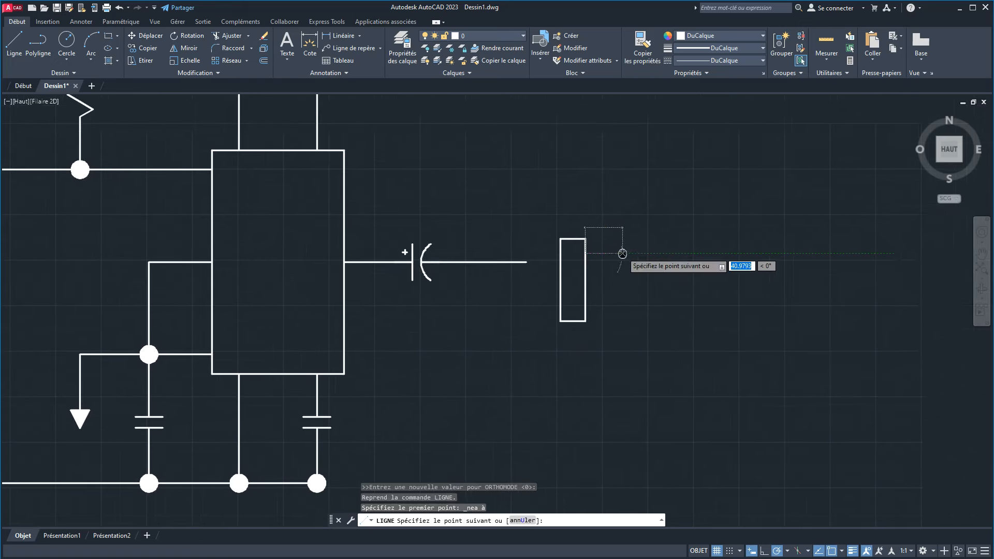
click(641, 196)
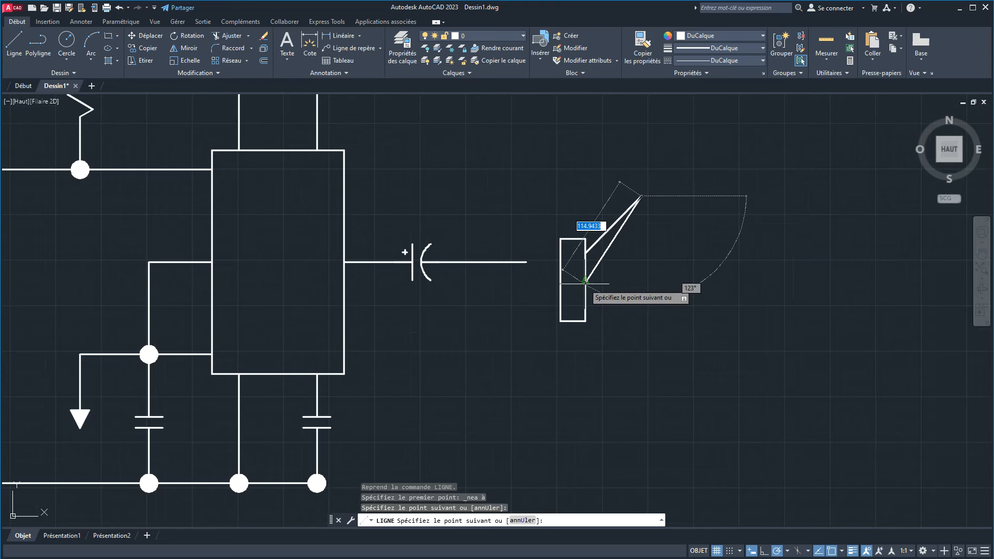
click(642, 280)
right_click(701, 321)
click(722, 330)
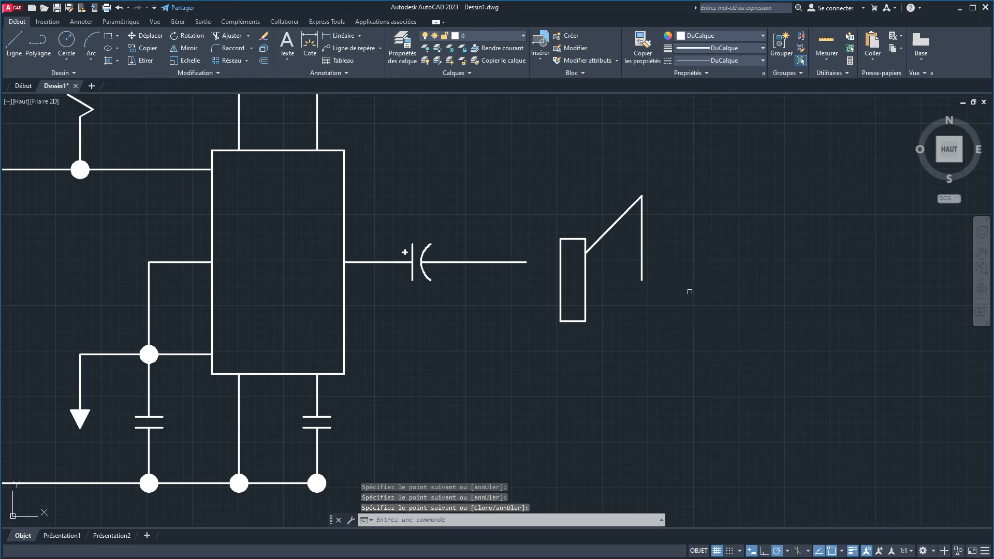
Step: Mirror the two upper cone lines about the rectangle's horizontal centerline, keeping the source lines
click(695, 294)
click(614, 196)
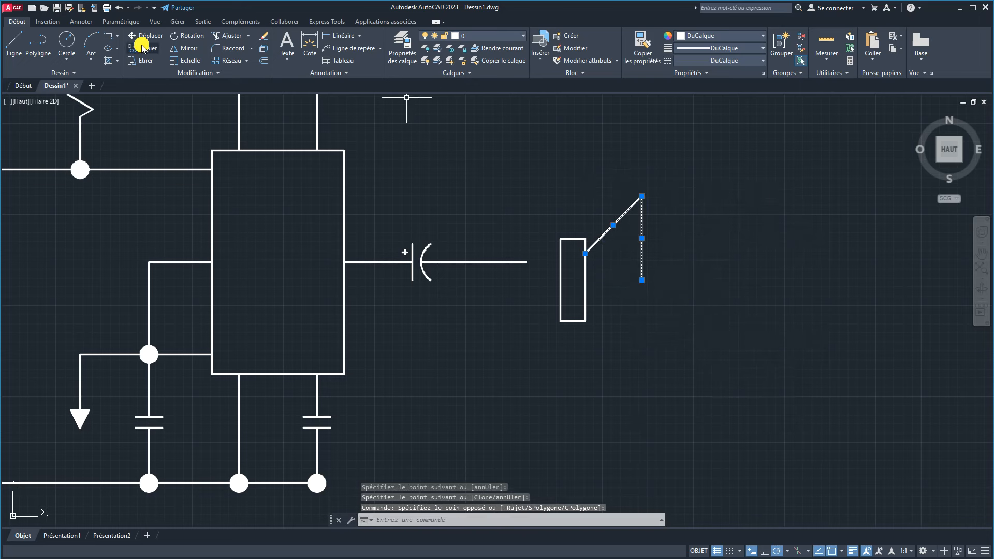
click(186, 47)
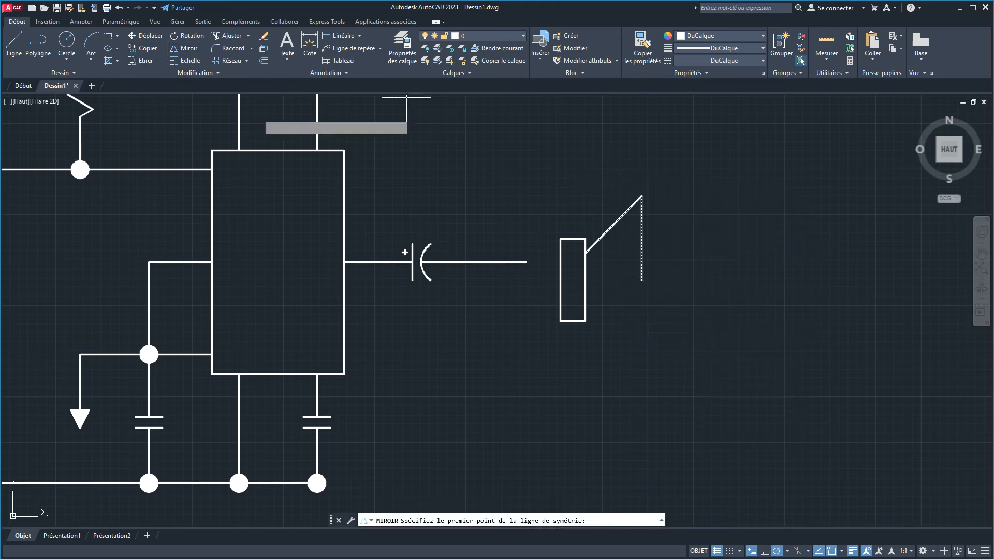
click(573, 280)
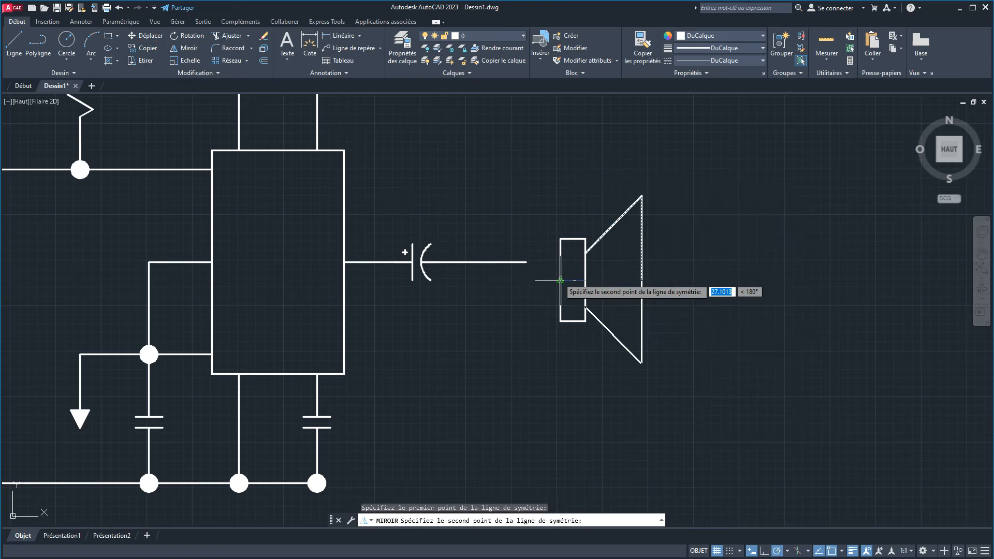
click(560, 280)
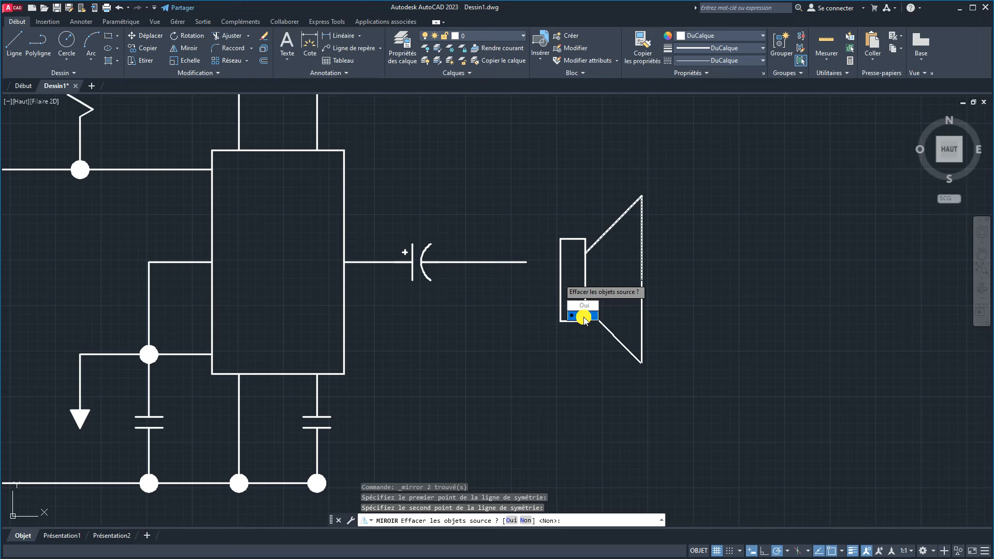
click(584, 317)
Step: Join the speaker cone's lines into a single polyline, leaving the rectangular body separate
click(676, 395)
click(542, 171)
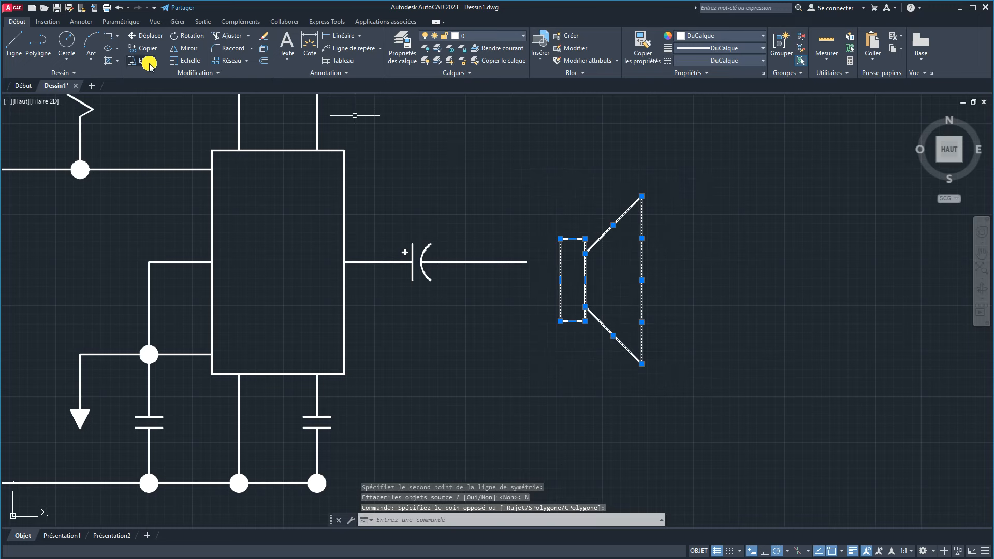
click(220, 74)
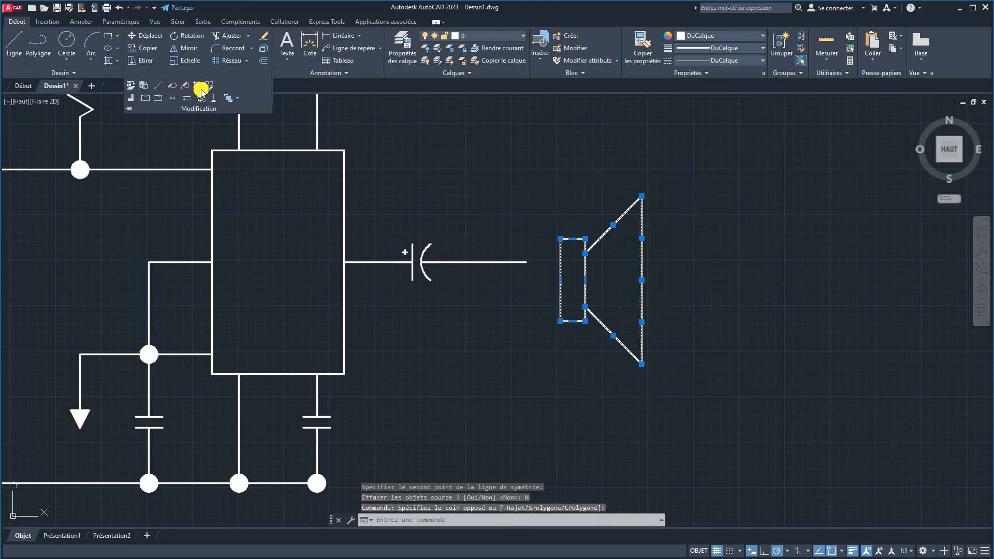
click(170, 101)
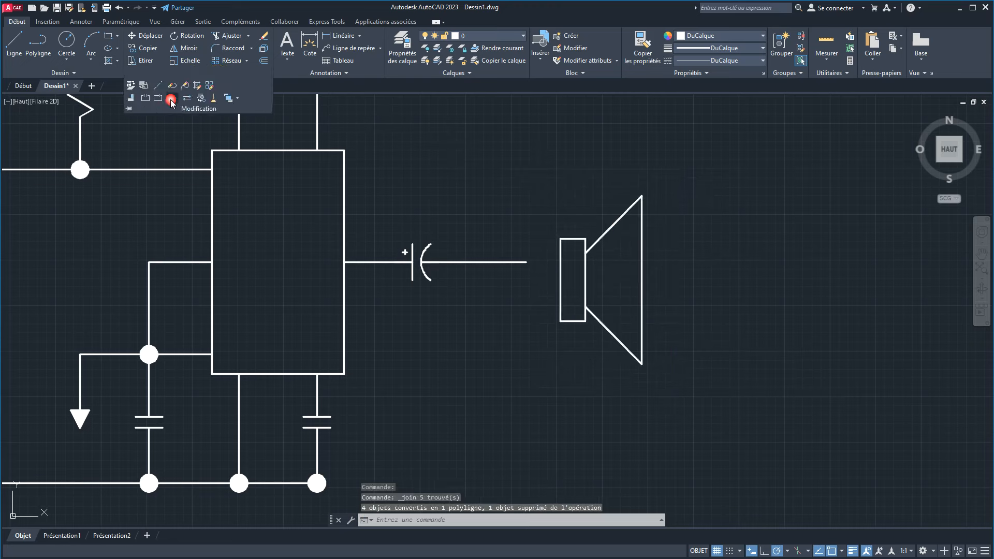
click(641, 300)
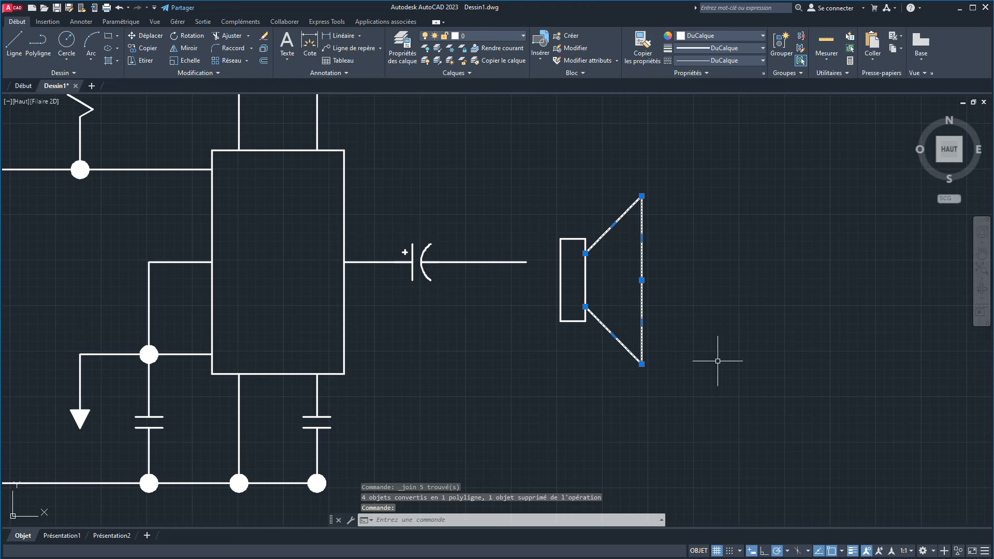
key(Escape)
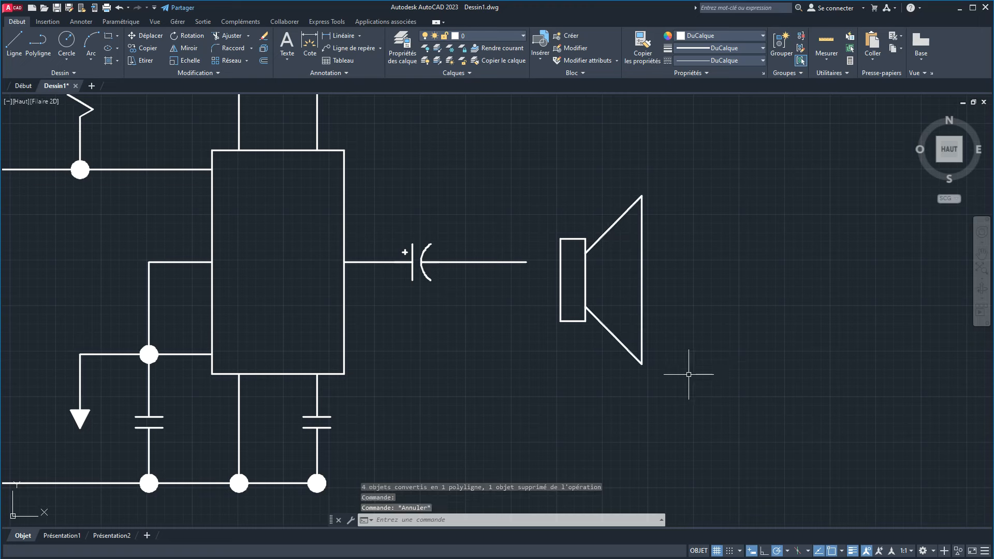
drag(699, 420, 534, 181)
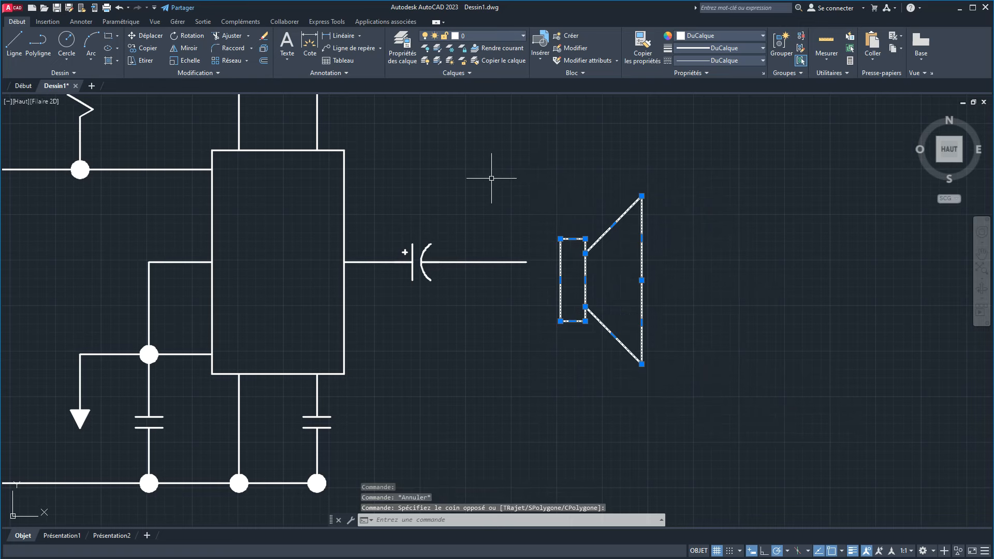
key(Escape)
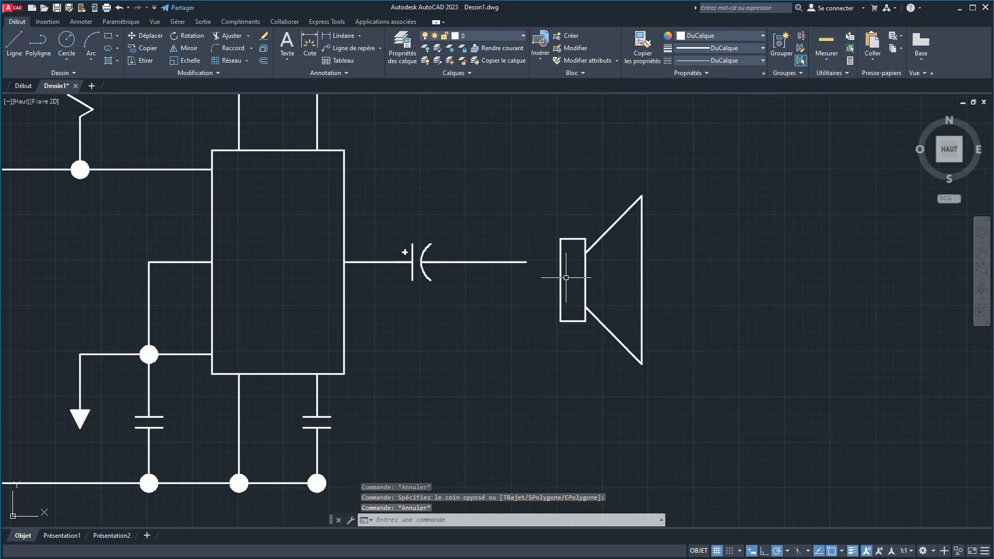
Step: Draw a 20-unit horizontal lead outward from the speaker body's left edge, level with the cone's upper junction
scroll(567, 278, up, 2)
scroll(550, 247, up, 2)
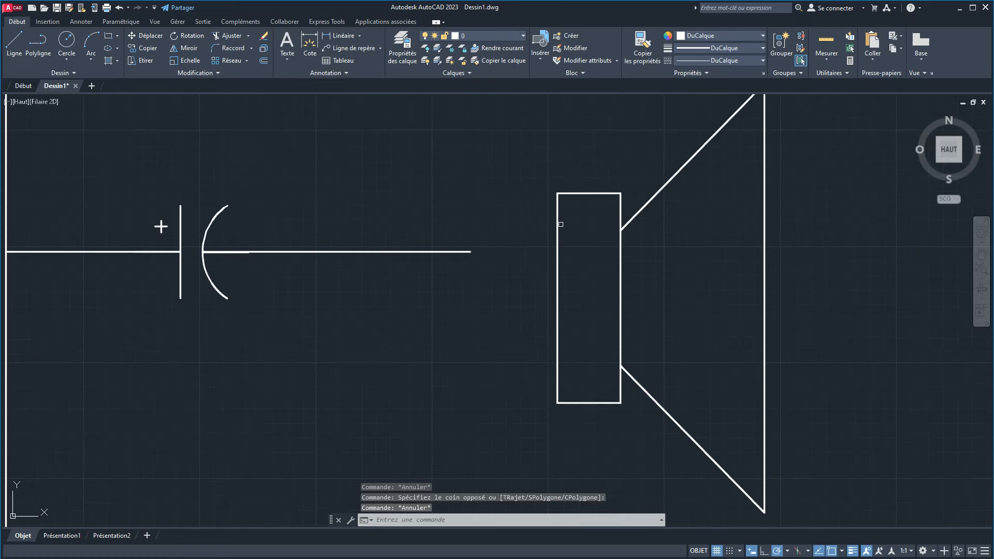
click(14, 41)
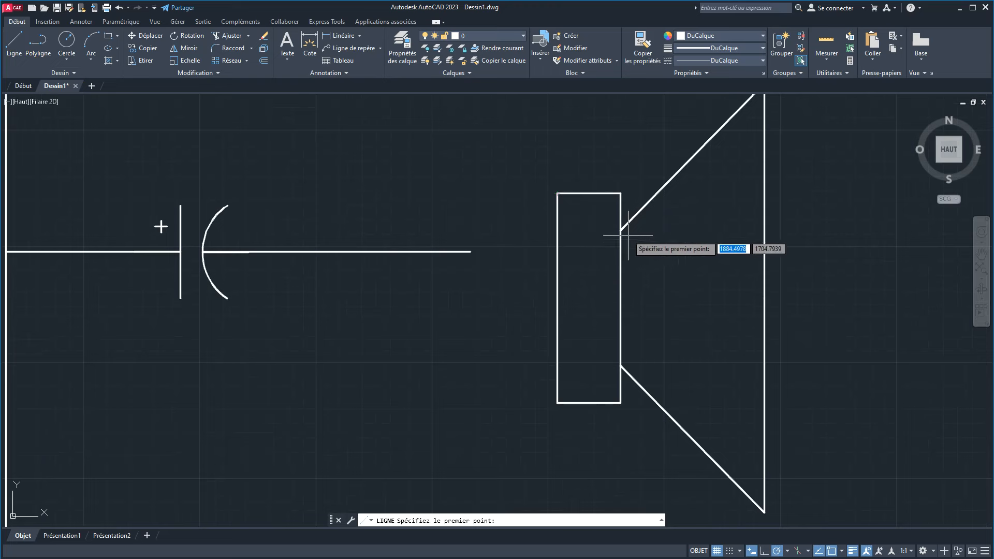
click(557, 228)
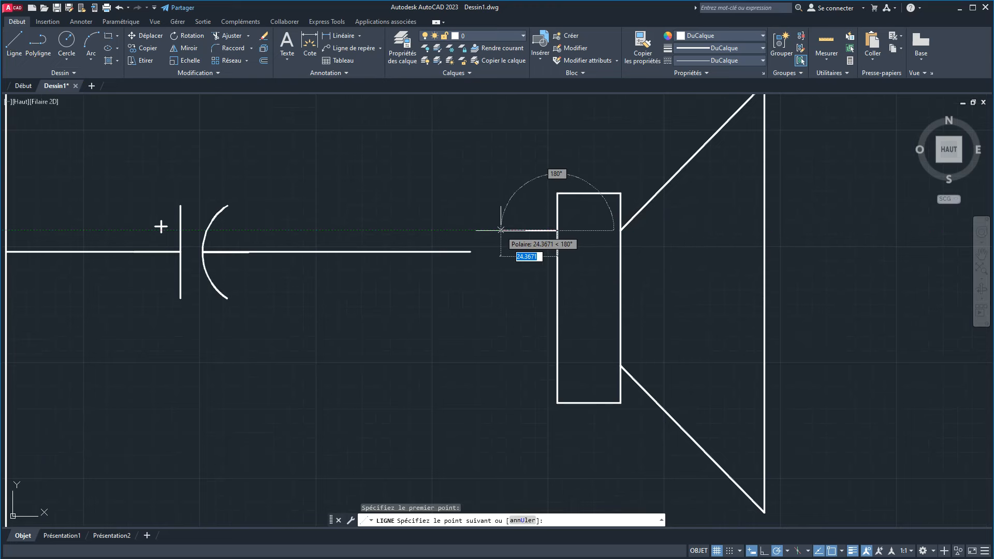
text(20)
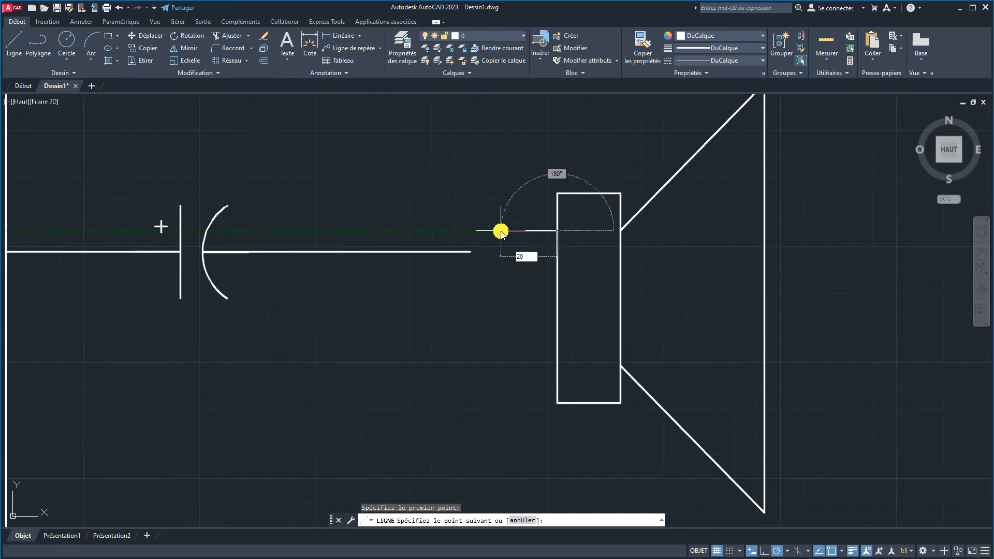
key(Return)
key(Return)
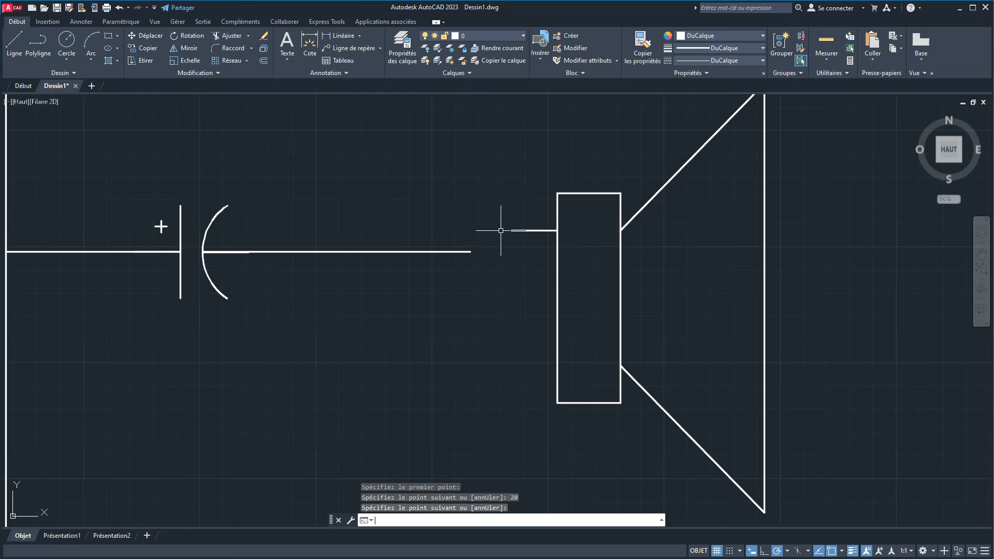
Step: Mirror the speaker's upper lead about the body's horizontal centerline, keeping the source line
text(mi)
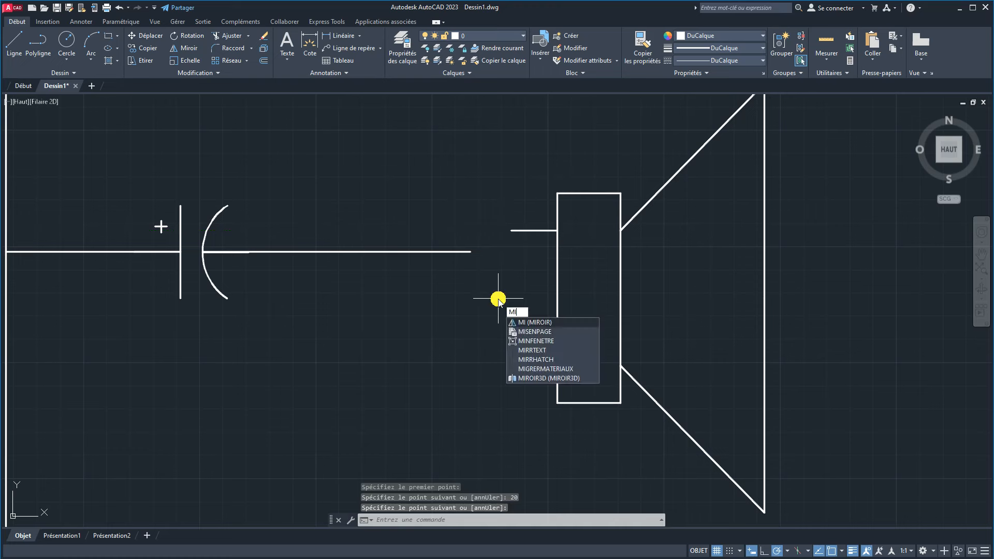
key(Return)
click(539, 265)
click(502, 197)
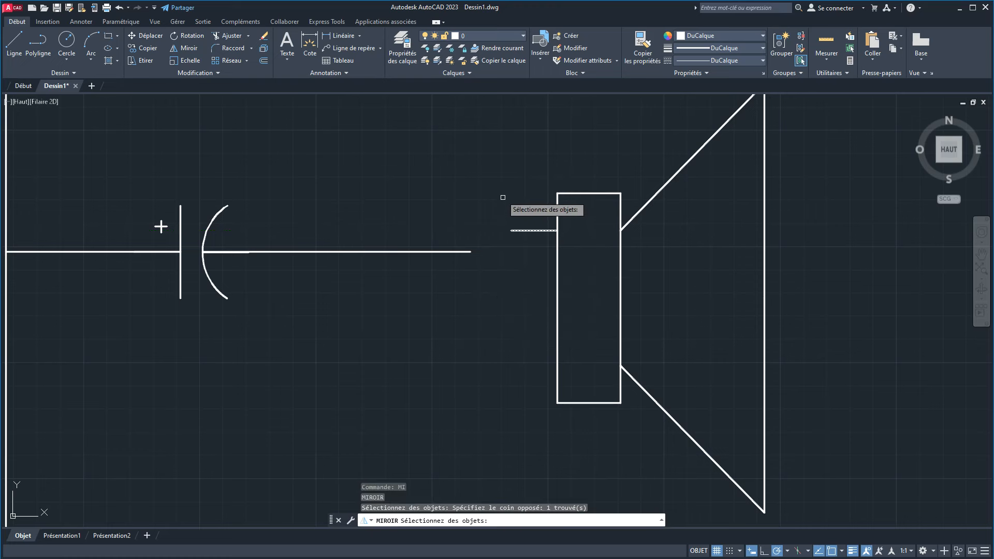
key(Return)
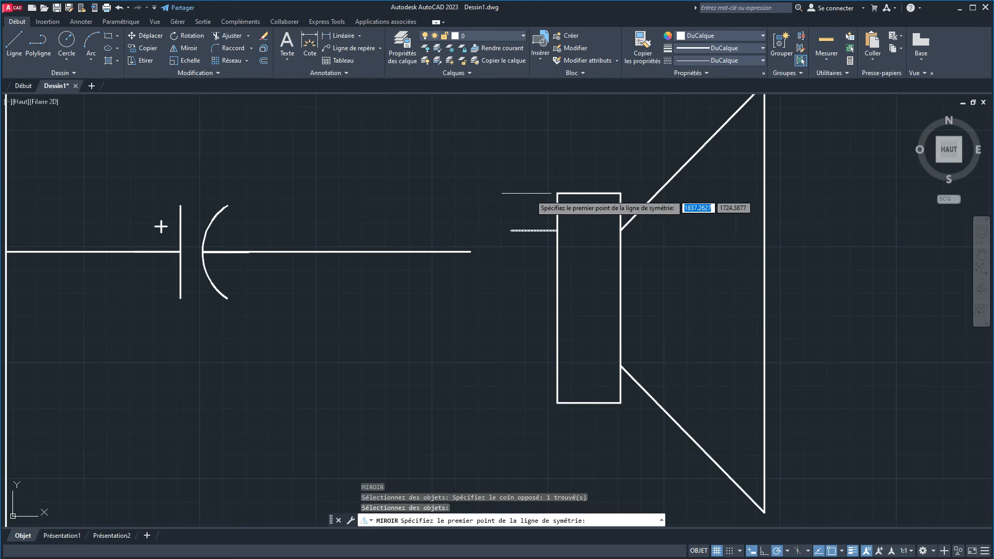
click(557, 297)
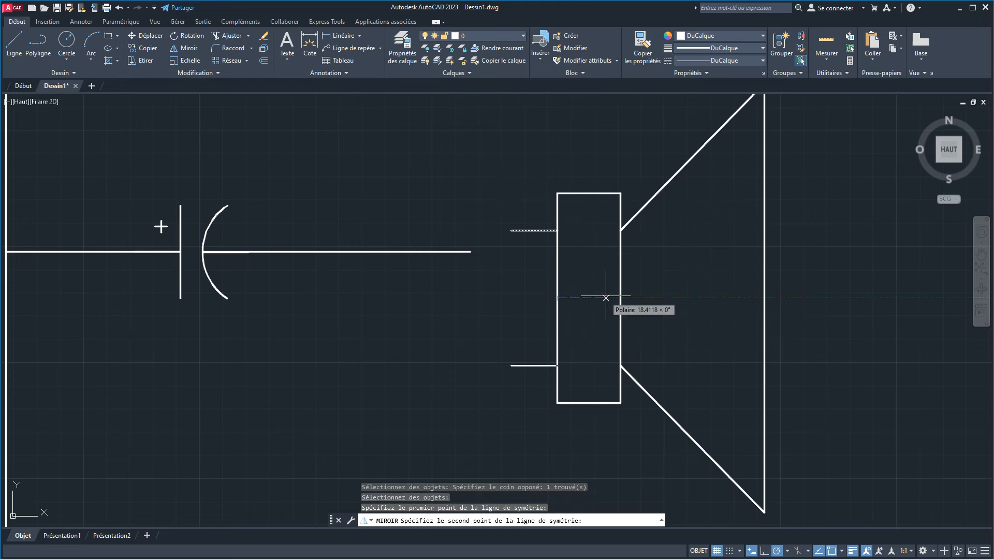
click(623, 305)
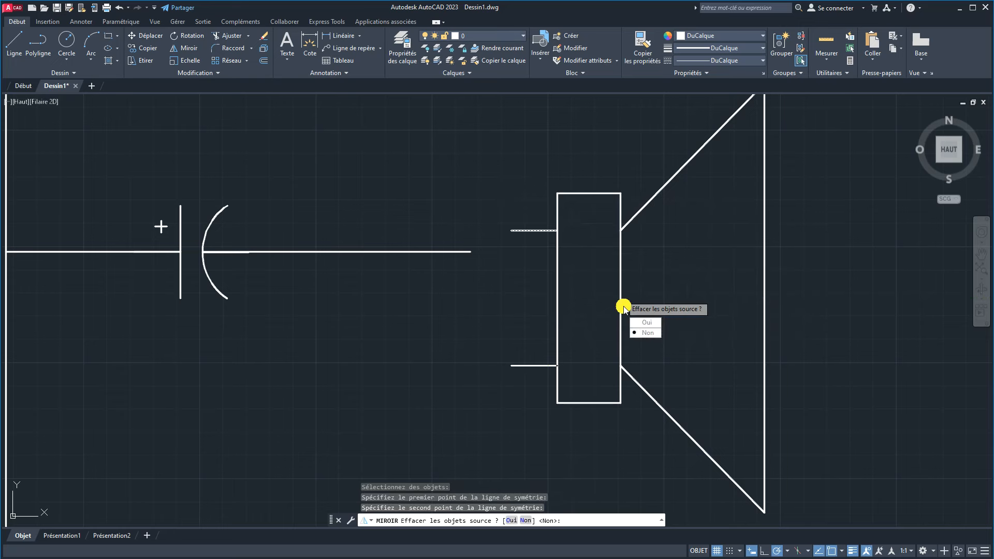
click(642, 333)
Step: Convert the whole speaker symbol into a block named HP, with its base point at the upper lead's free end
scroll(562, 295, down, 2)
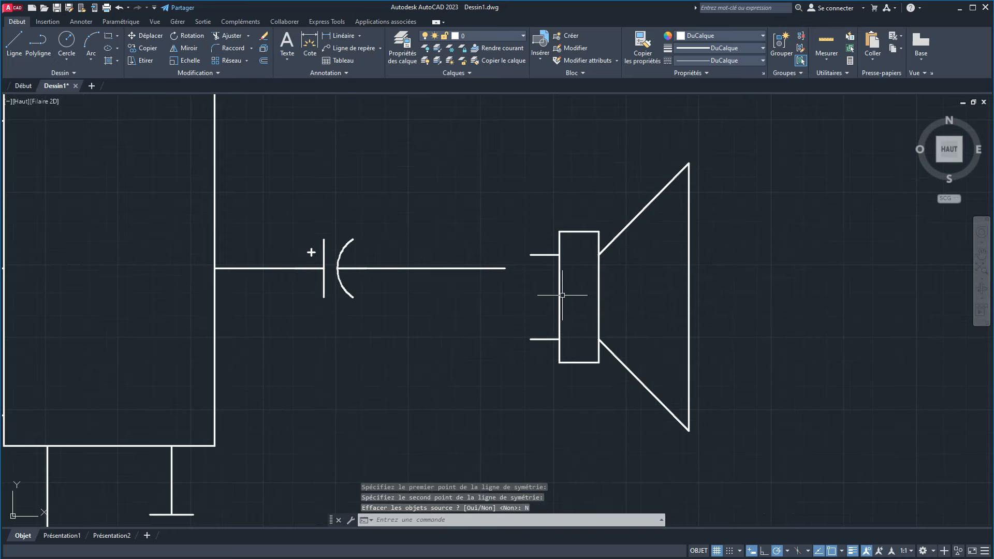
click(737, 488)
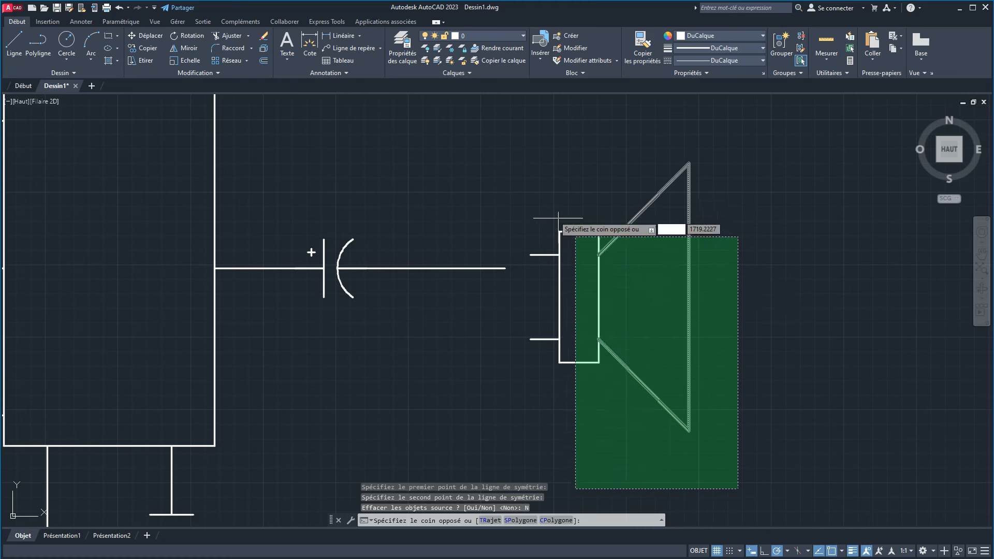
click(515, 135)
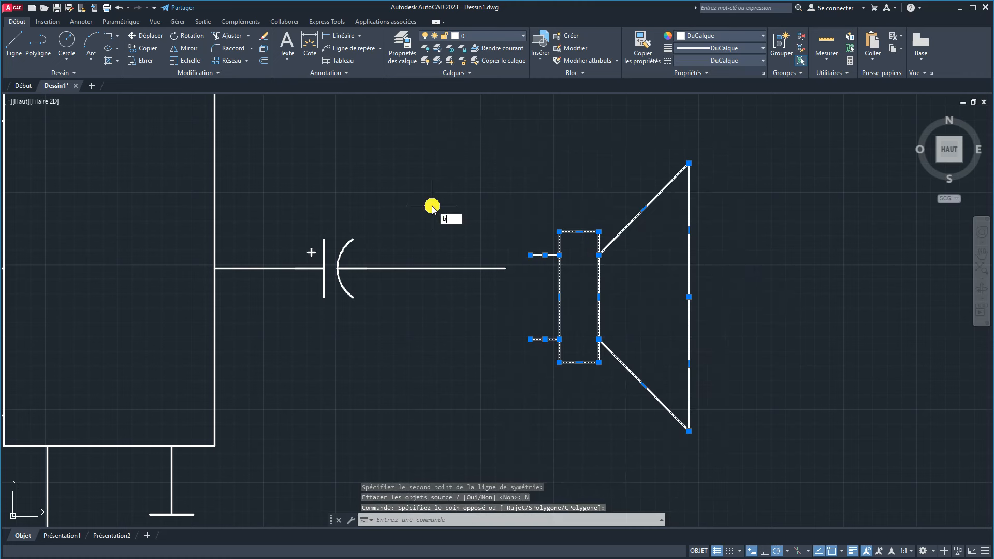
text(b)
key(Return)
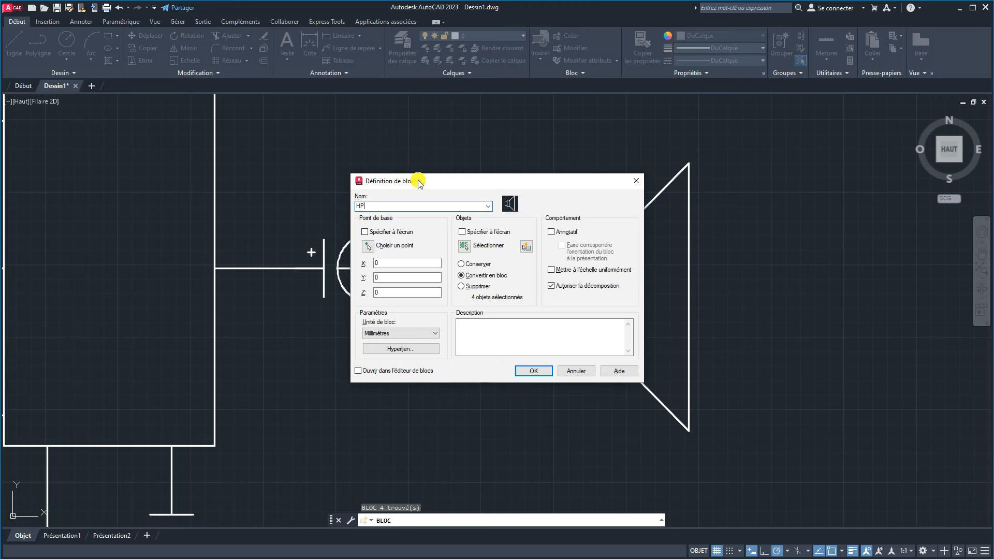
click(366, 245)
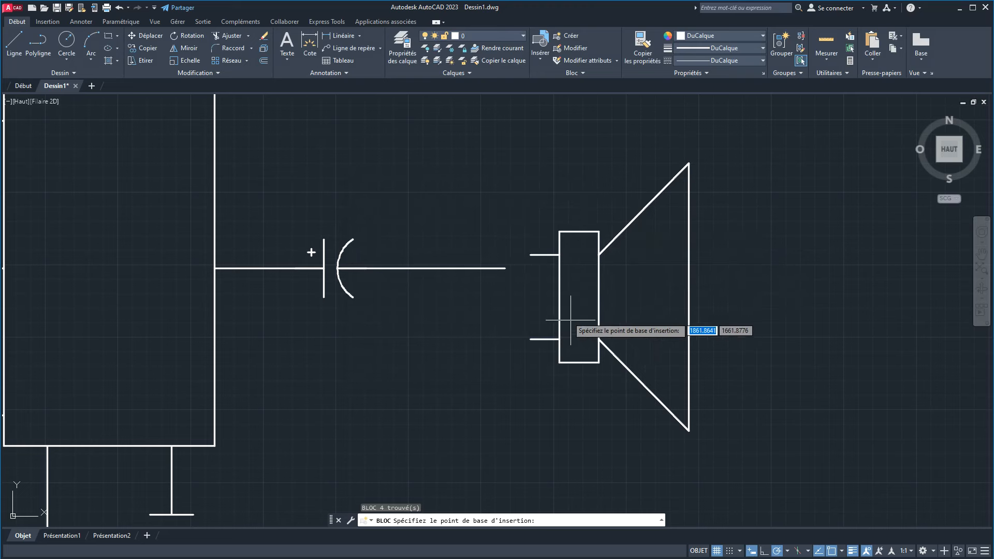
click(530, 255)
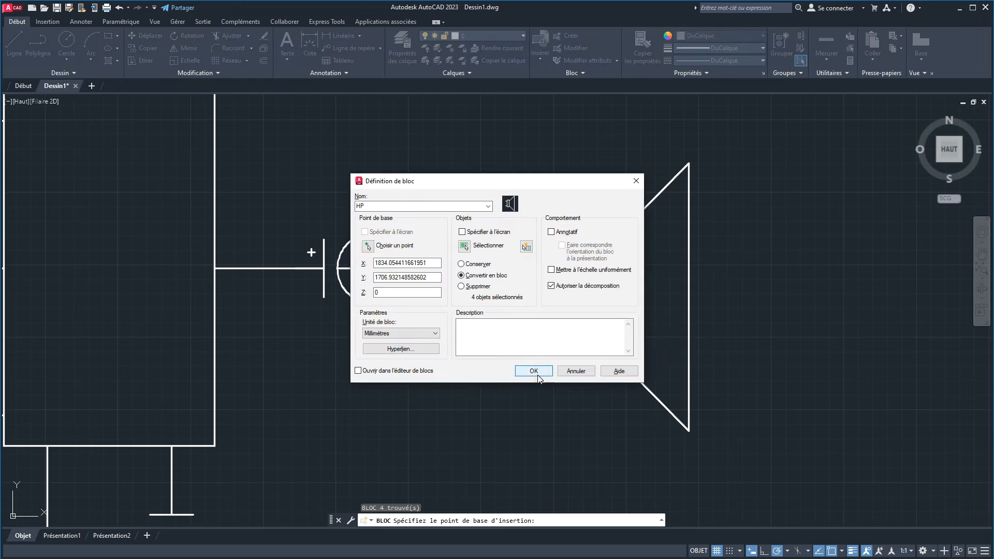
click(533, 371)
Step: Move the speaker block by its insertion point onto the free end of the capacitor's output wire
click(557, 269)
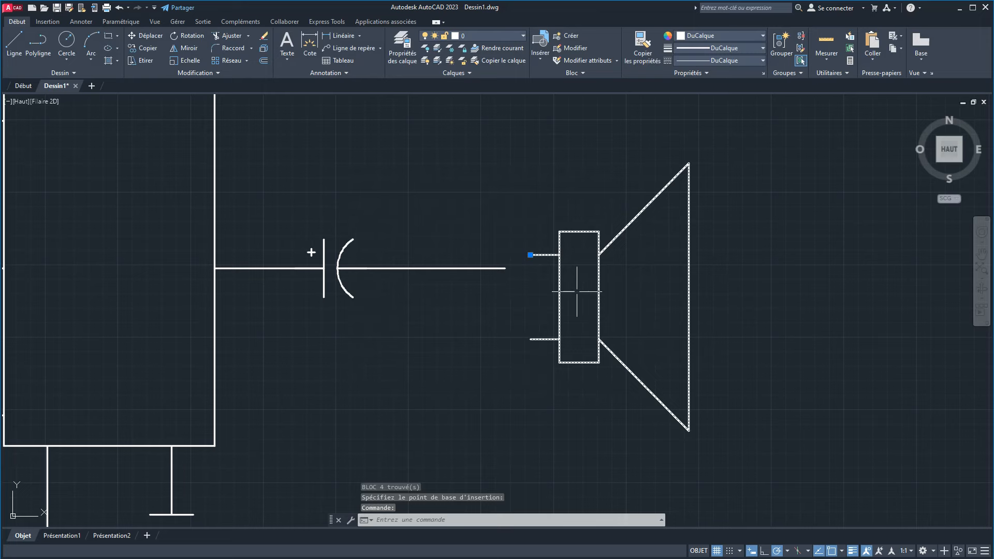
click(530, 255)
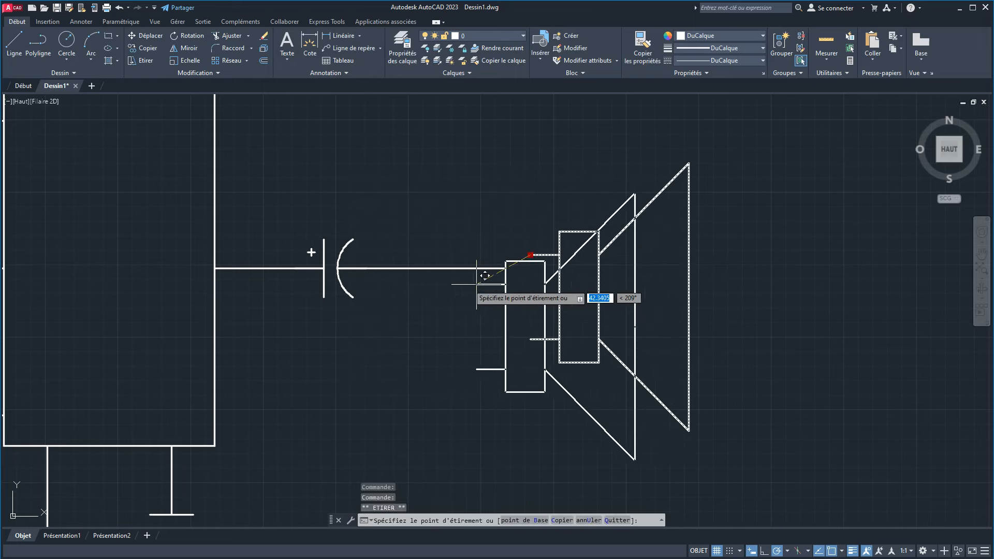
click(505, 268)
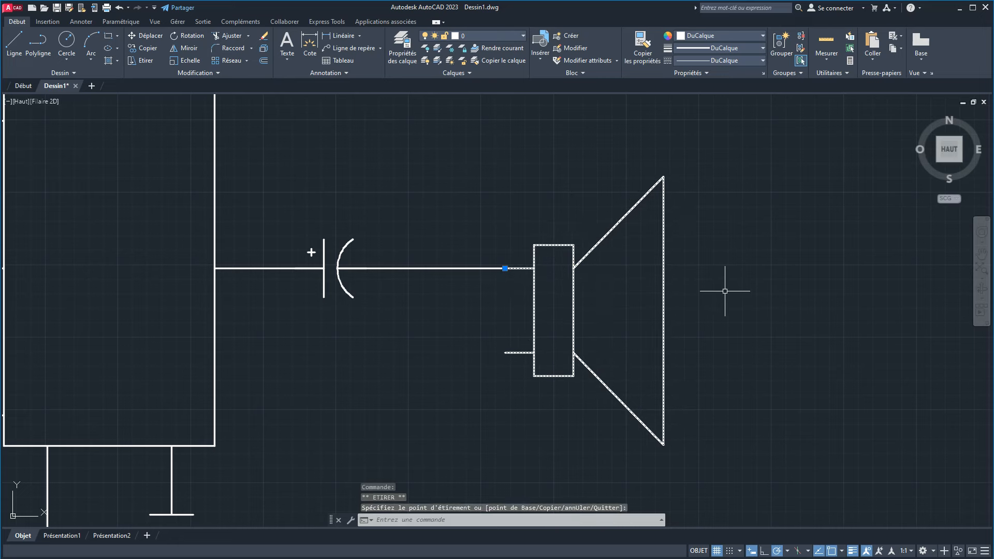
key(Escape)
Step: Following the reference schematic, wire the speaker's lower lead a short way left, down to ground-rail level, and across to the rail's last junction dot
scroll(725, 291, down, 2)
scroll(719, 293, down, 3)
mouse_move(700, 293)
middle_down()
mouse_move(817, 294)
mouse_move(807, 322)
mouse_move(815, 315)
middle_up()
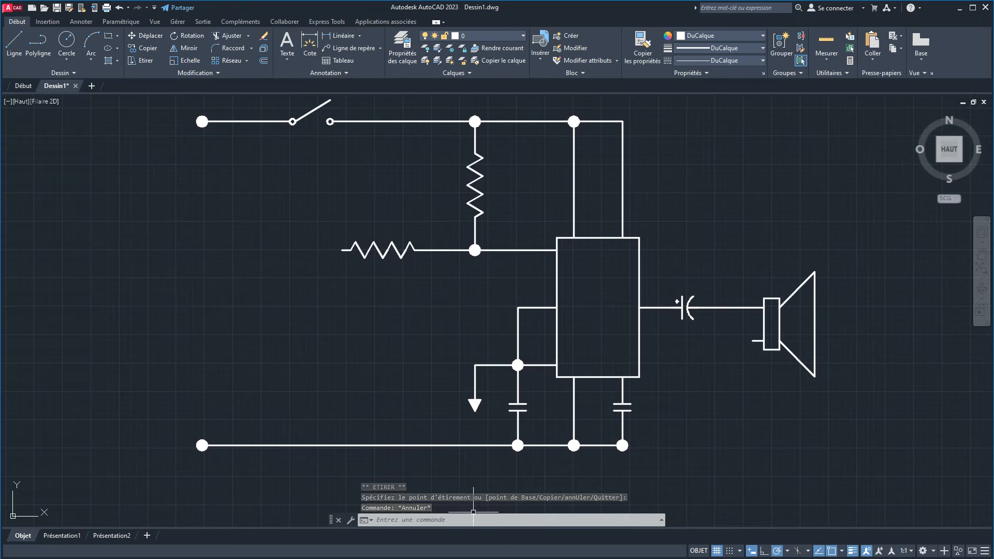
key(alt+Tab)
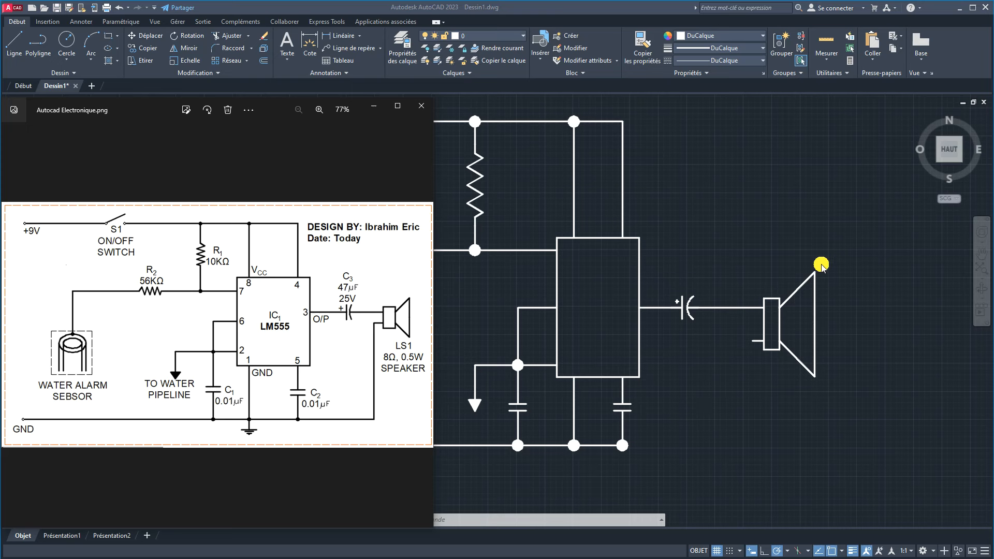
click(731, 420)
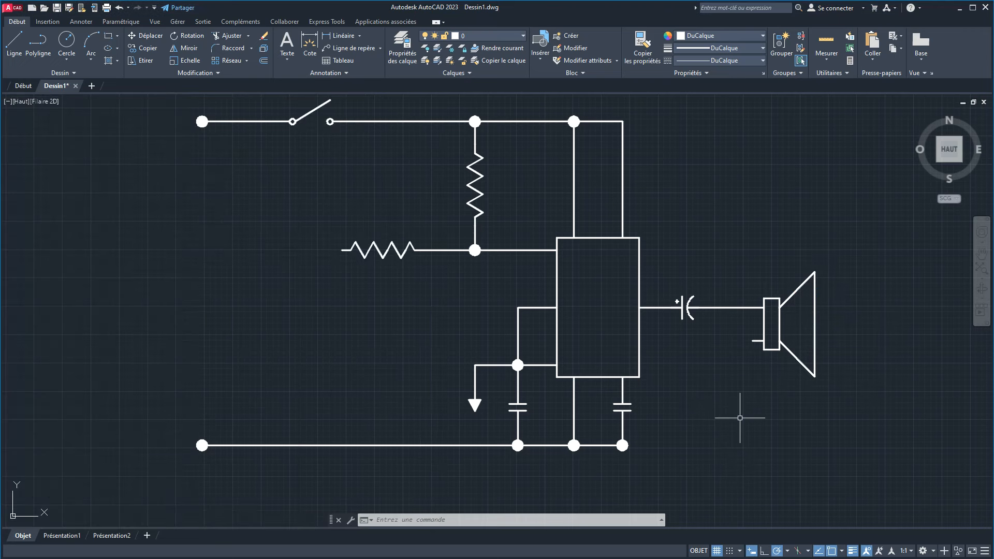
click(14, 46)
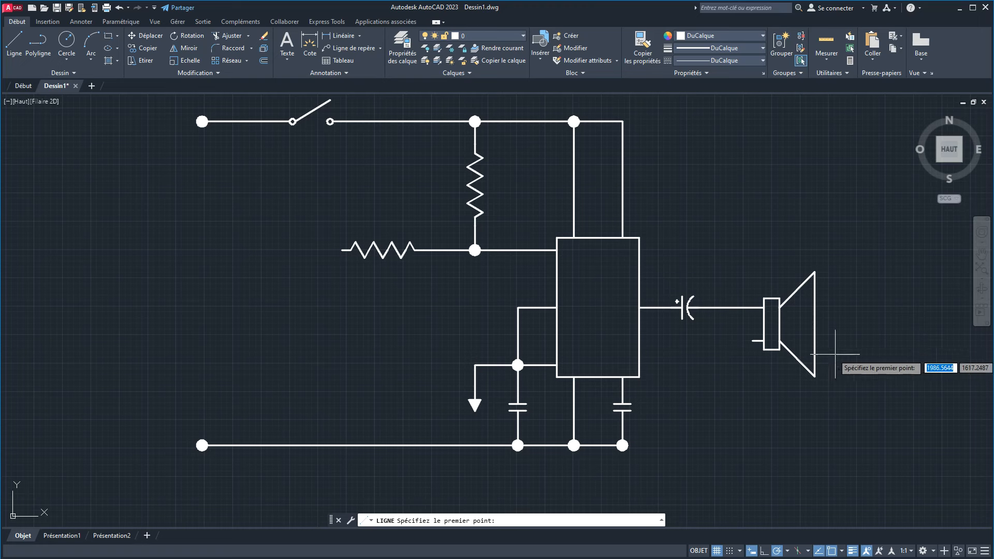
click(751, 341)
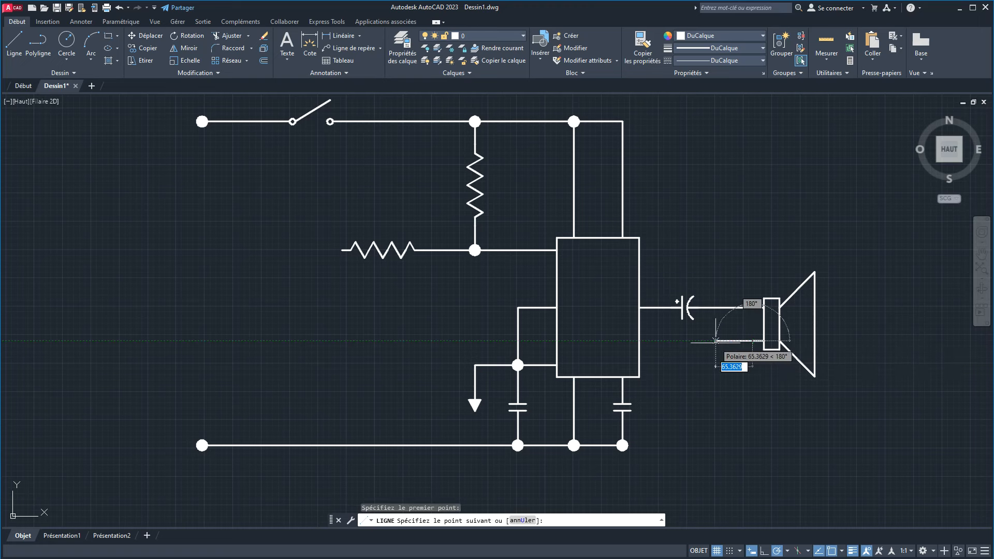
click(729, 341)
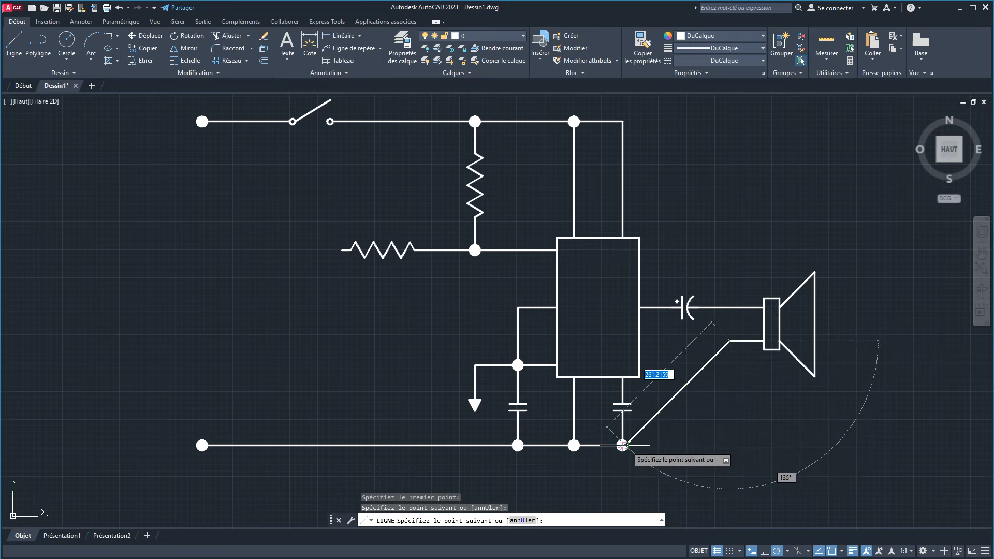
scroll(621, 445, up, 2)
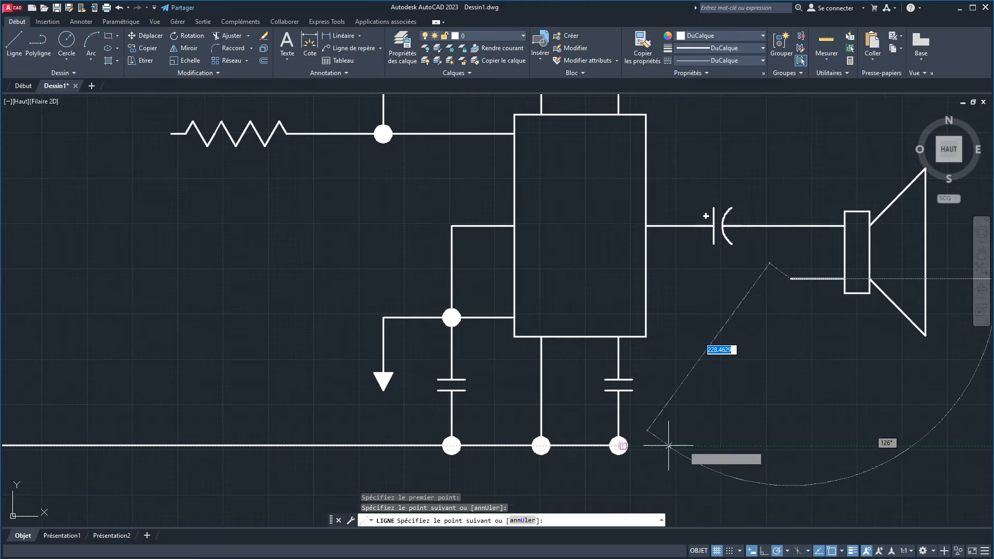
click(791, 445)
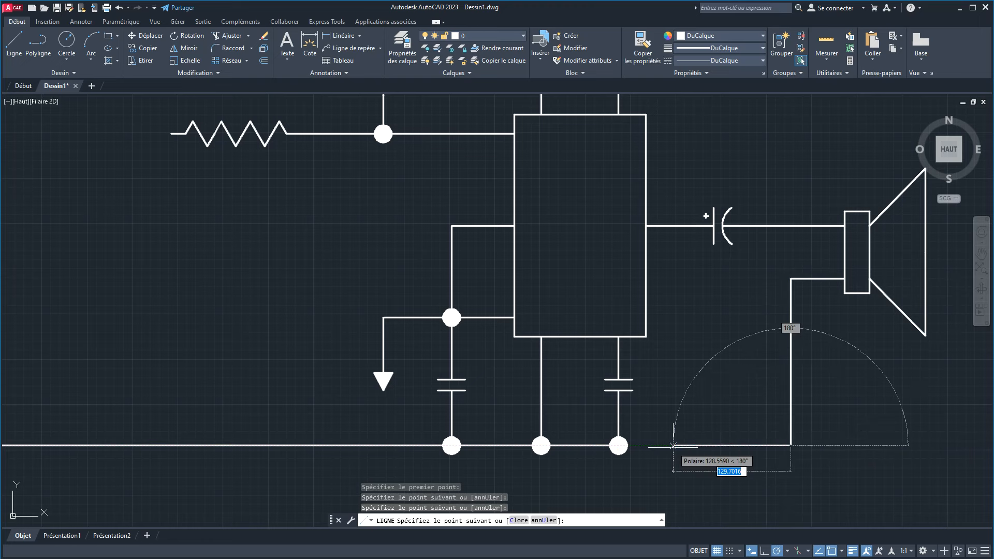
click(618, 445)
right_click(668, 405)
click(681, 411)
scroll(679, 417, down, 2)
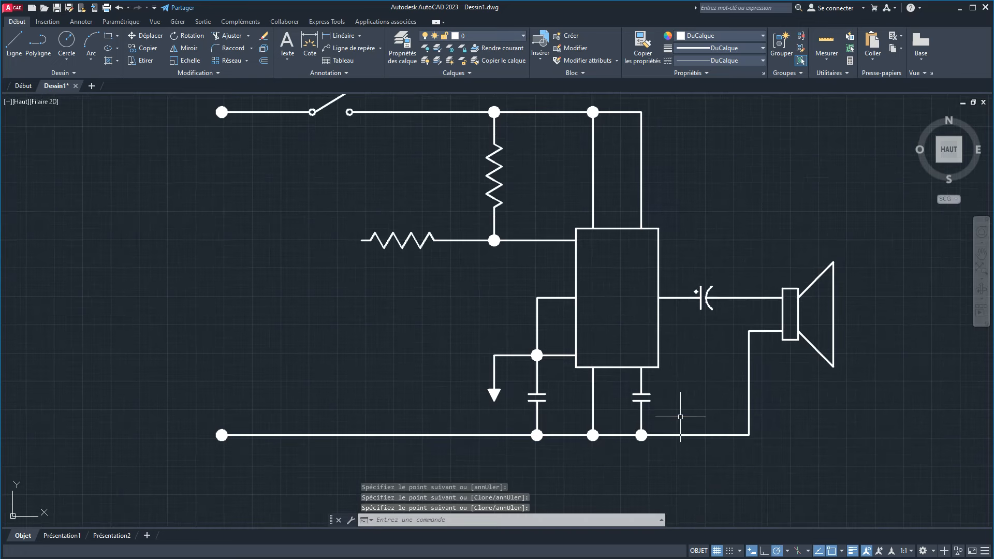
Step: Compare with the reference schematic and stretch the water-pipeline arrow branch a short way left, lengthening its horizontal wire
middle_drag(683, 407, 683, 427)
key(alt+Tab)
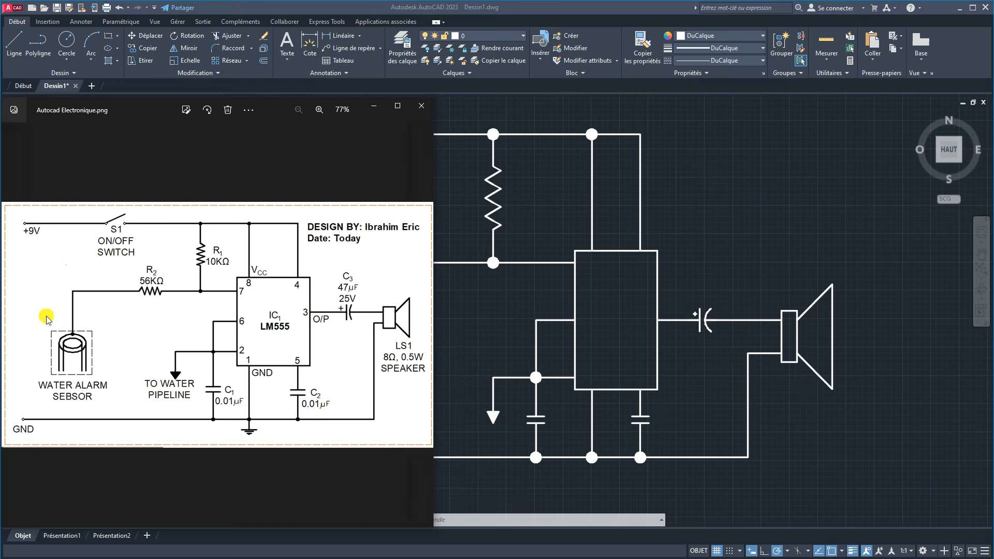
click(515, 314)
mouse_move(466, 314)
middle_down()
mouse_move(579, 306)
mouse_move(554, 306)
middle_up()
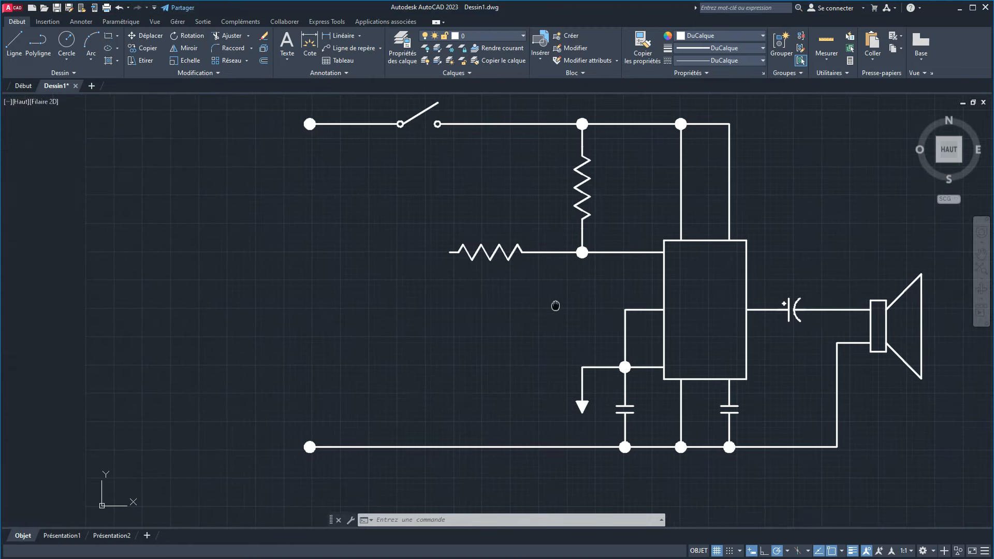
scroll(537, 339, up, 3)
scroll(539, 350, down, 2)
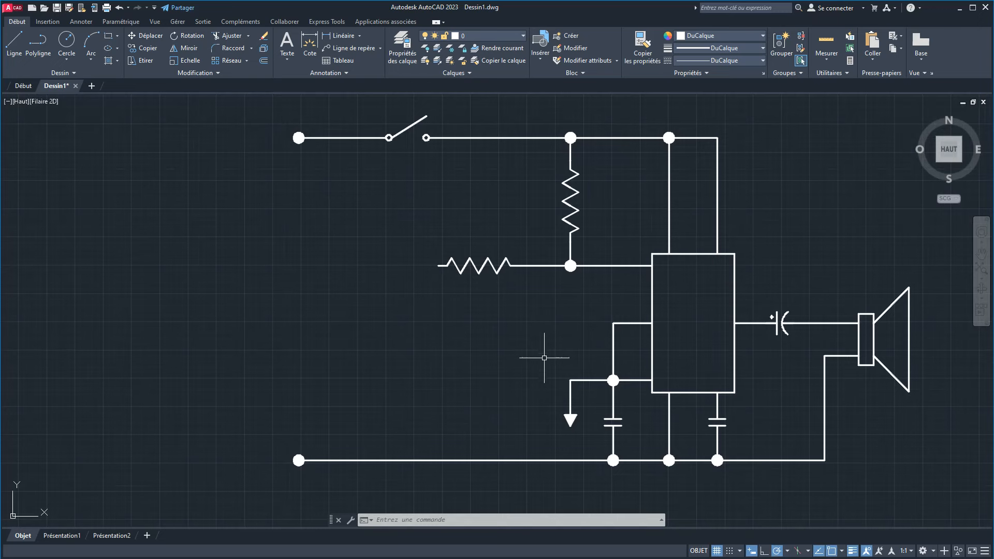
click(530, 352)
click(600, 424)
click(607, 440)
click(530, 347)
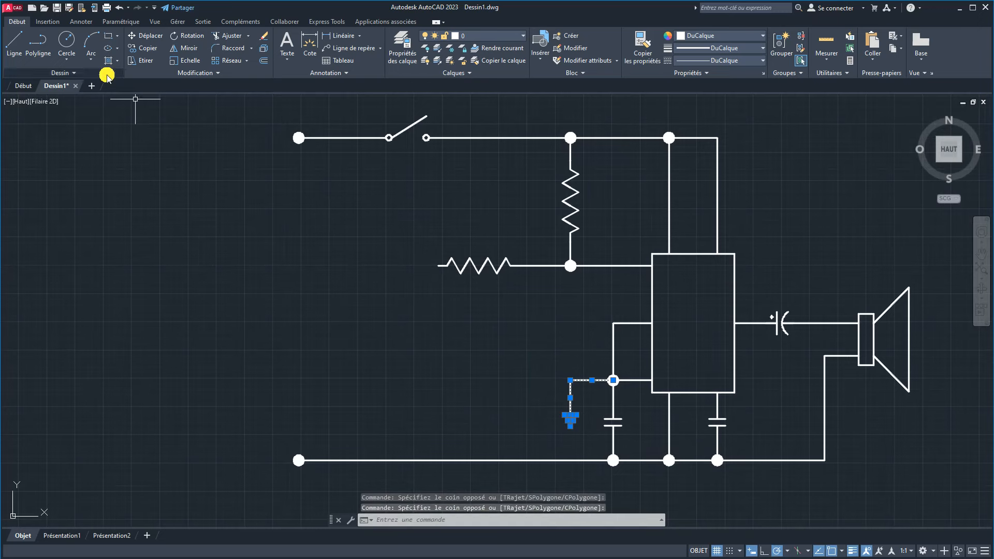
click(139, 61)
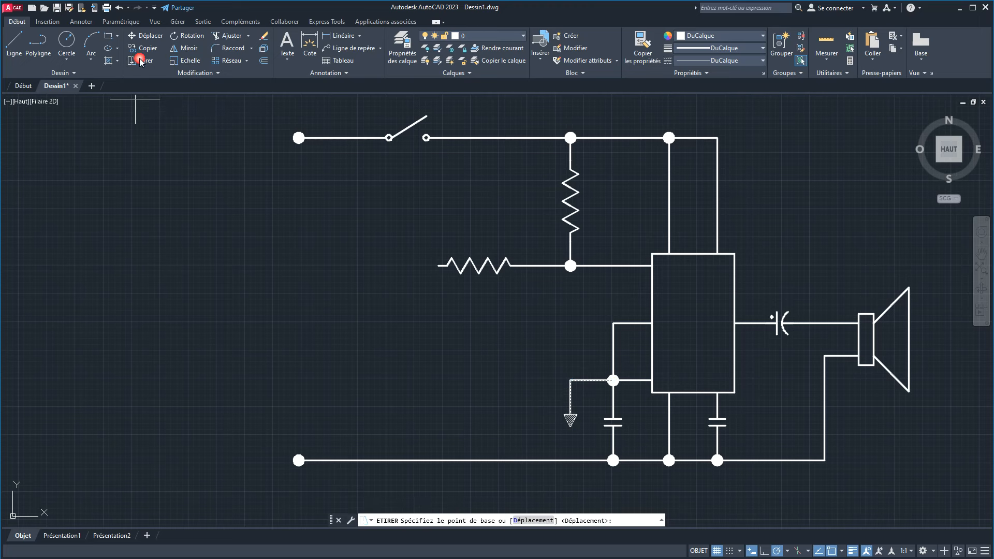
click(540, 384)
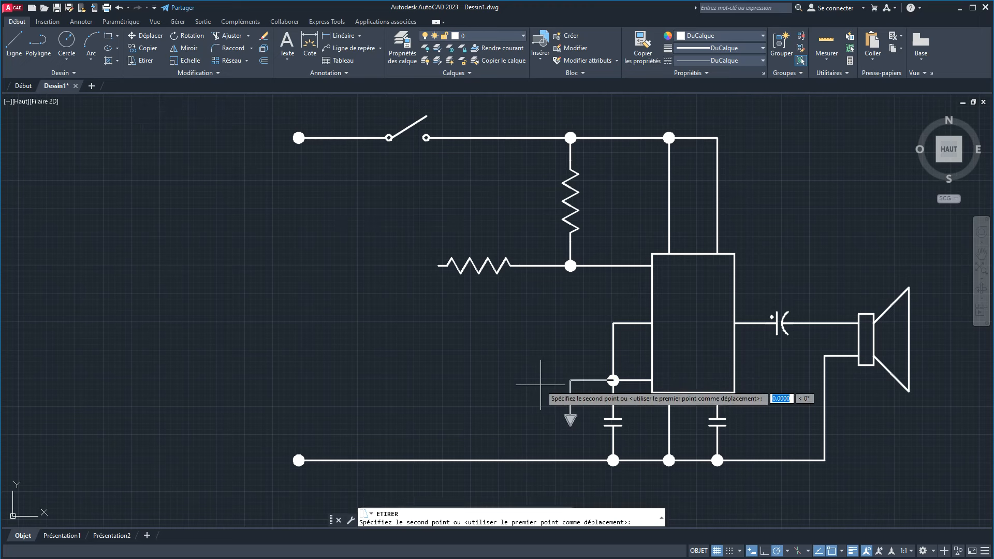
click(507, 384)
Step: Stretch the pipeline arrowhead about 33 units upward to shorten its vertical lead
click(568, 433)
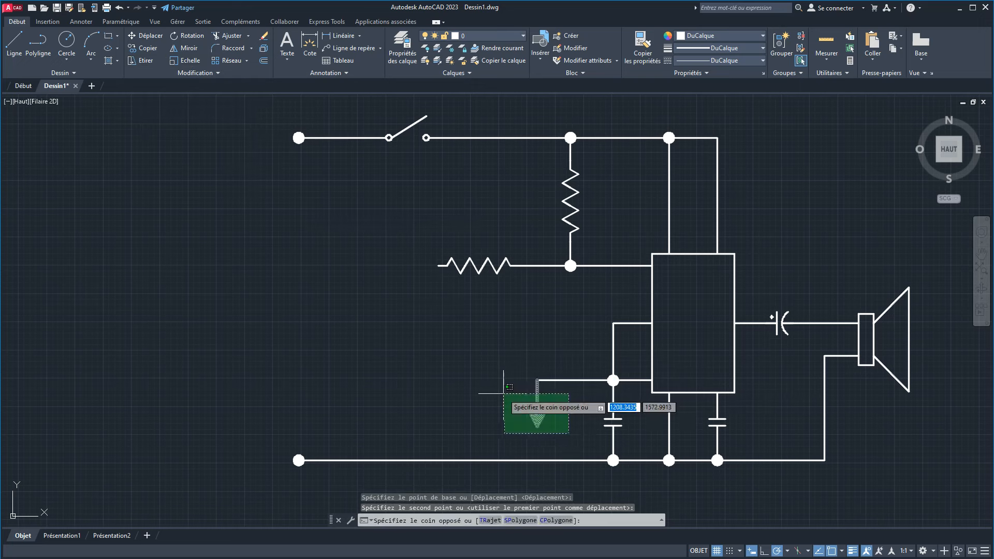
click(503, 394)
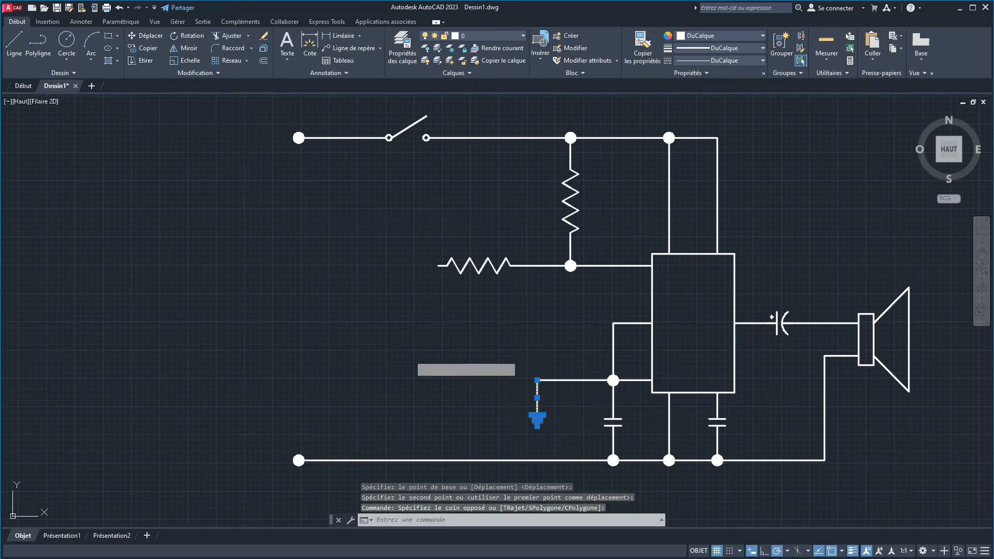
key(Return)
click(481, 401)
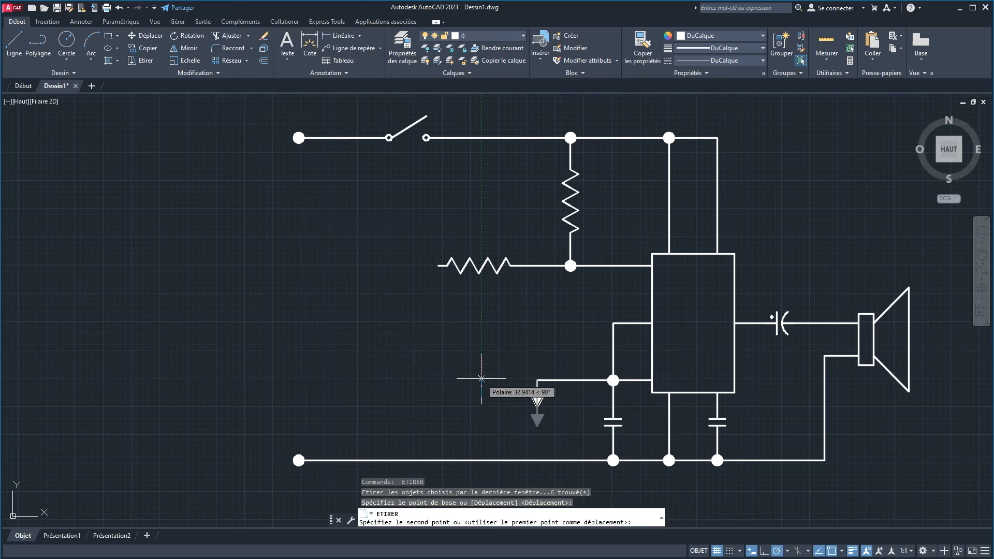
click(481, 378)
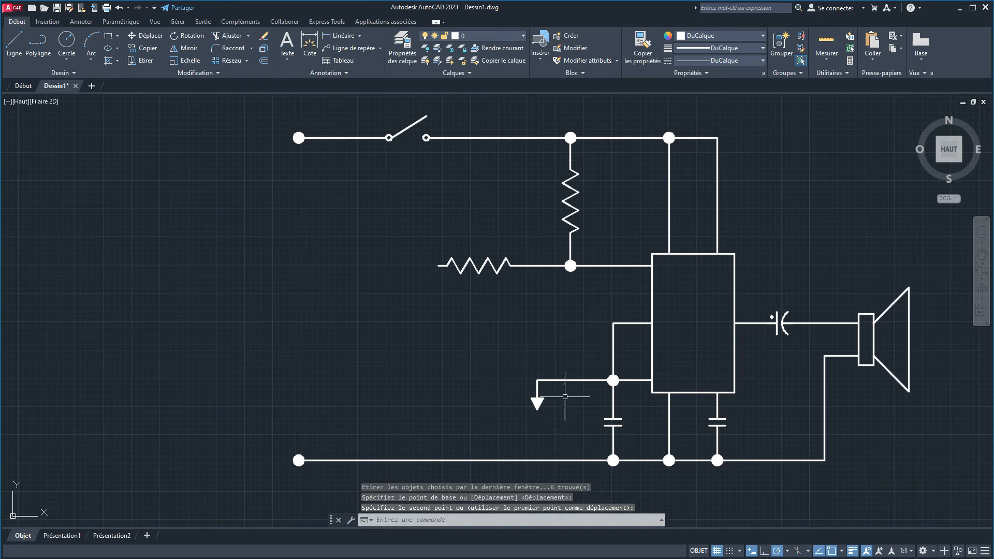
Step: Stretch the whole pipeline arrow branch slightly back to the right, shortening its horizontal wire
click(573, 431)
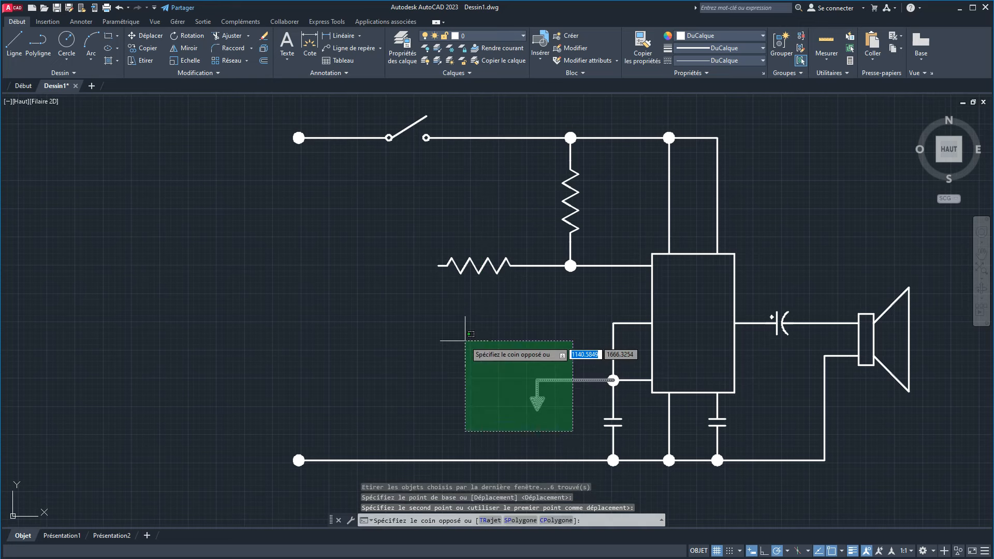
click(465, 341)
key(Return)
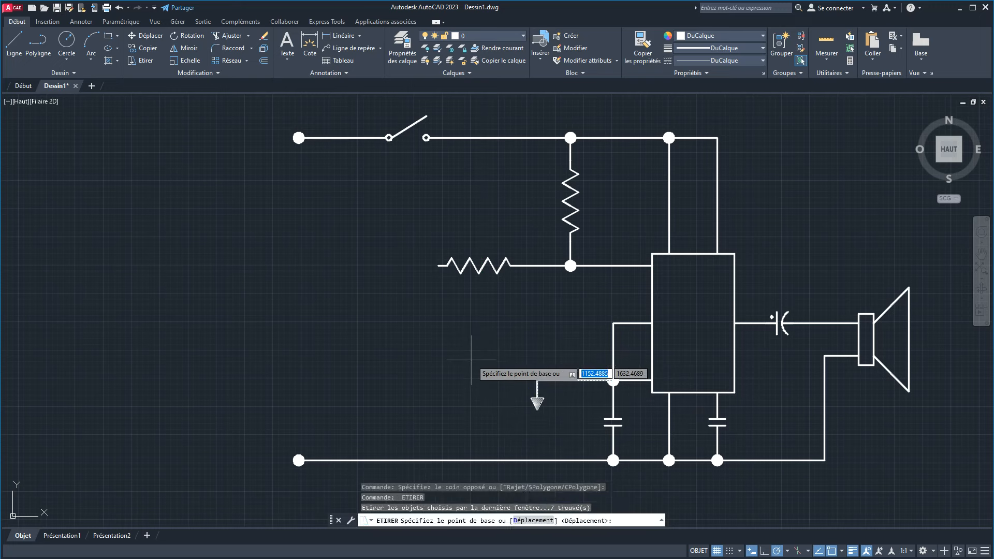
click(472, 359)
click(483, 360)
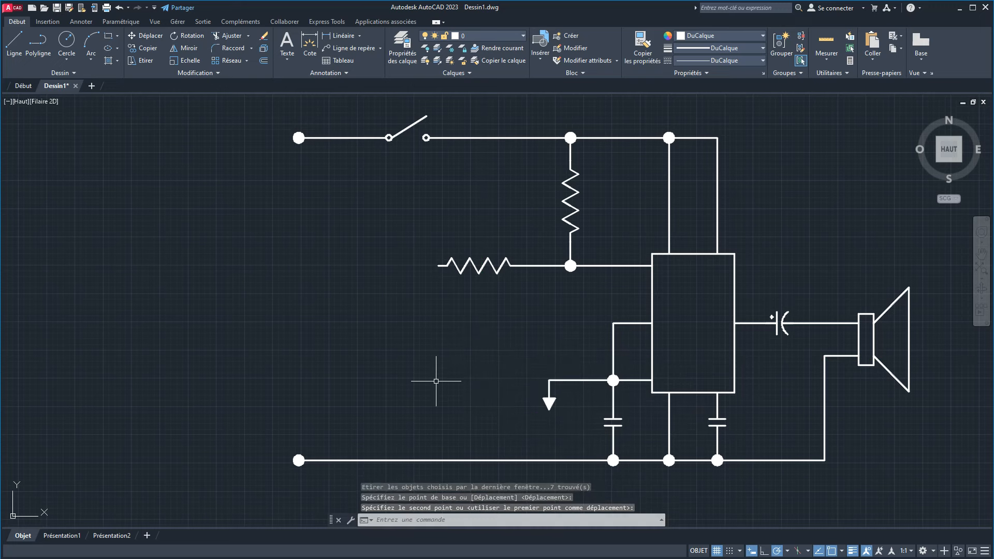
key(Escape)
middle_drag(449, 365, 439, 363)
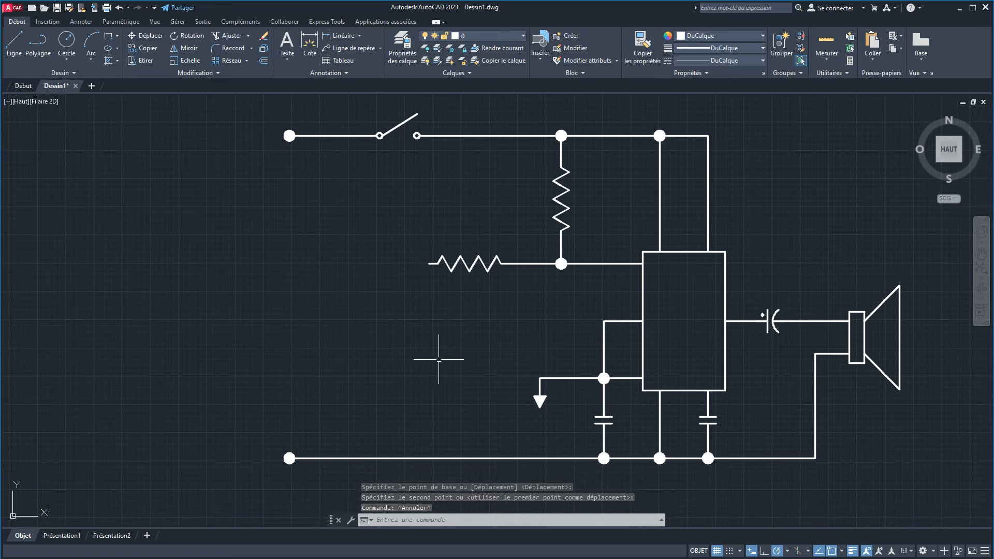
Step: Following the reference, draw a centre-based horizontal ellipse for the water sensor below the switch, with a vertical half-axis of about 35 units
key(alt+Tab)
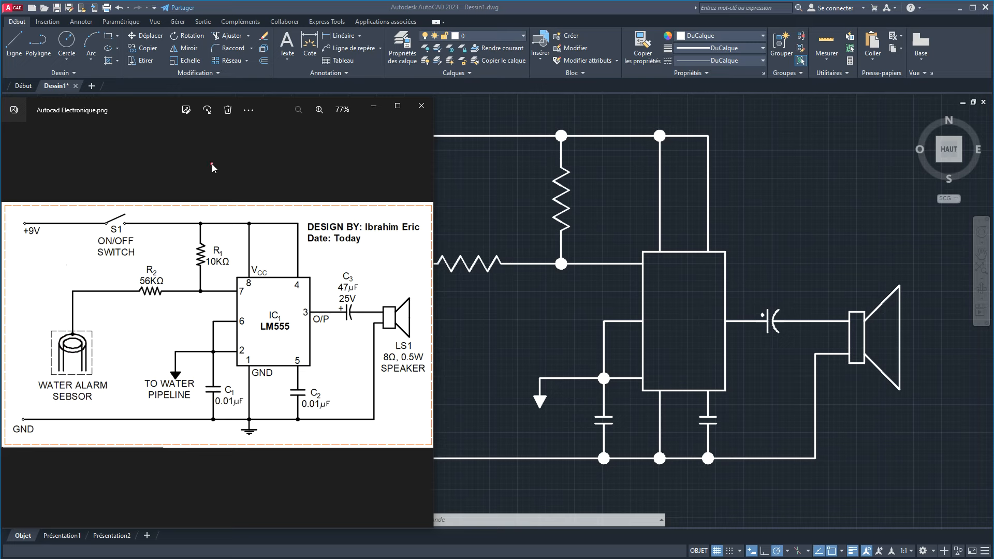
click(542, 408)
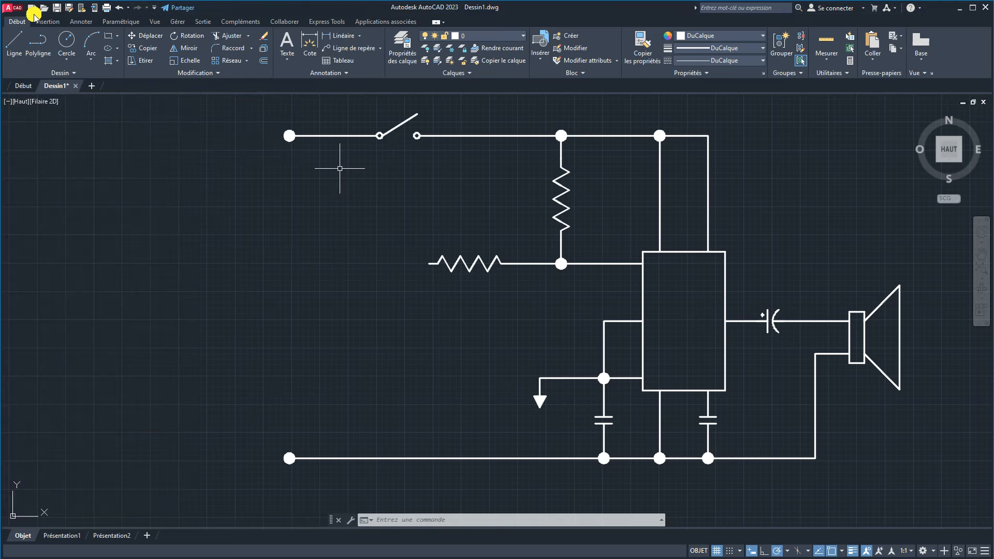
click(107, 50)
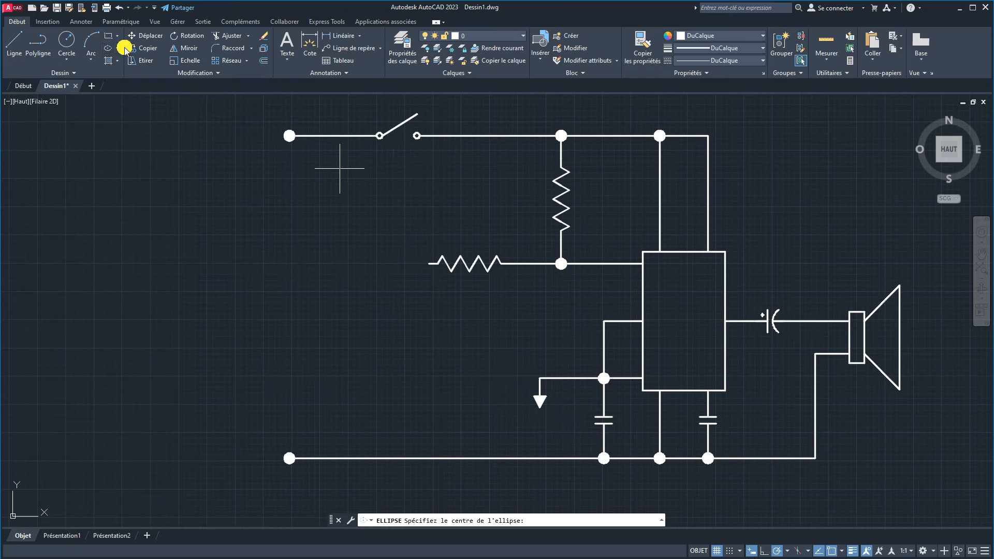
click(117, 50)
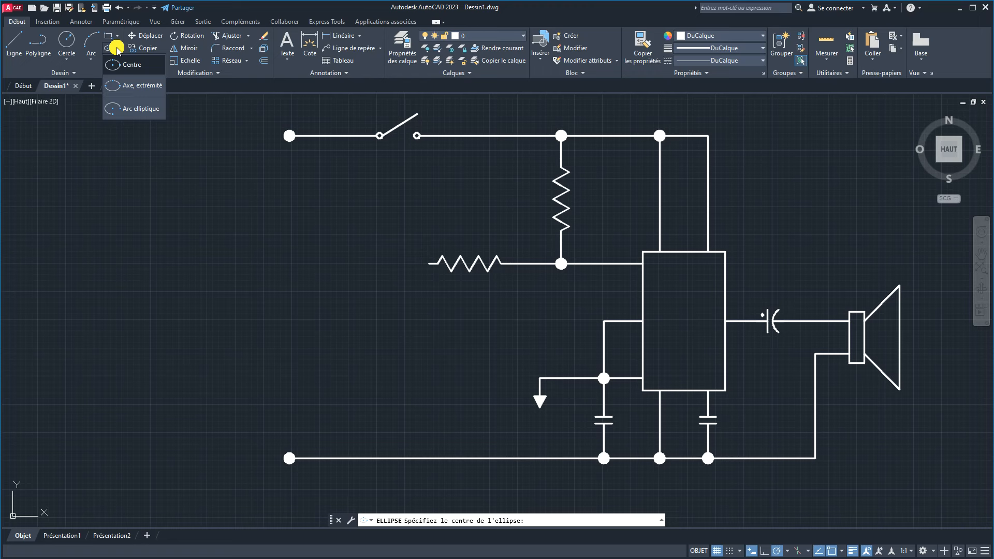
click(106, 50)
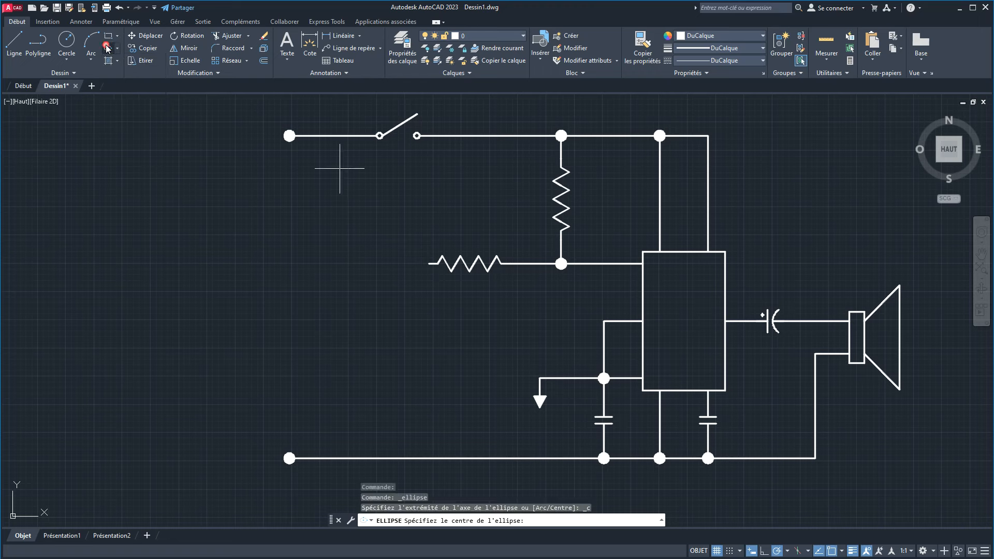
click(299, 298)
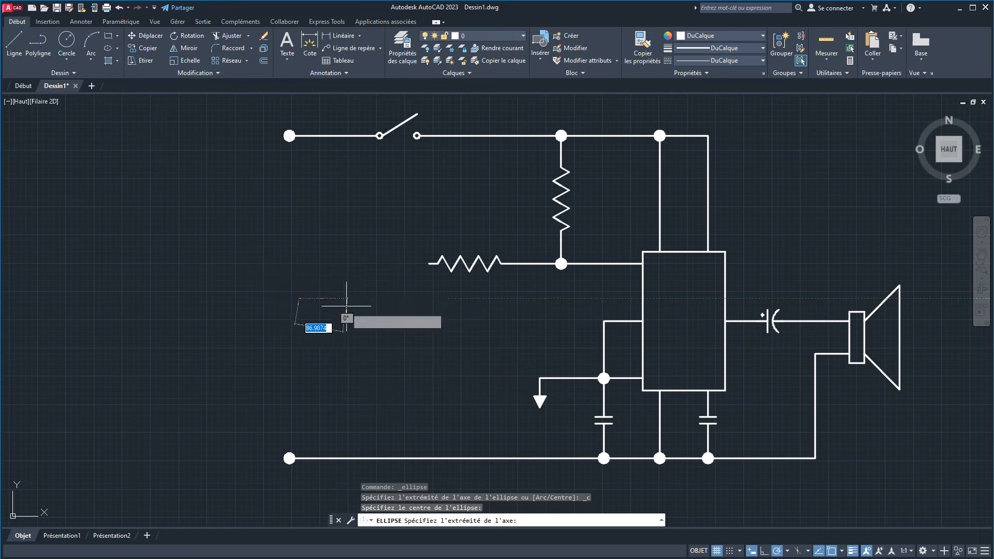
click(332, 298)
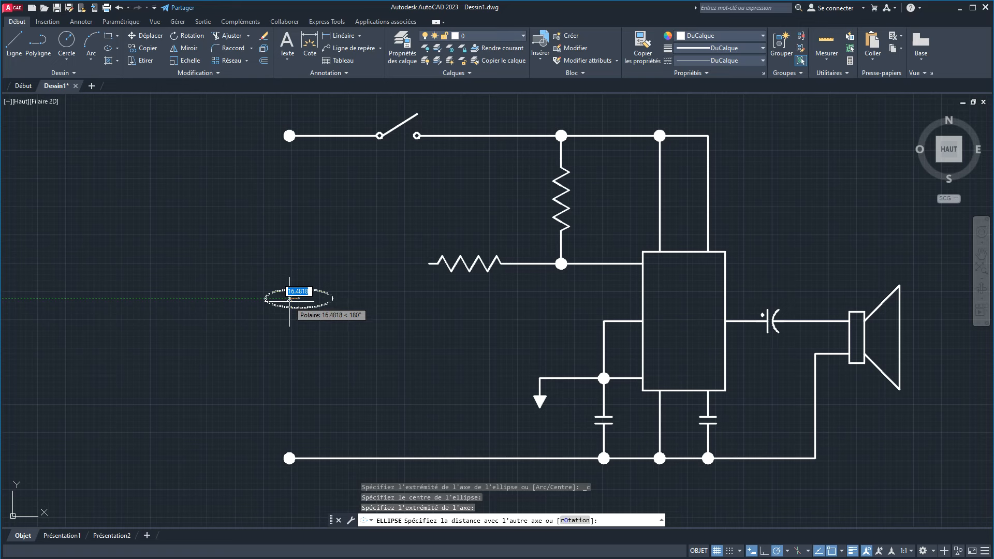
scroll(286, 297, up, 2)
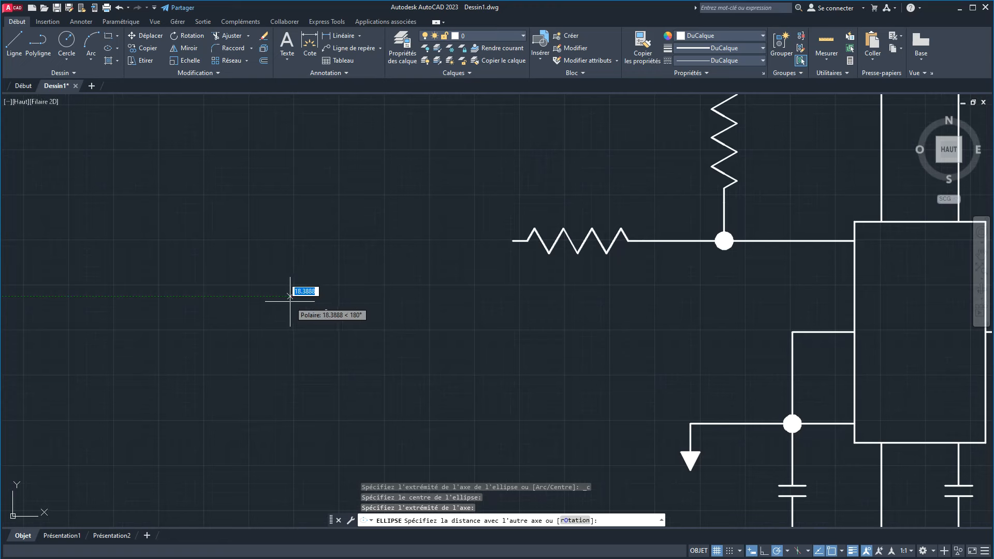
click(274, 302)
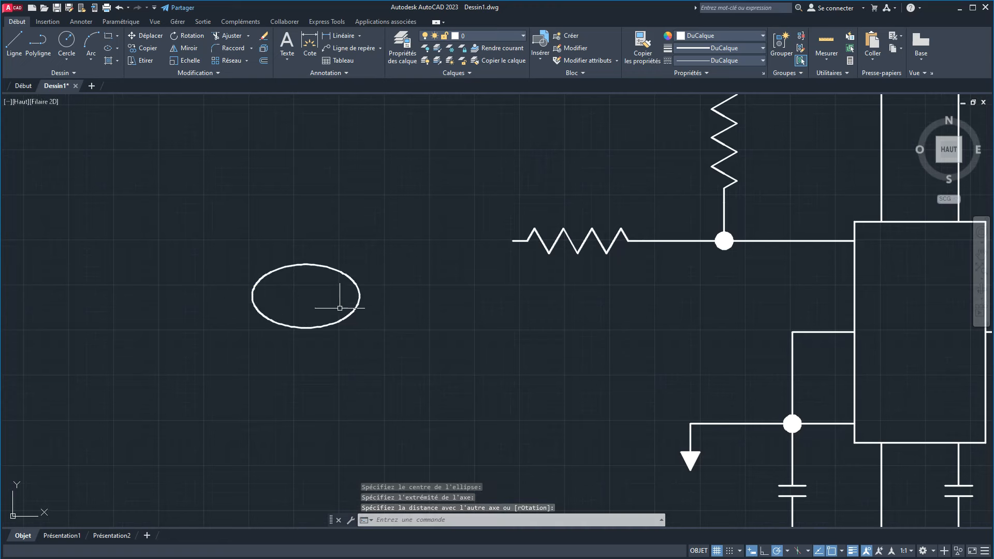
Step: Narrow the sensor ellipse to a horizontal half-axis of about 53 units, keeping its height
click(359, 296)
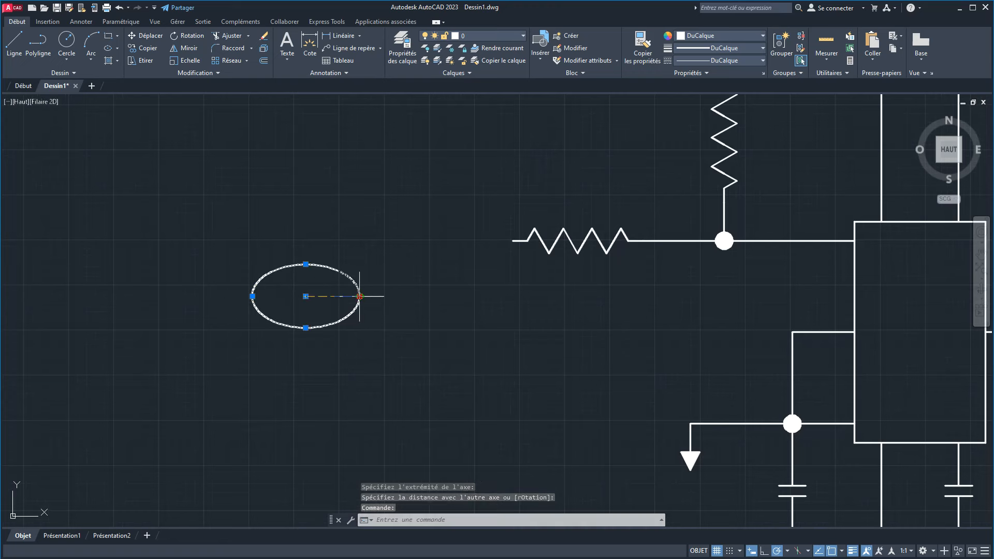
click(359, 296)
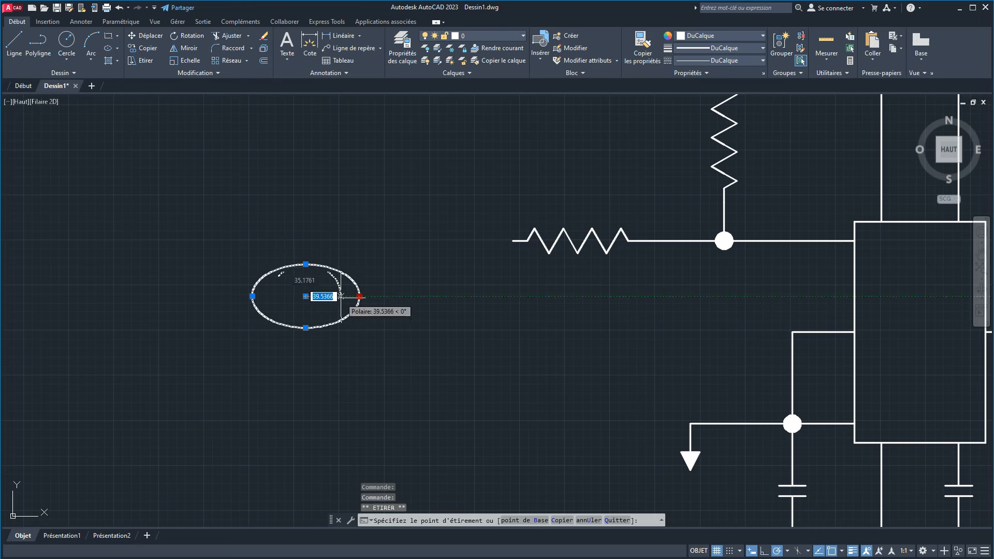
click(305, 264)
click(306, 264)
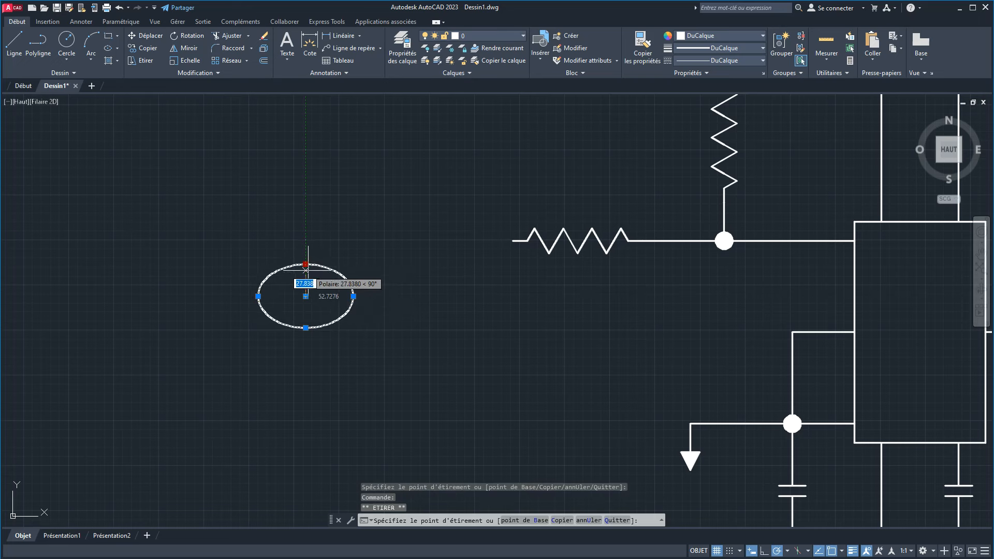
click(305, 264)
Step: Move the sensor ellipse by its centre right and slightly down, to the lower left of the horizontal resistor
scroll(370, 327, down, 4)
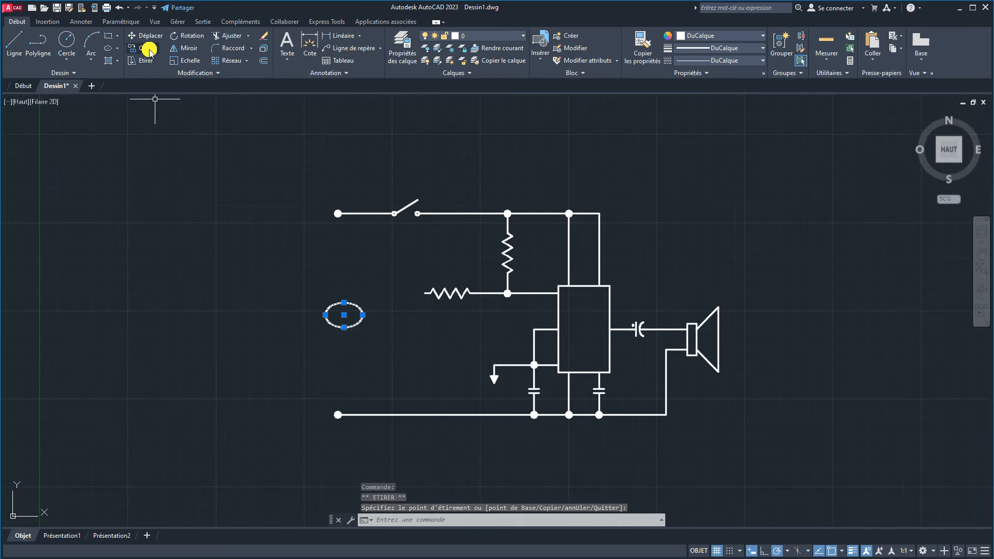
click(143, 35)
click(345, 314)
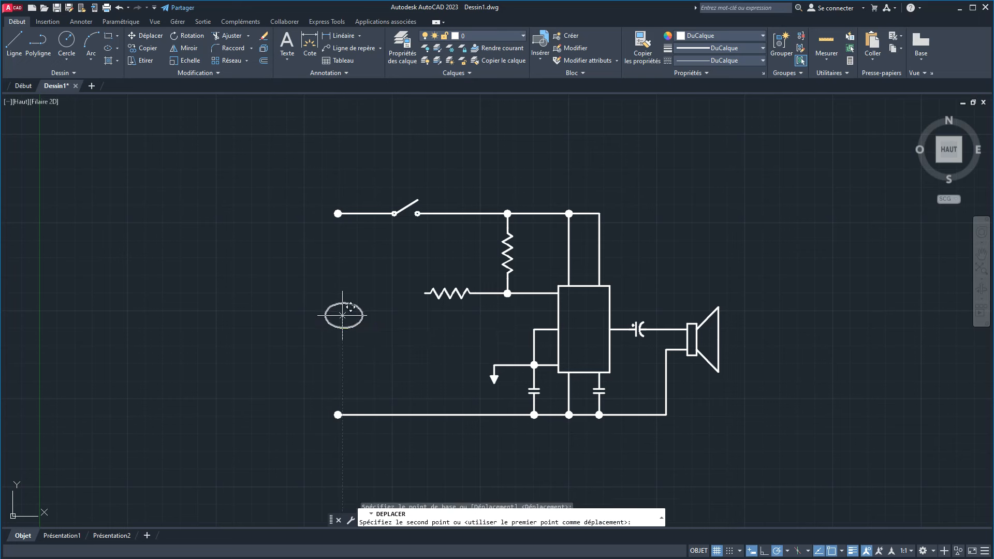
click(387, 329)
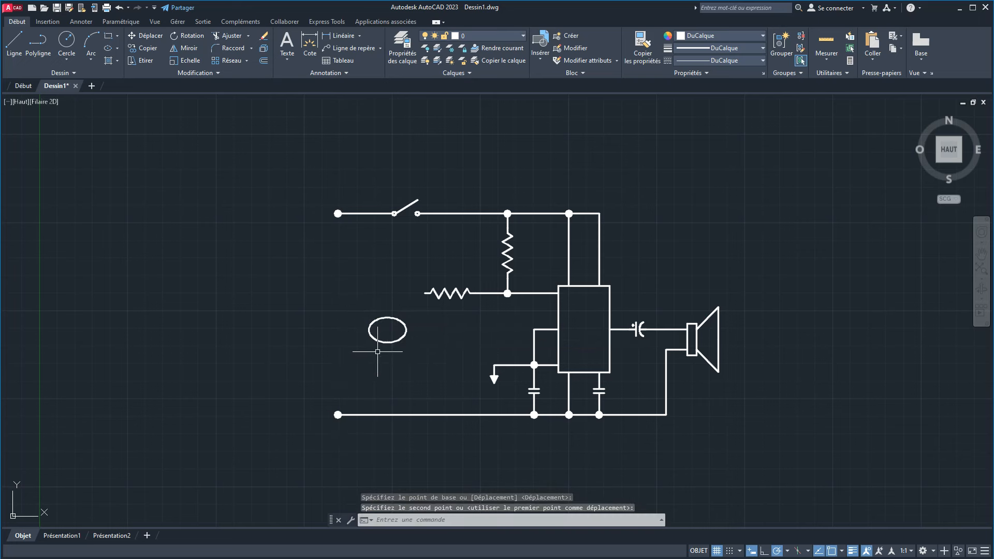
scroll(378, 351, up, 2)
Step: Offset the sensor ellipse inward by about 19 units to form the inner ring
click(404, 336)
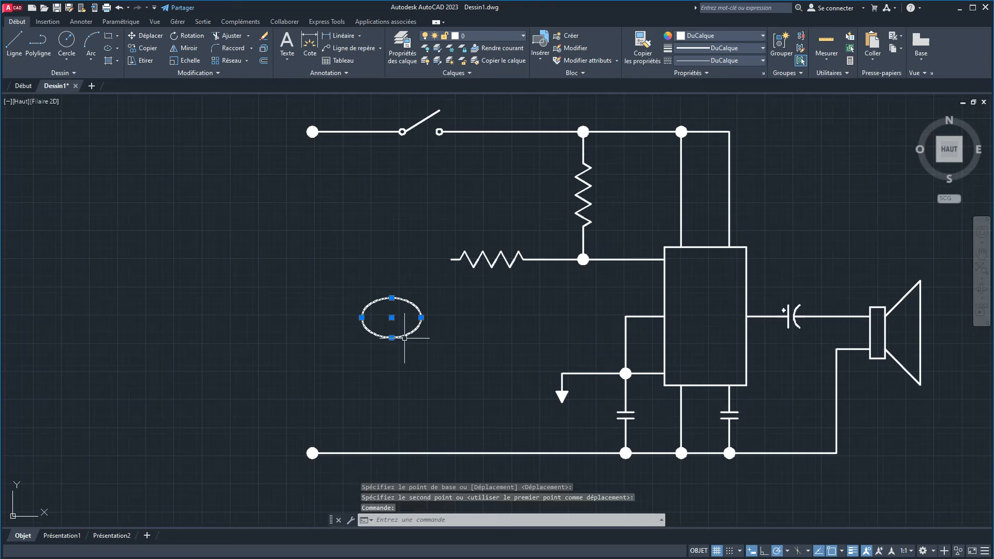
click(264, 60)
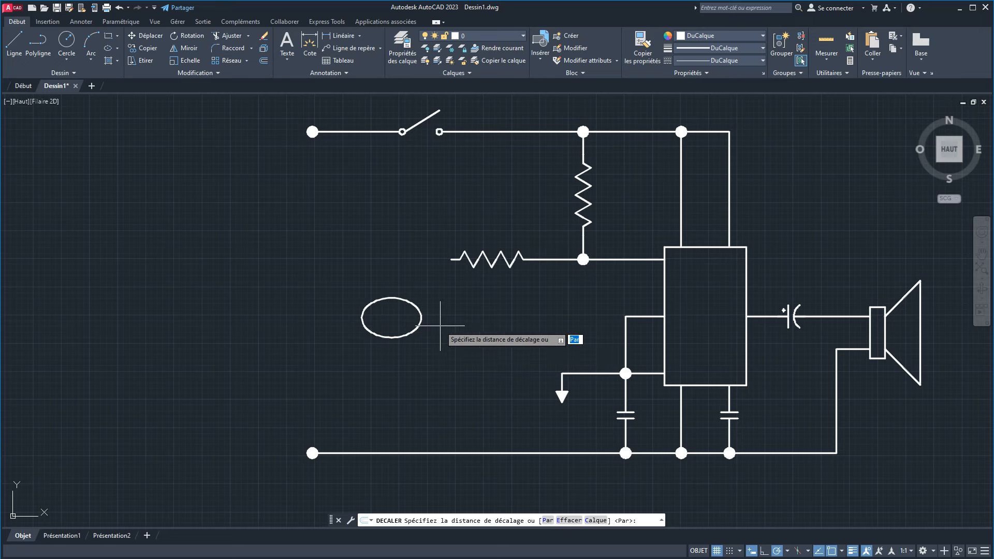
scroll(442, 323, up, 2)
click(380, 303)
click(390, 313)
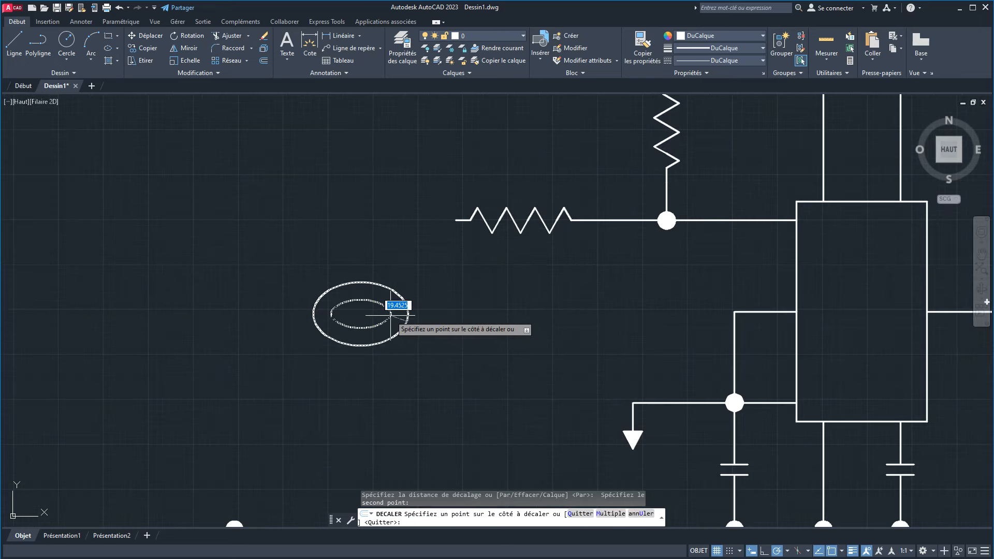
click(391, 314)
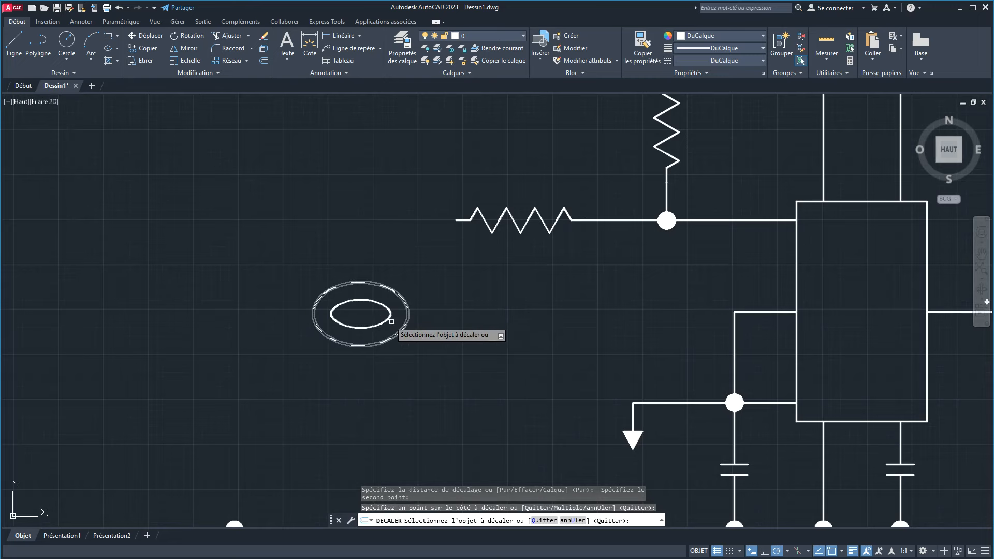
scroll(392, 313, up, 2)
click(392, 310)
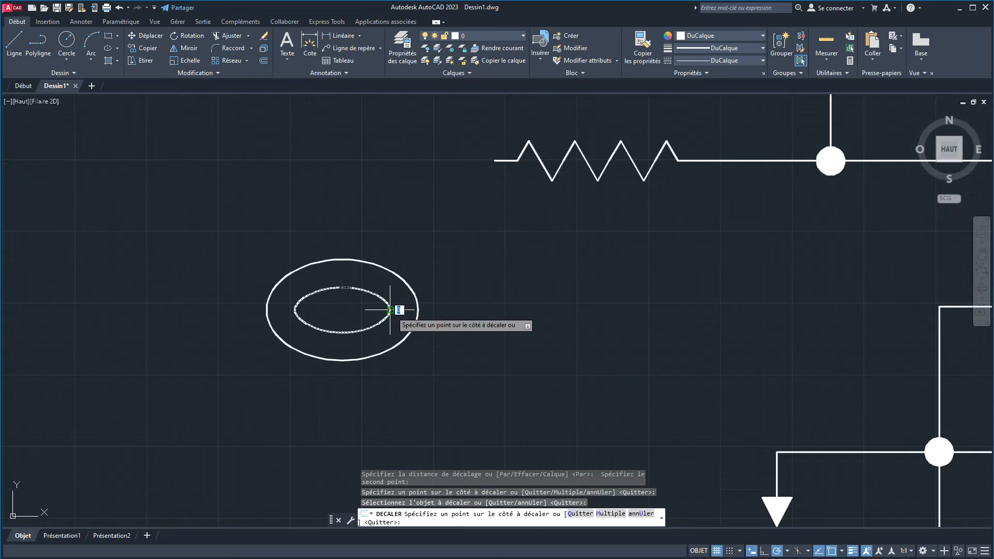
key(Escape)
key(Escape)
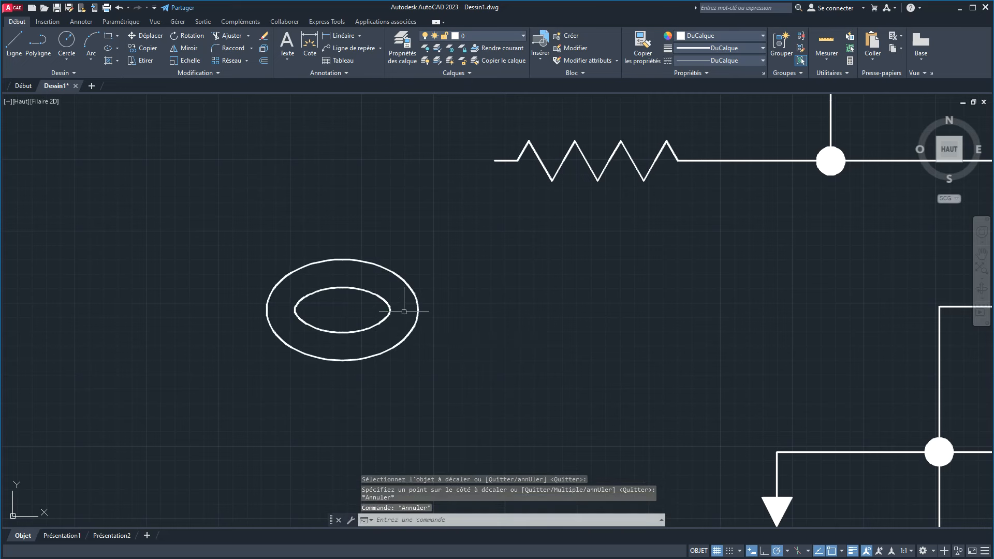
Step: Delete the inner ring of the water sensor ellipse
click(395, 312)
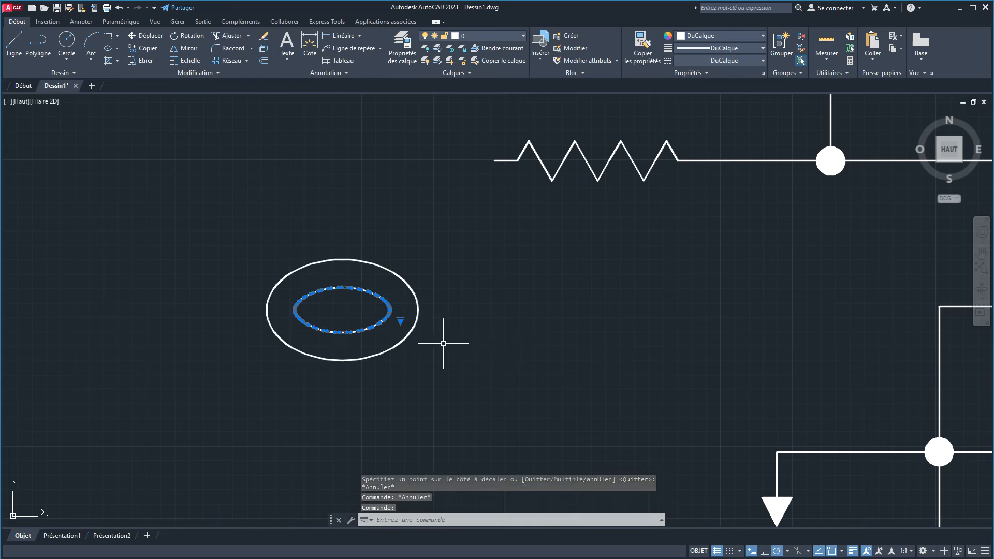
key(Escape)
click(384, 301)
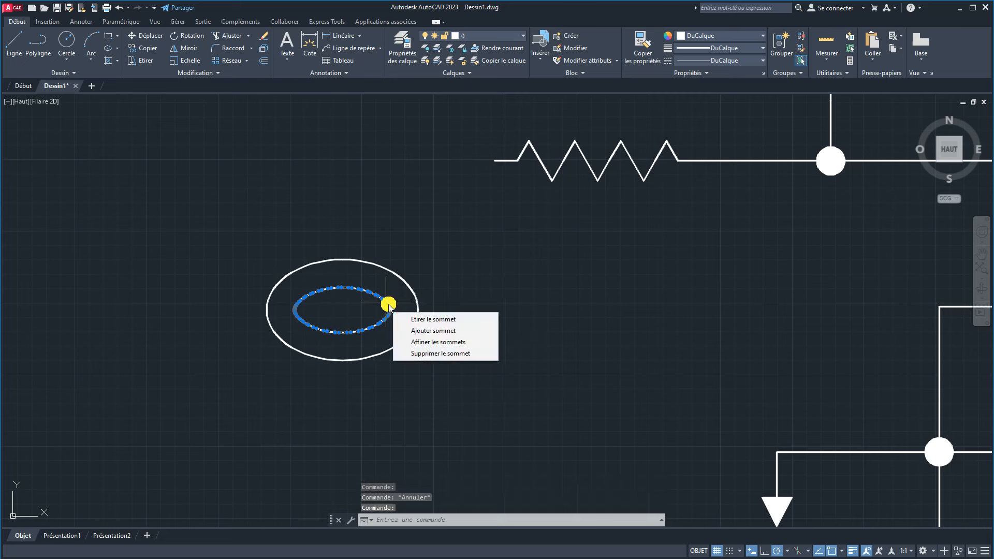
key(Delete)
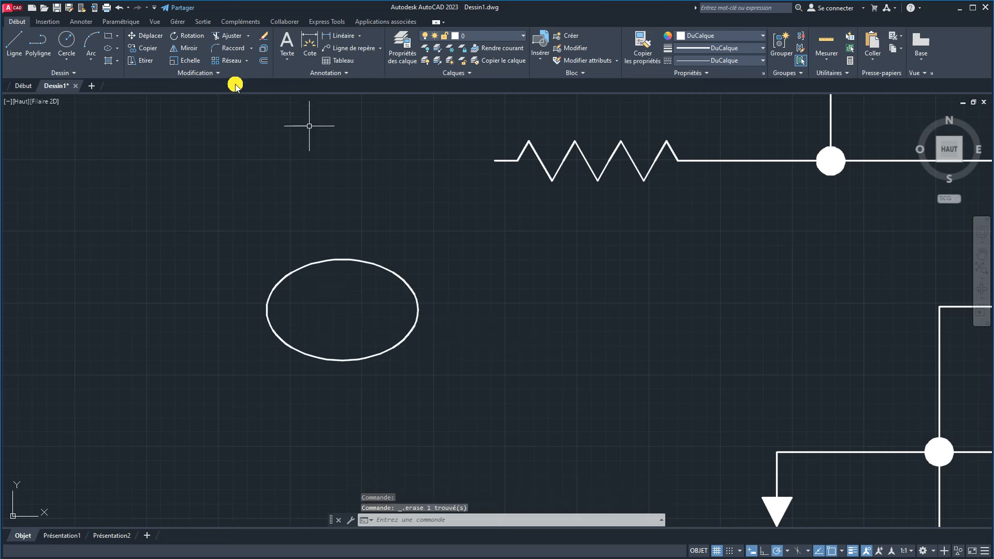
Step: Offset the sensor ellipse inward by about 9 units to form a narrow ring
click(264, 61)
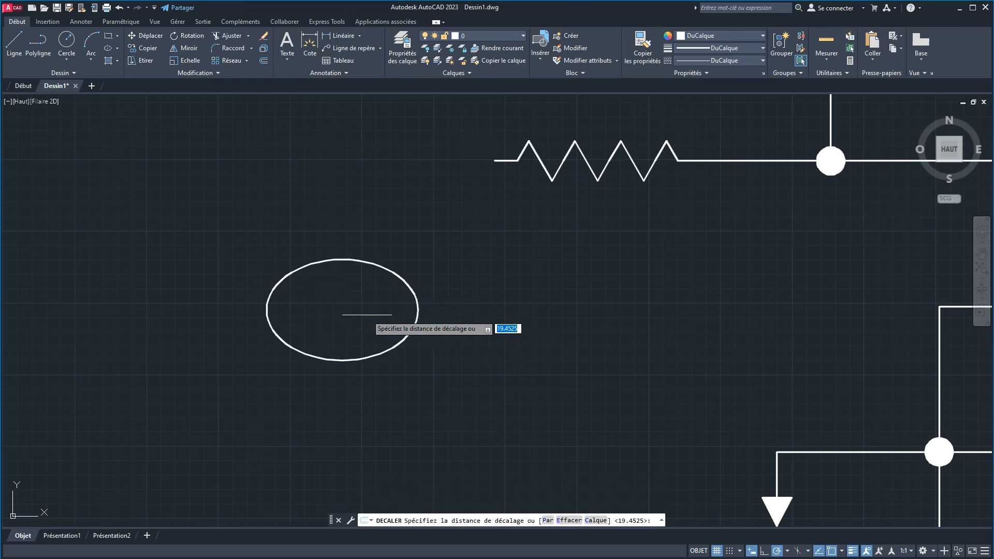
click(417, 309)
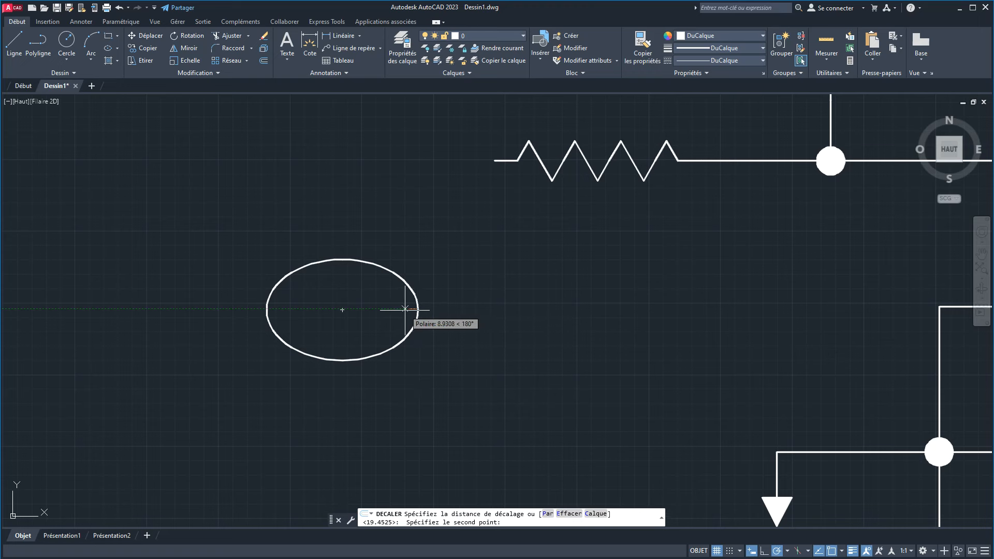
click(404, 309)
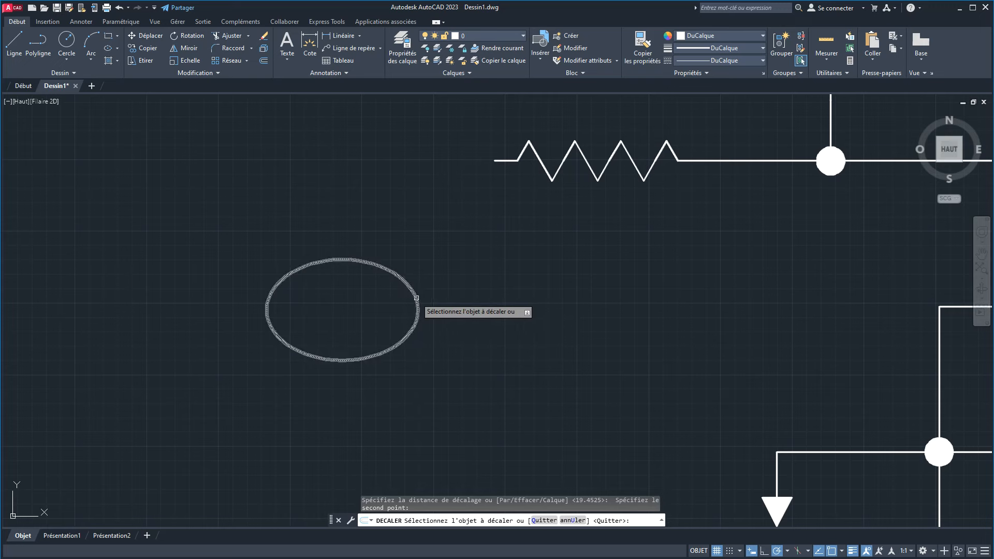
click(415, 297)
click(398, 303)
right_click(462, 352)
click(476, 356)
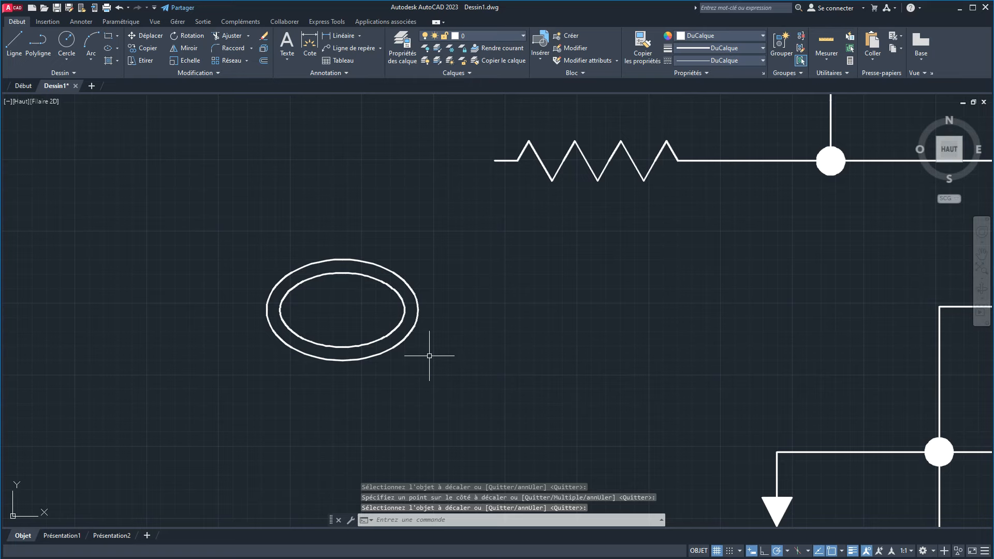
Step: Draw a vertical line from the inner ellipse's left quadrant straight down, ending well below the outer ellipse
middle_drag(429, 355, 426, 280)
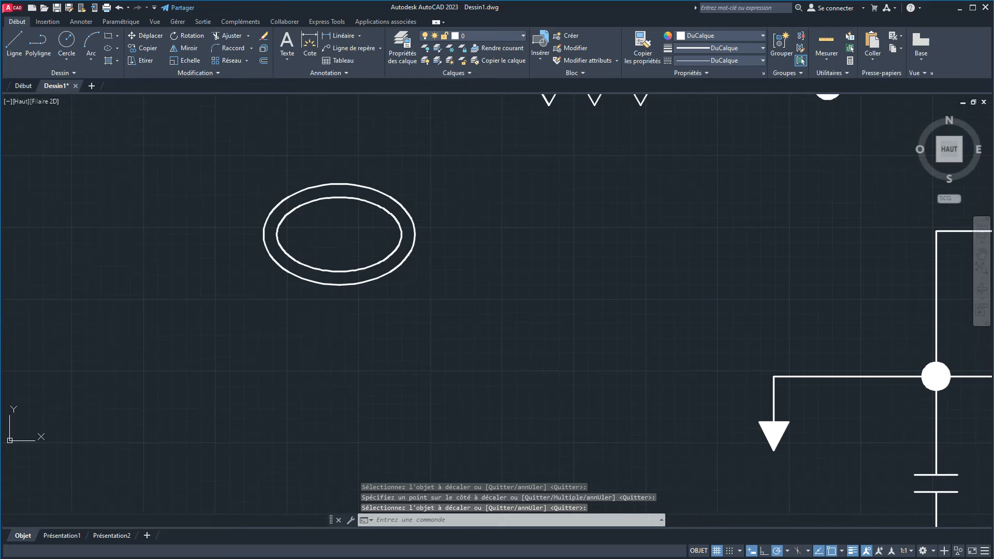
click(14, 41)
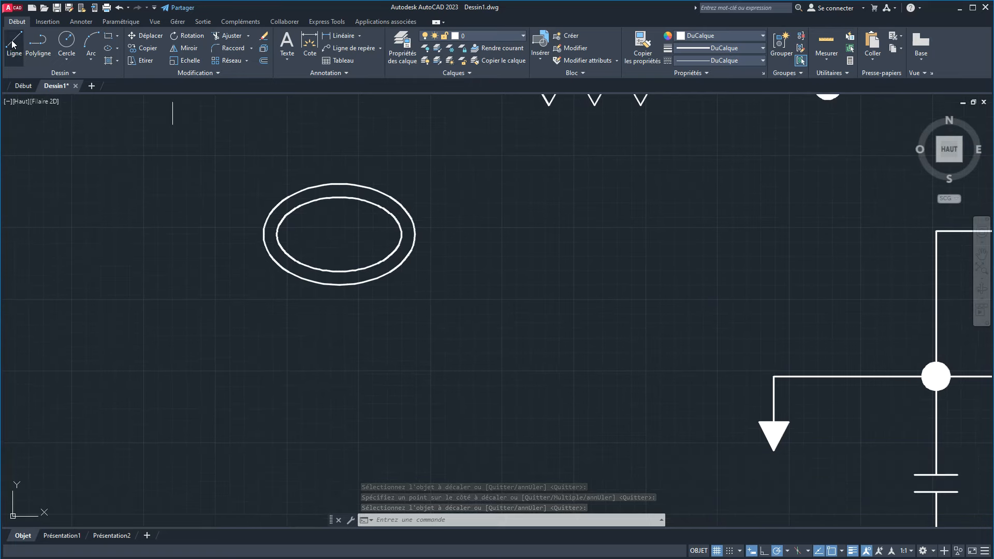
scroll(468, 227, down, 5)
scroll(467, 225, up, 5)
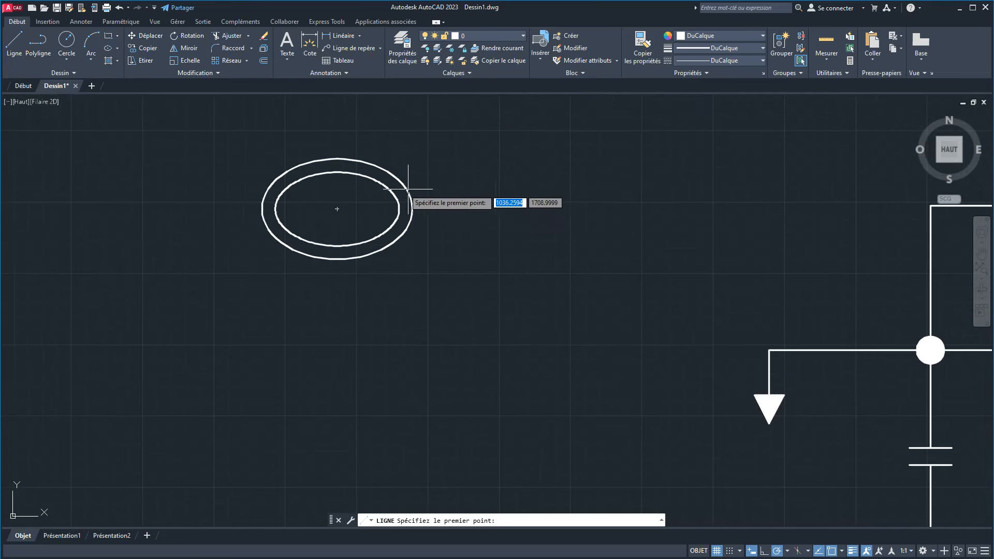
click(275, 210)
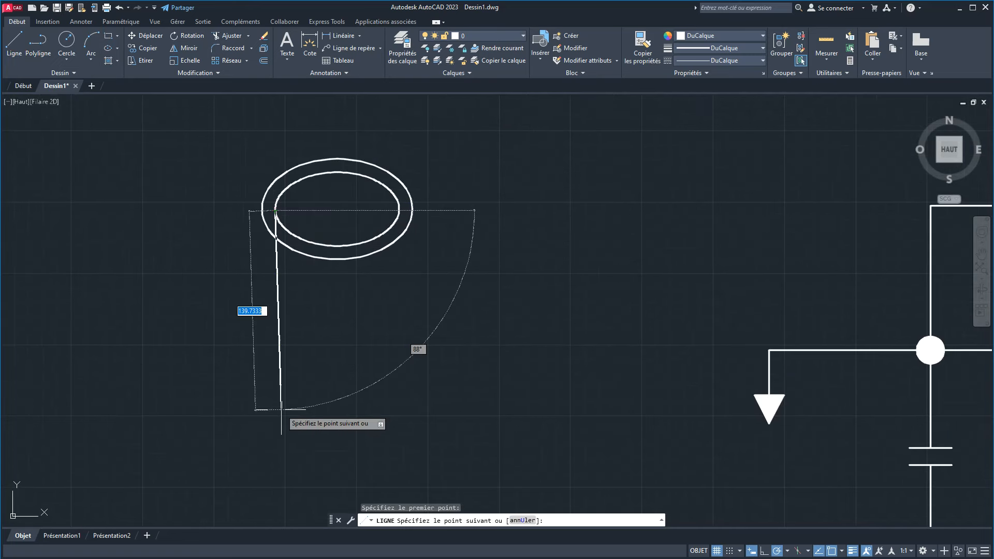
scroll(275, 401, down, 5)
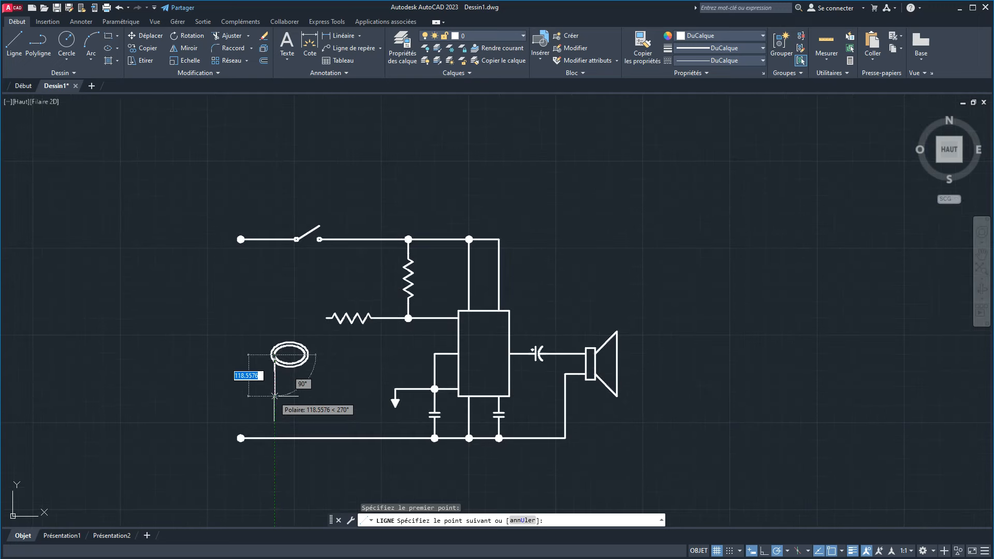
scroll(274, 396, up, 2)
click(274, 382)
right_click(334, 381)
click(358, 389)
scroll(295, 341, up, 4)
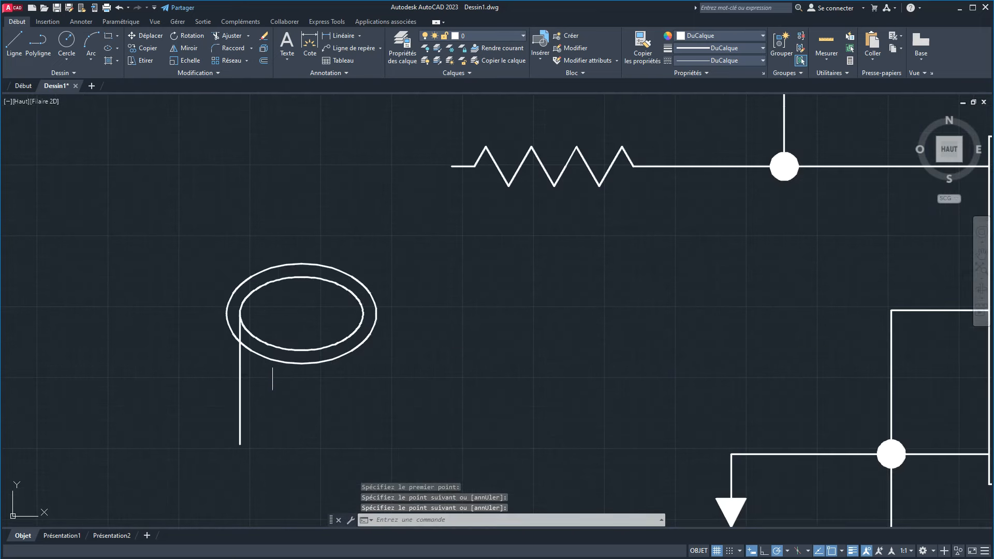
Step: Draw a matching vertical line down from the inner ellipse's right quadrant, ending level with the left line
right_click(293, 394)
click(351, 399)
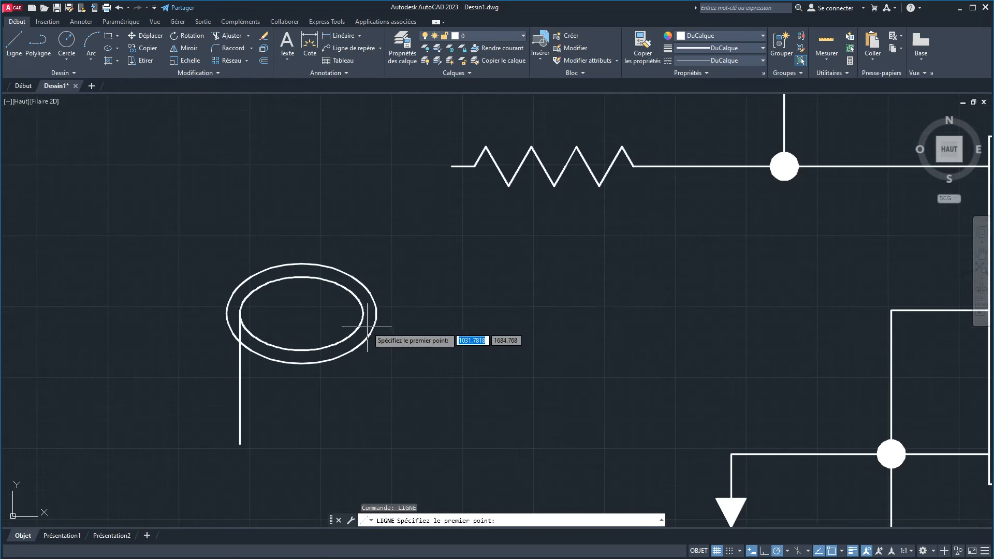
click(363, 313)
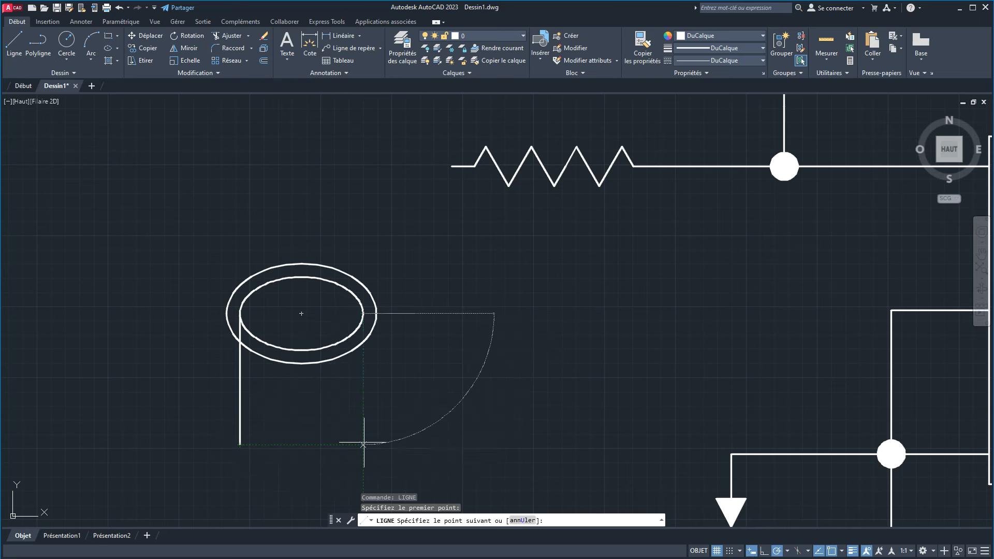
click(363, 444)
right_click(428, 443)
click(447, 446)
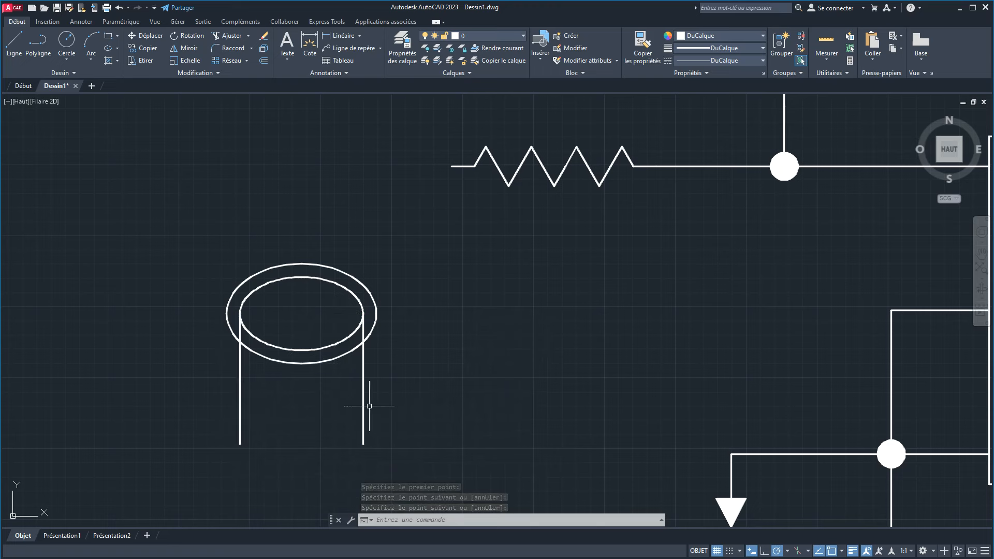
Step: Copy the left vertical line from its upper end to the left and right quadrants of the outer ellipse
mouse_move(238, 396)
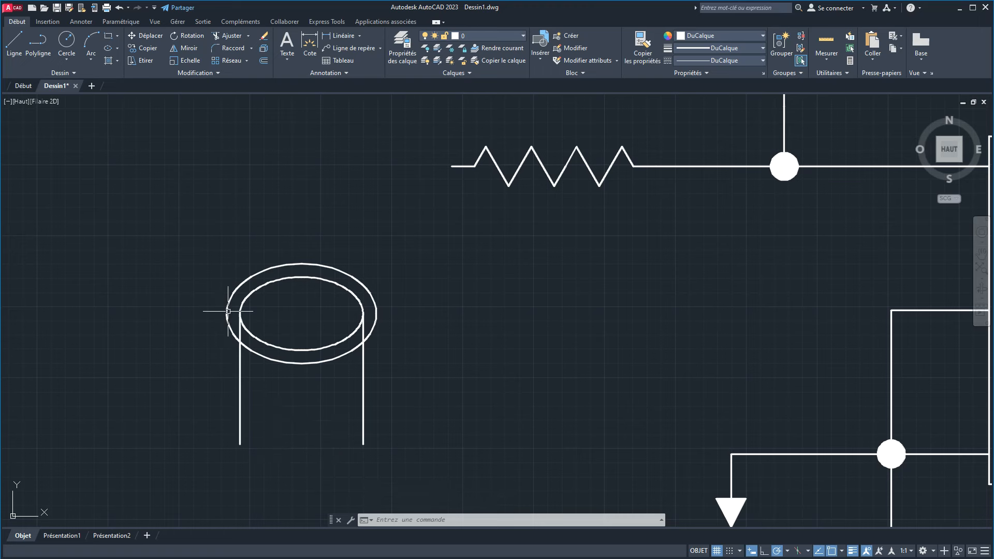
click(240, 337)
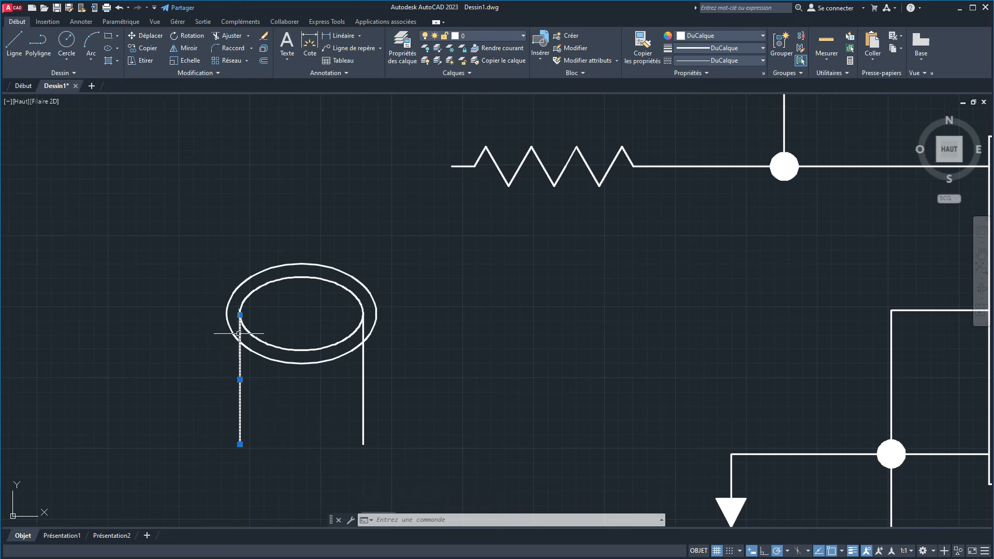
click(141, 47)
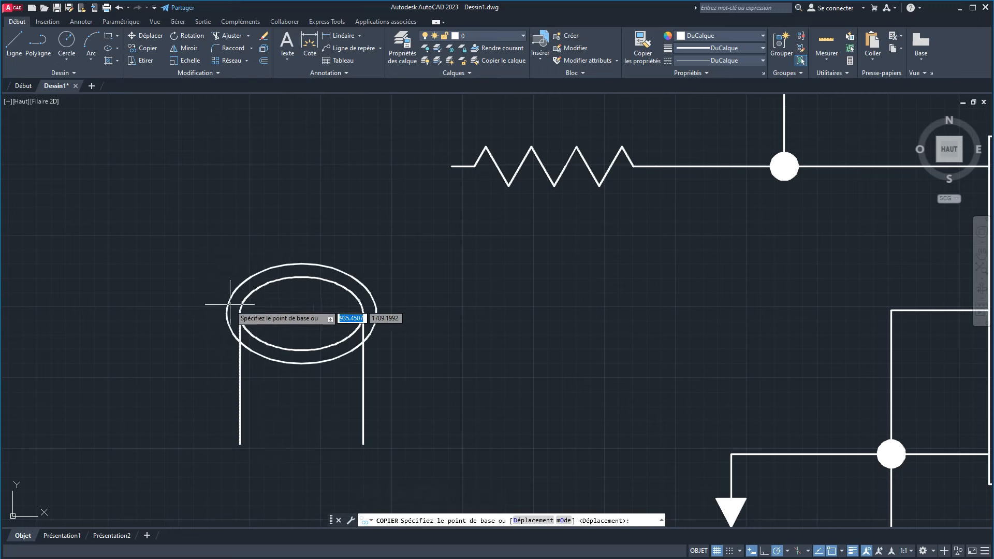
click(239, 314)
click(227, 313)
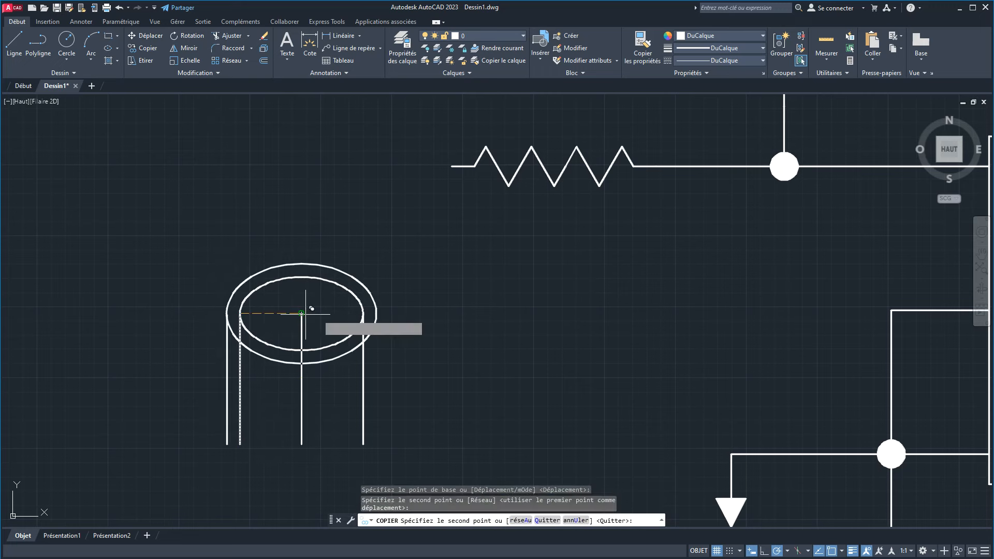
click(375, 312)
right_click(420, 313)
click(446, 321)
Step: Try to narrow the sensor symbol by stretching its right side inward about 20 units, and undo the stretch
scroll(360, 319, down, 6)
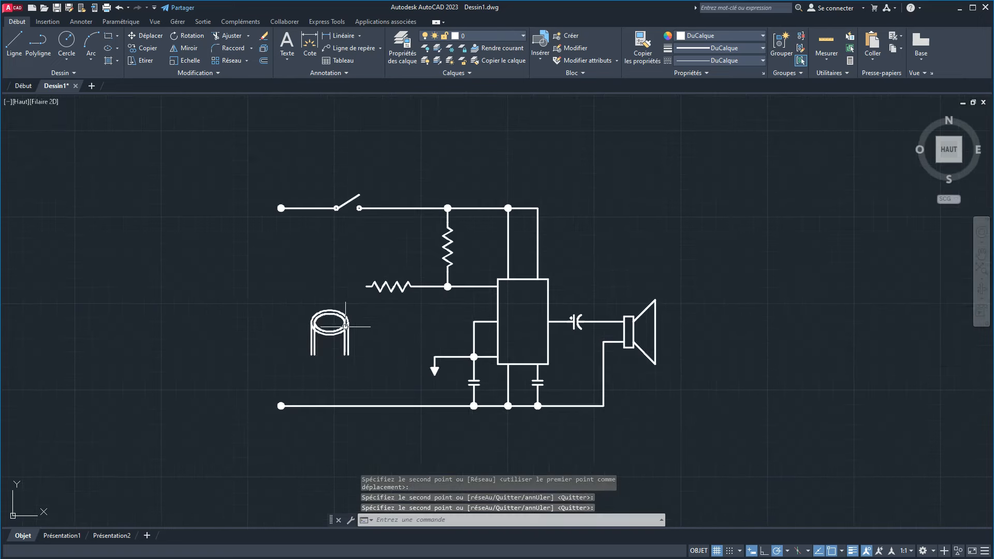
scroll(351, 327, up, 6)
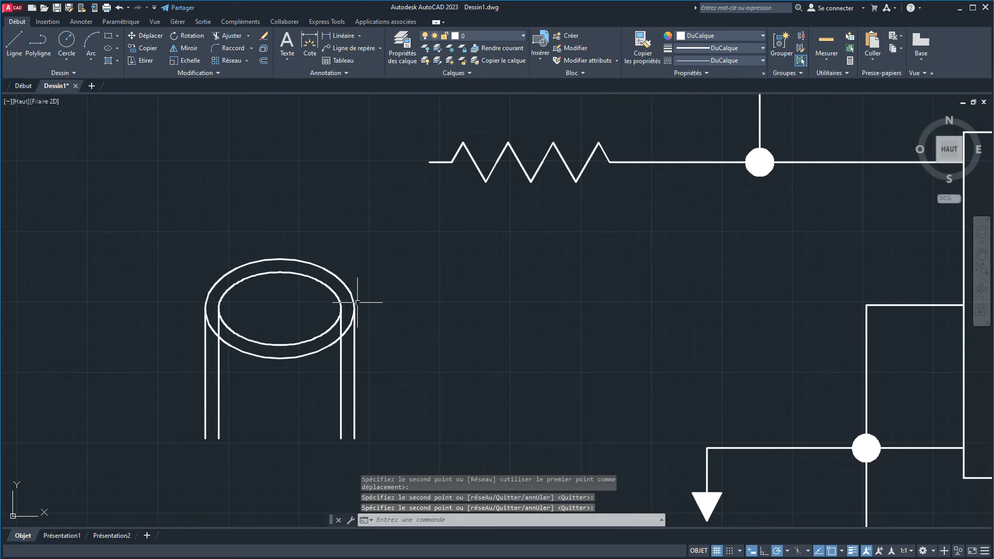
click(405, 452)
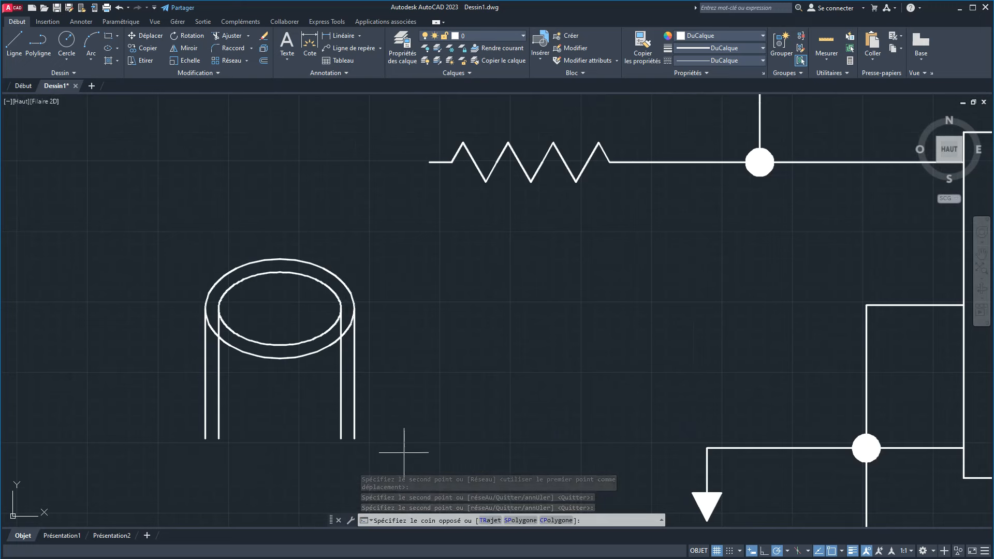
click(279, 239)
click(144, 59)
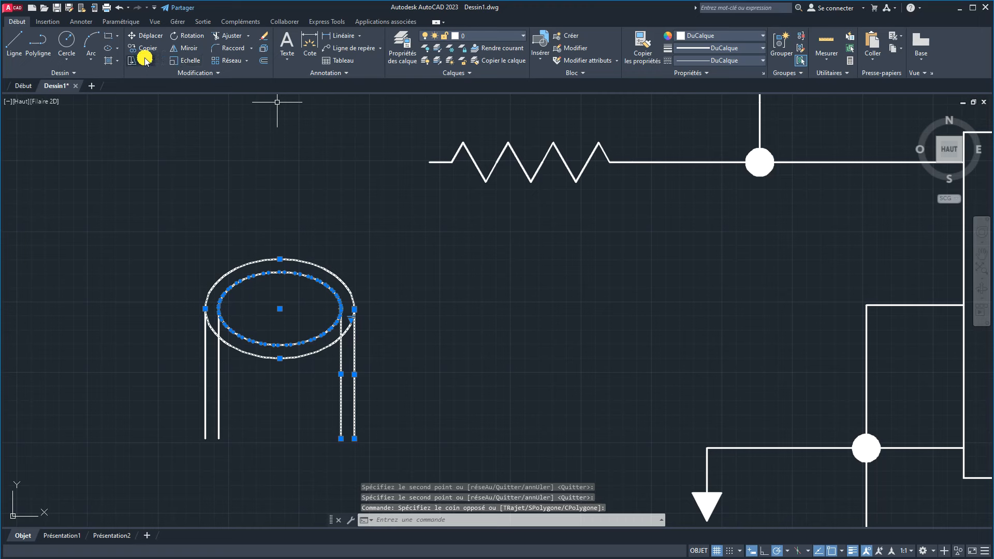
click(140, 63)
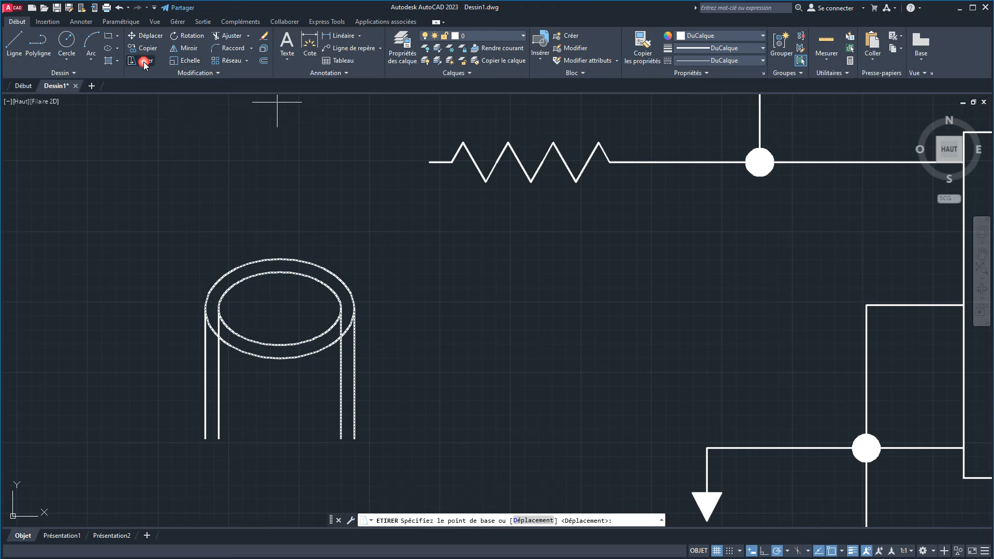
click(355, 303)
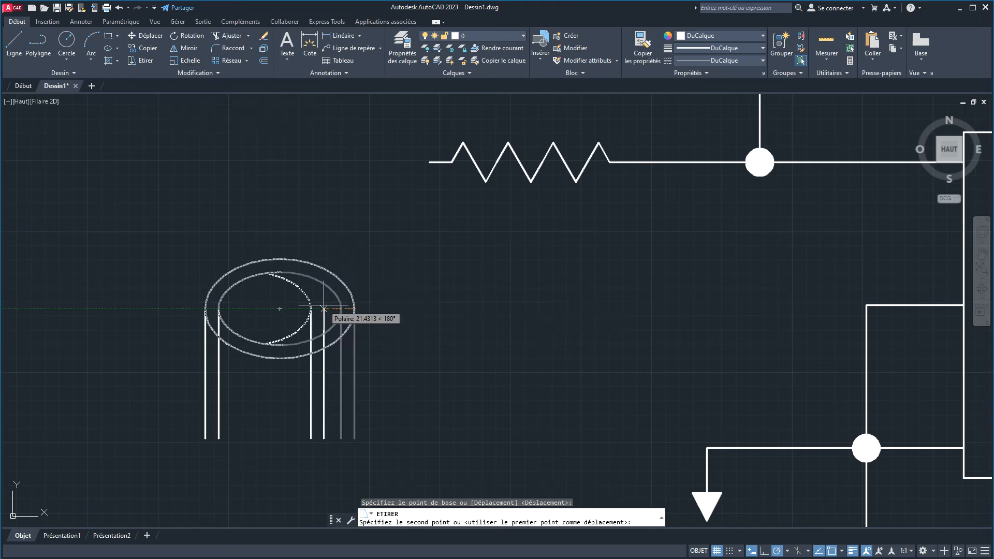
click(326, 308)
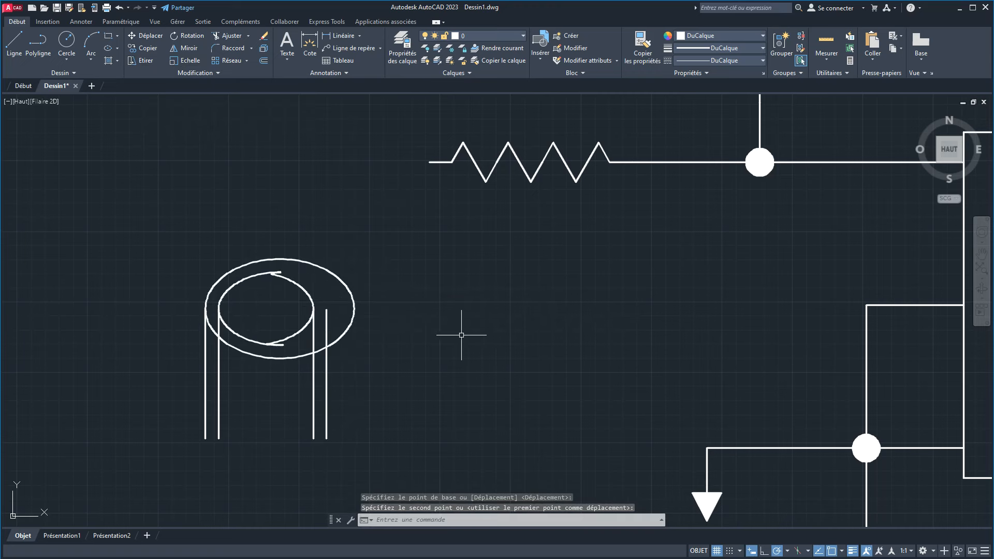
key(ctrl+z)
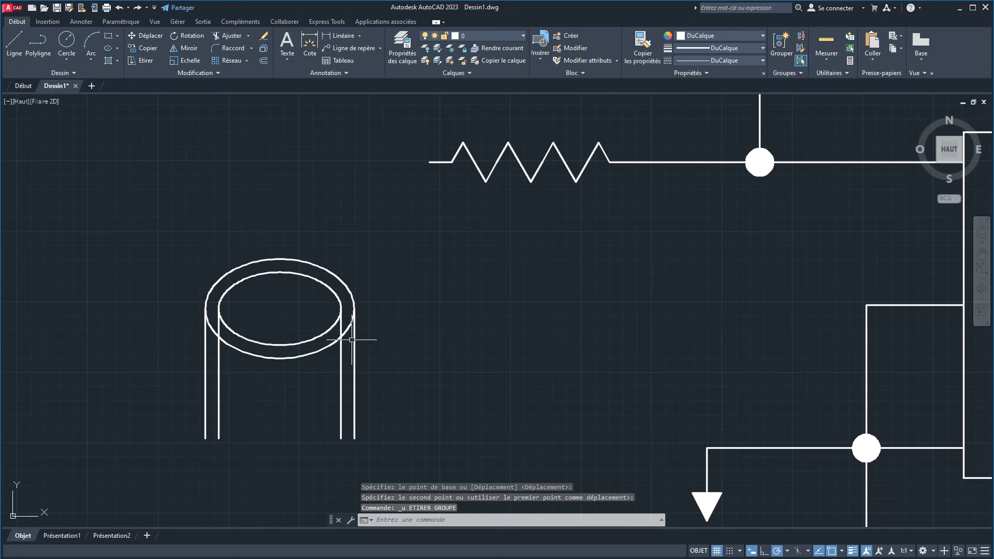
Step: Scale the whole sensor symbol down to just over three quarters of its size from its lower-left line end, and compare it with the reference
scroll(357, 339, down, 4)
click(451, 408)
click(276, 286)
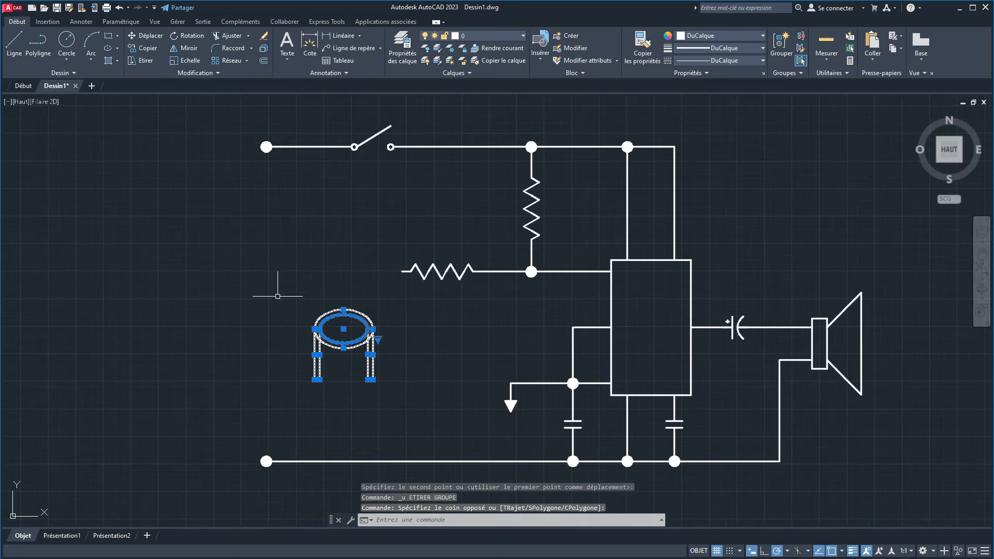
click(180, 55)
scroll(306, 392, up, 2)
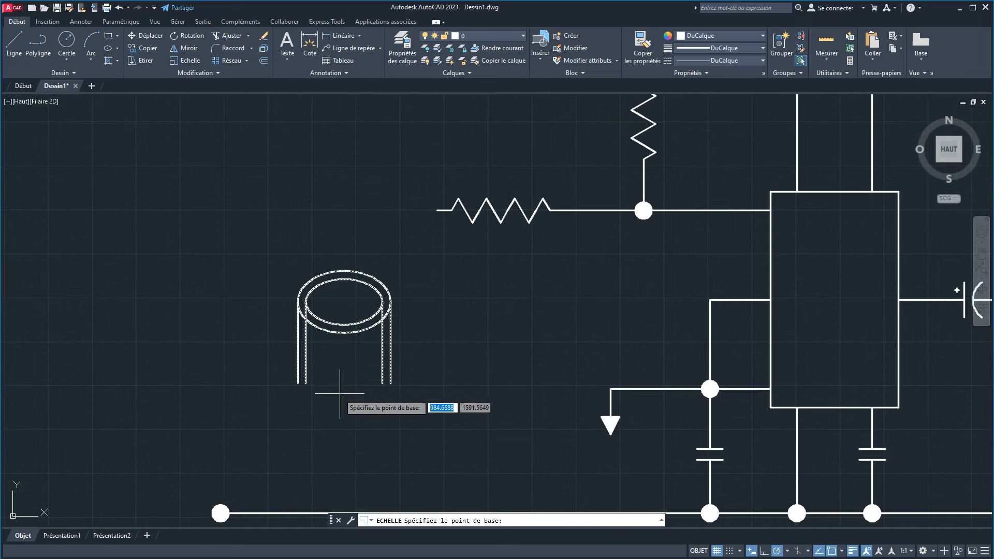
click(298, 383)
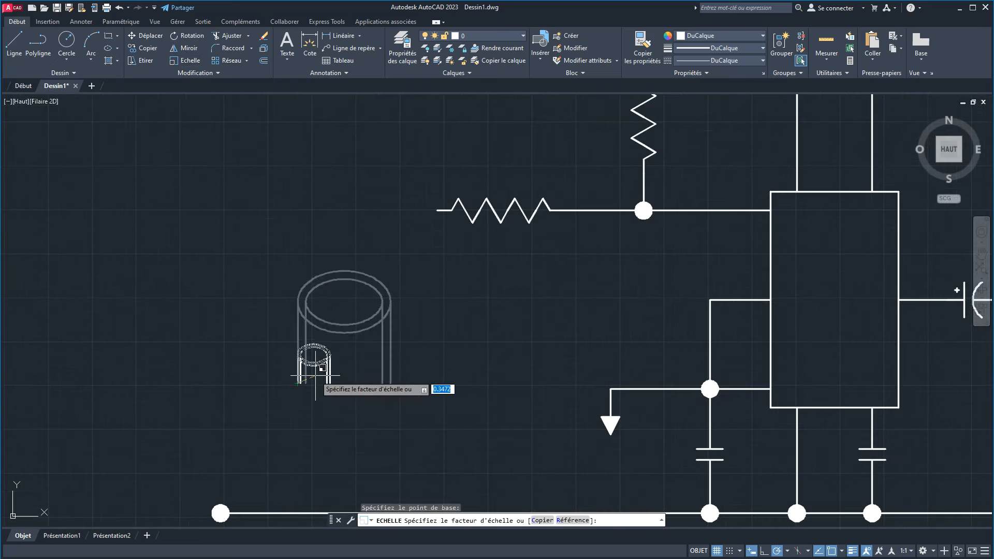
click(329, 353)
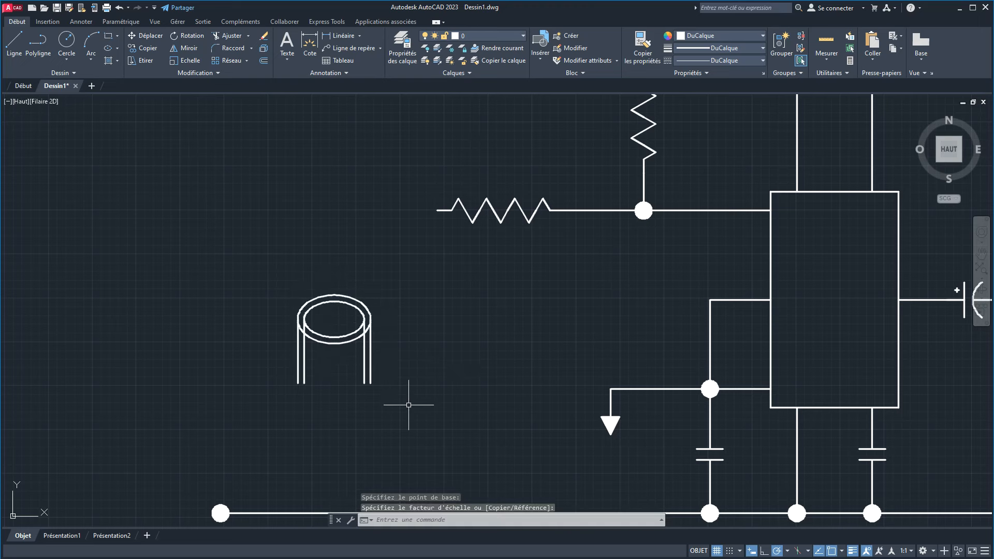
scroll(408, 405, down, 2)
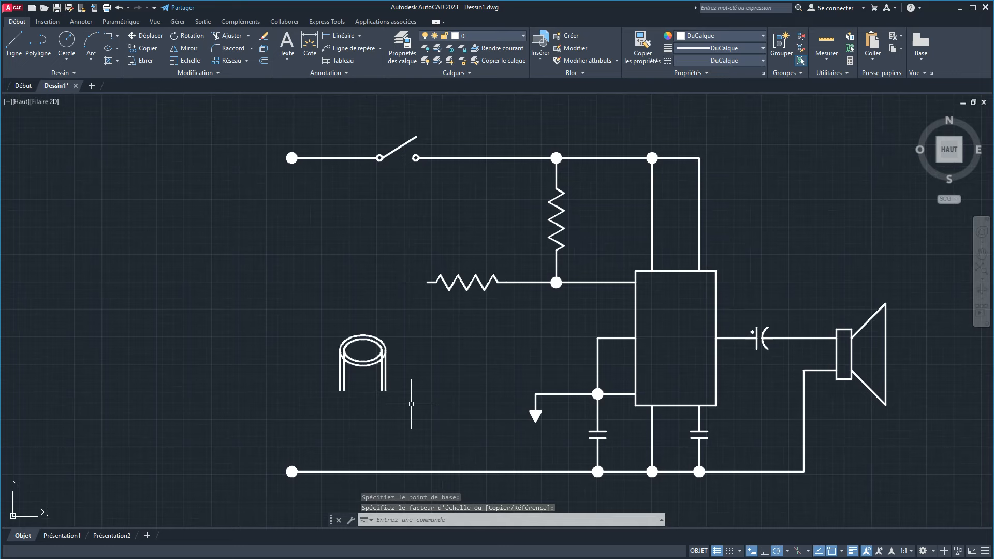
key(alt+Tab)
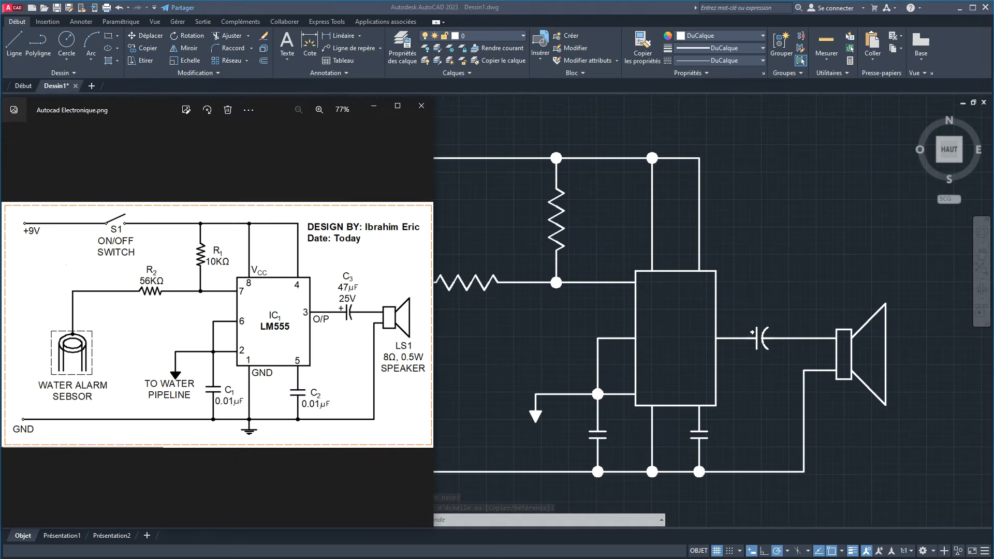
key(alt+Tab)
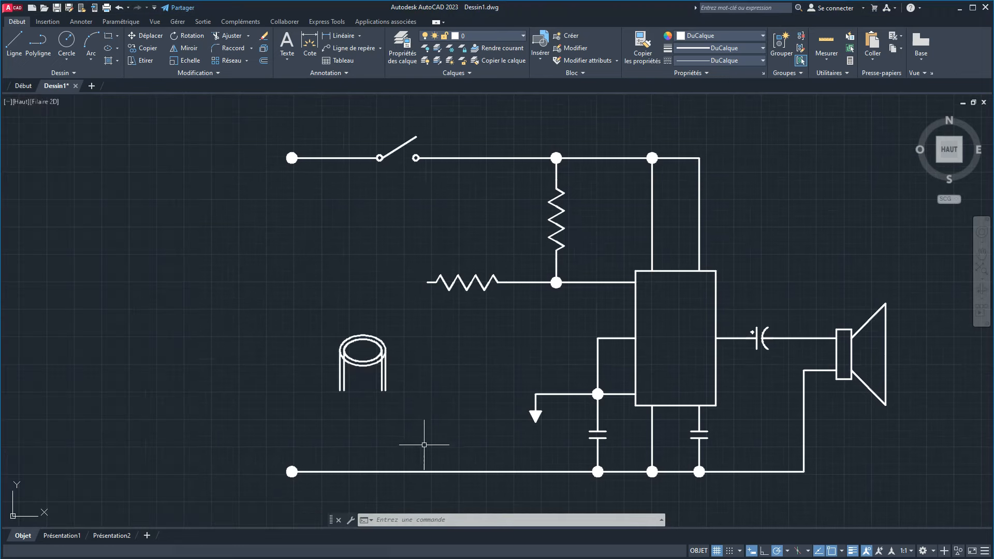
Step: Move the whole sensor symbol up and to the right, so its right edge sits below the horizontal resistor's open lead end
click(438, 427)
click(312, 289)
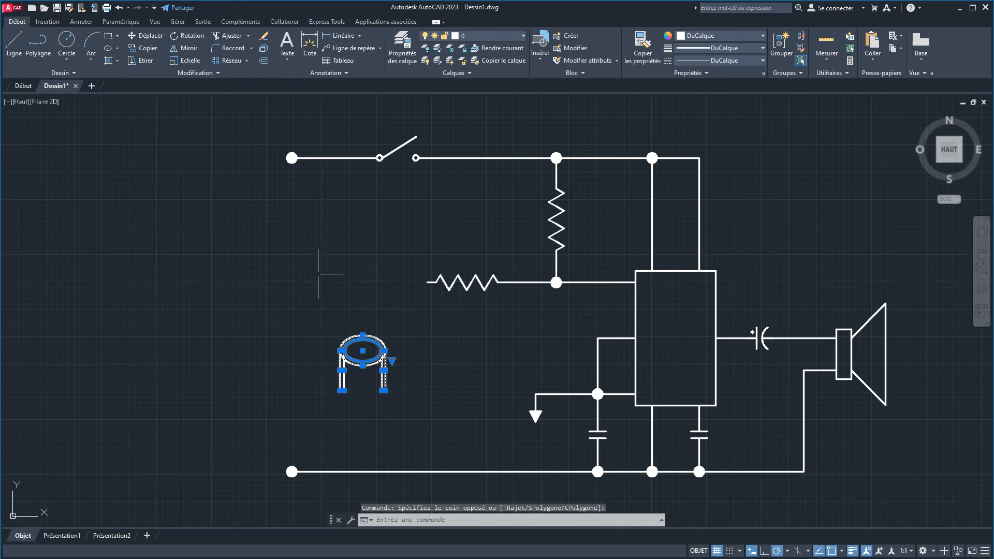
click(144, 35)
click(363, 350)
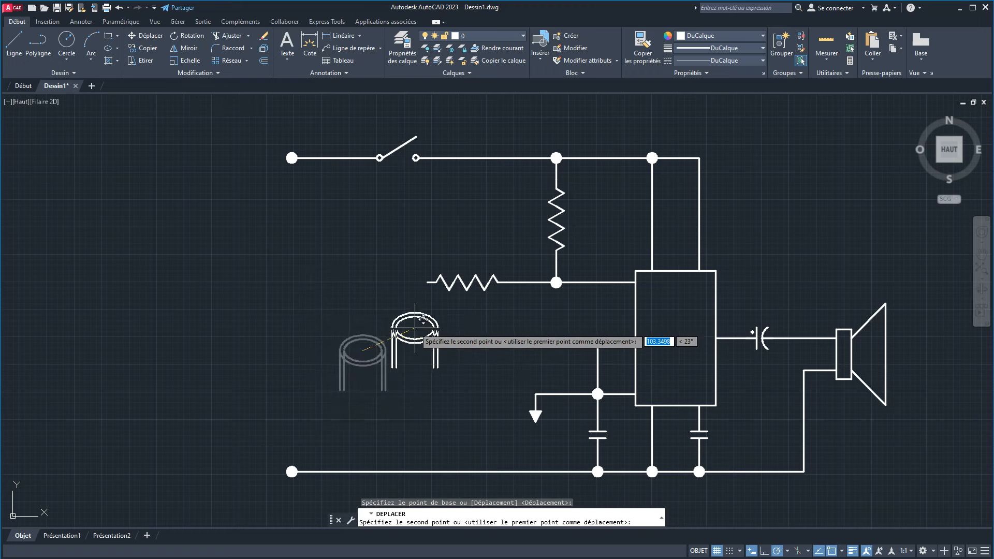
click(405, 331)
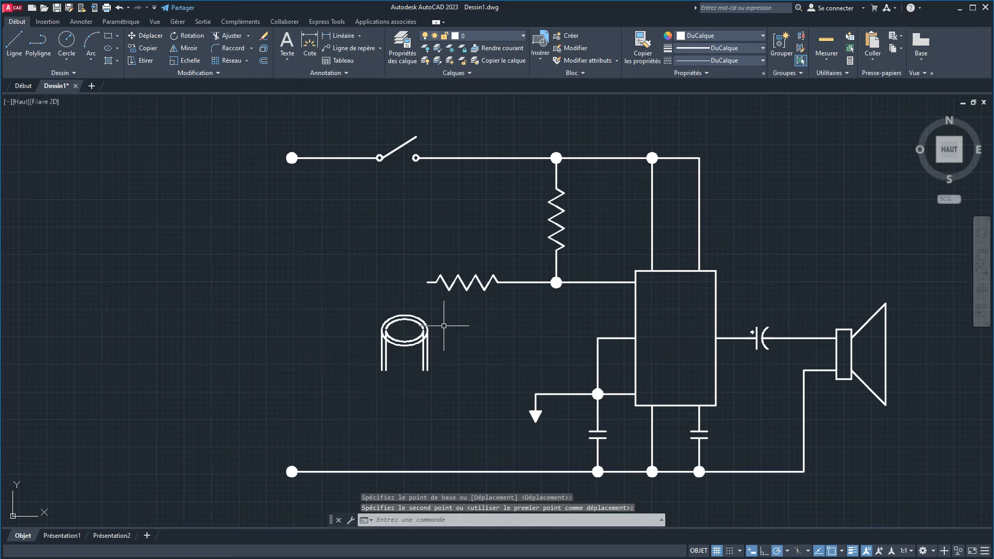
Step: Draw a line from the horizontal resistor's open end left to above the sensor's centre and down to the outer ellipse's top quadrant
scroll(448, 326, up, 2)
click(15, 38)
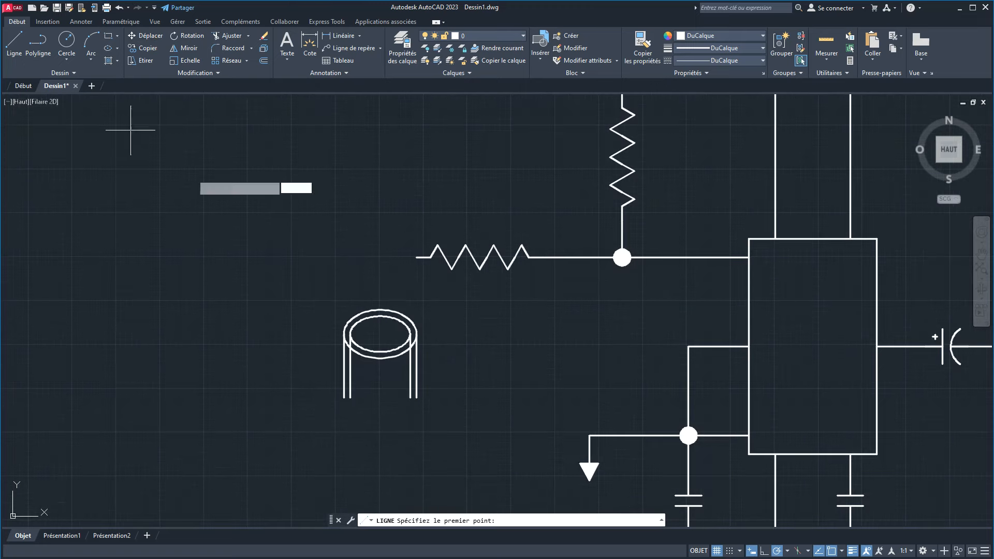
click(416, 257)
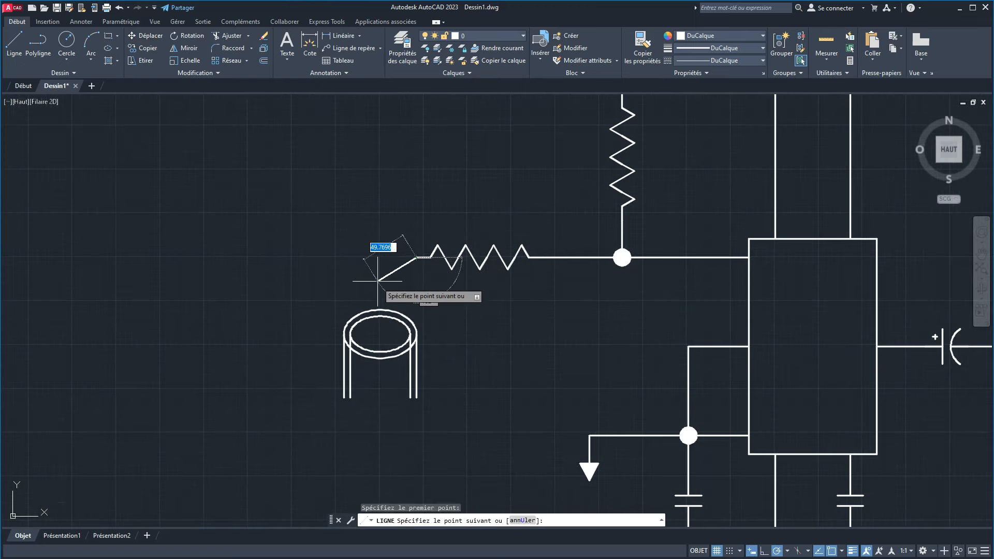
click(380, 257)
click(380, 301)
right_click(292, 288)
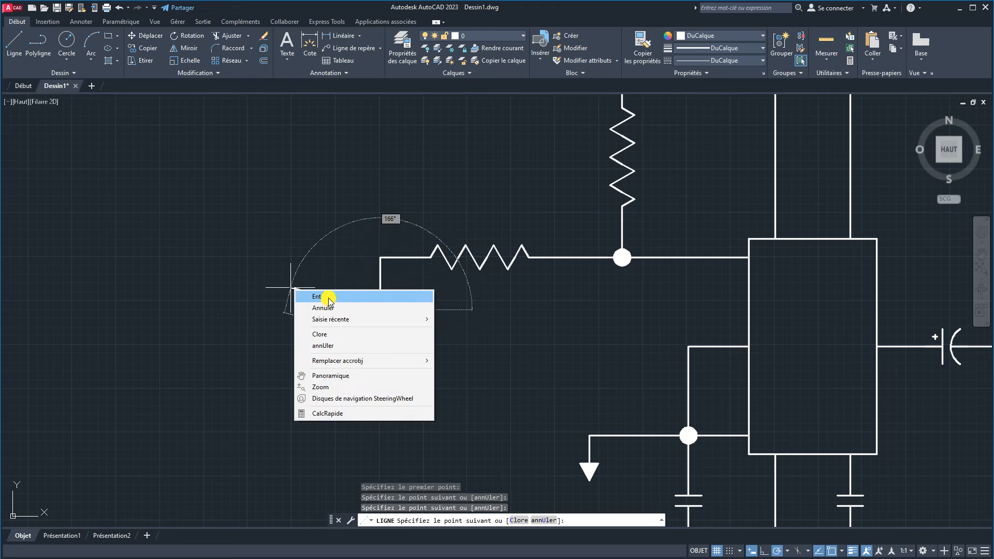
click(329, 300)
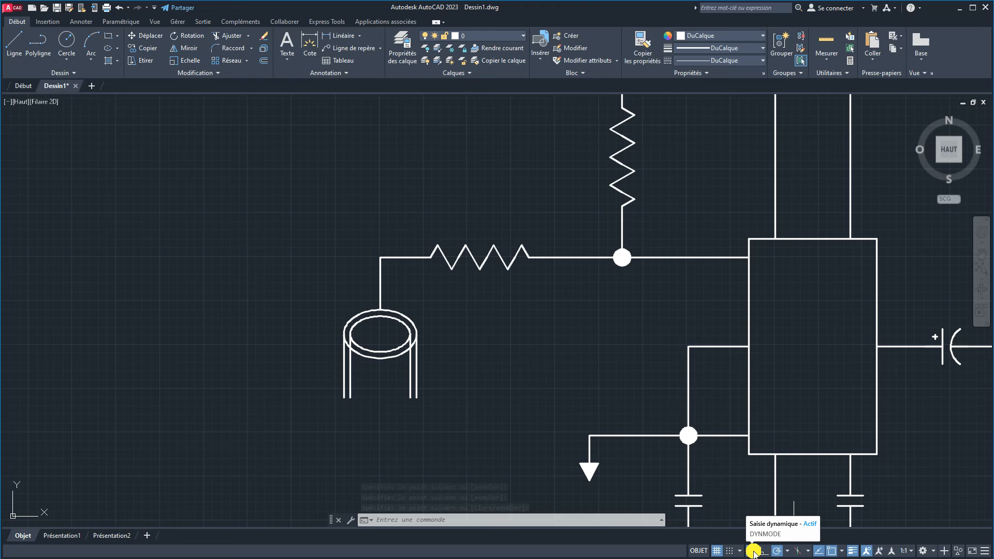
Step: Review which object snap modes are enabled
click(841, 552)
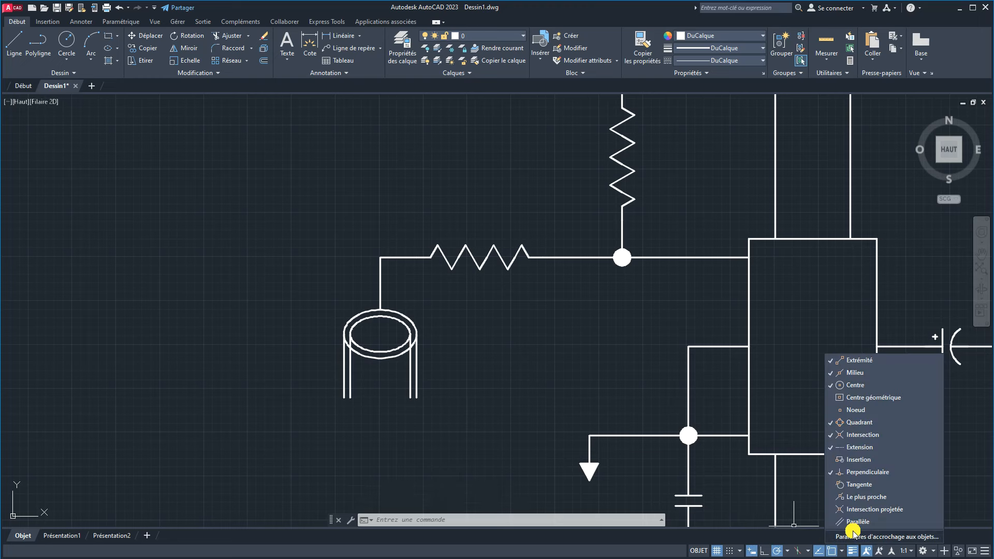
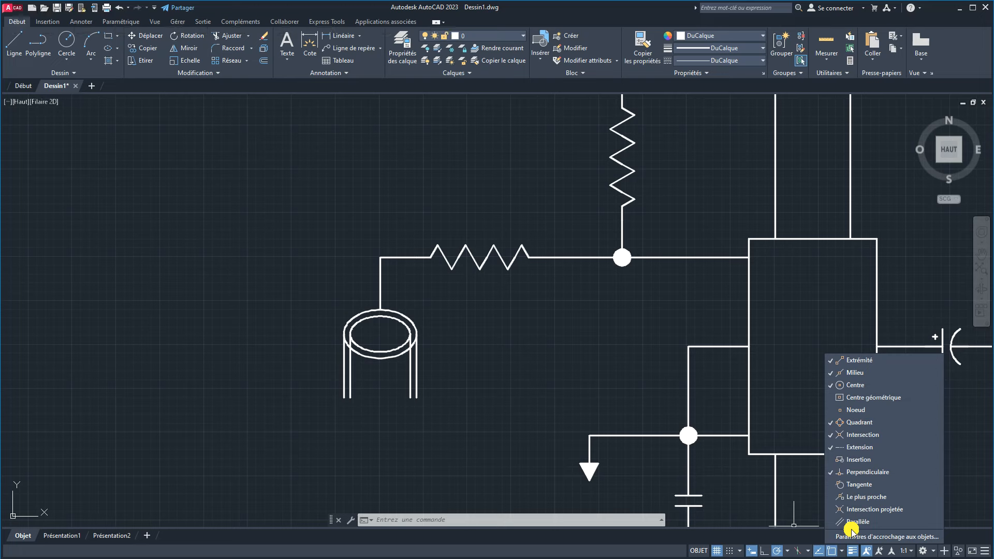
click(478, 415)
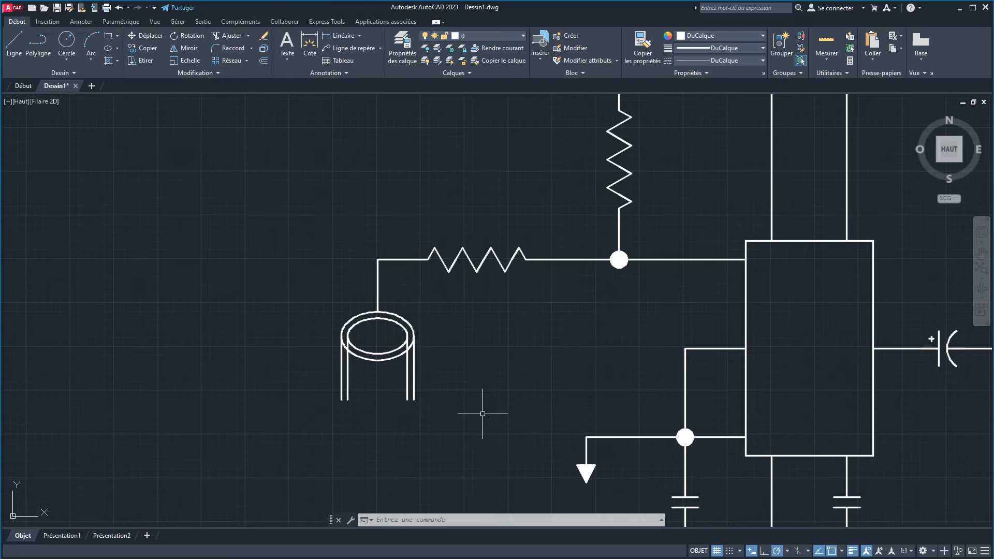
scroll(373, 305, up, 4)
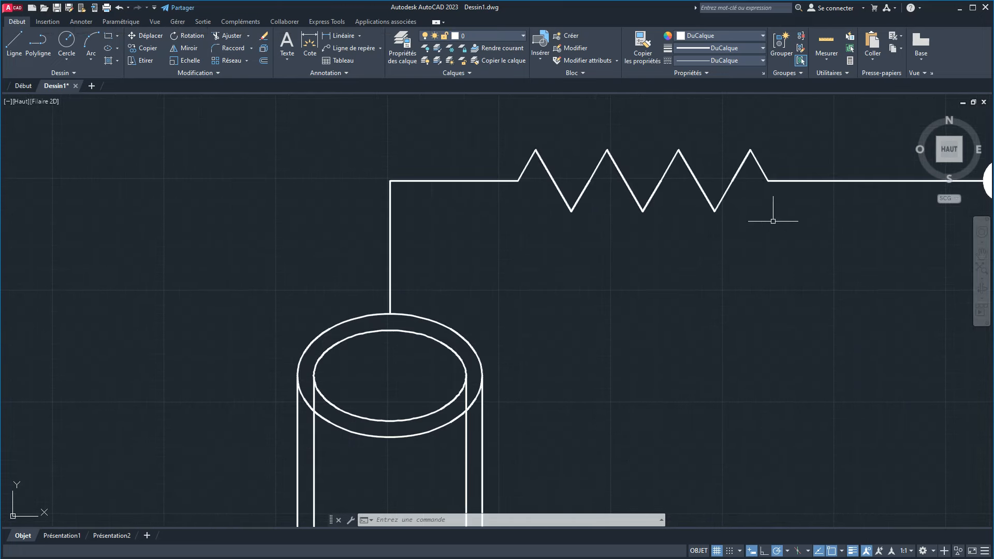
scroll(755, 216, down, 4)
Step: Copy the junction dot between the two resistors by its centre to the top quadrant of the sensor's outer ellipse
mouse_move(717, 269)
middle_down()
mouse_move(533, 284)
mouse_move(474, 277)
middle_up()
click(572, 213)
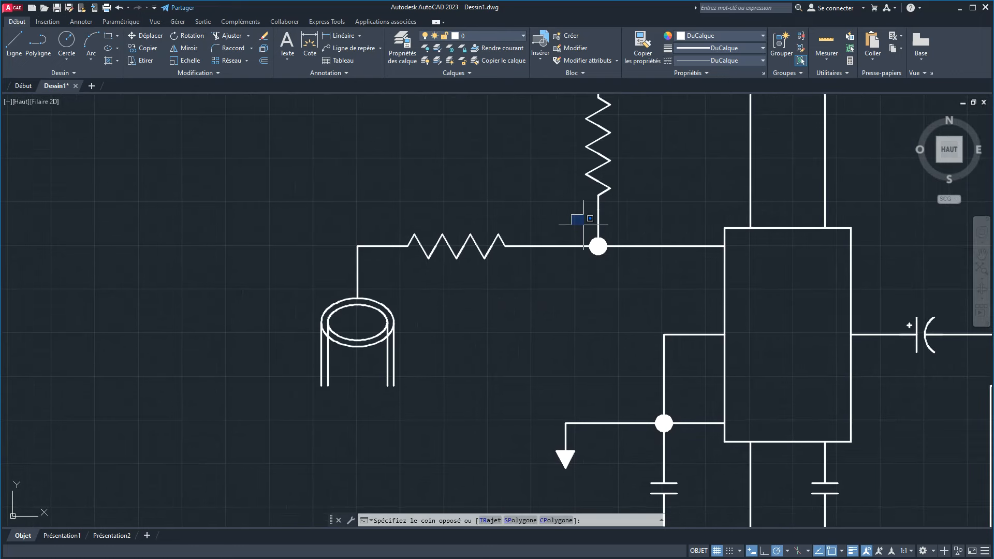
click(614, 271)
click(144, 47)
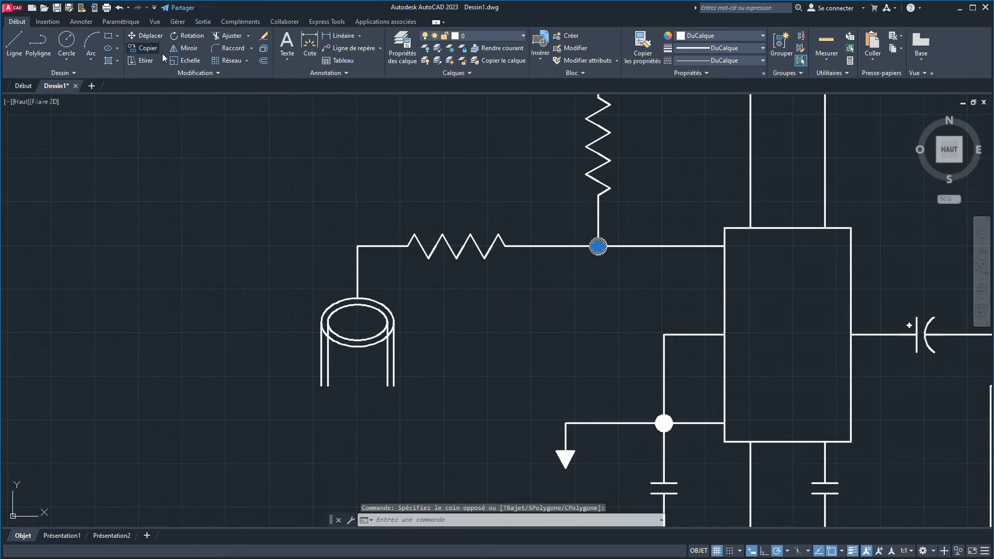
scroll(598, 246, up, 4)
click(602, 245)
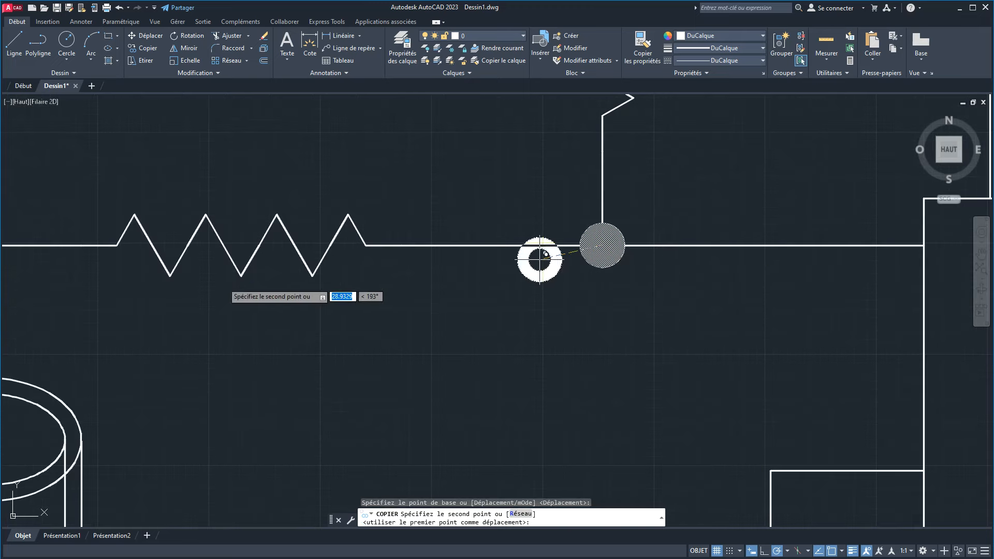
scroll(228, 289, down, 2)
middle_drag(228, 289, 373, 289)
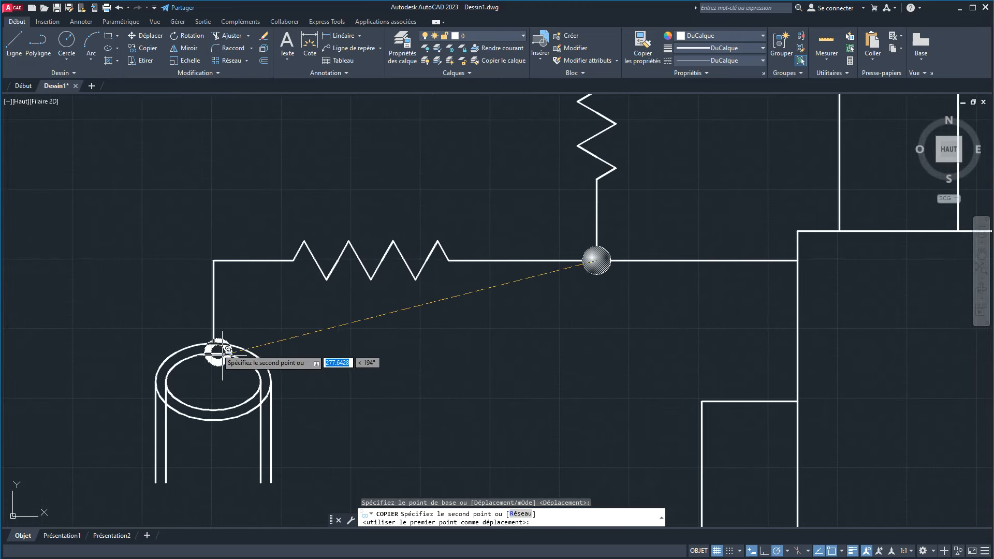
click(213, 342)
right_click(317, 328)
click(343, 338)
Step: Compare the sensor and its connection dot with the reference schematic image
scroll(285, 339, down, 6)
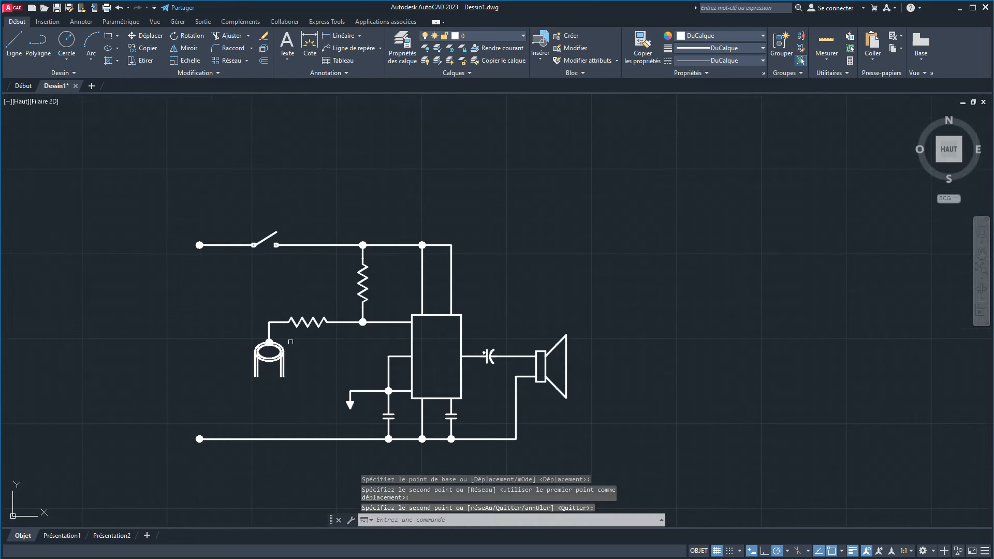
scroll(291, 342, up, 4)
middle_drag(282, 326, 461, 286)
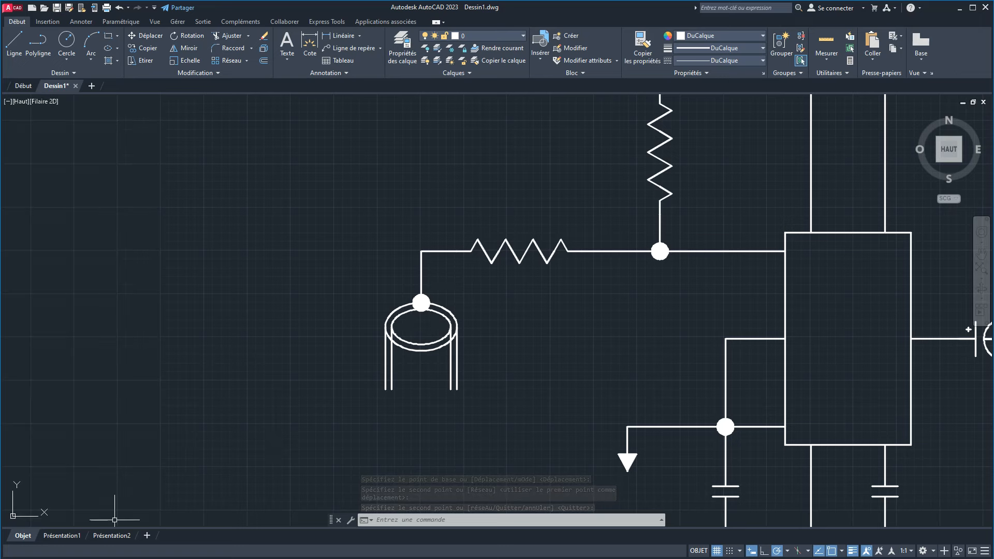
key(alt+Tab)
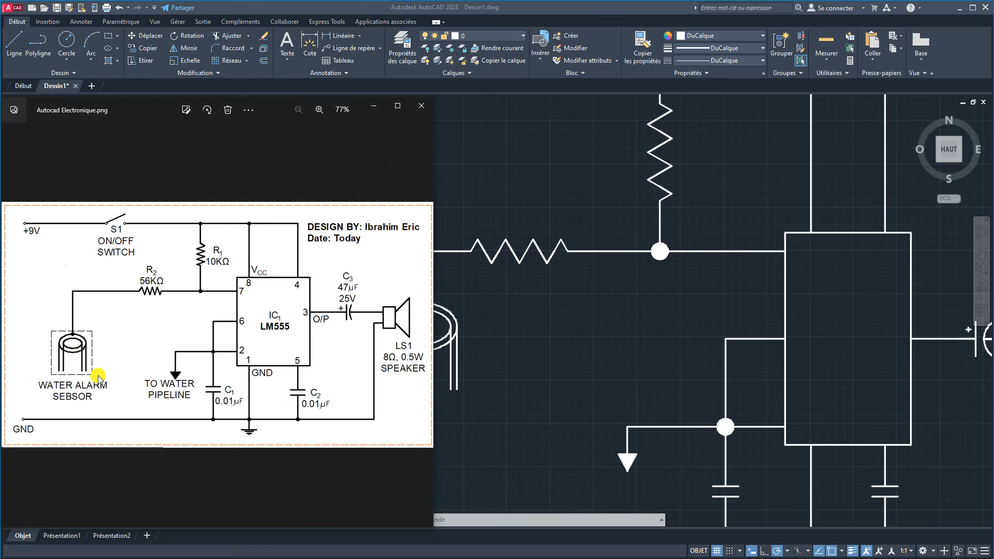
click(497, 370)
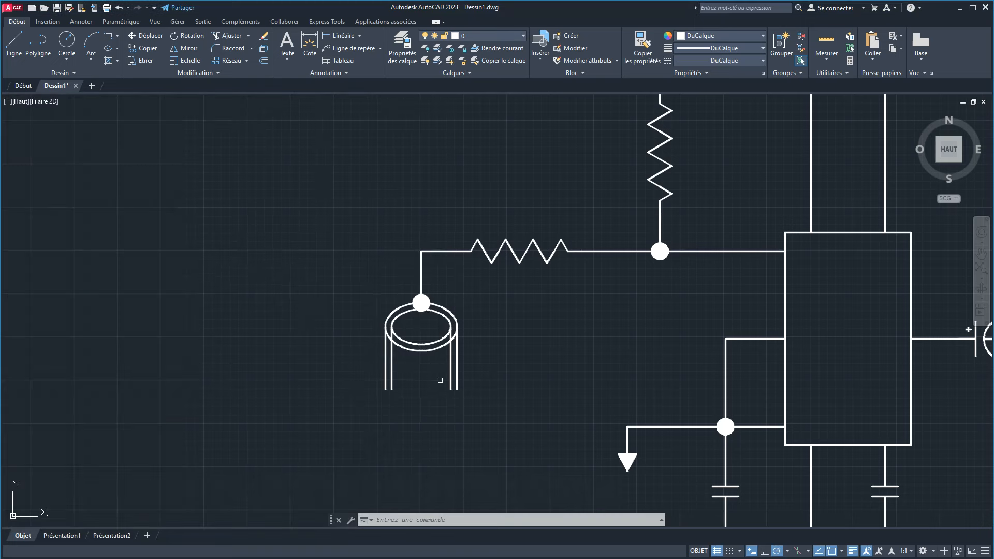
Step: Shrink the sensor's connection dot by stretching its upper grip toward the centre, and delete the full-size dot covering it
scroll(422, 310, up, 5)
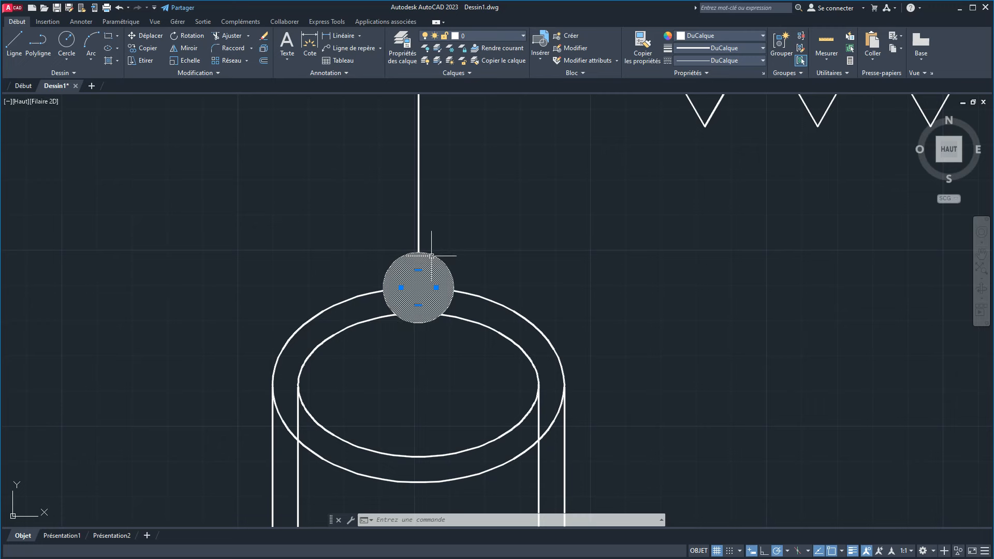
scroll(421, 269, up, 4)
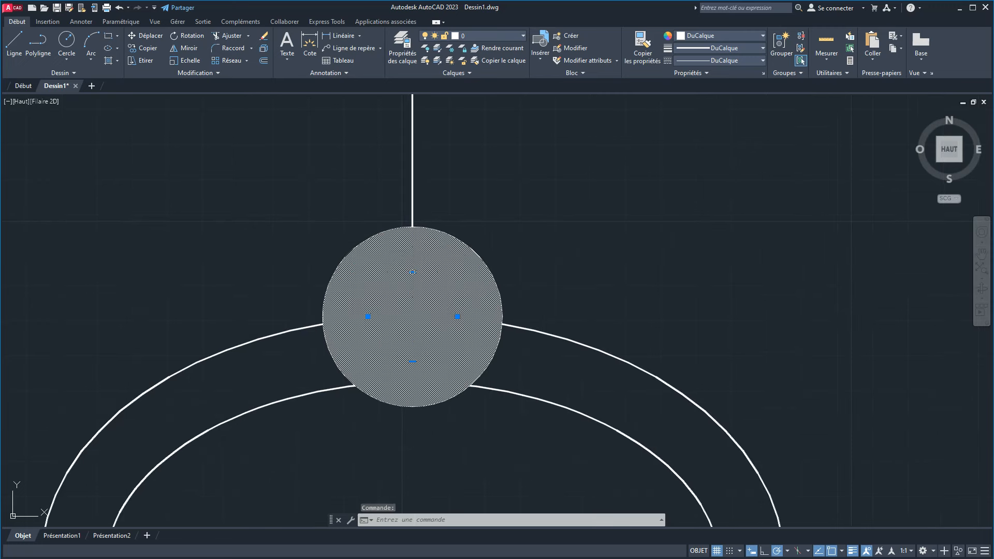
click(413, 272)
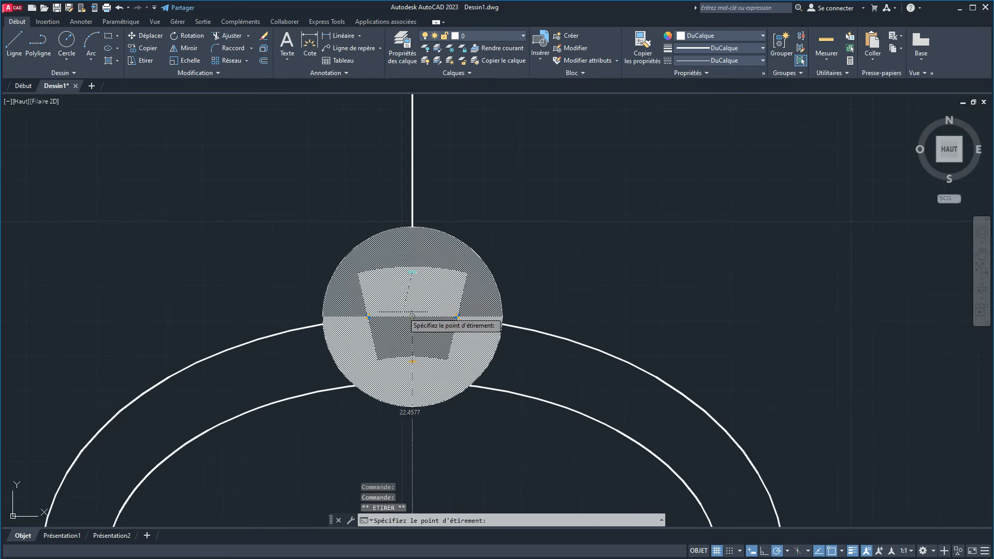
click(410, 313)
key(Escape)
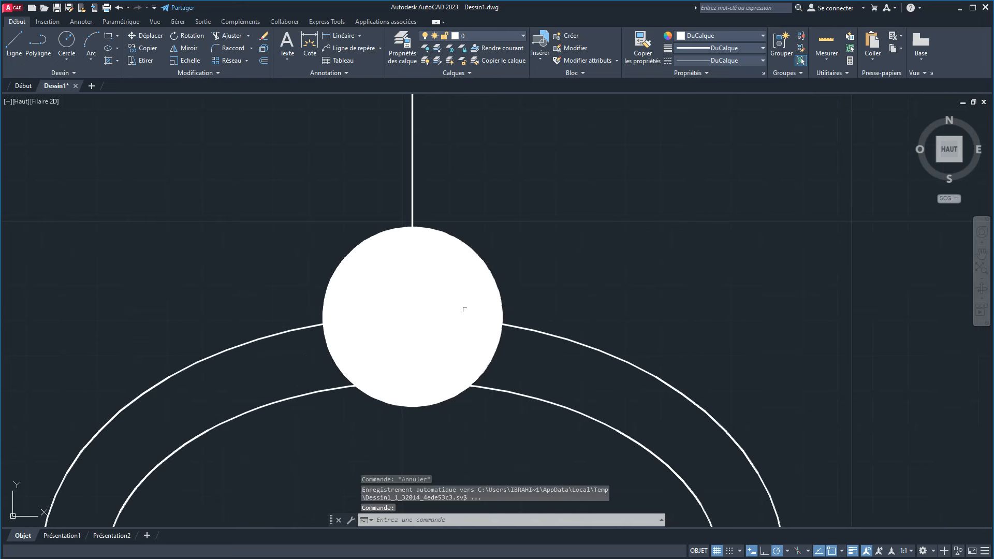
click(444, 247)
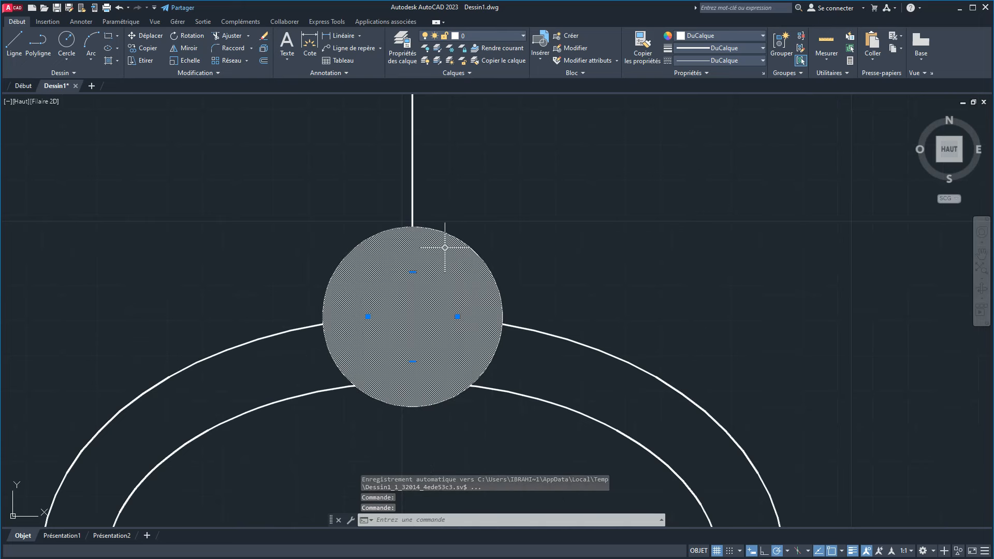
key(Delete)
scroll(444, 284, down, 4)
mouse_move(397, 318)
middle_down()
mouse_move(397, 304)
mouse_move(321, 243)
middle_up()
scroll(355, 277, down, 4)
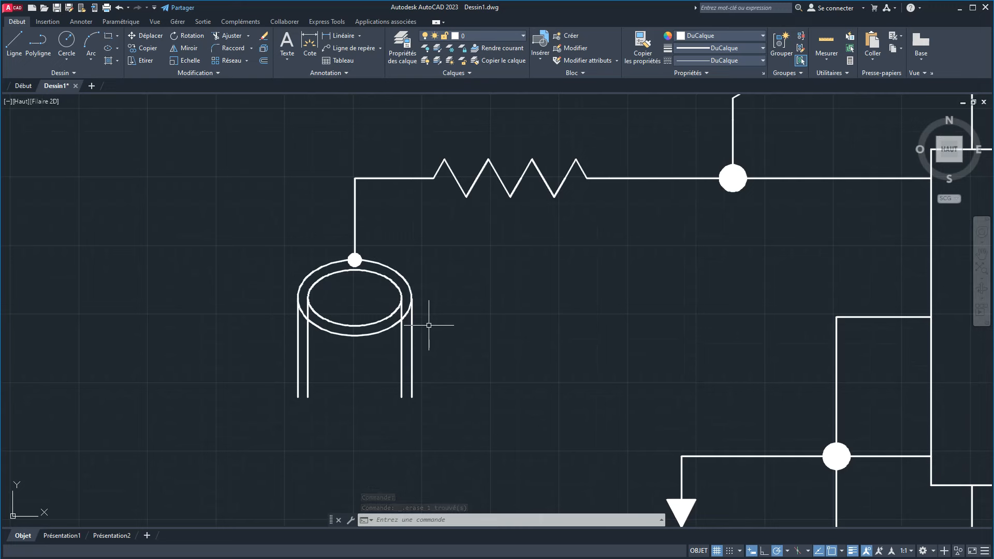
Step: Draw a rectangle about 101 by 126 units around the sensor symbol and lower its upper edge by about 7 units
click(108, 36)
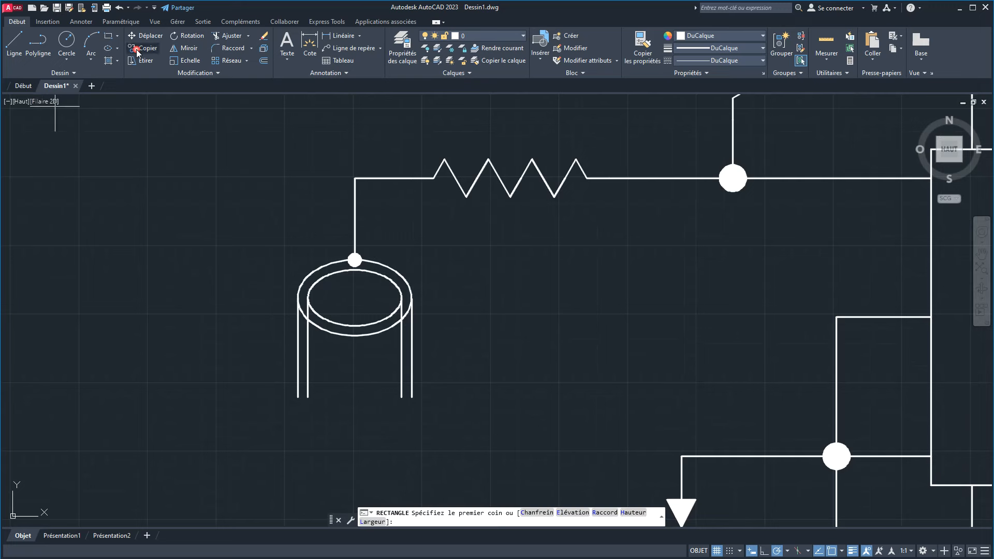
click(285, 234)
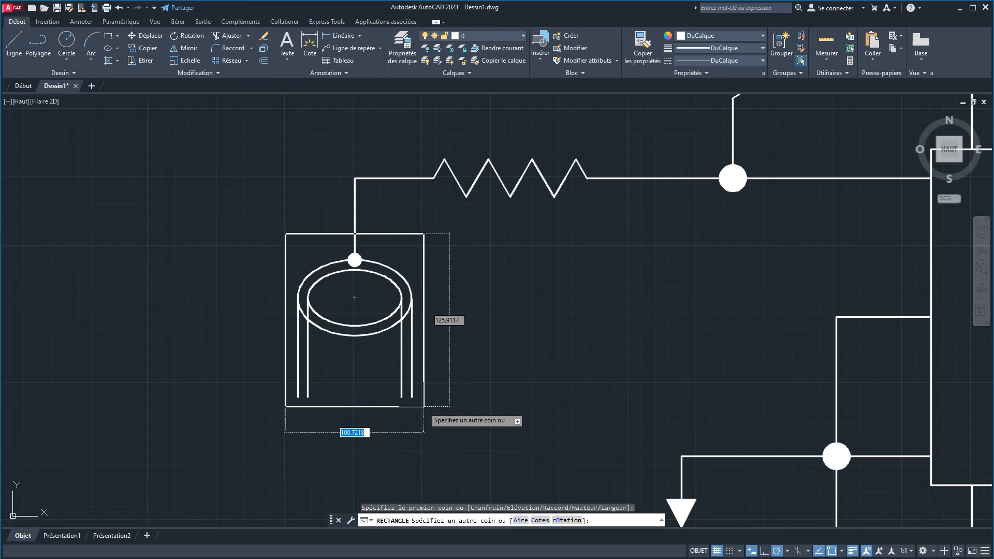
click(424, 406)
click(378, 234)
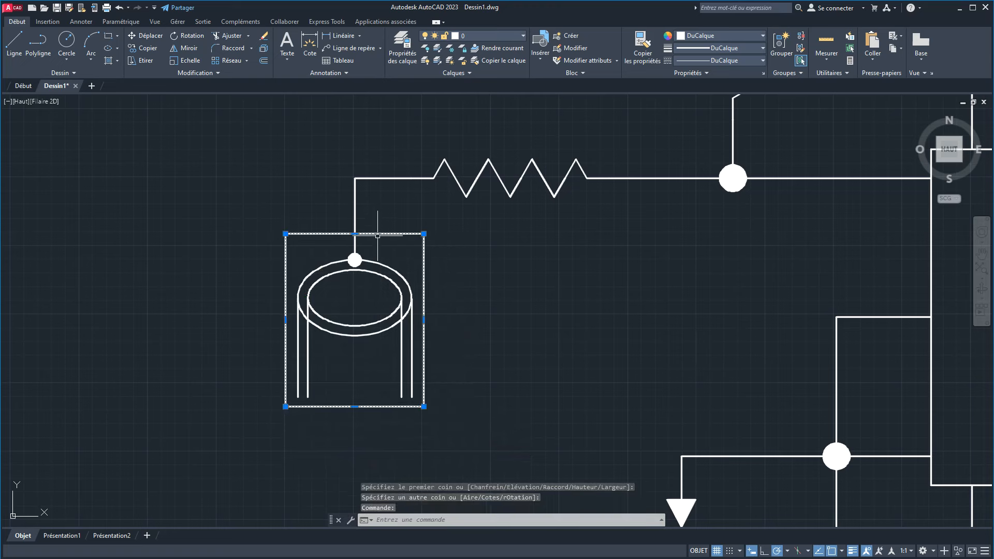
click(354, 234)
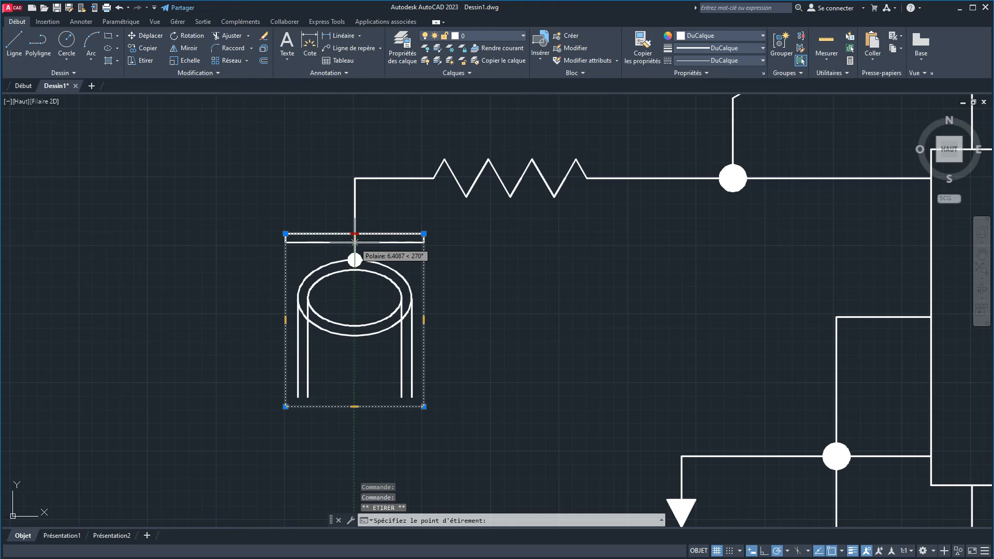
click(355, 243)
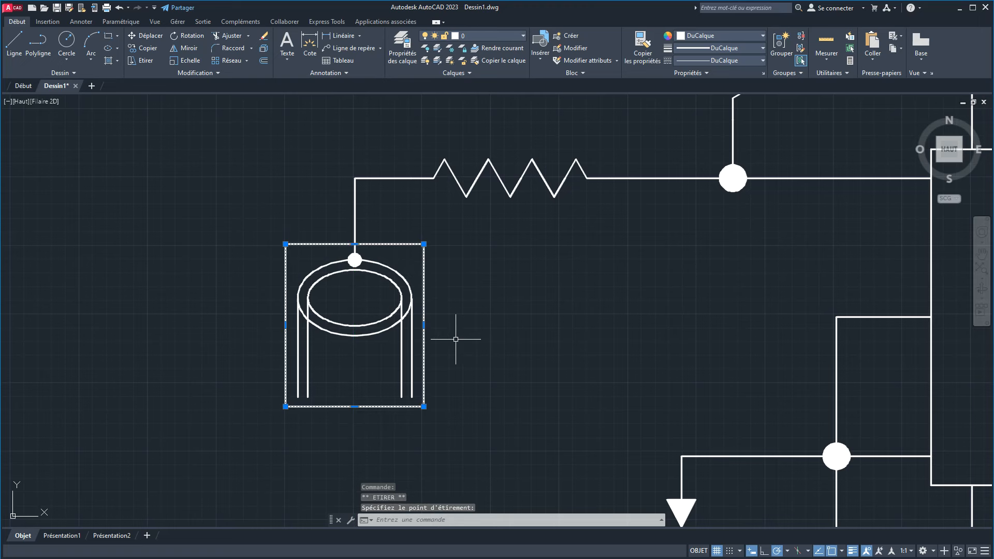
key(Escape)
Step: Load the INTERROMPU linetype from acadiso.lin through the linetype manager
click(403, 246)
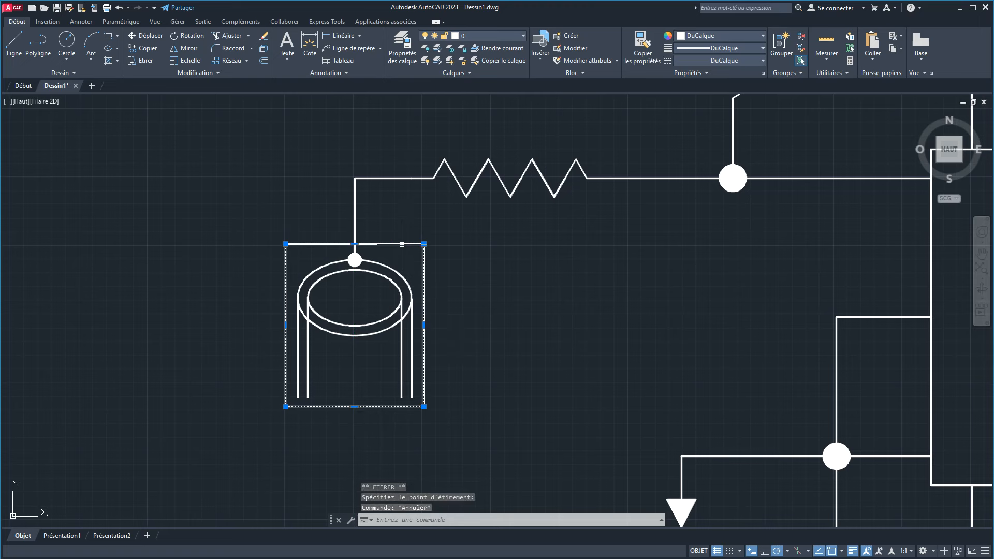
click(724, 62)
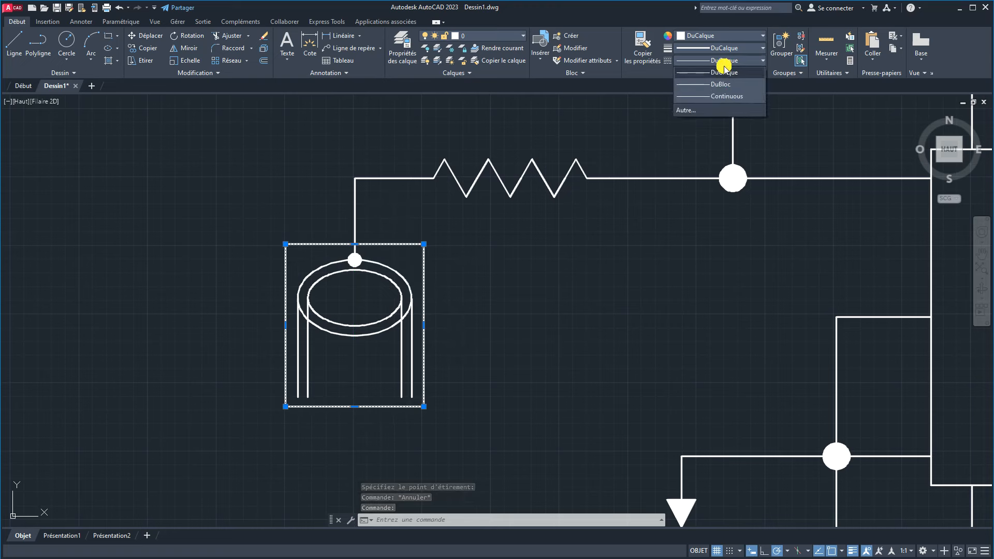
click(684, 109)
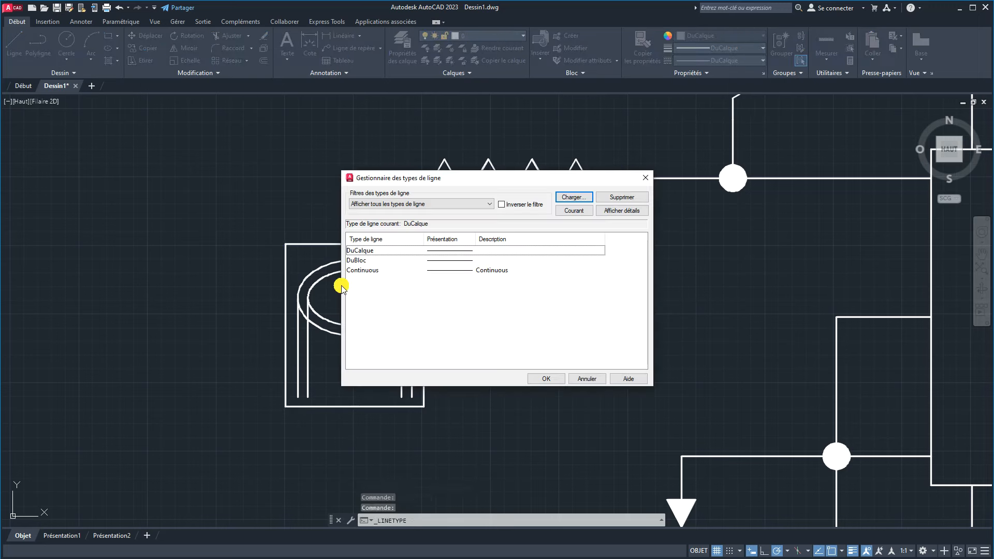
click(569, 197)
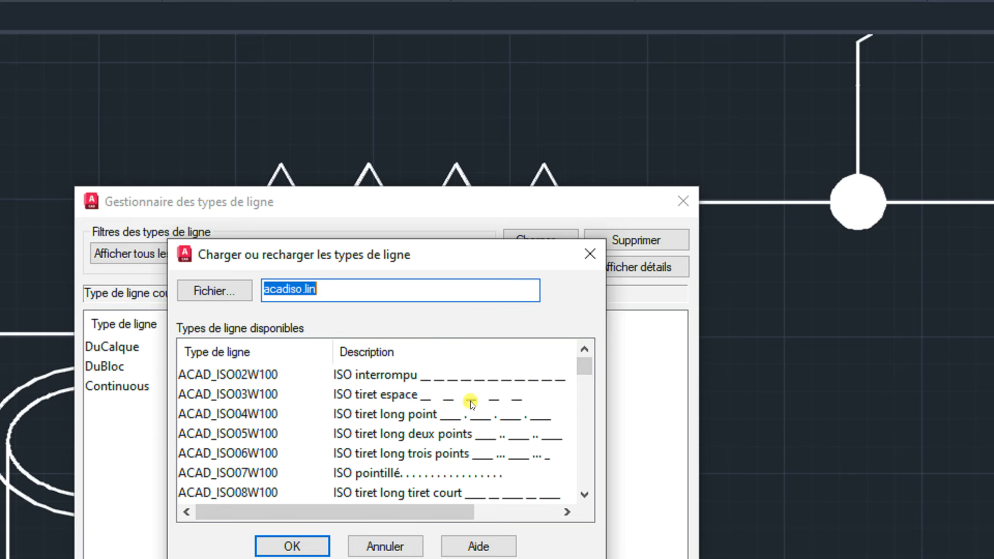
drag(383, 261, 383, 201)
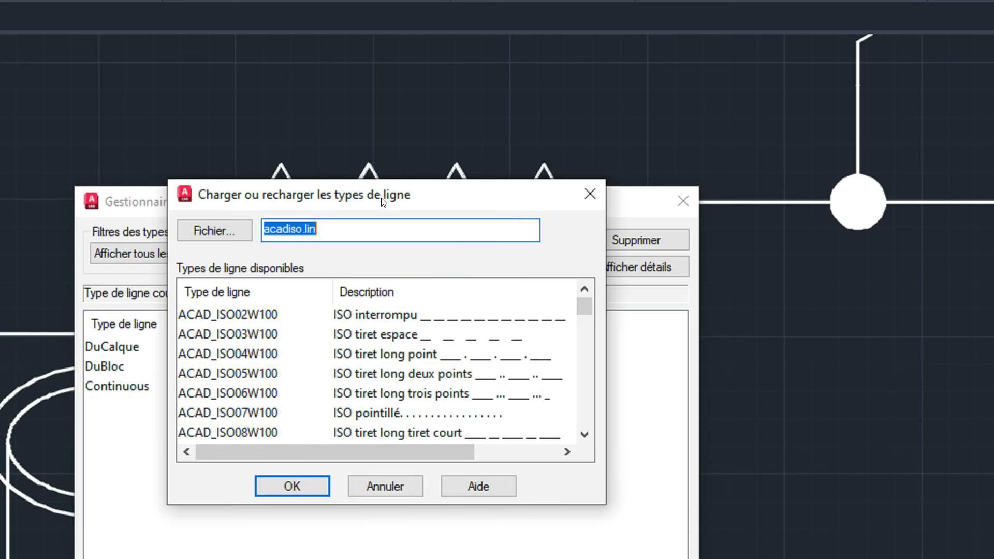
drag(585, 304, 589, 366)
click(216, 374)
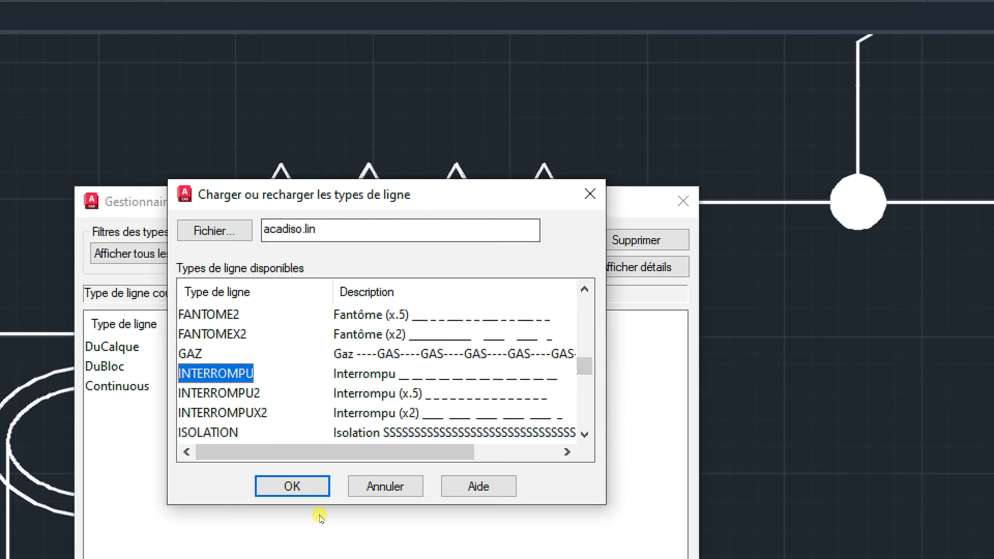
click(288, 486)
click(288, 403)
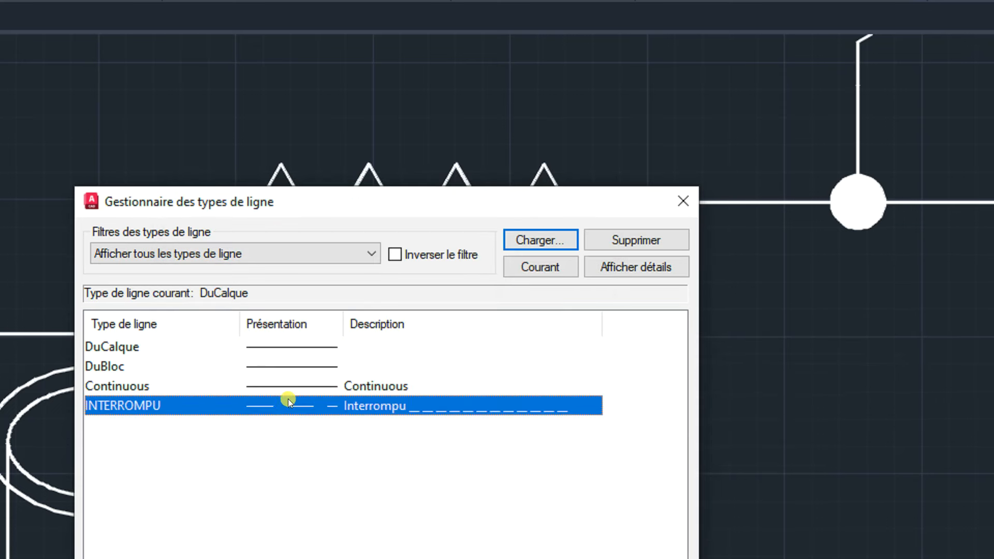
drag(430, 200, 434, 144)
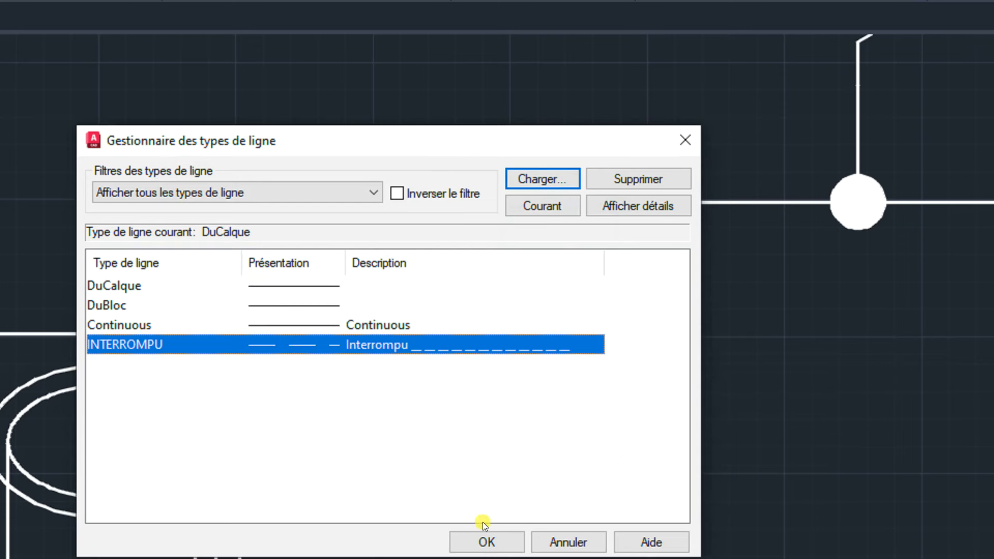
click(498, 542)
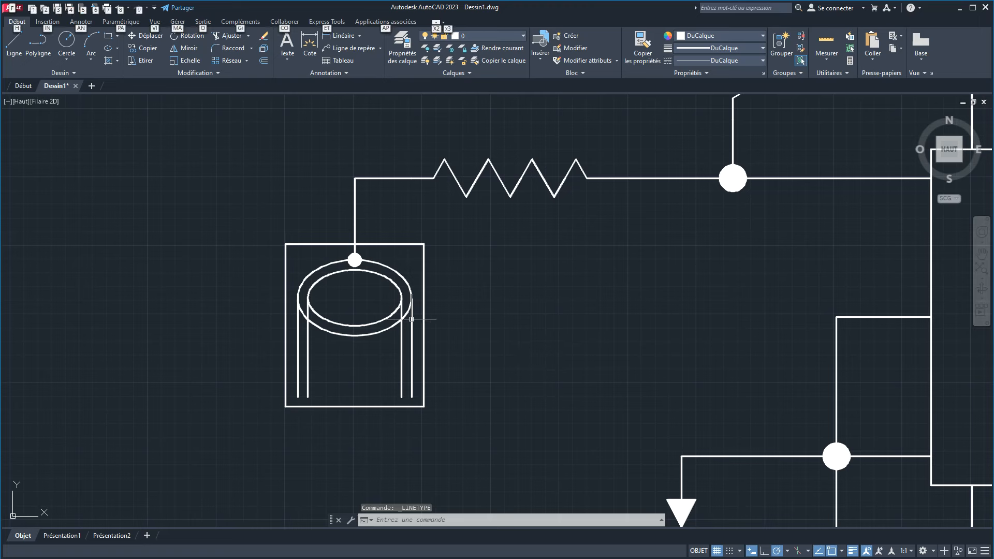
Step: Apply the INTERROMPU linetype to the rectangle around the sensor and compare it with the reference schematic image
click(424, 311)
click(704, 60)
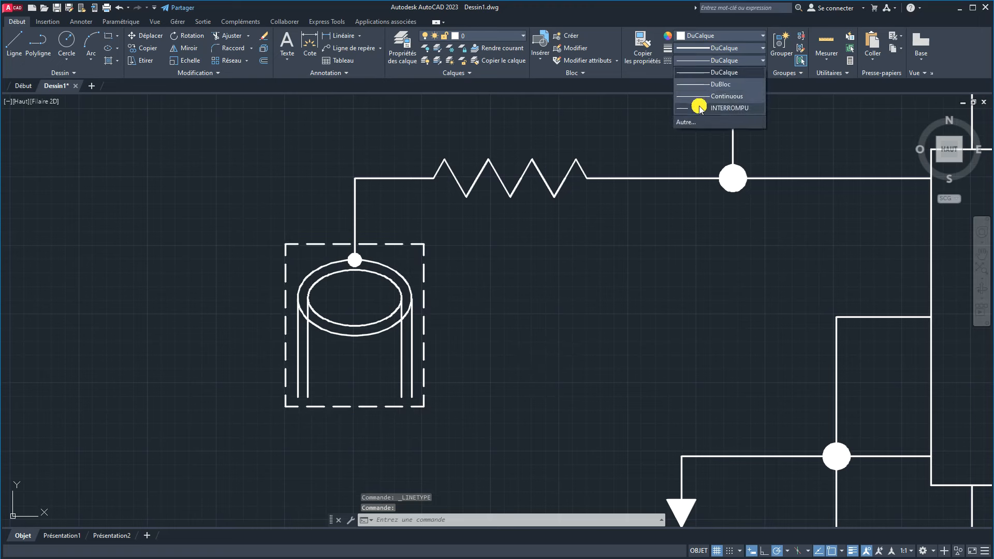
click(700, 108)
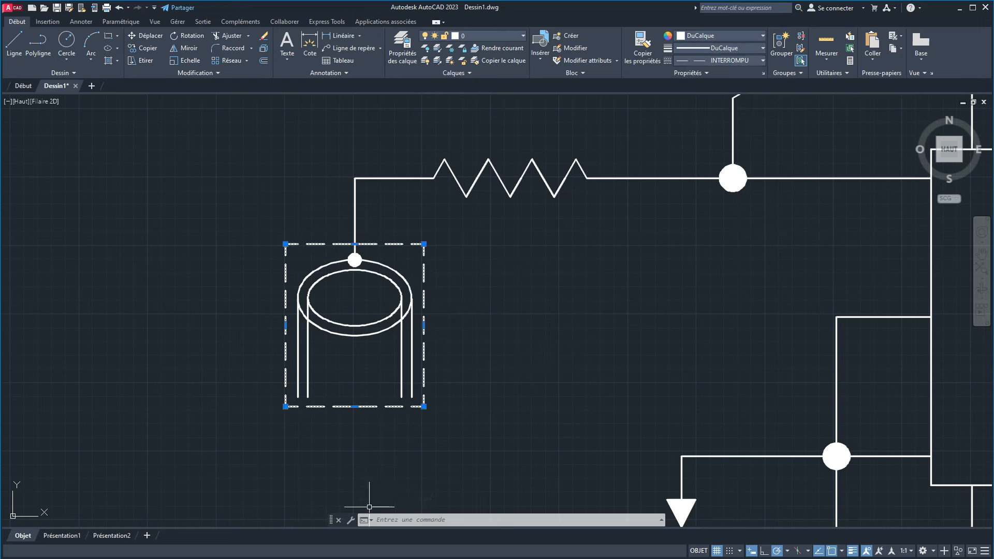
key(alt+Tab)
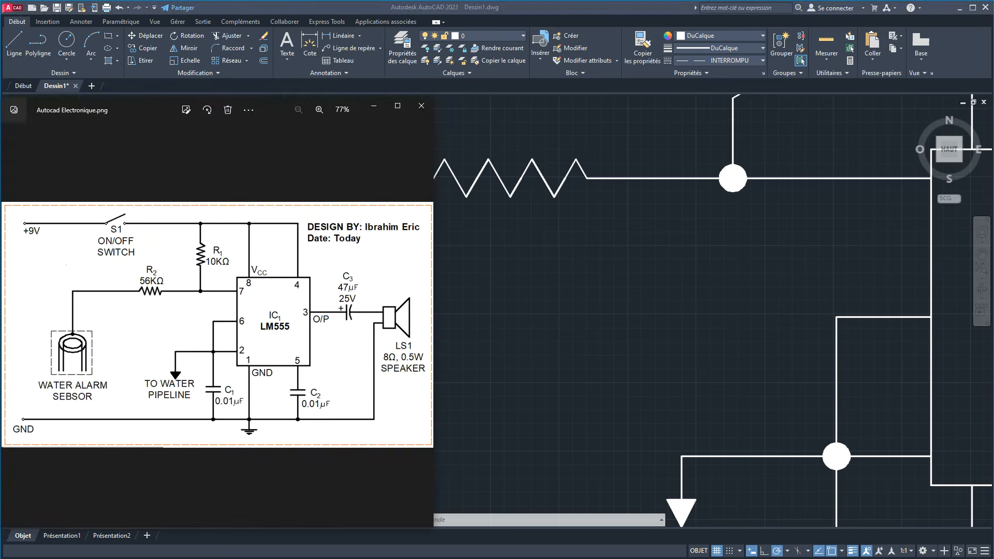
key(alt+Tab)
key(Escape)
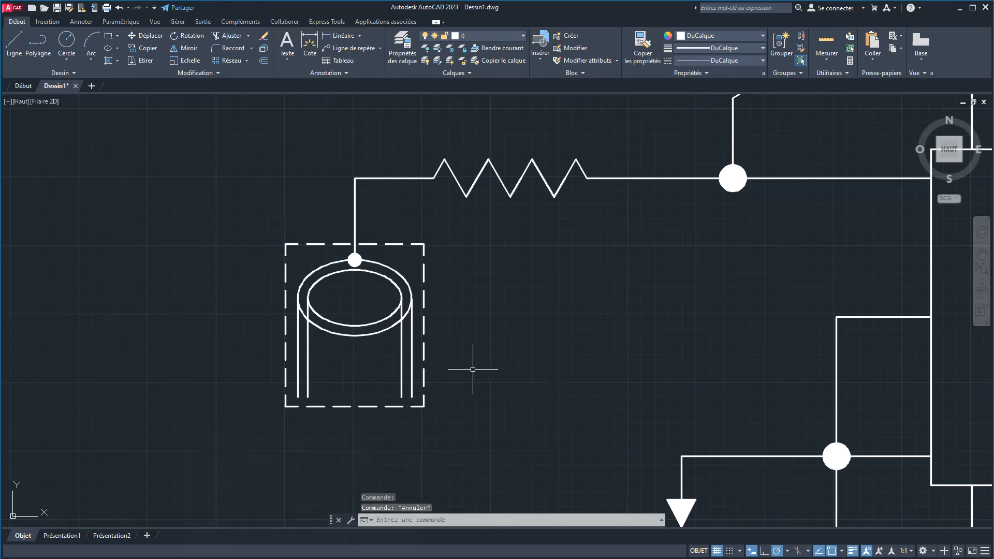
Step: Set the global linetype scale (LTSCALE) to 2 and regenerate the drawing
scroll(376, 359, up, 2)
middle_drag(405, 343, 407, 375)
click(443, 260)
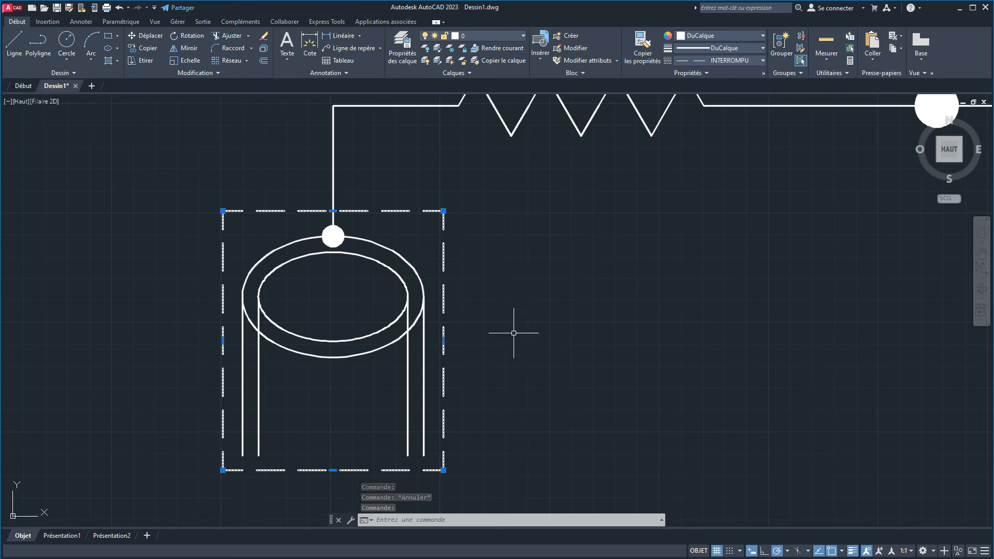
click(513, 332)
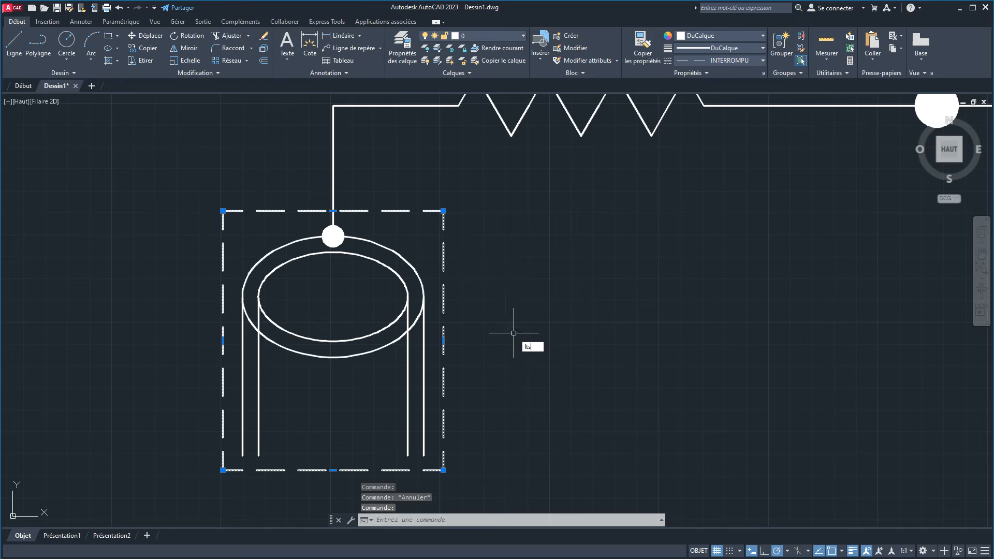
key(Return)
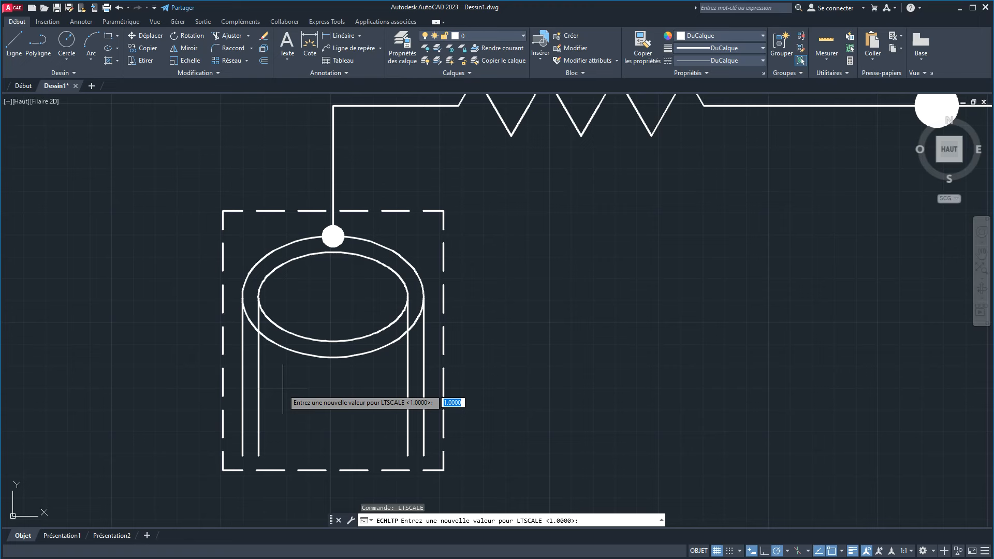
text(2)
key(Return)
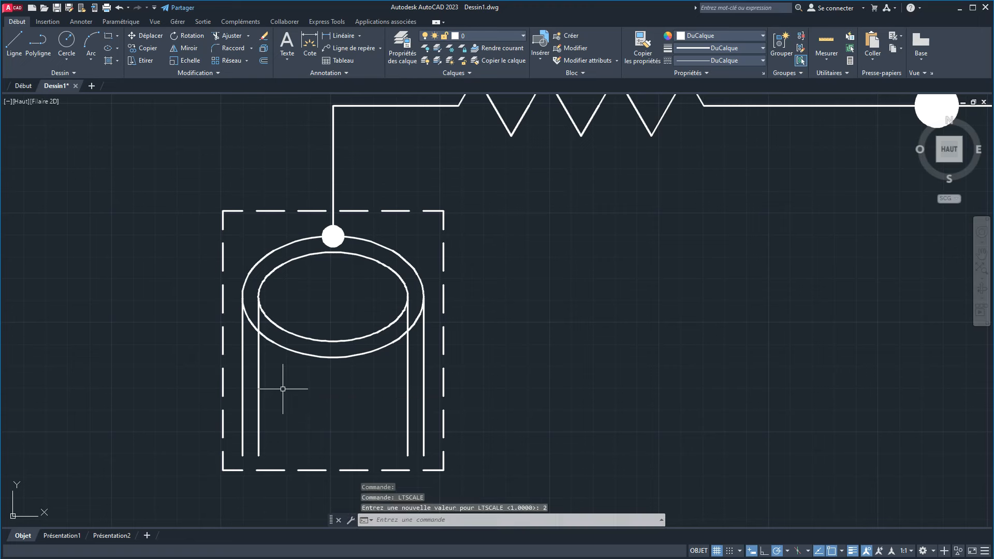
text(ere)
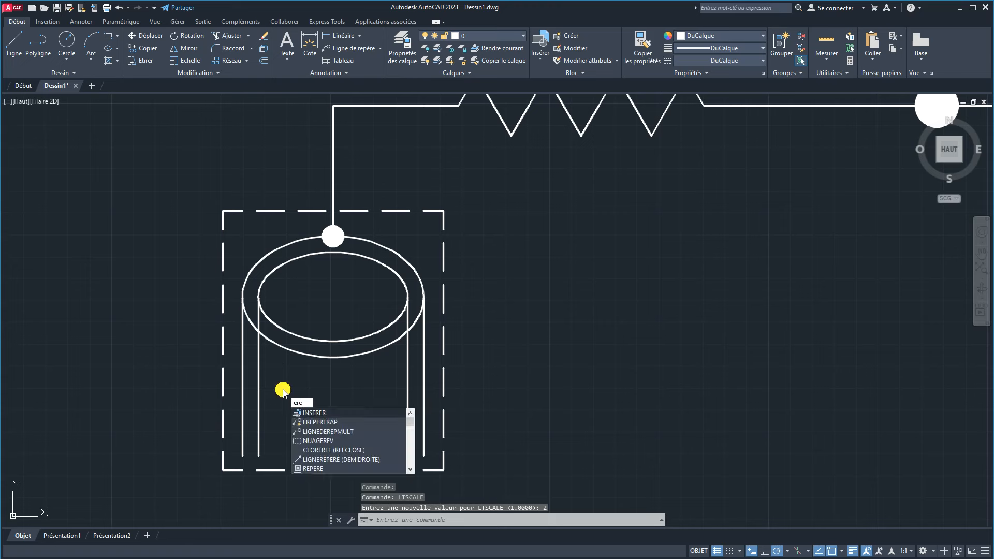
key(BackSpace)
key(BackSpace)
text(rege)
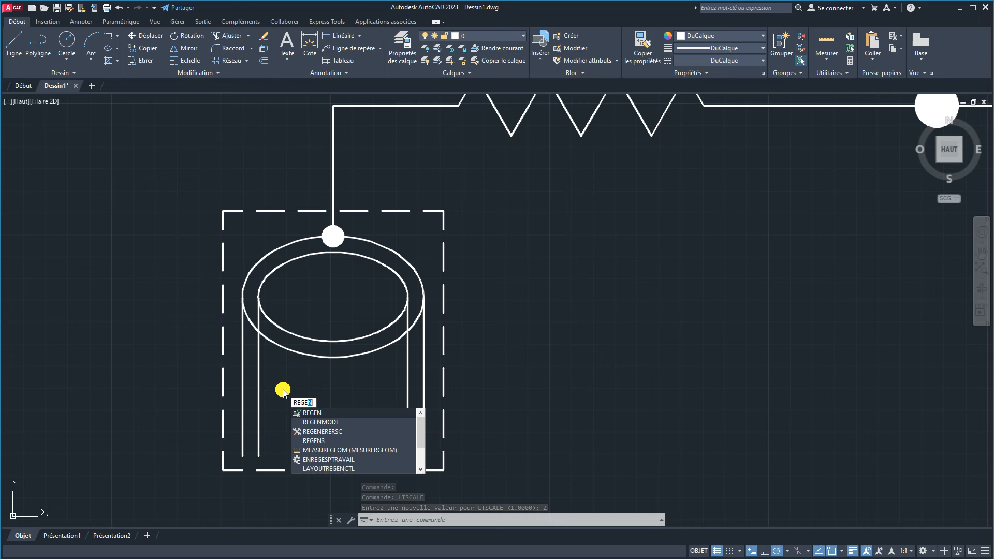
key(Return)
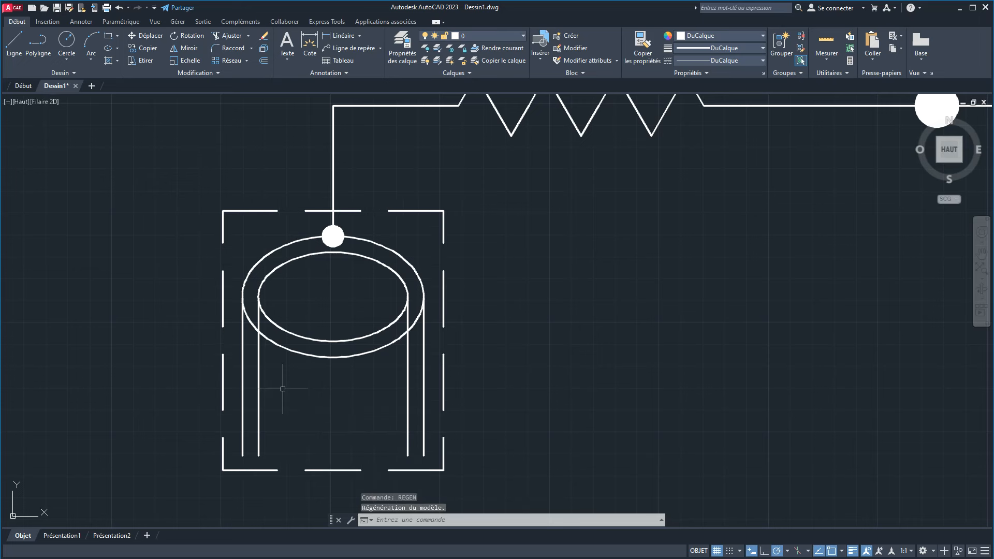
Step: Set the global linetype scale (LTSCALE) to 1.5 and regenerate the drawing
text(lt)
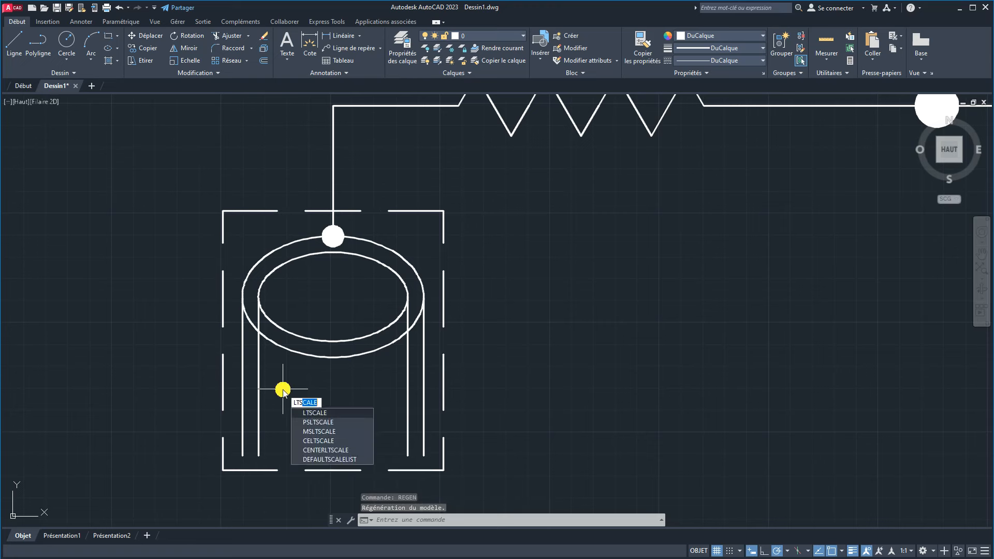
key(Return)
text(1.5)
key(Return)
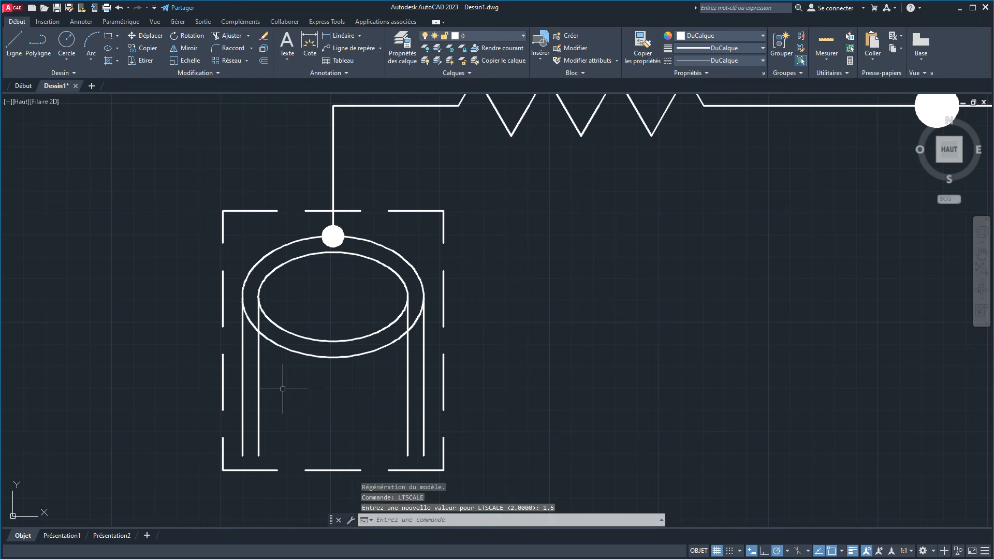
text(REGEN)
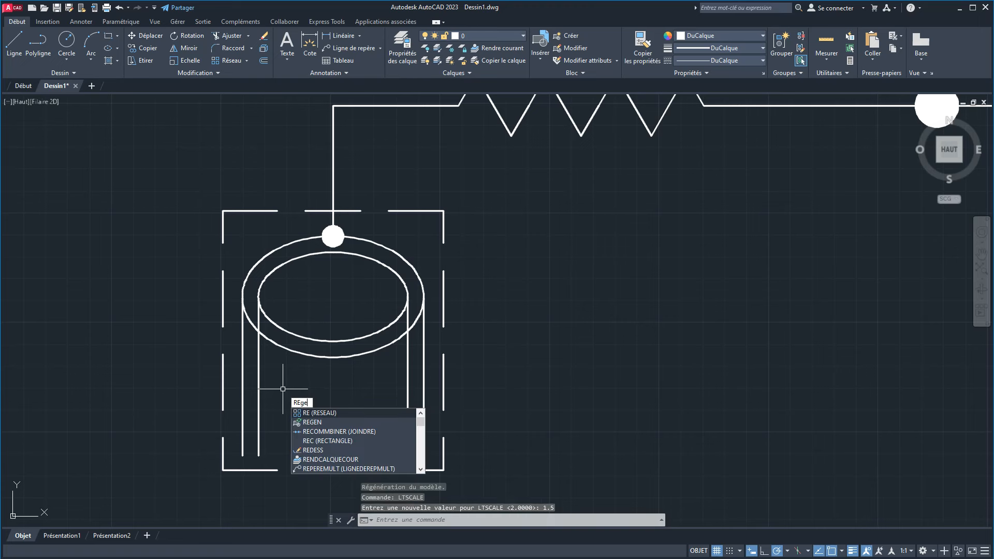
key(Return)
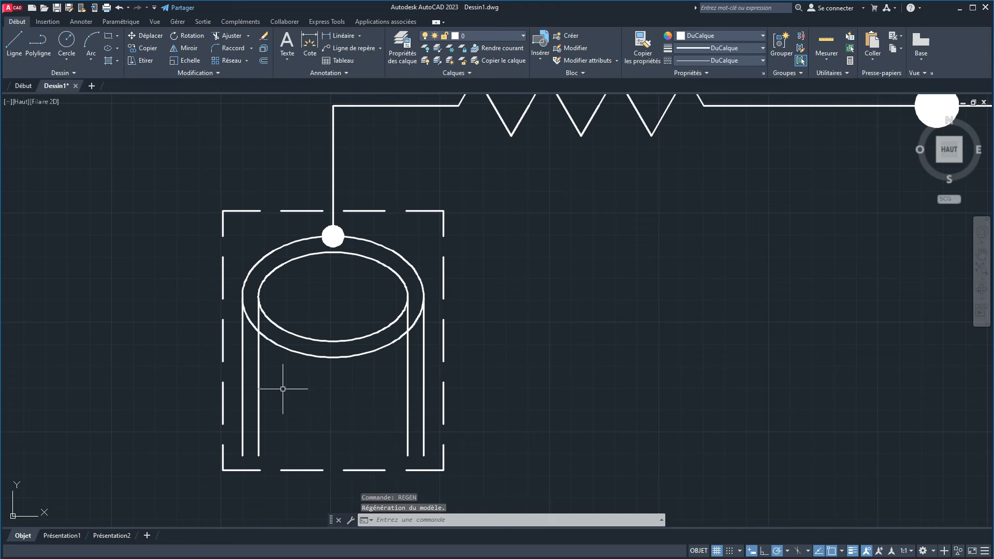
Step: Set the global linetype scale (LTSCALE) to 0.5 and regenerate the drawing
text(LTSCALE)
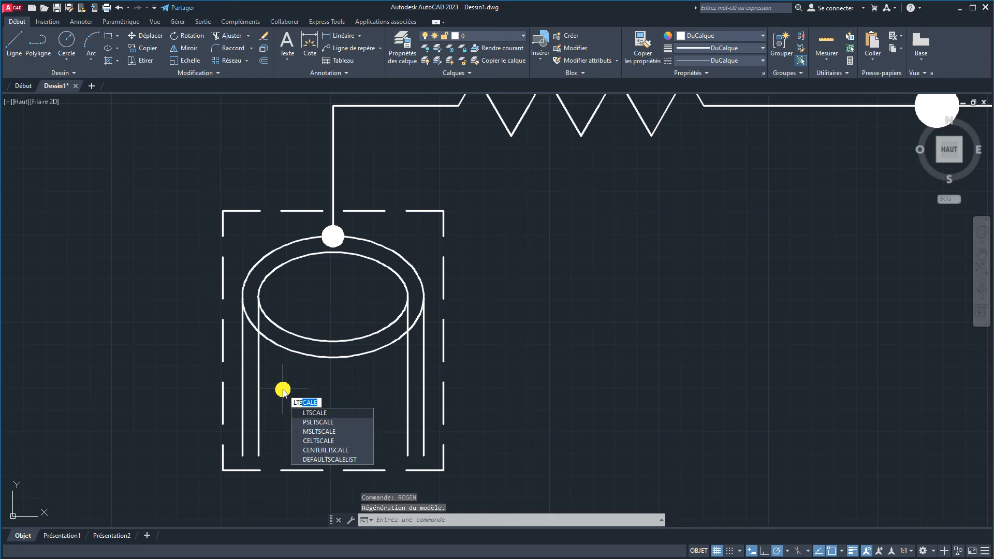
key(Return)
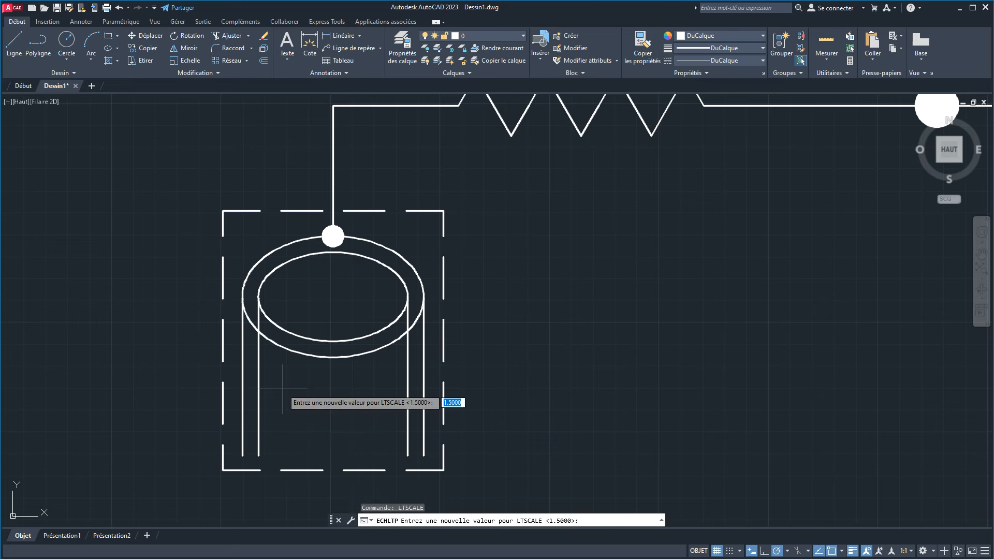
text(.5)
key(Return)
text(REGEN)
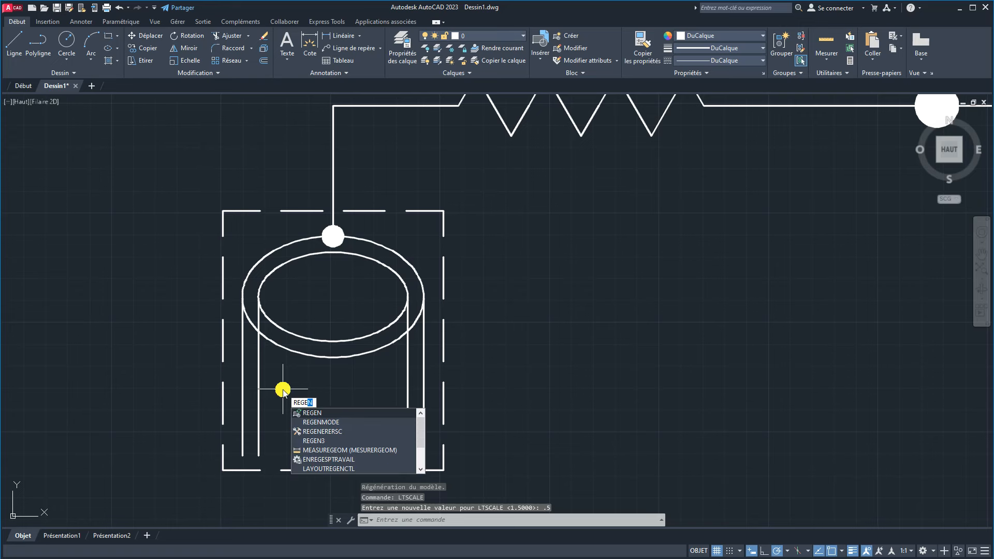
key(Return)
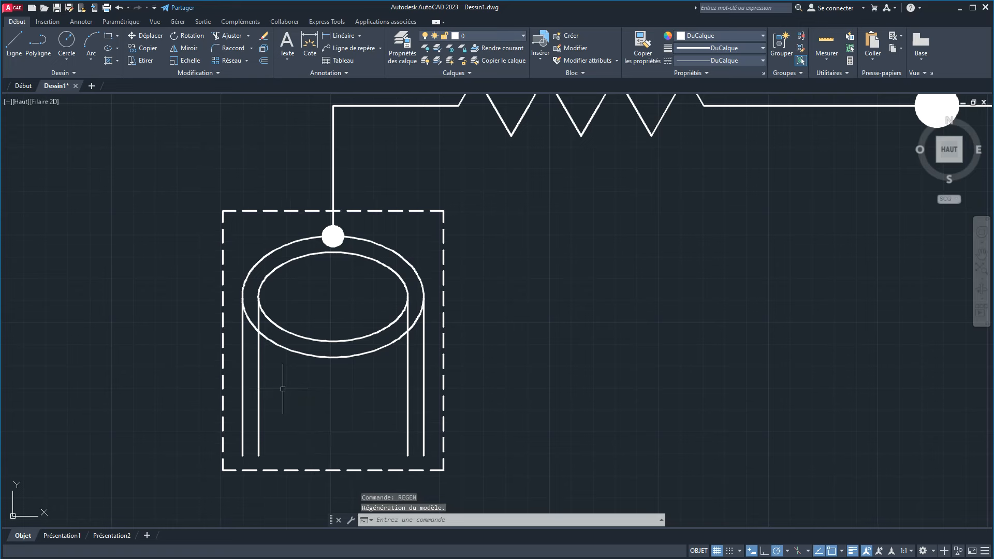
Step: Compare the whole schematic with the reference image Autocad Electronique.png and return to the AutoCAD drawing
scroll(280, 372, down, 6)
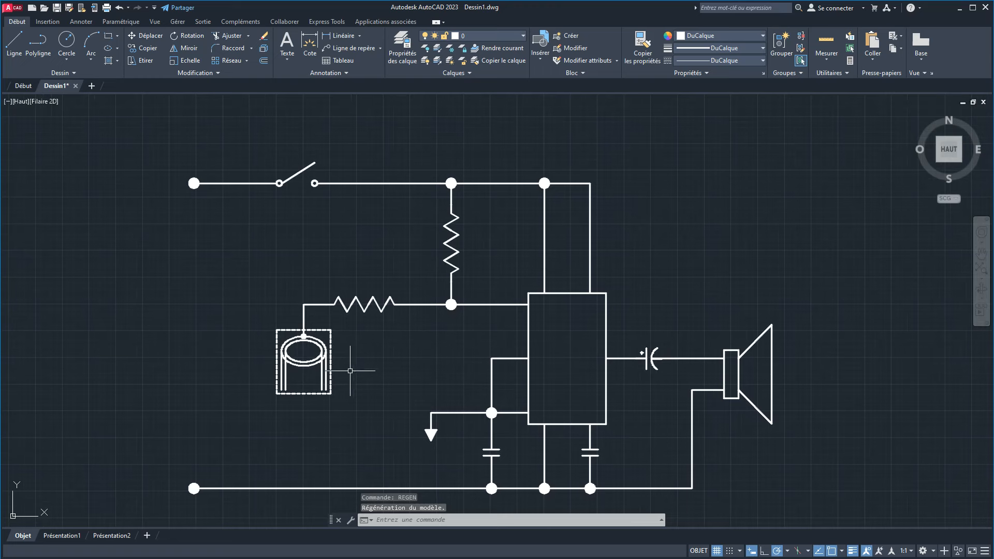
middle_drag(352, 357, 380, 303)
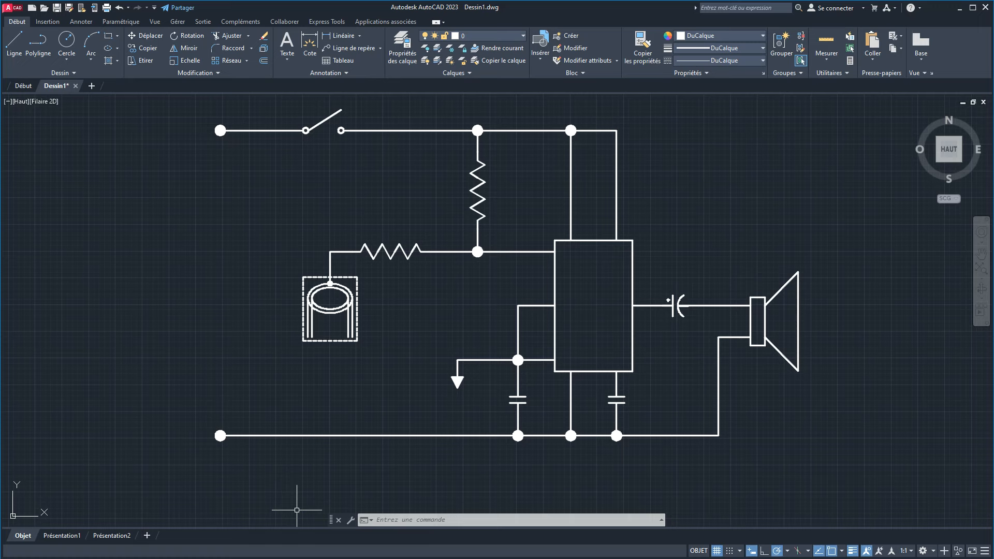
key(alt+Tab)
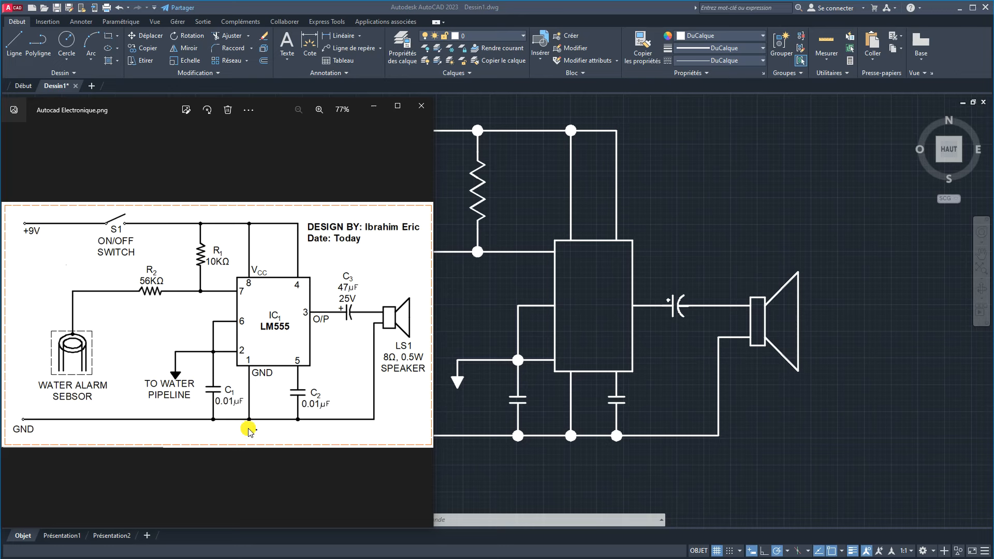
click(580, 462)
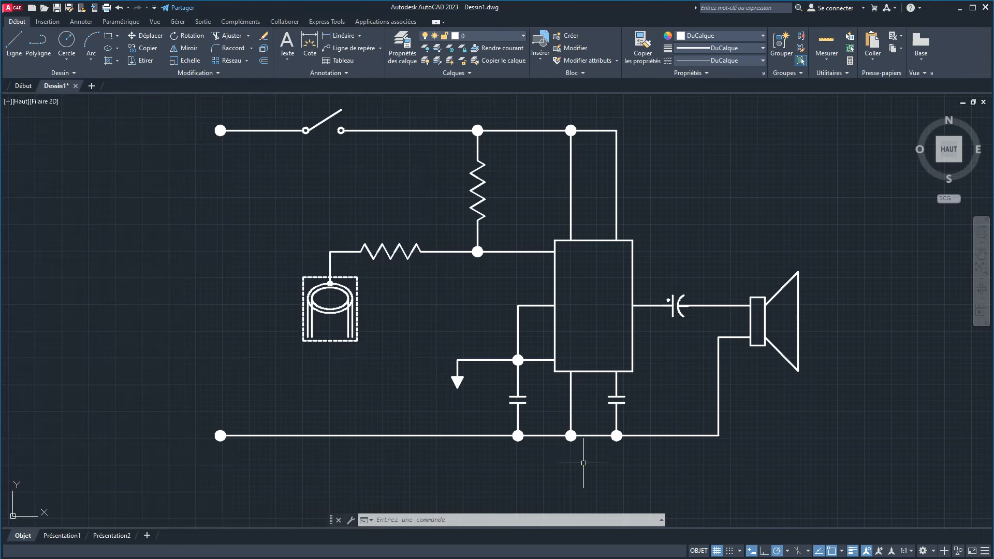
middle_drag(583, 462, 571, 447)
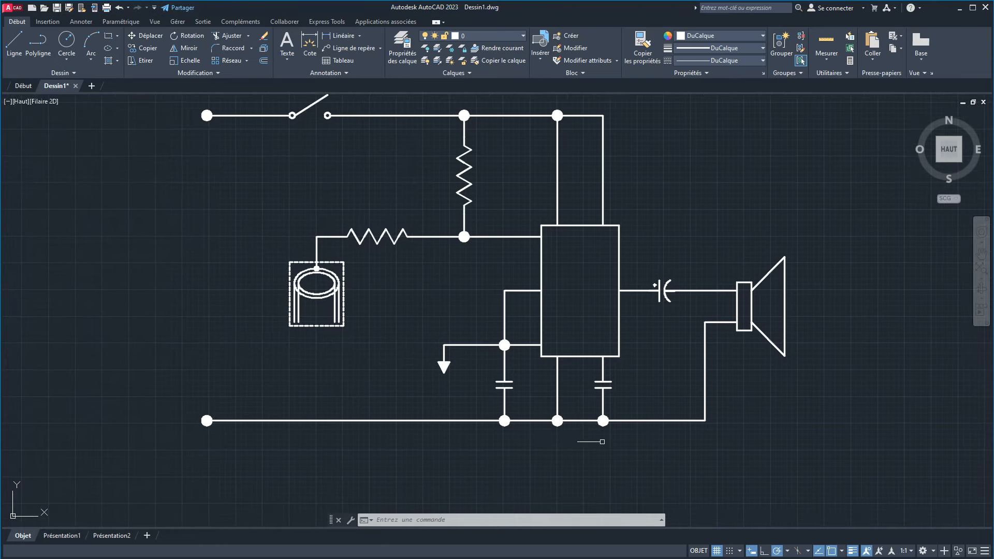
Step: Draw a line from the middle junction dot on the ground rail about 33 units down and about 18.5 units left
click(15, 42)
scroll(557, 420, up, 6)
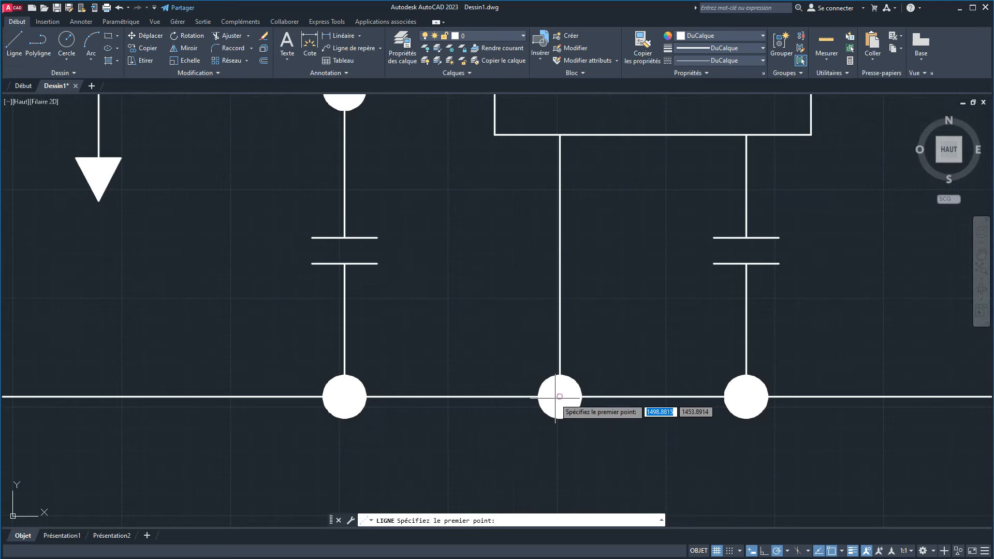
click(559, 396)
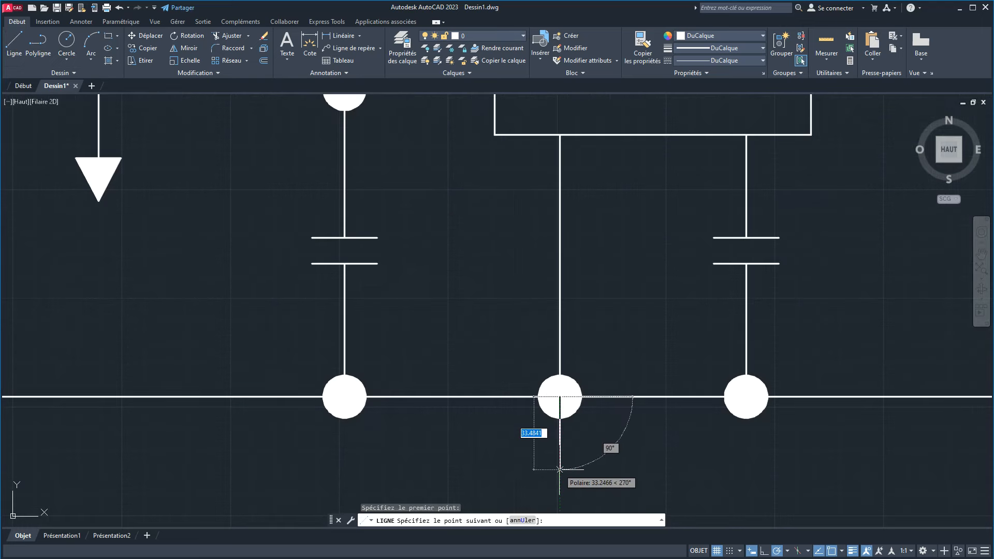
click(560, 471)
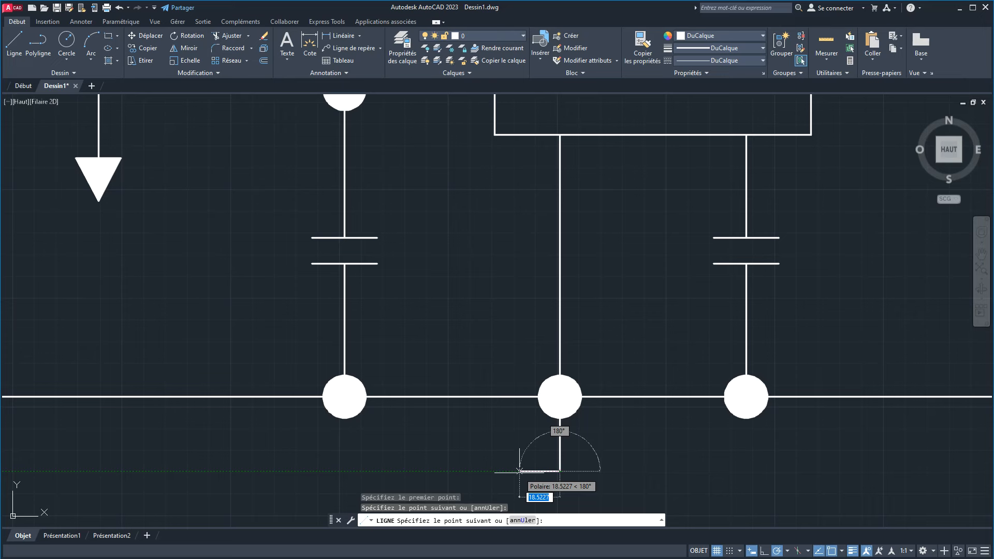
click(519, 471)
right_click(598, 459)
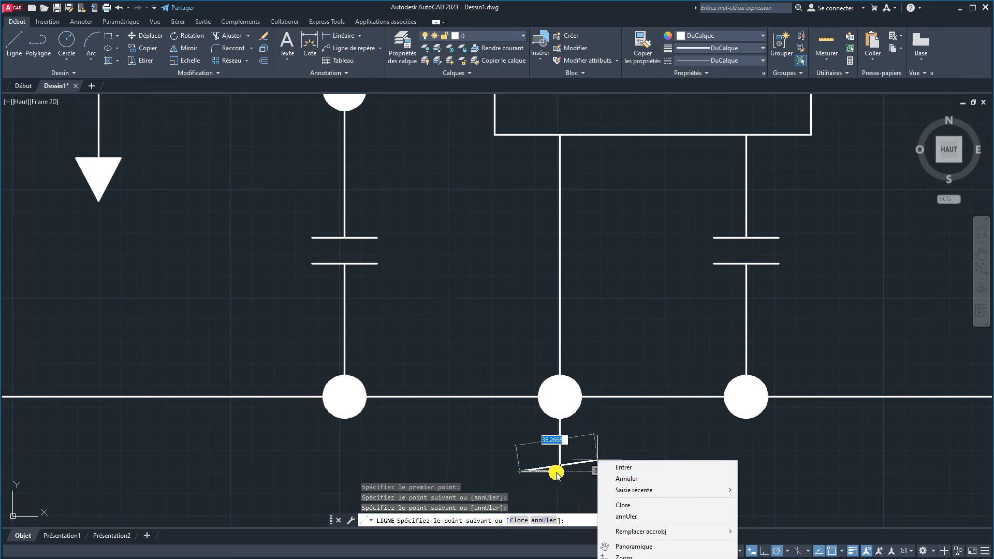
click(602, 468)
Step: Mirror the short horizontal segment about the vertical stem below the ground rail, keeping the source object
middle_drag(542, 466, 523, 381)
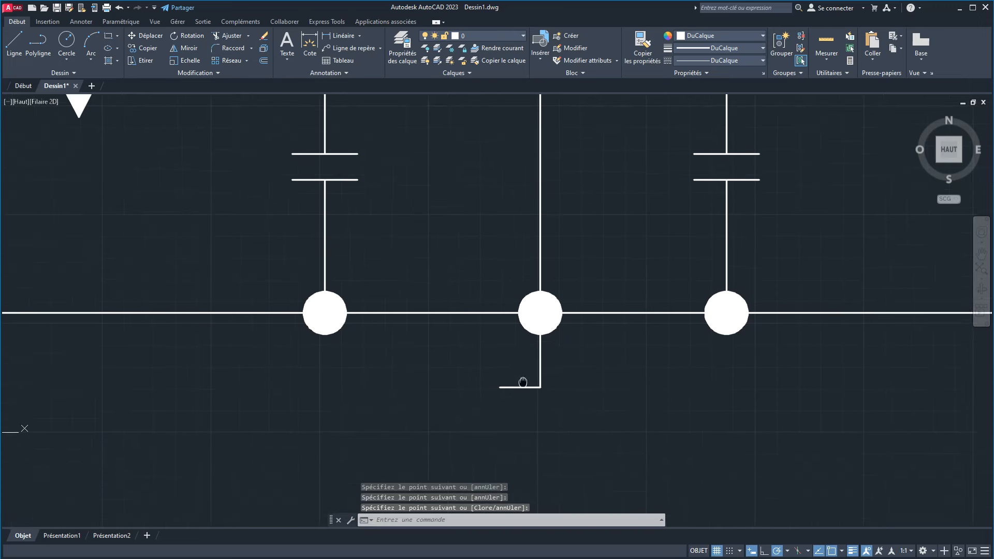
scroll(523, 382, down, 4)
scroll(523, 393, up, 4)
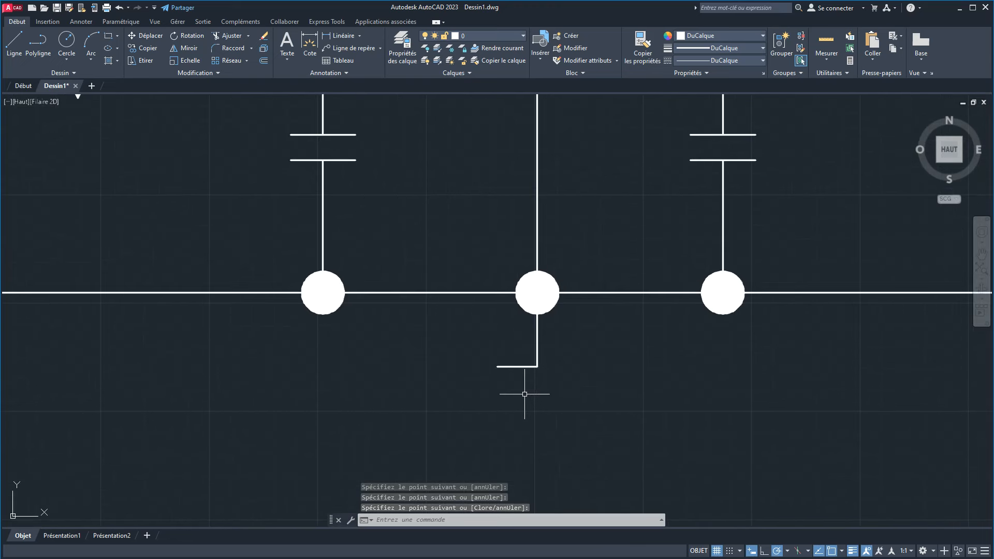
click(521, 366)
click(176, 48)
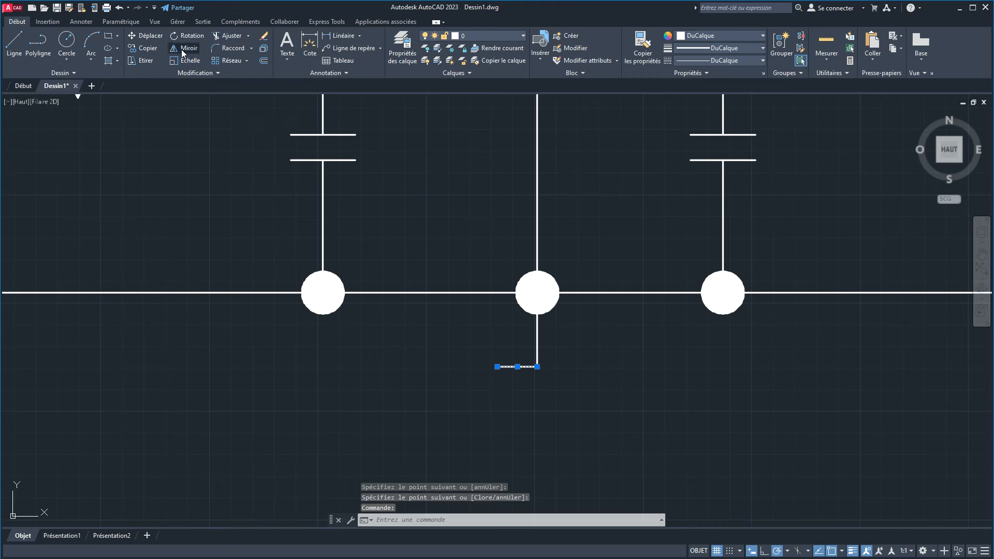
click(537, 367)
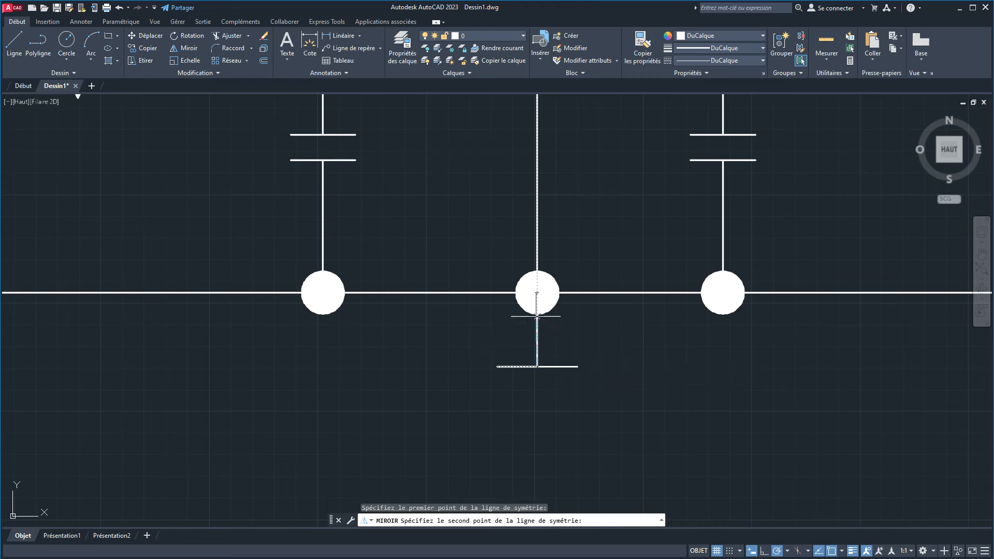
click(537, 313)
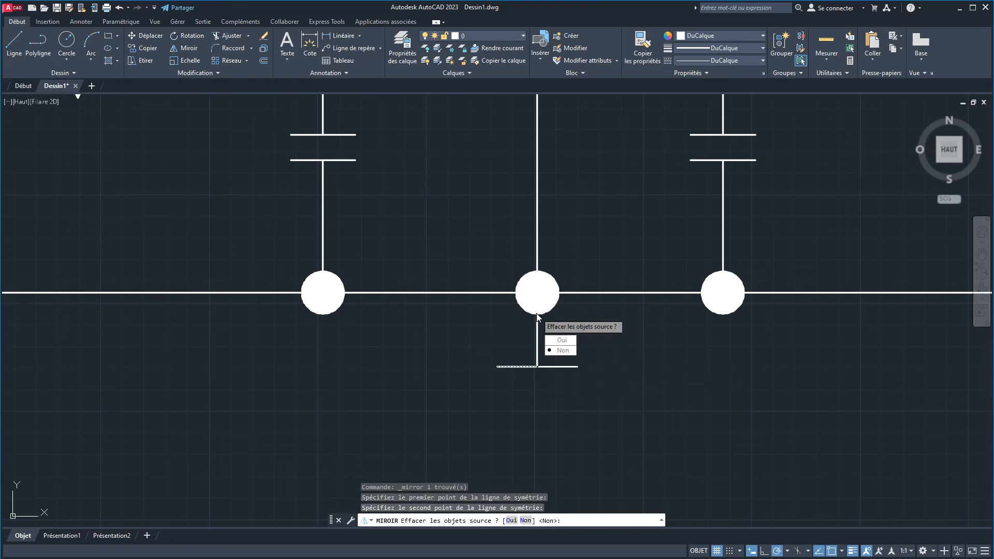
click(564, 351)
Step: Copy the two halves of the horizontal bar downward as a linear array of 4 items spaced about 8 units apart
click(599, 409)
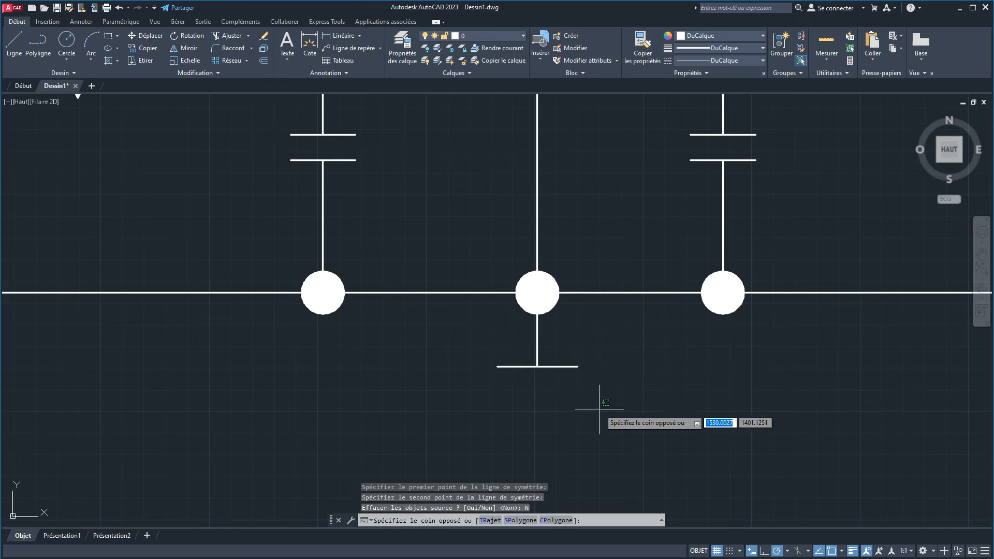
click(494, 406)
click(447, 346)
click(621, 399)
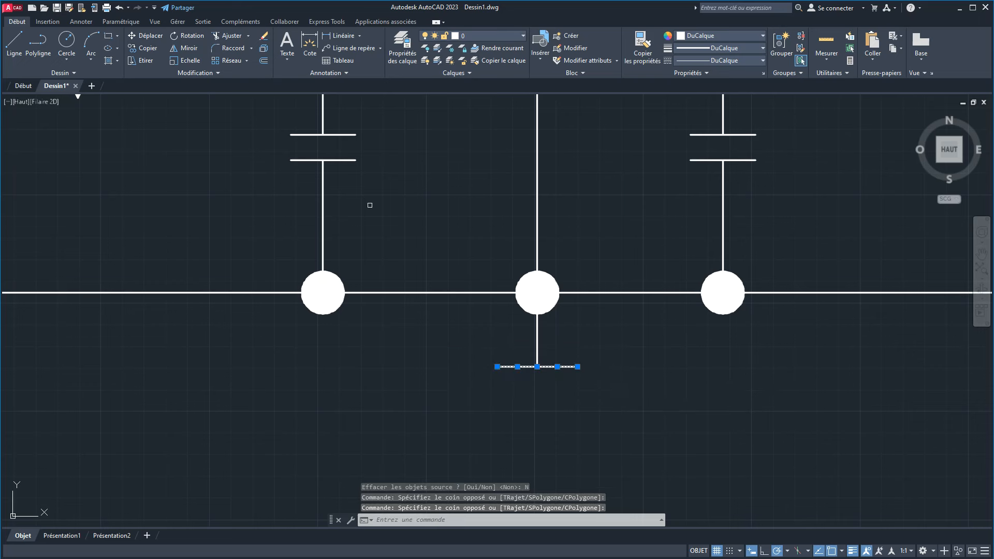
click(145, 48)
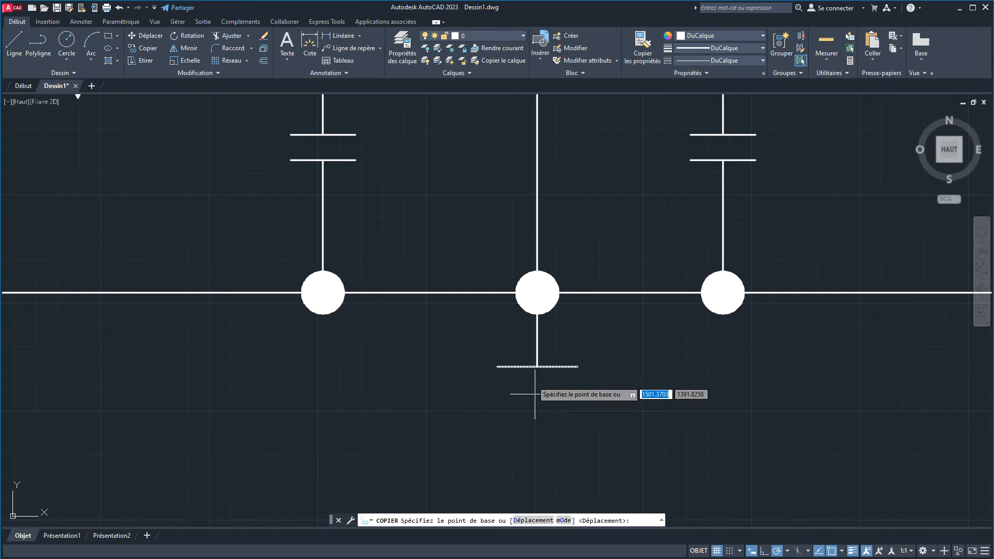
click(497, 366)
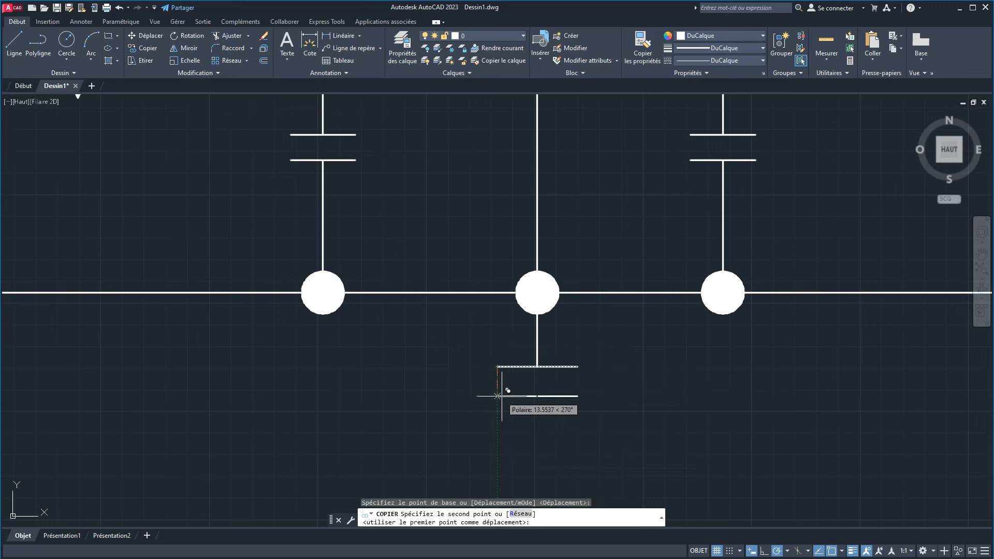
click(522, 514)
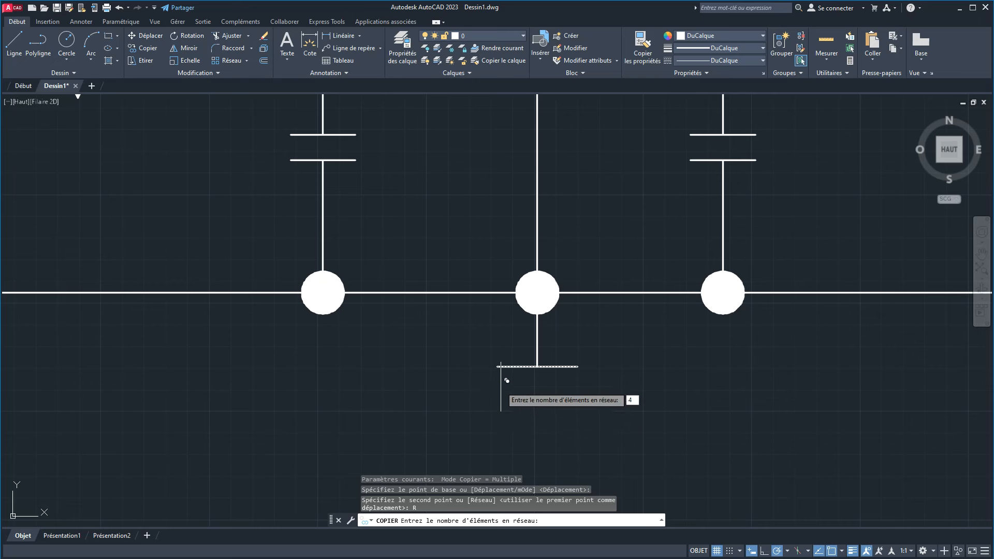
text(4)
key(Return)
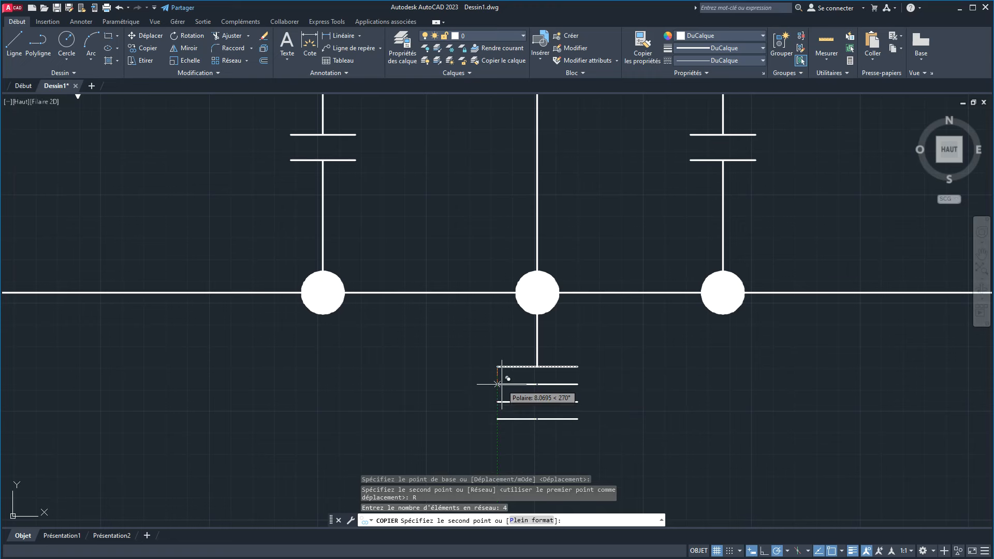
click(497, 384)
right_click(380, 385)
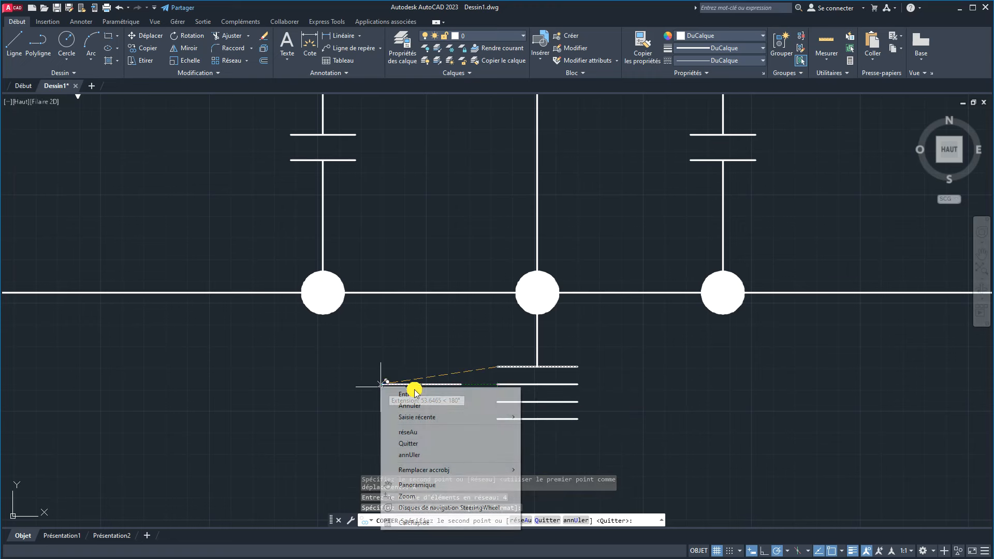
click(418, 394)
Step: Draw a V from the top bar's left end to the lowest bar's midpoint and back up to the top bar's right end
click(14, 41)
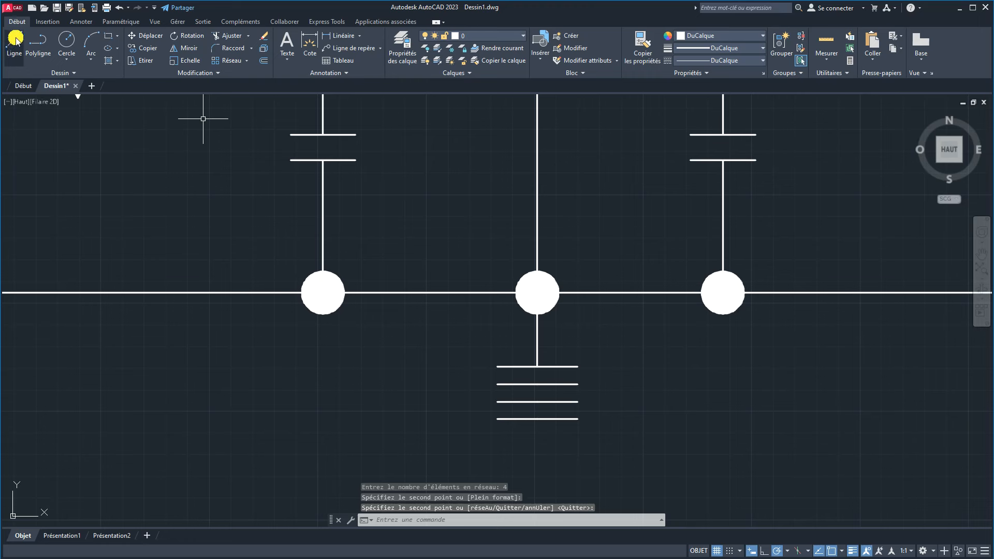
click(497, 367)
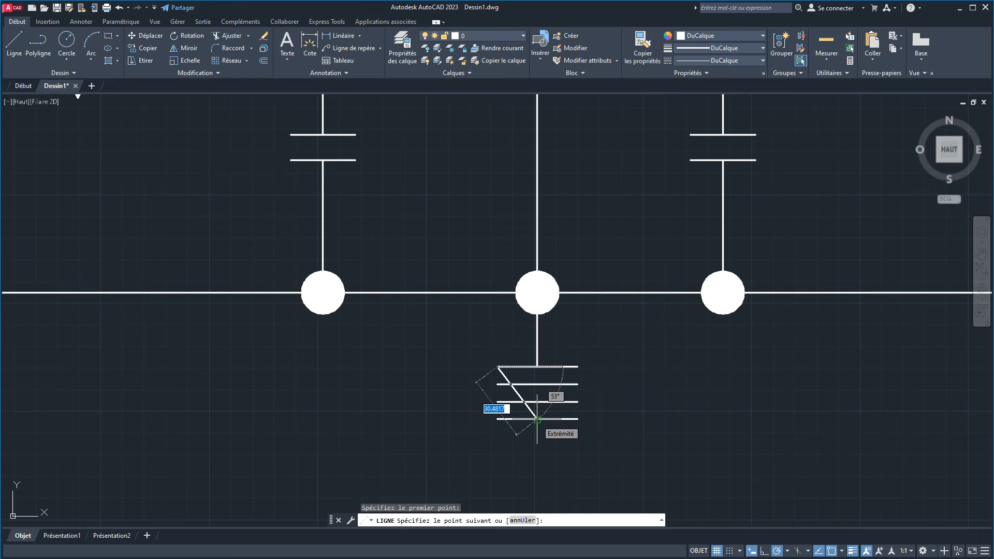
click(536, 418)
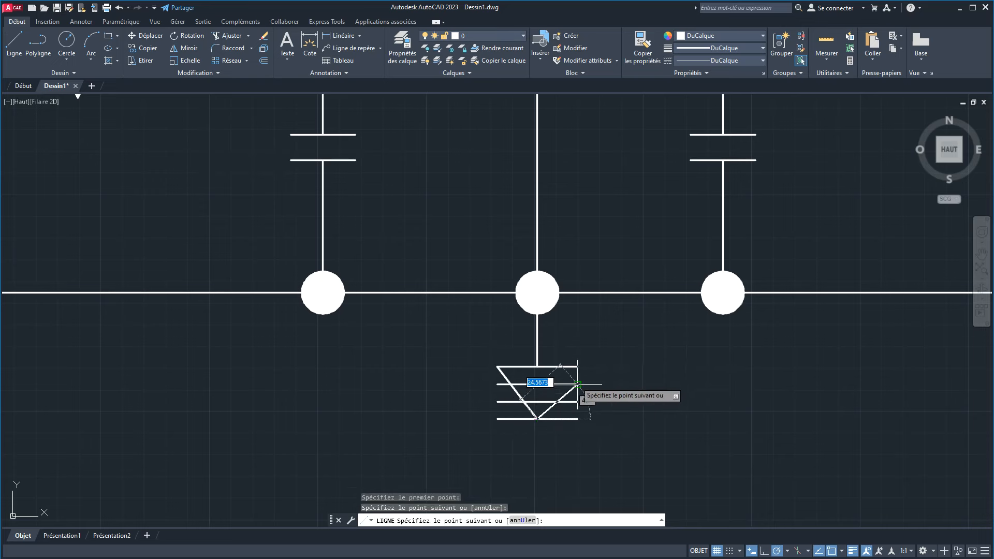
click(577, 367)
right_click(626, 360)
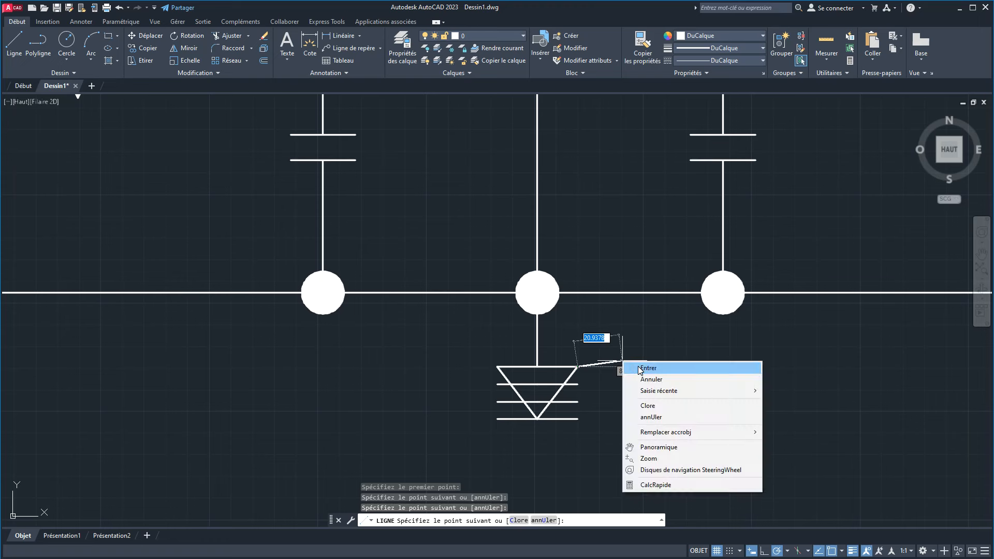
click(652, 369)
Step: Trim the parts of the lower horizontal bars that extend outside the V on both sides
scroll(561, 389, up, 4)
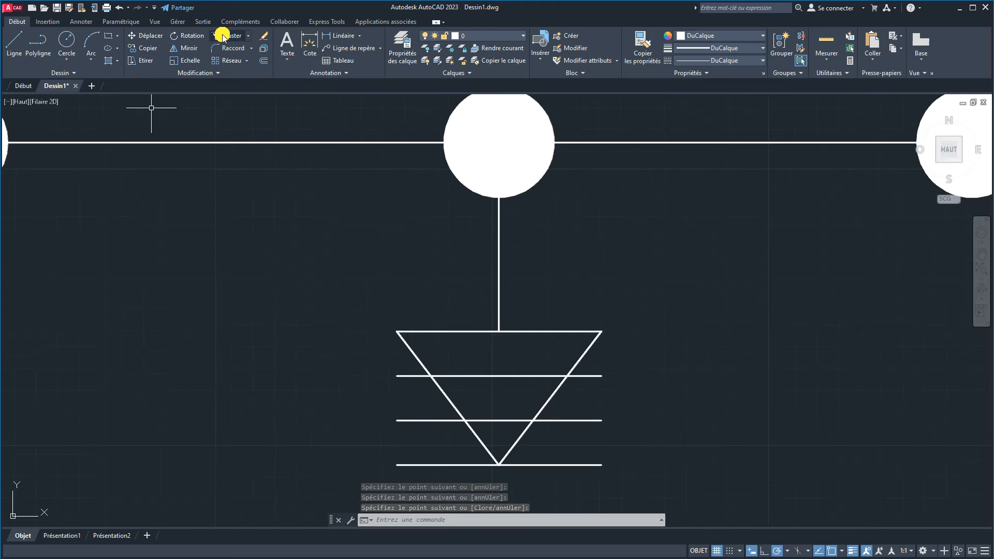
click(223, 36)
drag(548, 470, 603, 362)
mouse_move(451, 475)
mouse_down()
mouse_move(455, 459)
mouse_move(366, 362)
mouse_move(388, 350)
mouse_move(359, 381)
mouse_up()
right_click(359, 381)
key(Escape)
Step: Erase the two slanted lines of the V, leaving only the tapering horizontal bars
click(590, 401)
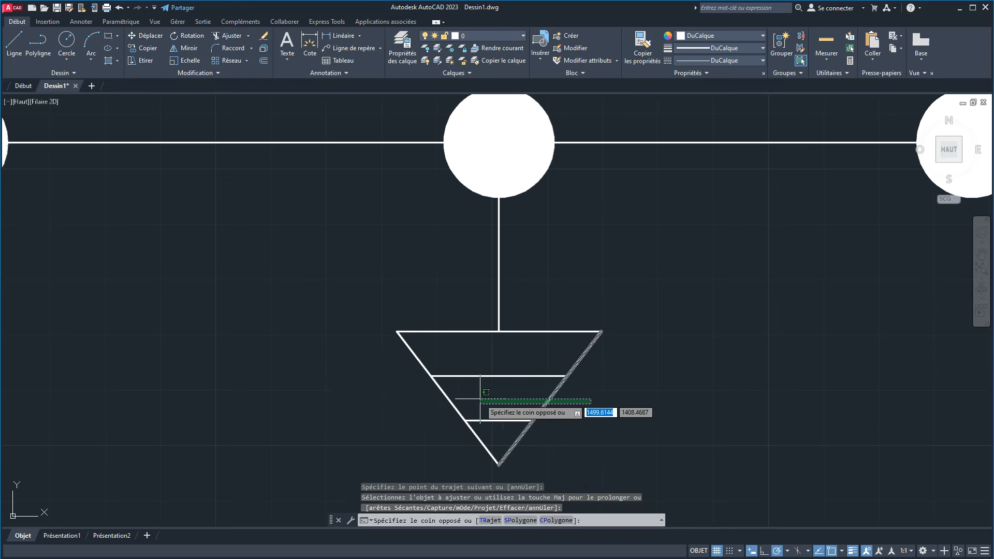
click(444, 401)
click(232, 39)
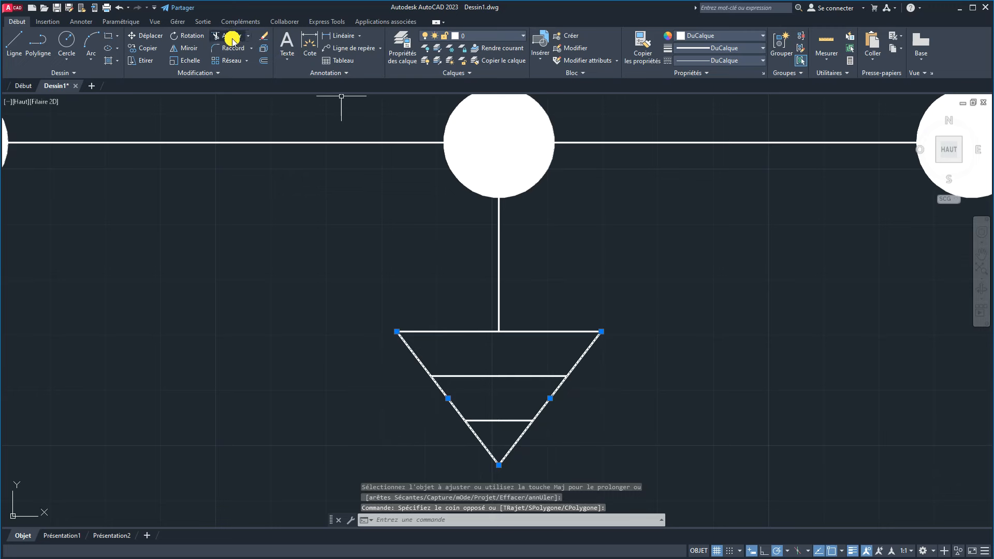
key(Delete)
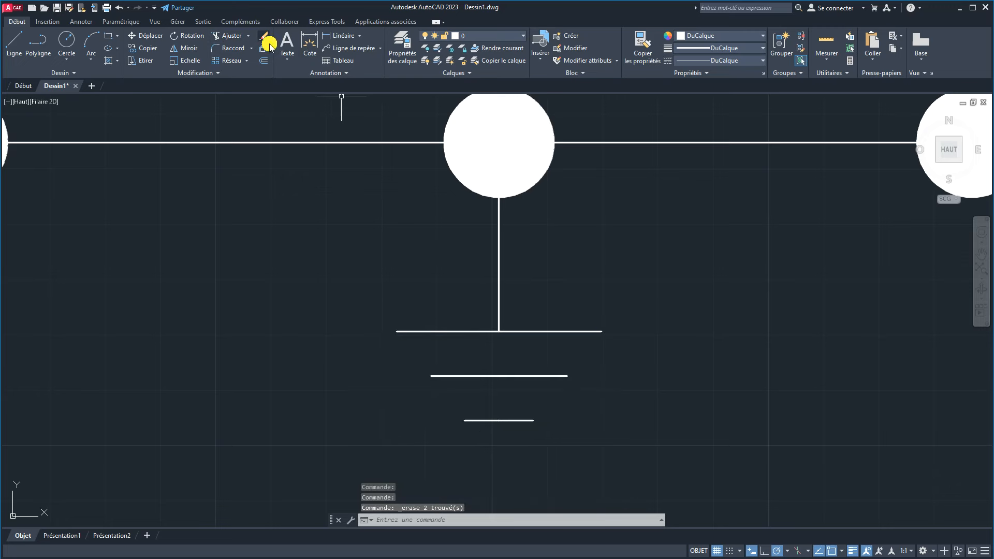
Step: Draw a short horizontal line about 3.3 units long beneath the lowest bar of the ground symbol
scroll(554, 358, down, 6)
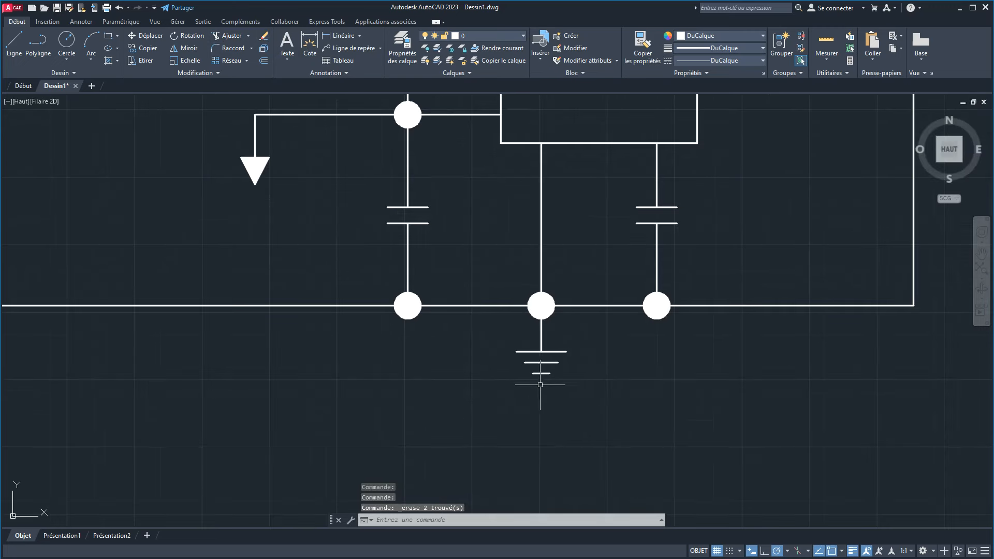
scroll(540, 383, up, 4)
click(14, 41)
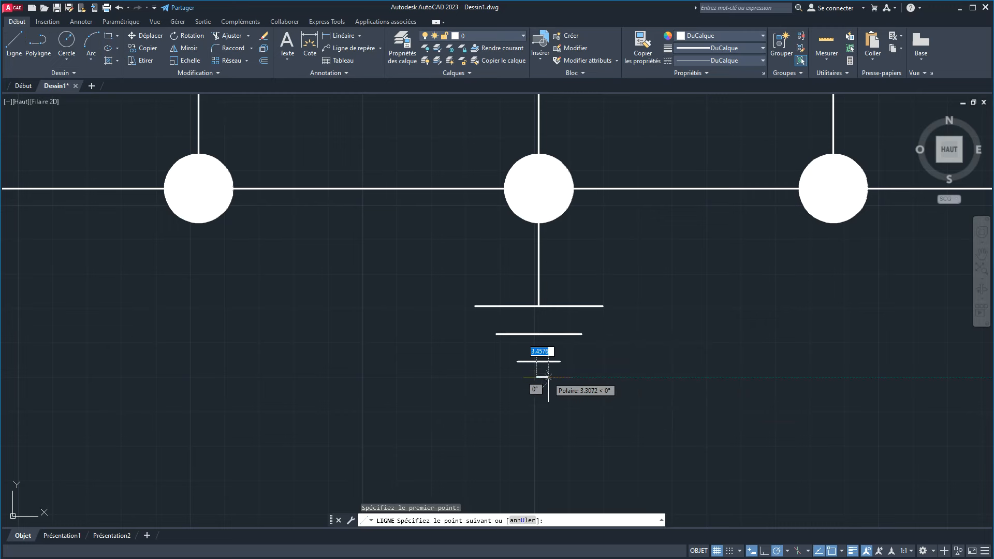
click(548, 377)
right_click(594, 423)
click(621, 431)
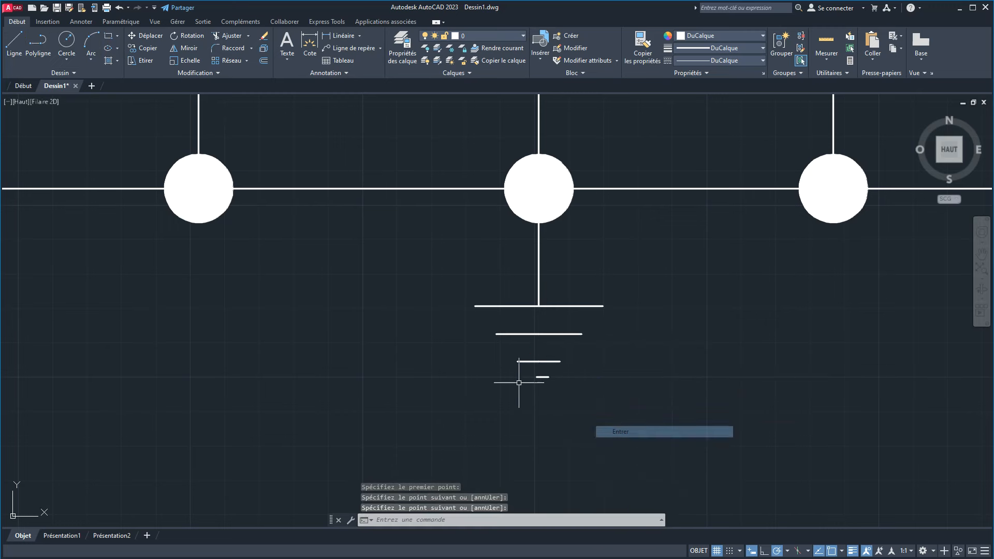
Step: Nudge the short bottom line left and slightly down to centre and space it below the other ground symbol bars
scroll(521, 382, down, 5)
scroll(522, 371, up, 6)
click(559, 398)
click(511, 338)
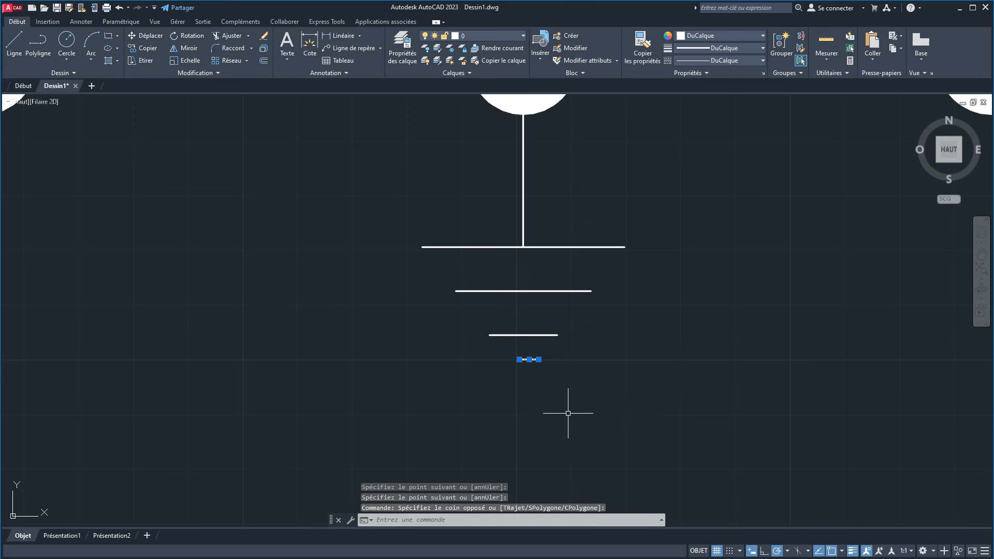
key(ctrl+Left)
key(ctrl+Left)
key(ctrl+Left)
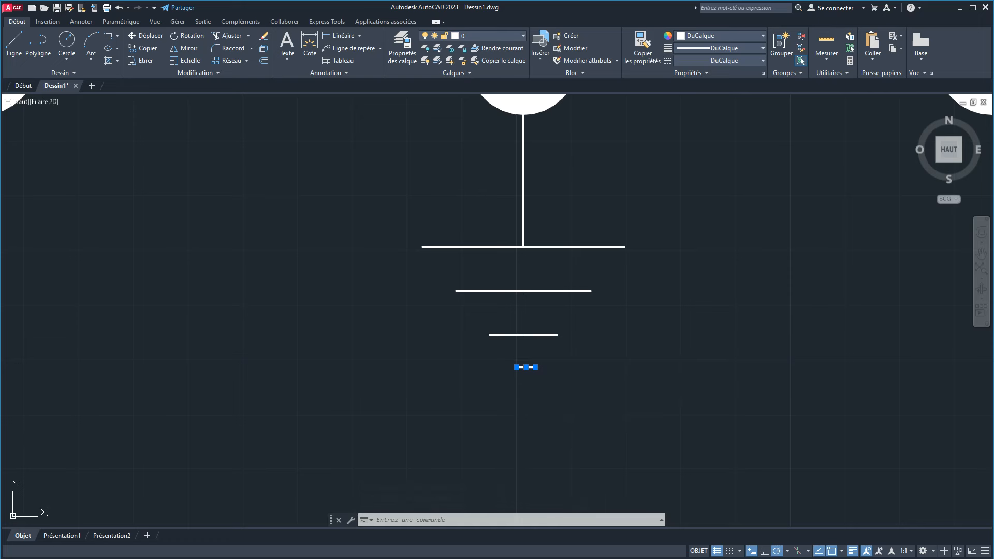
key(Escape)
scroll(566, 363, down, 4)
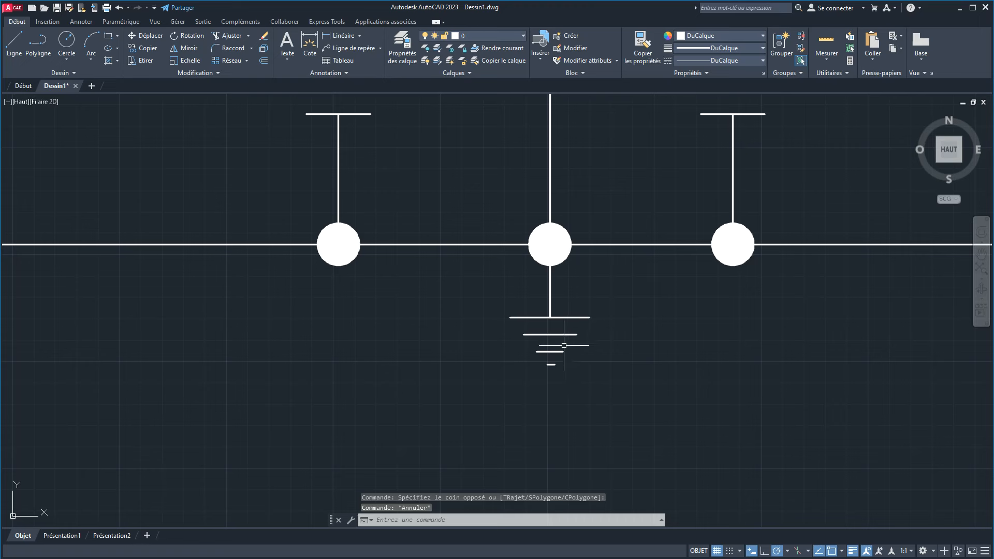
Step: Define the ground symbol below the ground rail as a block named GND, with its base point at the midpoint of the uppermost bar
click(623, 418)
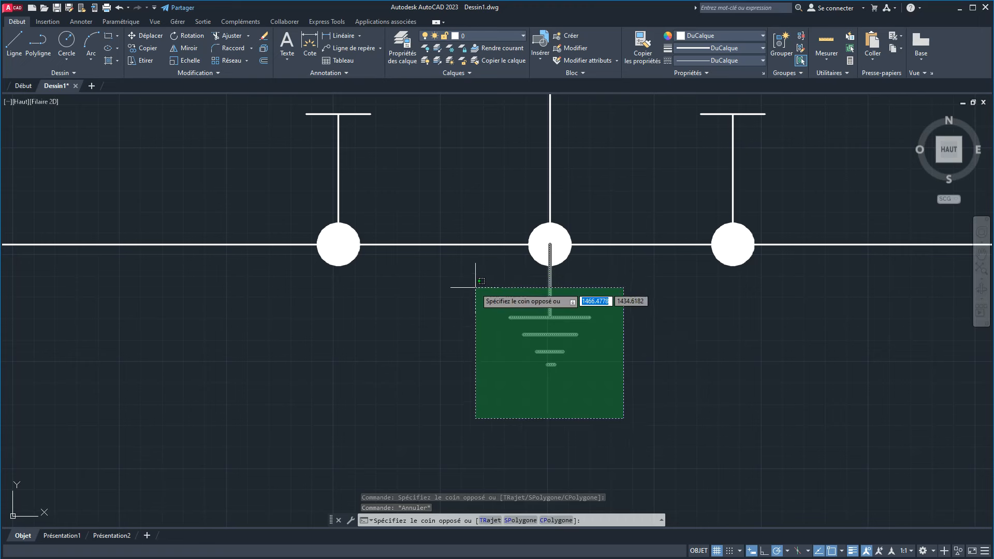
click(475, 292)
text(B)
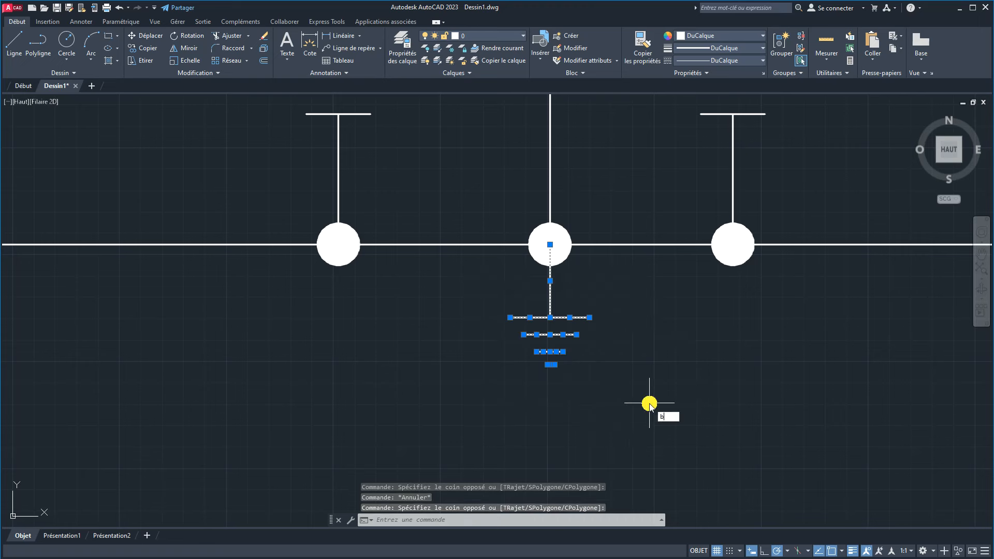
key(Return)
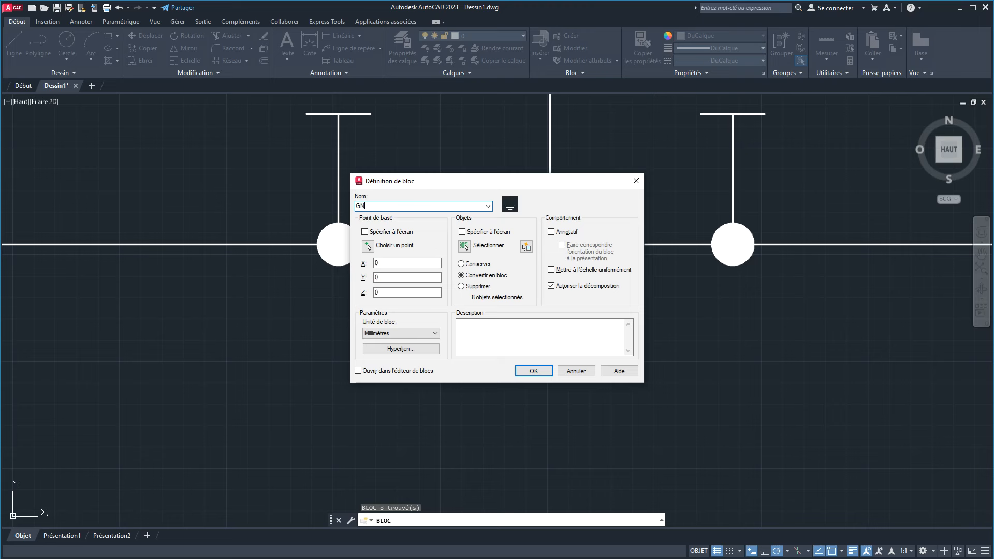
click(367, 246)
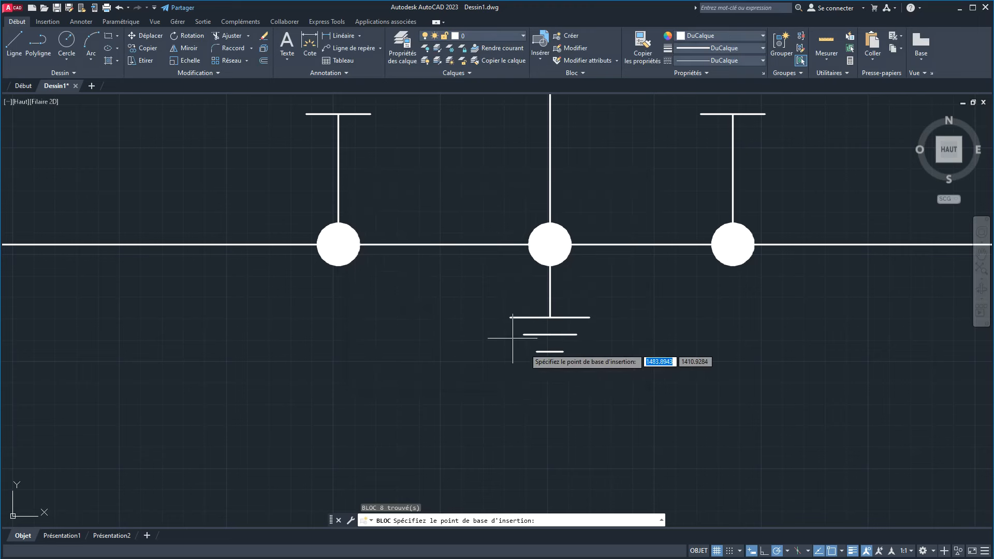
click(550, 316)
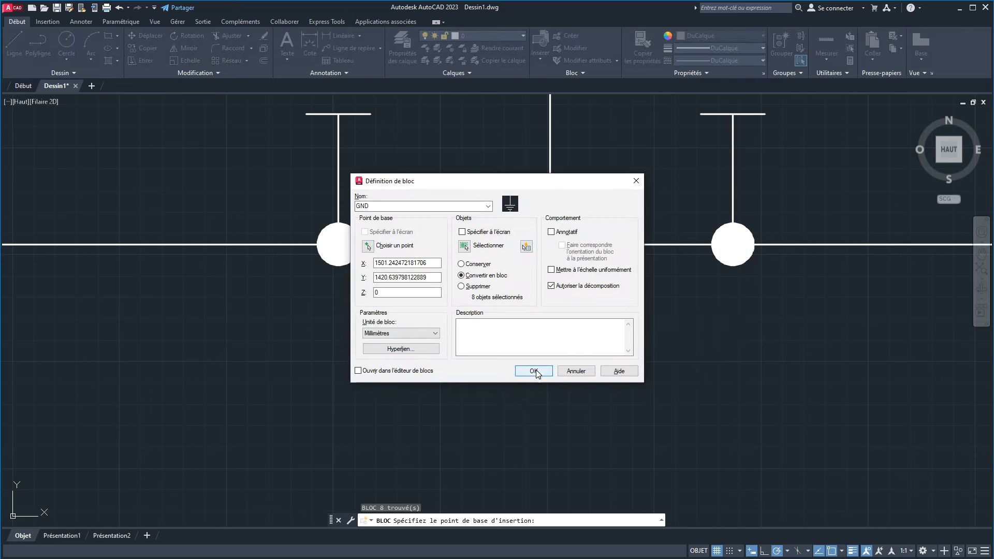
click(534, 371)
click(547, 317)
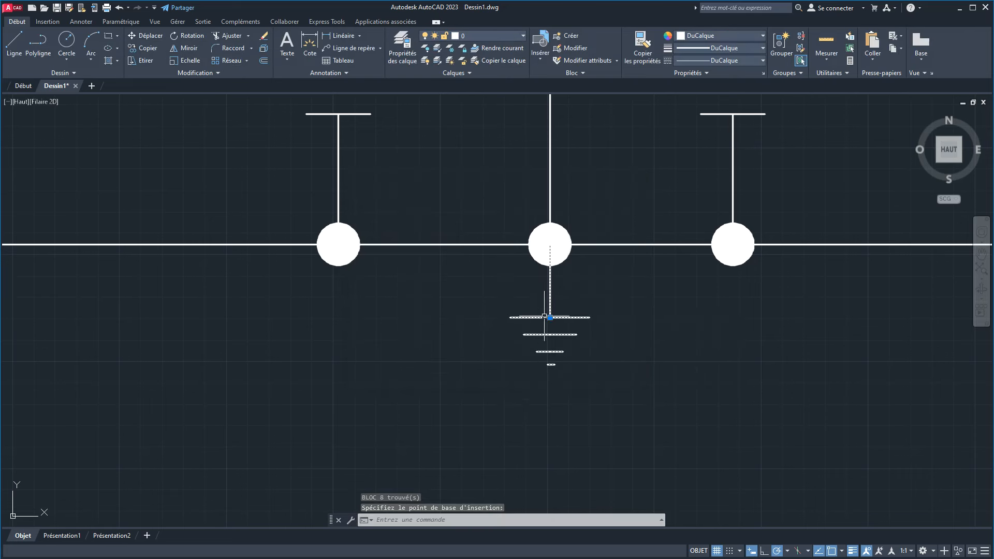
key(Escape)
Step: Review the whole circuit and check the supply terminal's label in the reference image Autocad Electronique.png
scroll(580, 385, down, 8)
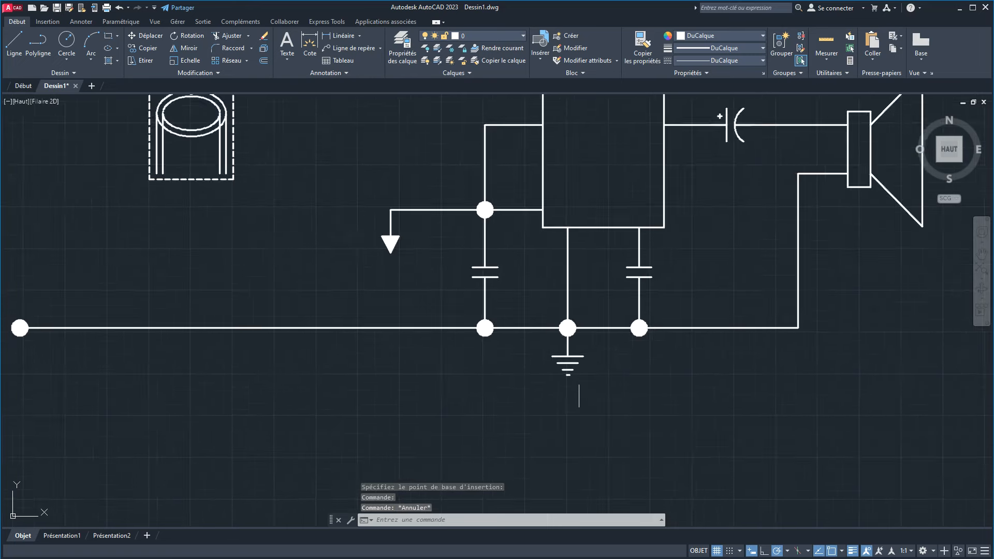
middle_drag(585, 383, 557, 381)
scroll(569, 325, up, 2)
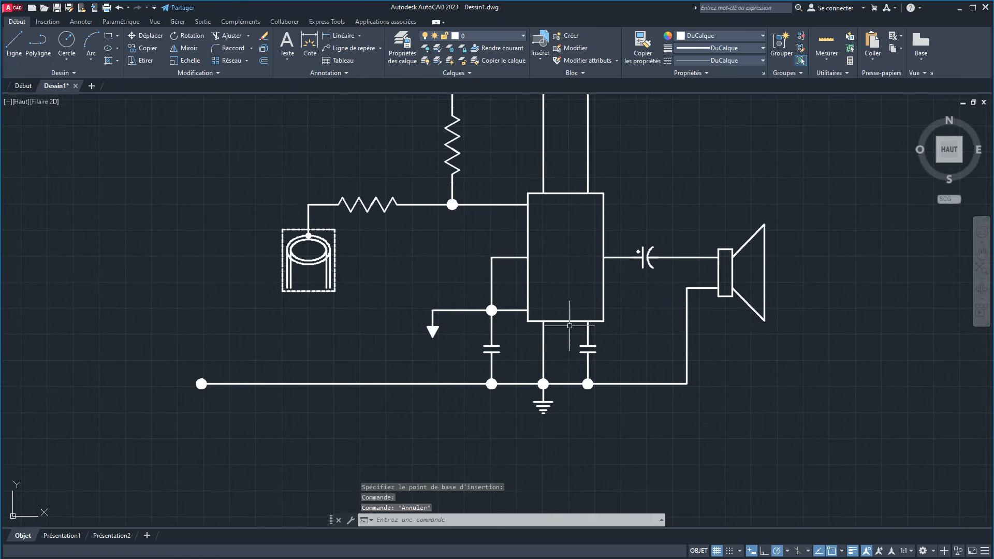
mouse_move(444, 222)
middle_down()
mouse_move(513, 344)
mouse_move(482, 296)
middle_up()
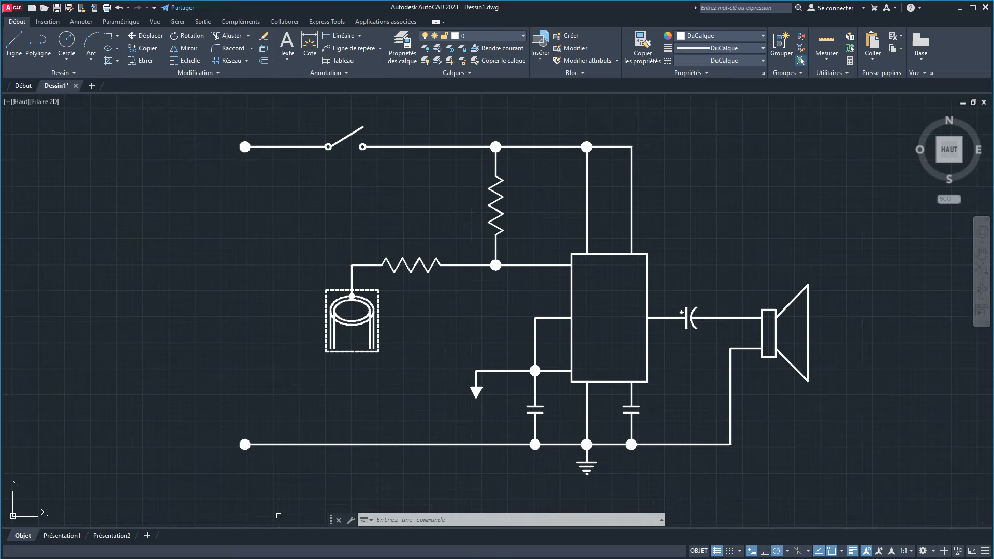
click(409, 520)
key(alt+Tab)
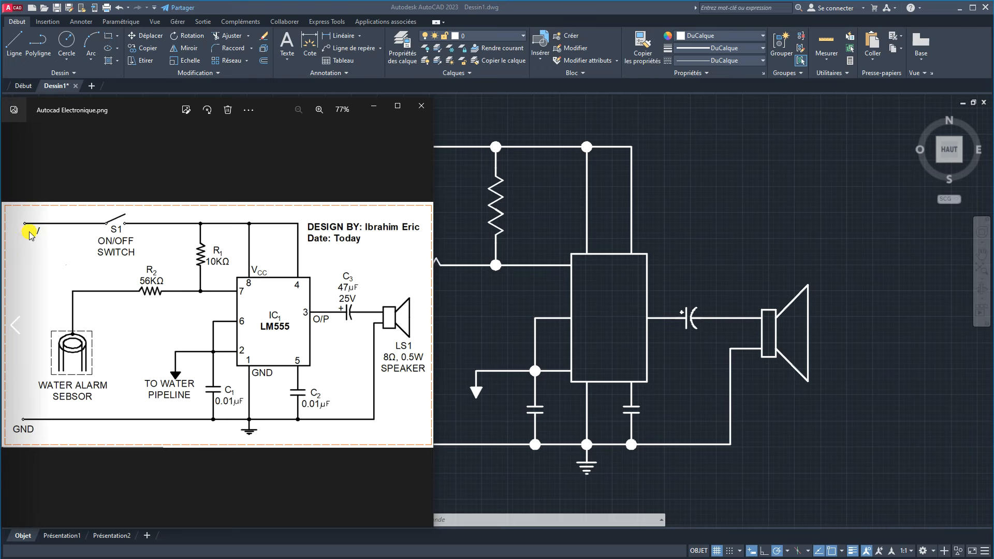
click(444, 192)
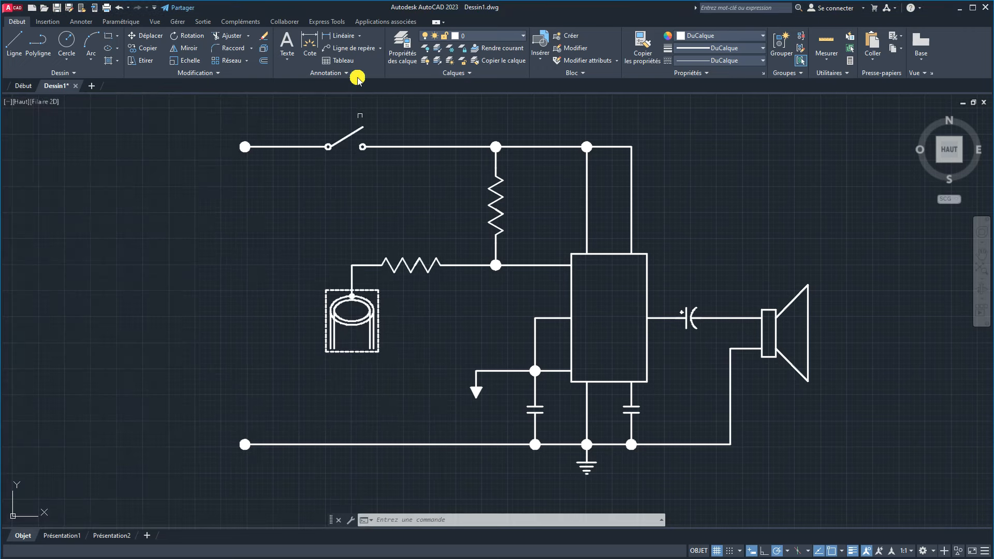
Step: Add the multiline text +9V just below the supply terminal at the start of the upper rail, and narrow its text frame
click(289, 58)
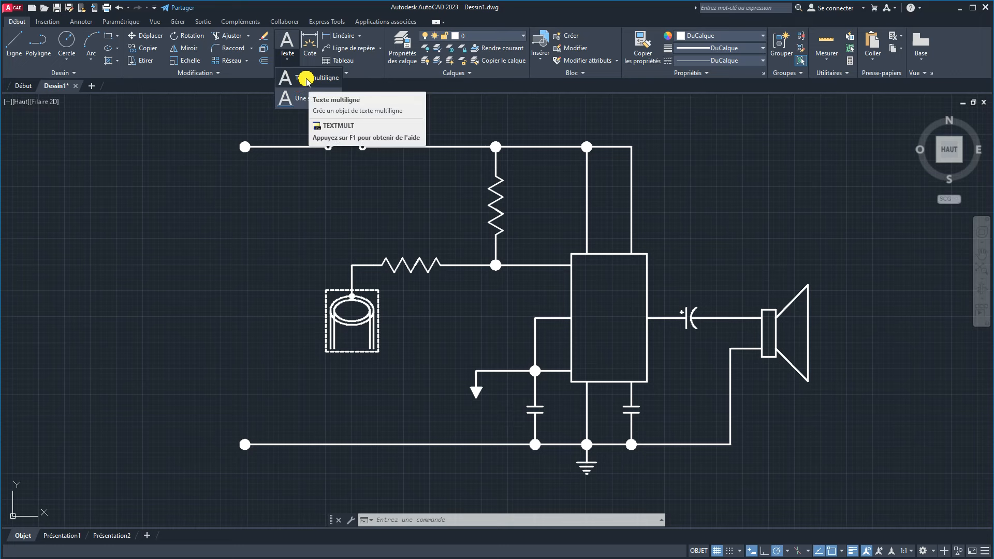
click(300, 78)
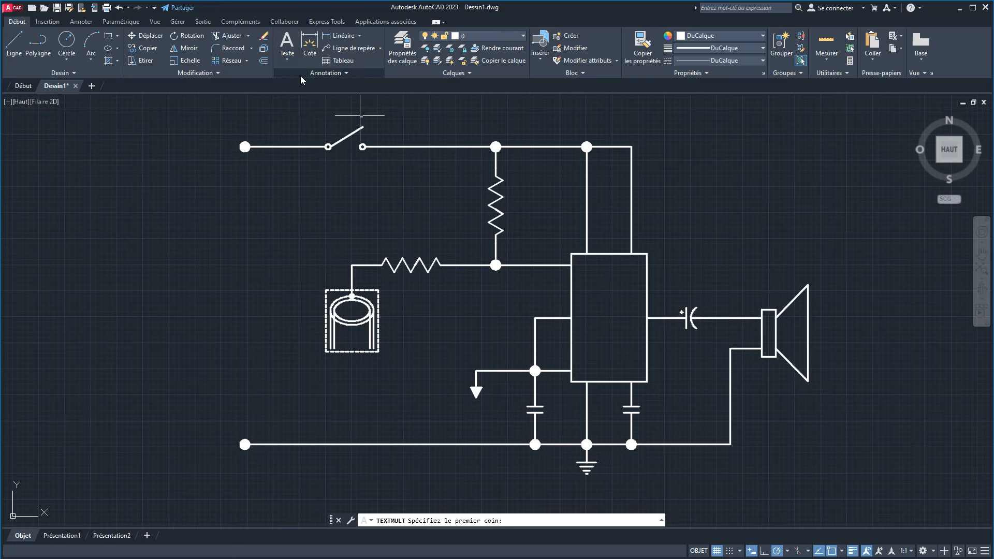
scroll(262, 180, up, 4)
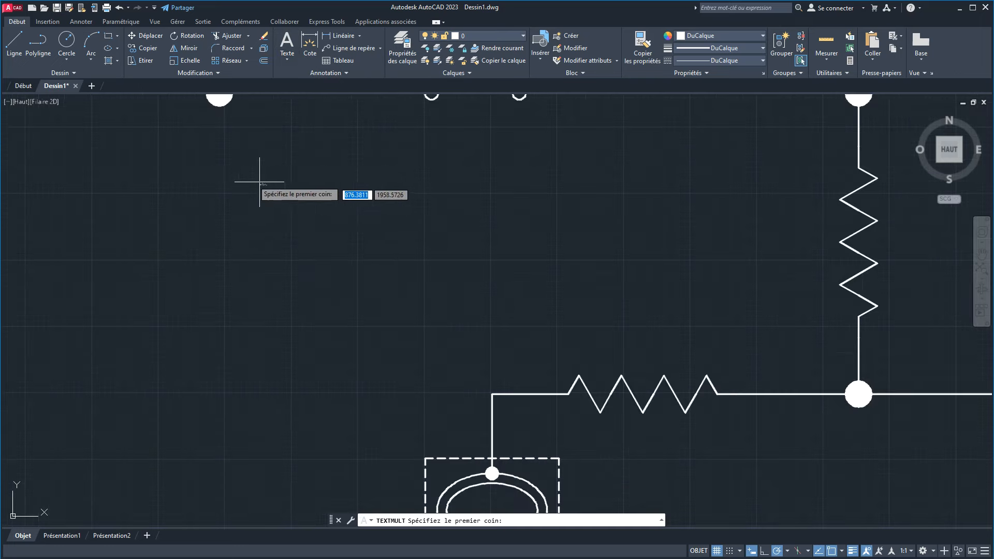
scroll(234, 164, up, 2)
click(202, 182)
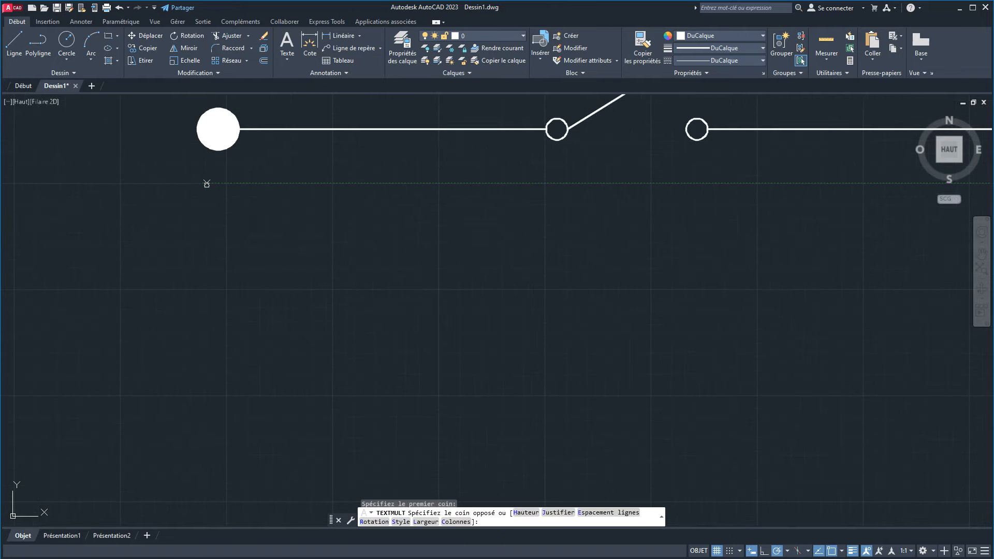
click(310, 232)
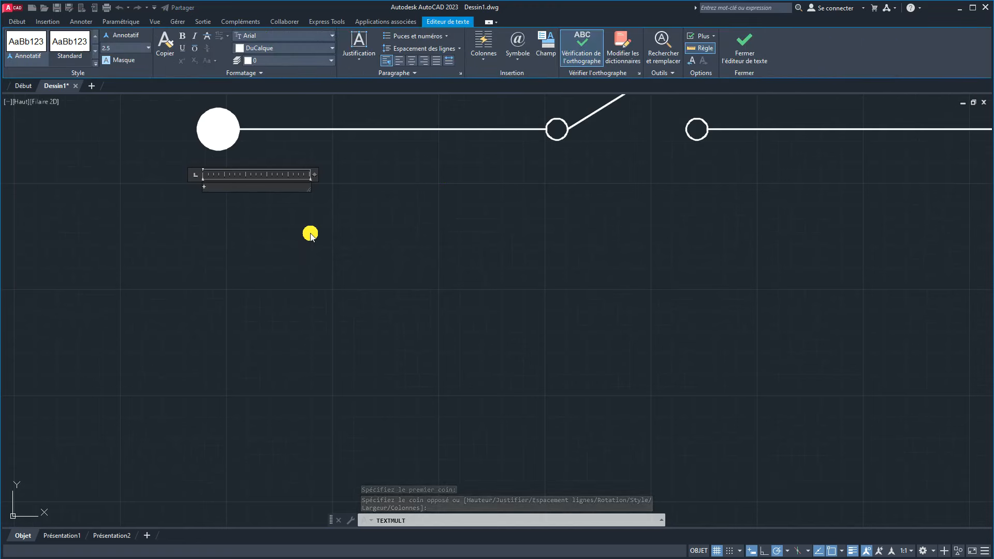
text(9V)
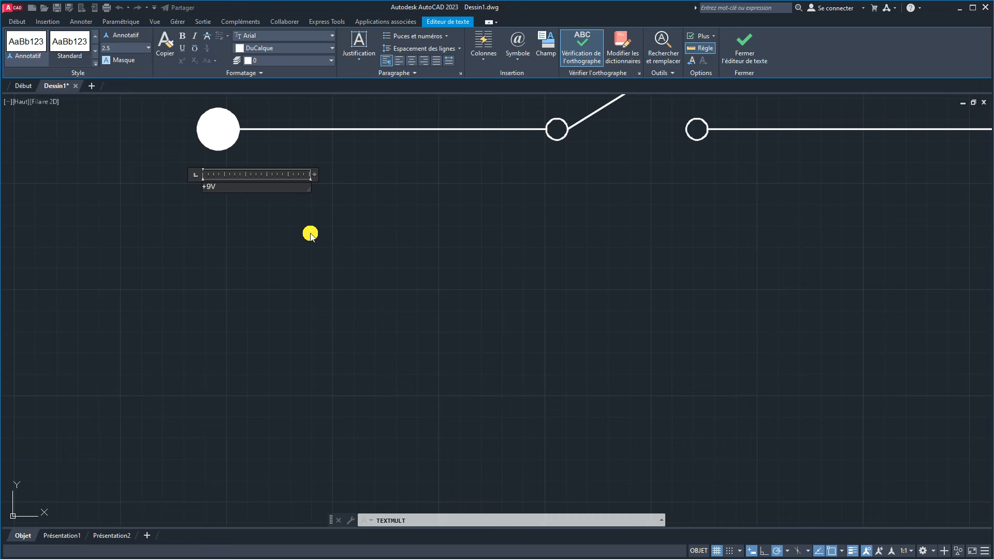
drag(310, 192, 255, 193)
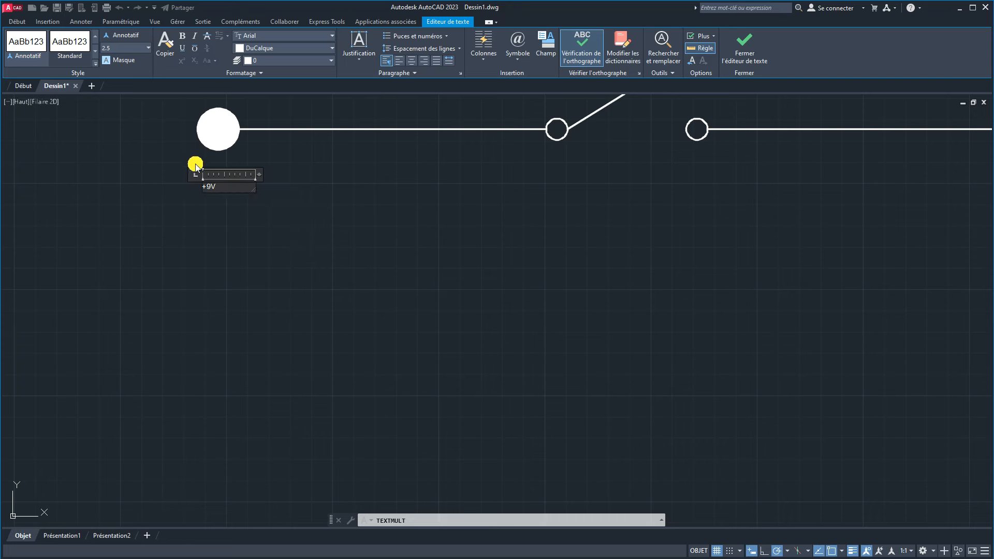
Step: Set the +9V text to a height of 150 and the simplex font
click(235, 188)
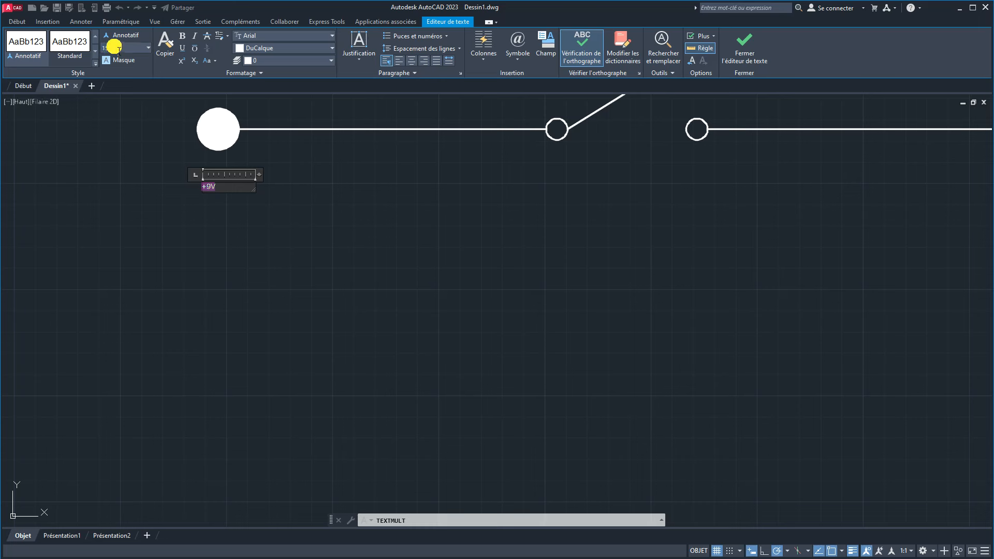
key(Return)
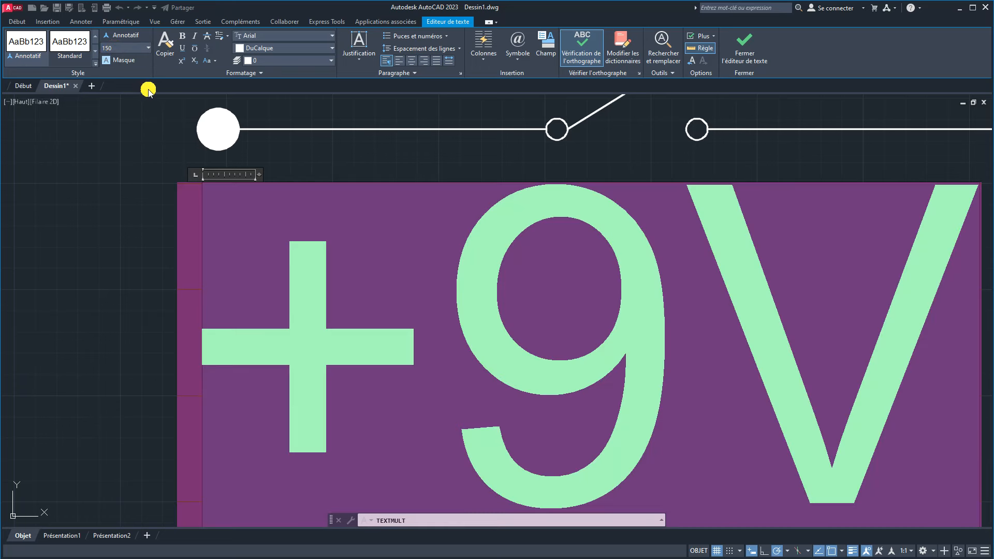
click(286, 35)
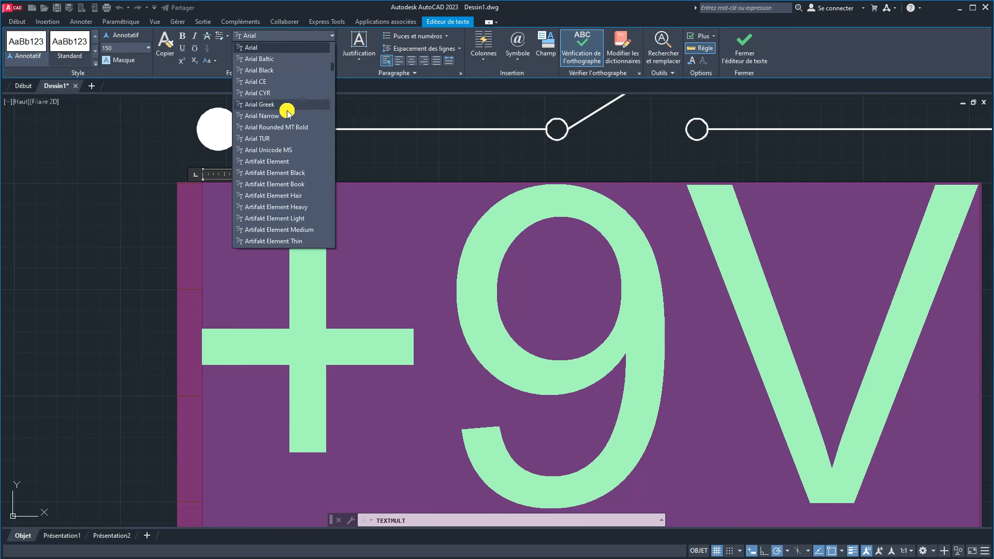
scroll(289, 153, down, 4)
scroll(289, 155, down, 20)
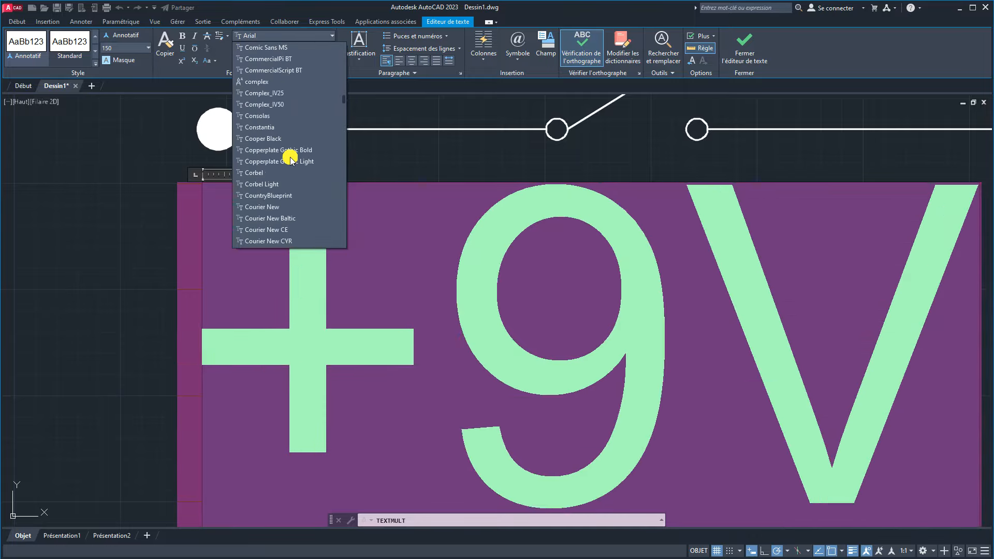
scroll(290, 157, down, 10)
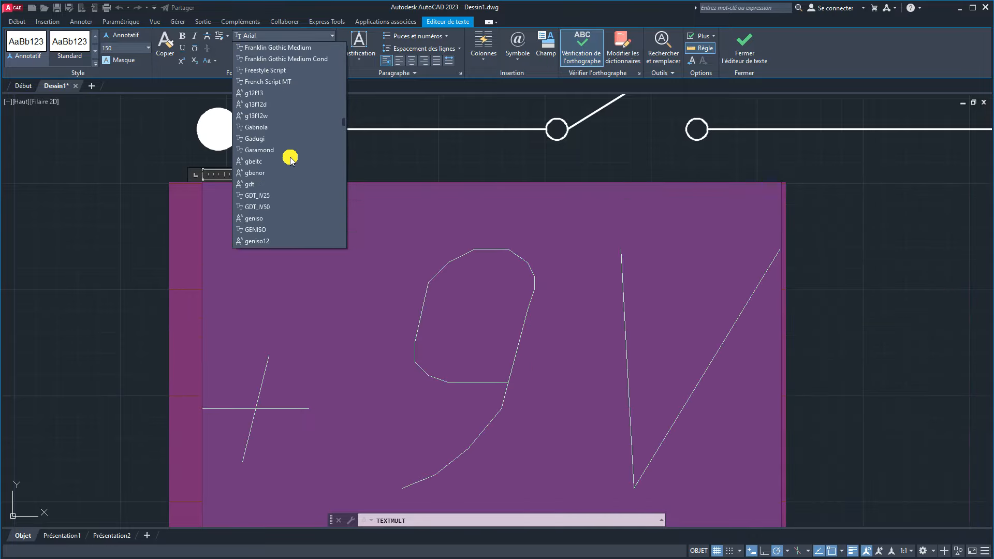
scroll(290, 158, down, 12)
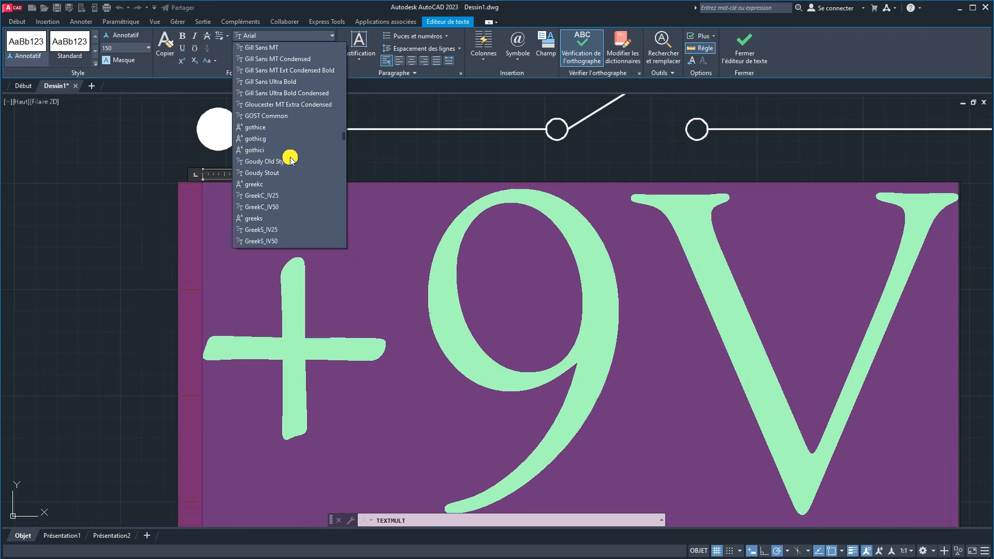
scroll(290, 158, down, 12)
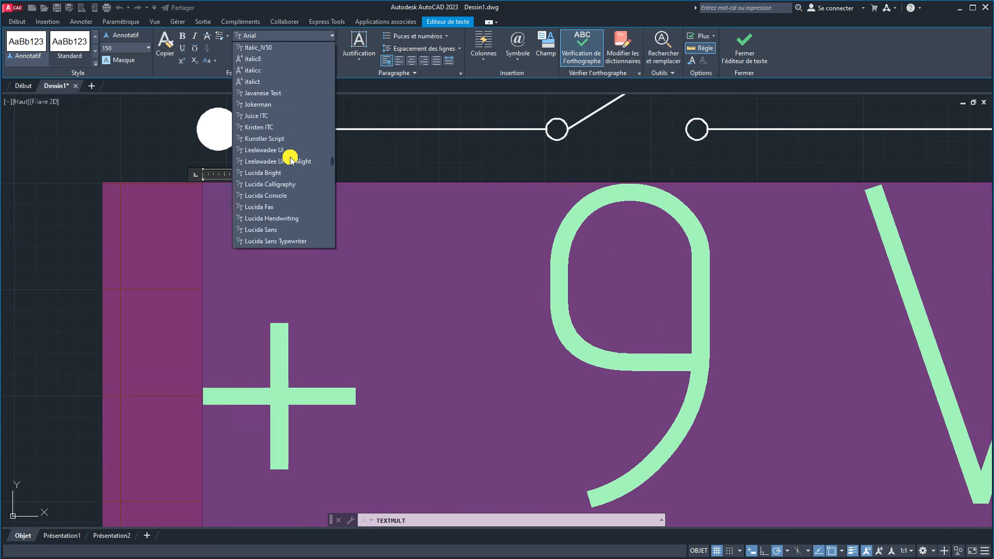
scroll(290, 158, down, 12)
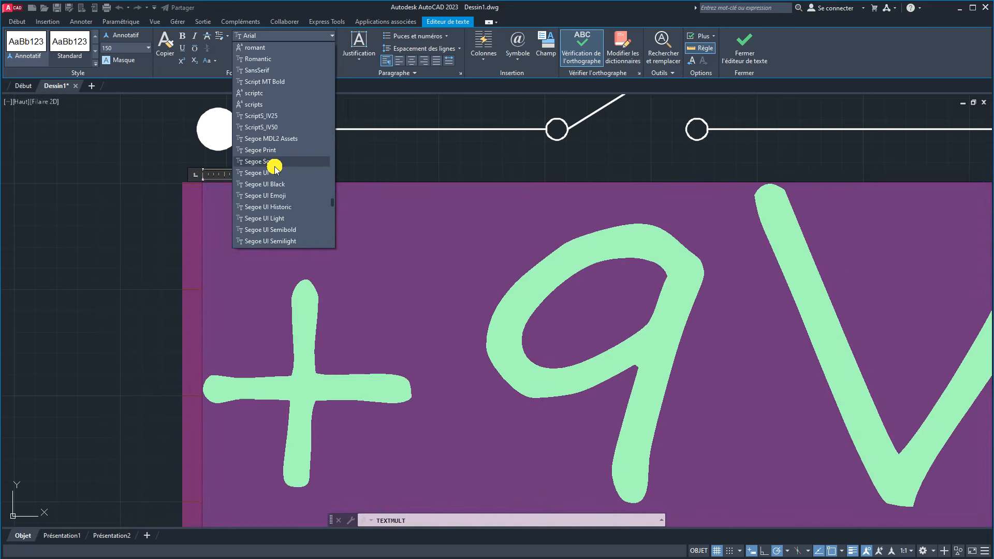
scroll(274, 167, down, 3)
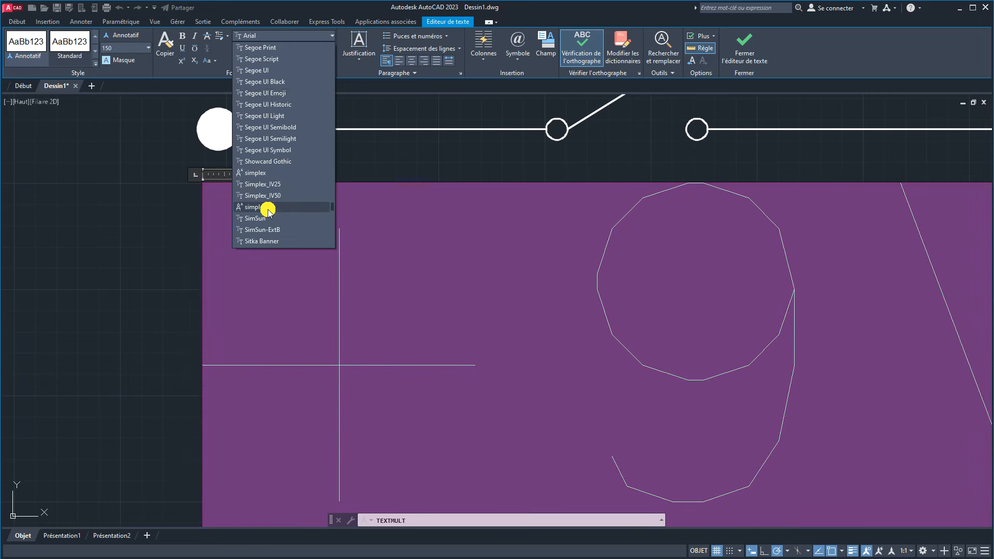
click(258, 174)
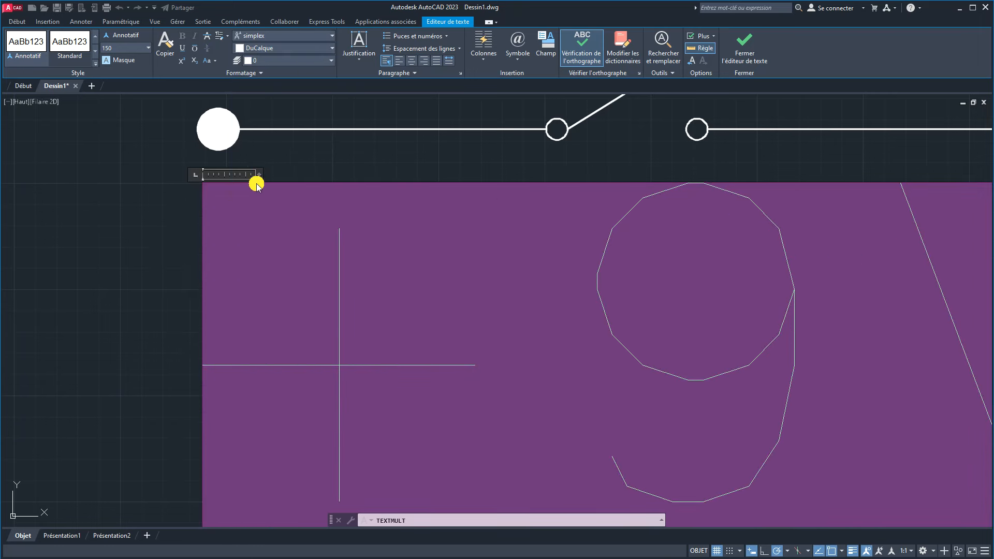
scroll(131, 224, down, 6)
click(100, 228)
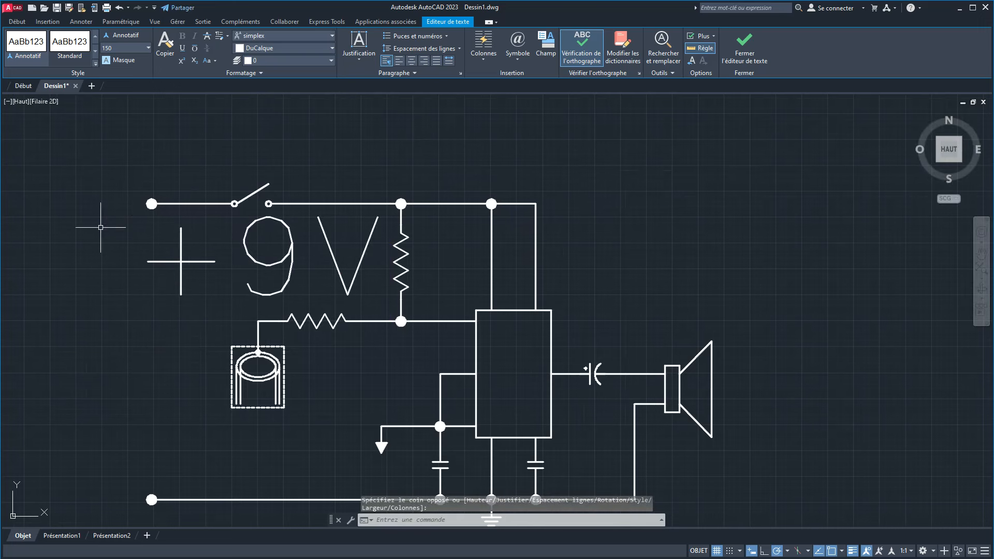
Step: Reopen the +9V text and set its height to 20
click(181, 257)
click(180, 263)
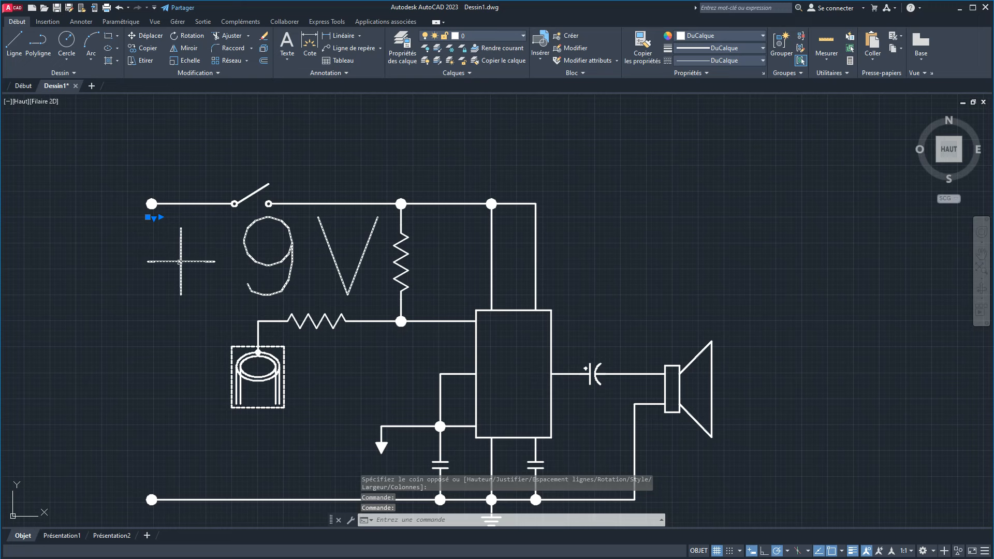
double_click(179, 262)
double_click(179, 262)
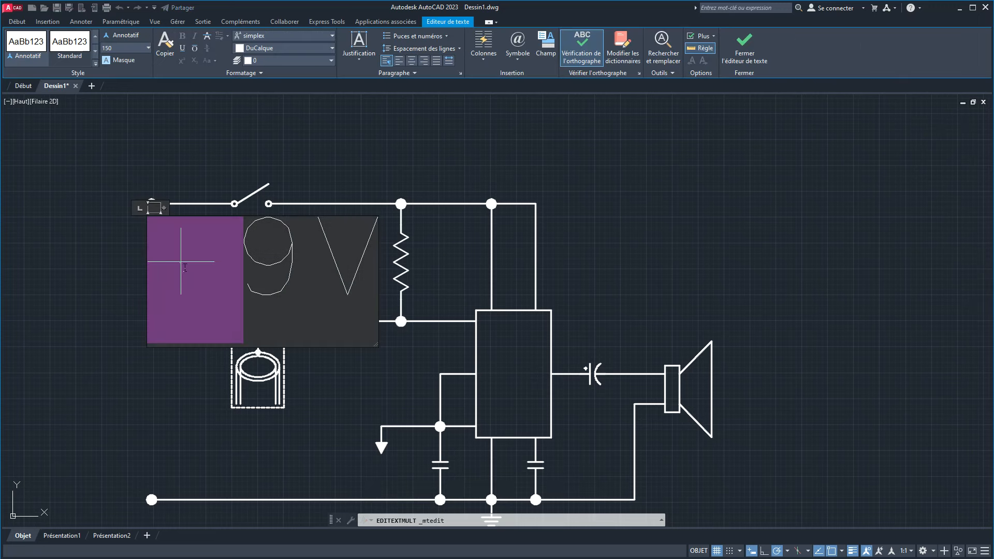
triple_click(179, 262)
click(85, 46)
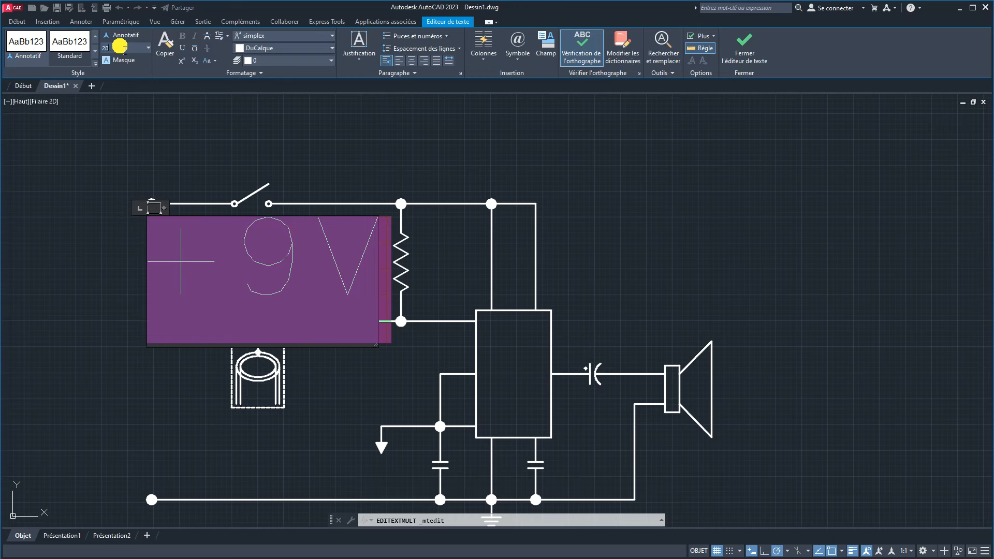
key(Return)
click(231, 239)
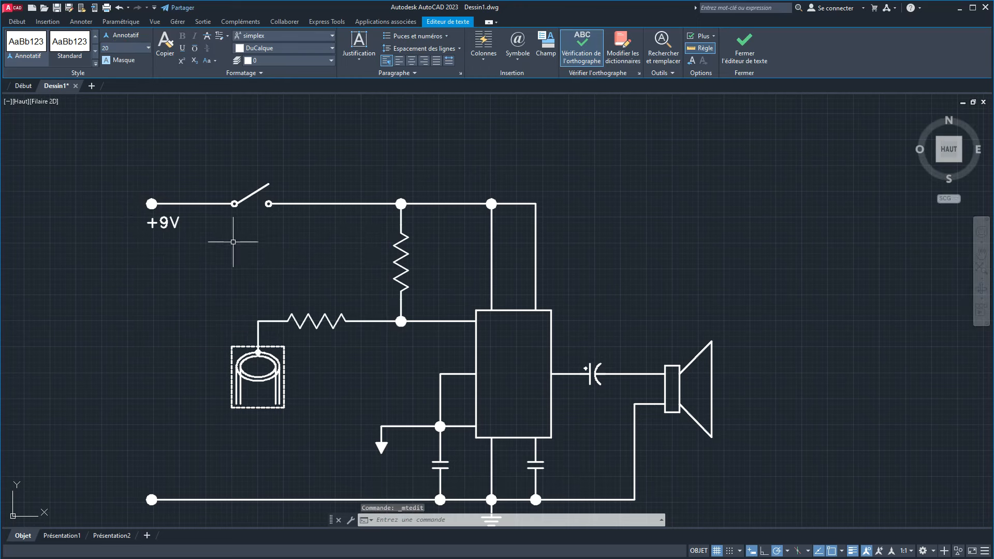
Step: Shift the +9V text slightly left beneath the supply terminal, and enlarge its text frame's width and height around the characters
scroll(166, 232, up, 4)
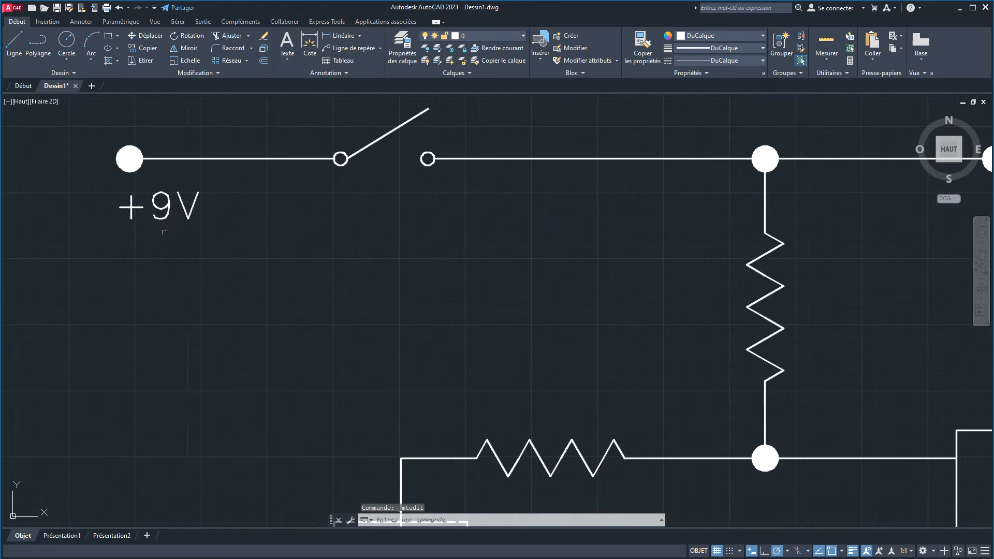
click(165, 212)
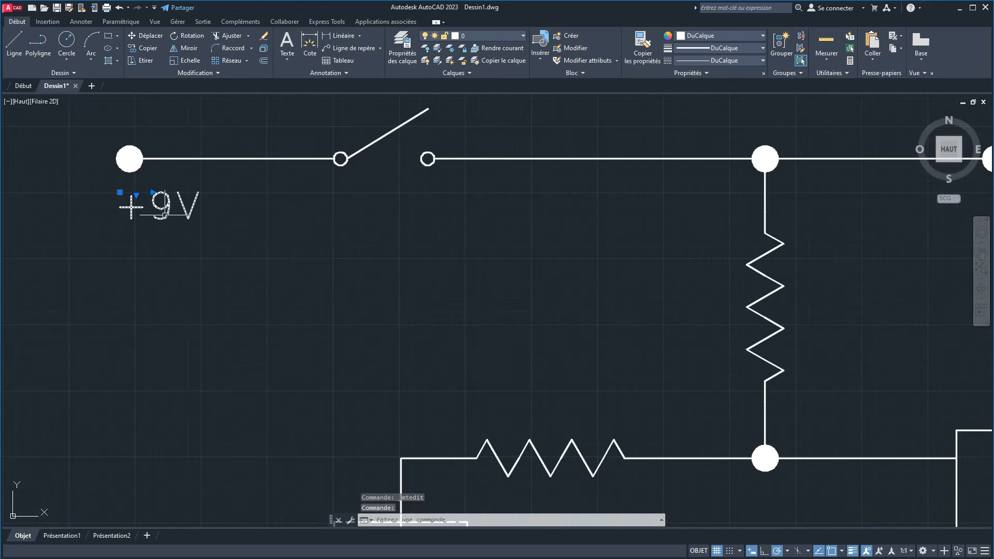
click(120, 191)
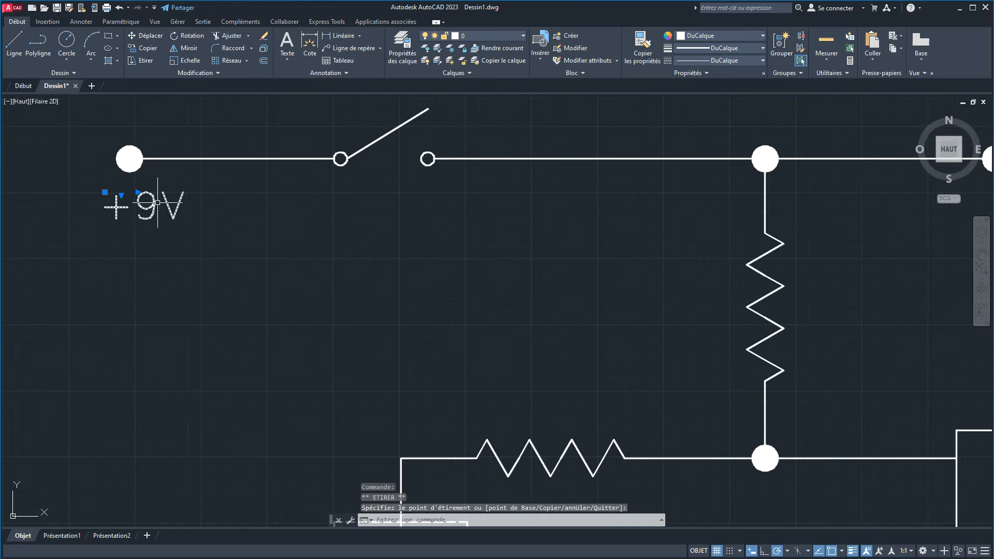
click(137, 192)
click(105, 192)
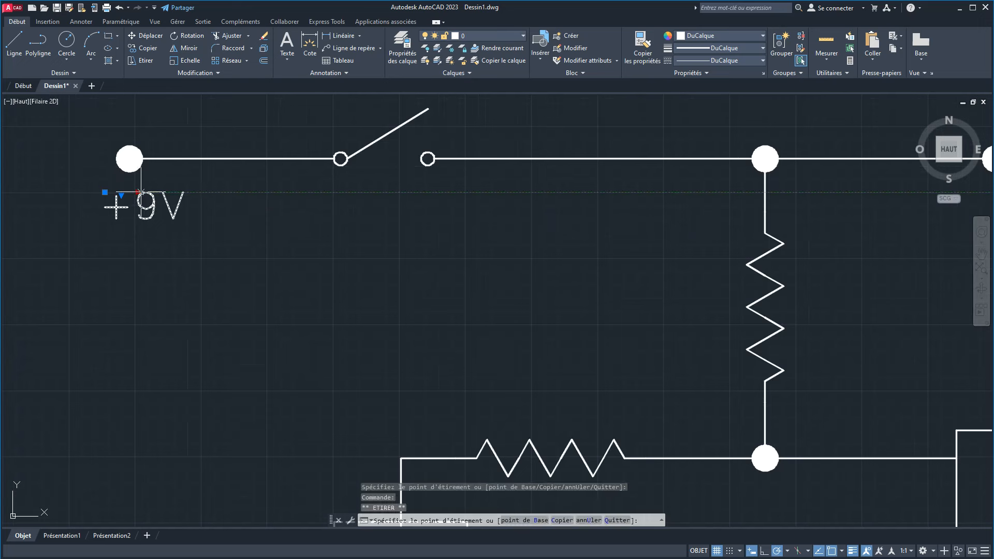
click(214, 193)
click(160, 195)
click(159, 235)
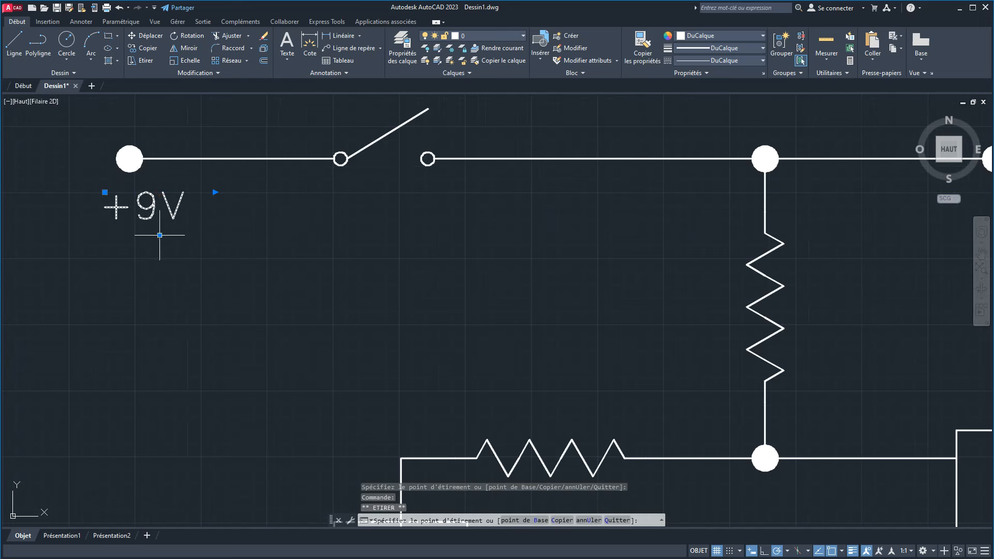
click(150, 204)
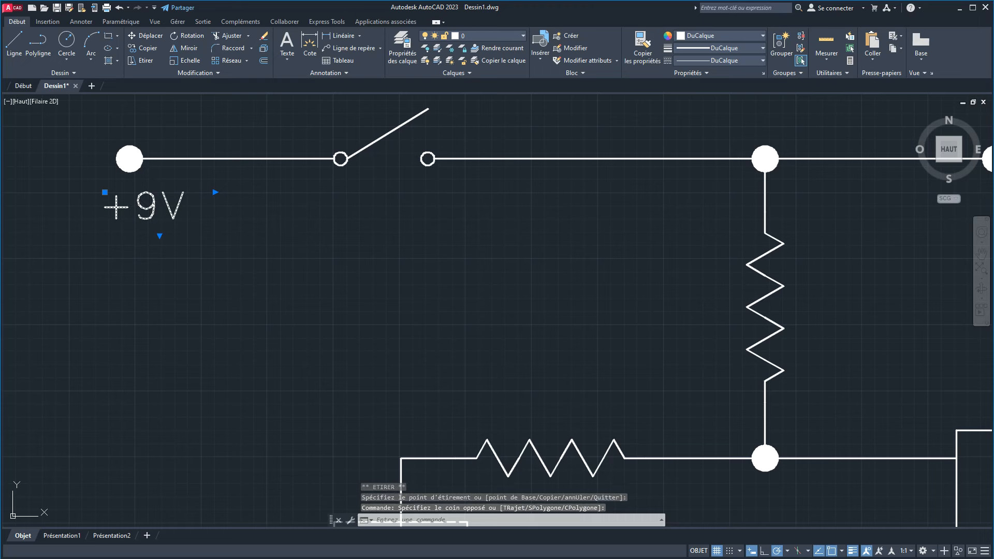
Step: Set the +9V text's height to 15
double_click(149, 204)
drag(189, 209, 87, 202)
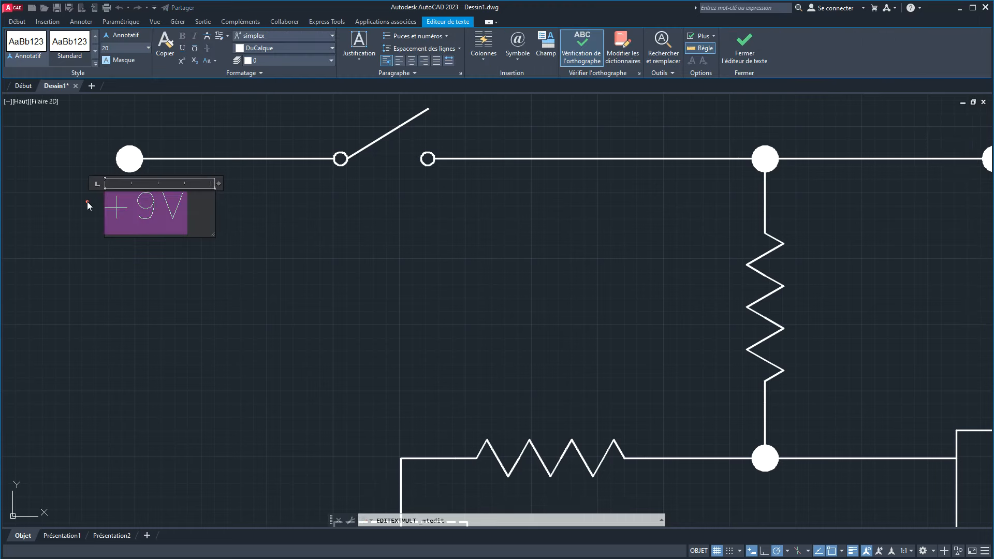
click(114, 48)
text(15)
key(Return)
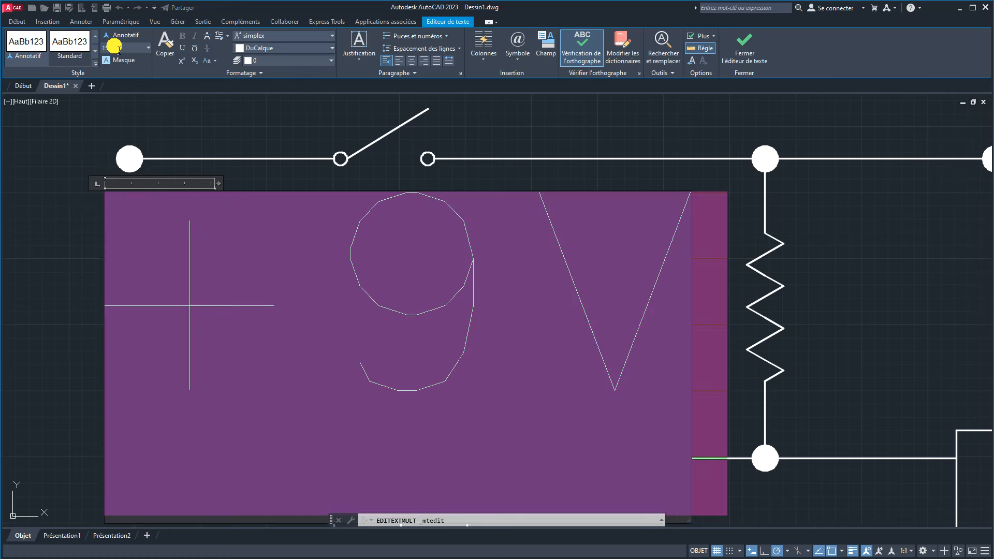
click(123, 48)
key(Return)
click(284, 278)
Step: Reopen the +9V text and shrink its frame to fit closely around the characters
click(148, 200)
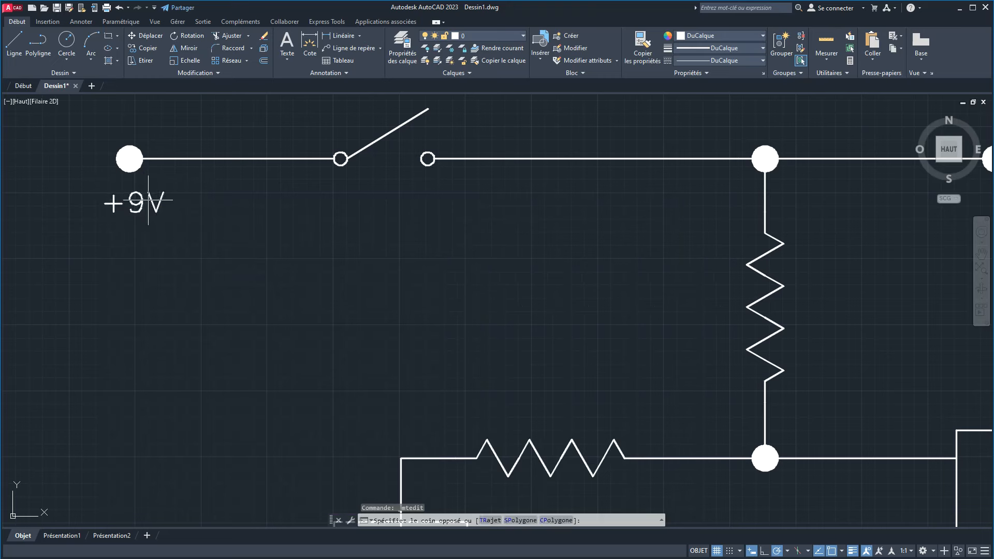
click(152, 213)
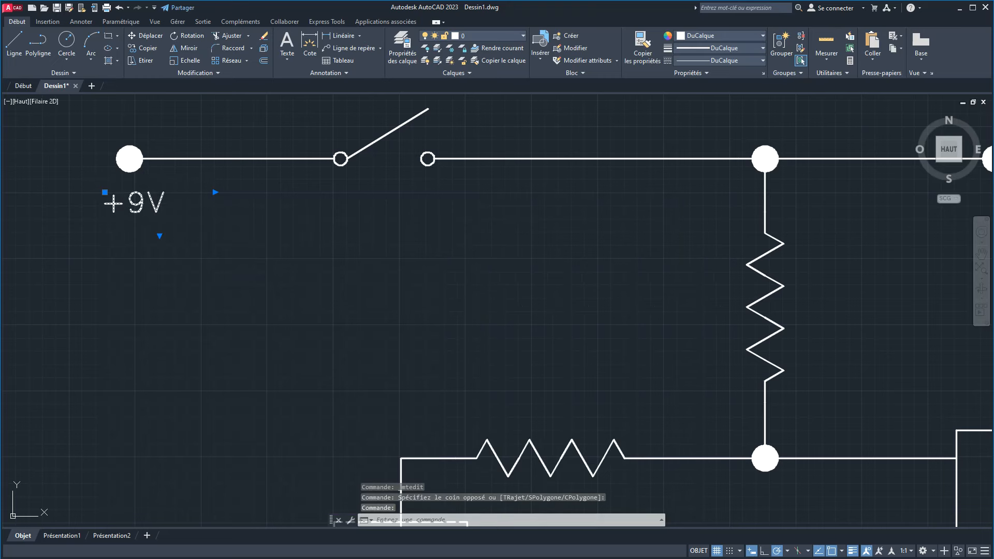
double_click(135, 203)
drag(181, 224, 154, 226)
click(238, 246)
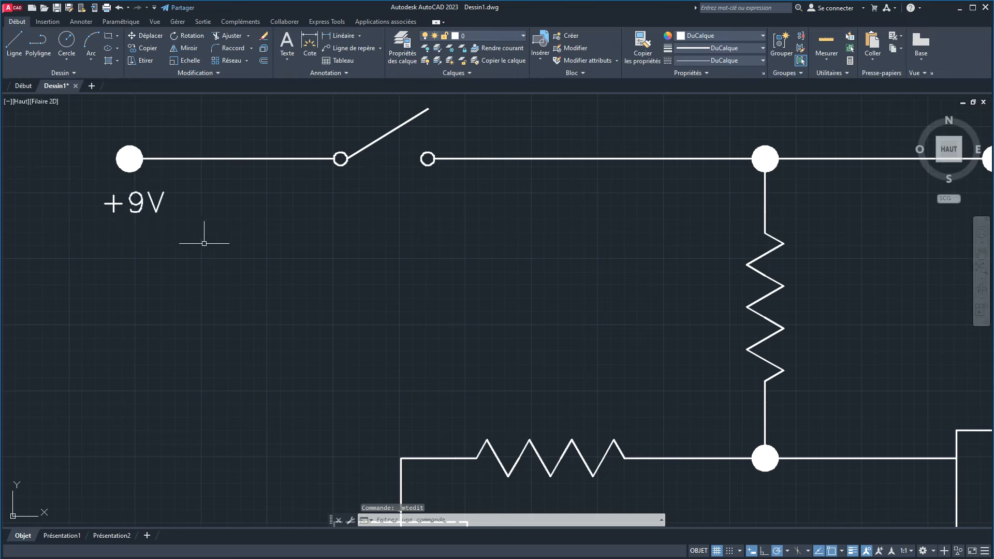
Step: Move the +9V text slightly upward, closer to the supply terminal
scroll(212, 246, down, 2)
middle_drag(200, 222, 204, 200)
scroll(151, 174, up, 2)
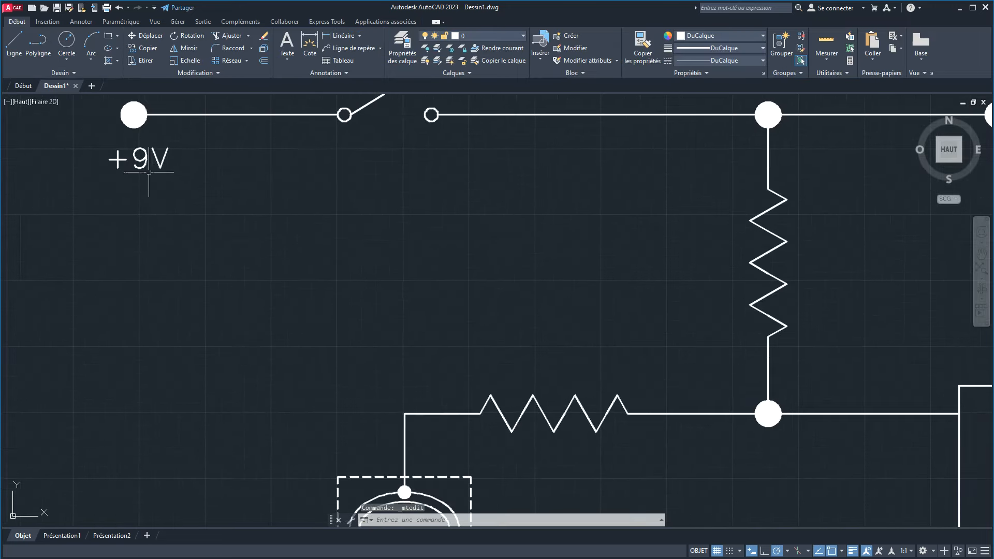
click(118, 154)
click(110, 148)
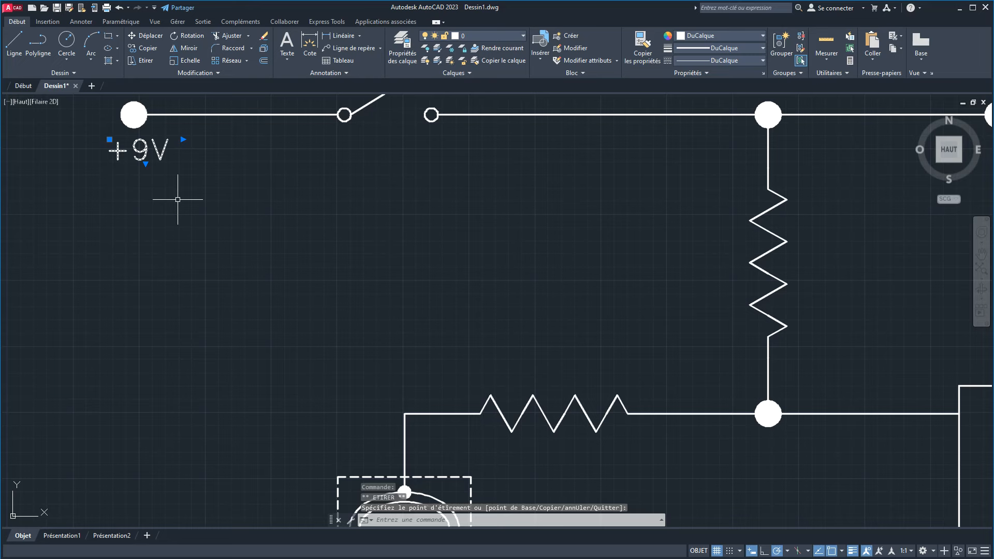
key(Escape)
Step: Check the component labels in the reference image and copy the +9V text below the switch, above the horizontal resistor and beside the vertical resistor
scroll(324, 265, down, 3)
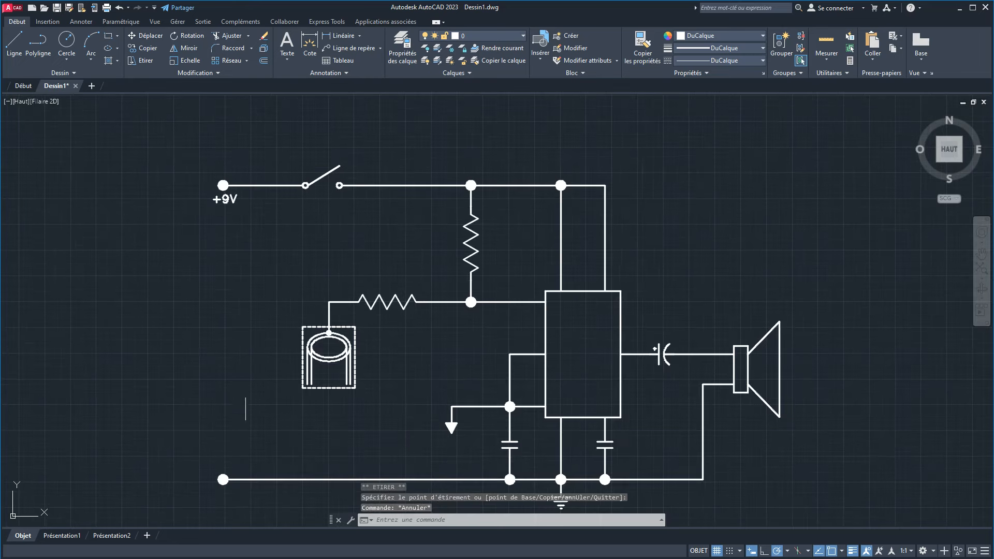
key(alt+Tab)
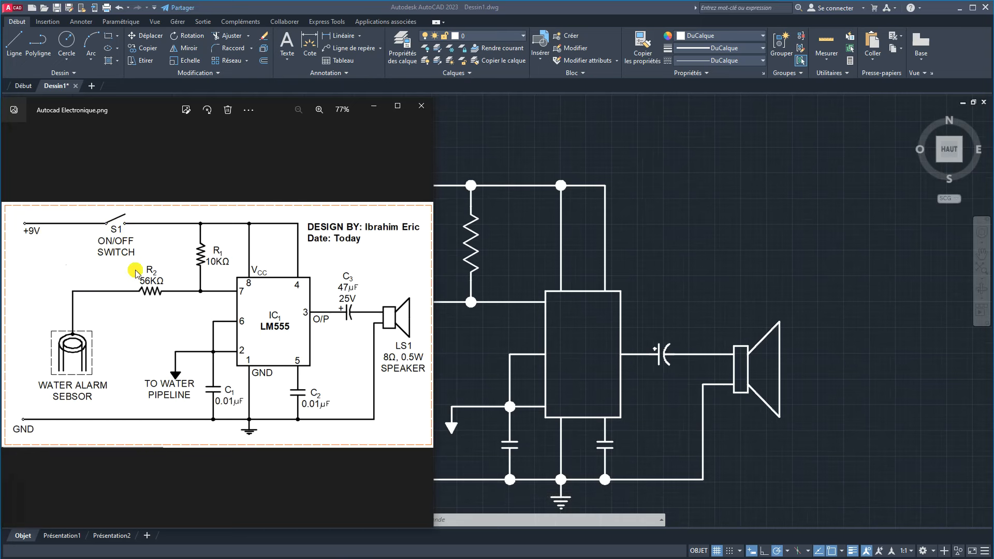
click(644, 235)
scroll(210, 199, up, 2)
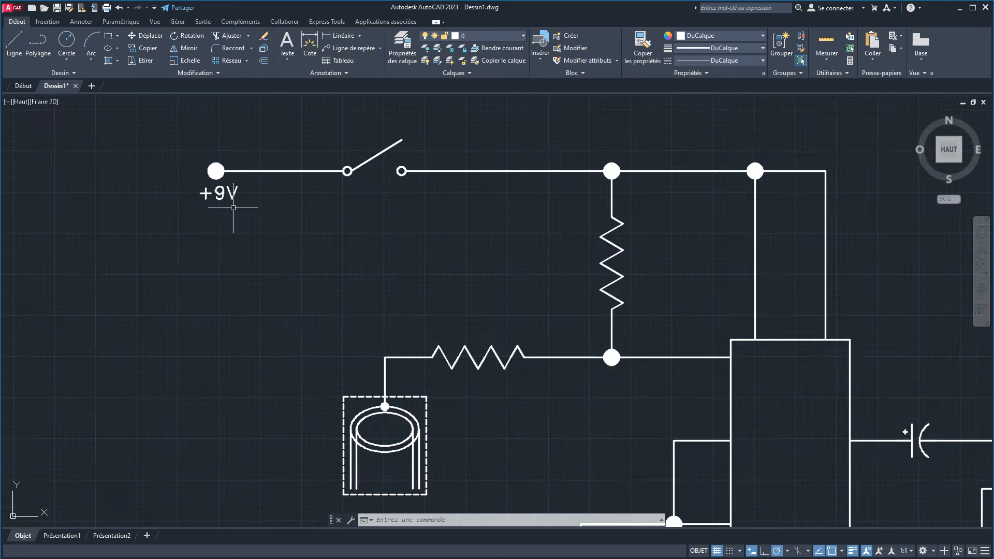
click(219, 193)
click(146, 48)
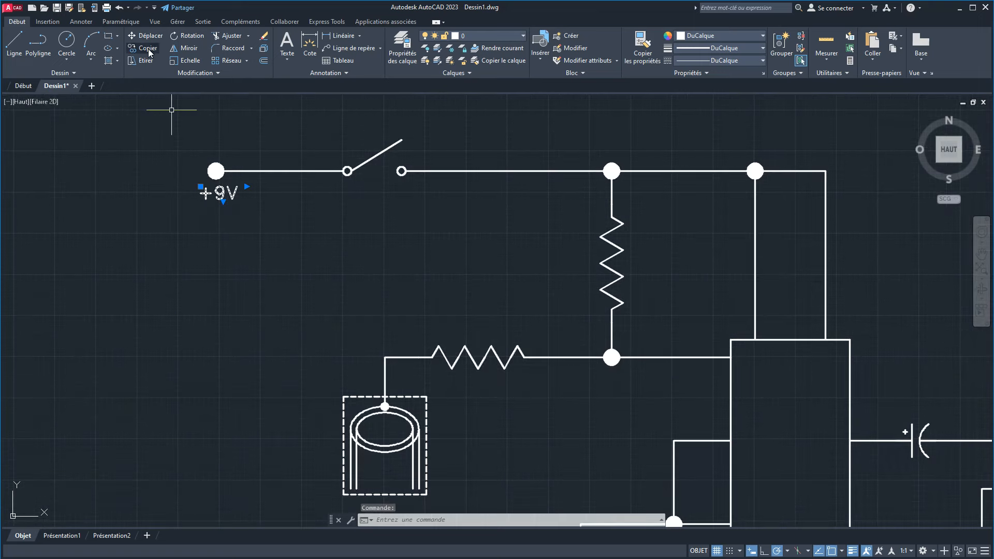
click(222, 218)
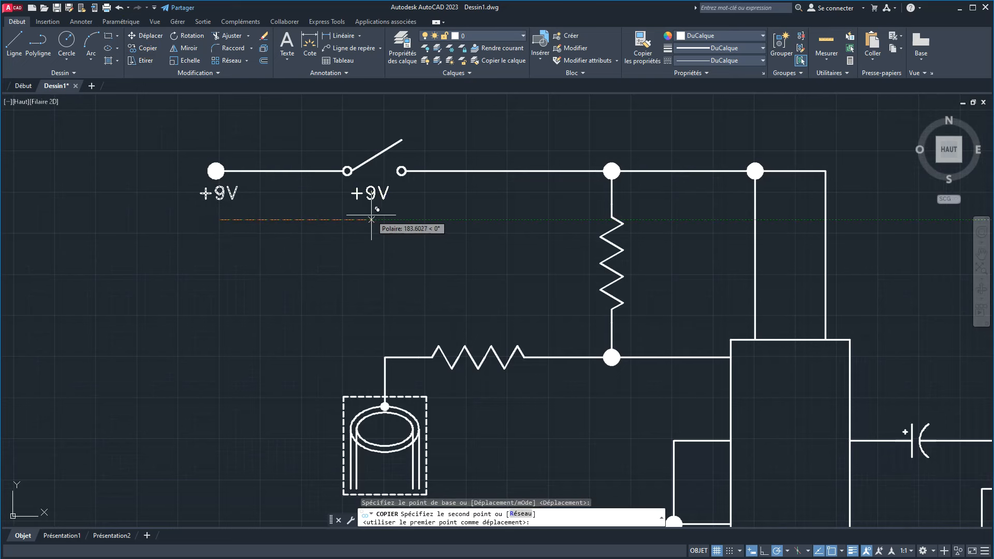
click(372, 220)
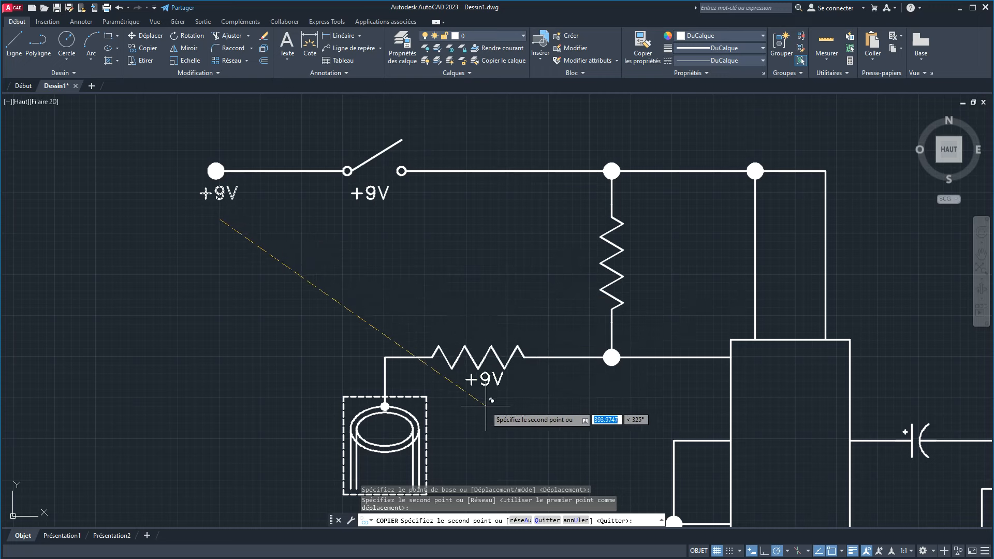
click(464, 345)
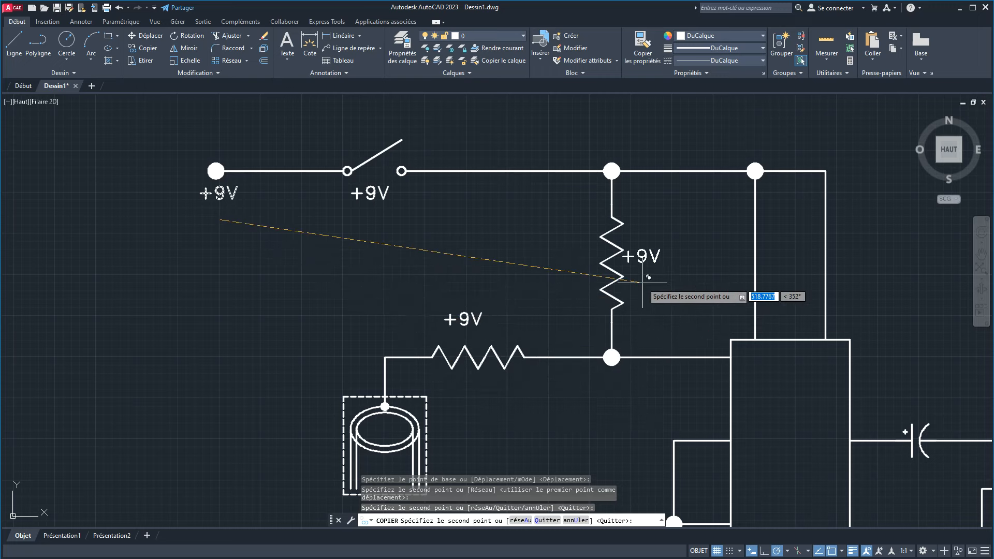
click(644, 288)
Step: Place more copies of the +9V text below the water sensor, beside both lower capacitors, below the output capacitor and below the speaker
scroll(652, 334, down, 3)
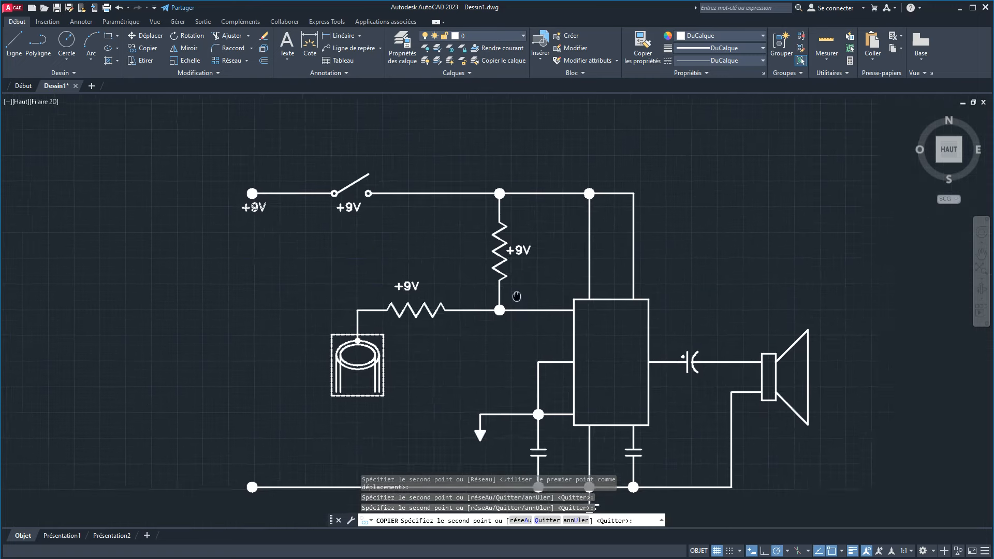
middle_drag(357, 359, 365, 313)
click(236, 323)
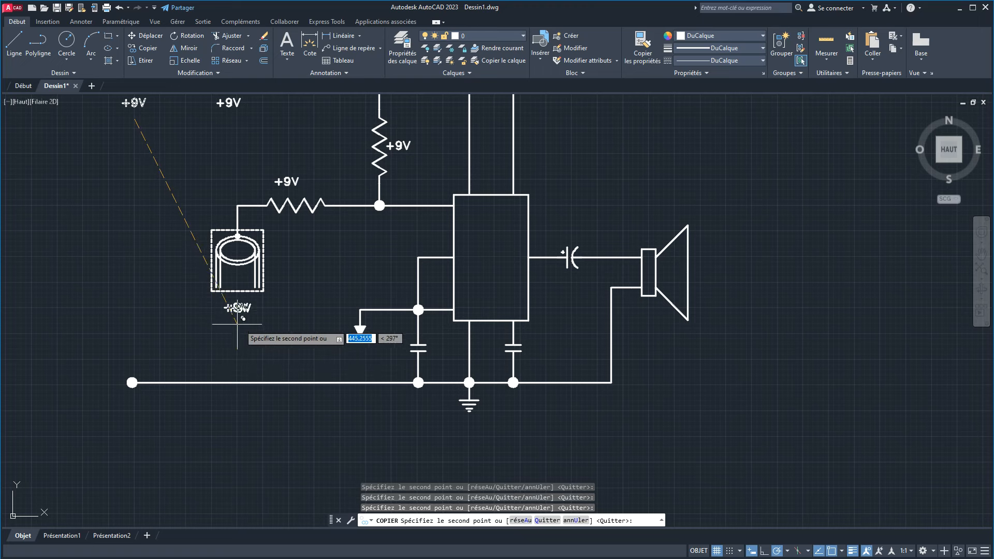
click(395, 363)
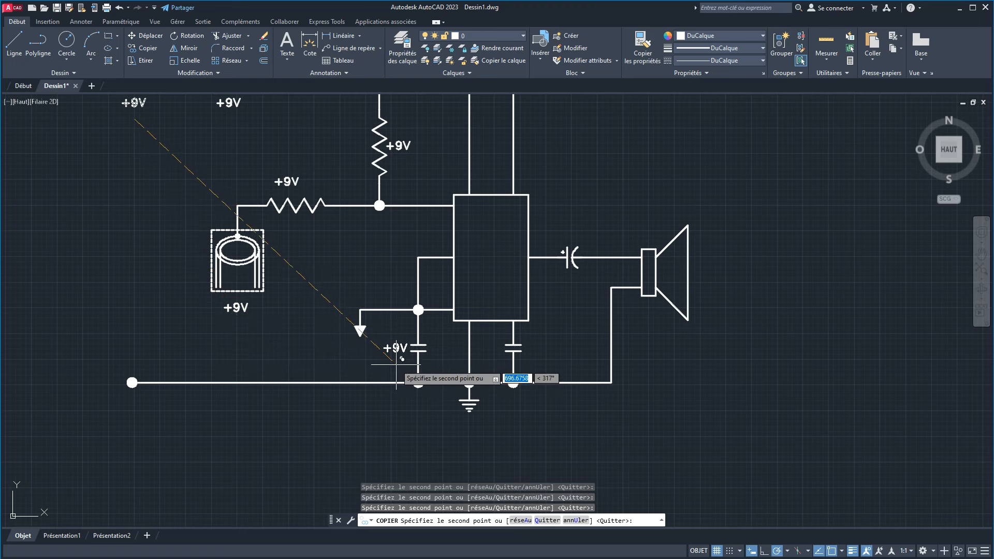
click(536, 363)
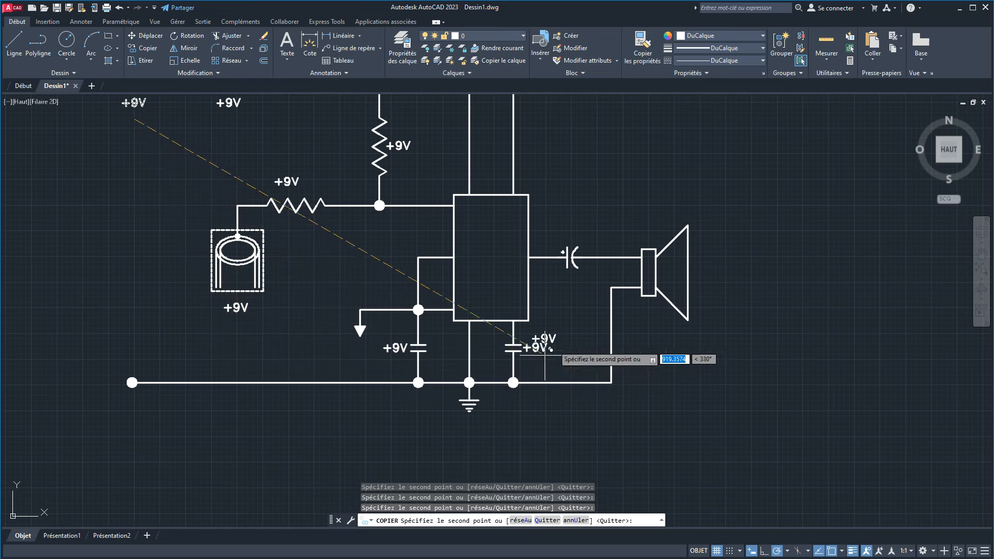
click(569, 295)
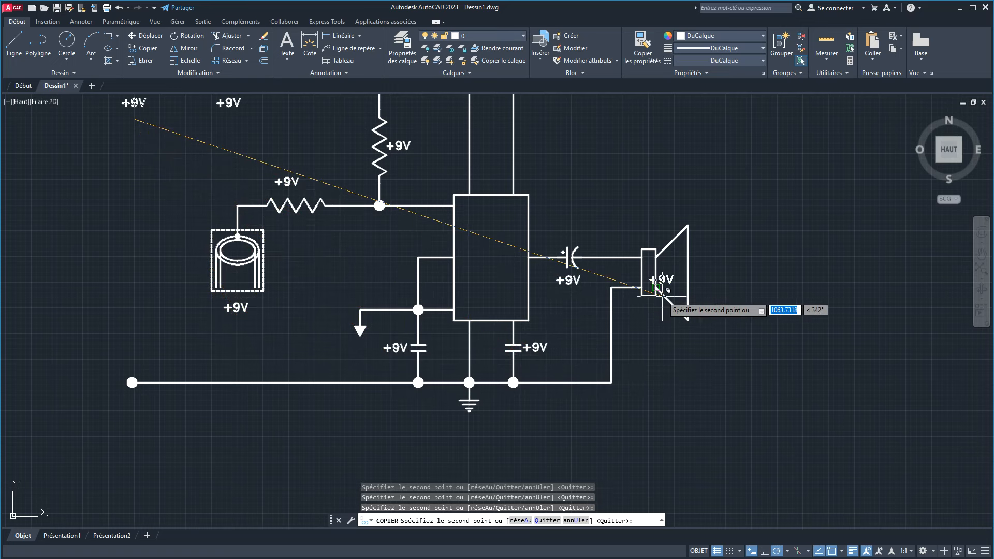
click(666, 347)
Step: Place copies of the +9V text inside the IC rectangle at its two top pins and its upper and middle left pins
scroll(479, 228, up, 2)
scroll(479, 228, up, 2)
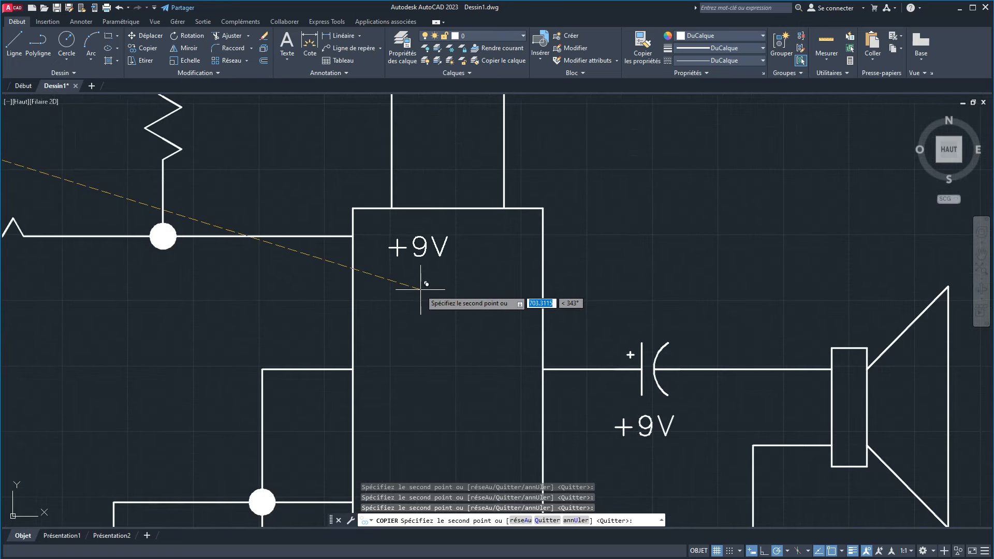
scroll(420, 289, up, 2)
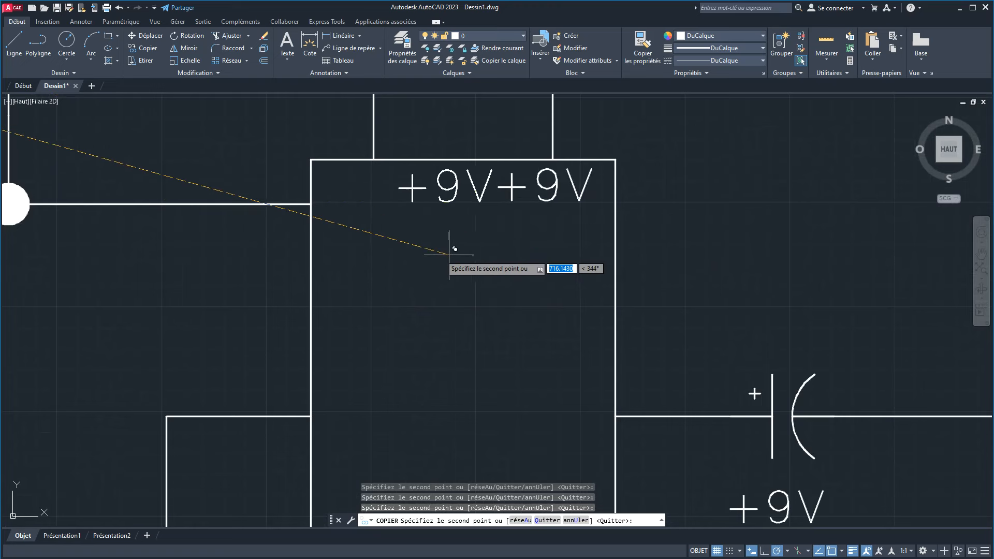
click(361, 298)
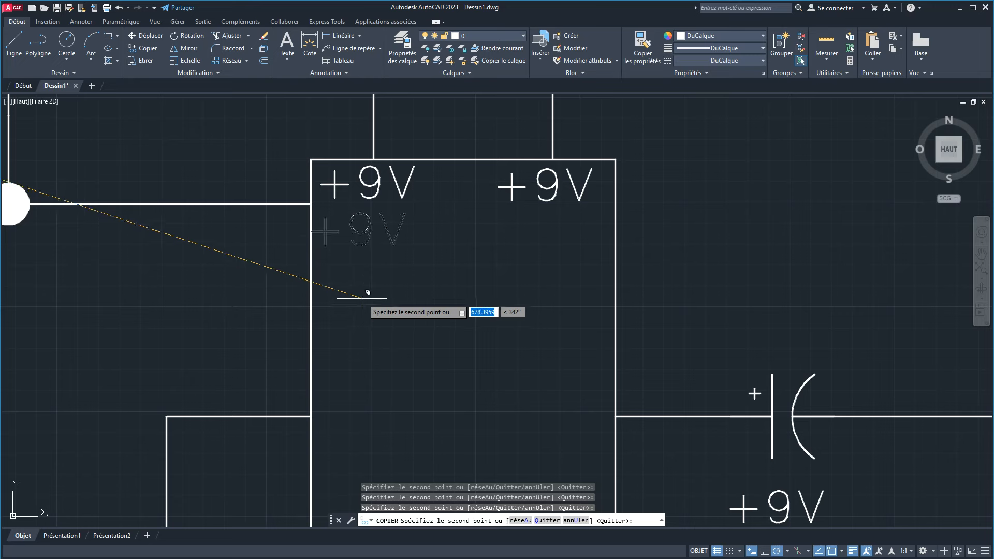
click(359, 481)
Step: Place copies of the +9V text inside the IC rectangle at its lowest left pin and two bottom pins, and end the Copy command
middle_drag(372, 446, 360, 276)
scroll(372, 386, down, 4)
middle_drag(365, 448, 373, 389)
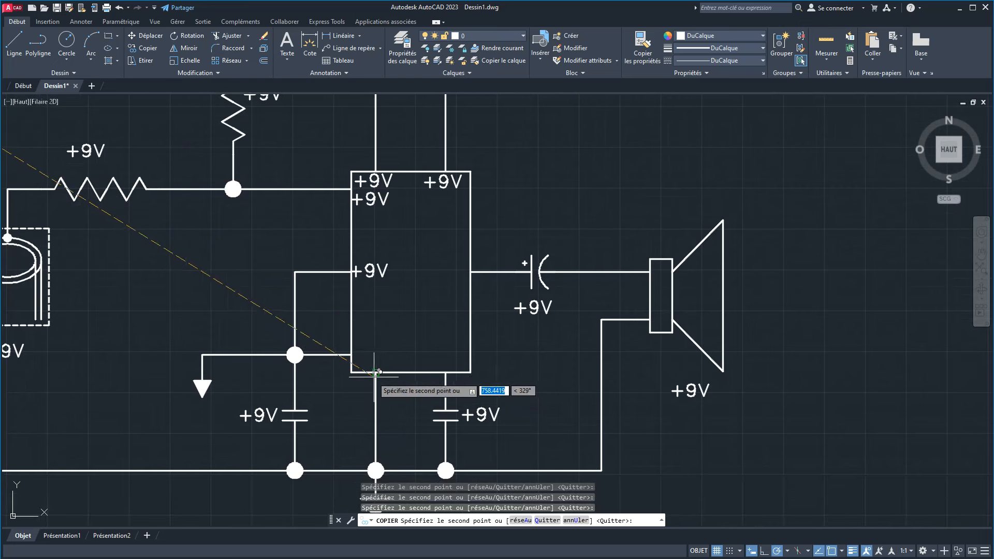
click(373, 362)
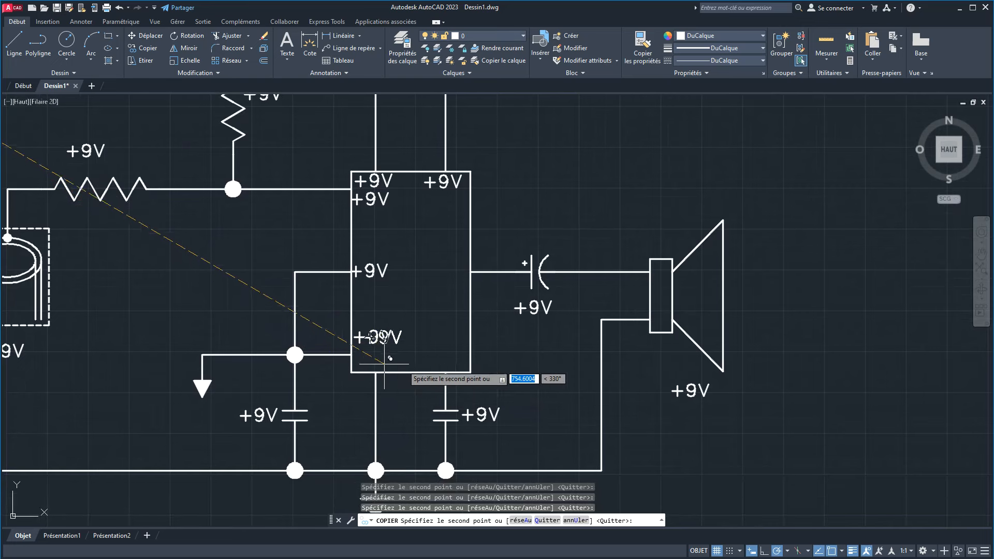
click(445, 392)
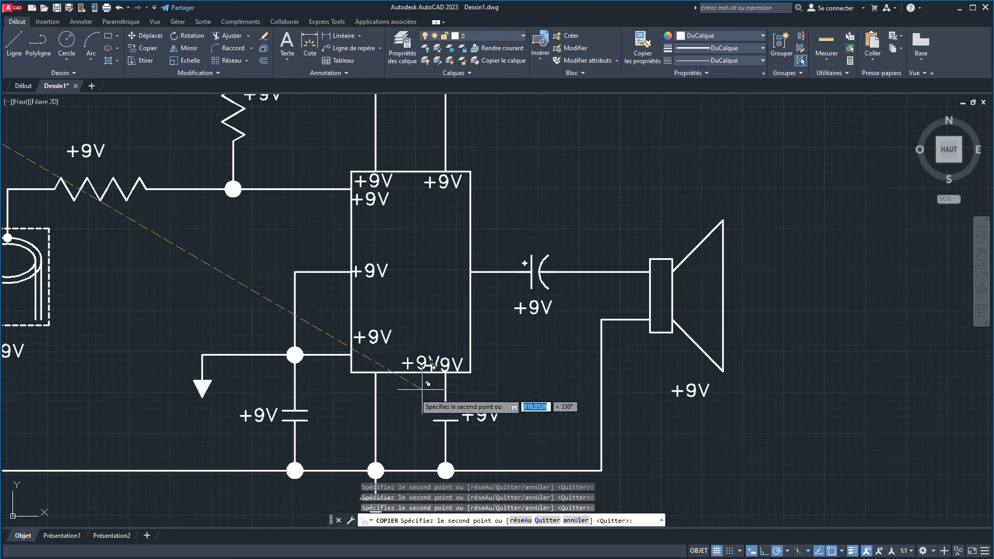
click(395, 384)
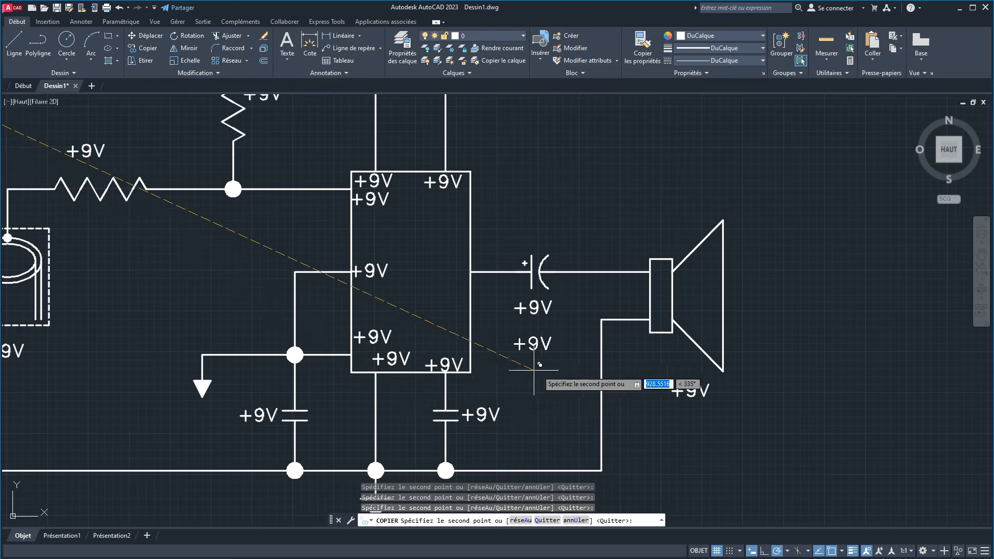
scroll(541, 382, down, 2)
scroll(541, 382, down, 2)
scroll(401, 342, up, 2)
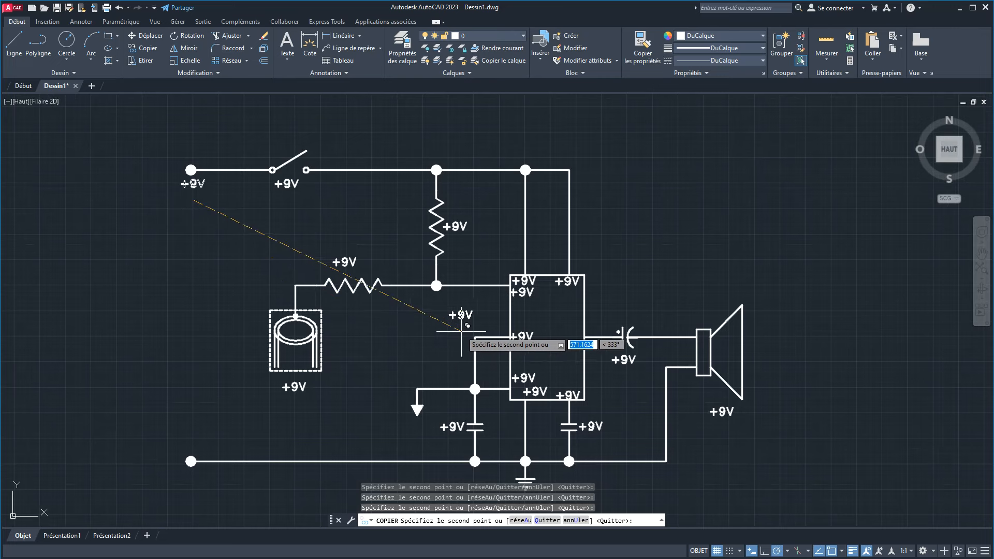
right_click(631, 233)
click(662, 247)
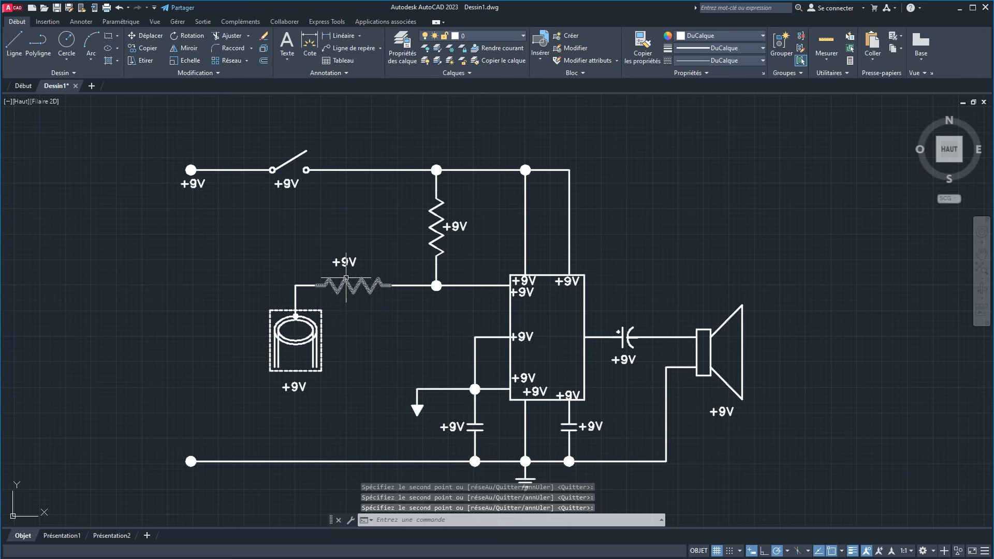
scroll(352, 262, up, 3)
scroll(349, 264, down, 3)
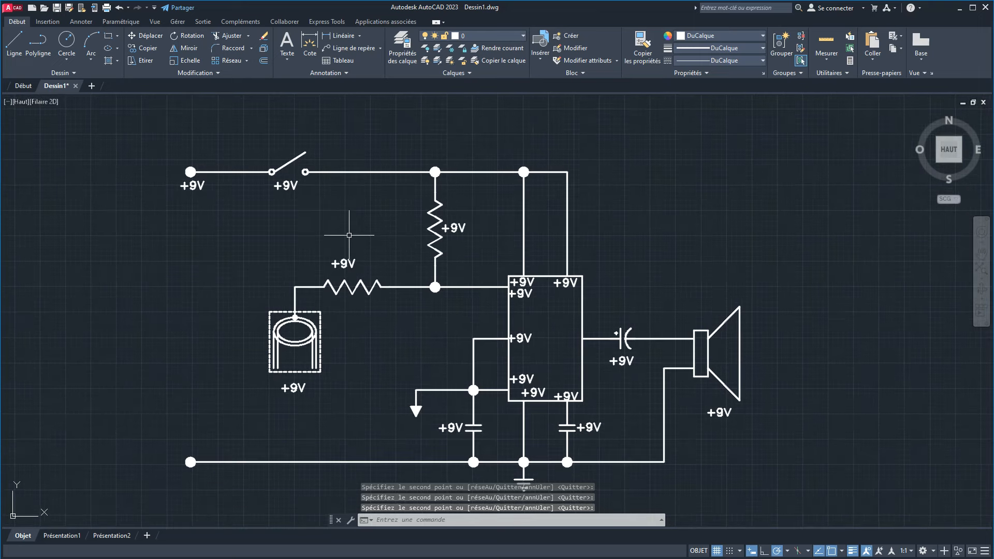
Step: Replace the +9V text below the switch with ON/OFF and Switch on two lines, enlarging its text frame to fit
click(291, 185)
double_click(290, 185)
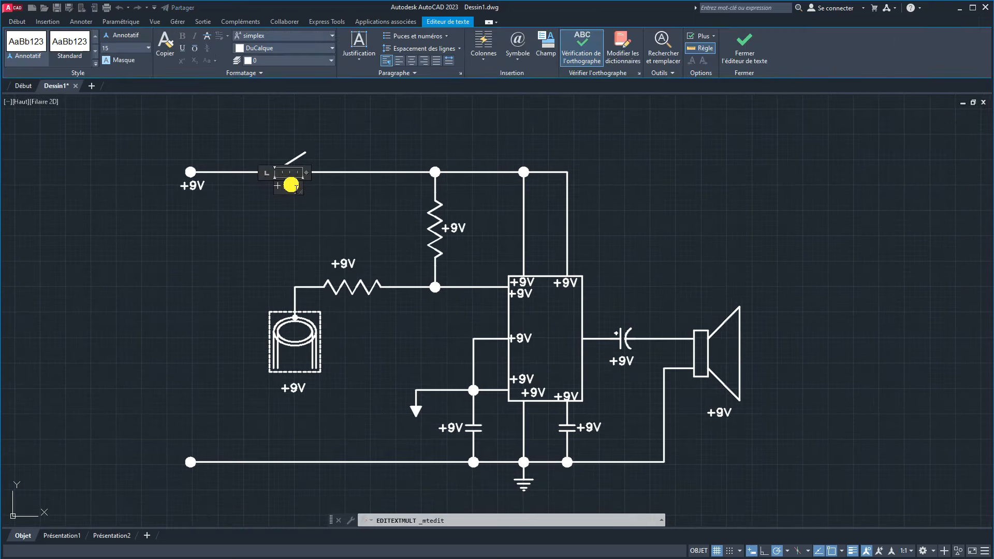
drag(300, 192, 392, 207)
drag(313, 187, 258, 192)
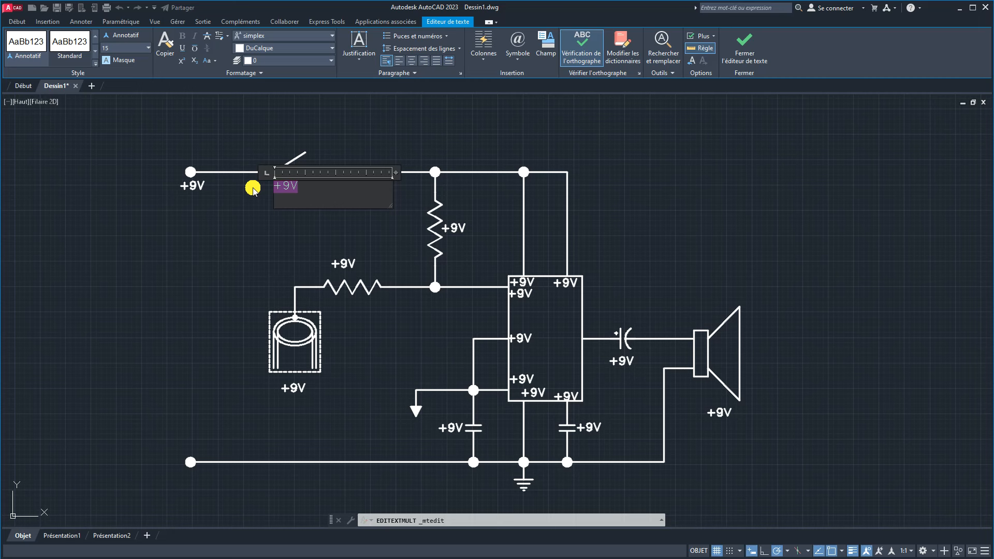
text(ON/OFF)
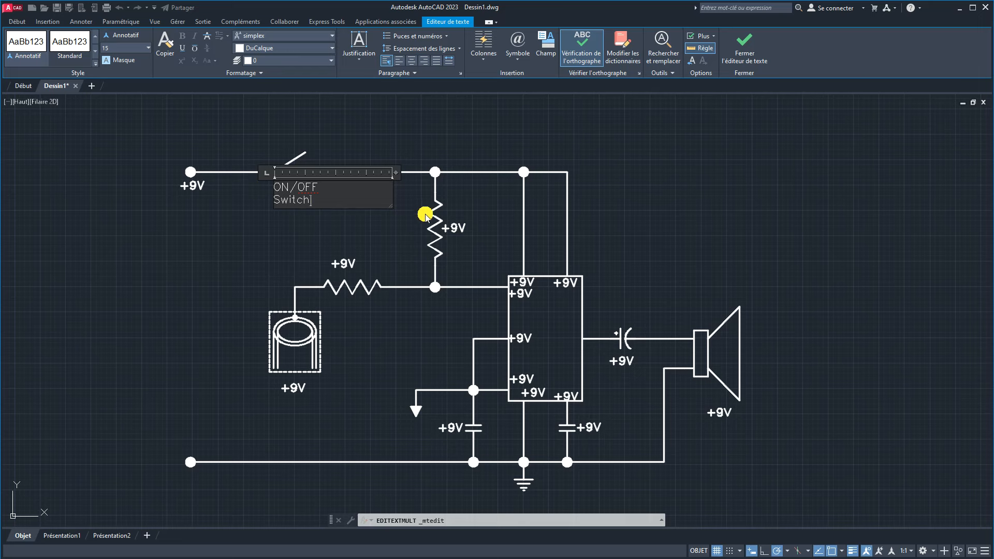
click(394, 210)
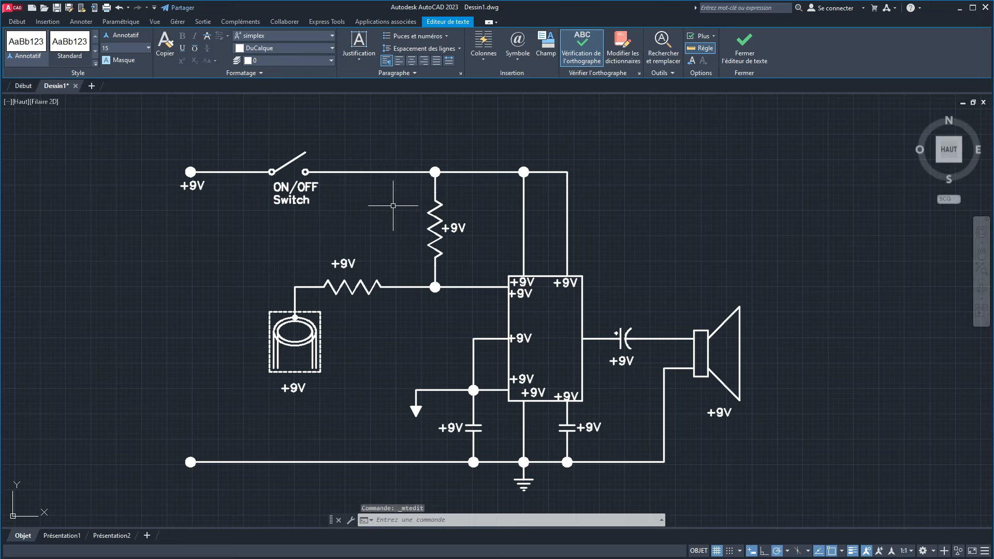
Step: Shift the ON/OFF Switch label so it sits below the switch and narrow its text frame to just wider than the text
click(300, 195)
scroll(299, 193, up, 6)
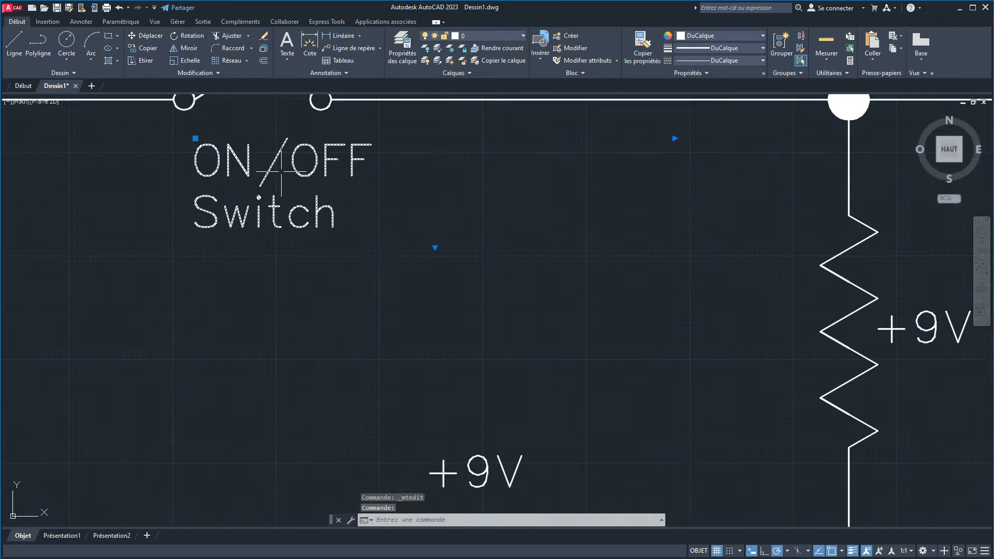
click(195, 139)
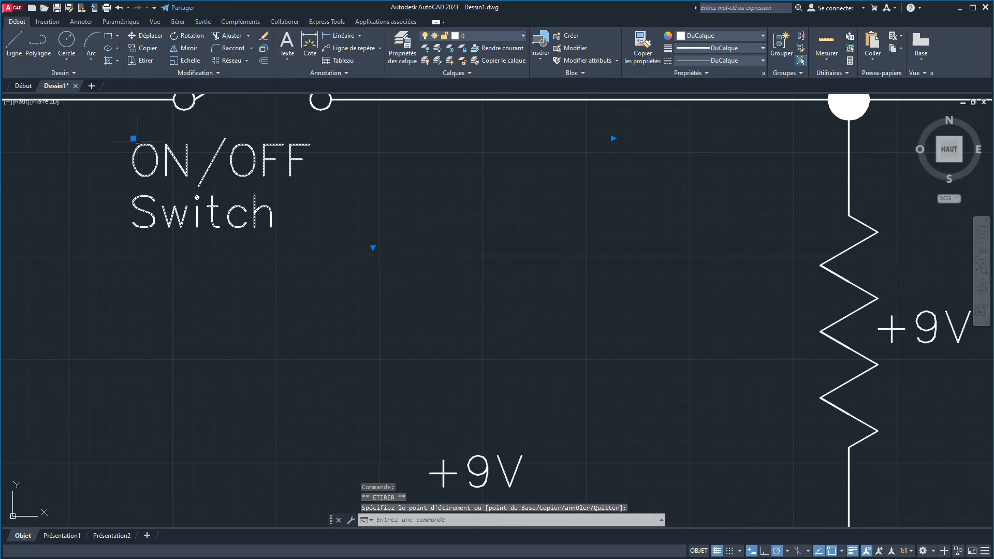
click(613, 139)
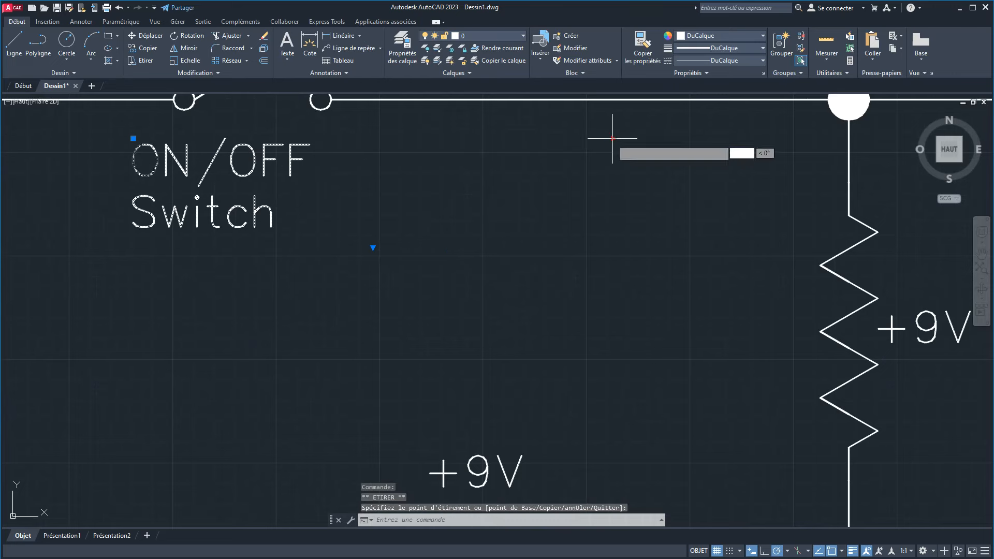
click(366, 139)
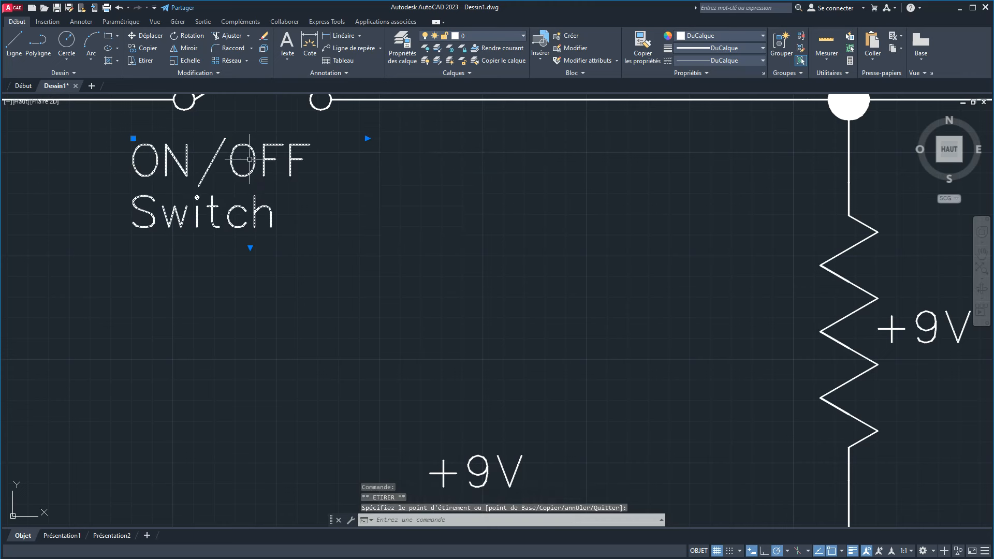
Step: Centre both lines of the ON/OFF Switch label within its text frame
double_click(262, 175)
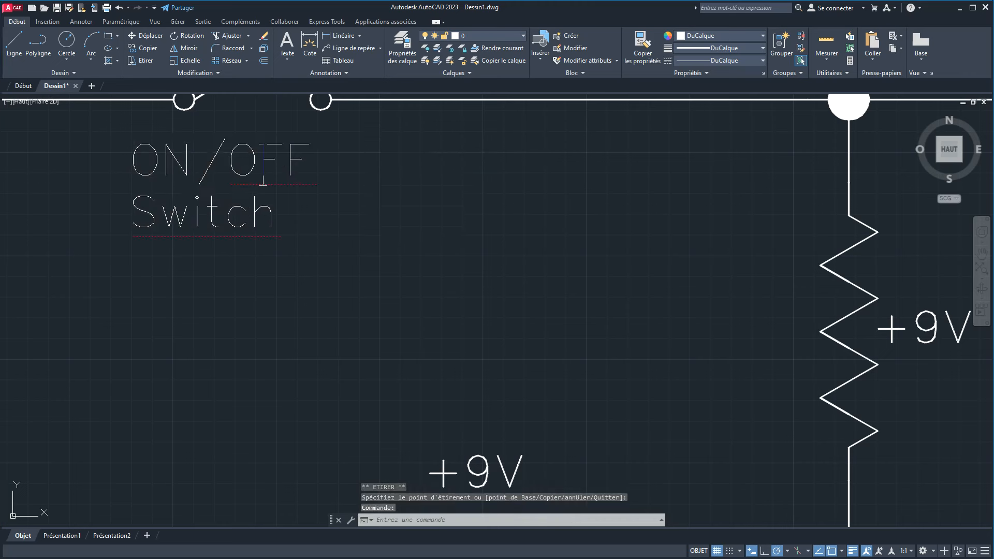
triple_click(256, 162)
double_click(256, 163)
drag(288, 208, 122, 146)
click(403, 64)
click(409, 65)
click(461, 234)
Step: Replace the +9V text beside the vertical resistor with R1 and 10KΩ on two lines, enlarging the frame and inserting the ohm symbol
scroll(431, 236, down, 6)
middle_drag(425, 244, 303, 194)
scroll(436, 208, up, 2)
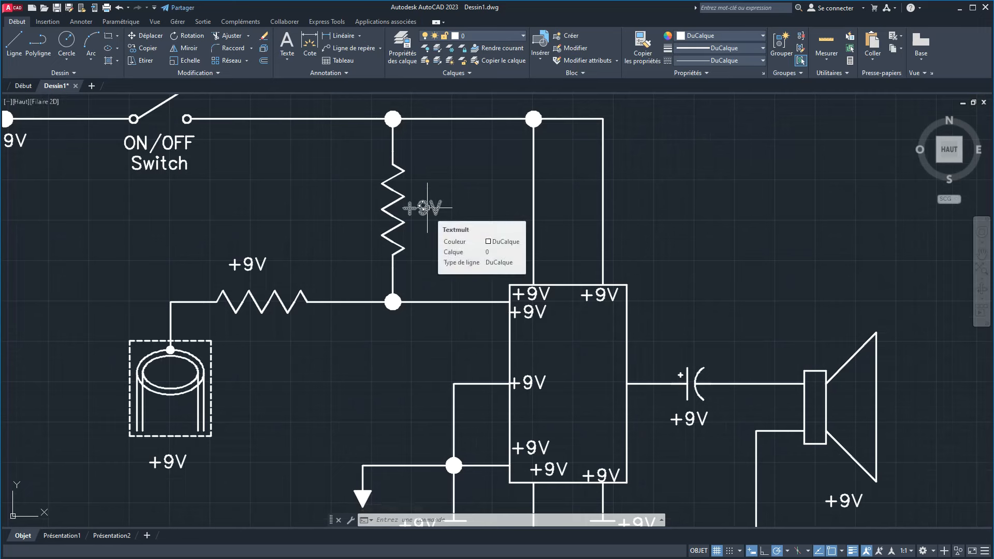
click(427, 207)
double_click(427, 209)
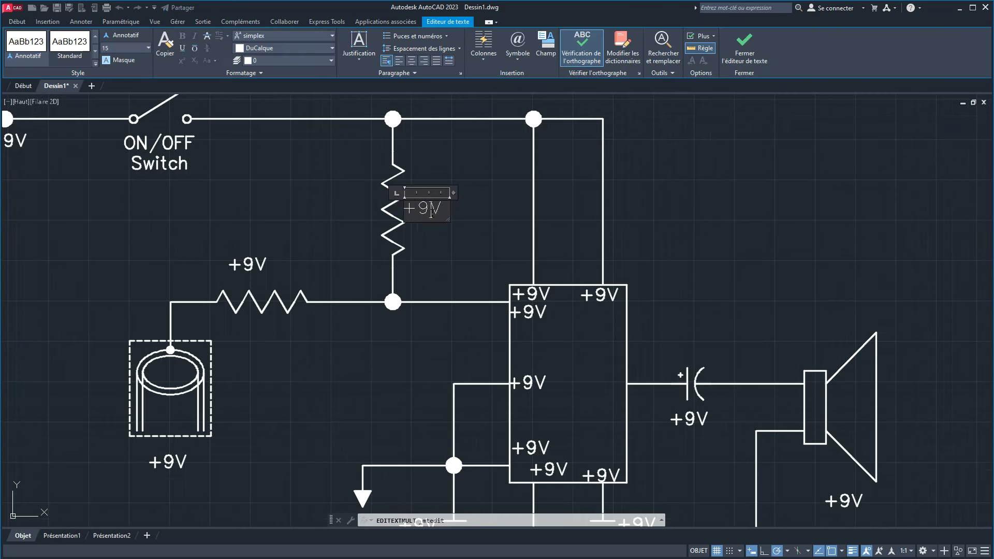
text(R)
text(1)
key(Tab)
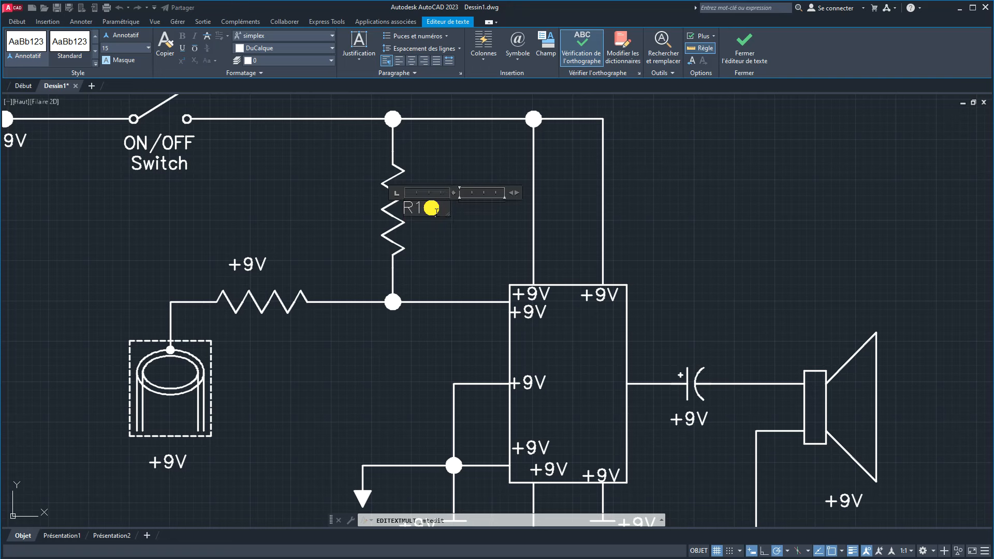
text(10K)
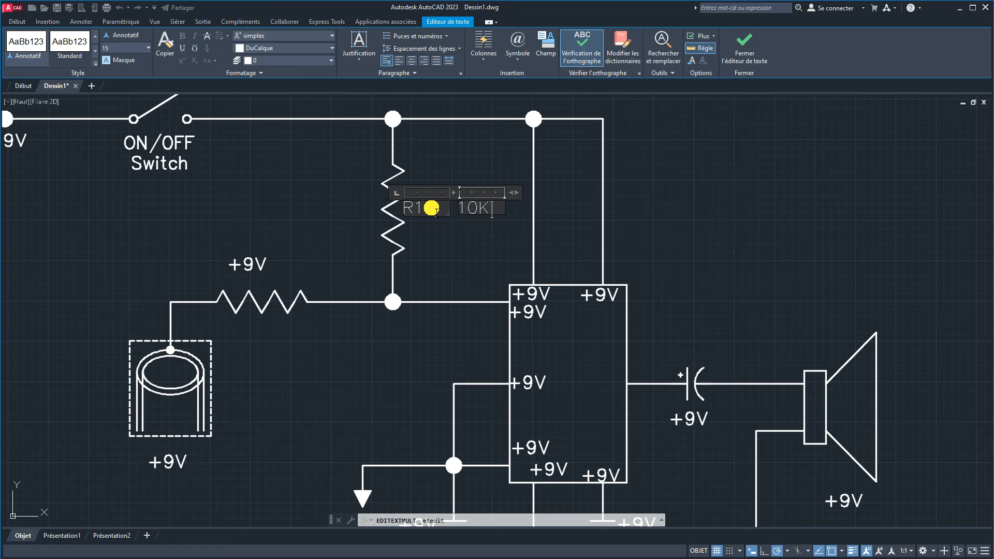
drag(448, 215, 472, 241)
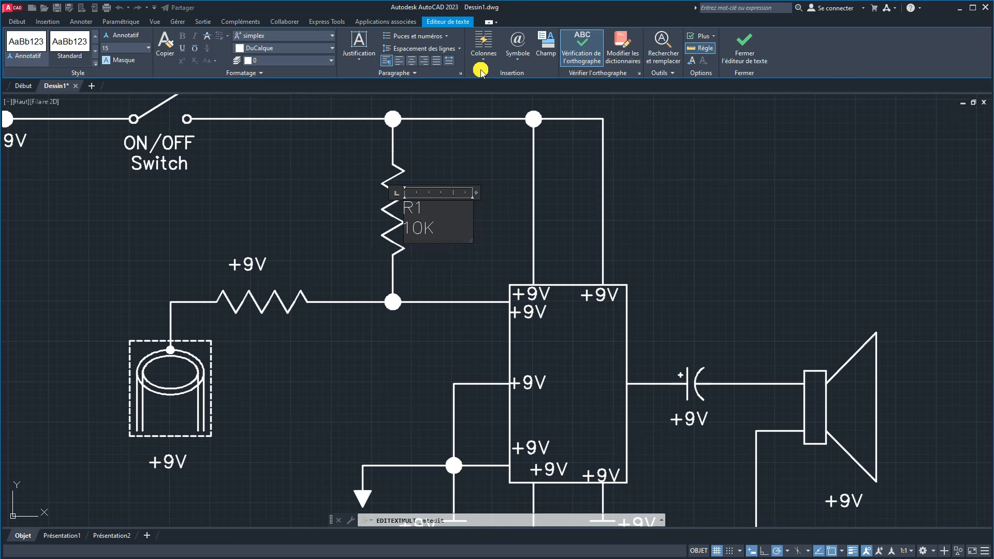
click(519, 63)
Step: Centre the two lines of the R1 10KΩ label and make the 1 a subscript
drag(449, 228, 375, 198)
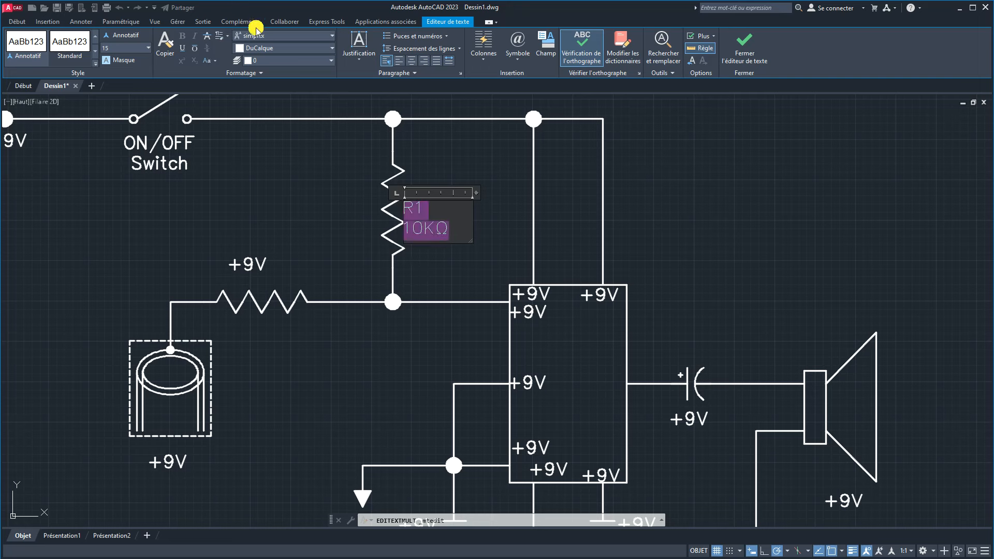
click(412, 61)
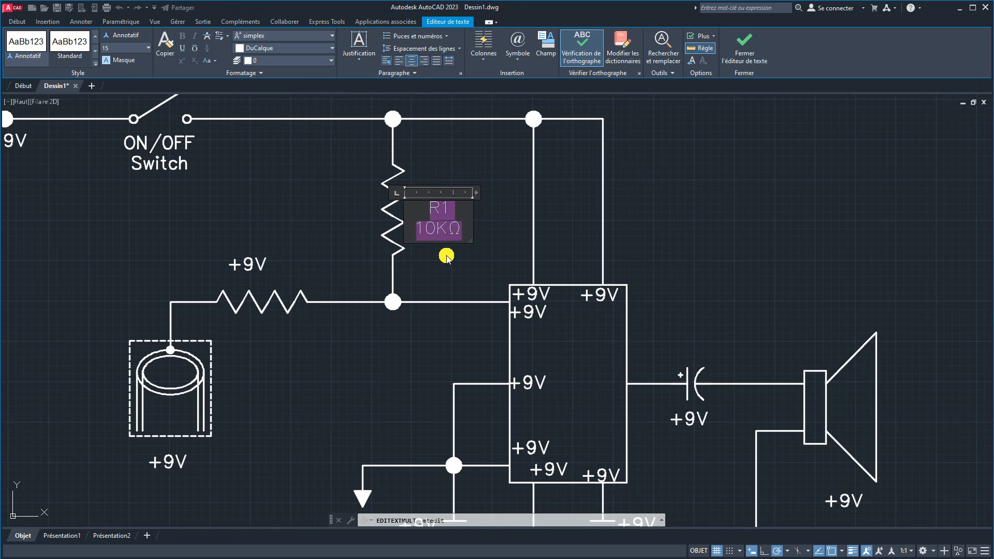
click(454, 210)
drag(454, 211, 445, 210)
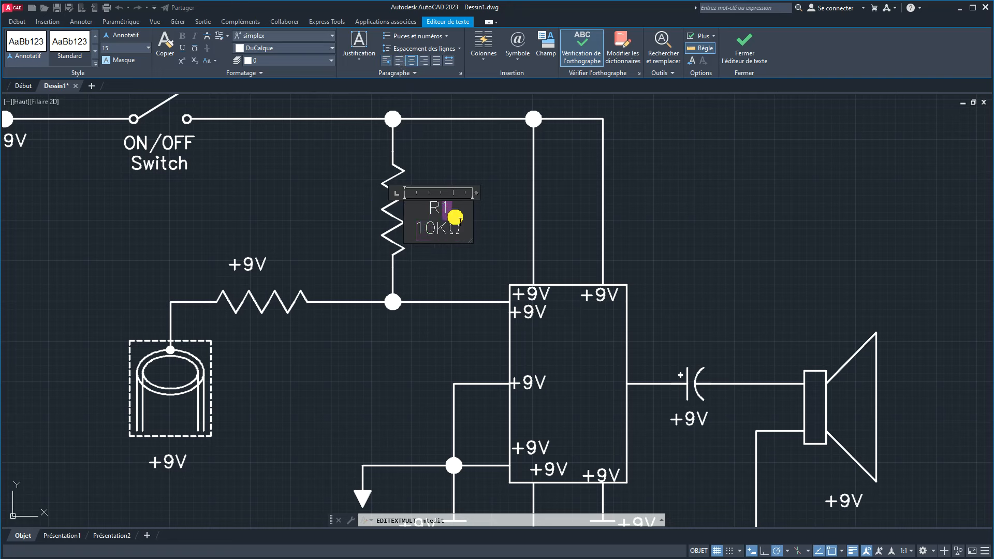
click(194, 61)
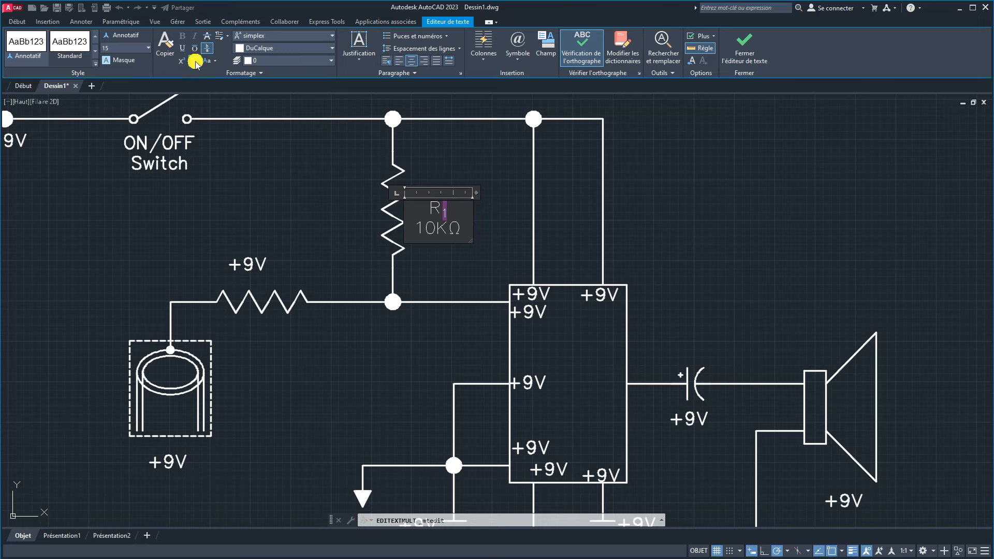
click(439, 269)
Step: Move the R1 10KΩ label slightly up and closer to the vertical resistor
scroll(441, 236, up, 2)
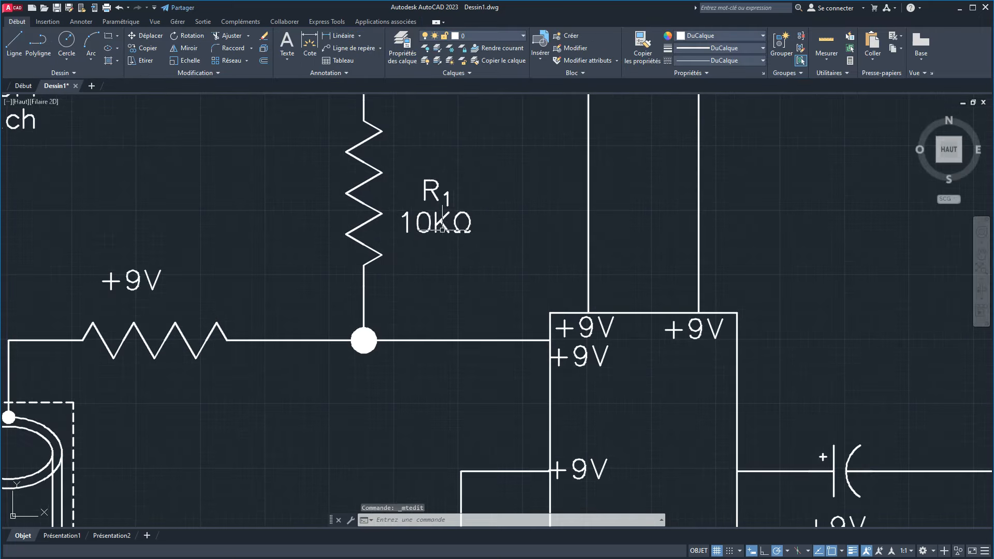
click(401, 186)
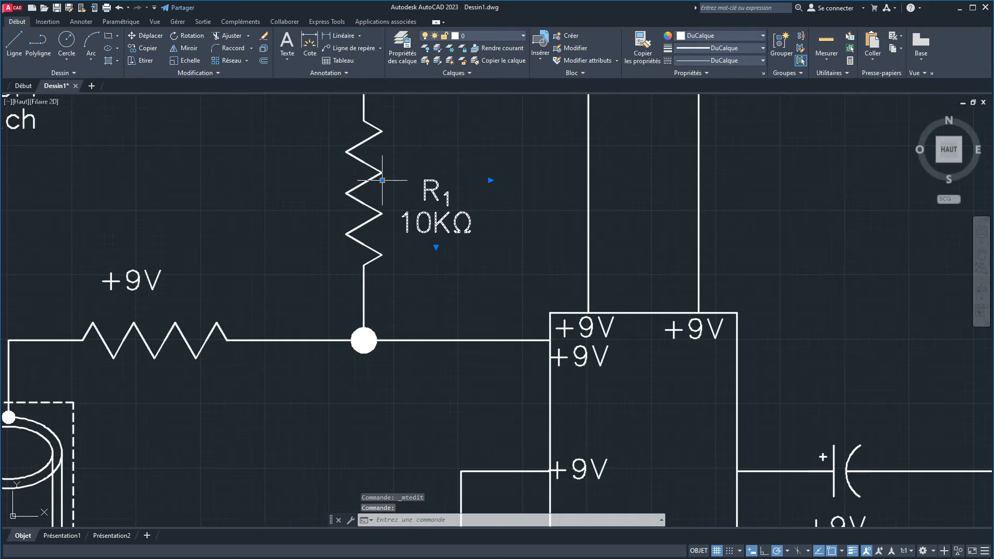
click(382, 180)
click(382, 166)
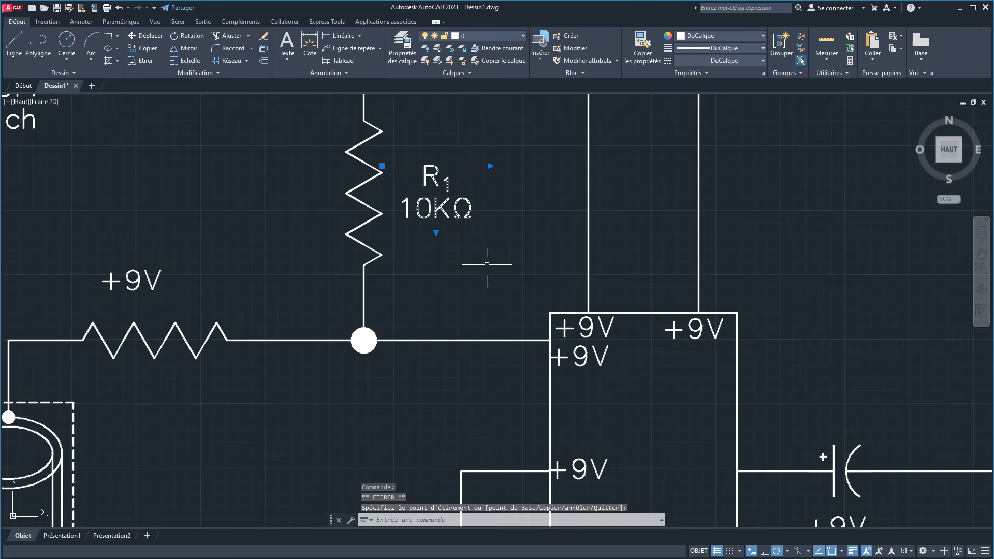
click(382, 166)
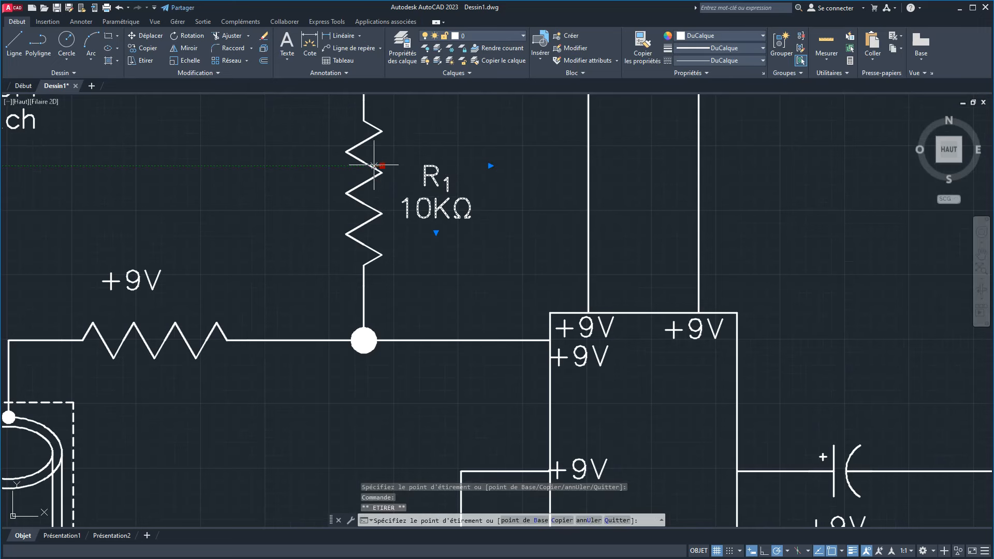
click(370, 166)
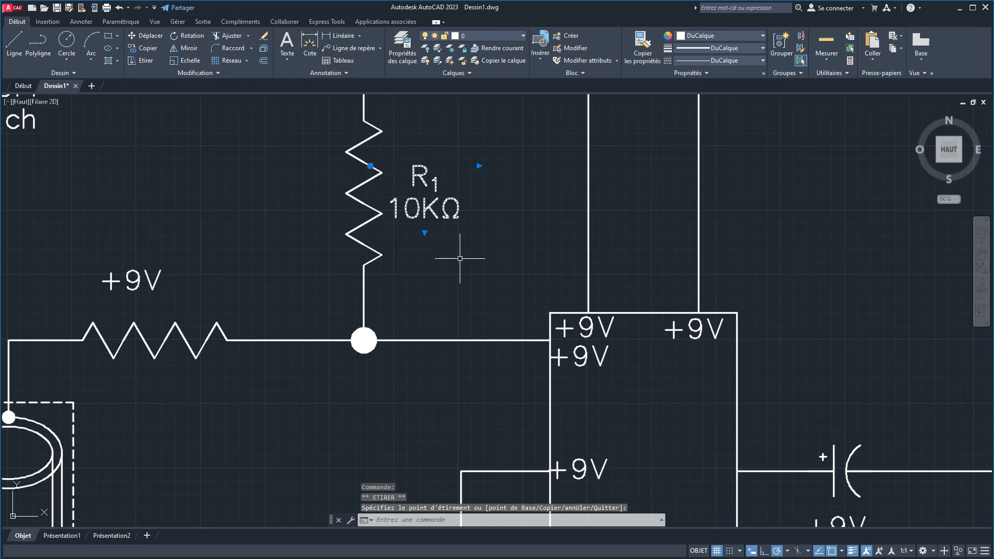
key(Escape)
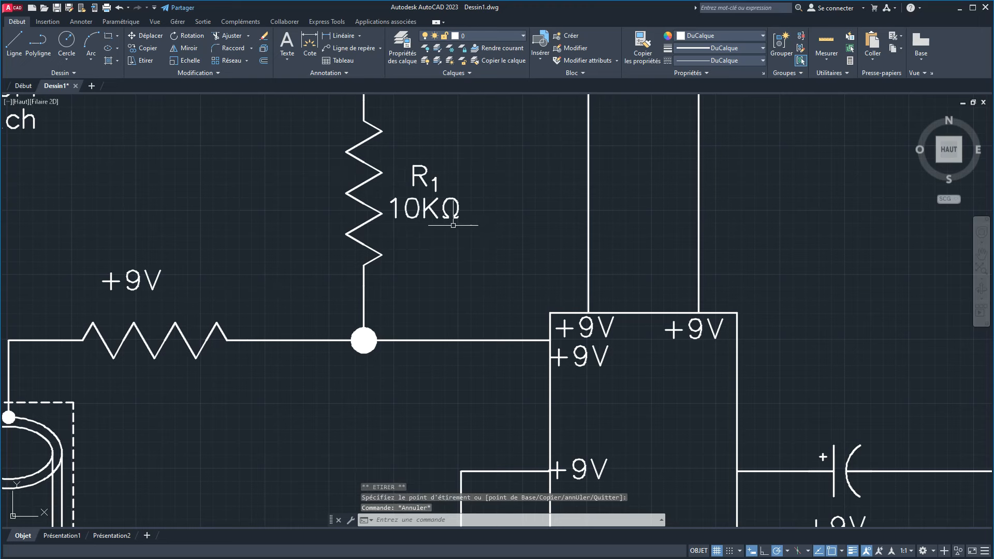
Step: Delete the +9V text above the horizontal resistor and place a copy of the R1 10KΩ label there
click(140, 285)
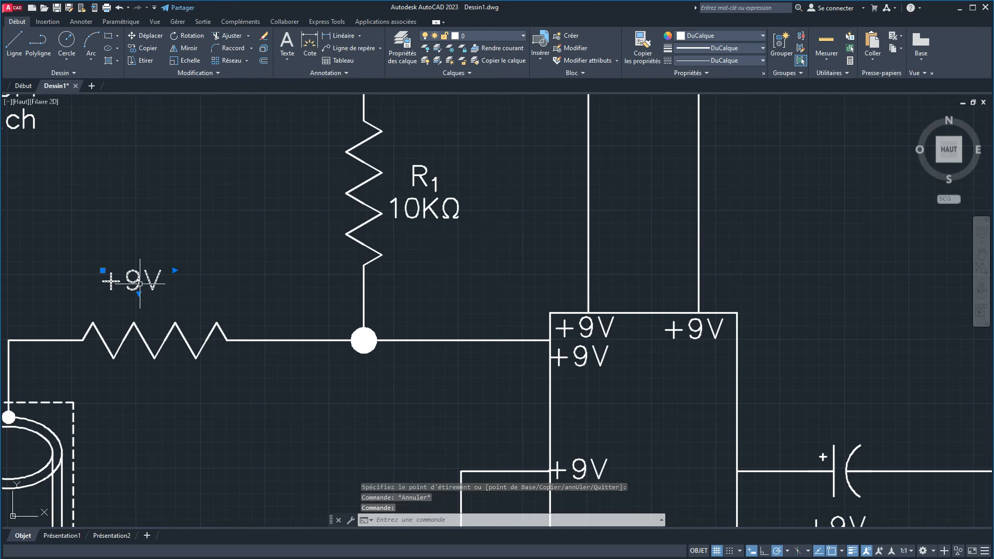
key(Delete)
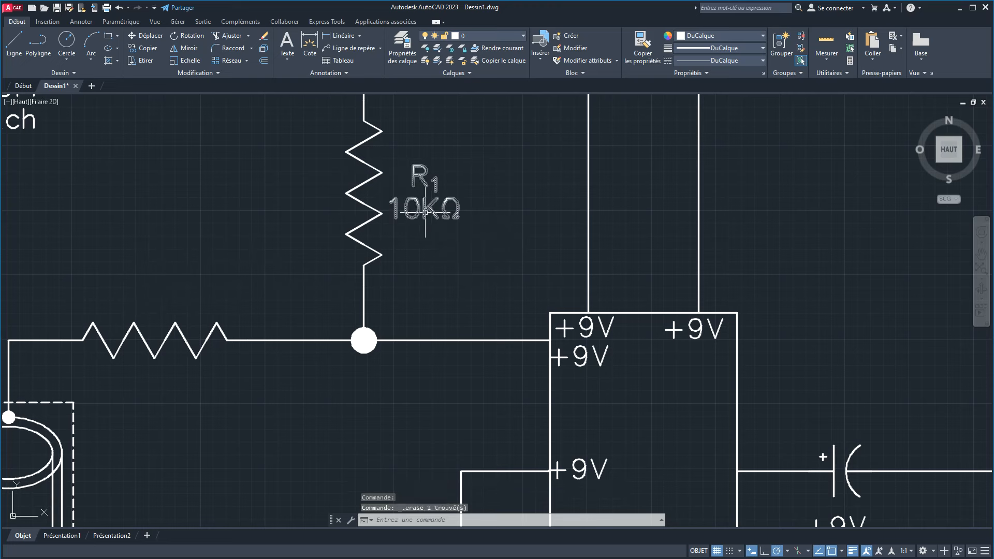
click(414, 202)
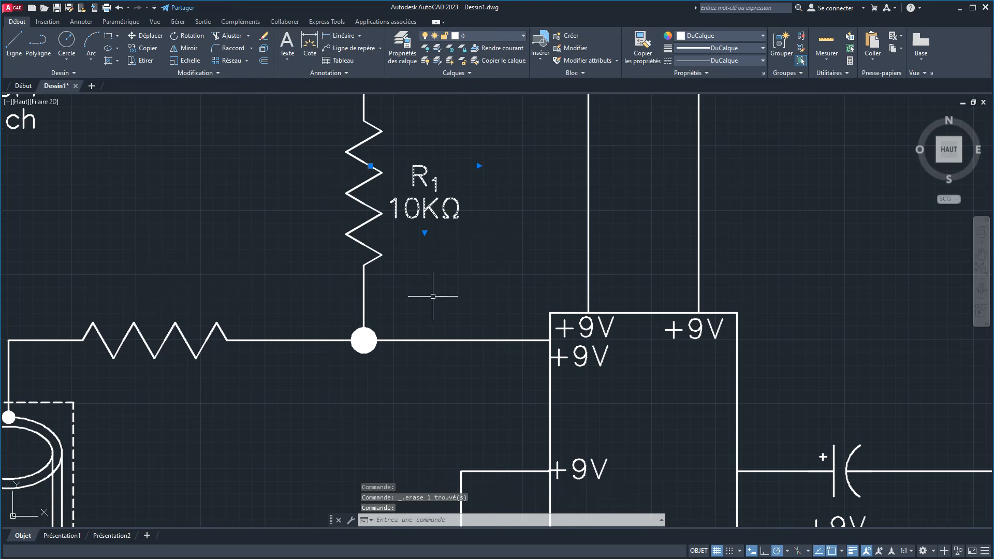
click(371, 166)
key(space)
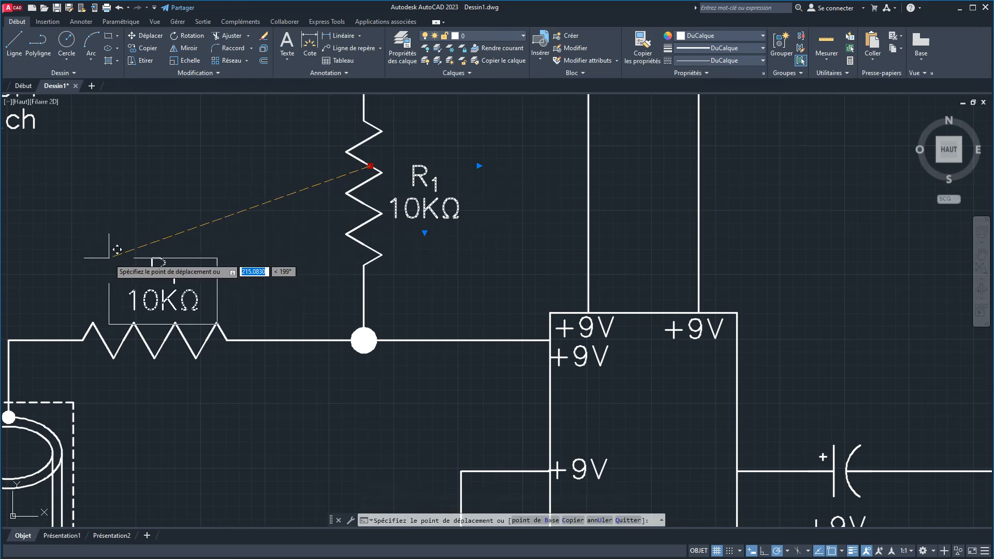
ctrl+click(117, 249)
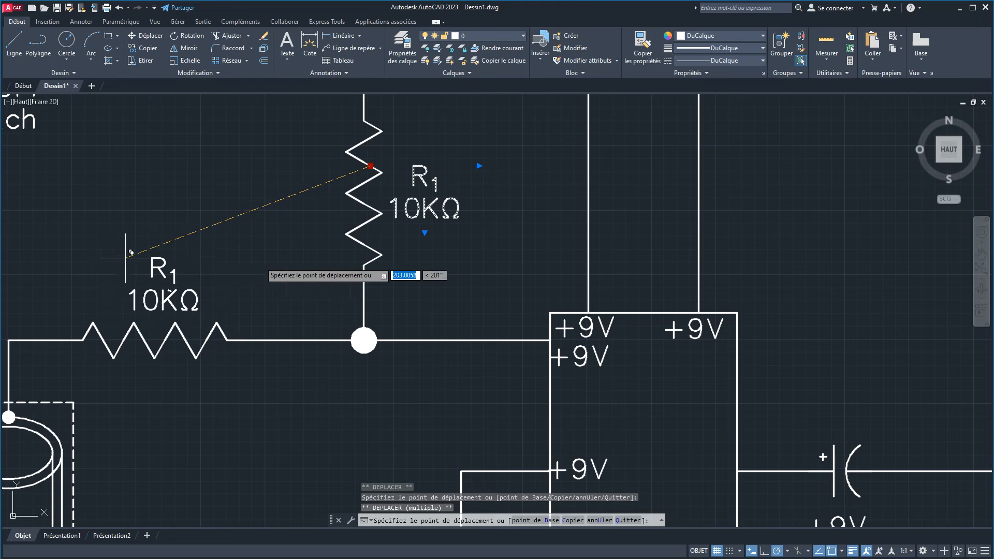
right_click(240, 212)
click(266, 220)
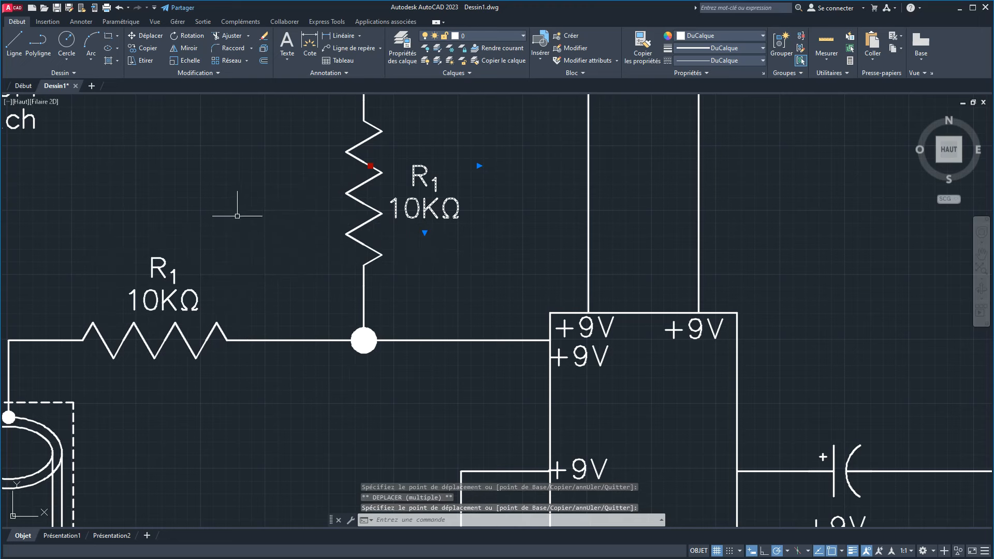
key(Escape)
Step: Change the copied label above the horizontal resistor to read R2 on the first line and 56KΩ on the second
click(173, 271)
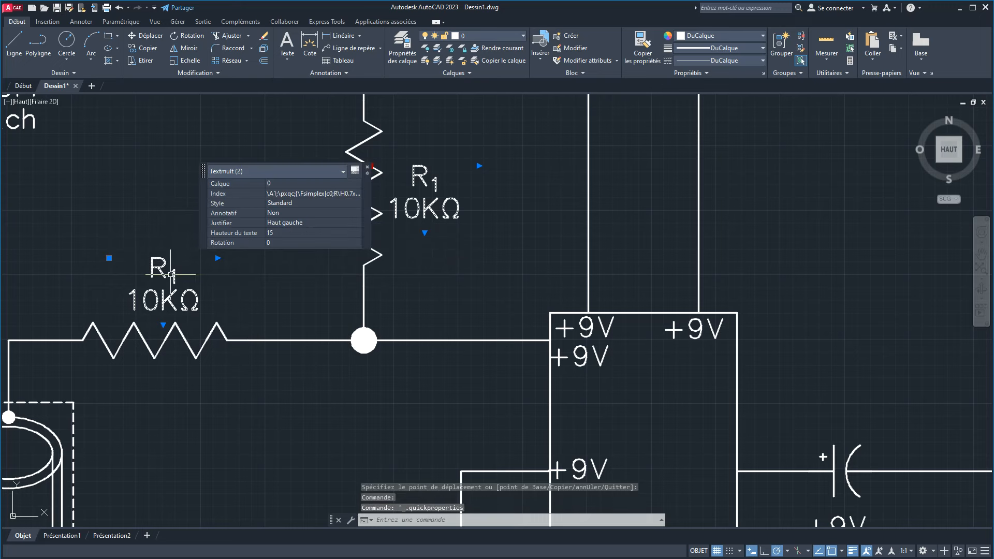
key(Escape)
key(Escape)
click(168, 296)
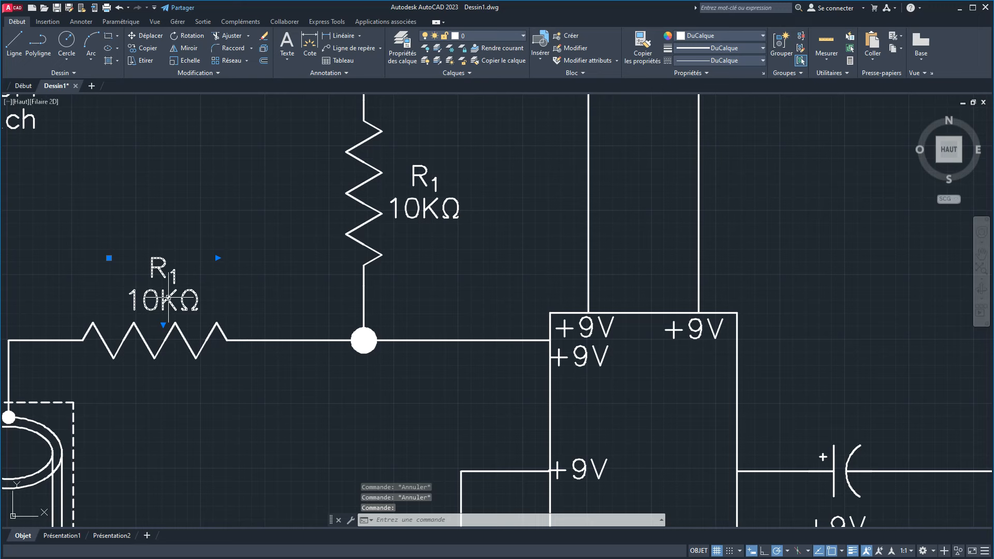
double_click(171, 269)
double_click(173, 271)
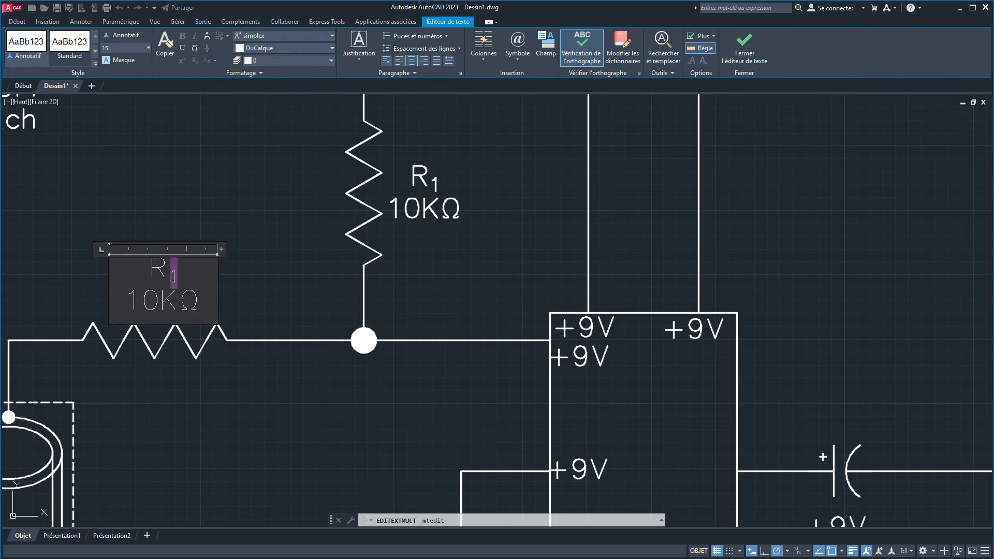
text(2)
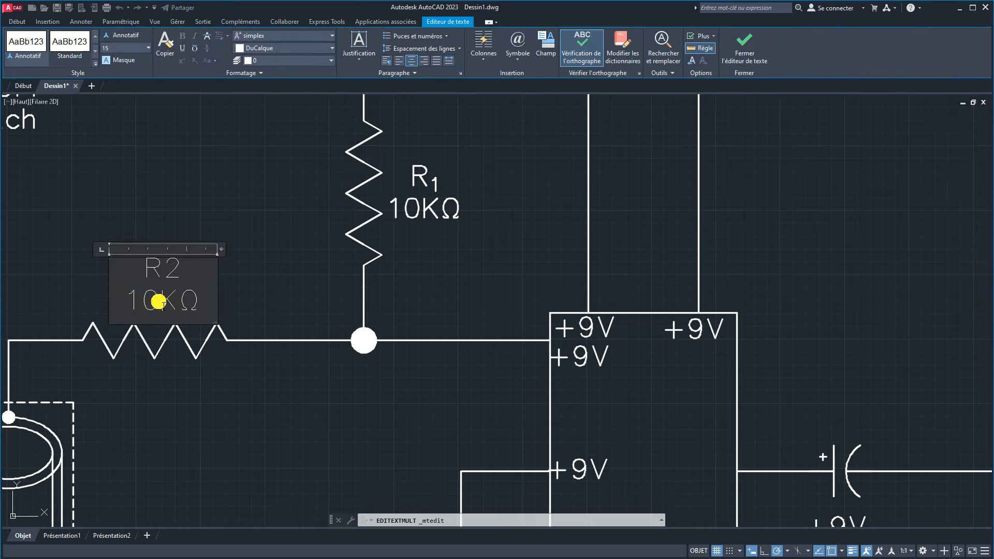
drag(160, 301, 133, 303)
text(56)
Step: Make the 2 in the R2 label a subscript and finish the text edit
drag(182, 269, 166, 269)
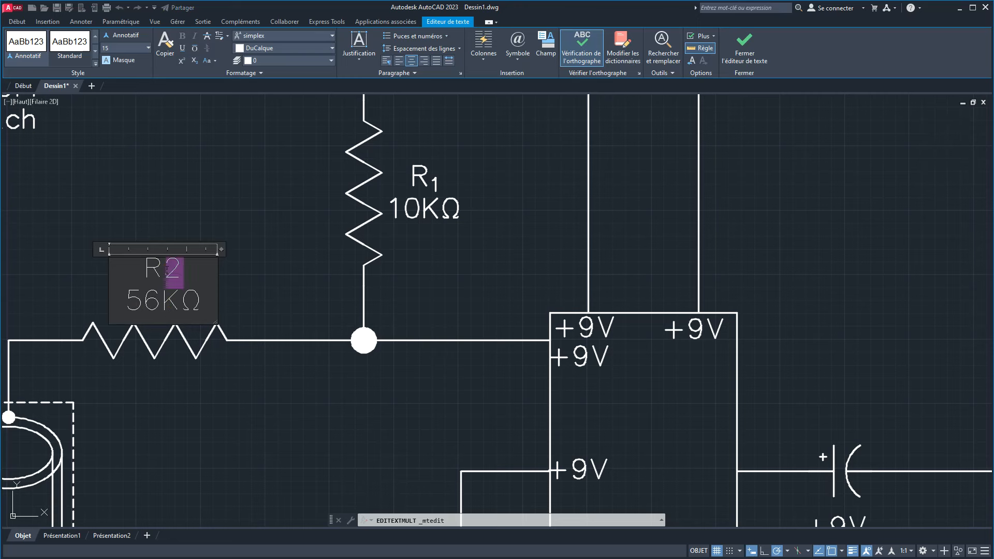
click(195, 61)
click(260, 266)
Step: Replace the +9V text below the dashed sensor box with WATER ALARM and SENSOR on two lines, enlarging the text frame
scroll(259, 267, down, 4)
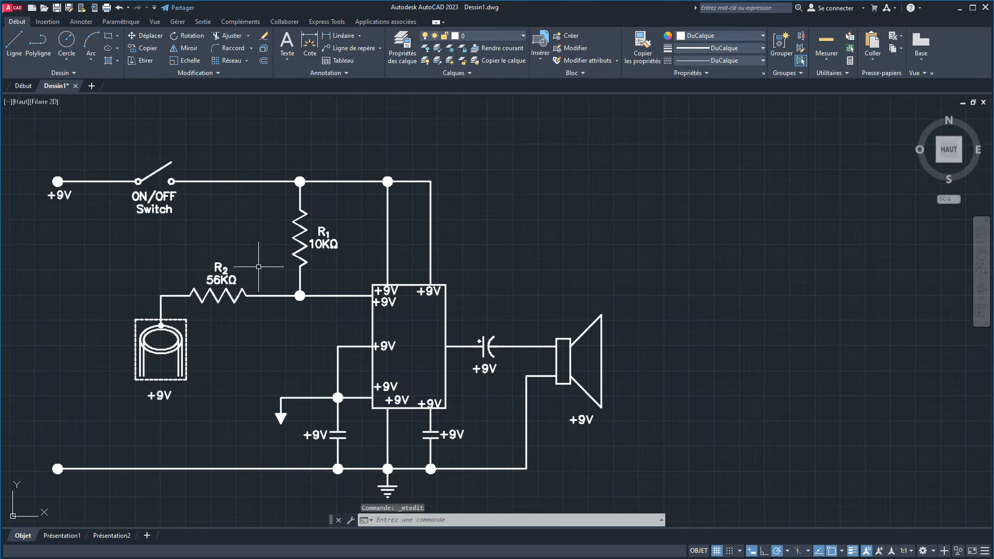
mouse_move(312, 277)
middle_down()
mouse_move(310, 228)
mouse_move(416, 232)
middle_up()
scroll(469, 253, up, 2)
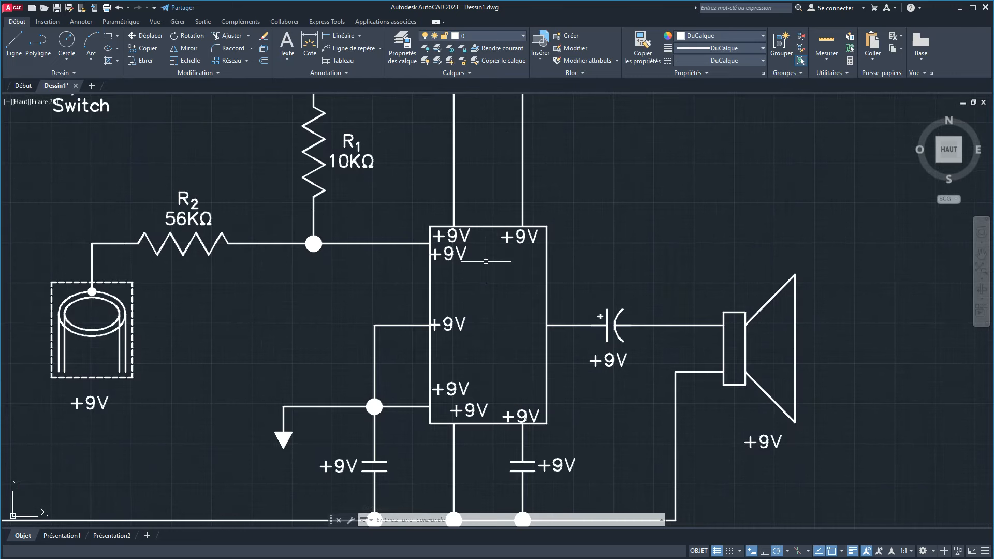
click(90, 402)
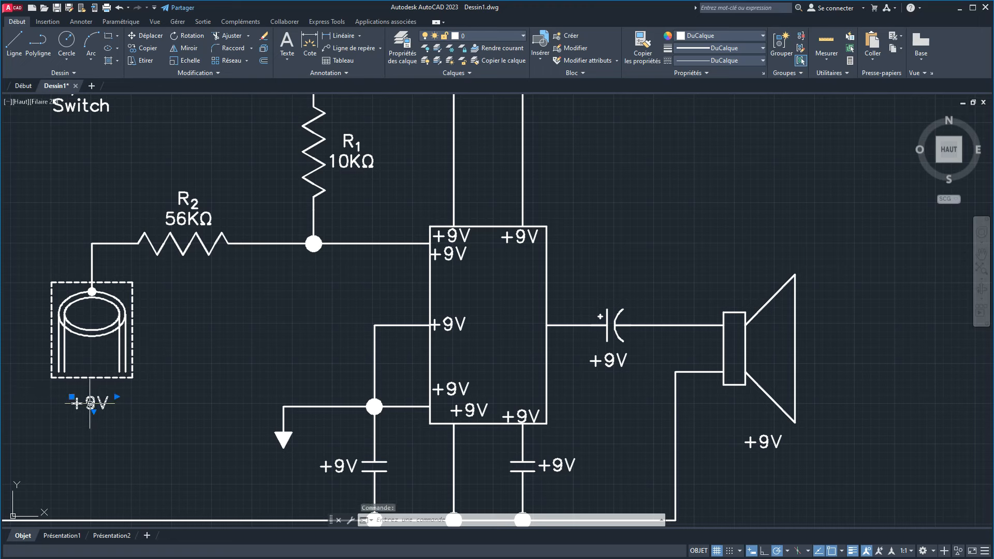
double_click(90, 403)
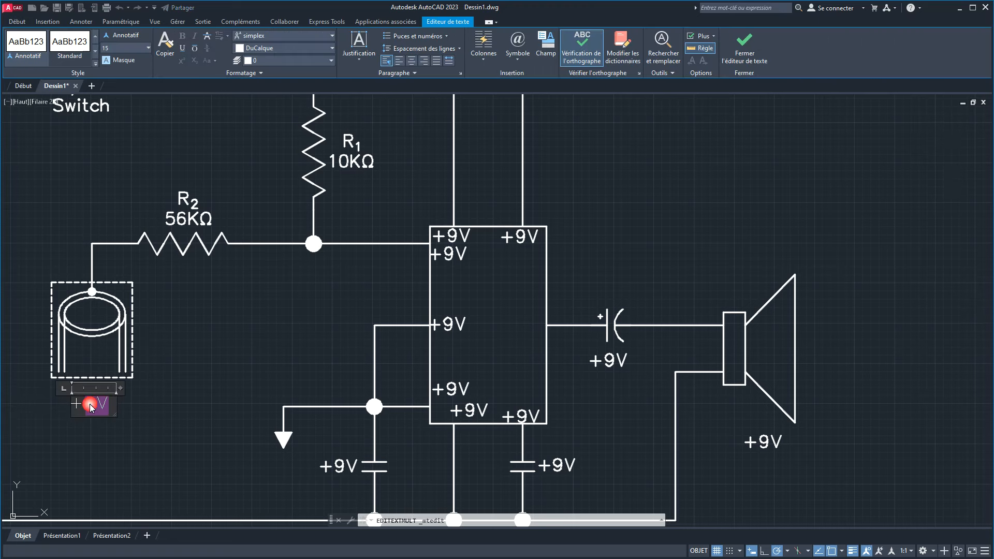
drag(117, 415, 219, 475)
drag(140, 426, 37, 405)
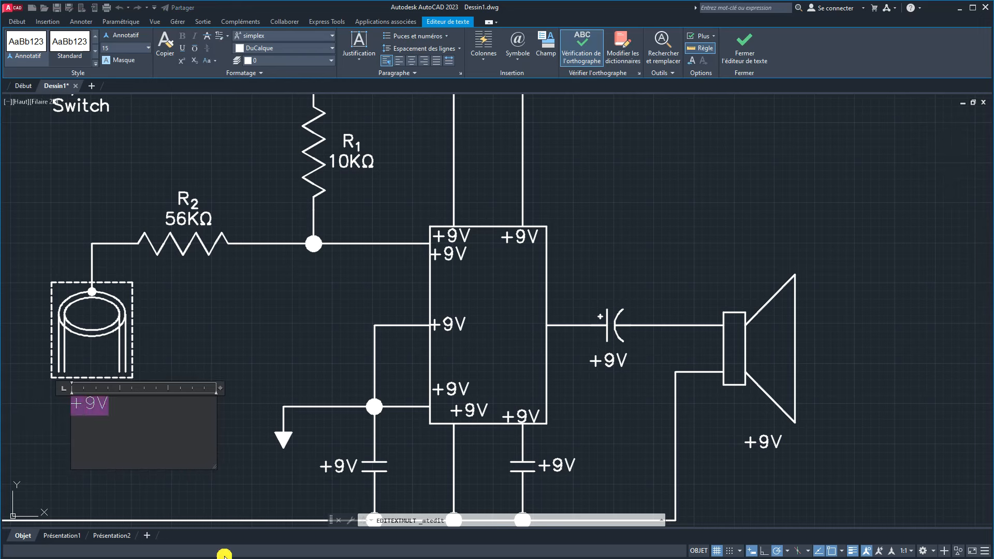
text(WATER ALARM)
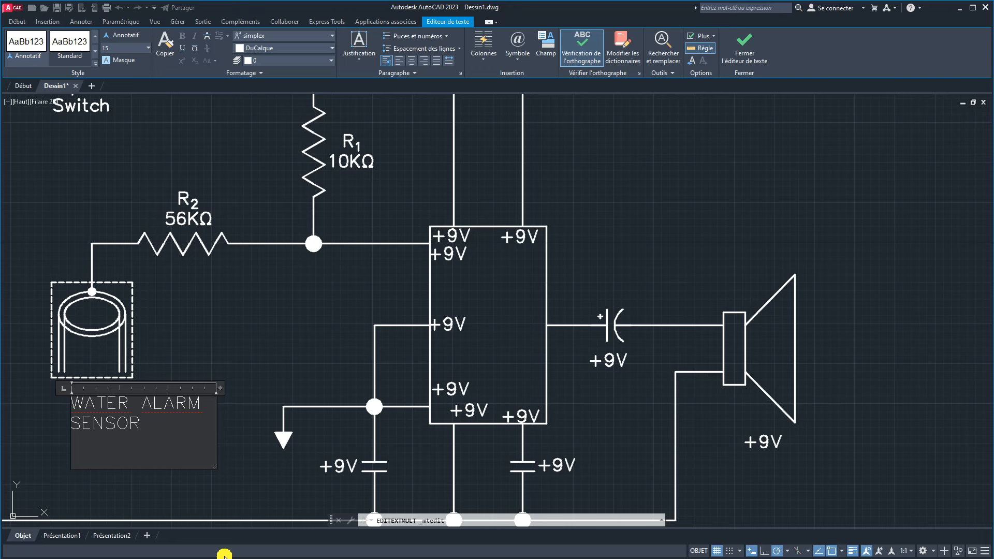
Step: Centre both lines of the WATER ALARM SENSOR label and reduce the size of its text frame
drag(157, 431, 33, 374)
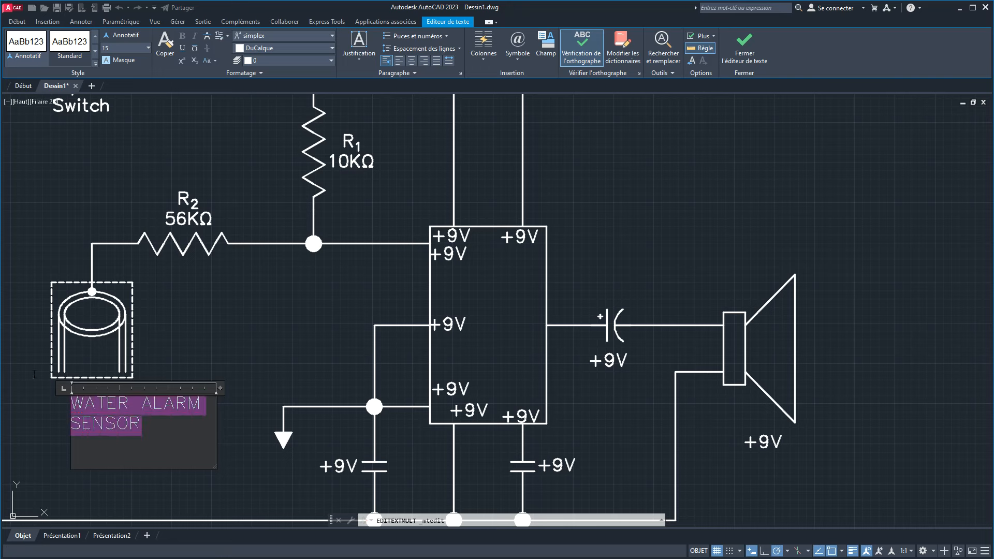
click(412, 61)
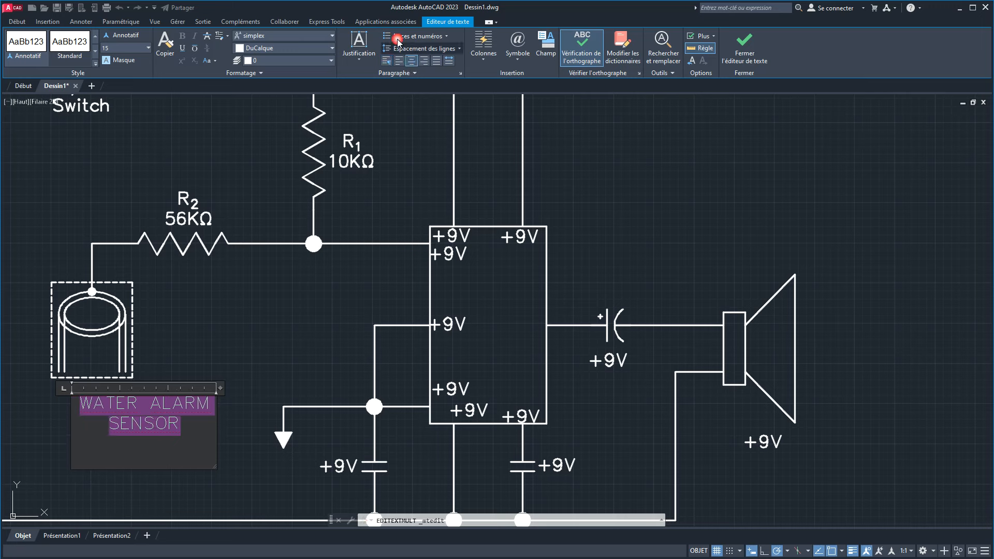
drag(215, 468, 197, 444)
click(215, 466)
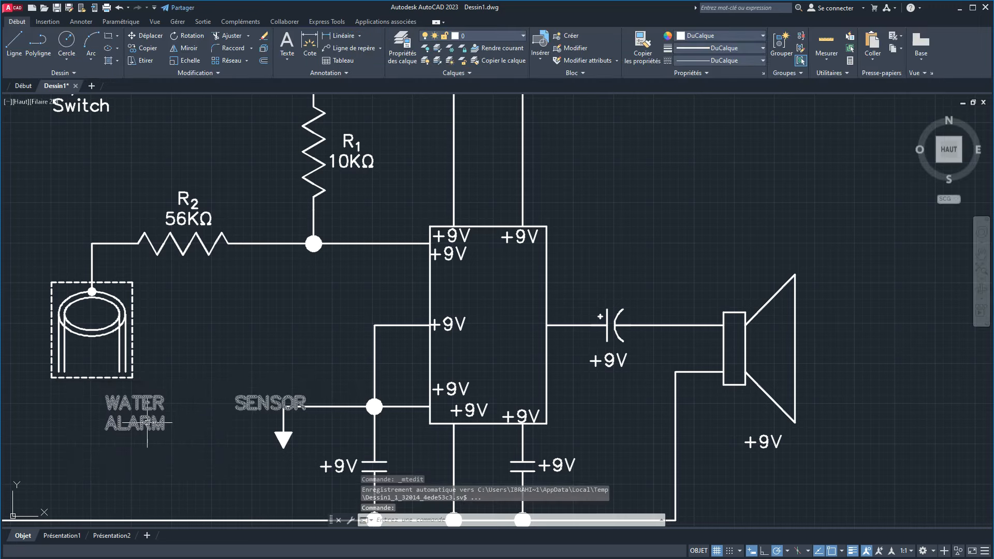
Step: Lengthen and widen the label's frame so WATER ALARM fits on one line with SENSOR centred beneath it
click(147, 422)
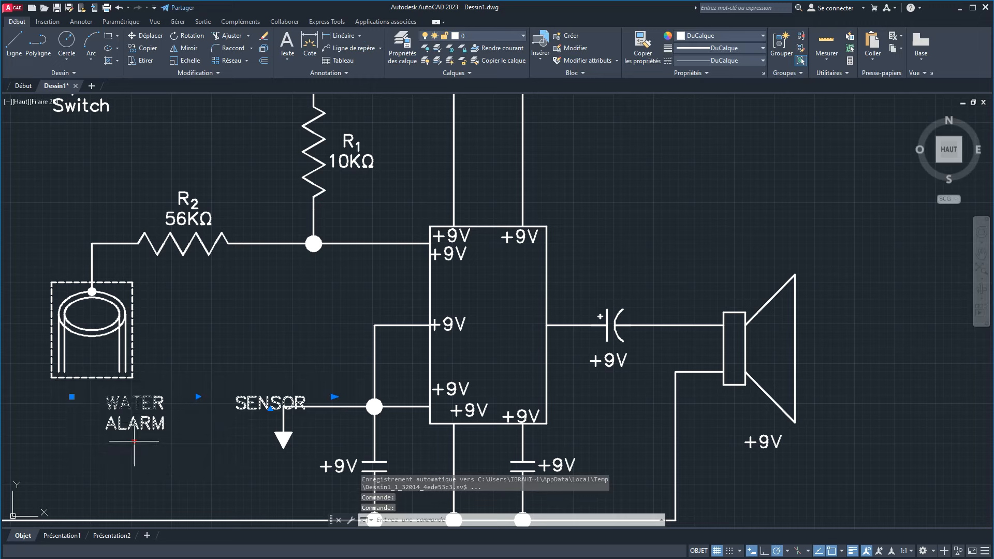
click(134, 441)
click(222, 467)
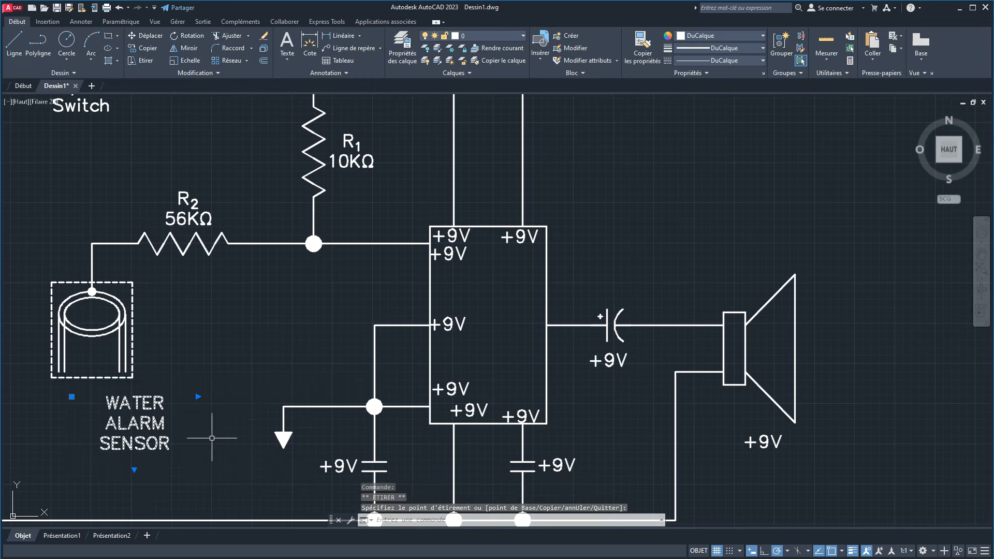
click(196, 394)
click(198, 397)
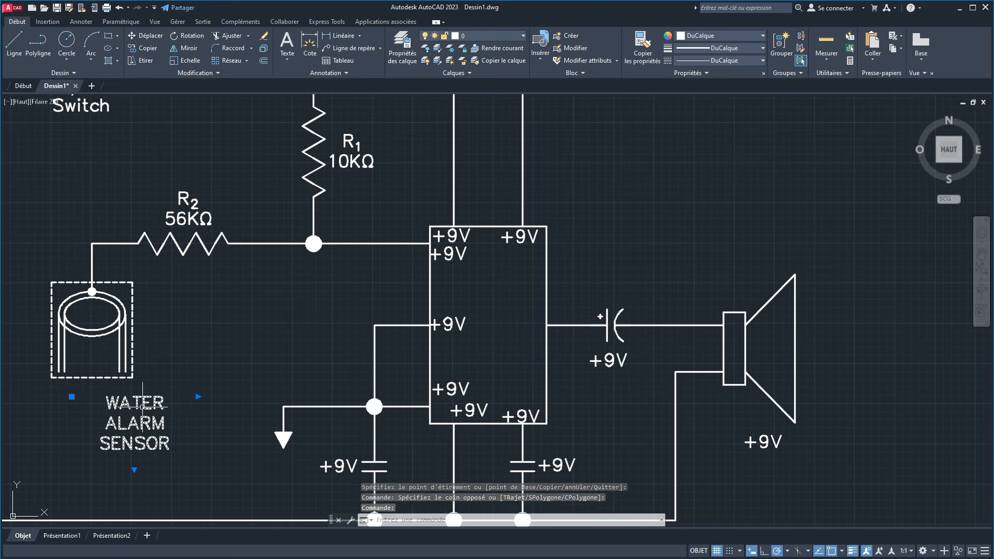
double_click(140, 438)
drag(206, 465, 250, 472)
click(251, 493)
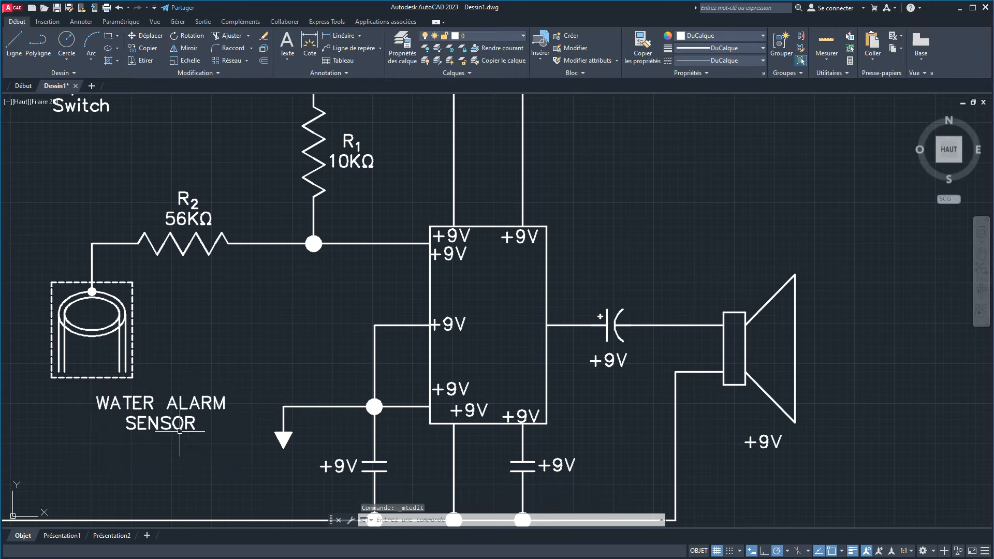
Step: Move the WATER ALARM SENSOR label so it is centred just below the dashed sensor box, and shorten its frame from below
click(157, 422)
click(72, 397)
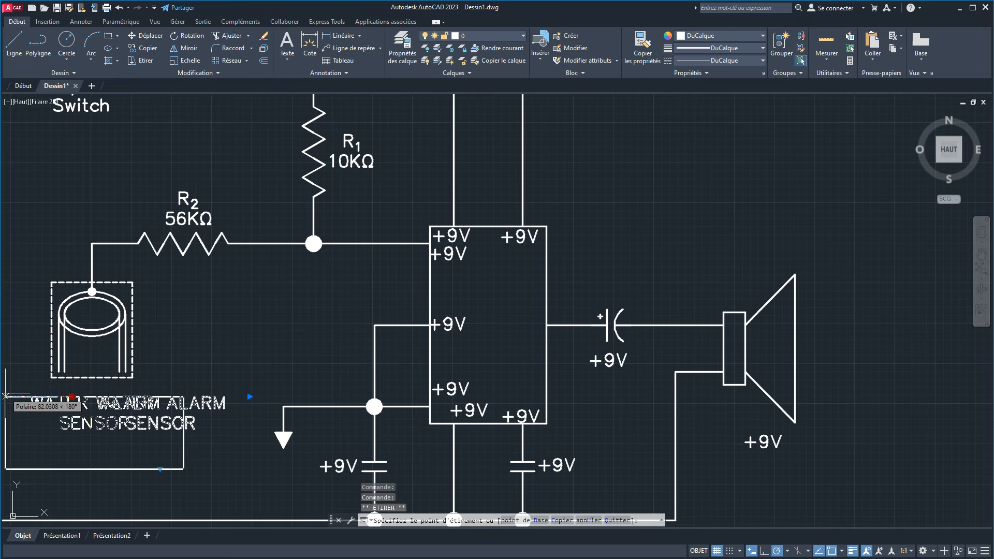
click(30, 410)
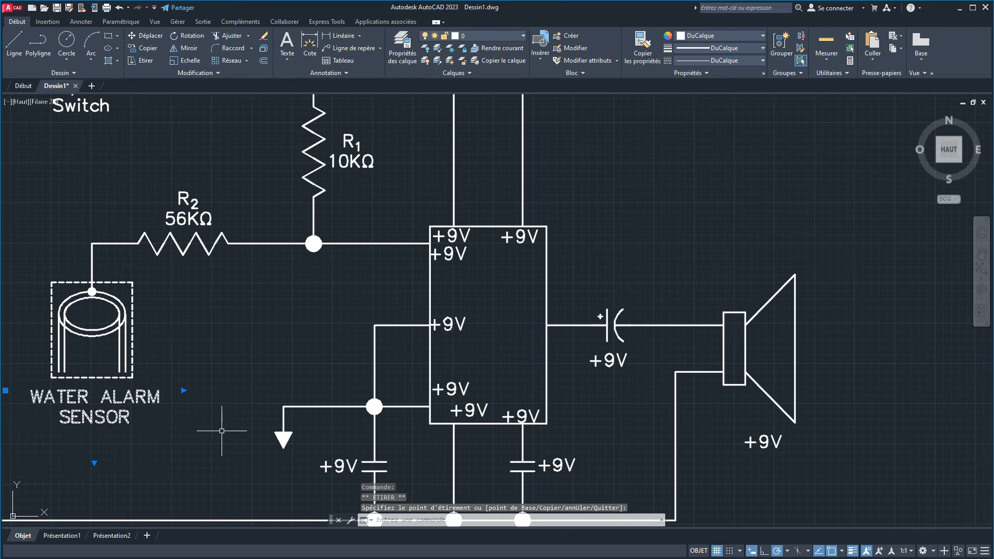
click(93, 462)
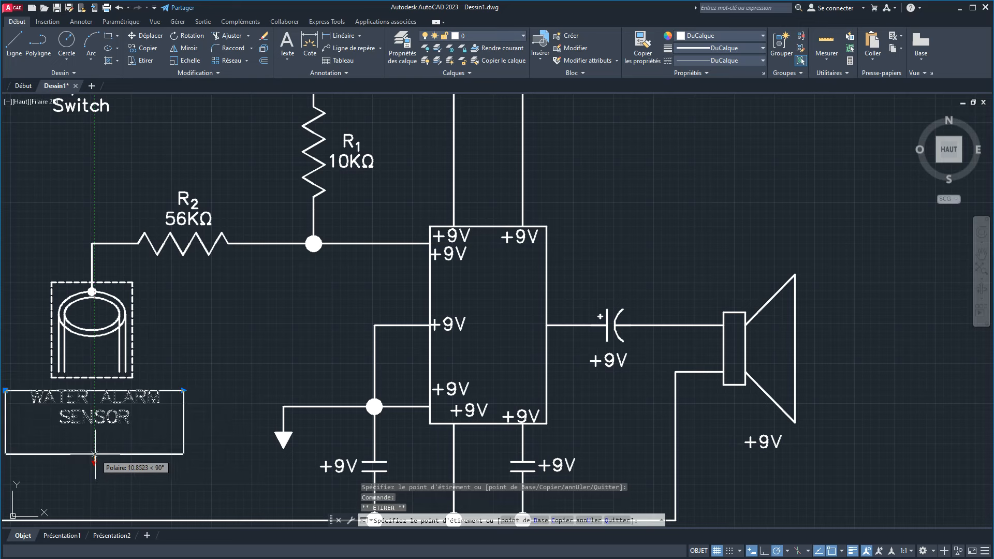
click(94, 440)
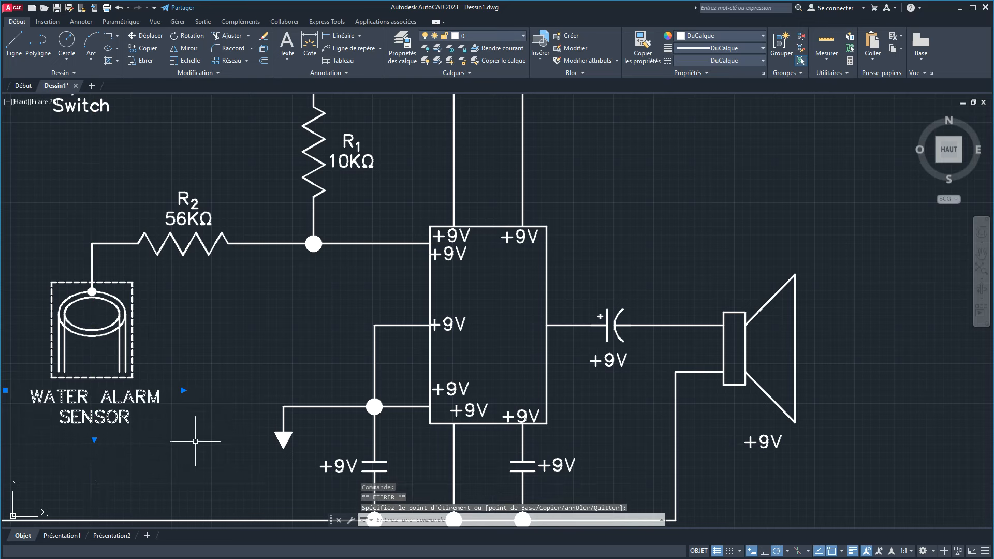
scroll(201, 441, down, 4)
key(Escape)
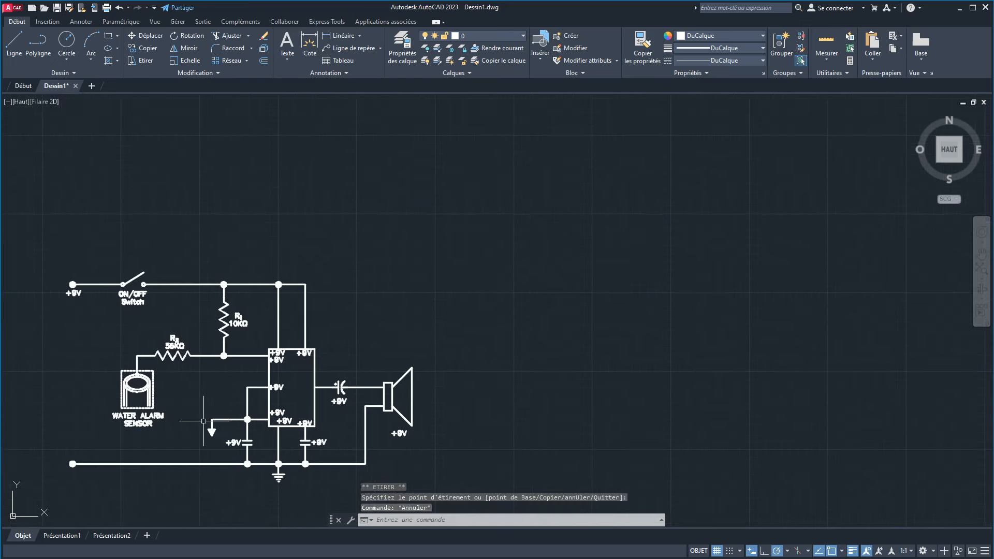
Step: Check the capacitor labels in the reference image Autocad Electronique.png, and open the +9V text beside the left lower capacitor for editing
scroll(204, 420, up, 3)
mouse_move(203, 420)
middle_down()
mouse_move(273, 346)
mouse_move(319, 332)
middle_up()
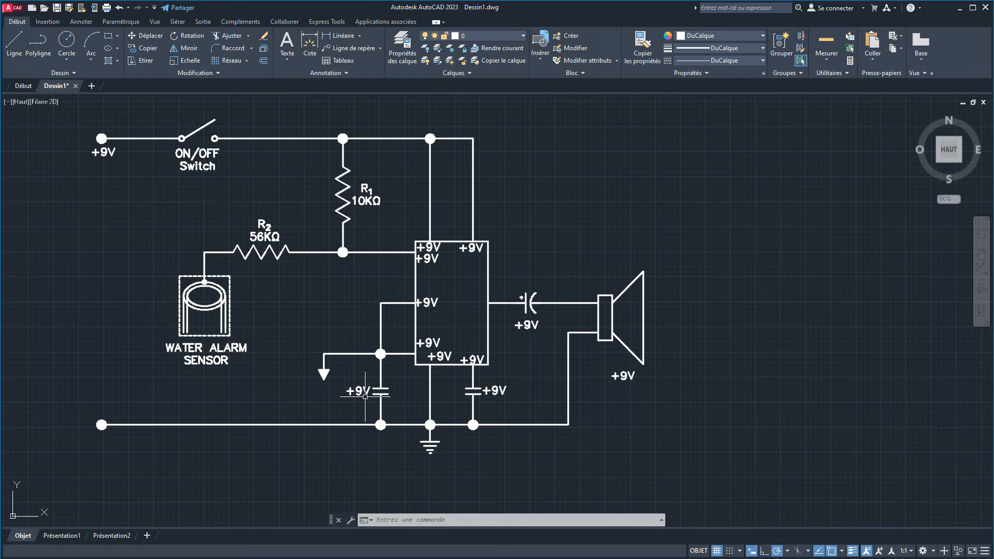
scroll(365, 396, up, 4)
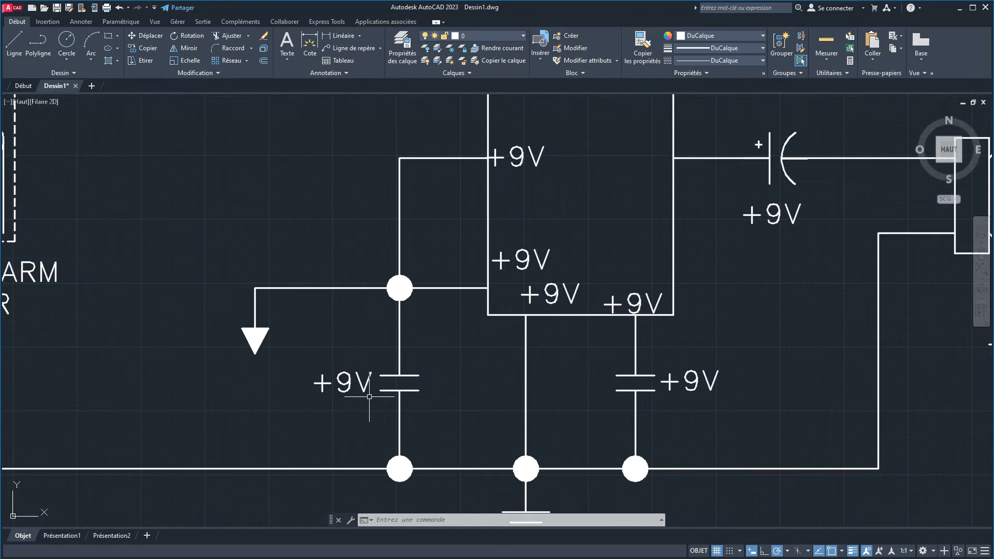
key(alt+Tab)
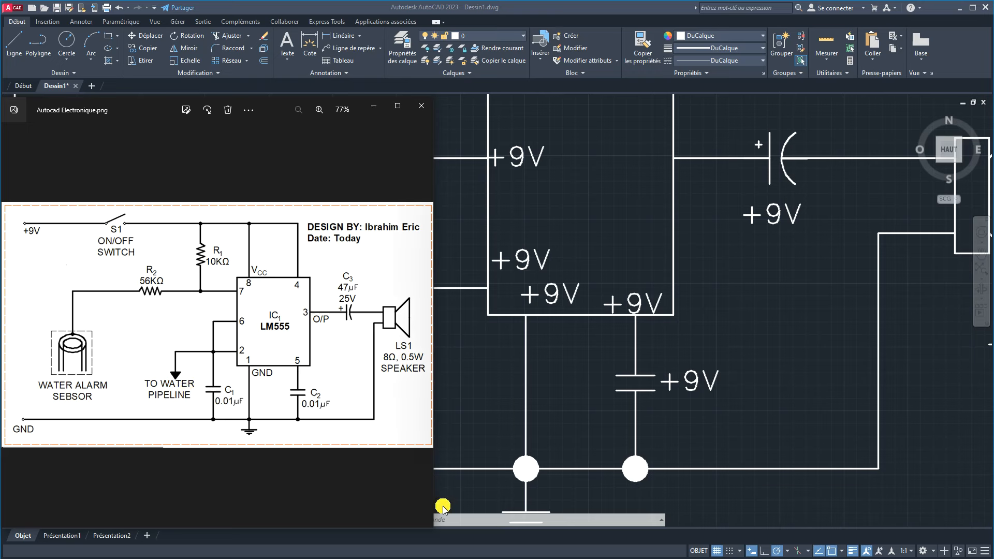
click(473, 410)
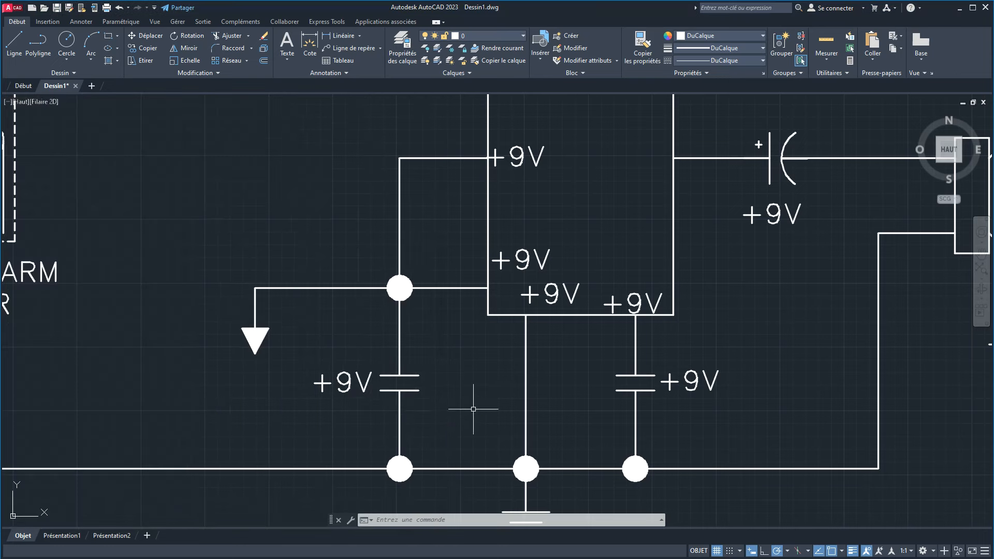
click(349, 382)
double_click(348, 383)
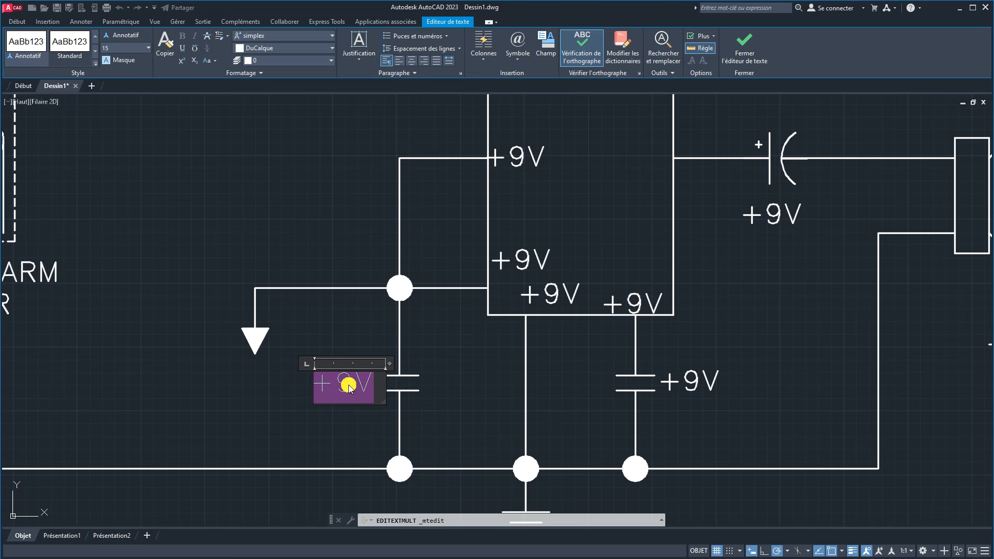
Step: Replace the +9V label beside the capacitor below the ground-arrow branch with C1 and 0.01F on two lines
text(C)
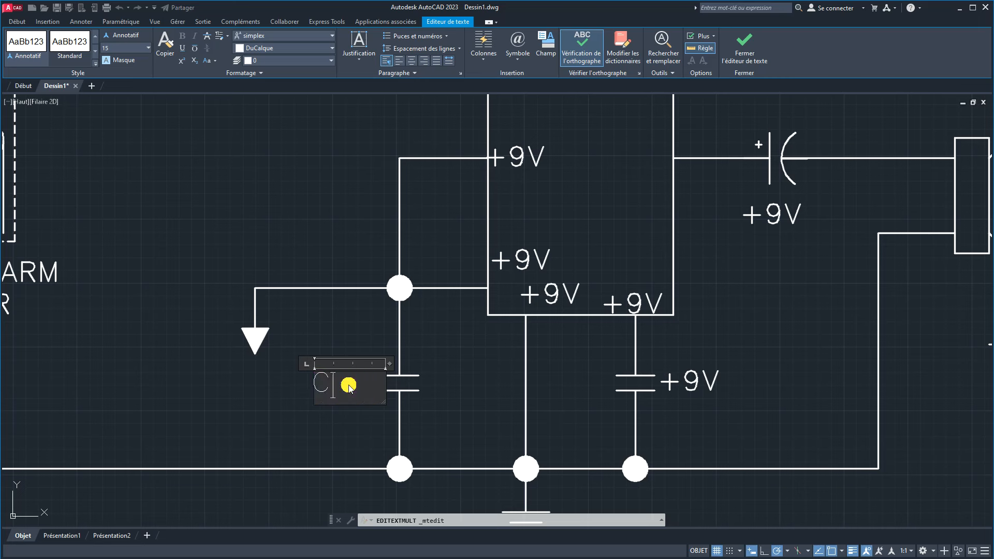
text(1)
key(Return)
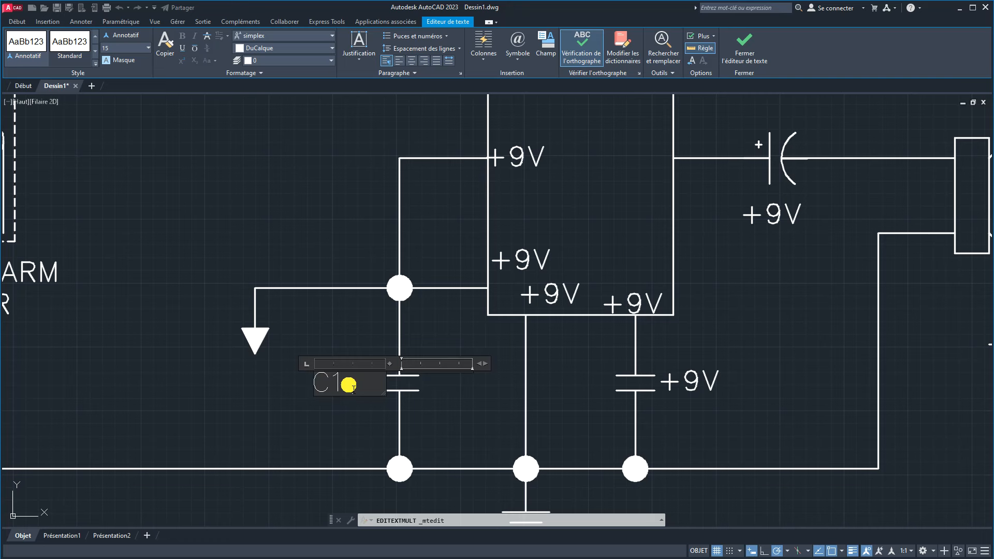
text(0.01F)
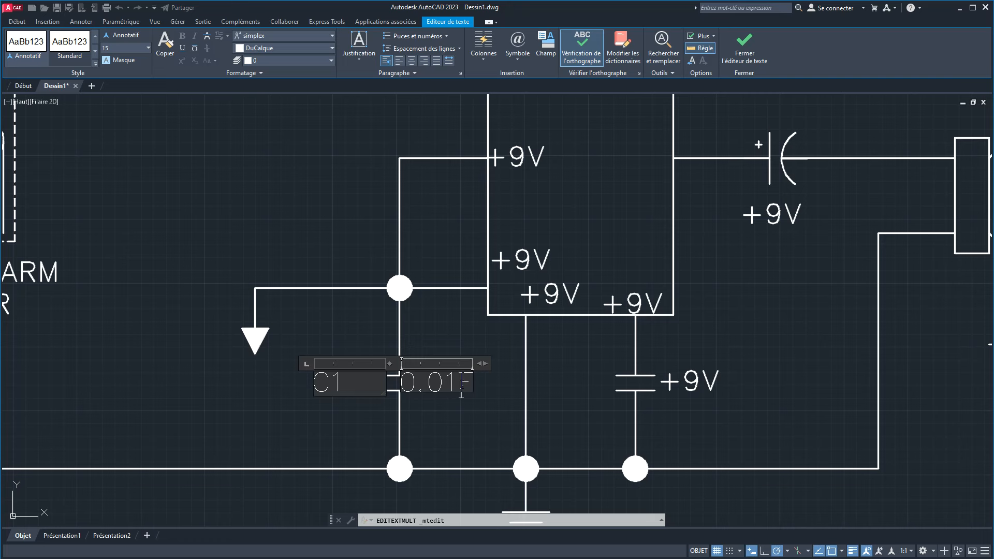
Step: Resize the text frame so C1 and 0.01F stack in one column, and centre both lines
drag(383, 391, 301, 368)
click(387, 421)
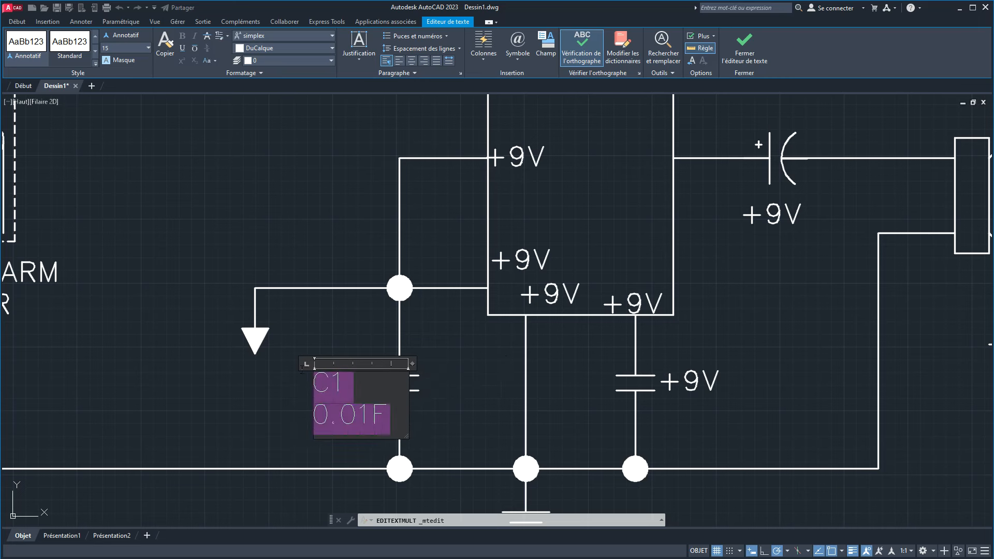
click(401, 62)
click(412, 62)
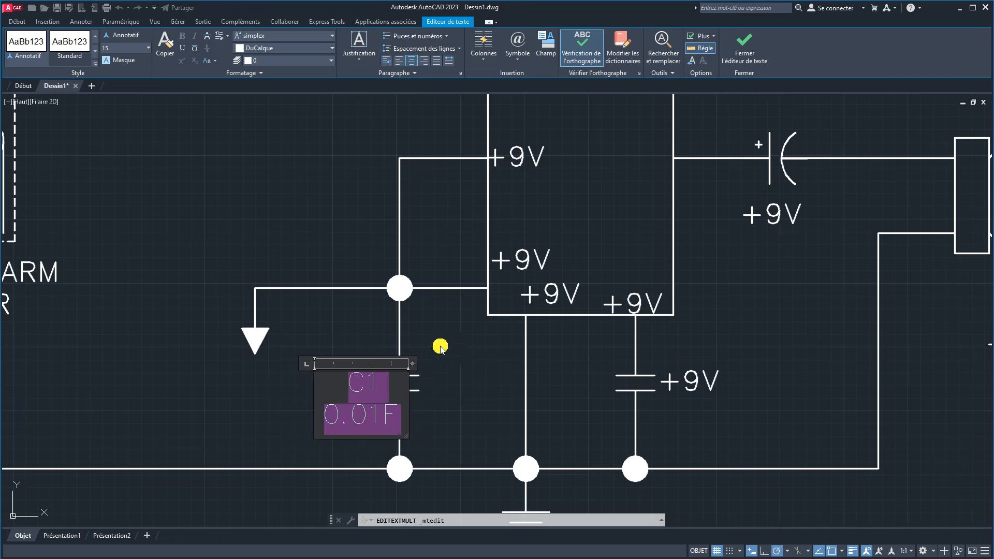
click(452, 390)
Step: Move the C1 label slightly away from its capacitor so the text clears the symbol and wire
click(354, 387)
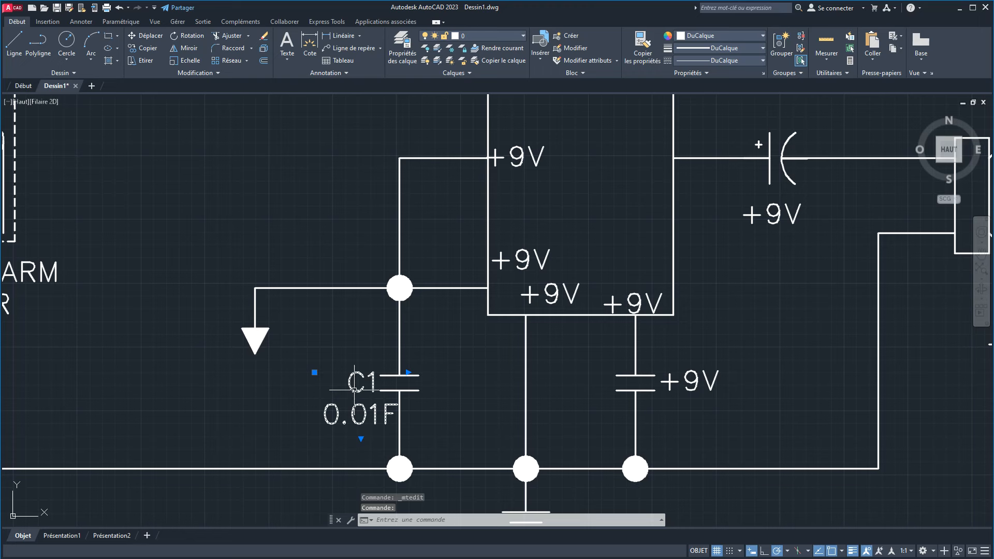
click(314, 372)
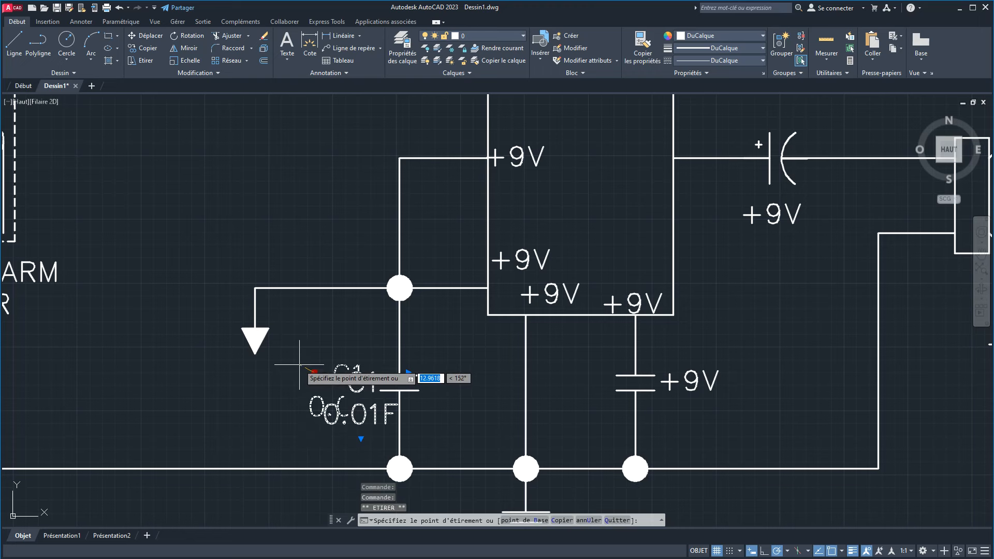
click(299, 364)
click(483, 401)
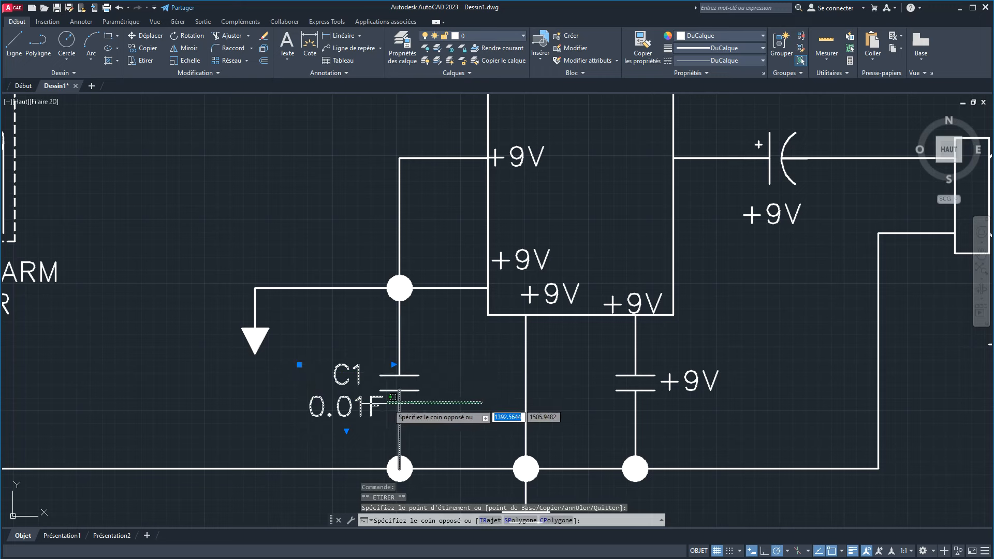
key(Escape)
key(Escape)
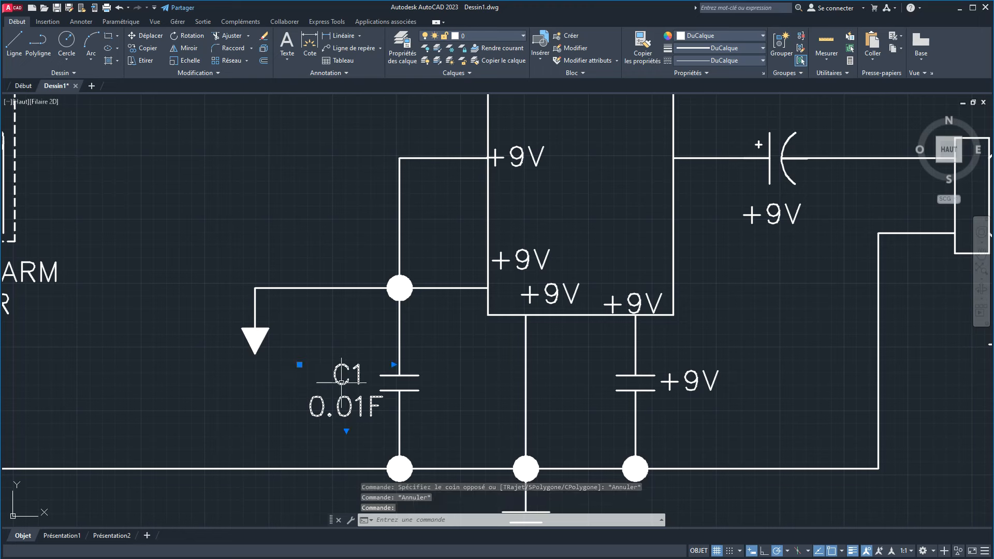
click(299, 365)
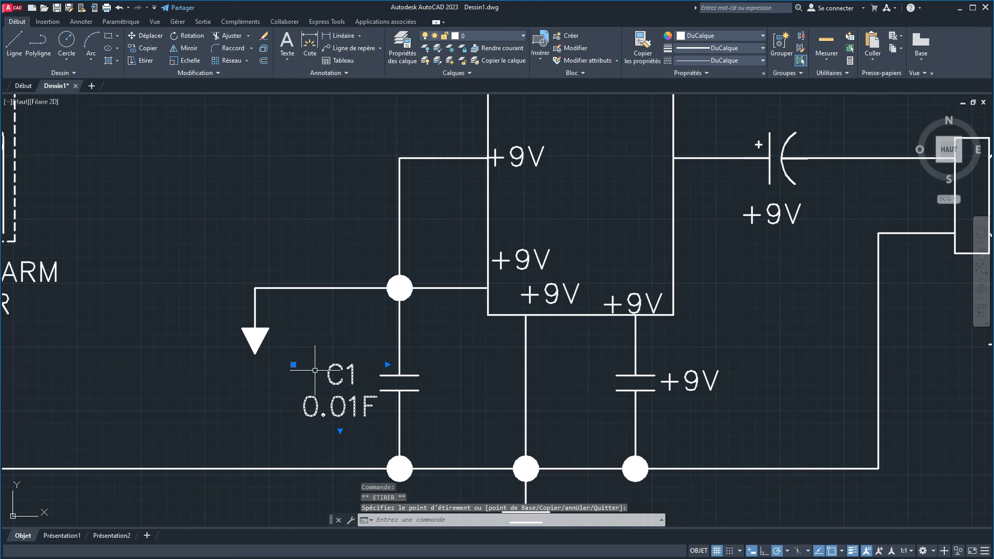
key(Escape)
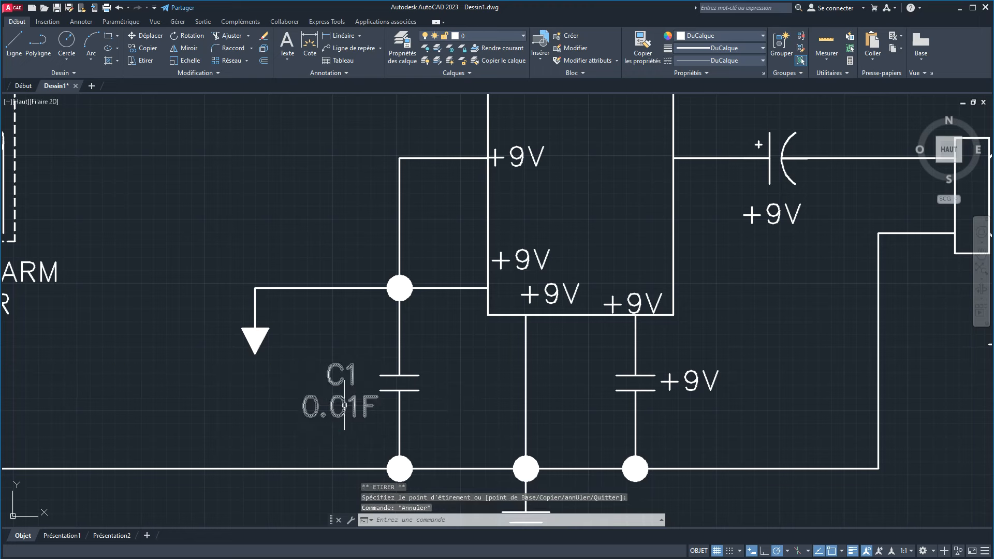
Step: Reopen the C1 label with the cursor before the F and bring up the Character Map for more symbols
double_click(364, 408)
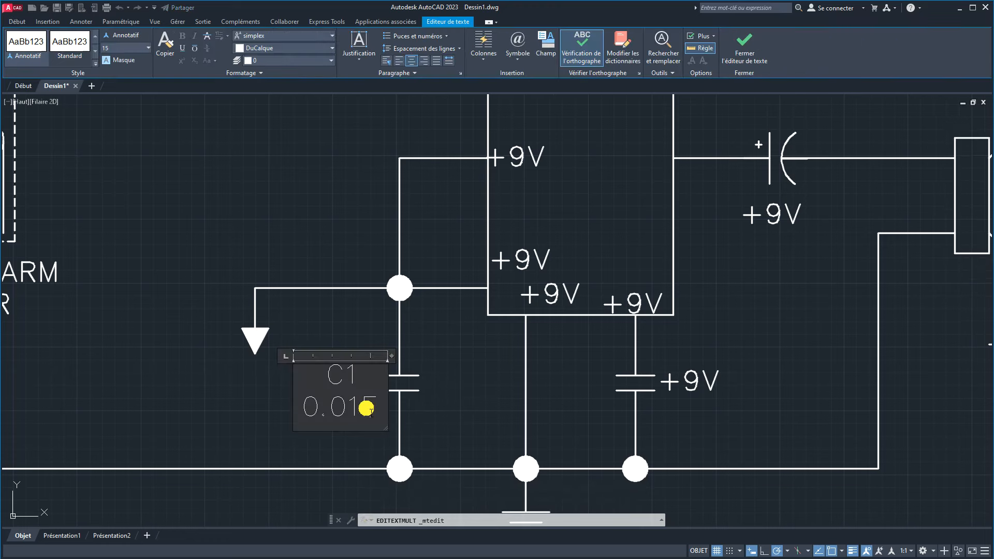
click(518, 58)
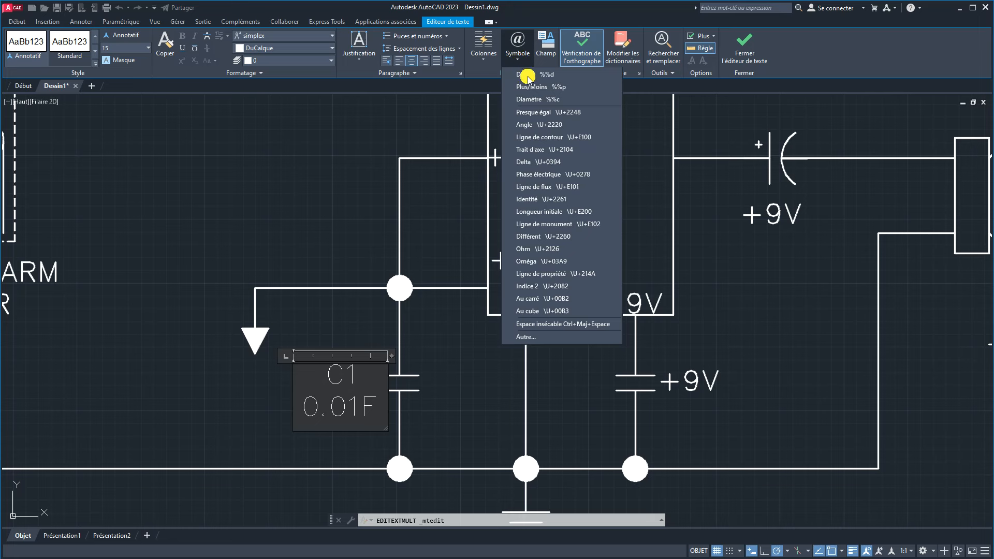
click(530, 337)
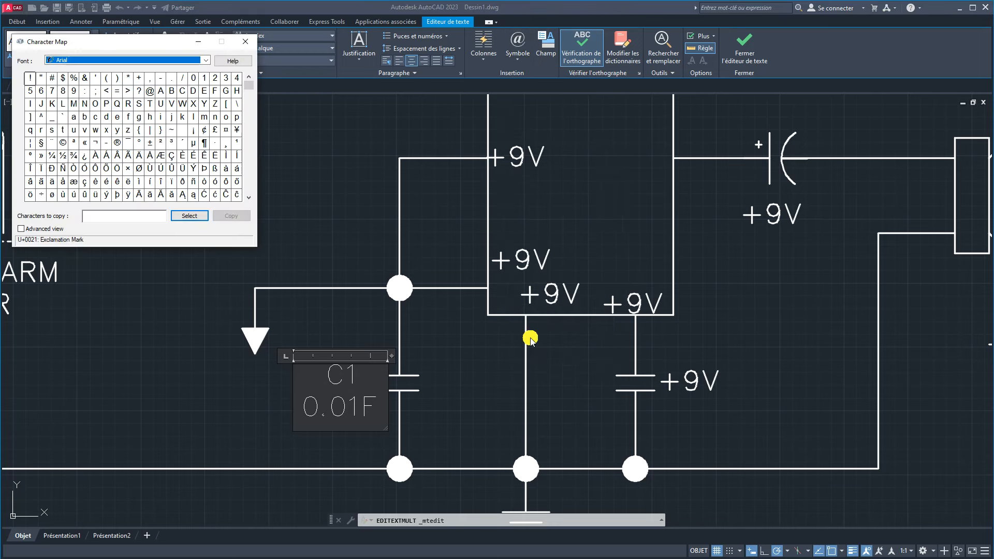
Step: Set the Character Map font to System
click(207, 61)
scroll(134, 199, down, 5)
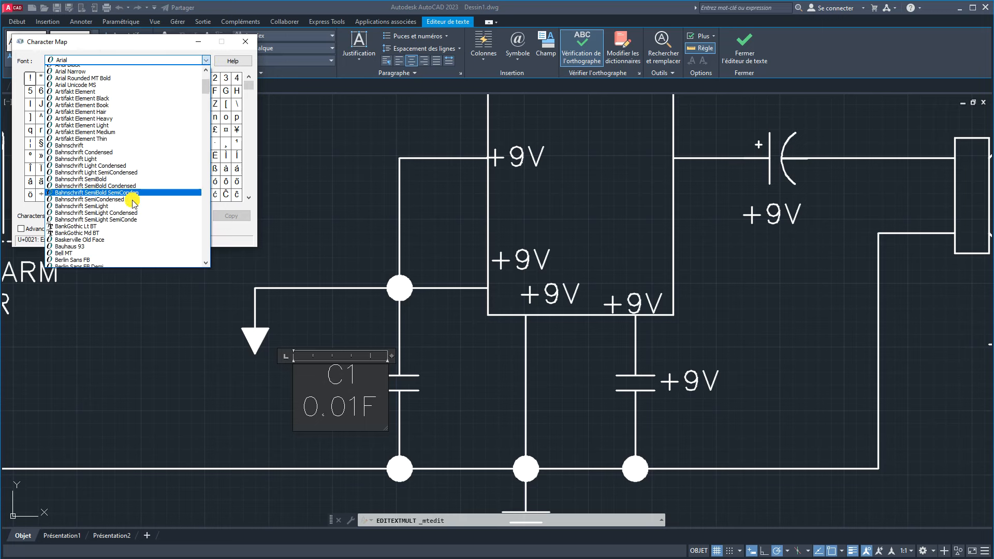
scroll(134, 203, down, 15)
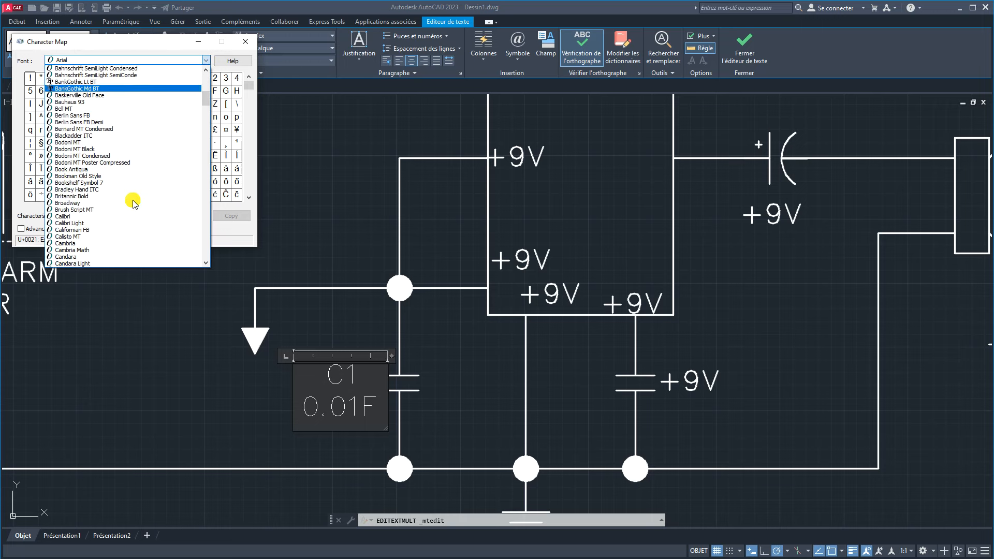
click(133, 203)
click(172, 60)
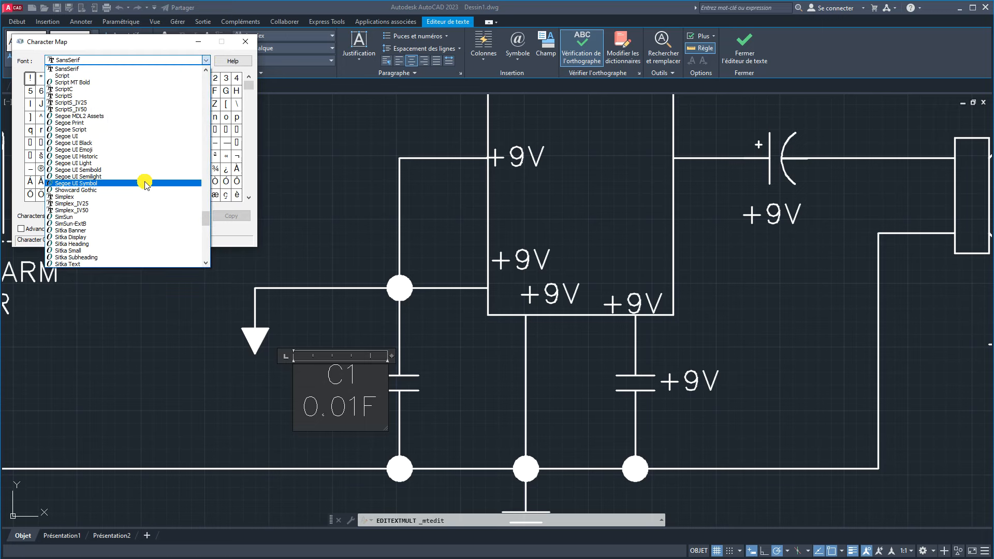
scroll(145, 184, up, 3)
scroll(145, 184, down, 2)
scroll(145, 184, down, 4)
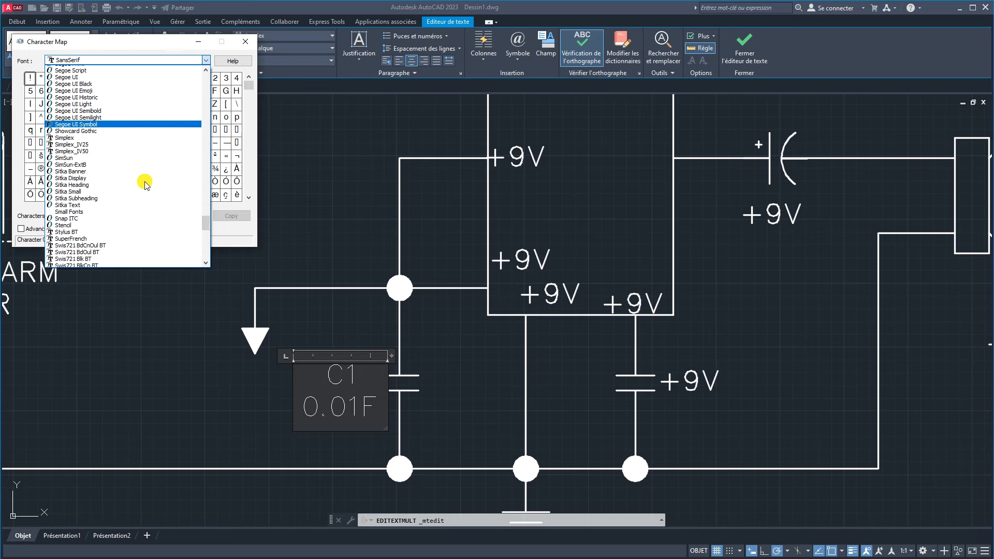
scroll(145, 184, down, 3)
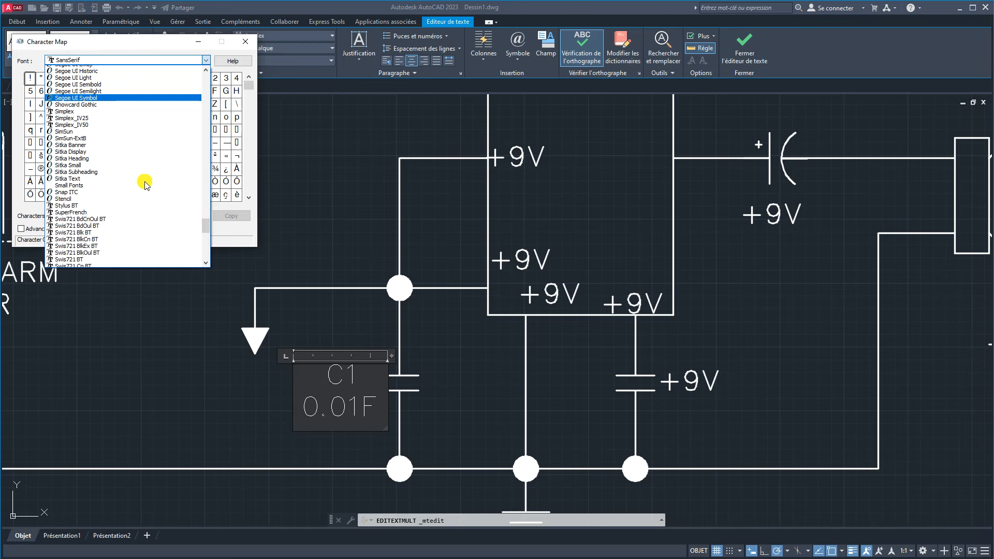
scroll(145, 184, down, 3)
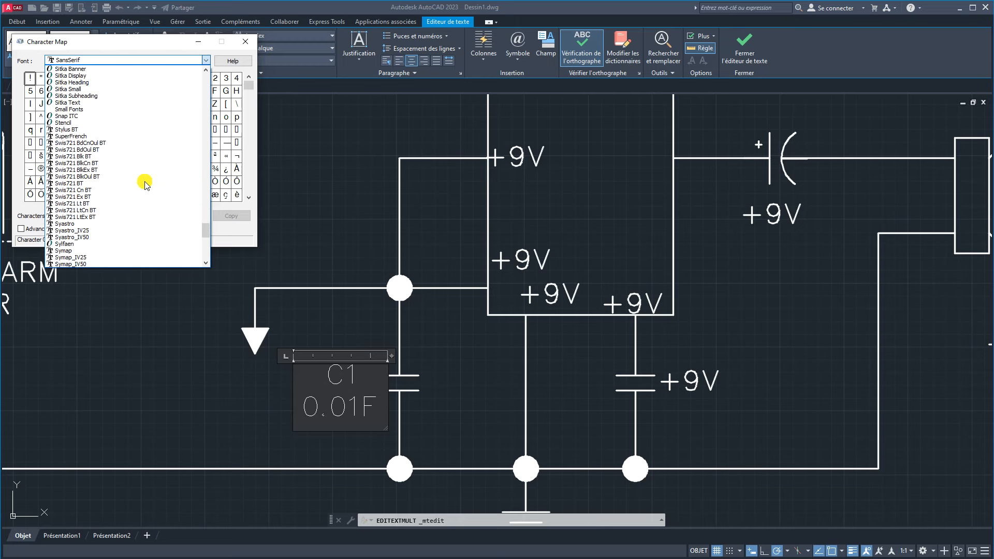
scroll(145, 184, down, 4)
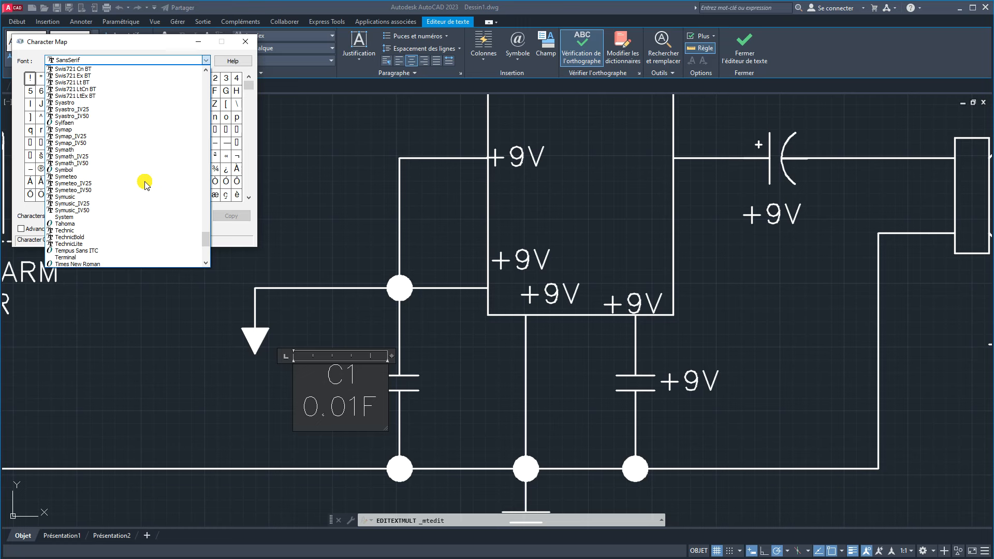
click(70, 217)
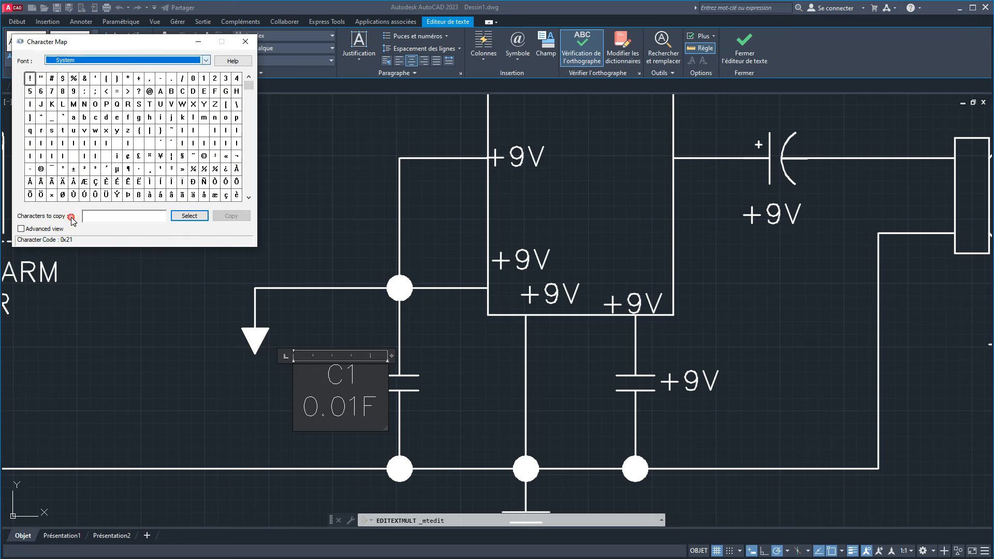
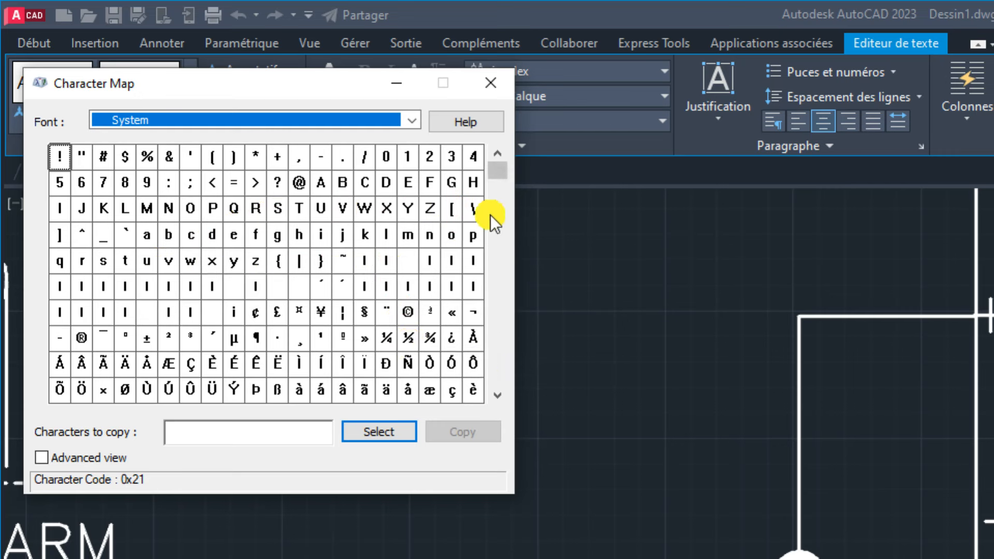
Step: Copy the µ character from the System font and close the Character Map
click(497, 396)
click(497, 397)
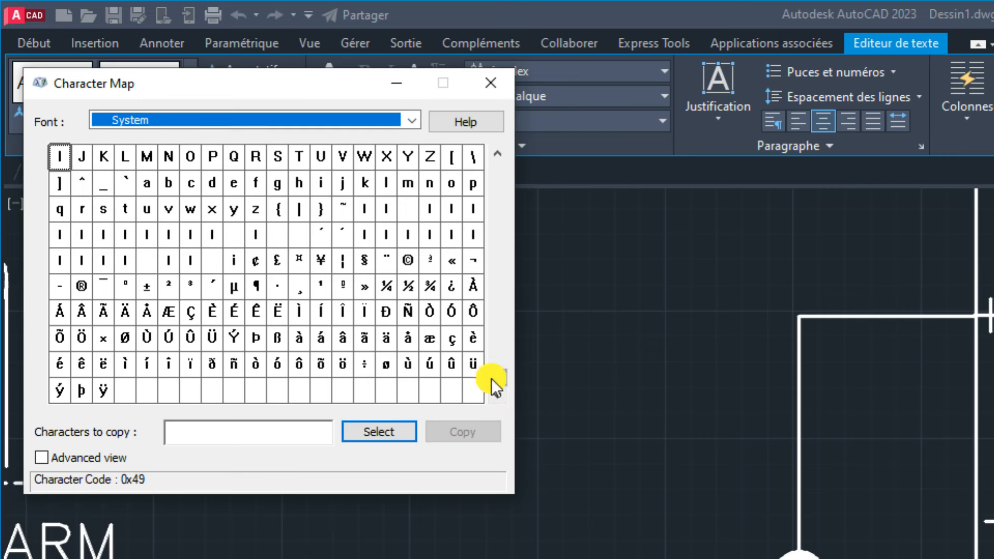
click(231, 288)
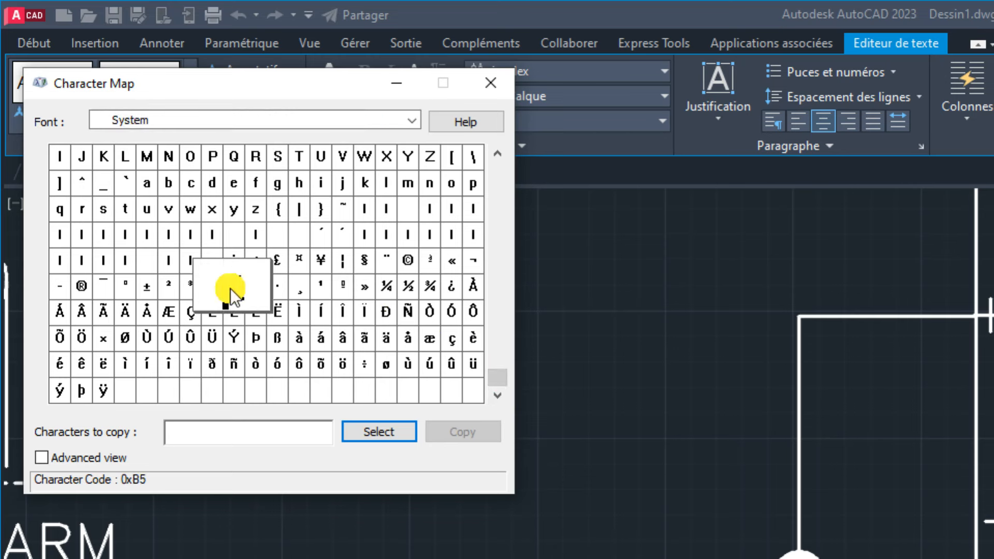
click(377, 434)
click(469, 436)
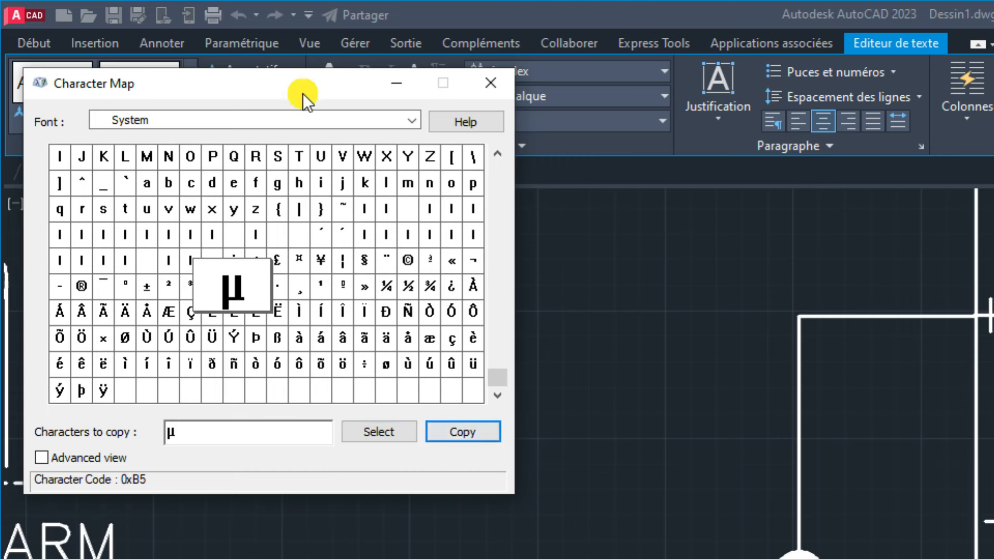
click(486, 85)
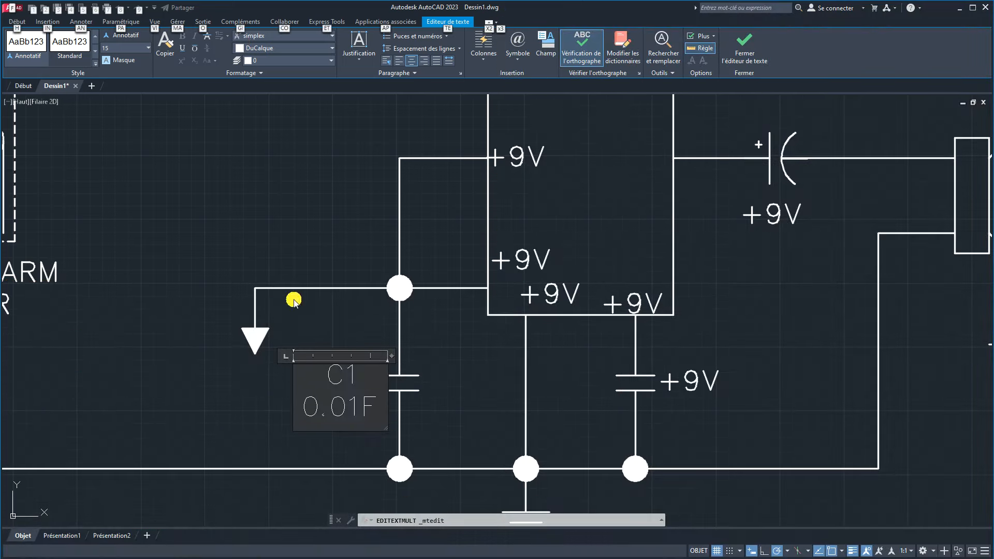
Step: Paste µ before the F in the capacitor value and resize the text frame so 0.01 µF fits on one line
click(354, 404)
right_click(361, 406)
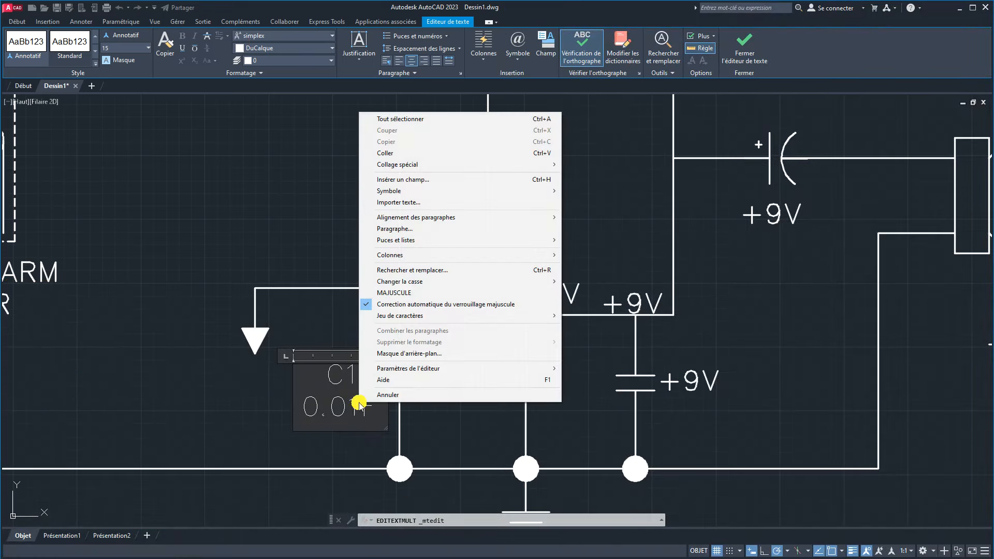
click(365, 150)
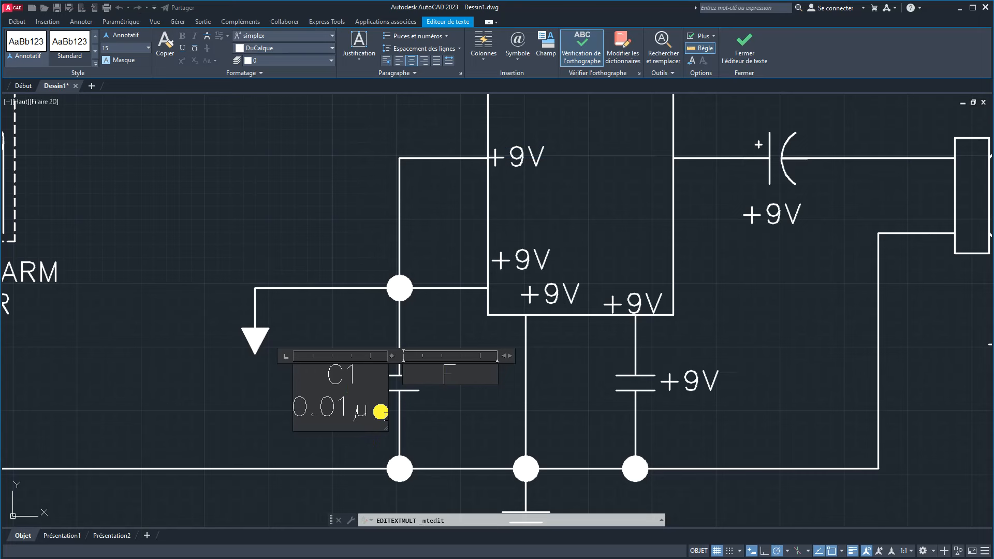
drag(383, 426, 423, 460)
click(354, 446)
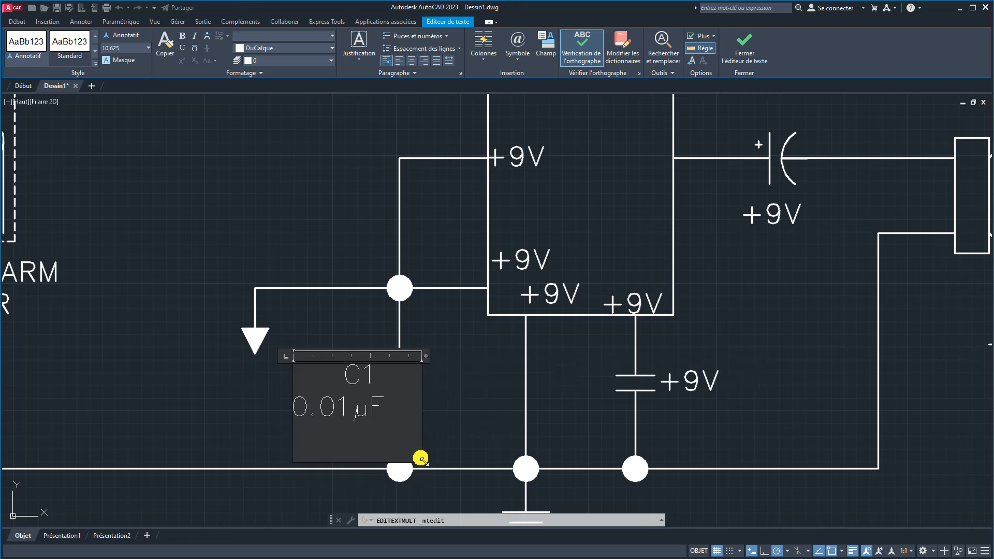
drag(422, 459, 394, 432)
click(433, 402)
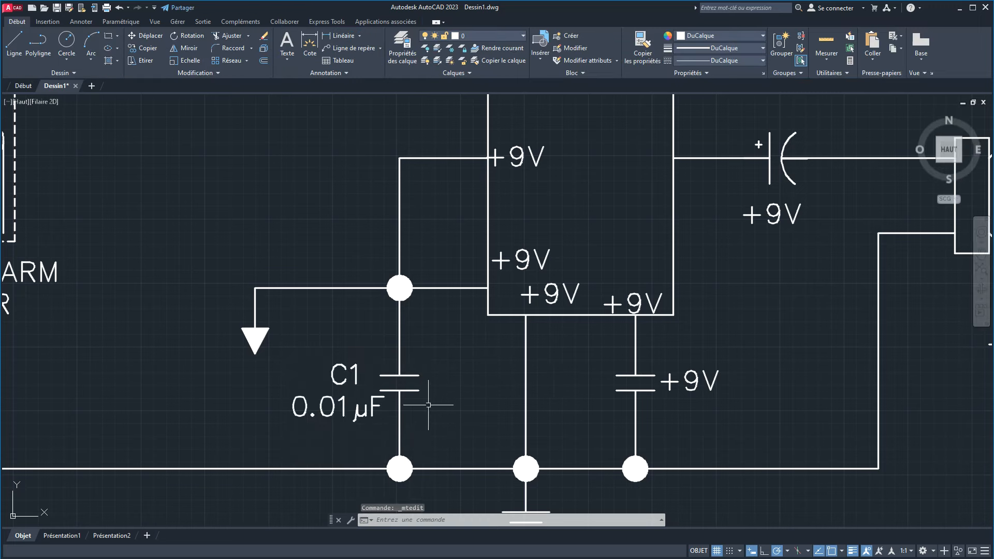
Step: Move the C1 0.01 µF label about 101 units horizontally to the other side of its capacitor
click(328, 401)
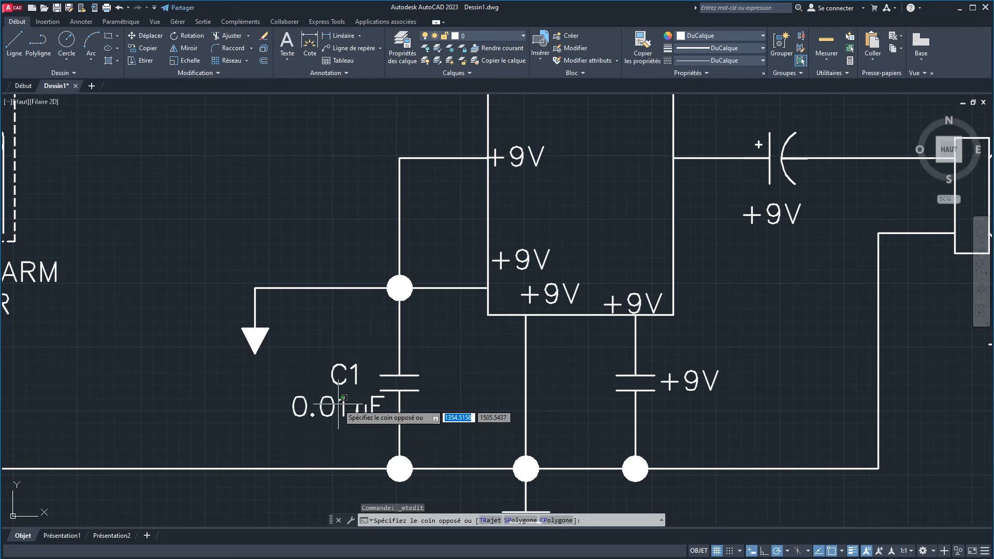
click(331, 421)
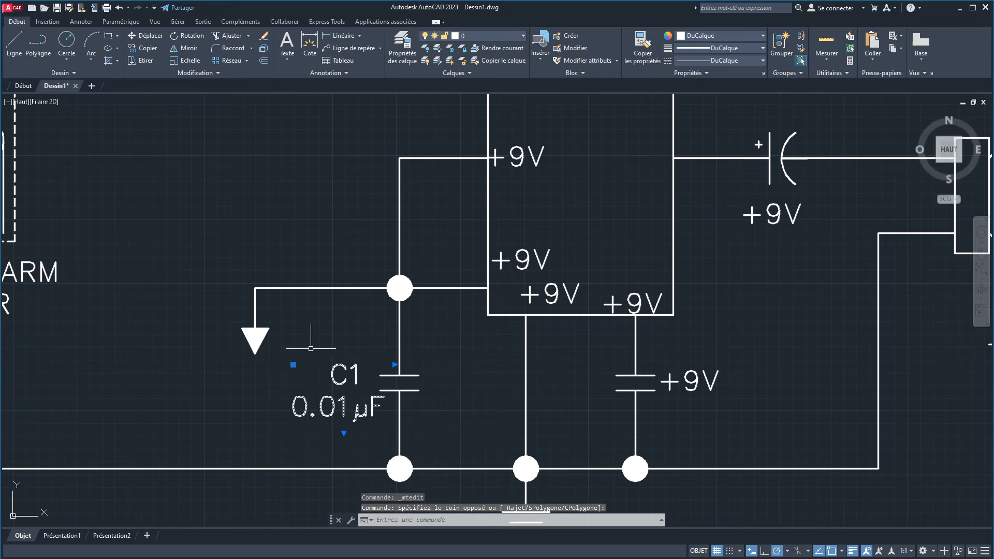
click(293, 364)
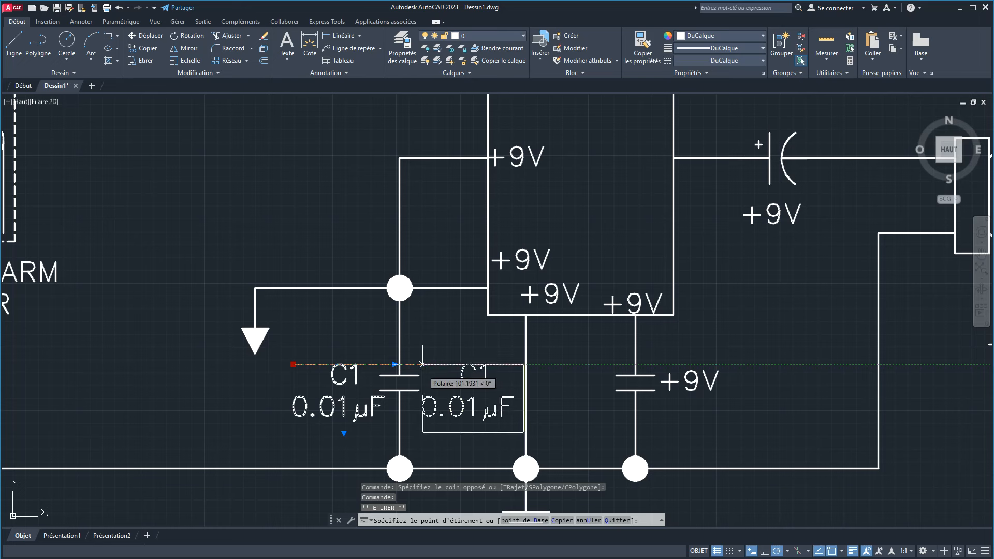
click(422, 364)
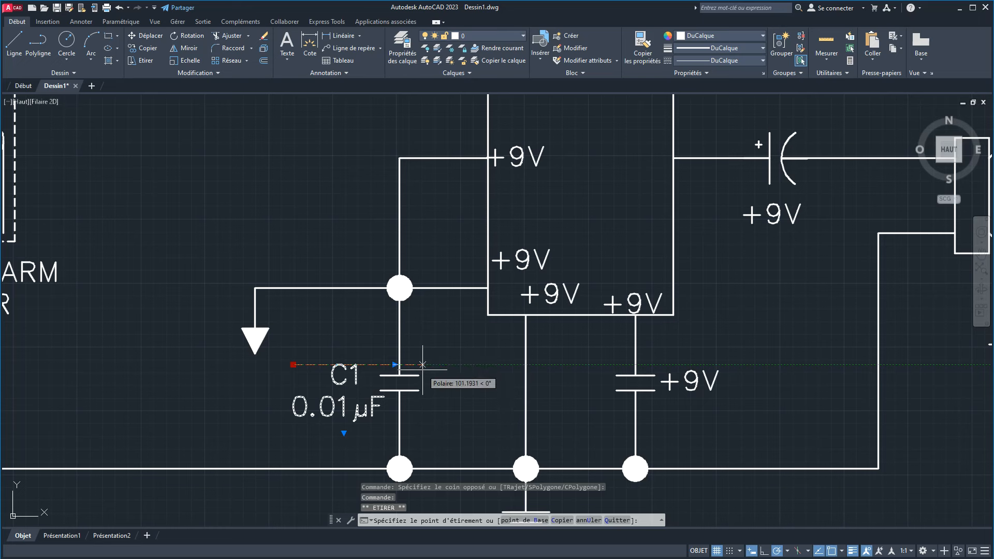
Step: Delete the +9V placeholder beside the second capacitor, the one under the rectangular chip's lower edge
key(Escape)
click(696, 381)
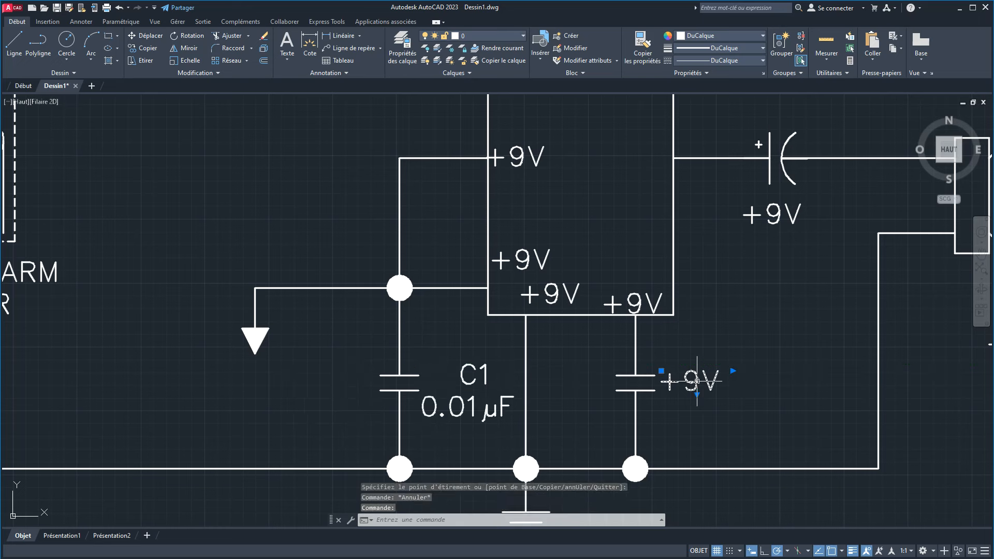
key(Delete)
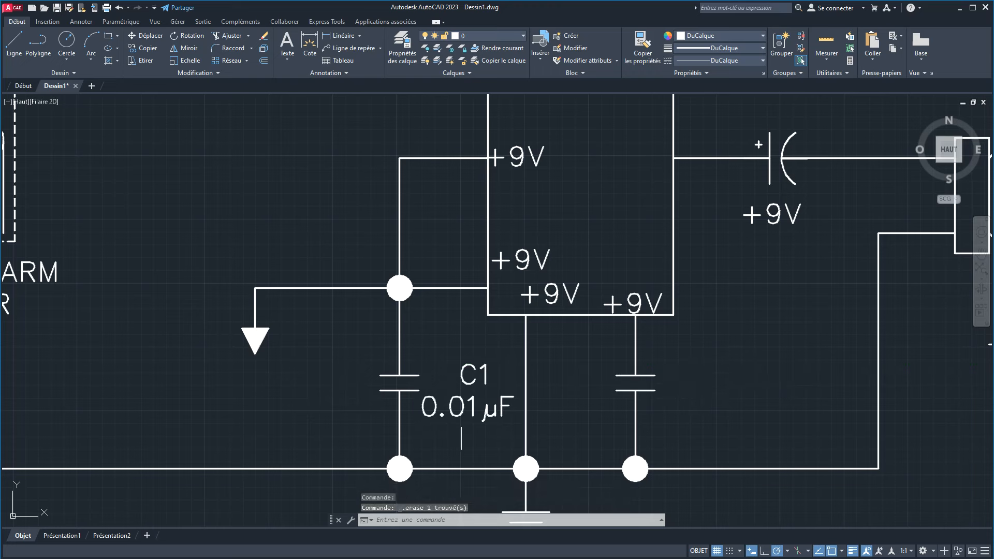
Step: Move the C1 0.01 µF label about 7 units horizontally towards its capacitor
click(469, 413)
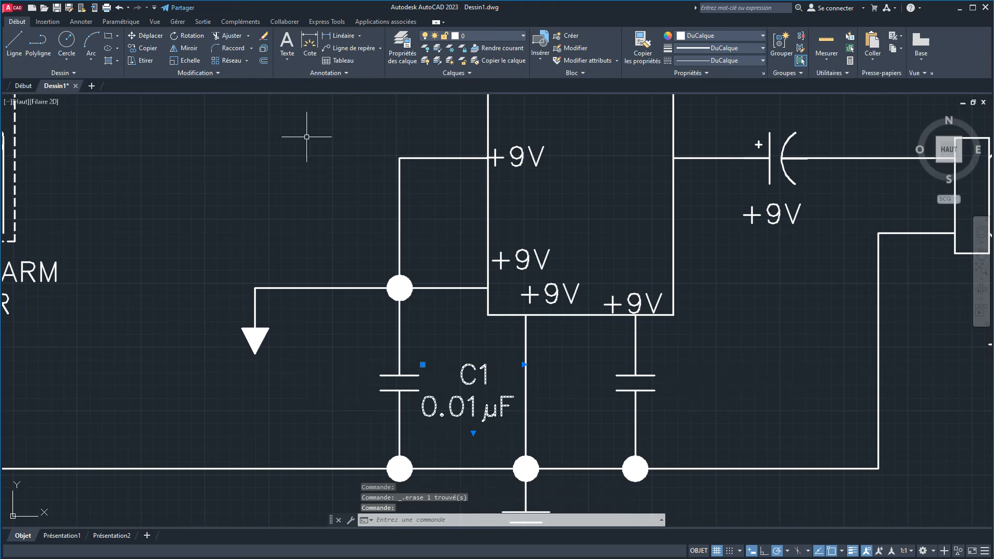
click(422, 364)
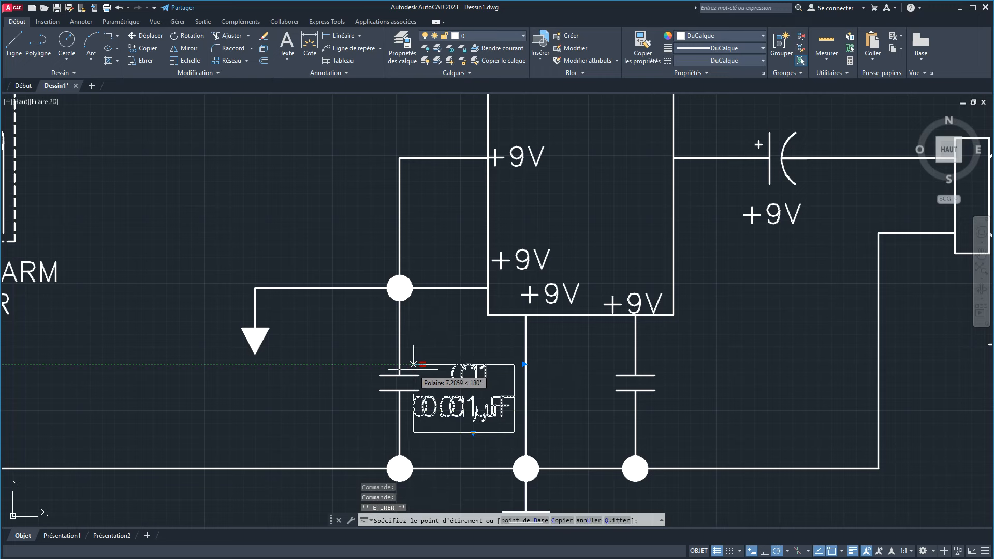
click(413, 365)
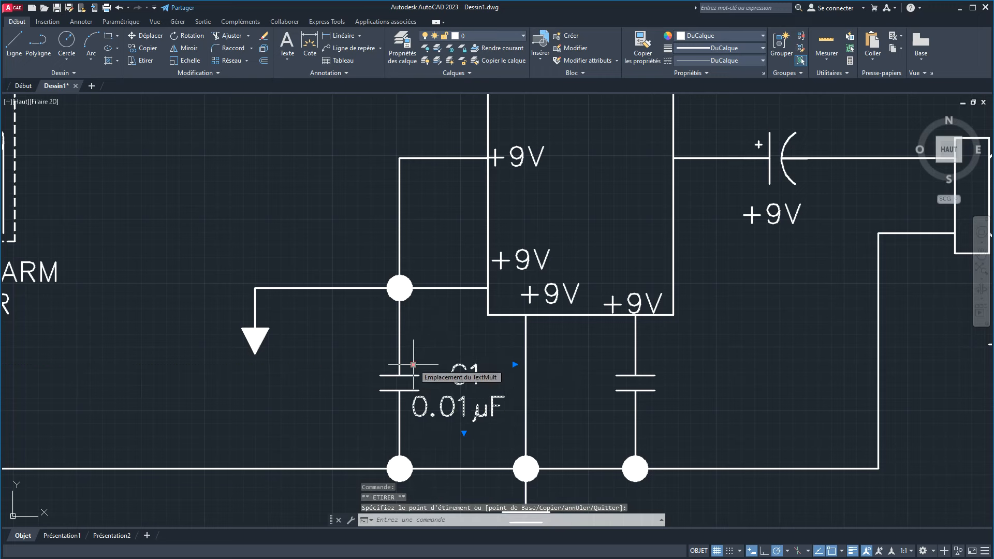
Step: Copy the C1 0.01 µF label about 182 units horizontally, placing the copy beside the second capacitor
click(413, 365)
key(space)
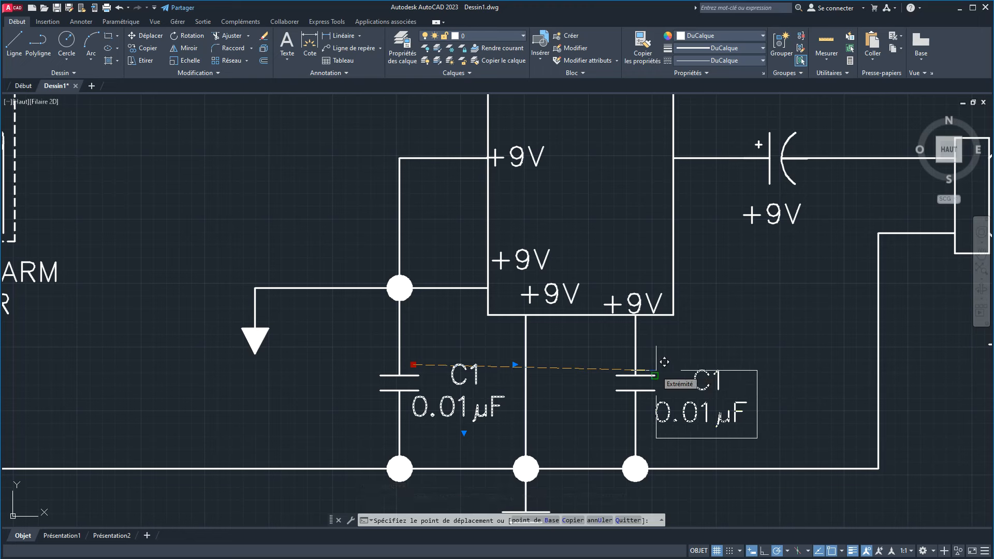
ctrl+click(645, 365)
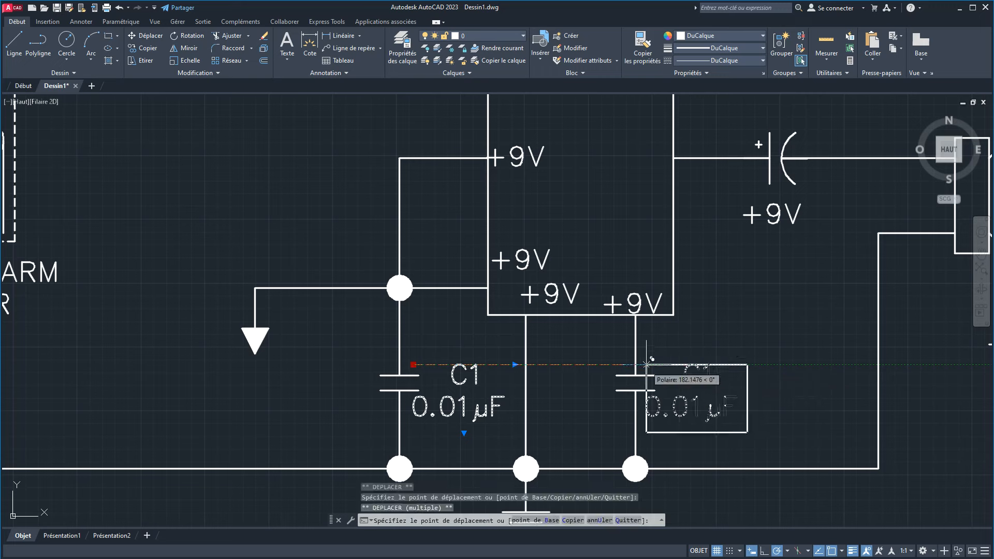
right_click(721, 323)
click(745, 337)
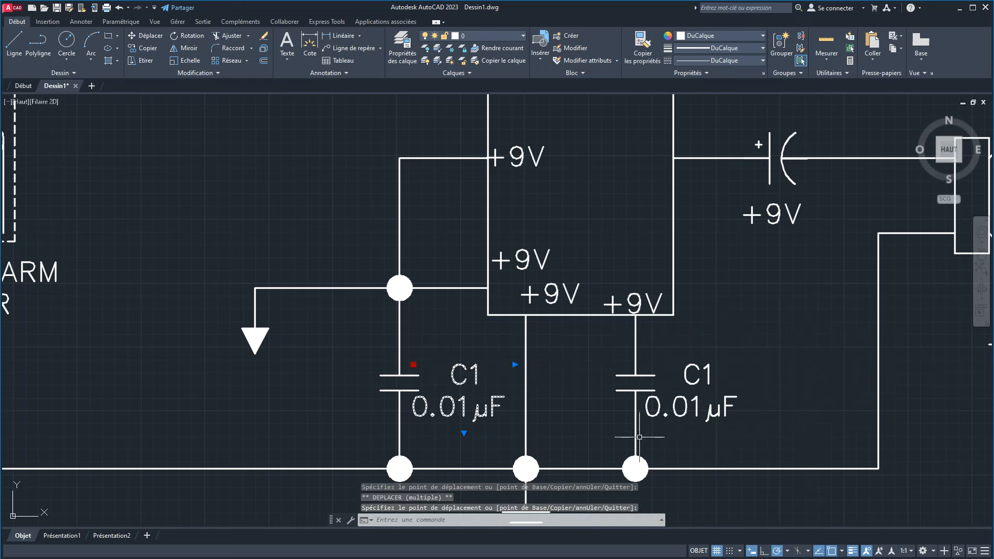
Step: Rename the copied capacitor label from C1 to C2 and format its 2 as a subscript
click(694, 382)
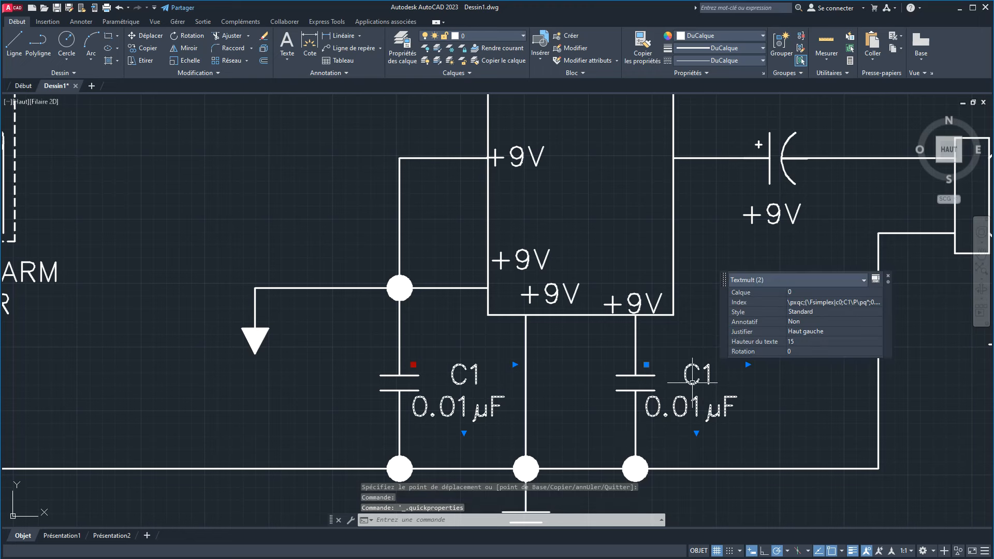
key(Escape)
key(Escape)
click(692, 384)
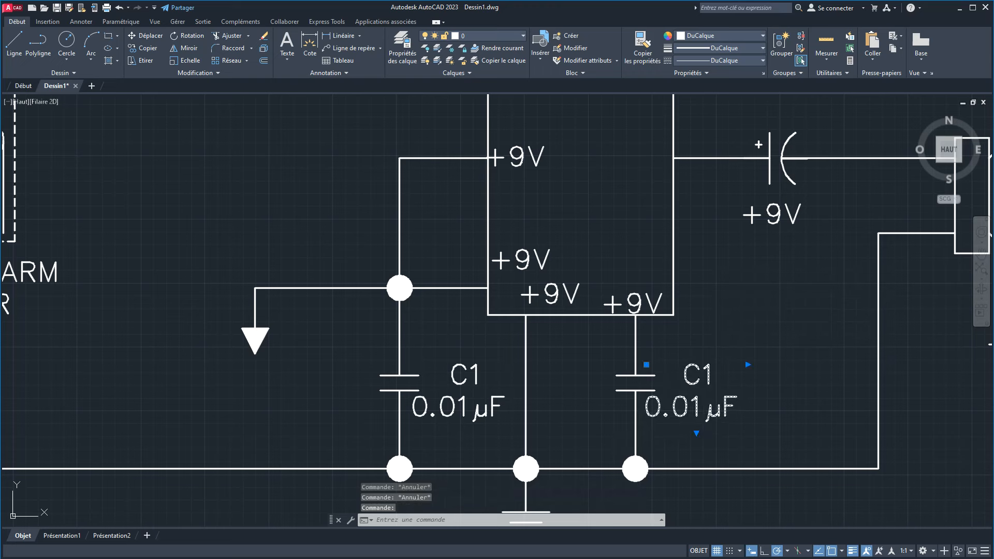
double_click(710, 383)
double_click(708, 378)
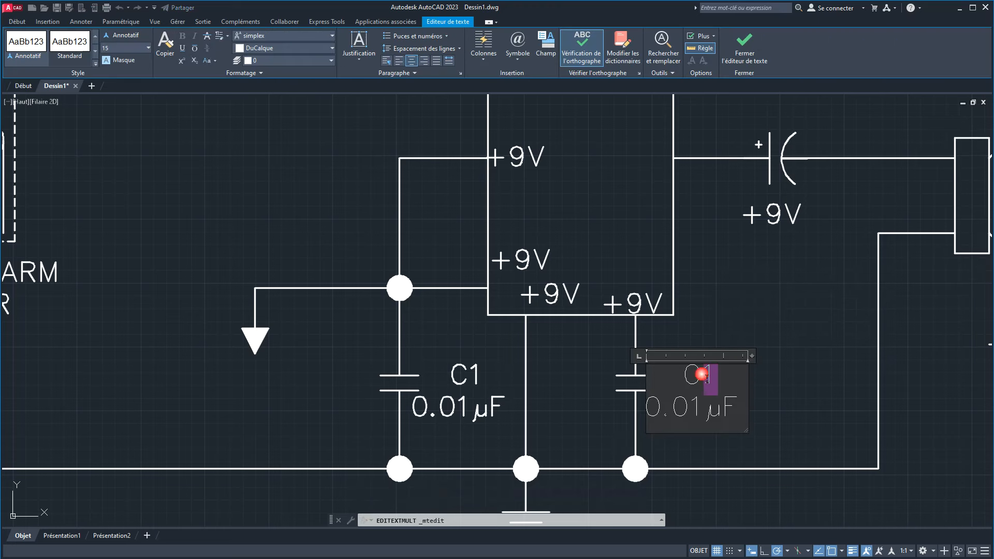
text(2)
drag(700, 377, 726, 378)
click(196, 61)
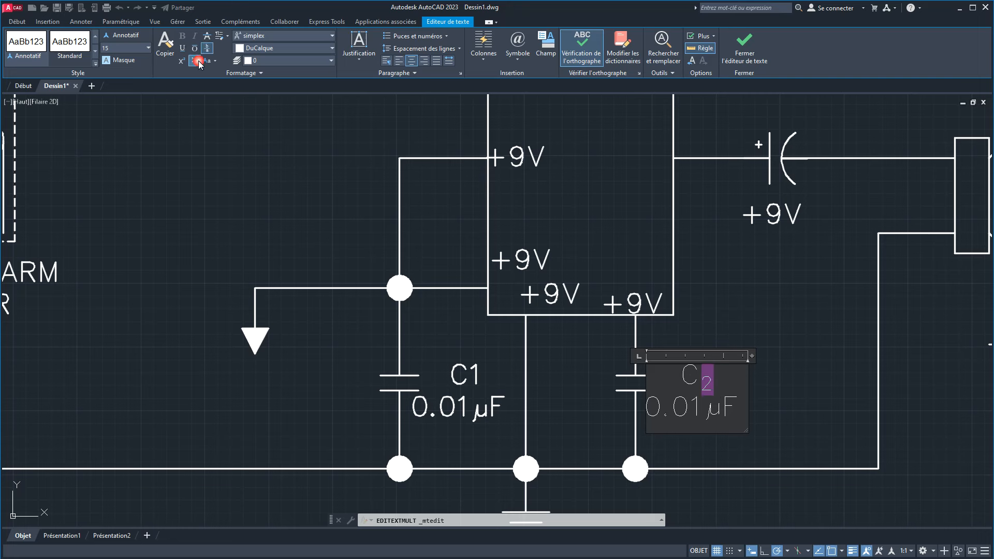
click(461, 382)
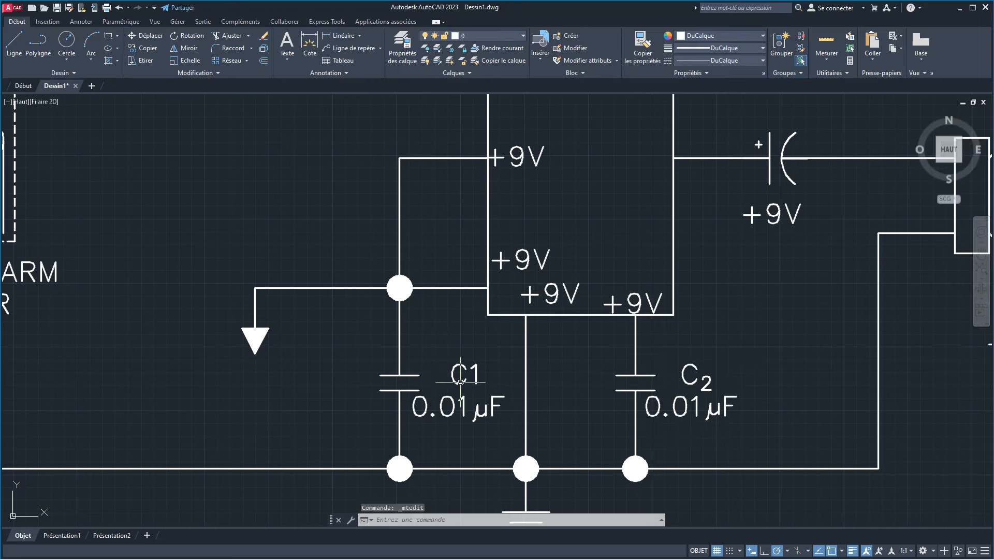
Step: Format the 1 in the original C1 capacitor label as a subscript
click(461, 382)
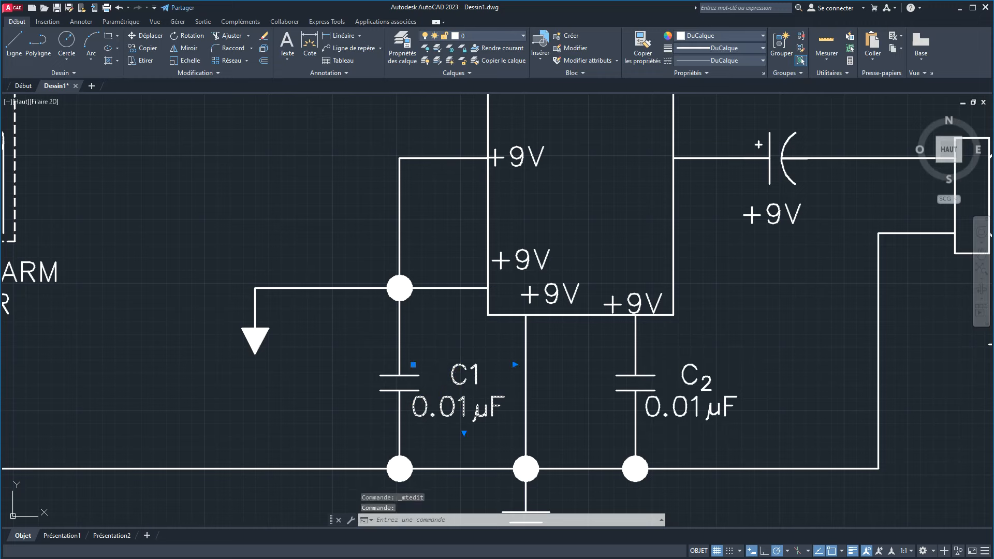
double_click(477, 375)
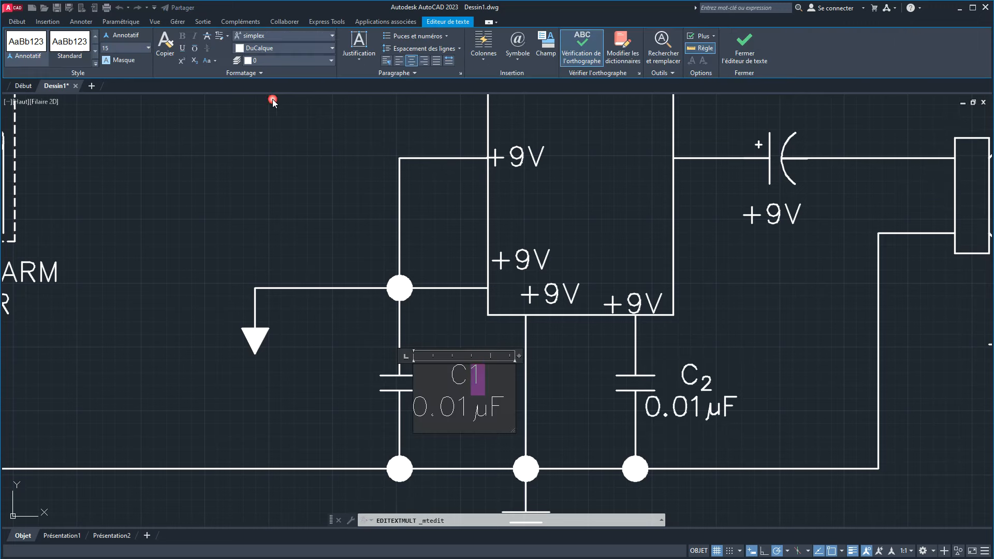
click(194, 61)
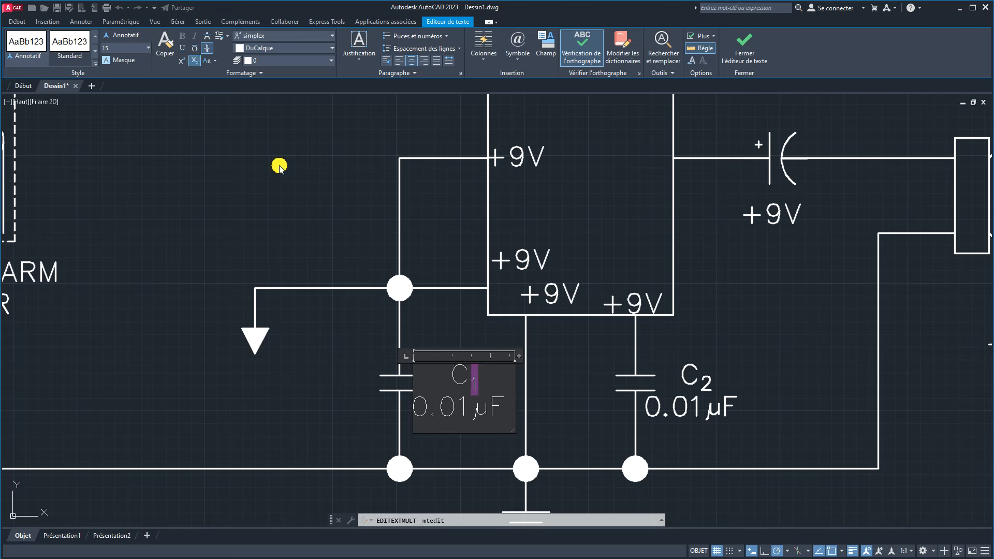
click(563, 417)
Step: Replace the two +9V placeholders along the chip's upper edge with the pin numbers 8 and 4, from left to right
scroll(572, 378, down, 3)
middle_drag(572, 377, 350, 357)
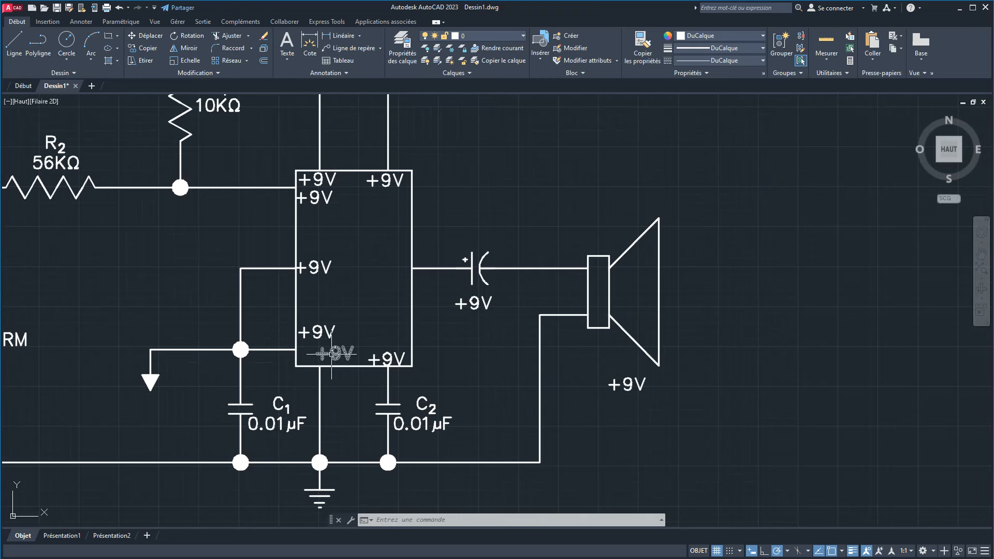
click(317, 178)
double_click(317, 179)
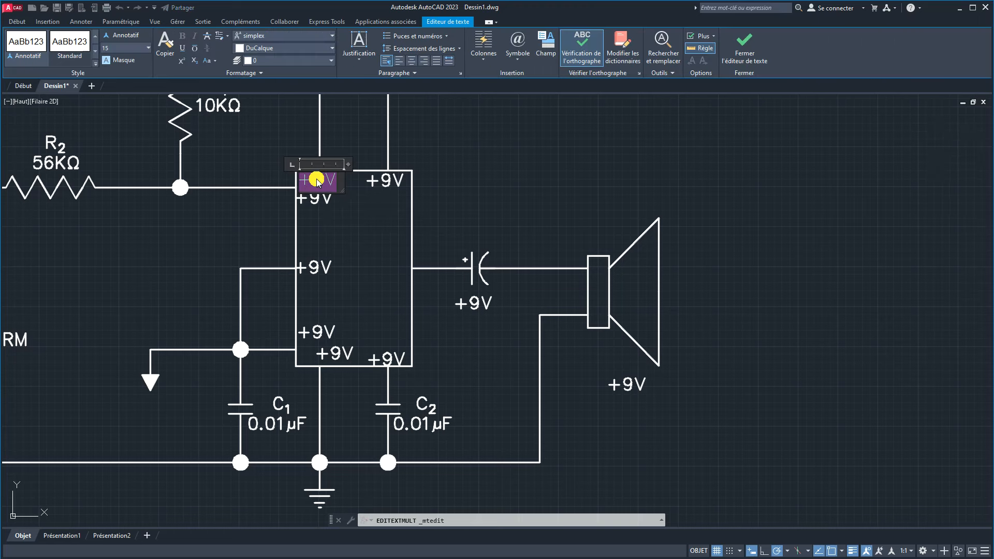
text(8)
click(366, 225)
click(383, 177)
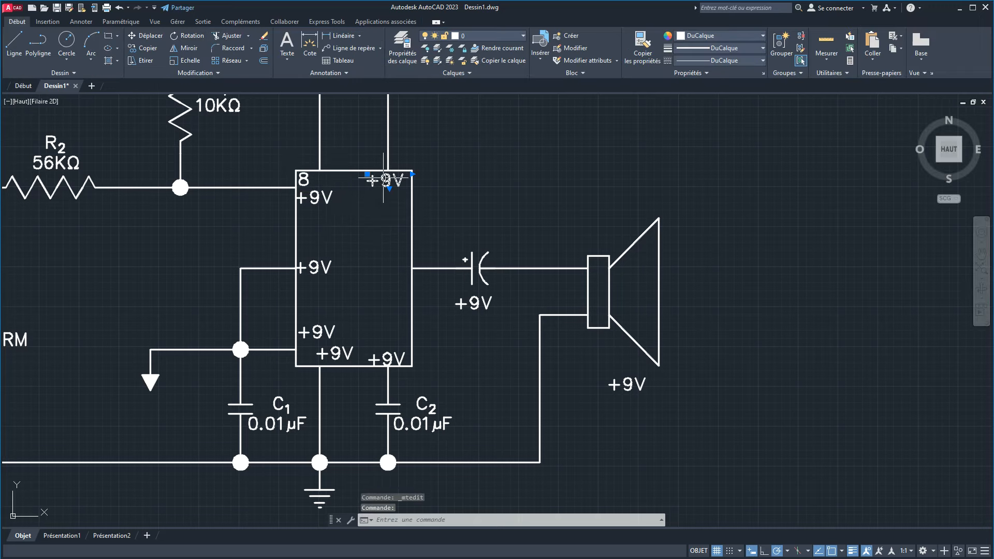
double_click(384, 180)
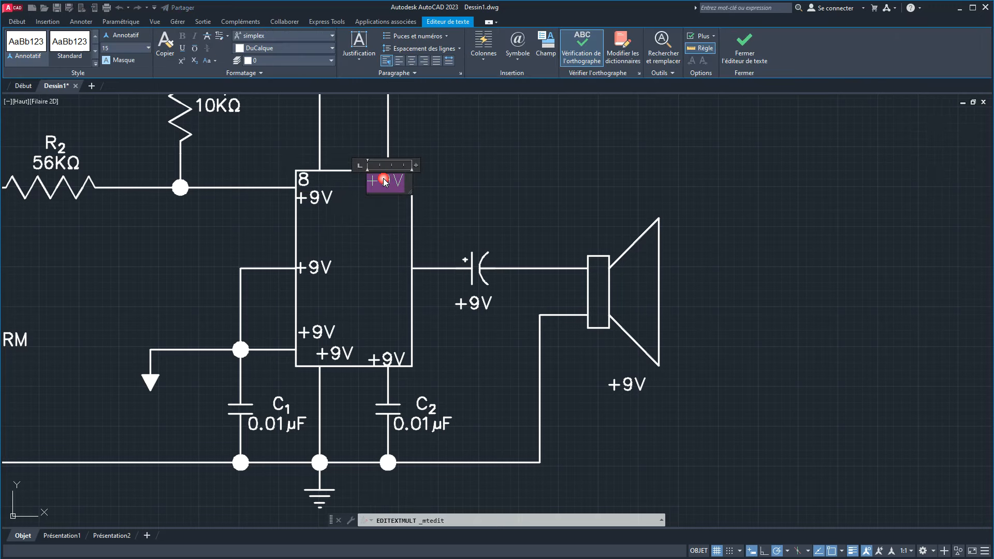
text(4)
click(354, 252)
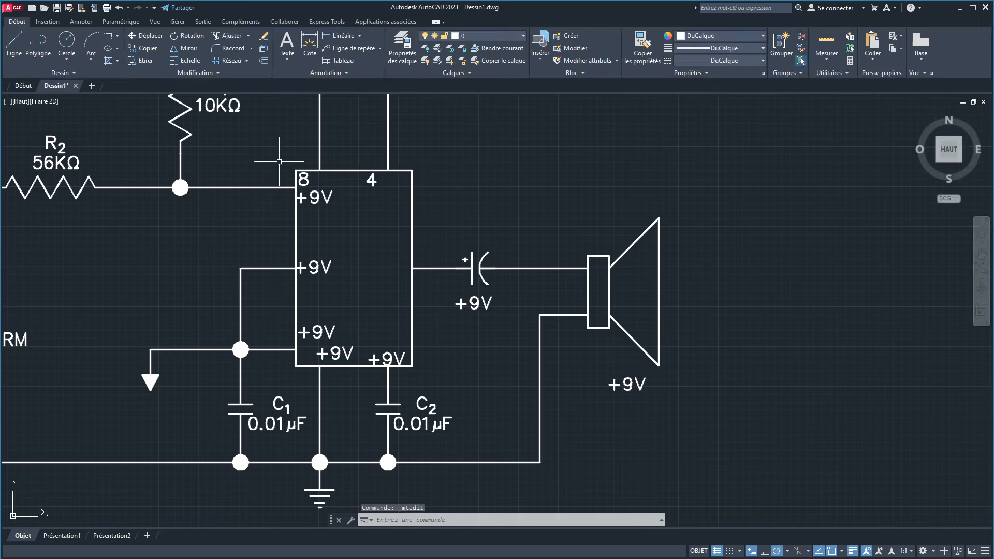
Step: Replace the upper two +9V placeholders on the chip's left edge with the pin numbers 7 and 6, from top to bottom
click(317, 197)
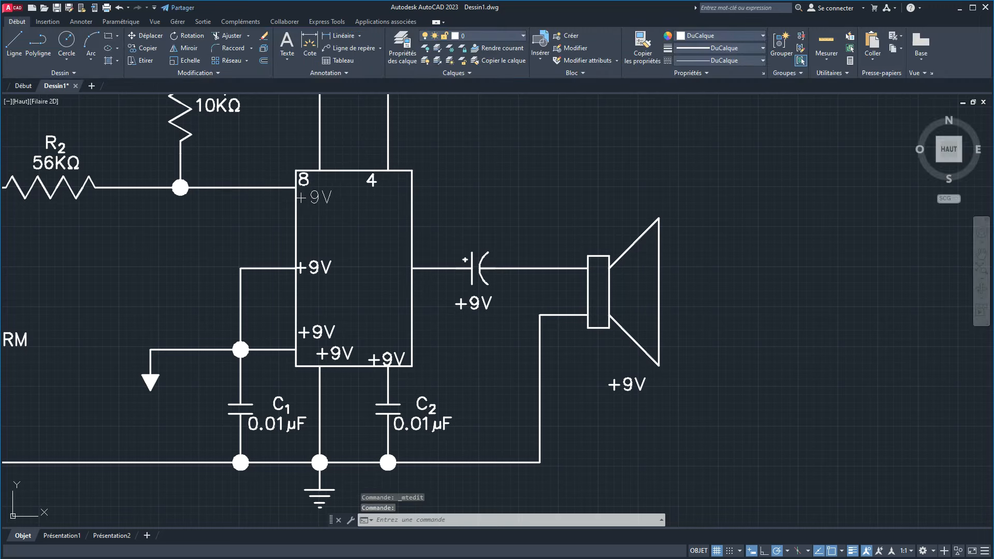
double_click(317, 199)
text(7)
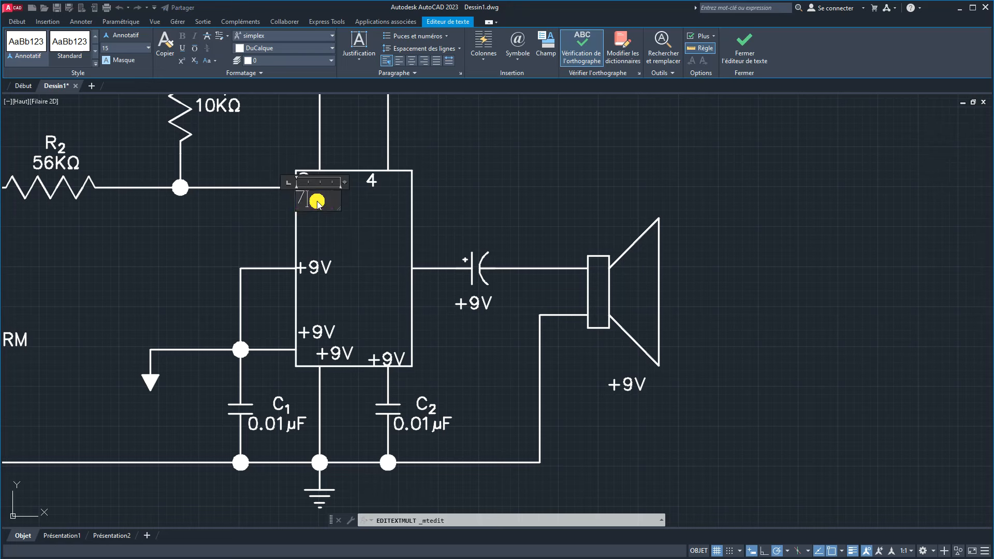
key(Return)
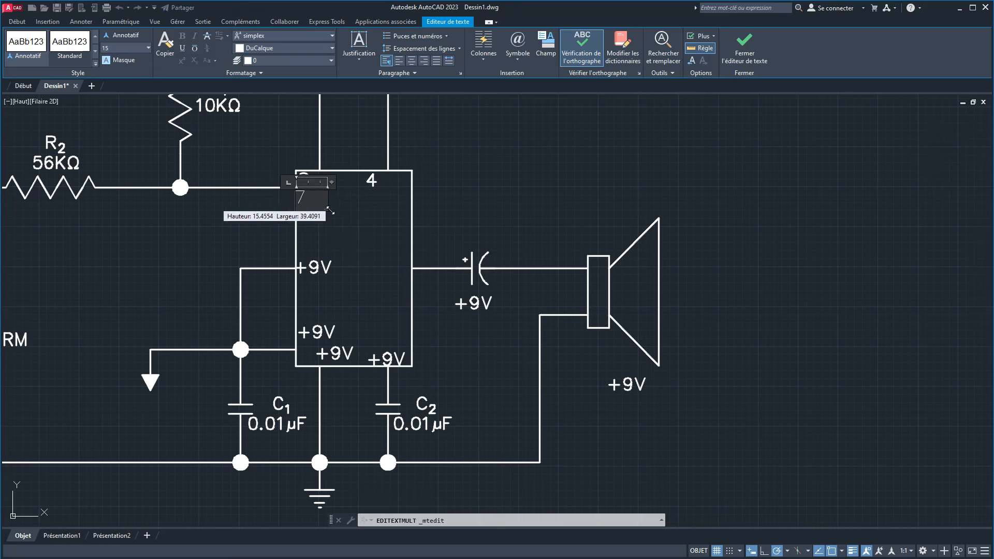
click(349, 257)
click(318, 264)
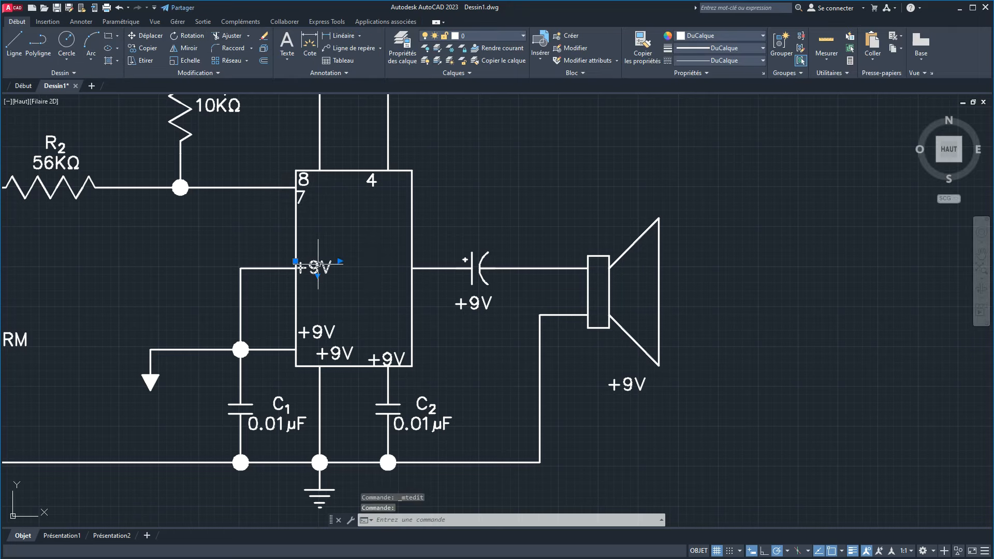
double_click(319, 266)
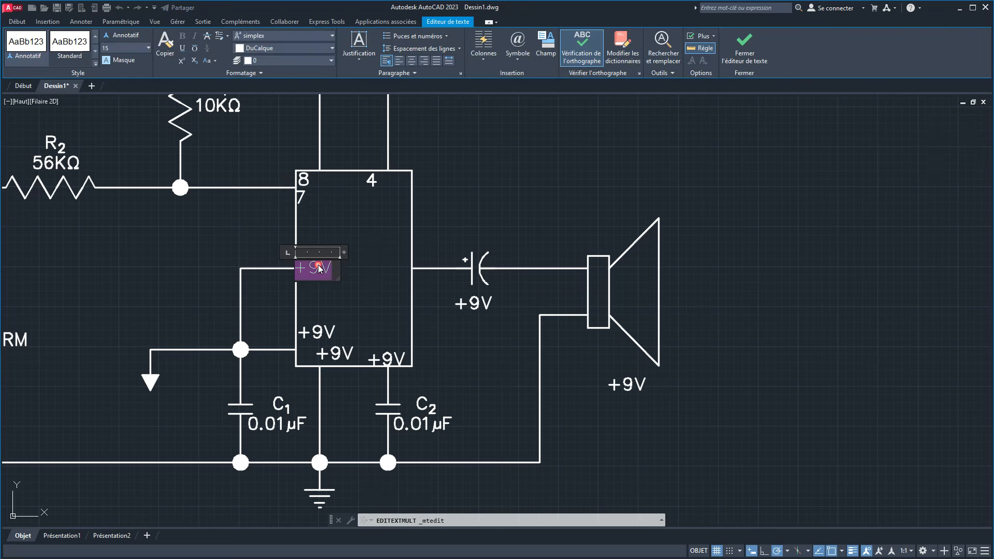
text(6)
click(349, 300)
Step: Replace the lowest +9V placeholder on the chip's left edge with the pin number 2
click(309, 331)
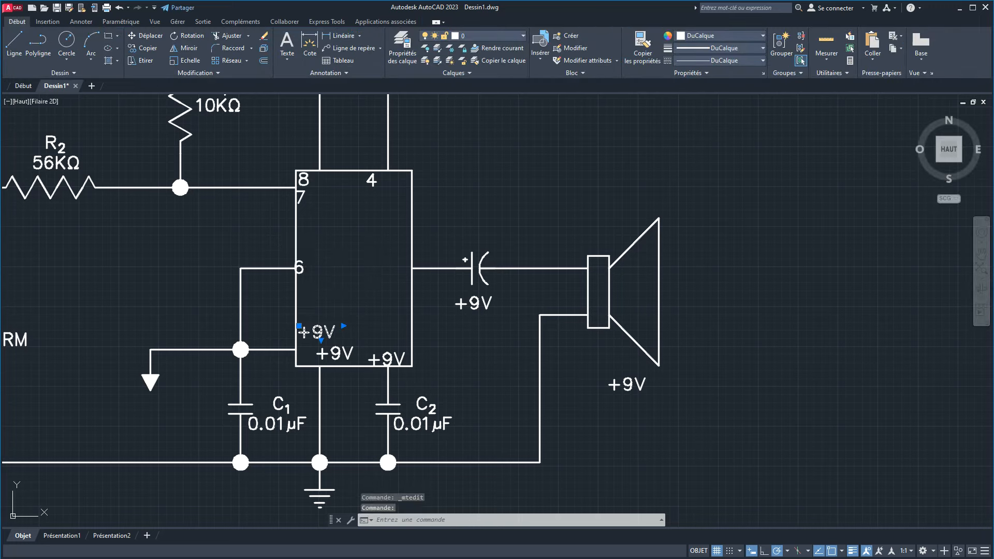
double_click(309, 331)
text(2)
key(Return)
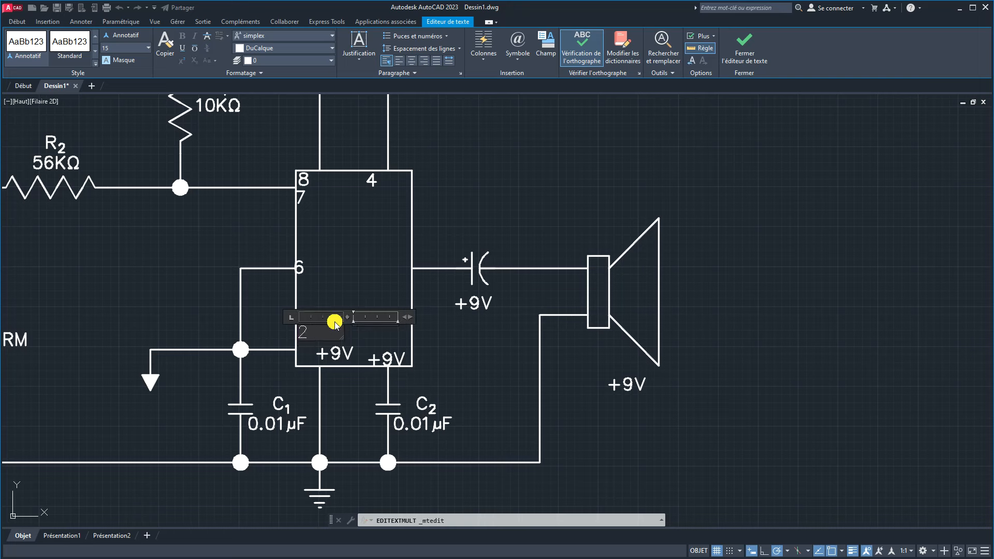
click(326, 278)
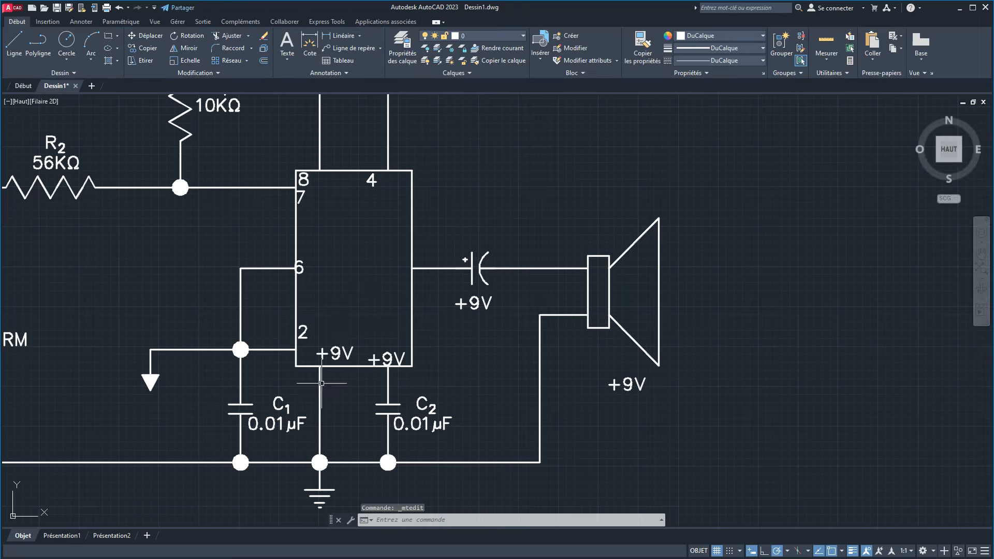
Step: Replace the two +9V placeholders along the chip's lower edge with the pin numbers 1 and 5, from left to right
click(332, 355)
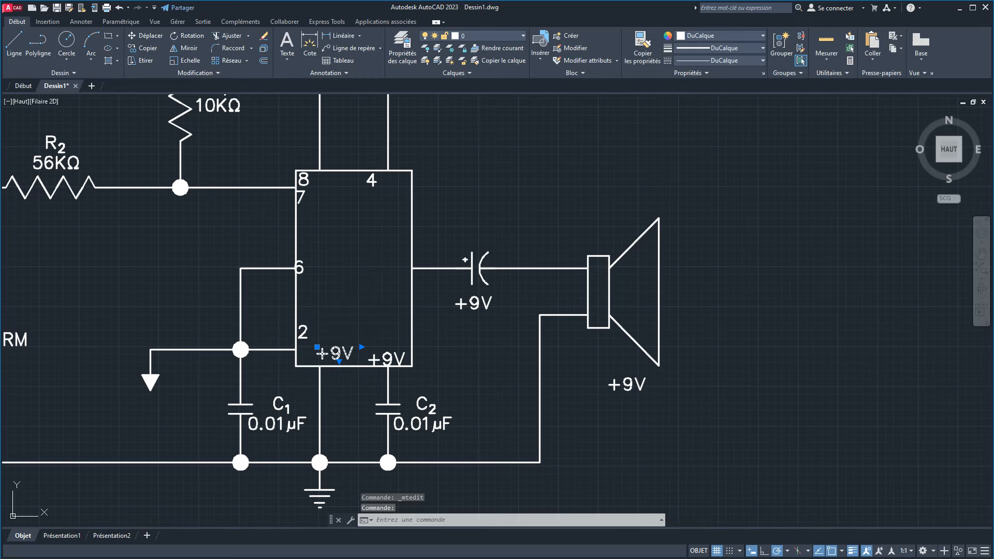
double_click(332, 355)
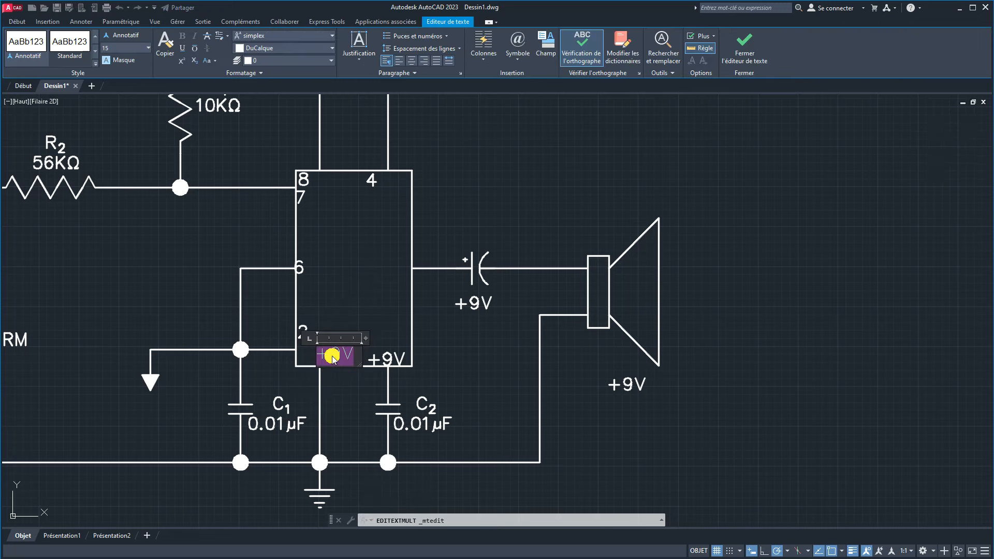
text(1)
click(404, 284)
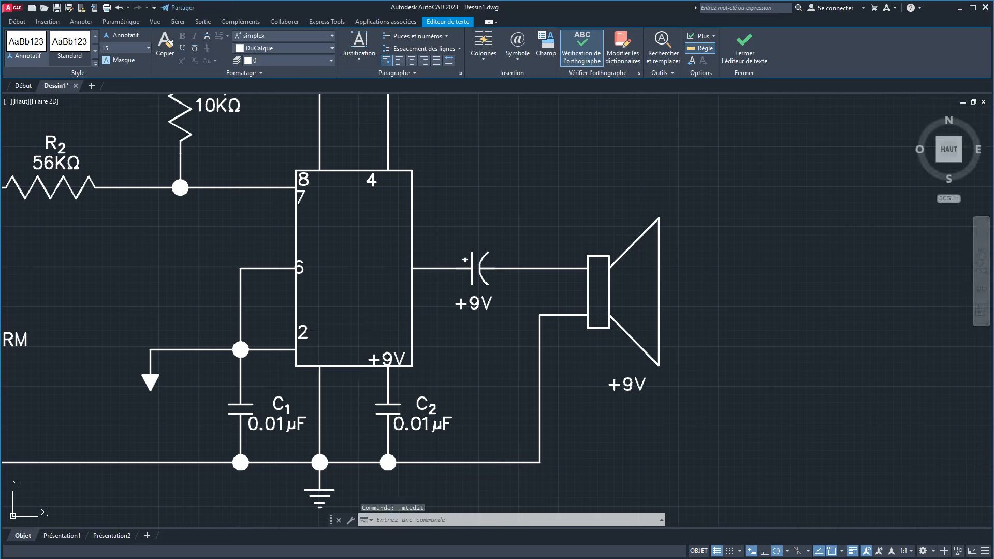
click(384, 356)
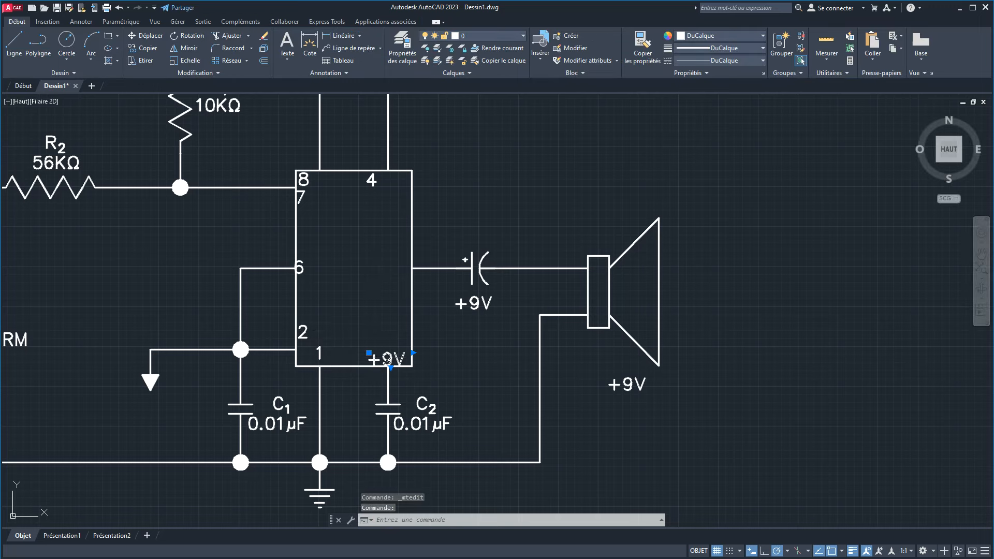
double_click(386, 359)
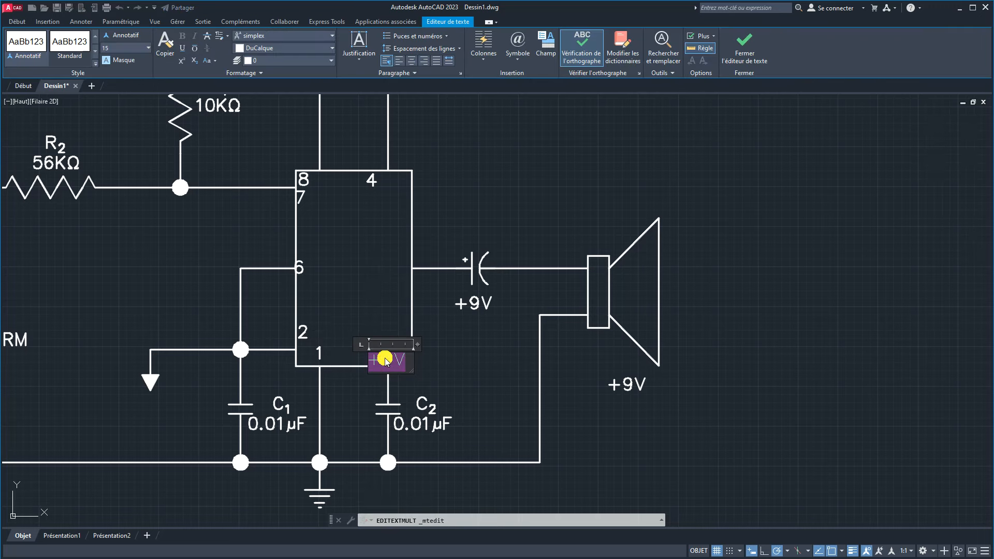
text(5)
click(404, 285)
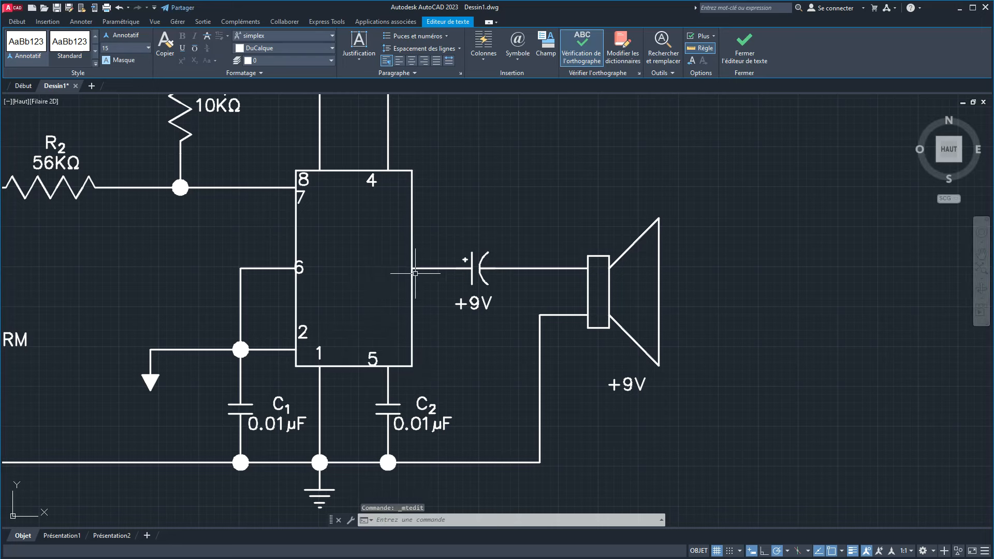
Step: Copy the pin number 6 horizontally about 117 units to the chip's right edge, beside the capacitor wire
click(299, 268)
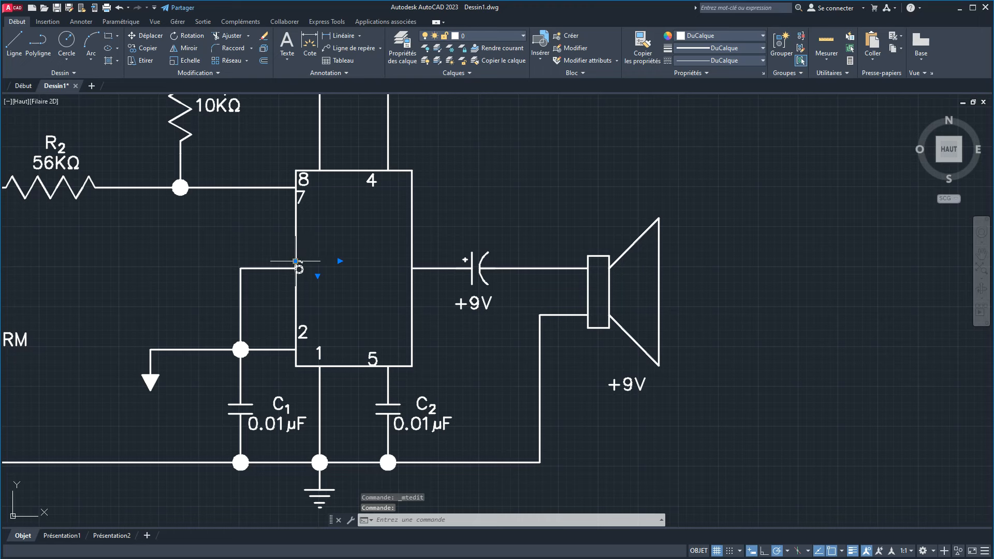
click(296, 261)
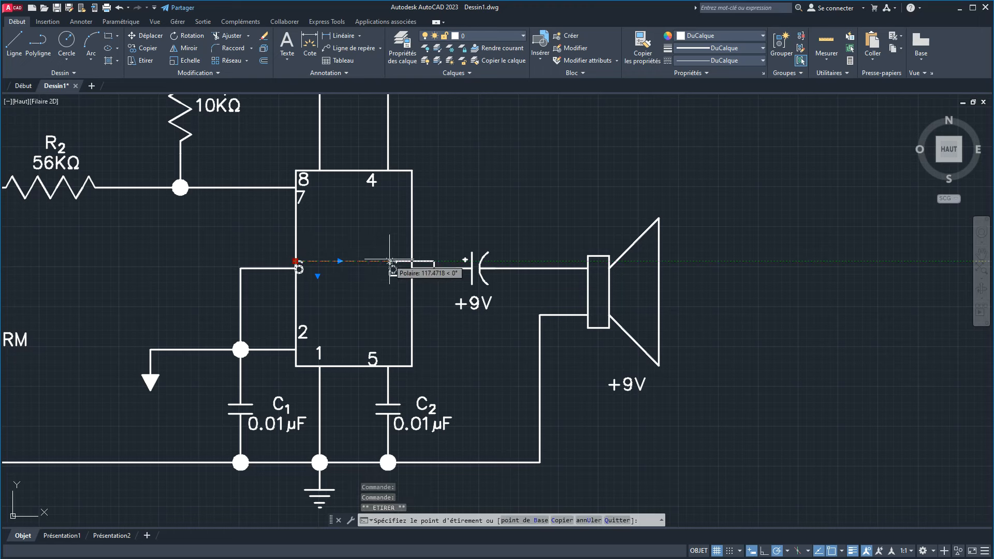
ctrl+click(389, 261)
right_click(364, 291)
click(384, 297)
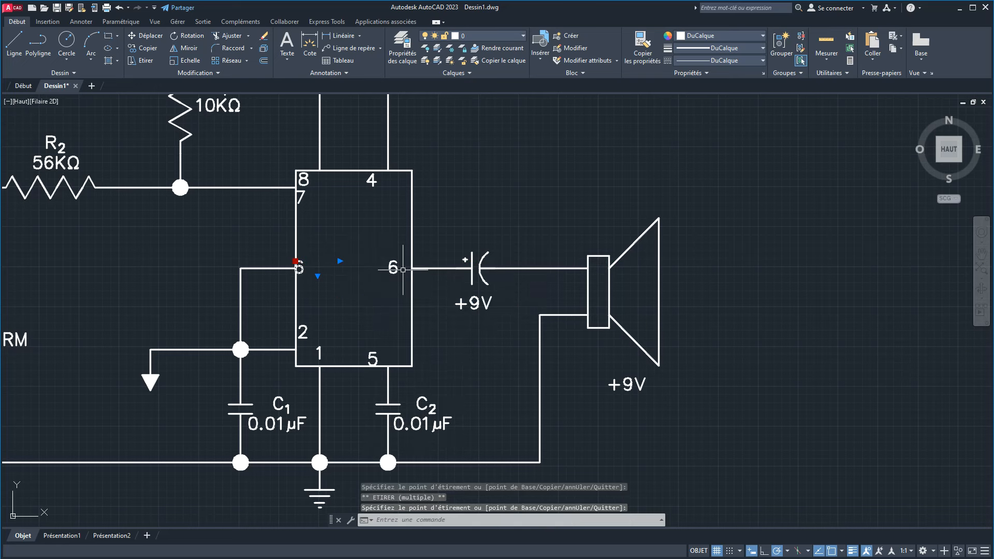
key(Escape)
key(Escape)
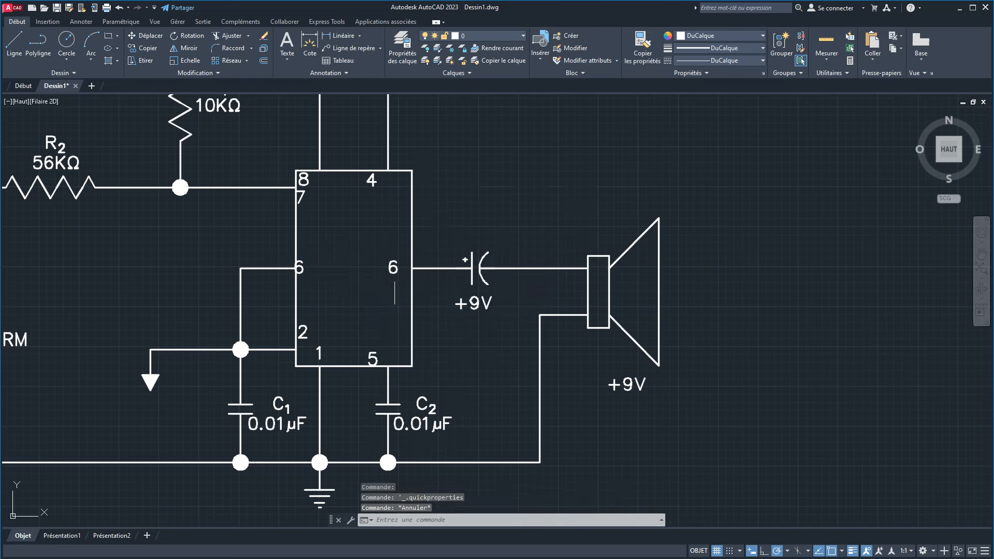
Step: Change the copied pin number at the chip's right edge to 3
double_click(394, 268)
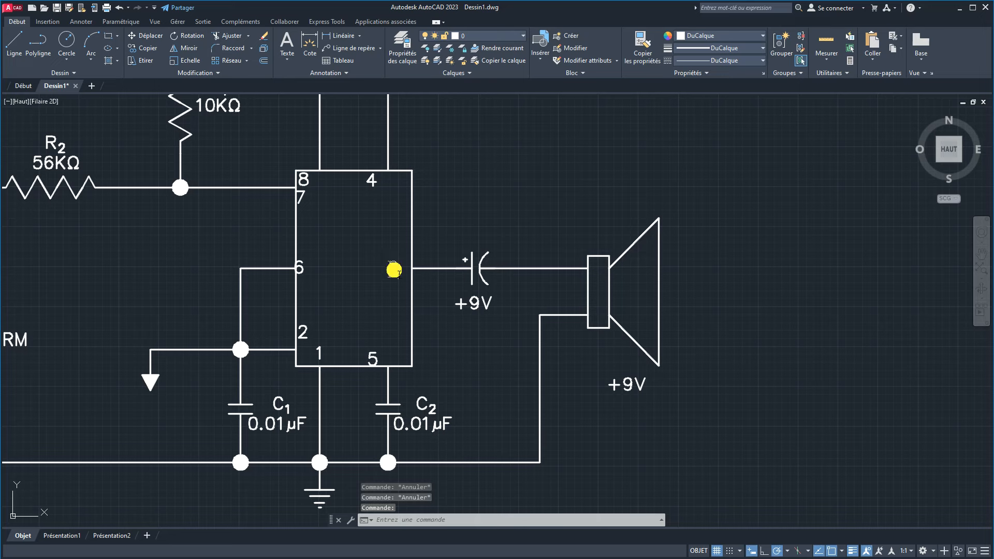
text(3)
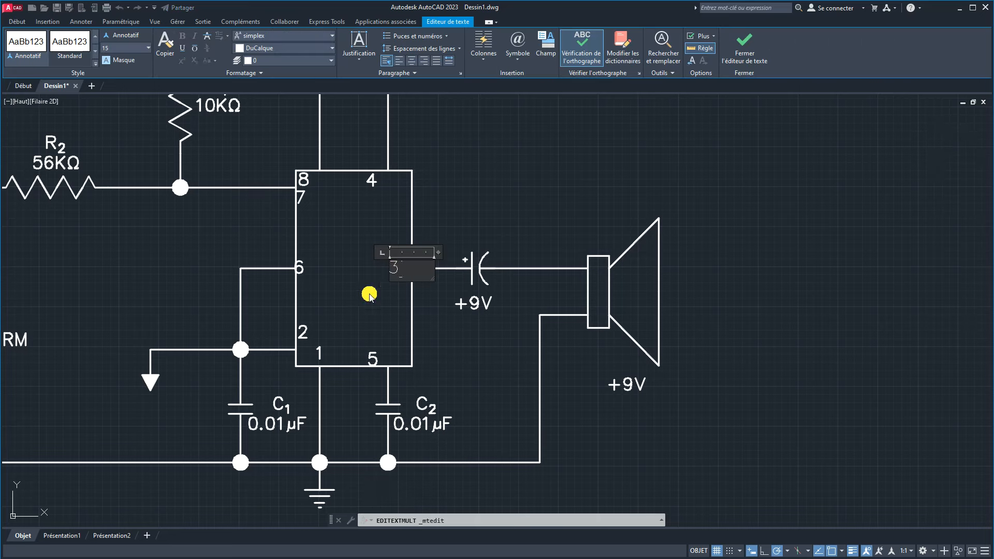
click(366, 289)
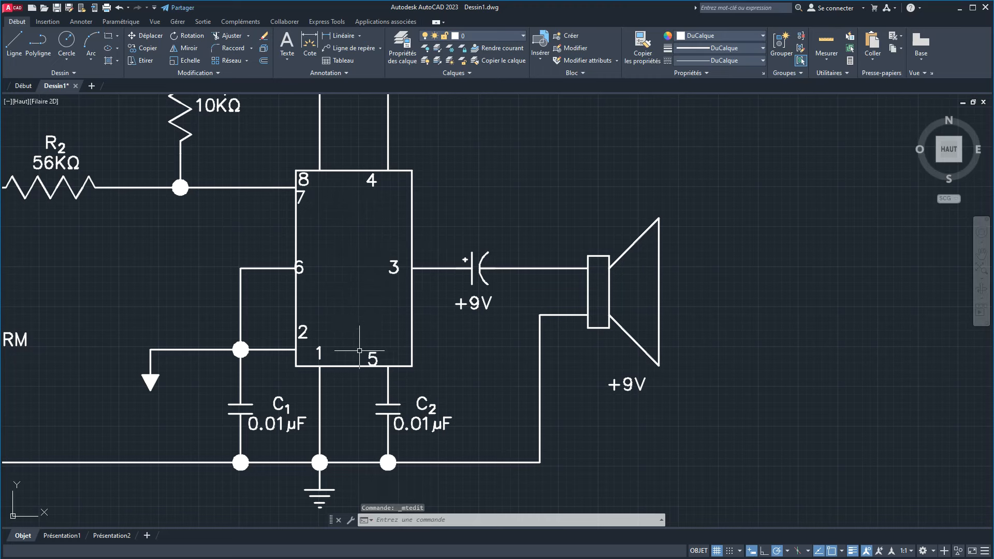
Step: Move the pin number 5 right and slightly up so it sits directly above the C2 wire
click(372, 359)
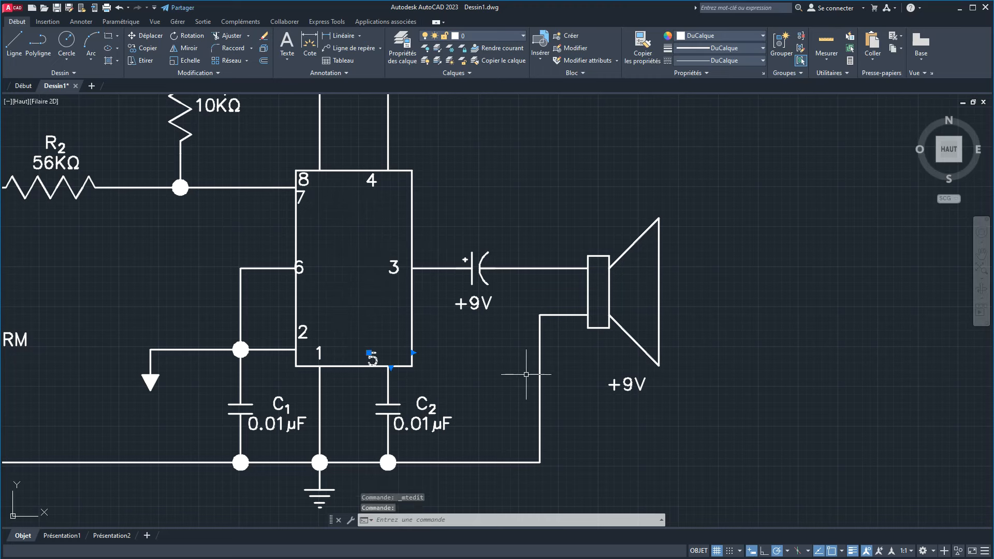
drag(369, 352, 385, 347)
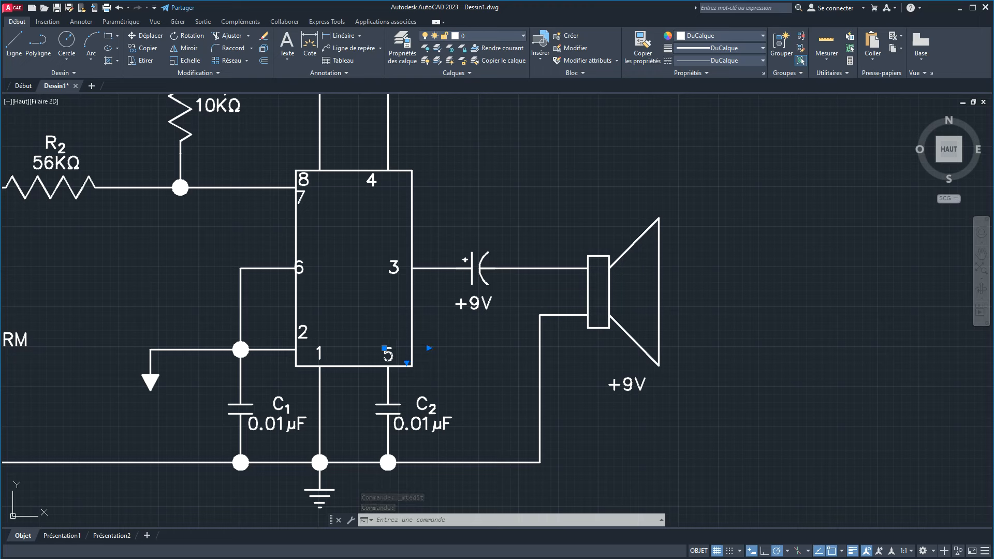
key(Escape)
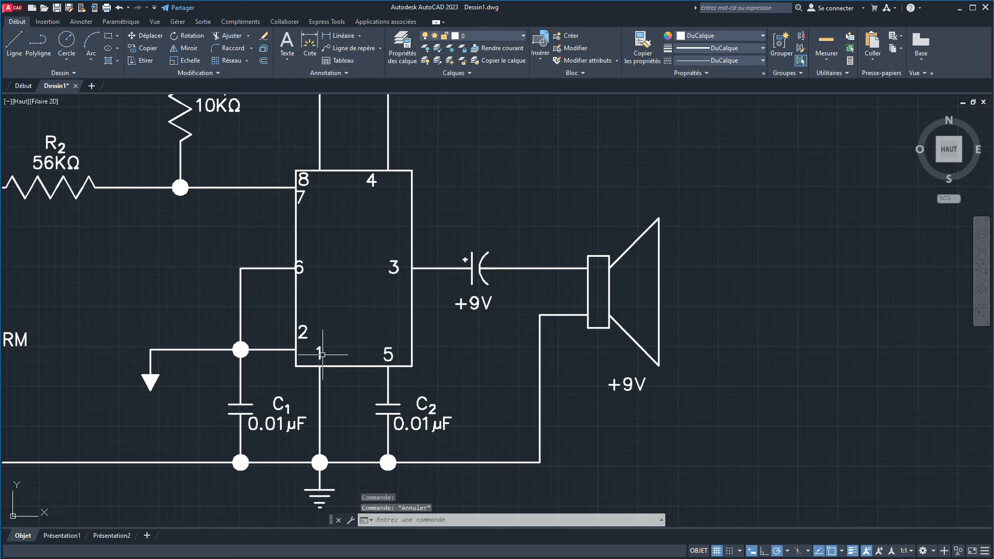
Step: Nudge the pin number 2 down and slightly right until it lines up with its wire inside the chip
click(303, 331)
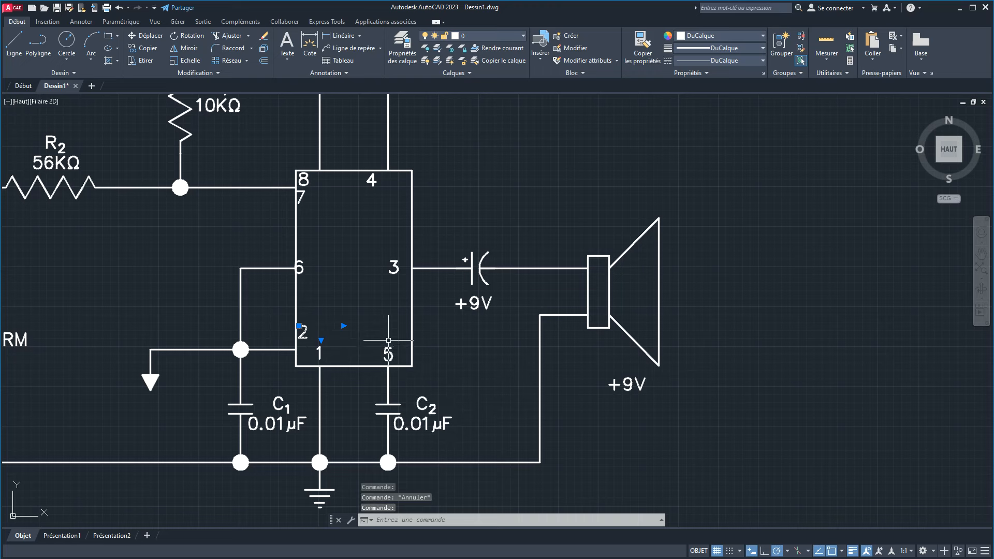
key(ctrl+Down)
key(ctrl+Down)
key(ctrl+Down)
key(ctrl+Down)
key(ctrl+Down)
key(ctrl+Down)
key(ctrl+Down)
key(ctrl+Down)
key(ctrl+Down)
key(ctrl+Right)
key(ctrl+Right)
key(ctrl+Right)
key(ctrl+Down)
key(ctrl+Down)
key(ctrl+Down)
key(ctrl+Down)
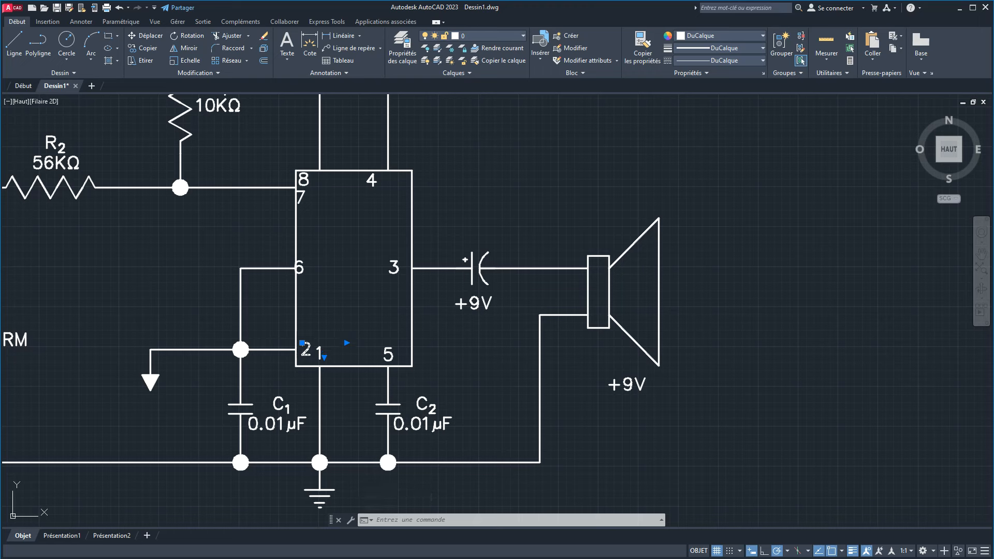
key(Escape)
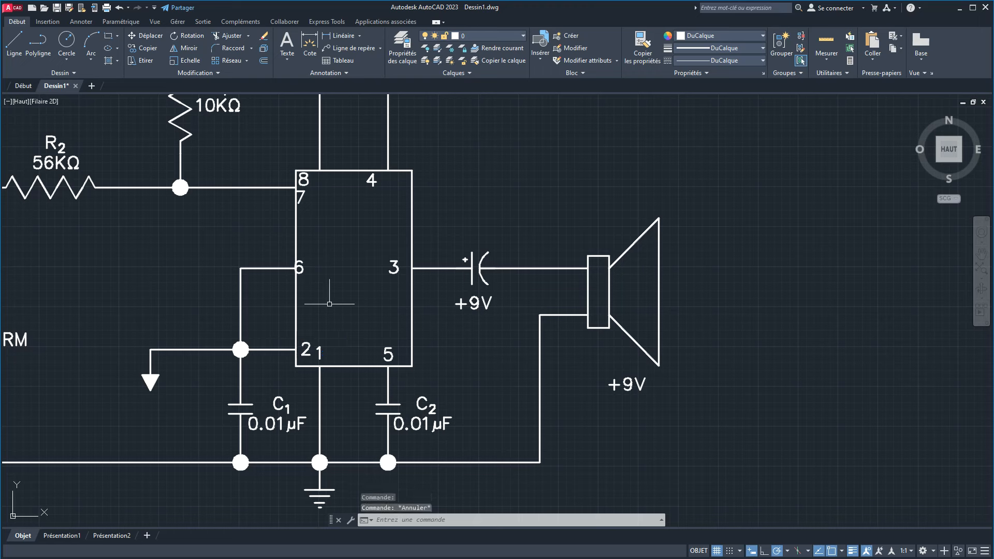
Step: Nudge the pin number 6 right so it sits clear of the chip's left edge, level with its wire
click(299, 269)
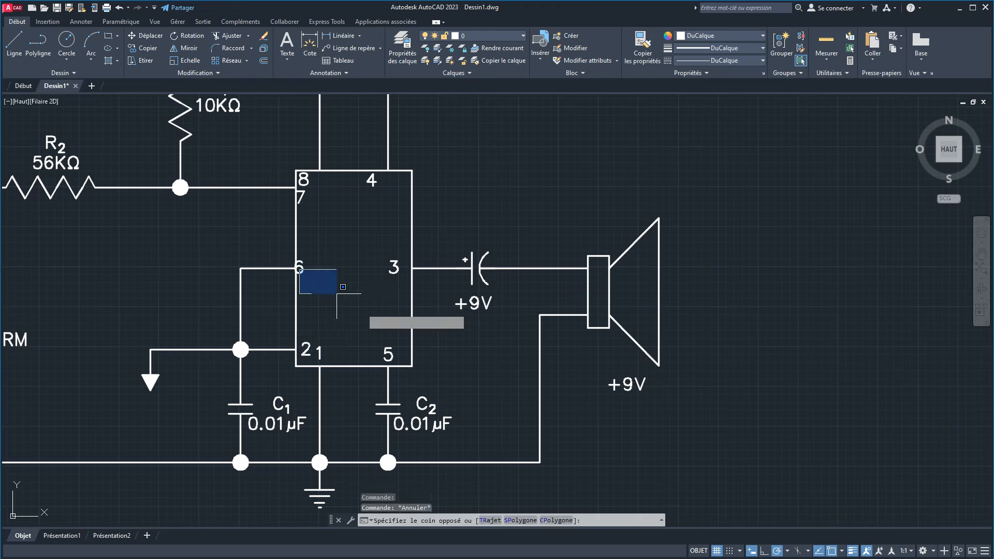
click(297, 264)
key(ctrl+Right)
key(ctrl+Right)
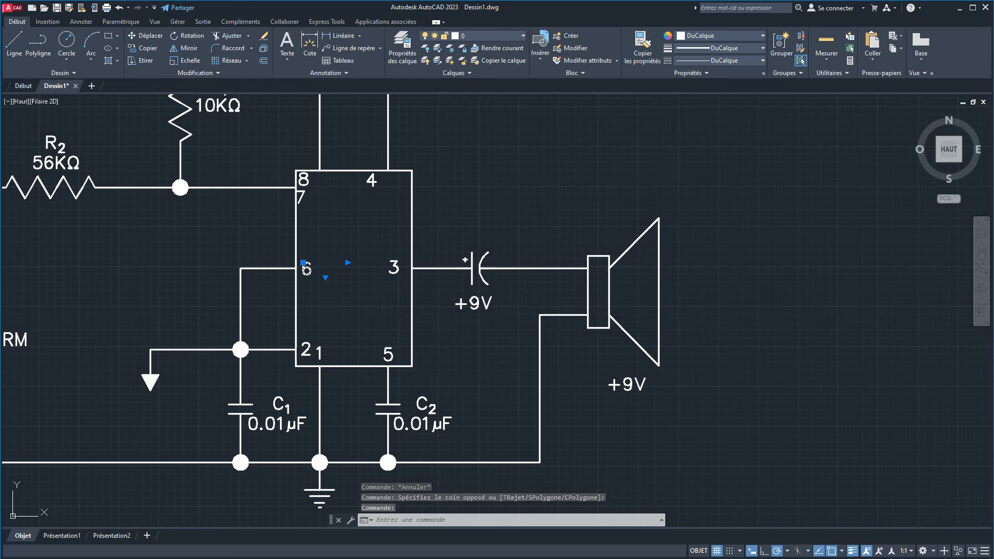
key(Escape)
Step: Nudge the pin number 3 right so it sits close to the chip's right edge, level with the output wire
click(394, 268)
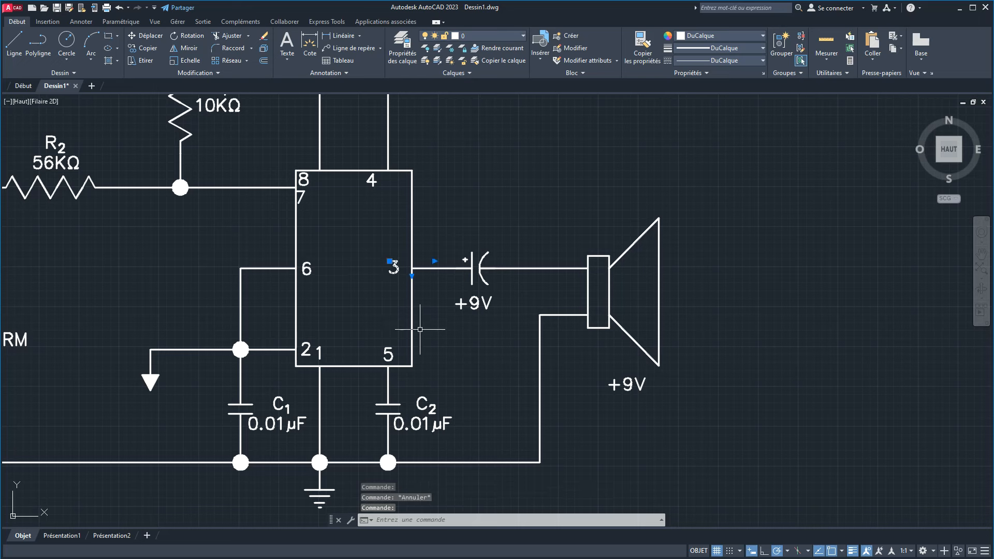
key(ctrl+Right)
key(ctrl+Right)
key(ctrl+Right)
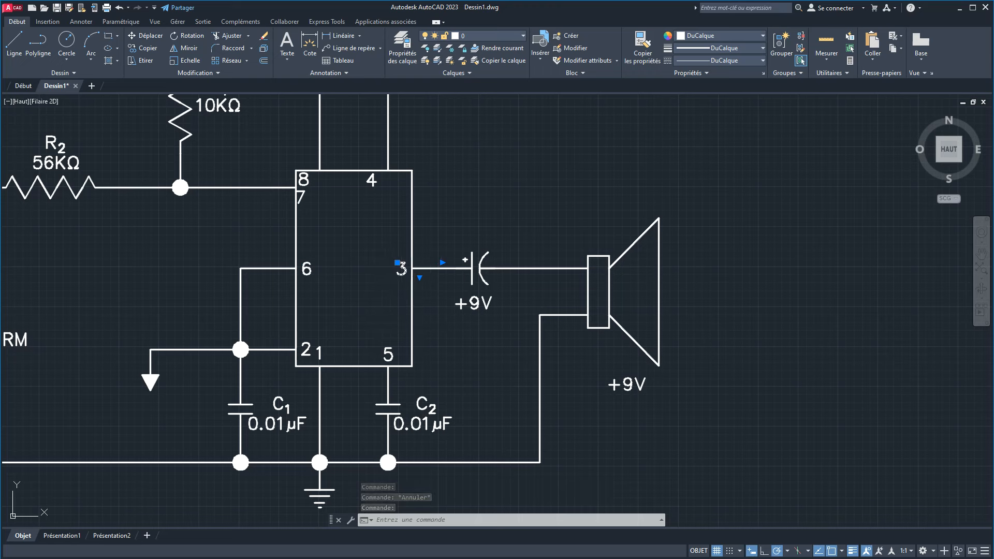
key(Escape)
Step: Nudge the pin number 4 right until it sits centred under its vertical wire
click(371, 180)
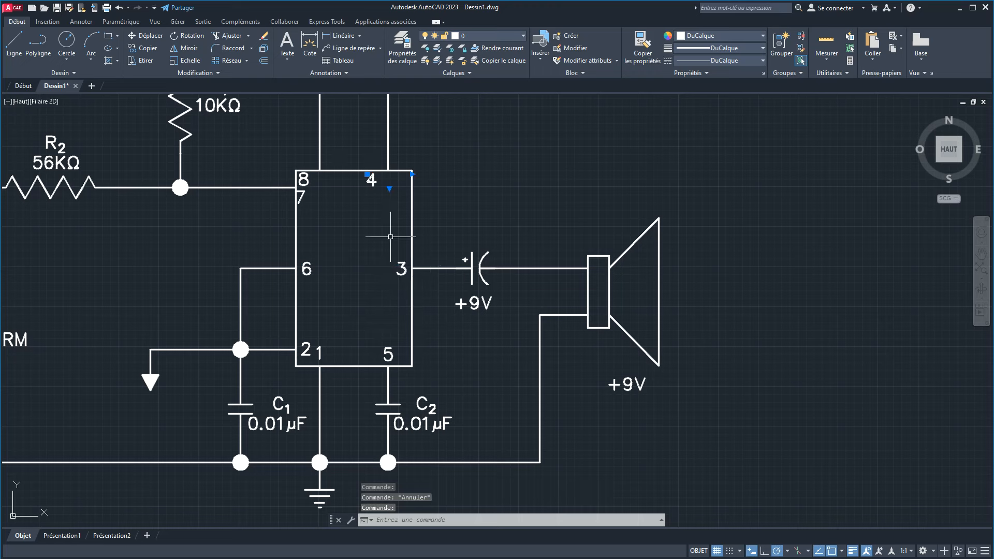
key(ctrl+Right)
key(ctrl+Right)
key(ctrl+Right)
key(ctrl+Right)
key(ctrl+Right)
key(ctrl+Right)
key(ctrl+Right)
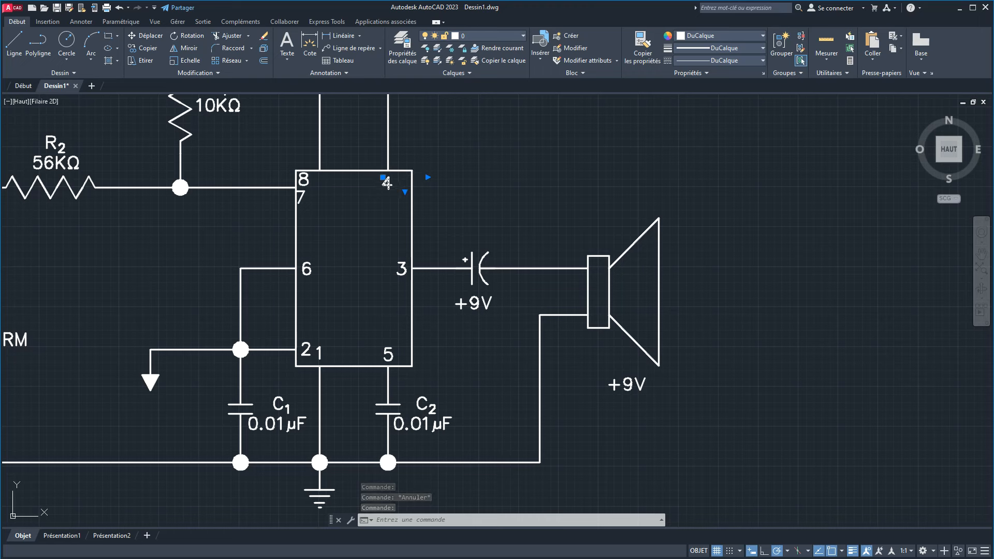
key(Escape)
Step: Nudge the pin number 8 right and down until it sits centred under its vertical wire
click(304, 180)
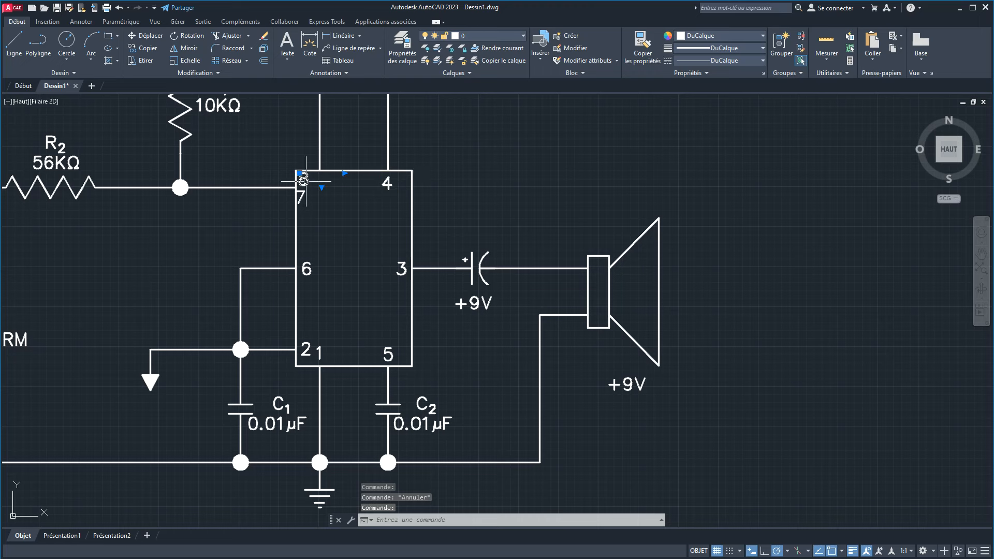
key(ctrl+Right)
key(ctrl+Right)
key(ctrl+Right)
key(ctrl+Right)
key(ctrl+Right)
key(ctrl+Right)
key(ctrl+Right)
key(ctrl+Down)
key(ctrl+Down)
key(ctrl+Down)
key(ctrl+Down)
key(ctrl+Right)
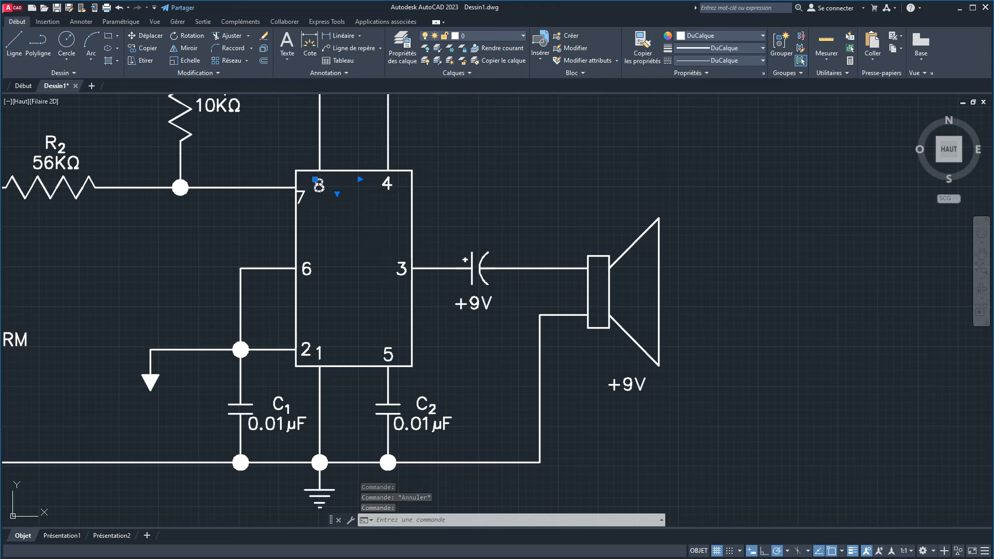
key(ctrl+Right)
key(Escape)
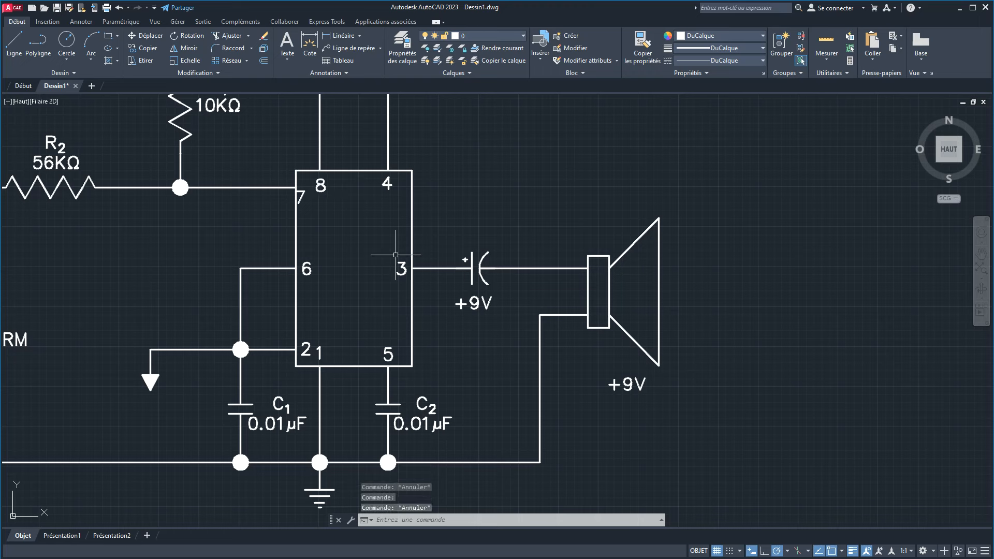
Step: Nudge the pin number 7 up and right so it lines up with the R2 wire inside the chip
click(302, 193)
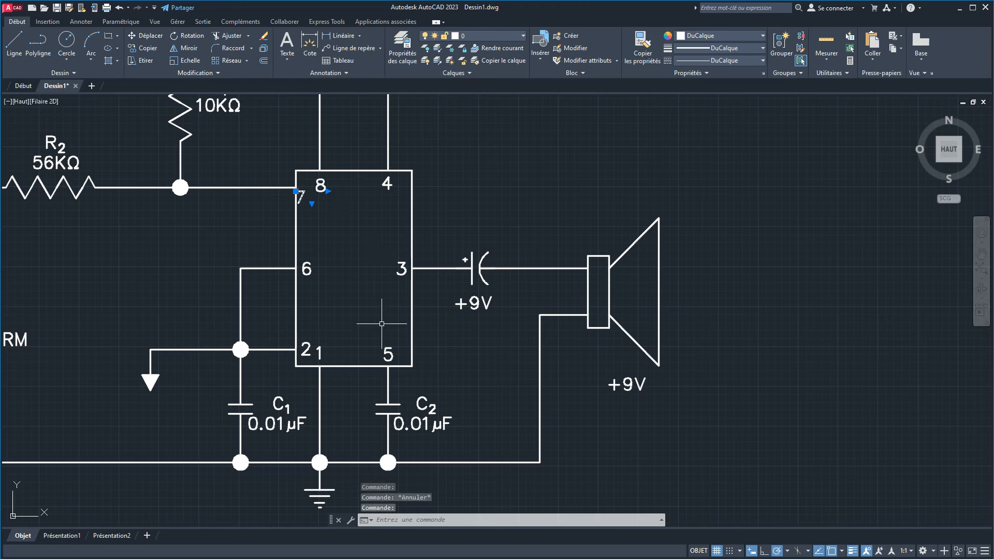
key(ctrl+Up)
key(ctrl+Right)
key(Escape)
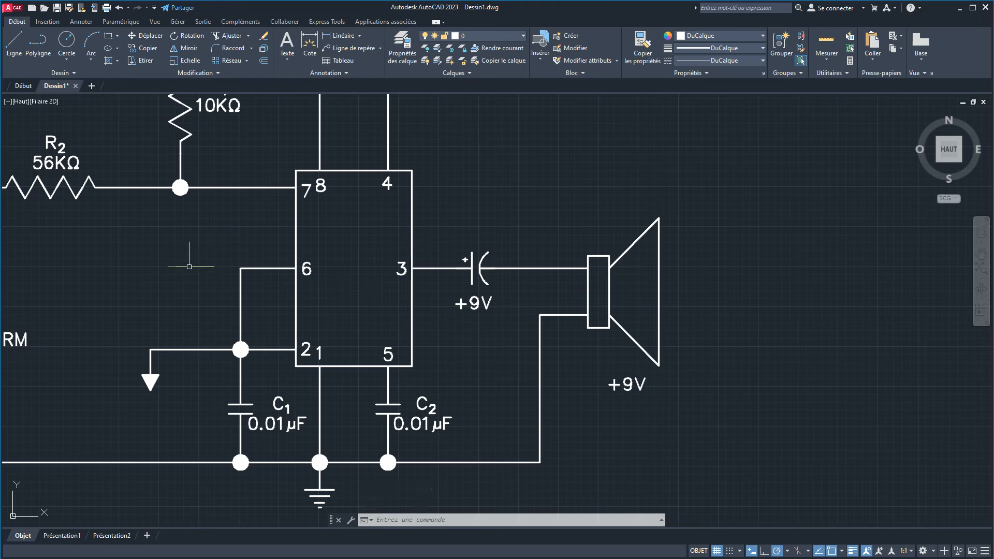
Step: Copy the WATER ALARM SENSOR label into the middle of the chip rectangle
middle_drag(227, 356, 308, 353)
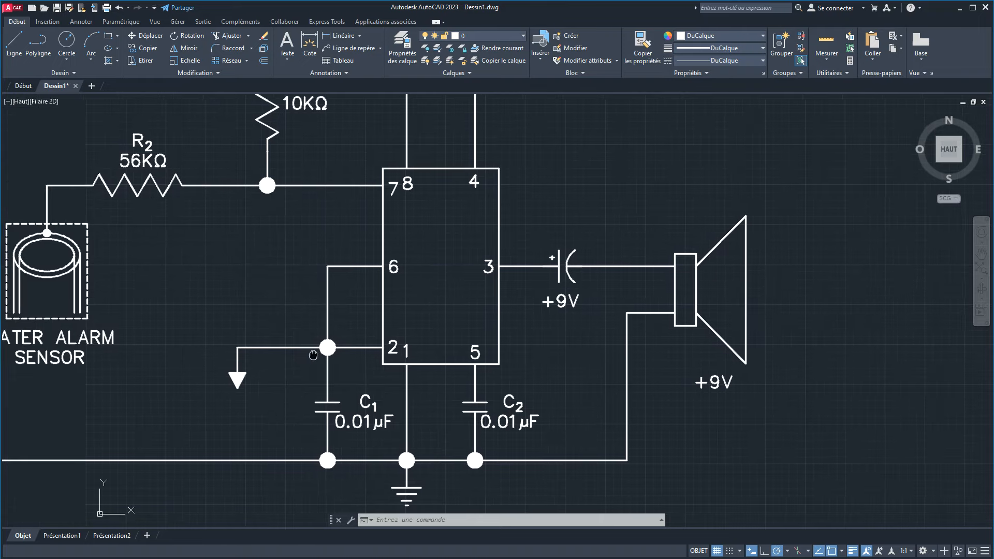
click(115, 153)
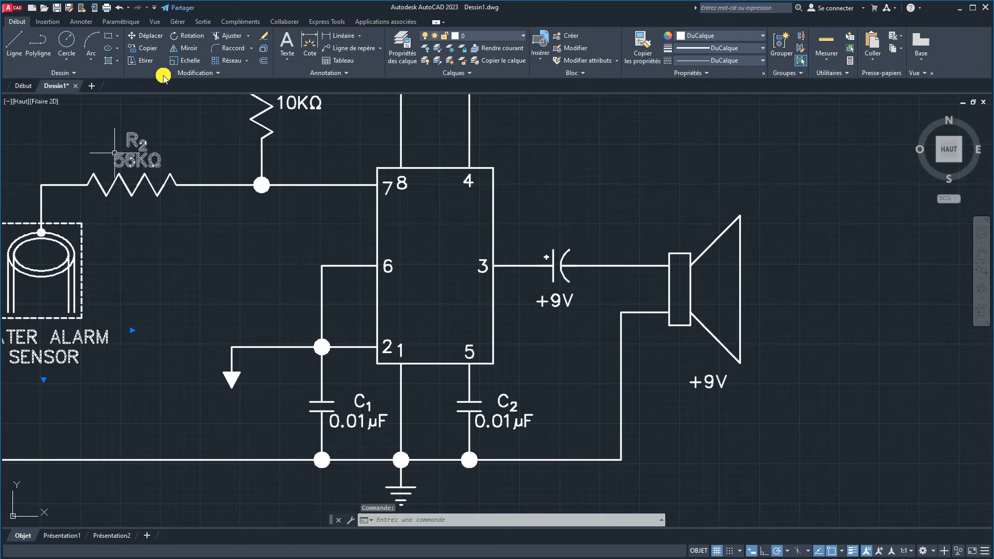
click(139, 47)
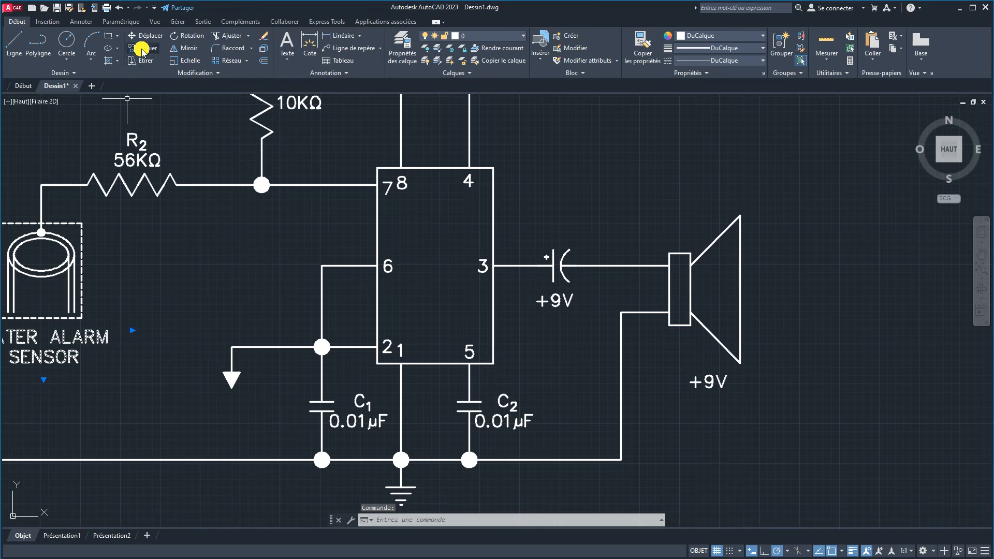
click(57, 354)
key(Return)
click(36, 343)
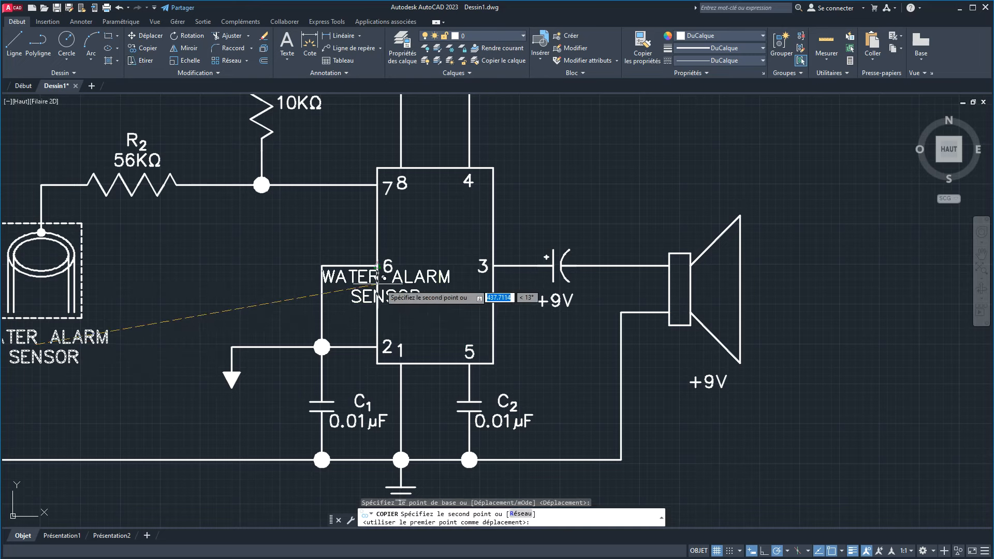
click(435, 269)
right_click(425, 329)
click(450, 335)
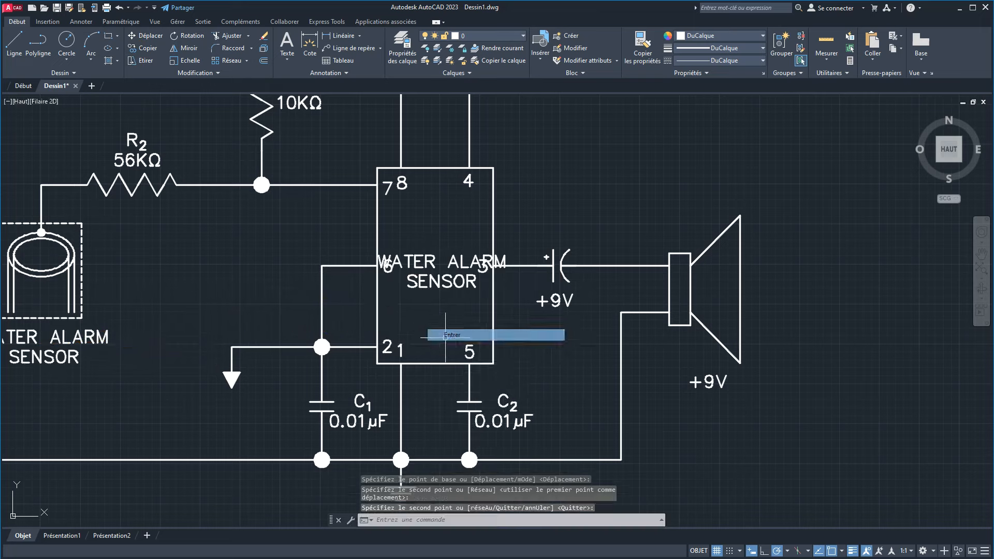
Step: Replace WATER ALARM in the copied label inside the chip with IC1, formatting the 1 as a subscript
double_click(428, 269)
triple_click(428, 269)
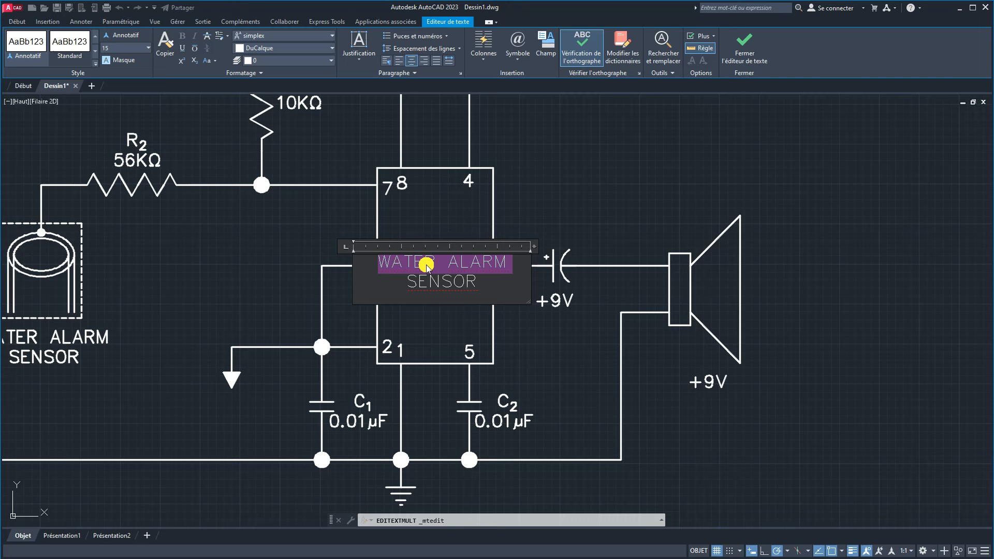
key(BackSpace)
text(IC1SENSOR)
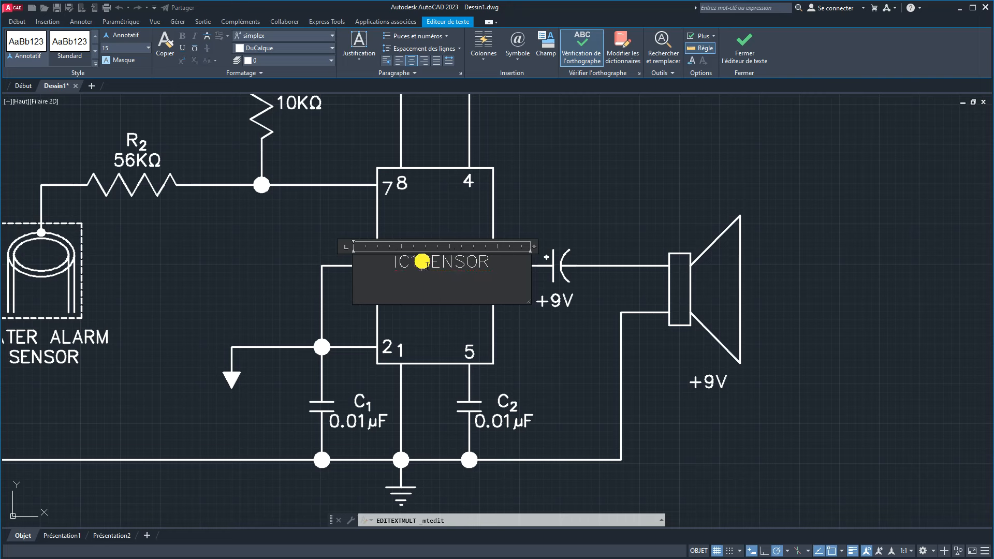
drag(412, 262, 420, 263)
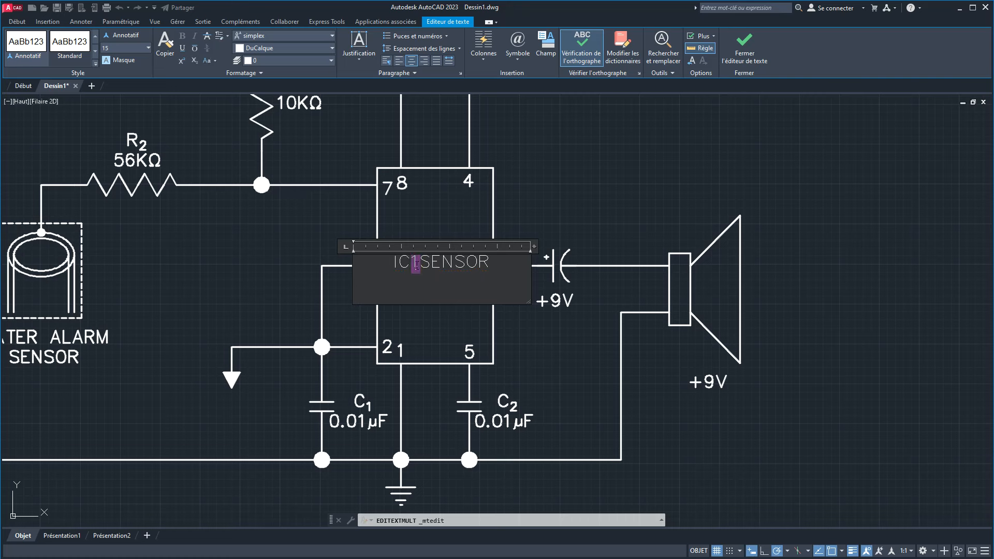
click(194, 61)
click(421, 260)
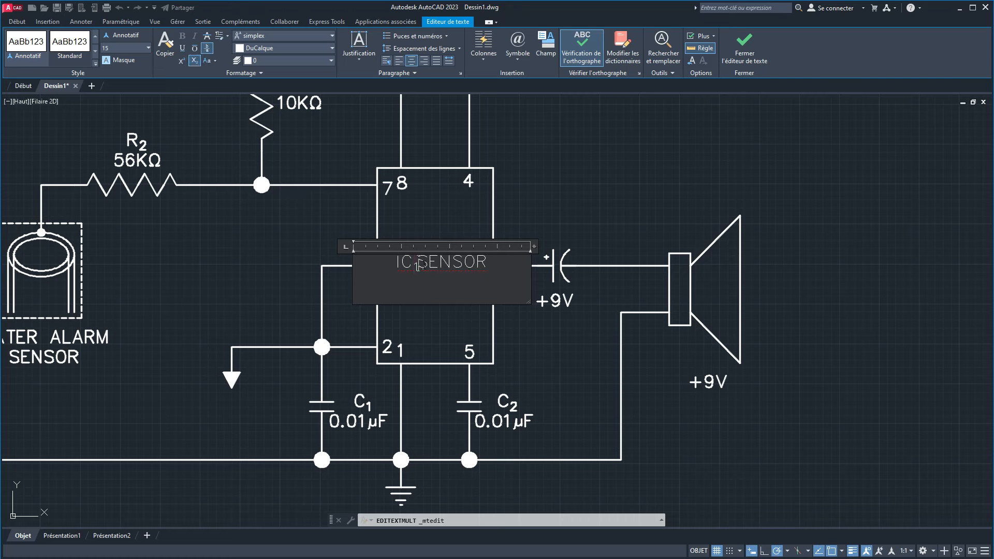
Step: Replace SENSOR in the chip label with LM555 on a second line, and narrow the label's text frame
drag(418, 264, 502, 273)
key(Delete)
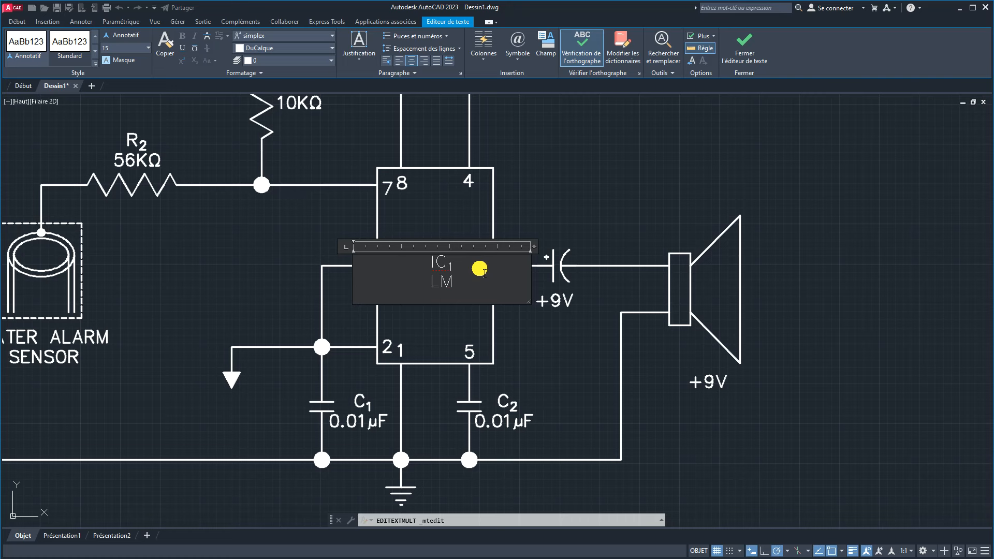
text(555)
drag(528, 302, 465, 306)
click(467, 327)
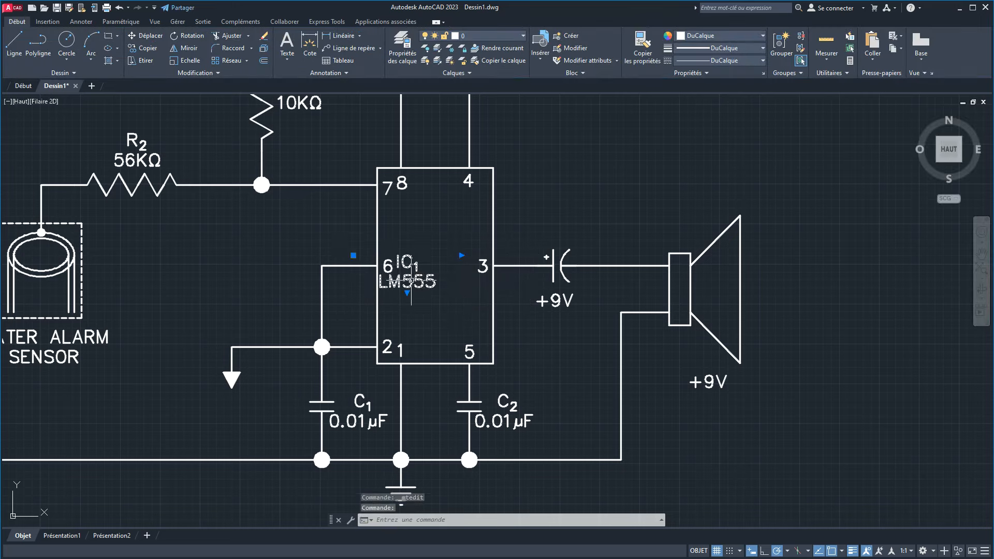
Step: Move the IC1 LM555 label right and slightly up so it sits centred between pins 6 and 3 of the chip
click(353, 255)
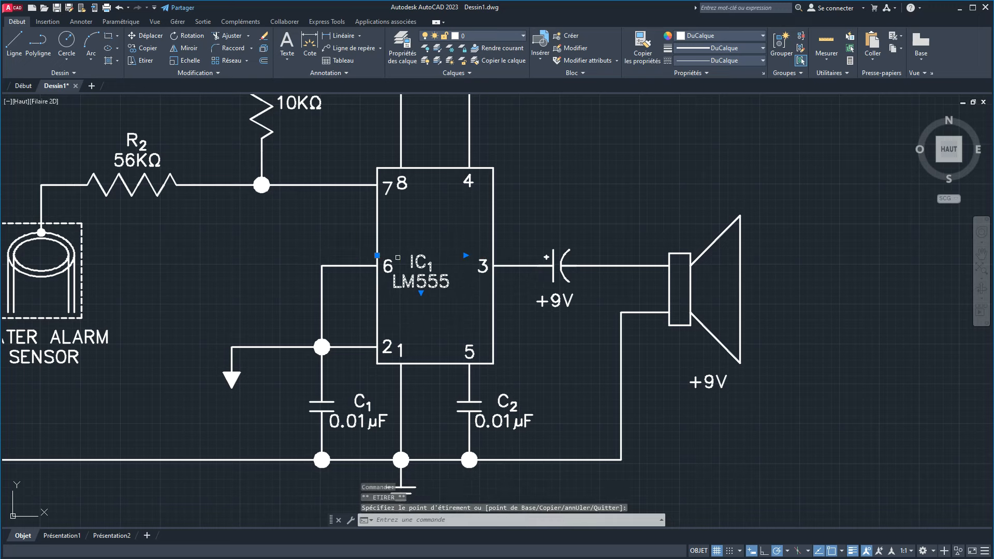
click(376, 255)
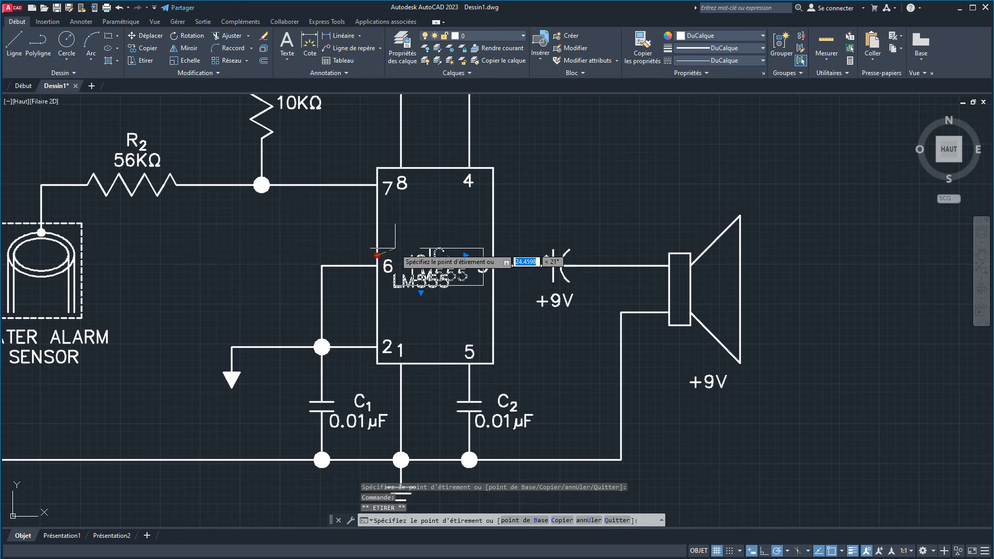
click(395, 248)
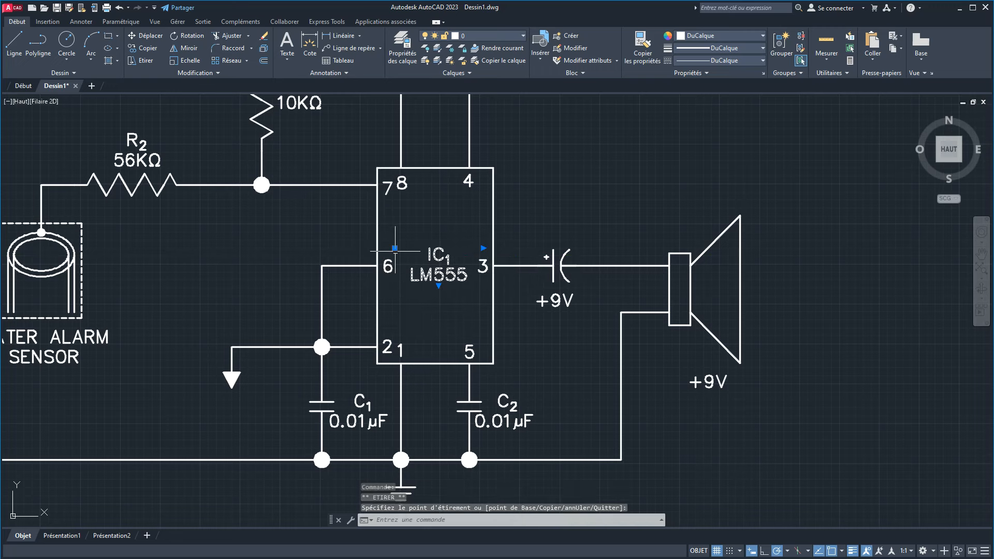
click(394, 248)
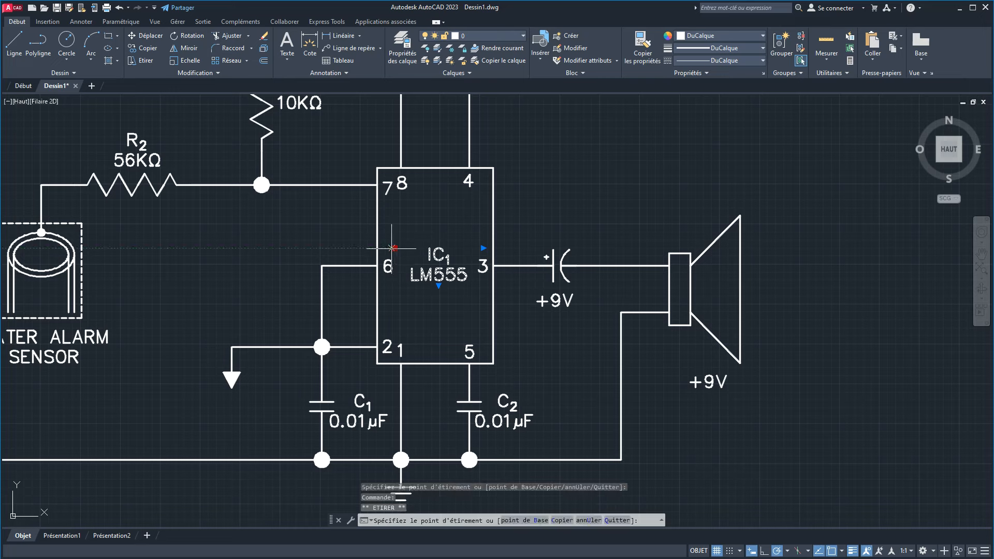
click(390, 248)
key(Escape)
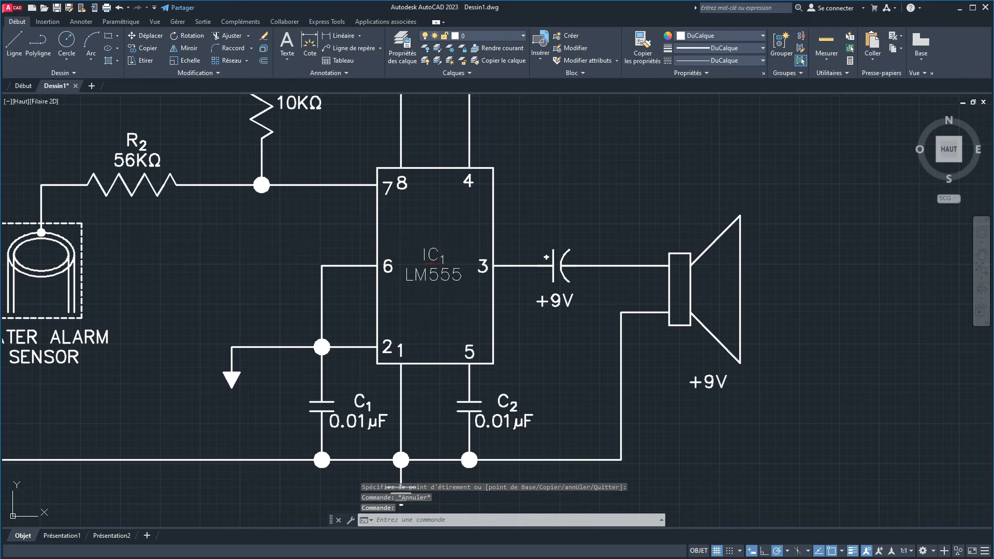
Step: Nudge the IC1 LM555 label straight down inside the chip, below the level of pins 6 and 3
double_click(432, 279)
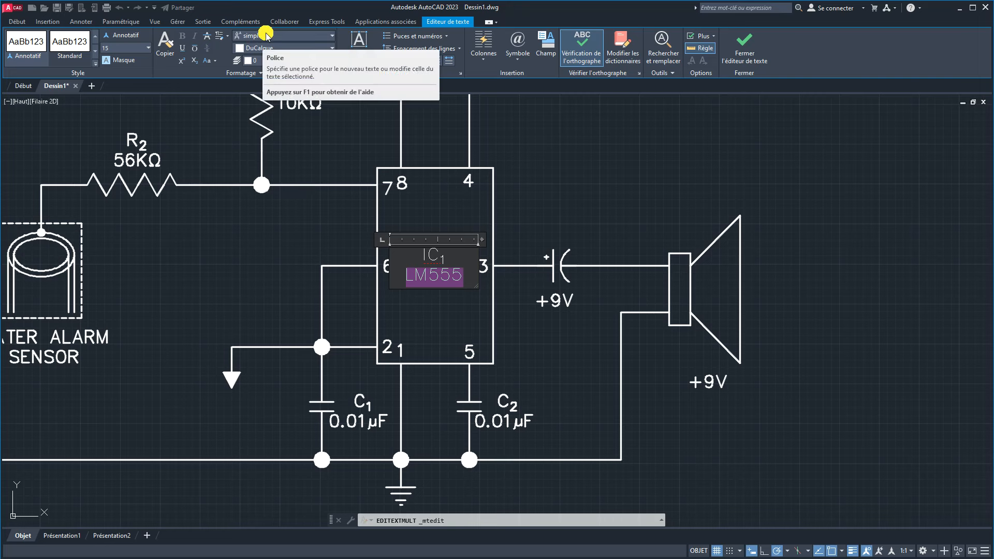
click(565, 361)
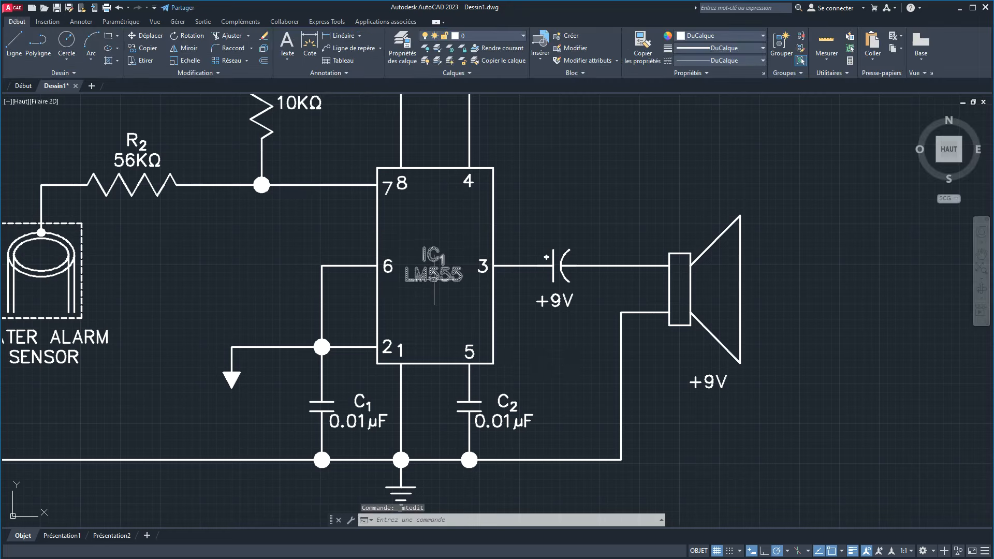
key(ctrl+Down)
key(ctrl+Down)
key(ctrl+Down)
key(ctrl+Down)
key(ctrl+Down)
key(ctrl+Down)
key(ctrl+Down)
key(ctrl+Down)
key(ctrl+Down)
key(ctrl+Down)
key(ctrl+Down)
key(ctrl+Down)
key(ctrl+Down)
key(ctrl+Down)
key(ctrl+Down)
key(ctrl+Down)
key(ctrl+Down)
key(ctrl+Down)
key(ctrl+Down)
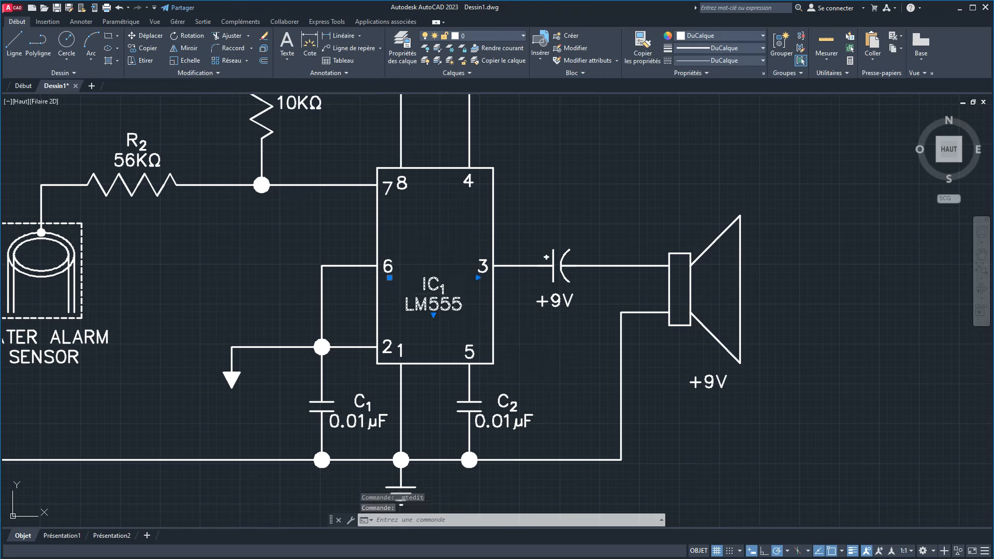
key(Escape)
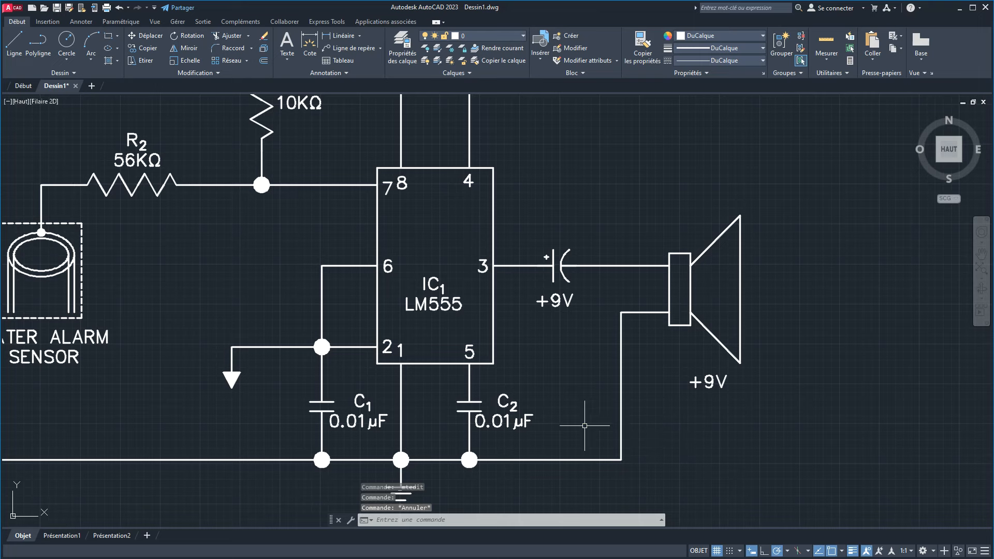
Step: Replace the +9V text below the polarised capacitor with C3, checking the reference image and formatting the 3 as a subscript
scroll(574, 385, down, 2)
scroll(575, 341, up, 2)
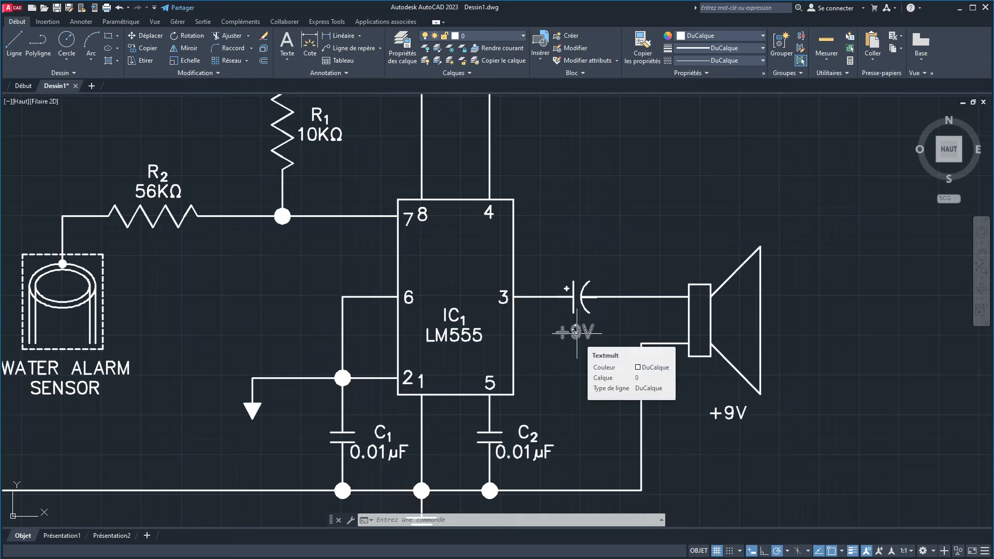
key(alt+Tab)
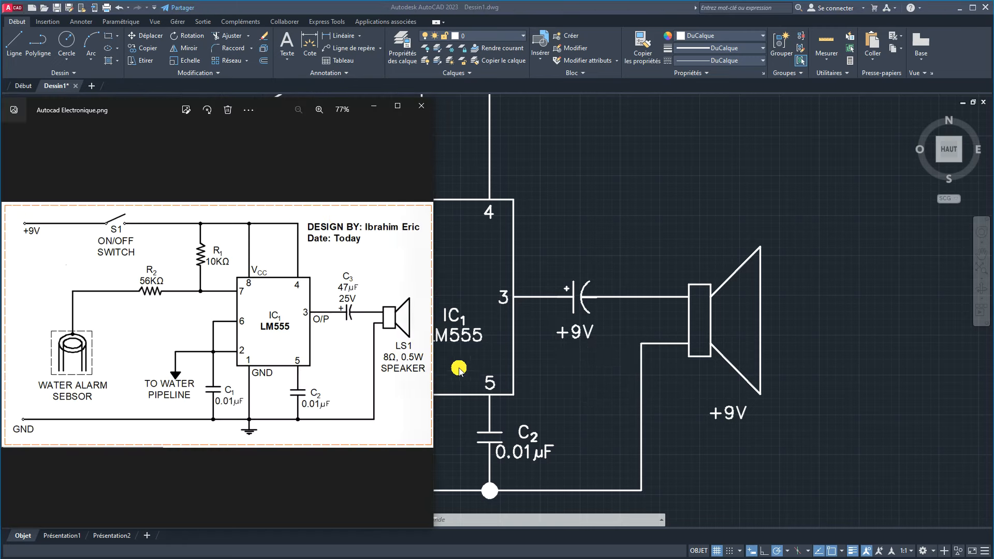
click(580, 331)
click(562, 332)
double_click(574, 333)
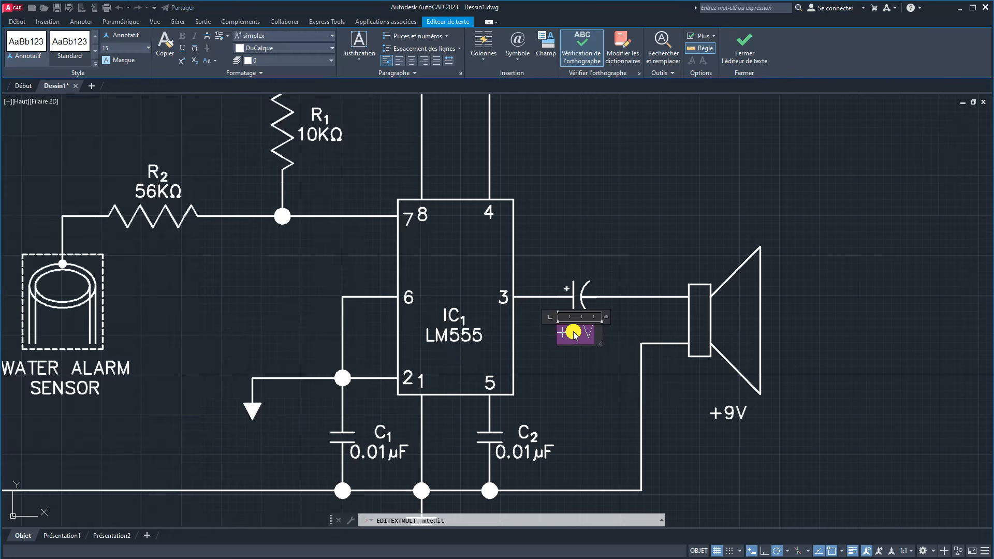
text(C)
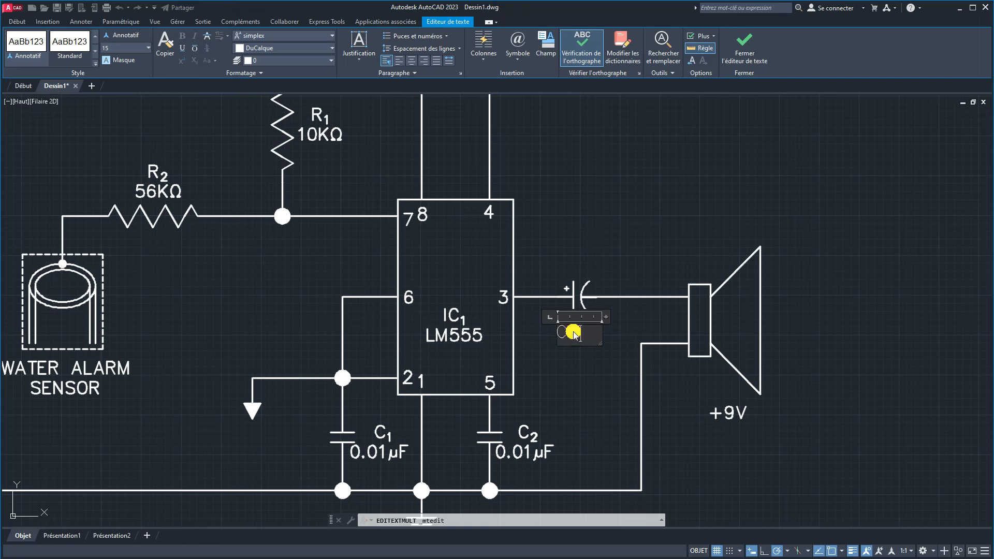
text(3)
key(shift+Left)
click(198, 61)
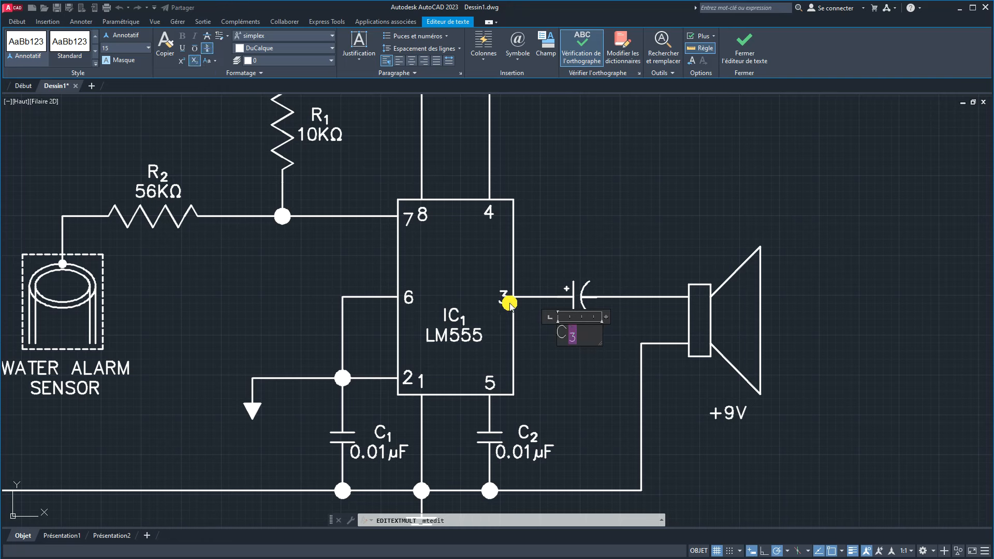
Step: Add the values 47μF and 25V to the C3 capacitor label, with 25V on its own line
click(581, 334)
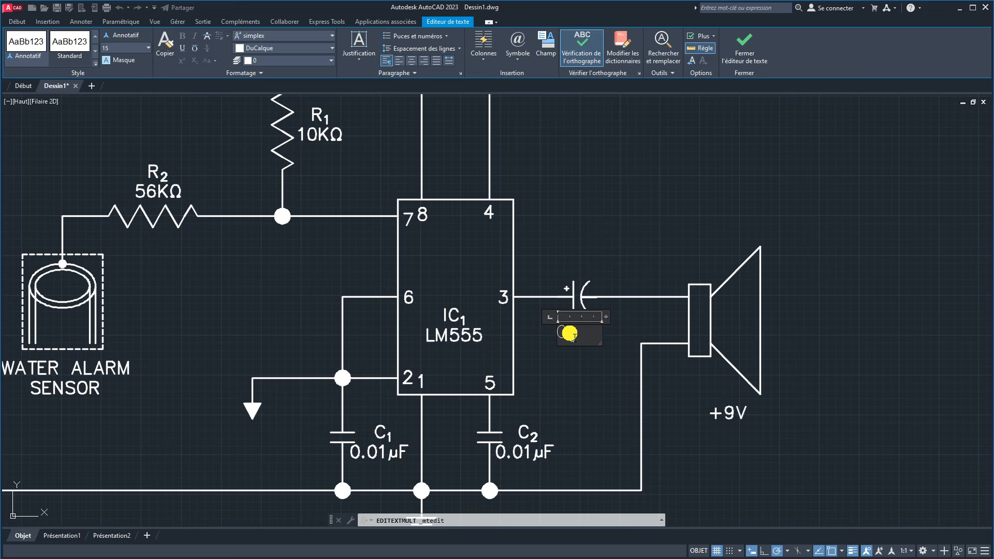
text(47)
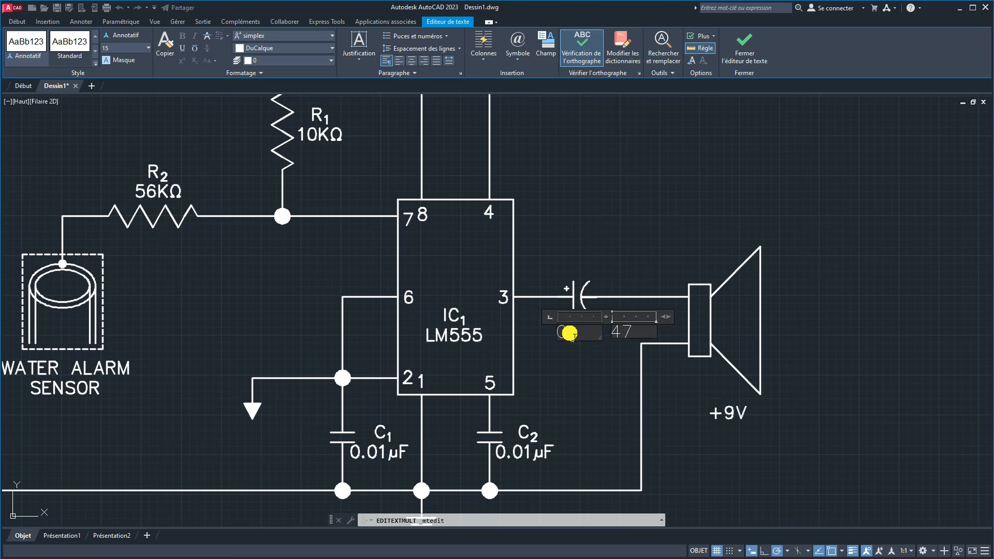
text(μF)
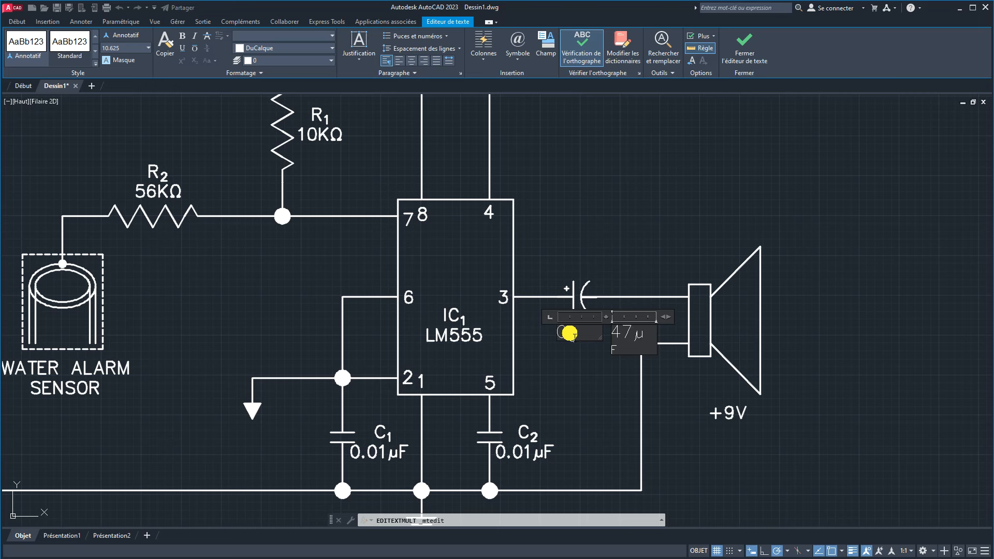
key(Return)
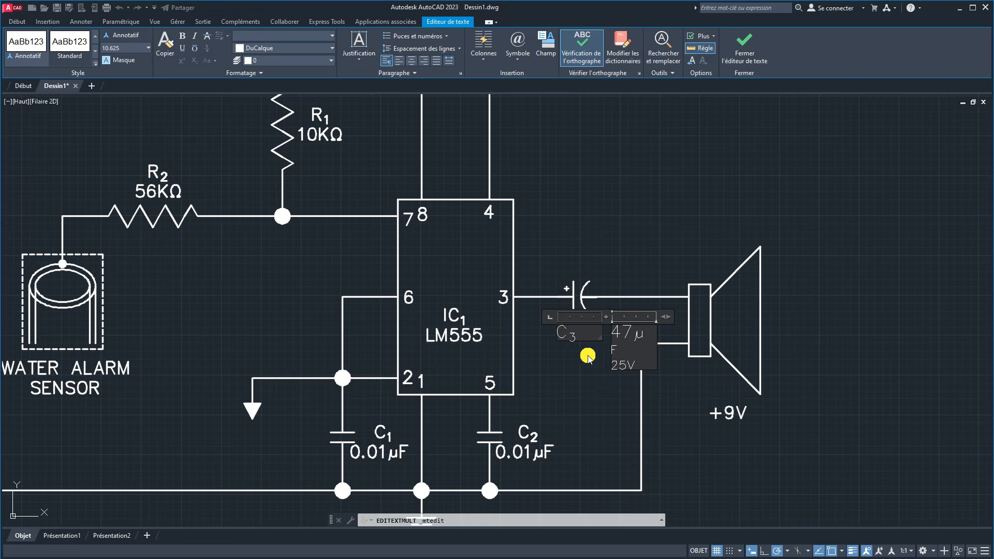
Step: Enlarge the C3 label's text frame into a single column and start a new line before 47μF
drag(604, 340, 645, 392)
click(565, 350)
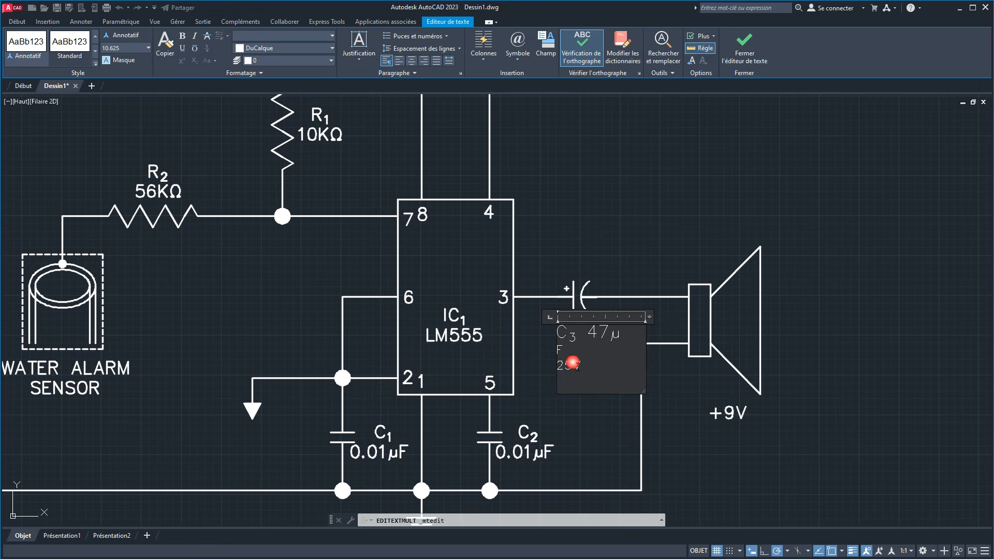
click(589, 381)
scroll(610, 373, up, 4)
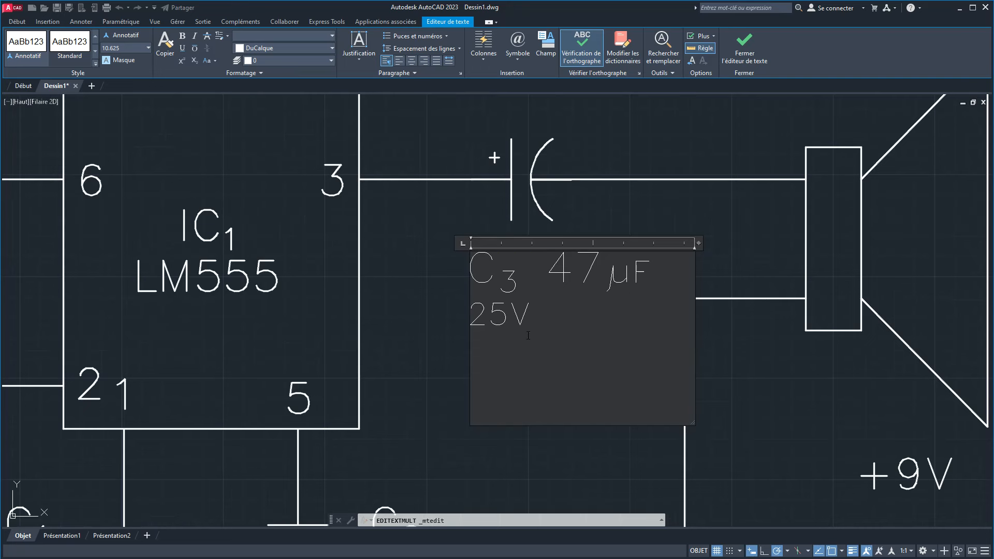
click(564, 294)
key(Return)
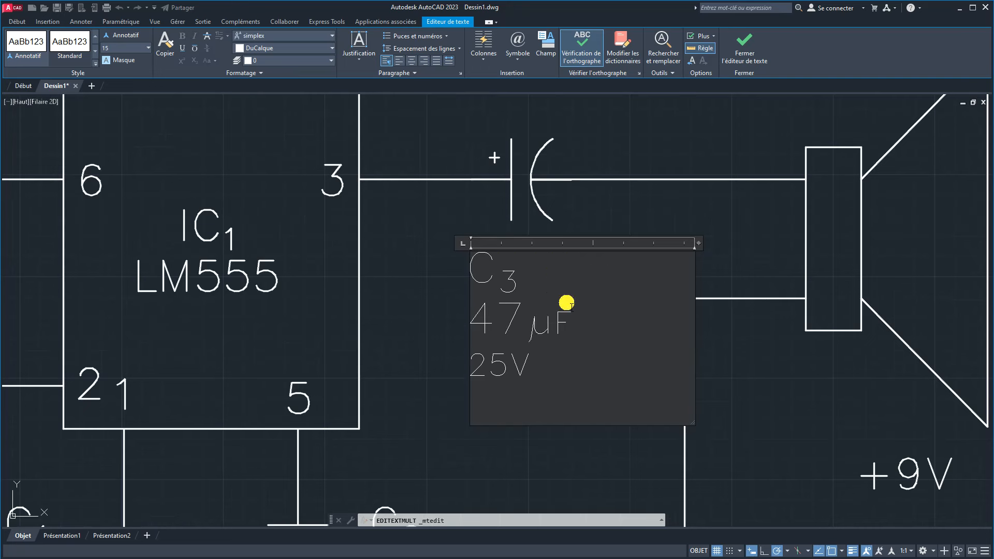
Step: Centre all three lines of the C3 label and shrink its text frame to fit the text
drag(572, 373, 435, 279)
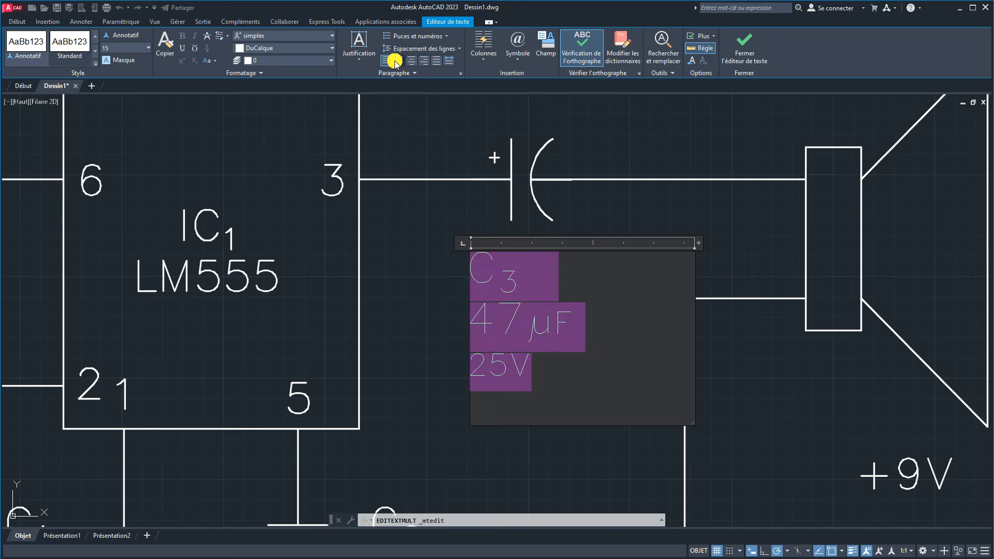
click(411, 60)
drag(692, 423, 596, 393)
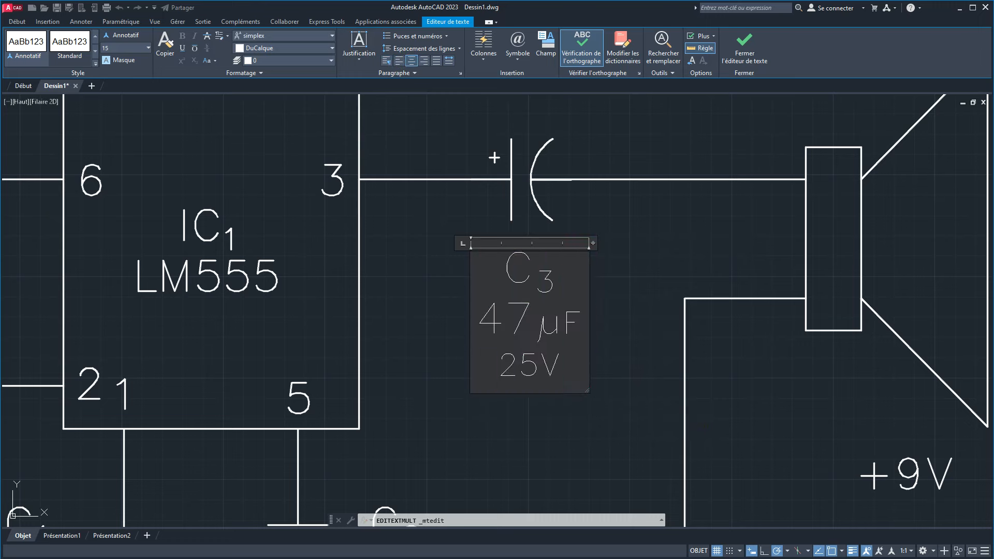
click(596, 392)
Step: Move the C3 47μF 25V label straight up to sit above the polarised capacitor
click(526, 309)
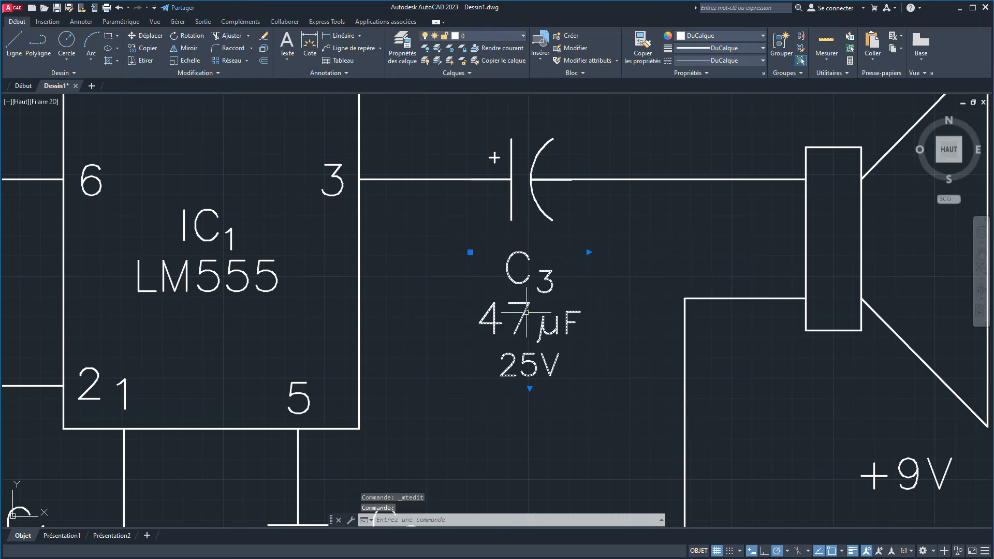
click(469, 252)
scroll(470, 252, down, 6)
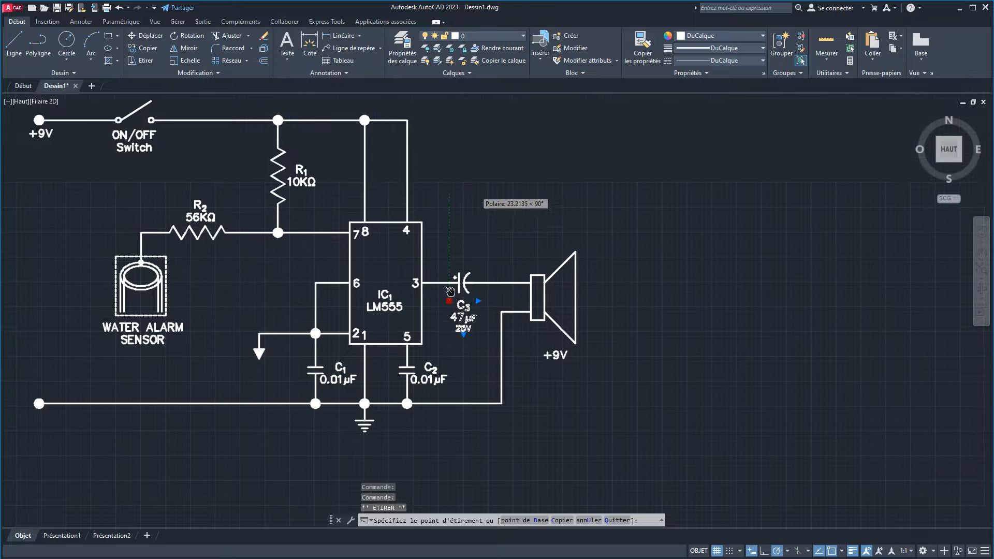
scroll(455, 254, up, 7)
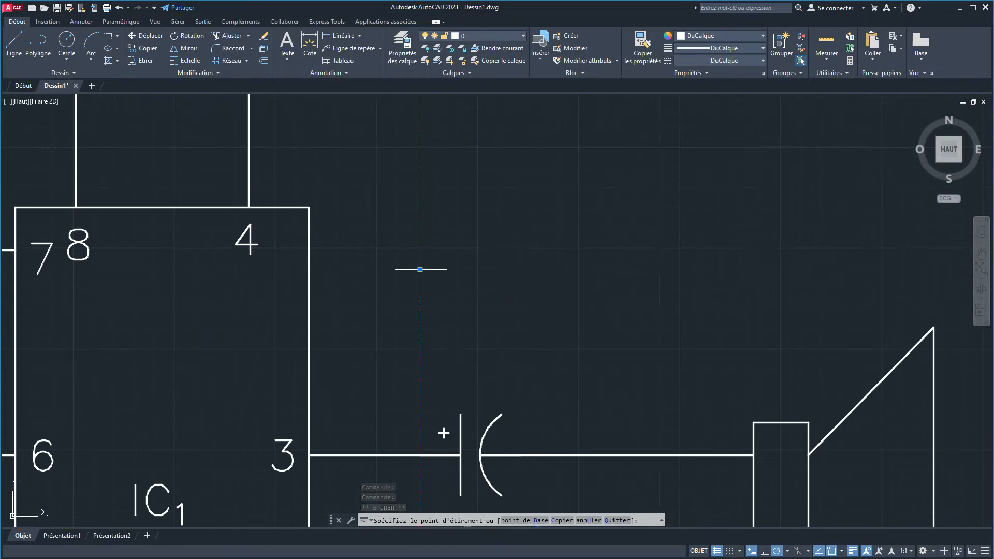
click(419, 269)
key(Escape)
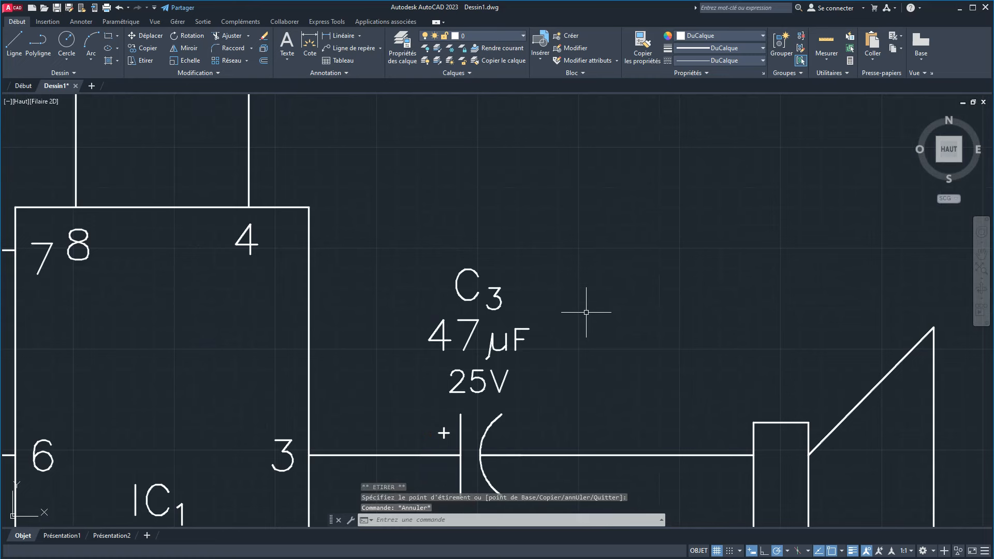
Step: Replace the +9V text below the speaker with LS1, followed by 8, 0.5W and SPEAKER on a new line
scroll(577, 312, down, 2)
middle_drag(577, 314, 518, 254)
scroll(518, 254, down, 4)
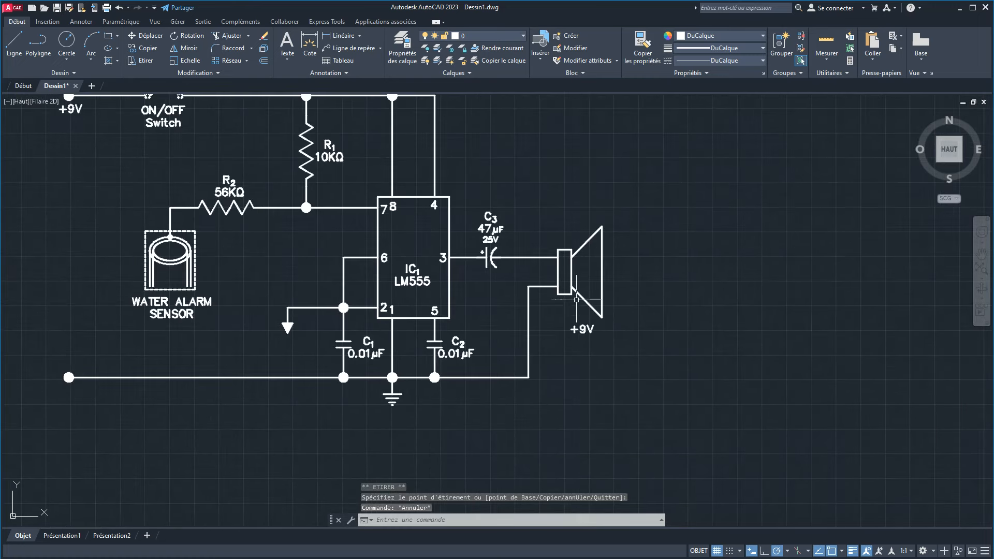
click(581, 329)
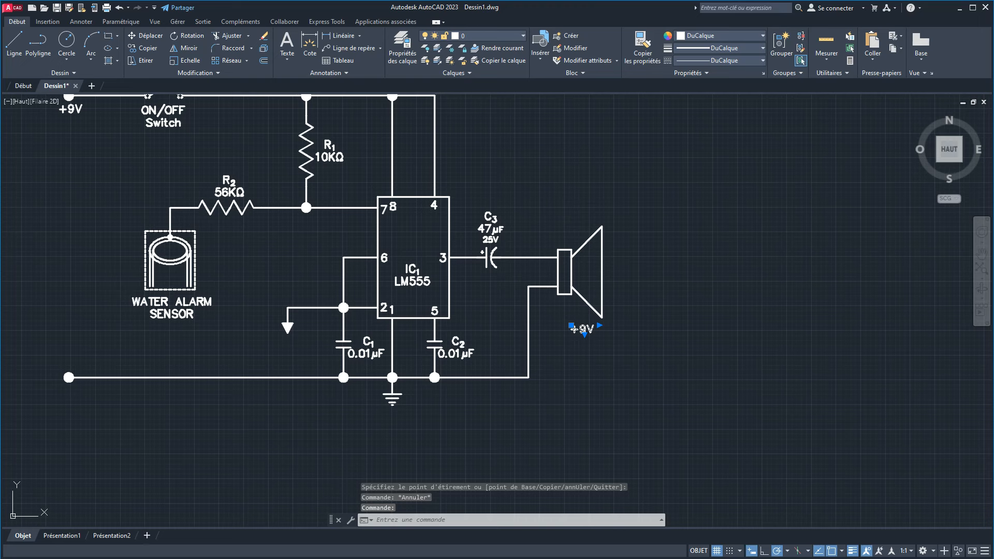
double_click(581, 332)
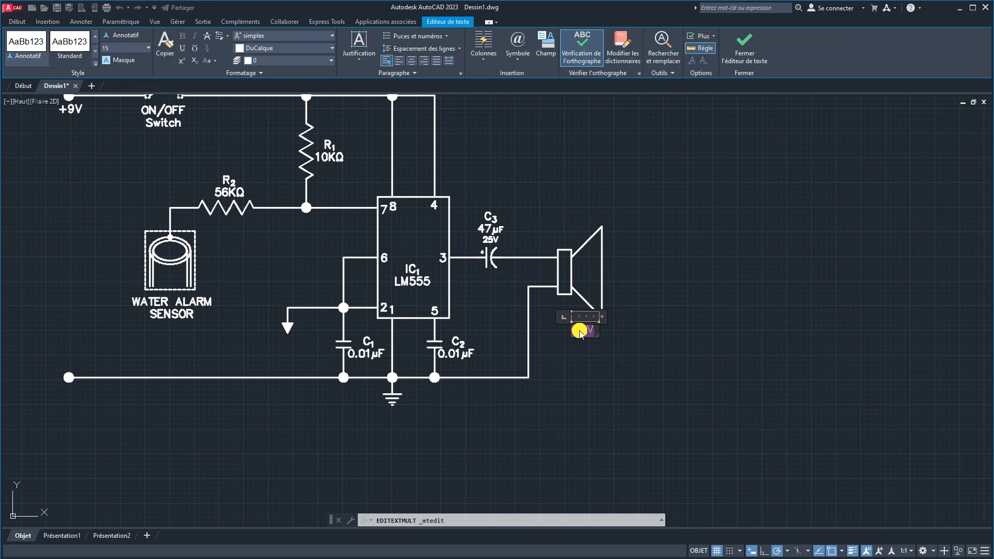
key(Delete)
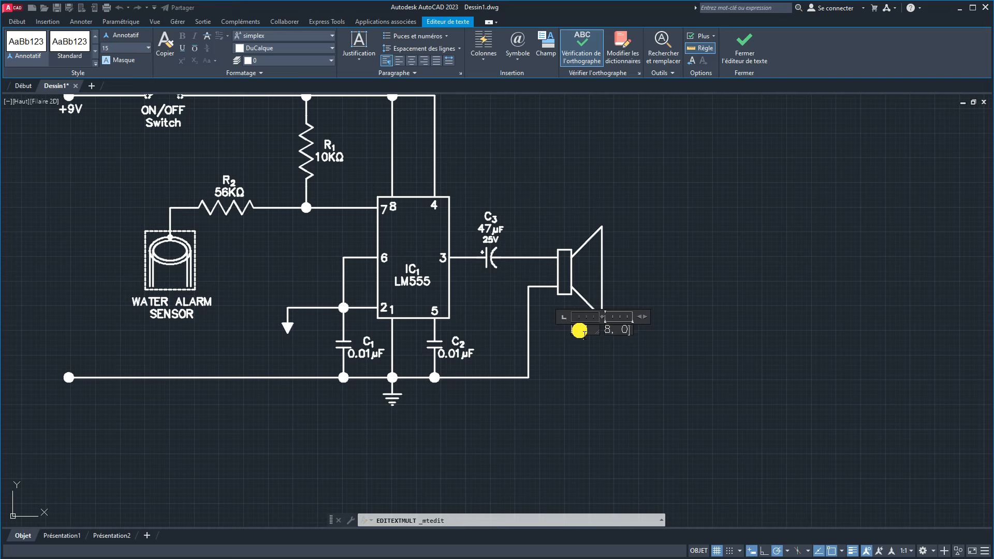
text(5W)
key(Return)
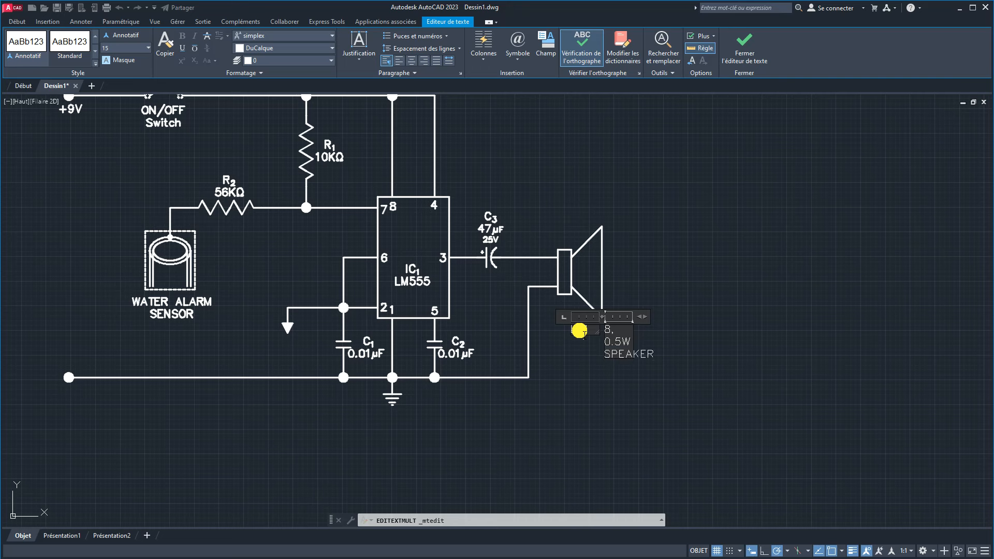
click(616, 378)
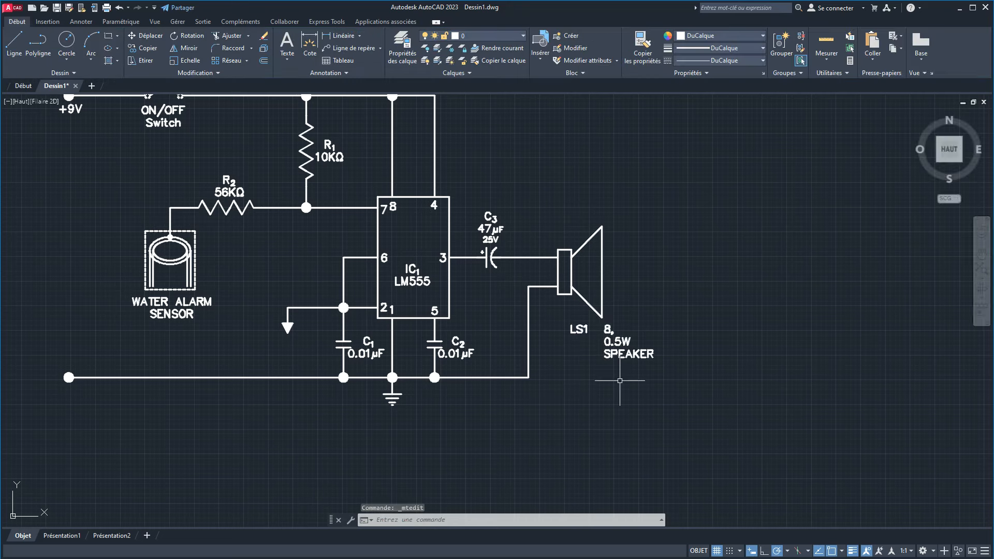
Step: Open the LS1 speaker label for editing and centre all three of its lines
click(603, 342)
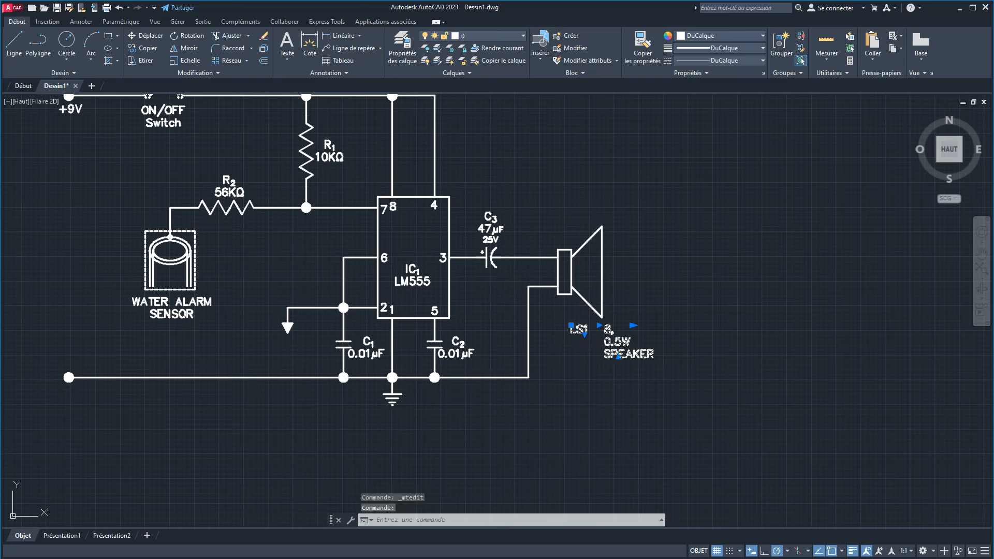
double_click(600, 339)
drag(600, 339, 547, 326)
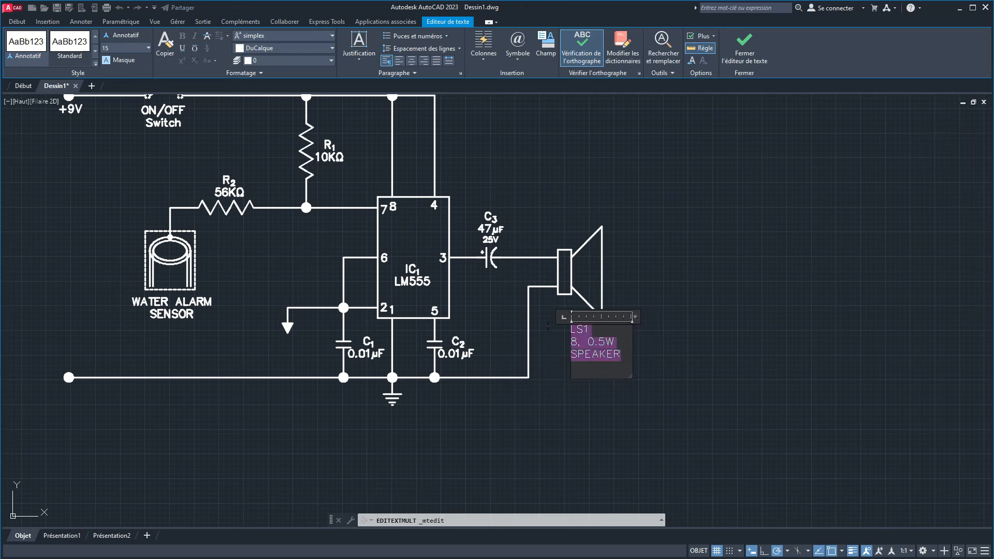
click(411, 61)
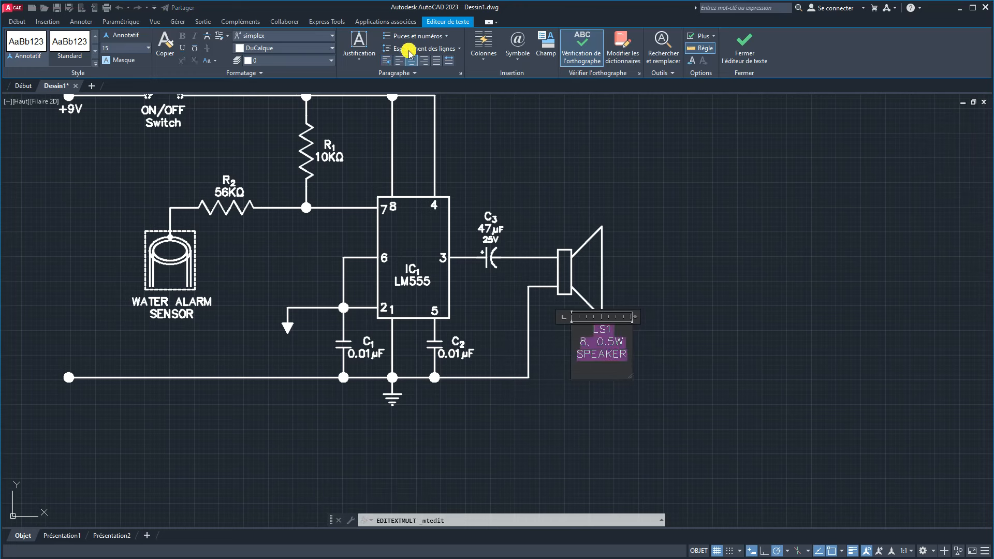
Step: Insert the Ohm symbol after the 8 in the LS1 speaker label and finish the text edit
click(590, 342)
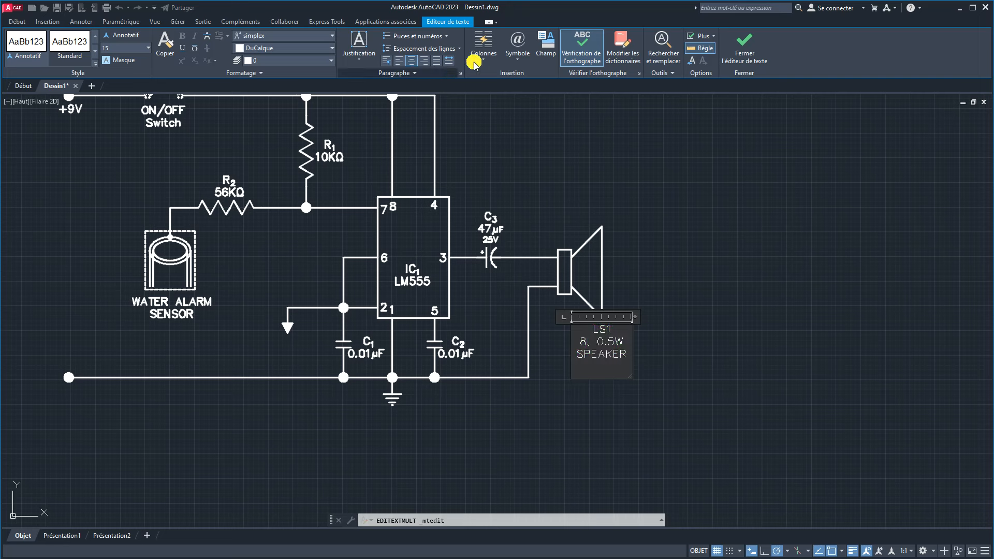
click(518, 62)
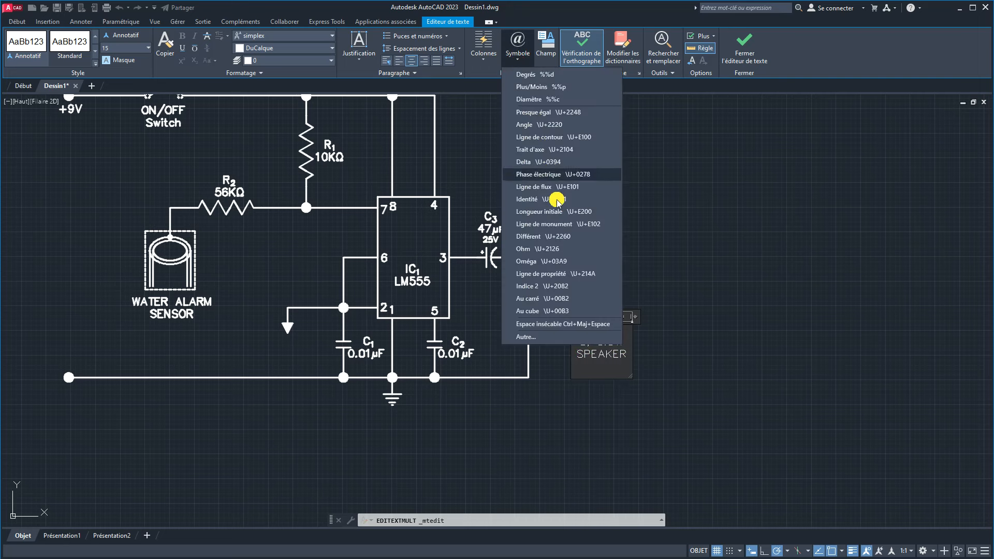
click(523, 249)
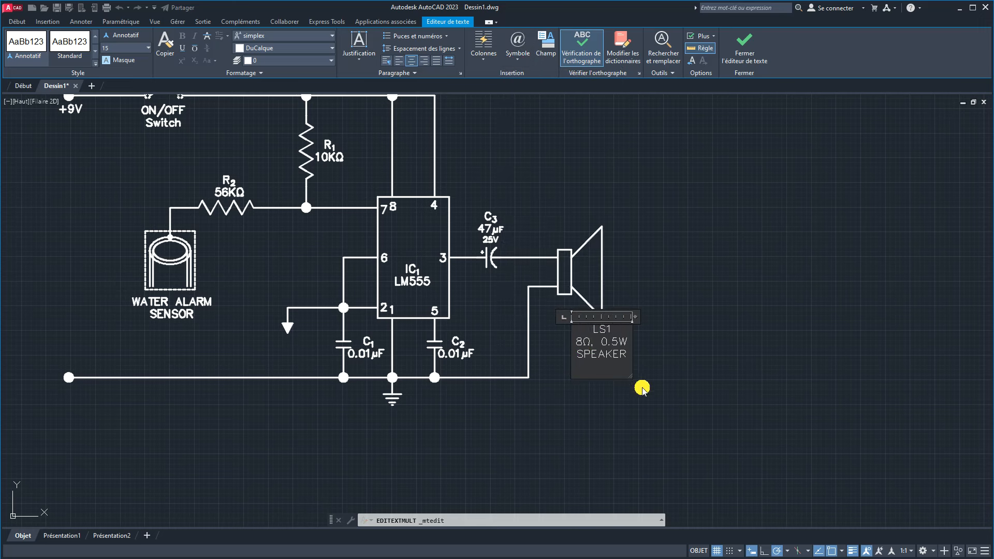
click(655, 406)
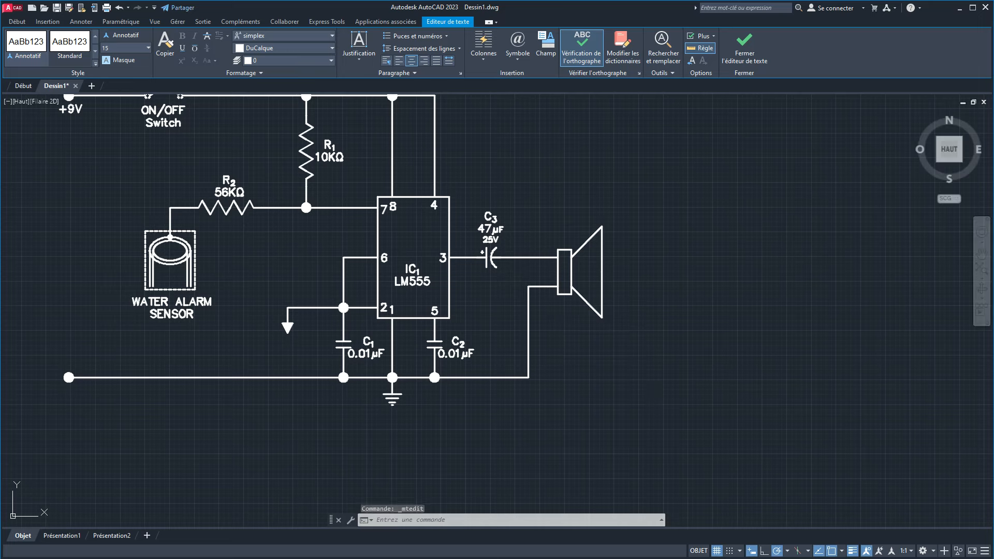
Step: Shrink the LS1 label's text frame to fit its lines and move the label about 35 units left, centred below the speaker
scroll(602, 351, up, 4)
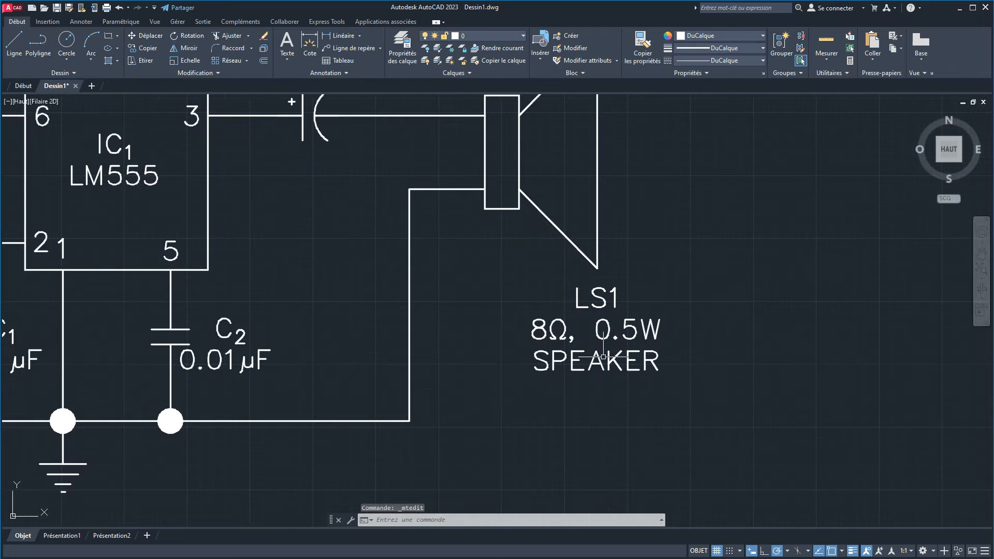
click(604, 356)
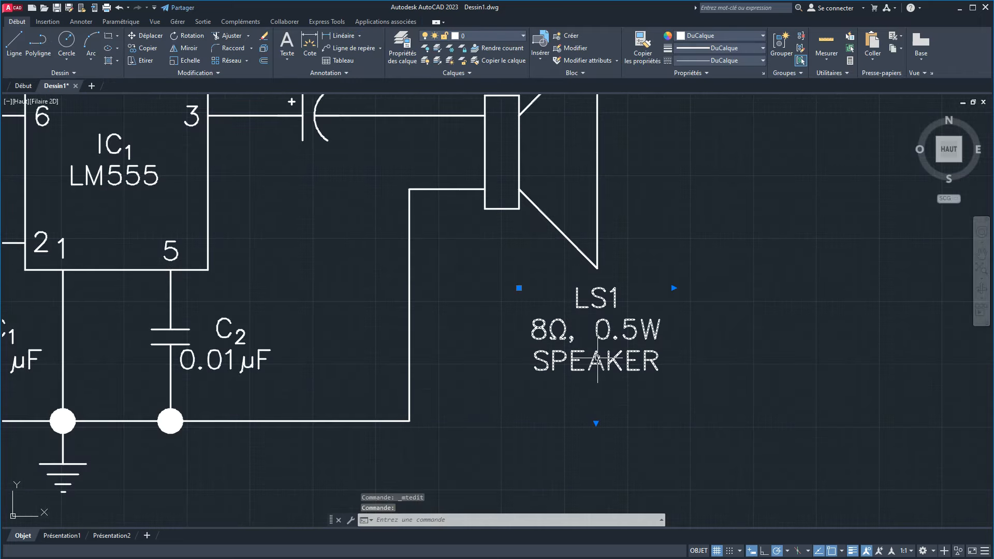
click(595, 423)
click(595, 383)
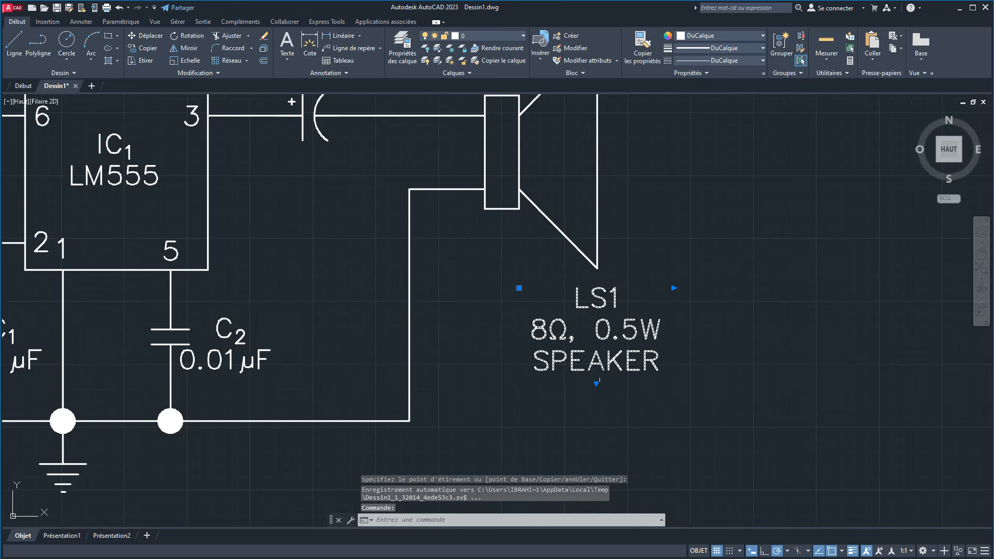
click(518, 288)
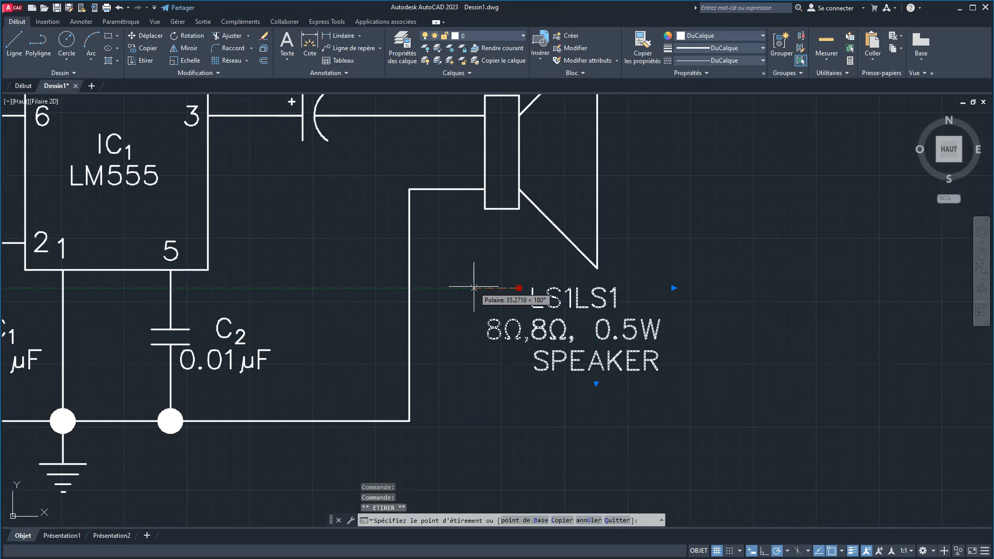
click(474, 287)
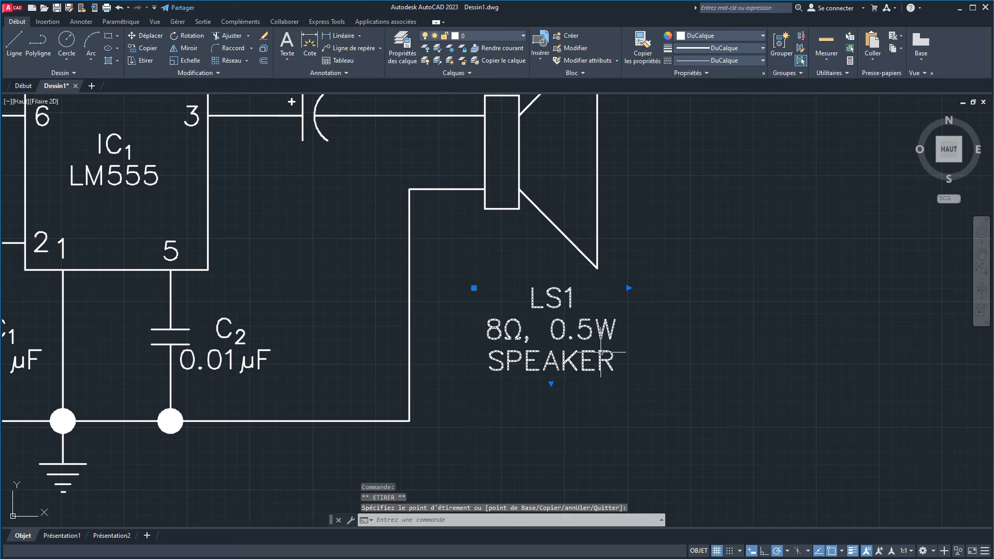
key(Escape)
scroll(588, 369, down, 6)
scroll(633, 293, up, 4)
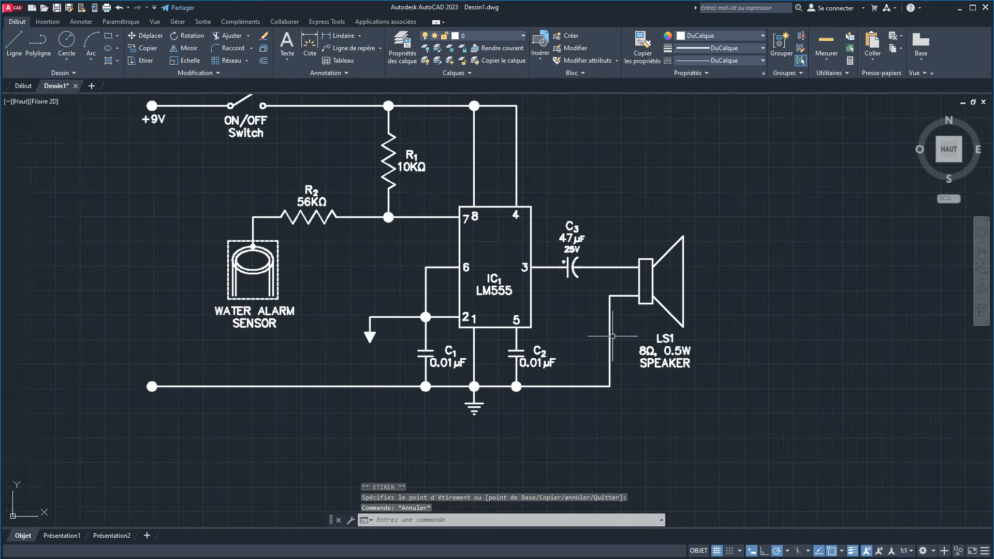
scroll(622, 300, down, 3)
scroll(619, 303, up, 1)
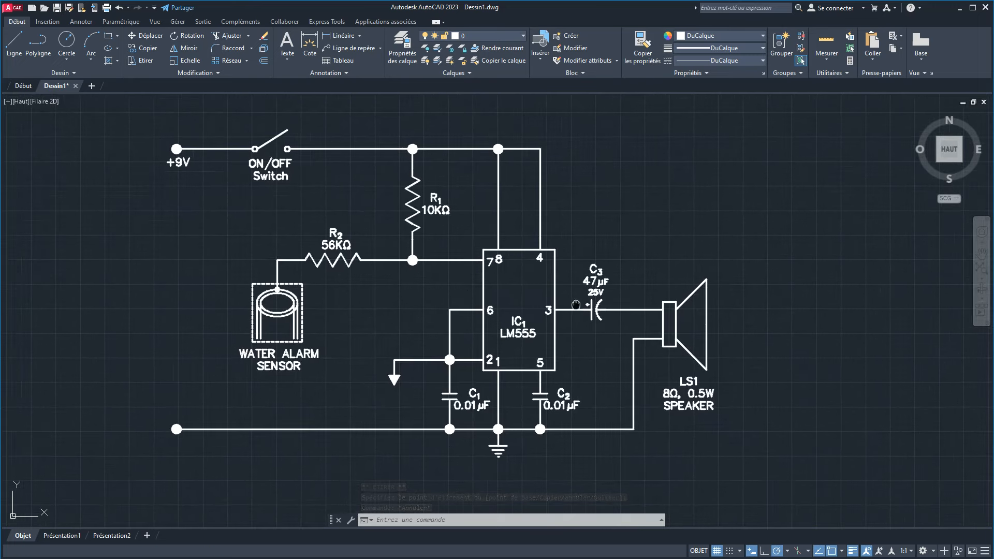
middle_drag(558, 310, 572, 320)
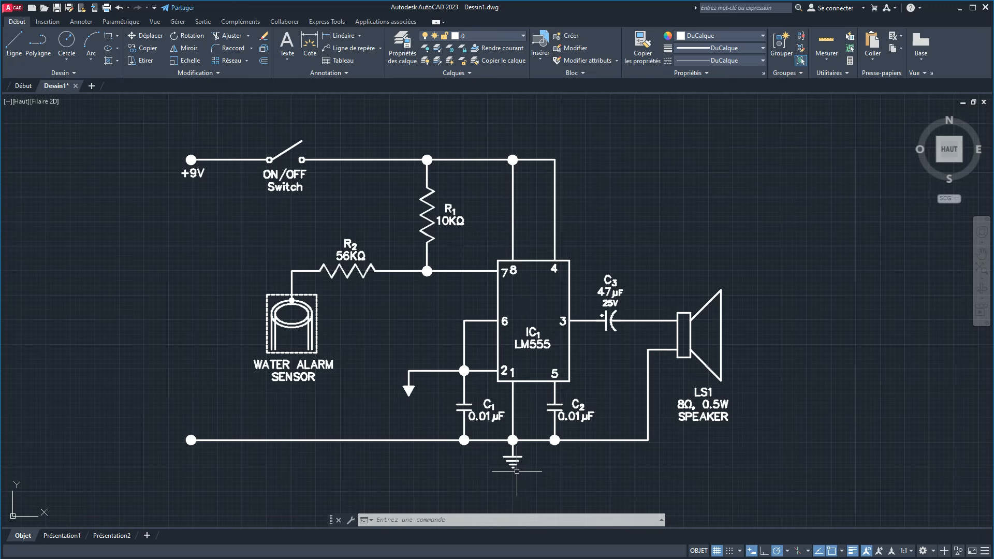
Step: Check the reference schematic image and copy the pin 8 text to just above the IC's upper edge, beside the supply wire
click(290, 558)
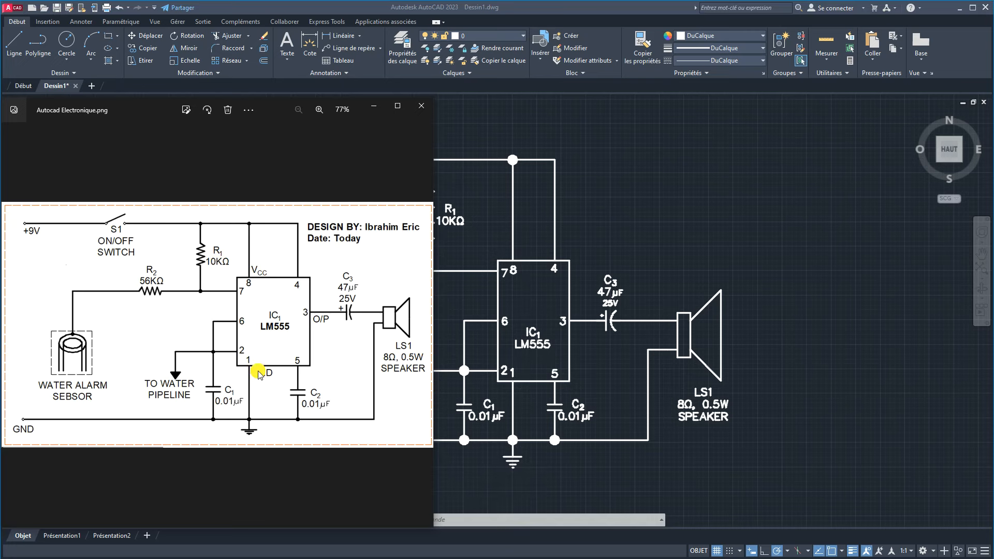
click(628, 381)
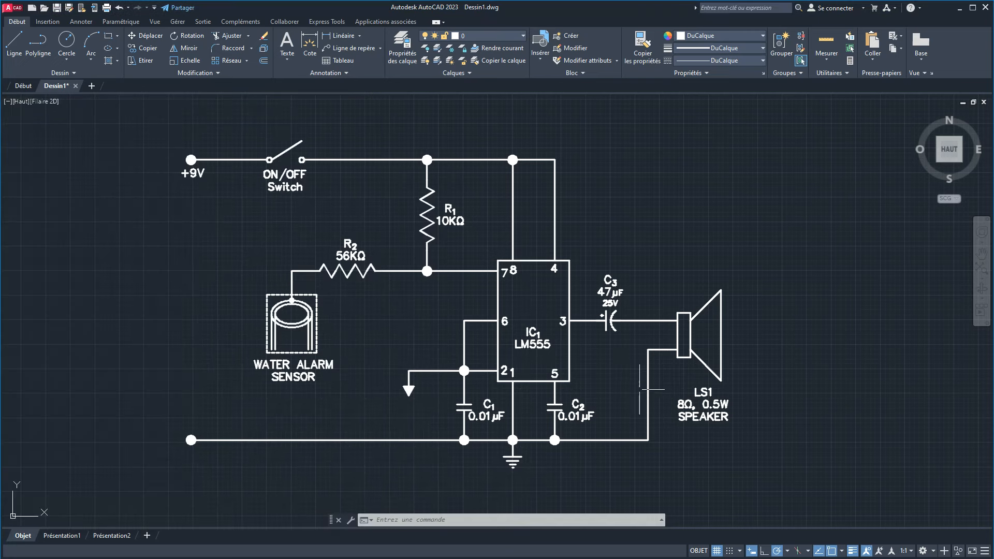
scroll(542, 406, up, 2)
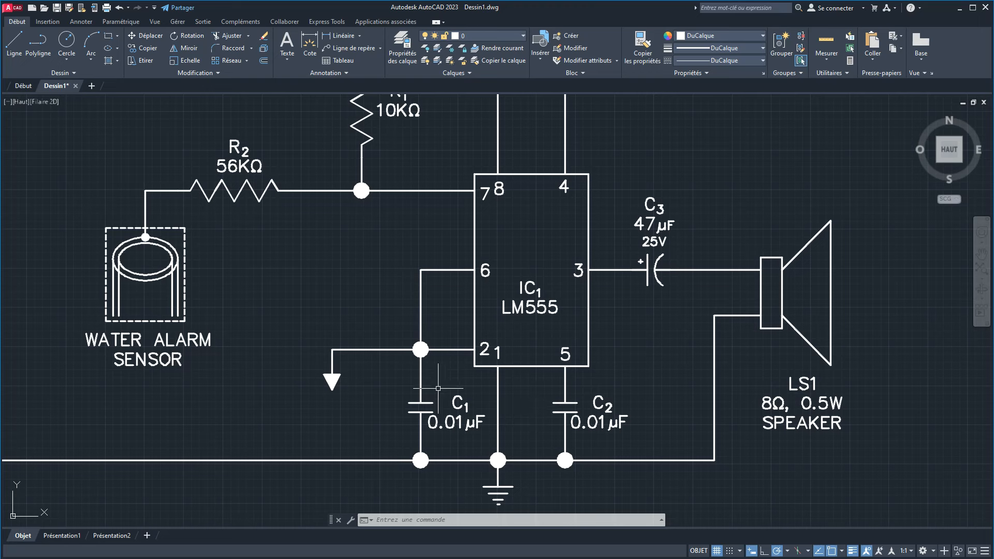
click(532, 297)
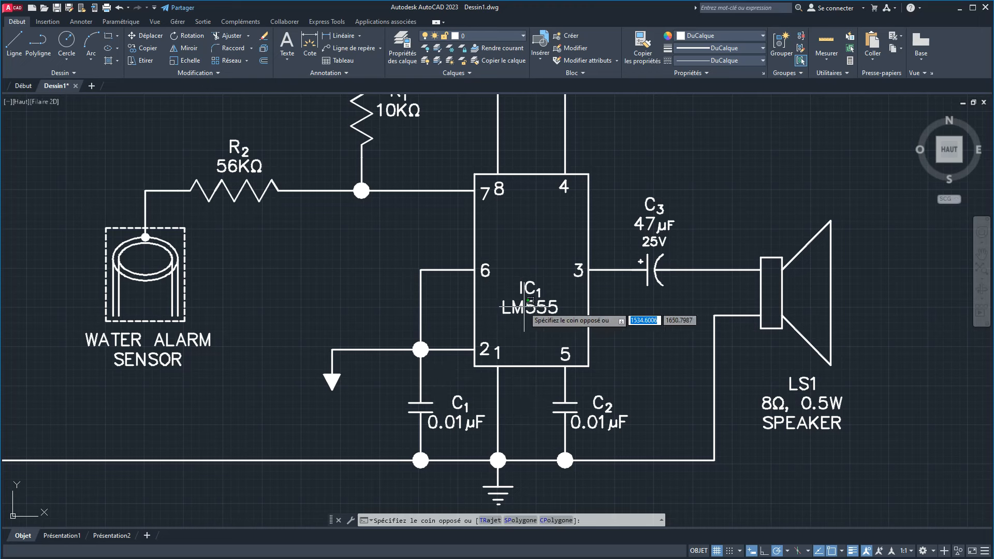
click(500, 178)
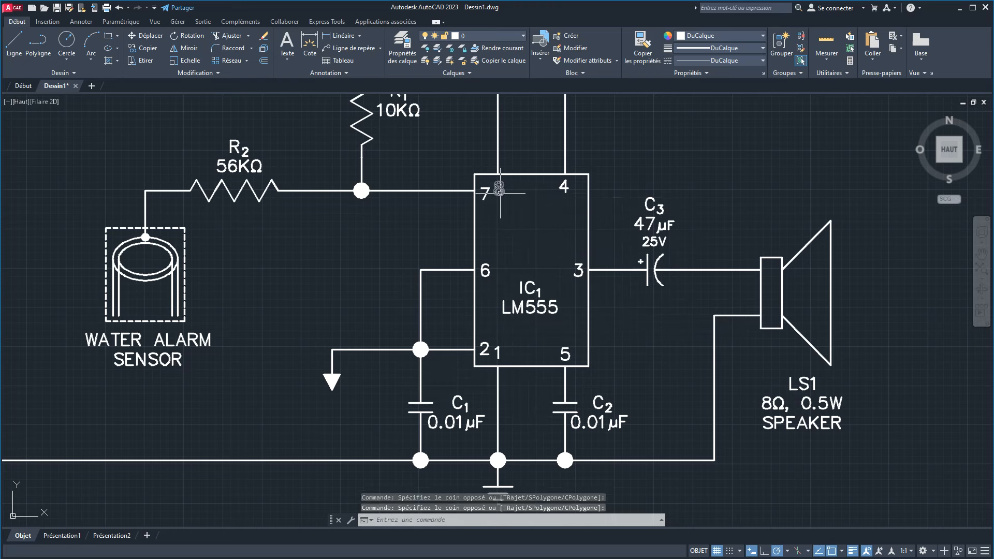
click(148, 47)
click(500, 189)
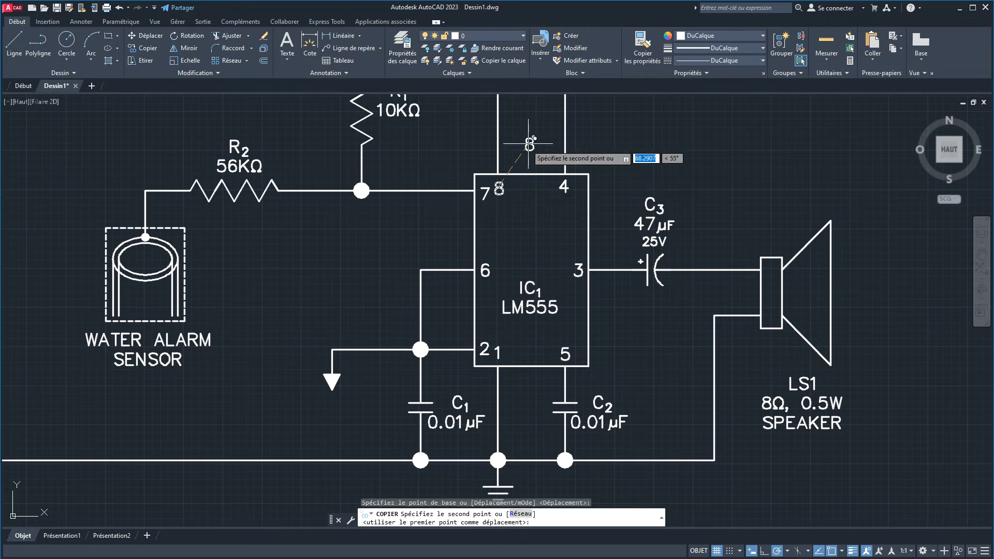
click(510, 157)
right_click(534, 255)
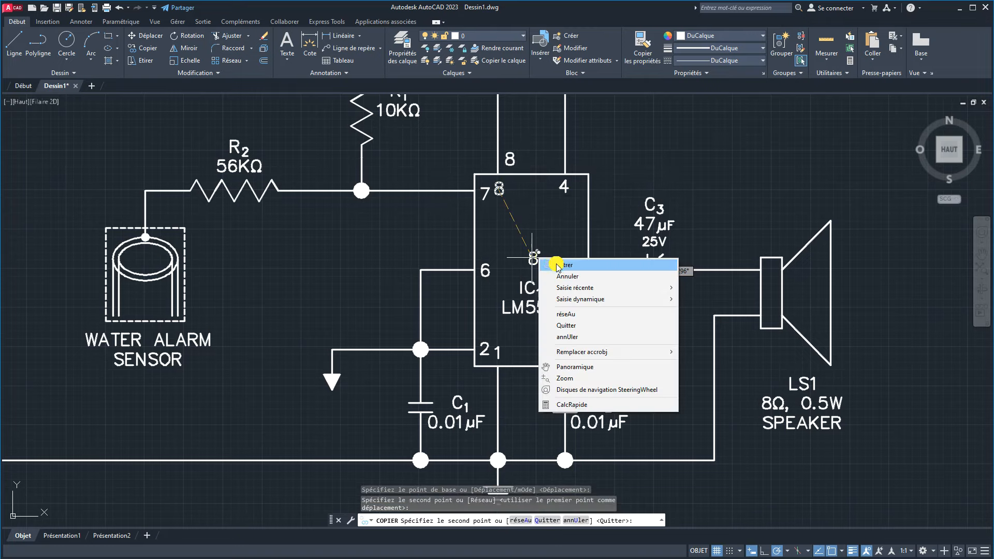
click(556, 260)
Step: Replace the copied 8 above the IC with VCC and nudge it straight up by about 5 units
middle_drag(558, 259, 463, 414)
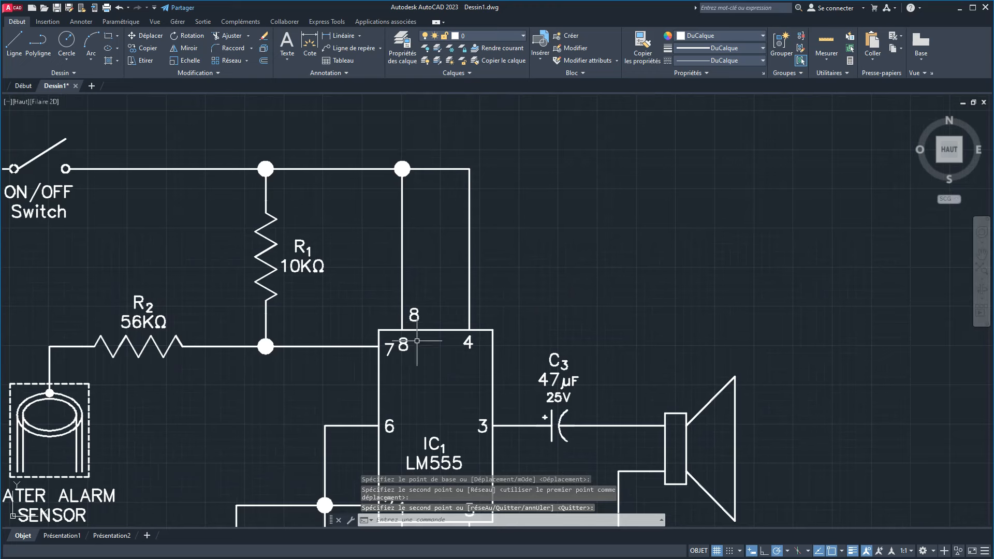
click(414, 315)
double_click(414, 314)
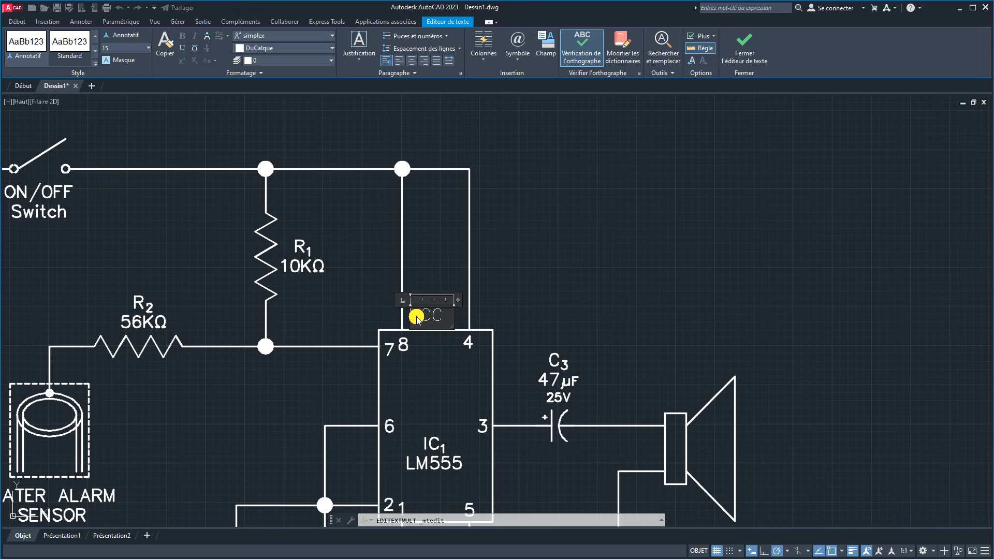
text(VCC)
click(438, 339)
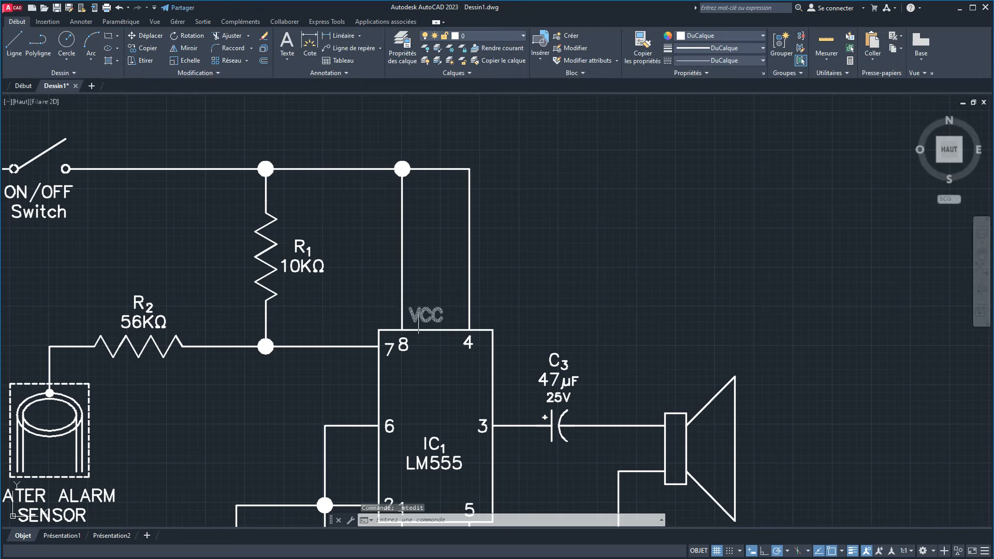
click(409, 302)
click(407, 296)
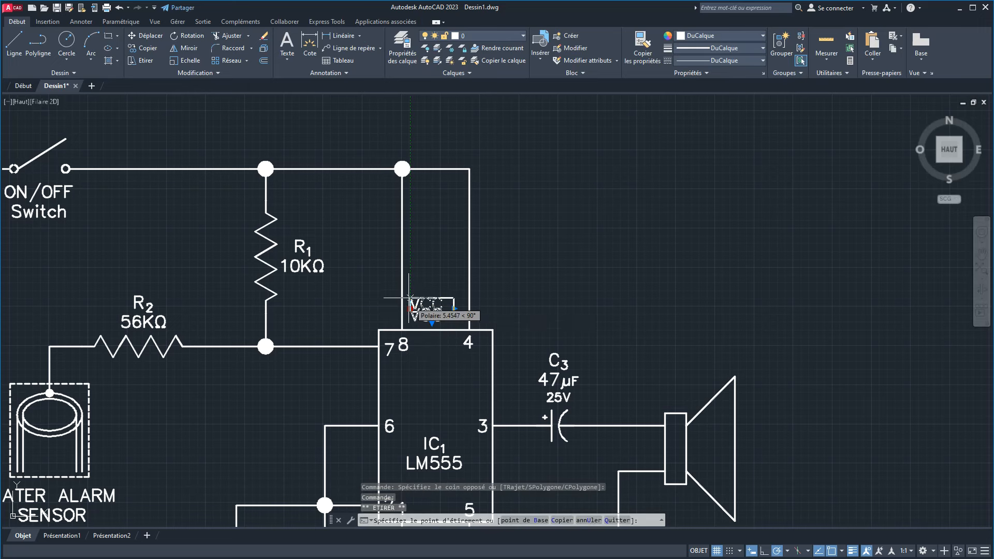
click(410, 297)
Step: Copy the VCC text straight down to just below the IC, beside the wire from pin 1
scroll(415, 338, down, 2)
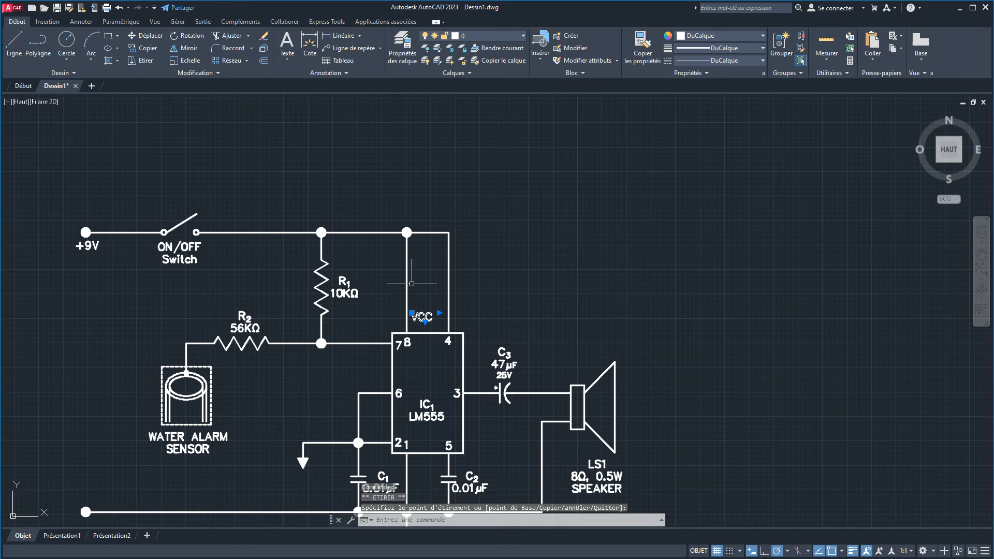
middle_drag(410, 364, 413, 245)
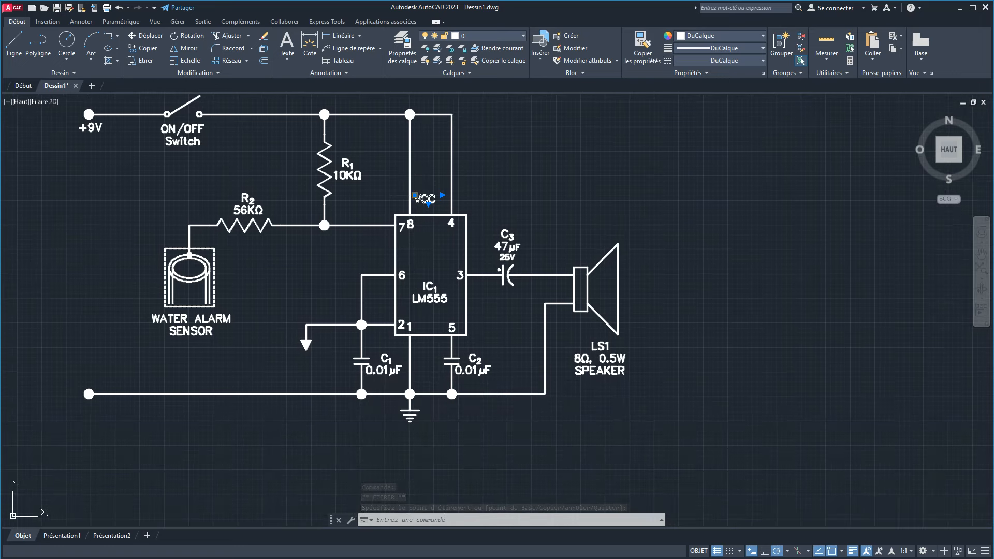
click(414, 195)
key(space)
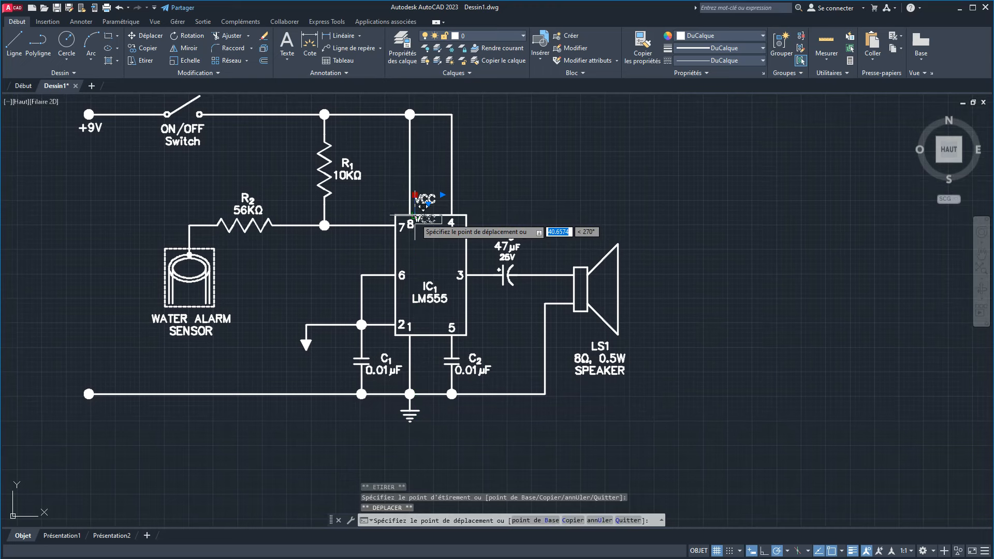
ctrl+click(415, 341)
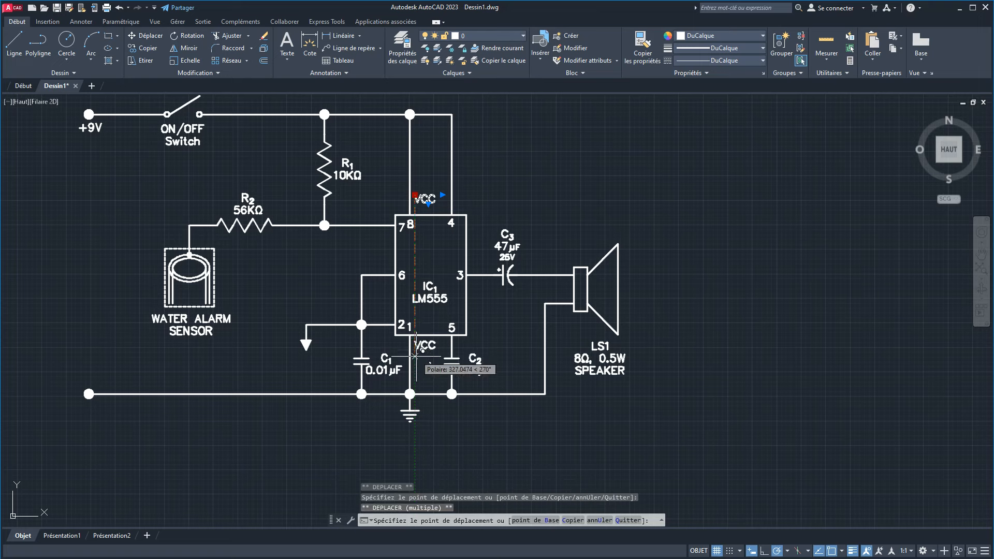
right_click(417, 365)
click(425, 374)
Step: Replace the copied VCC text just below the IC, beside the pin 1 wire, with GND
scroll(425, 340, up, 6)
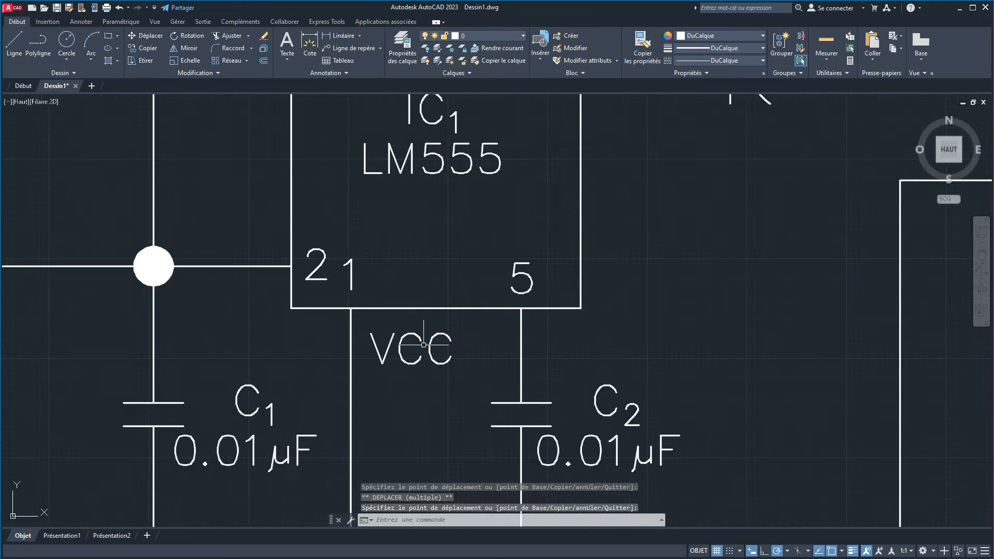
key(Escape)
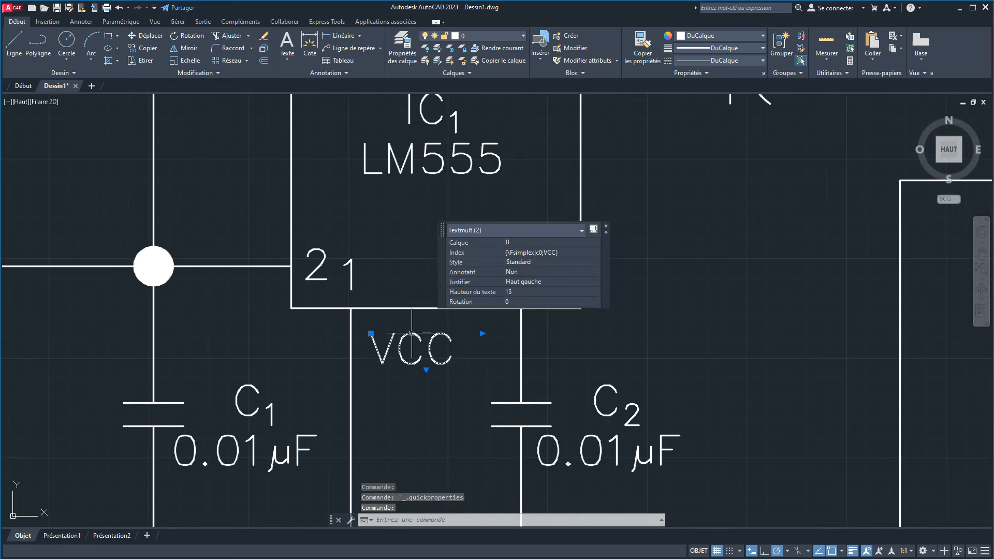
key(Escape)
click(403, 343)
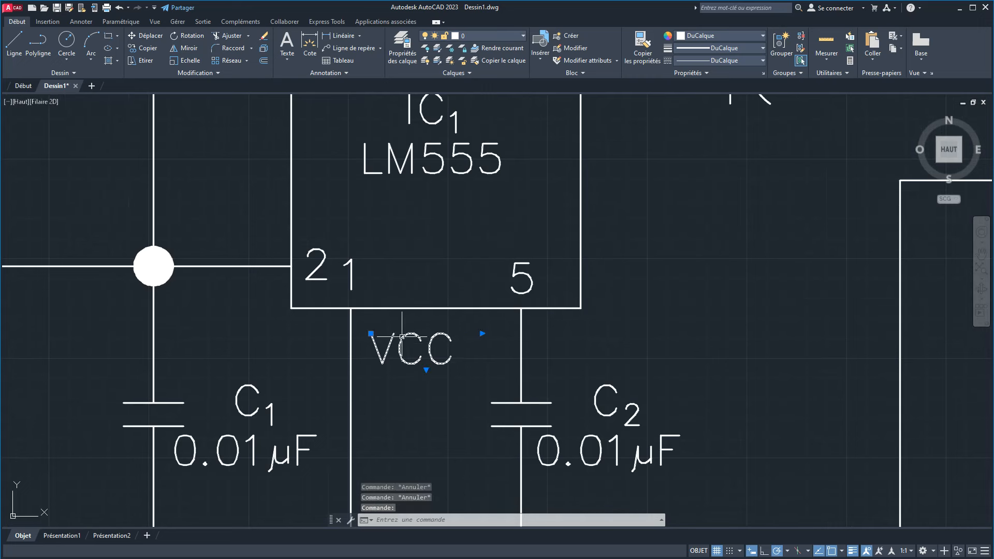
double_click(402, 339)
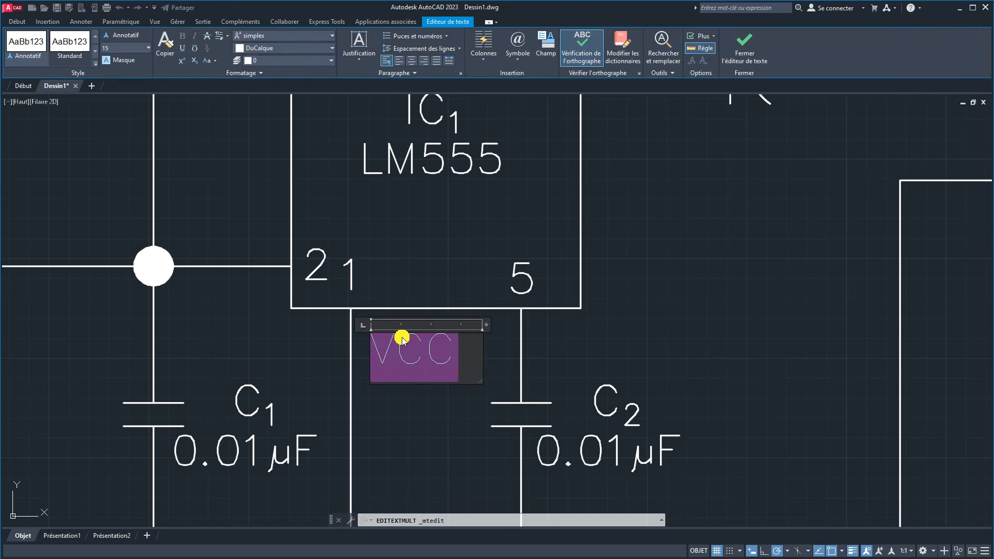
text(GN)
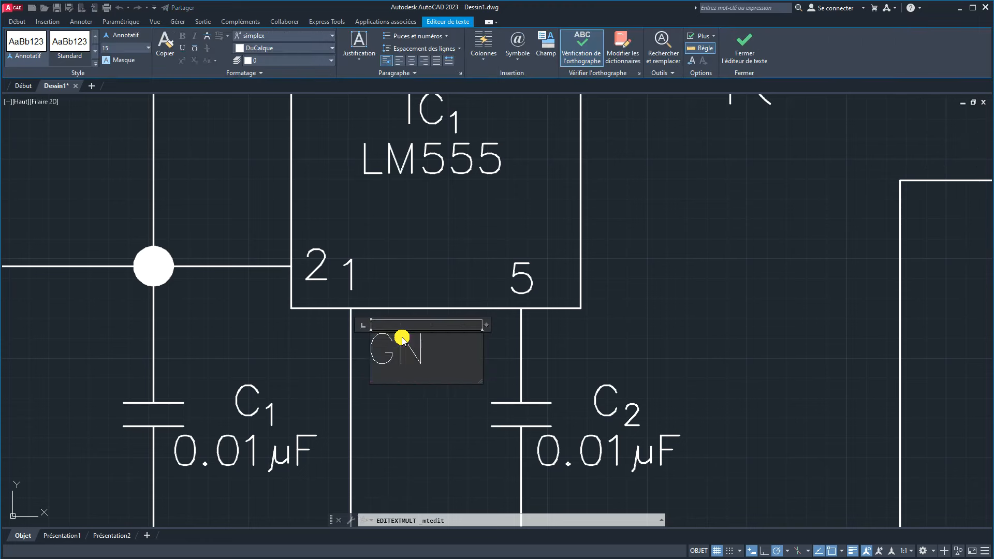
text(D)
click(411, 410)
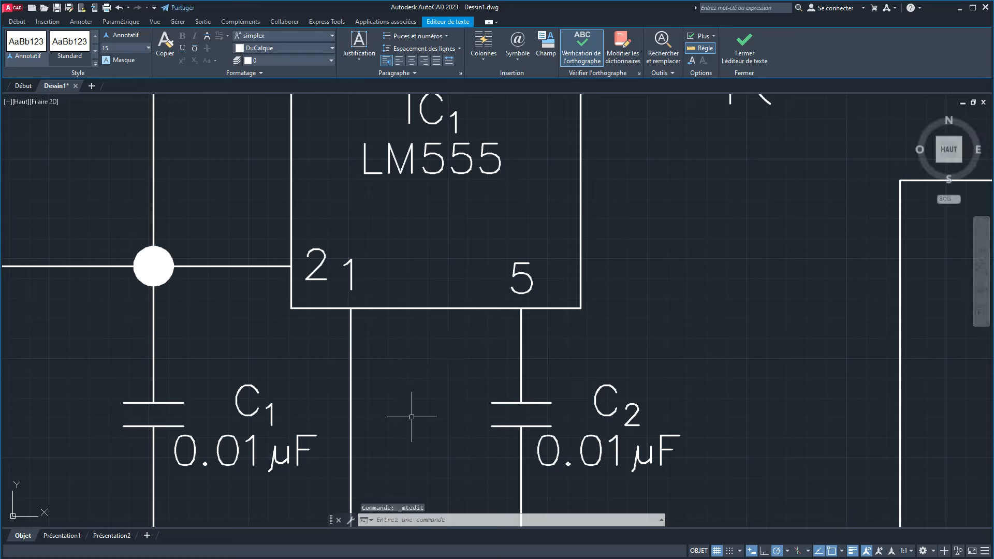
scroll(400, 351, down, 2)
scroll(400, 350, down, 4)
mouse_move(399, 351)
middle_down()
mouse_move(450, 337)
mouse_move(509, 382)
mouse_move(547, 383)
middle_up()
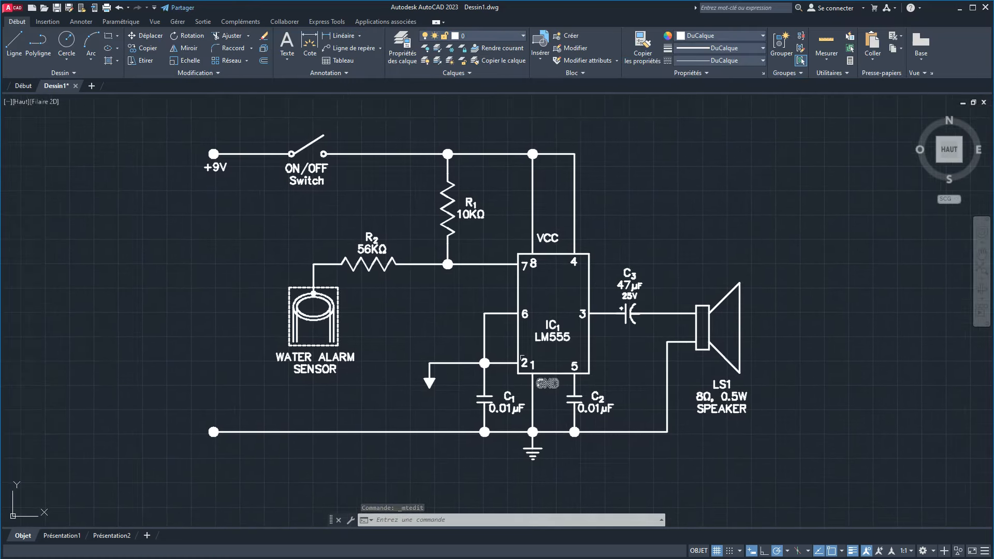
middle_drag(524, 298, 530, 305)
Step: Check the reference schematic image and draw a rectangle of about 1190 by 715 units around the whole circuit as a border
key(alt+Tab)
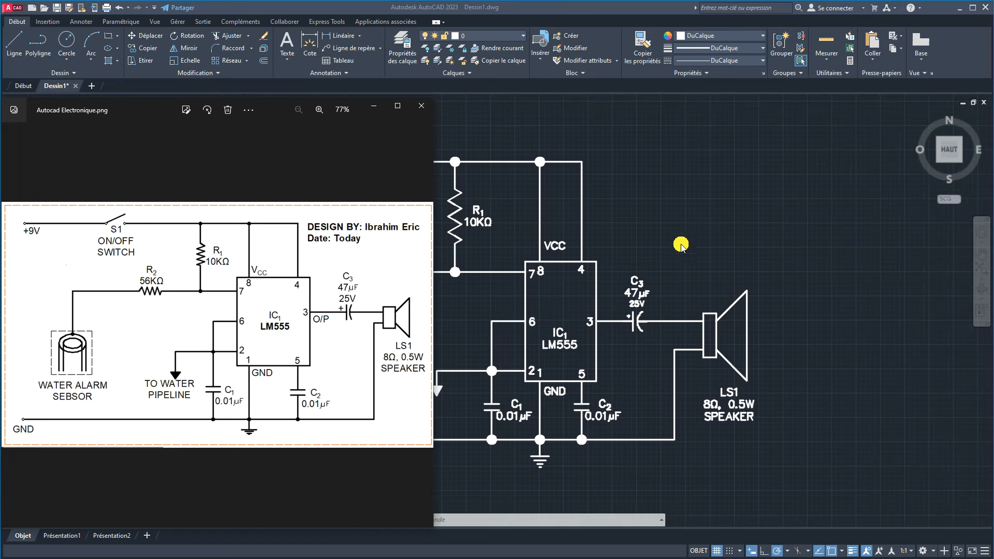
click(711, 189)
click(109, 35)
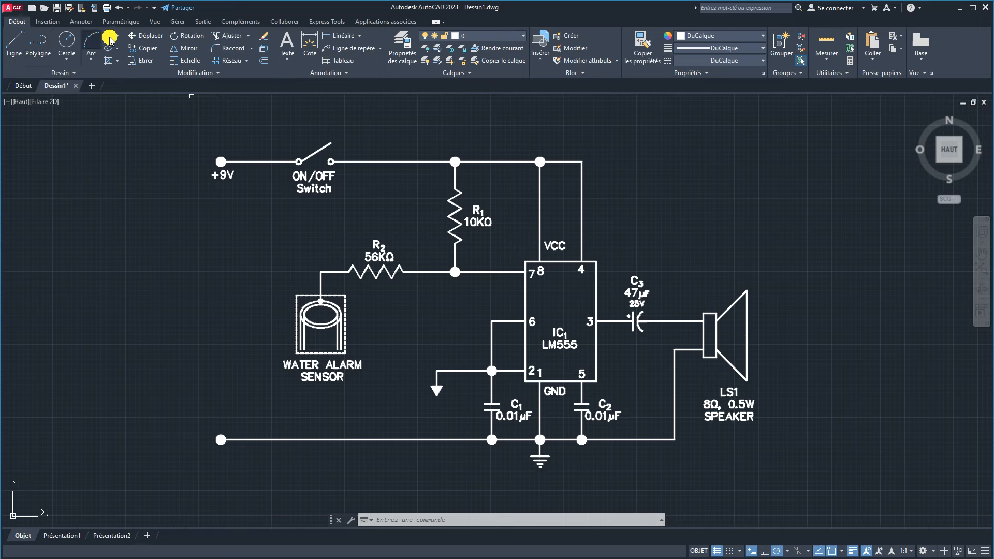
click(195, 131)
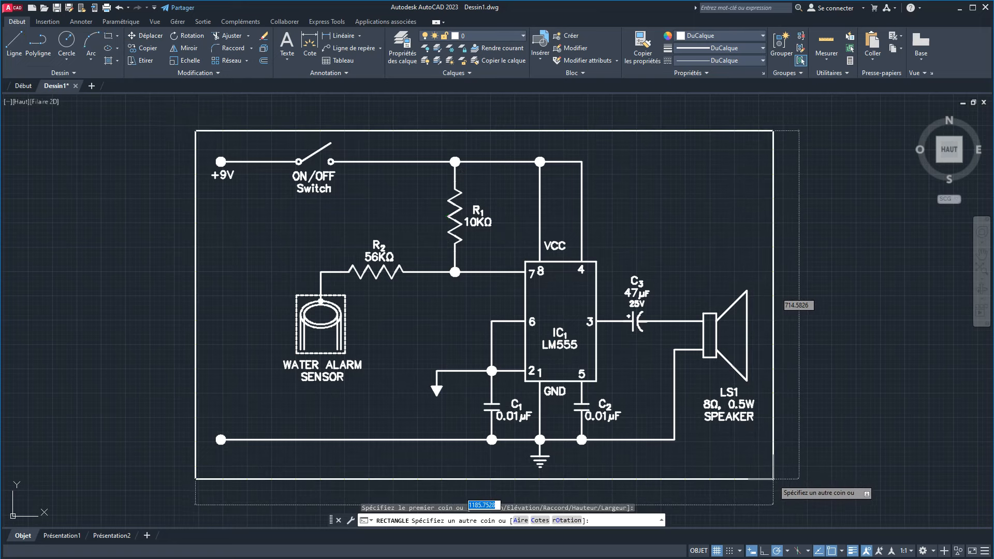
click(775, 479)
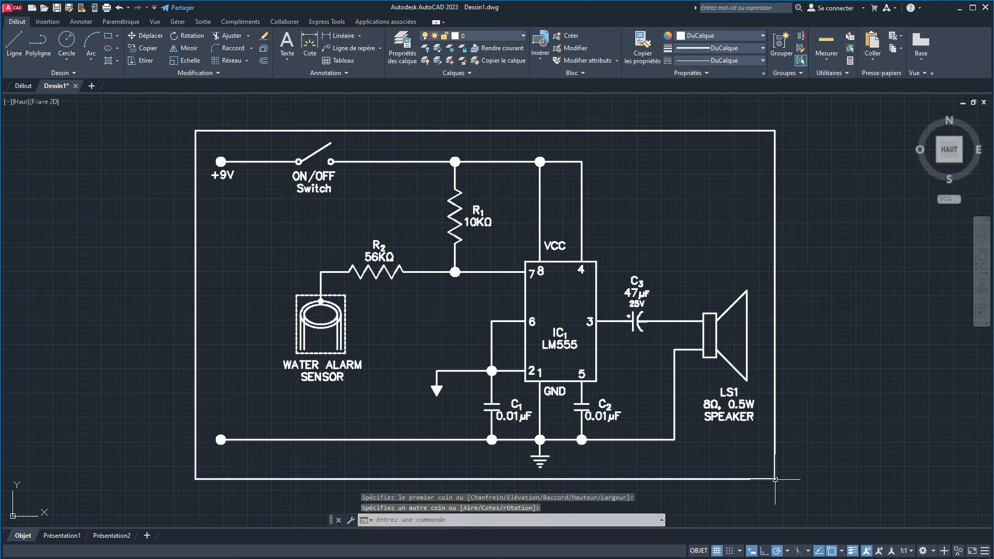
Step: Set the border rectangle's colour to red and its linetype to INTERROMPU
click(750, 131)
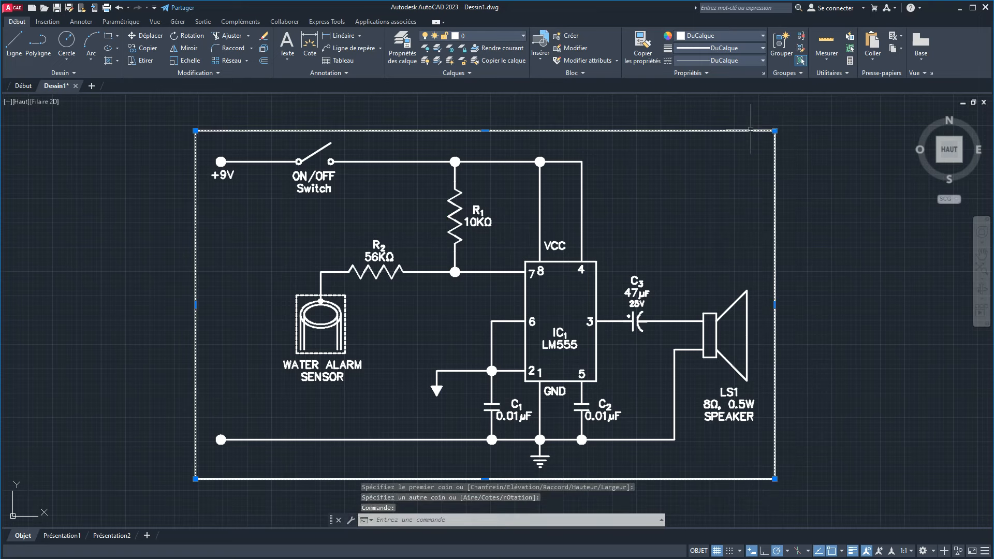
click(696, 40)
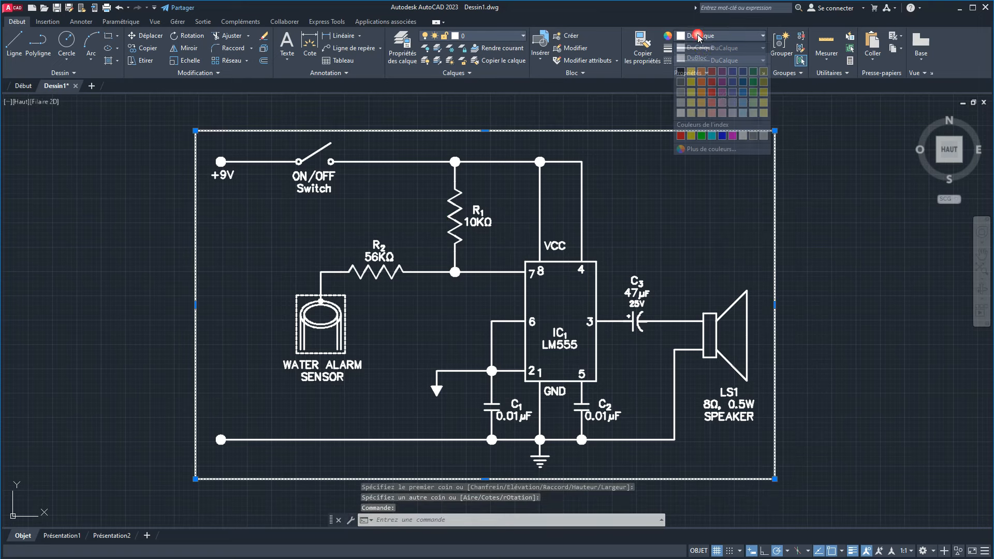
click(683, 136)
click(697, 60)
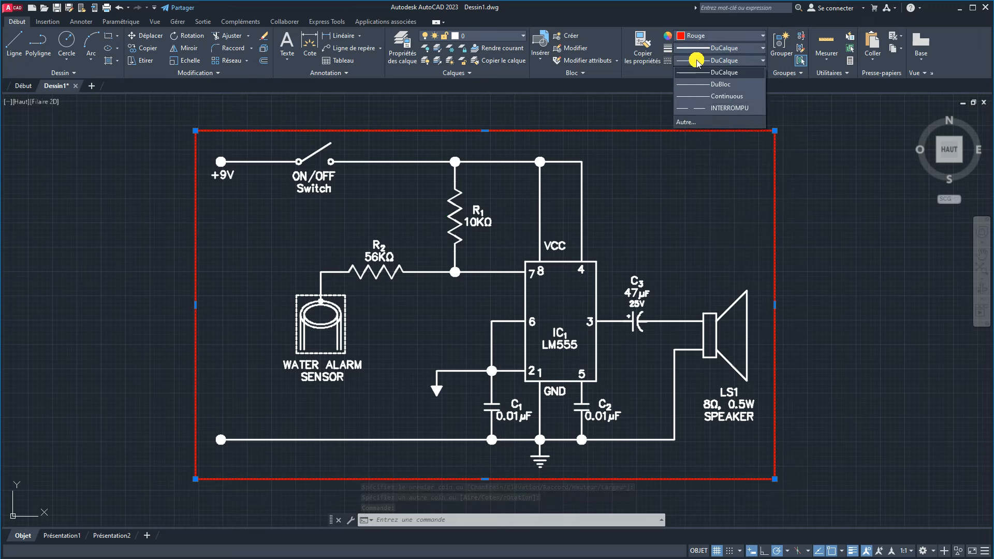
click(692, 108)
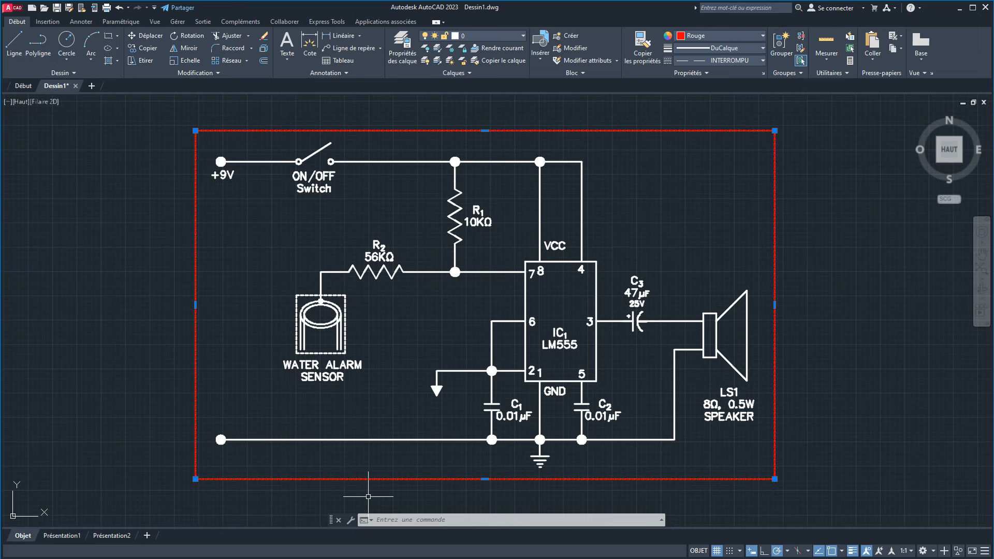
Step: Compare the border with the reference image and change its colour to orange 242,103,34
click(342, 557)
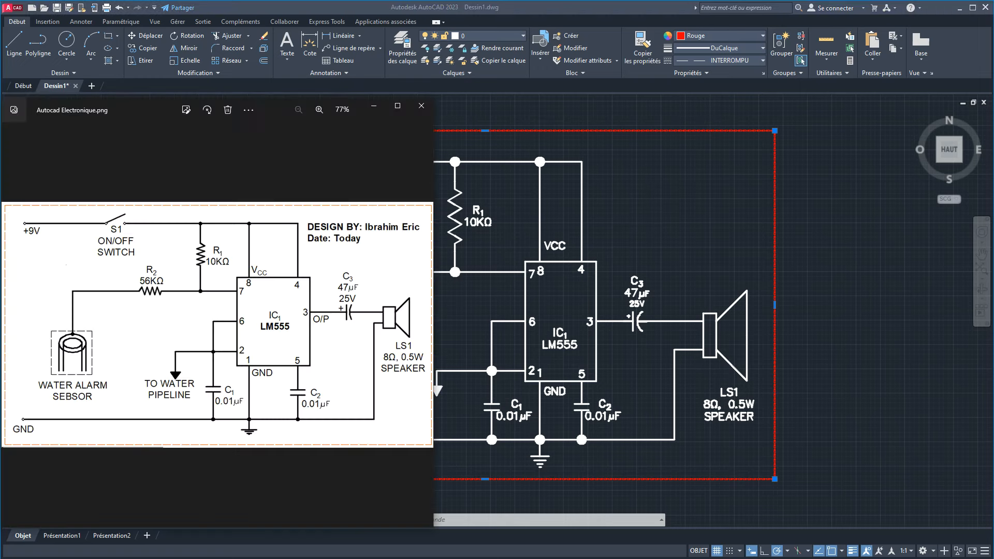
click(342, 556)
click(692, 37)
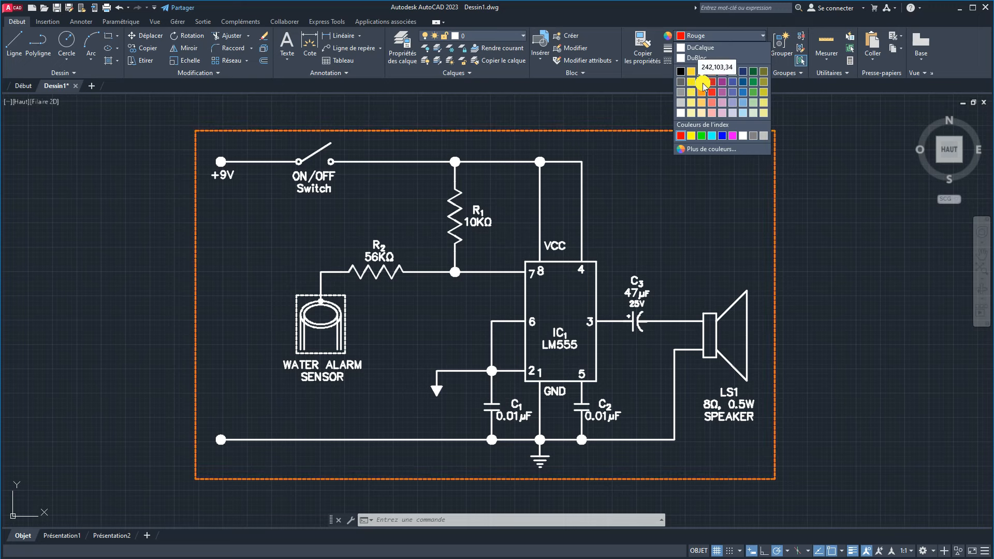
click(702, 85)
key(Escape)
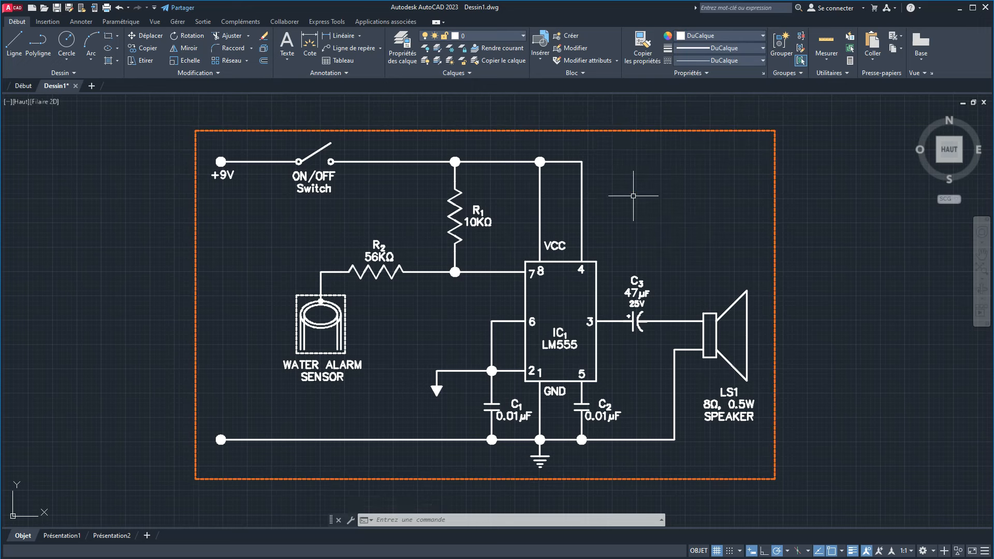
Step: Open the orange border's full properties with PROPRIETES and try linetype scales of 2 and 5
text(PROPRIETES)
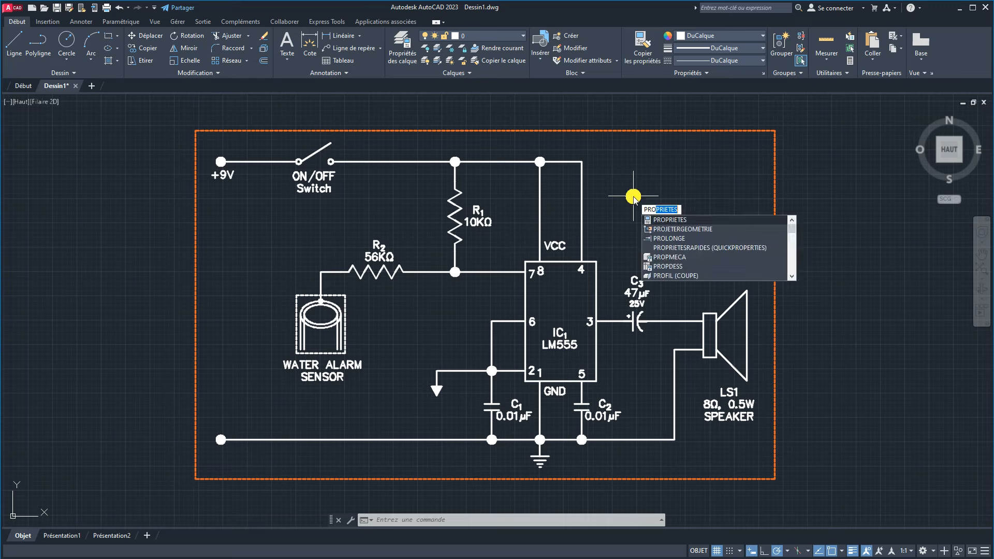
key(Return)
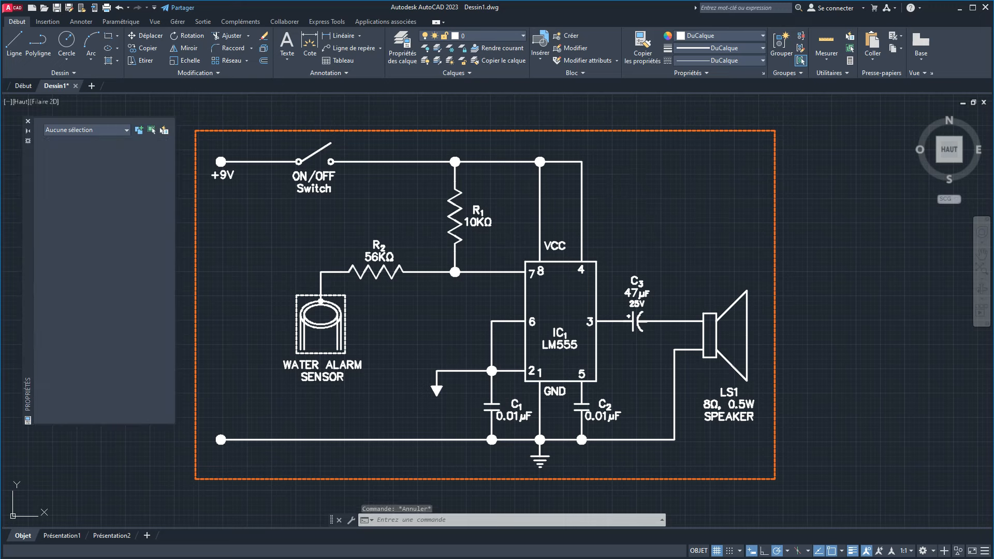
click(368, 130)
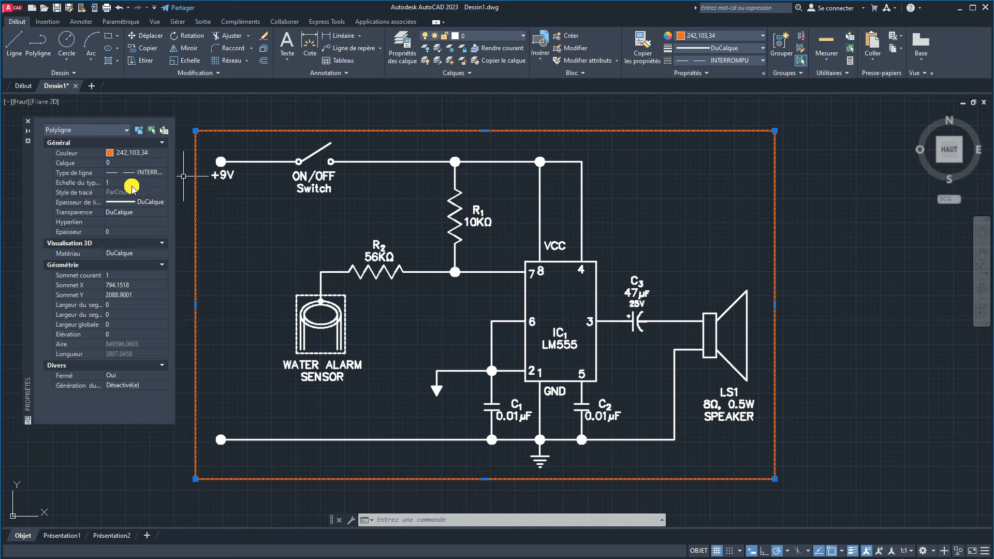
click(148, 207)
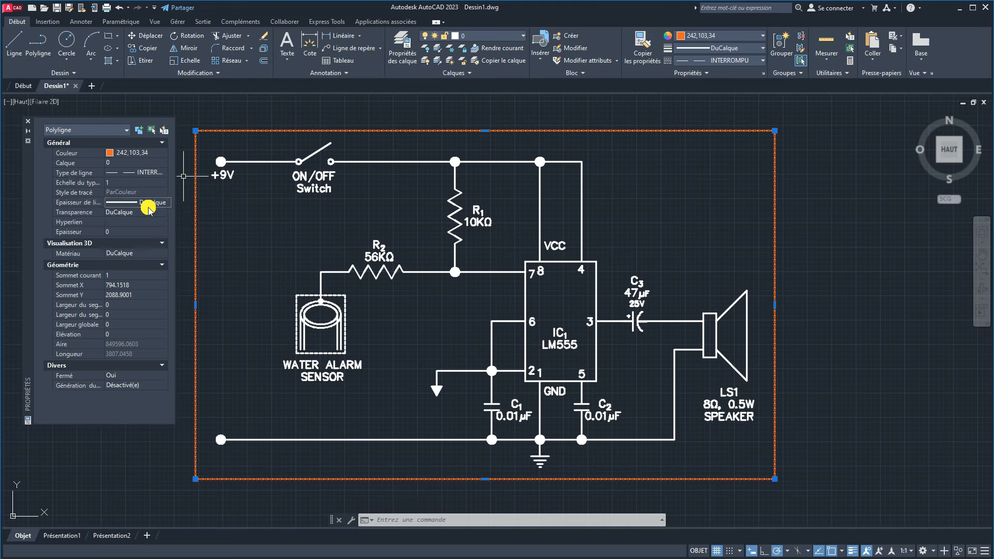
click(120, 185)
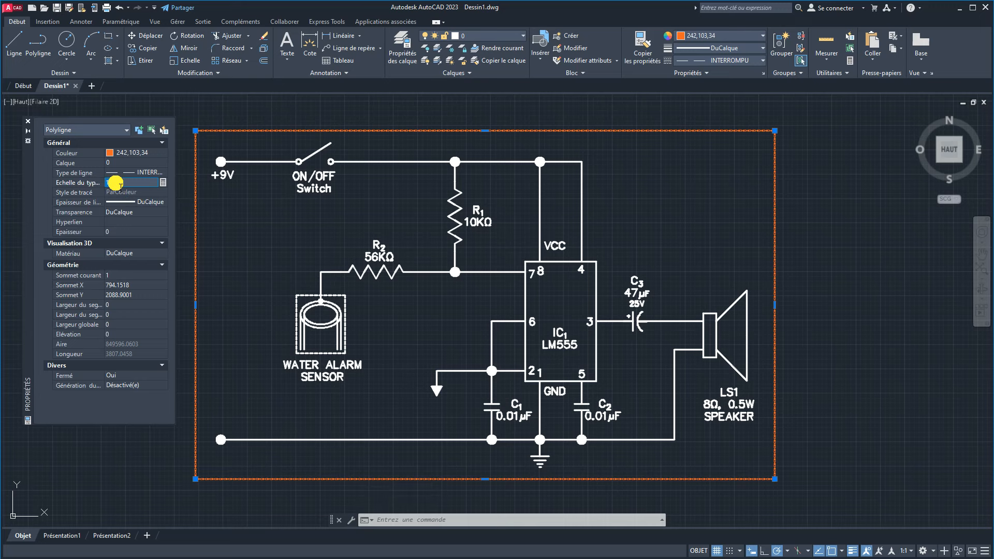
text(2)
key(Return)
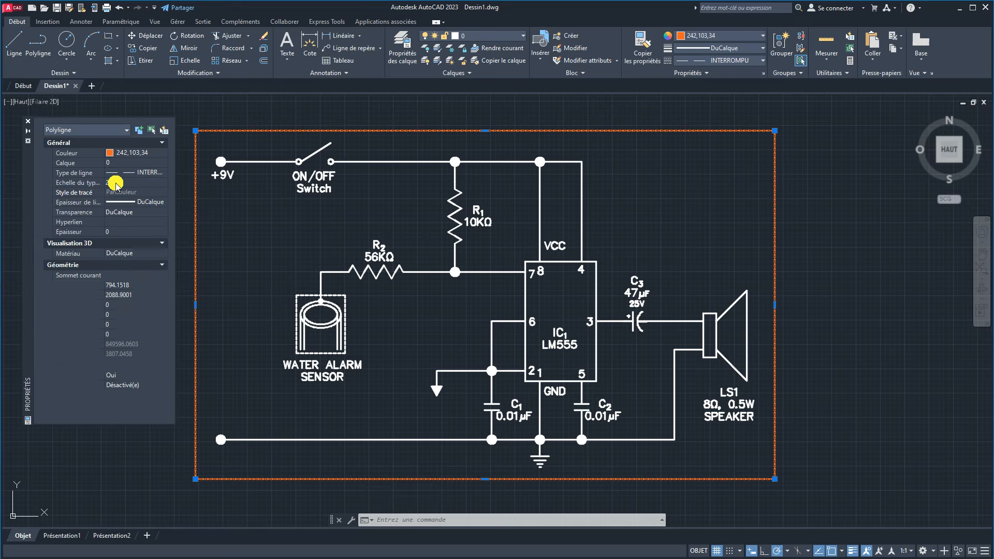
click(115, 183)
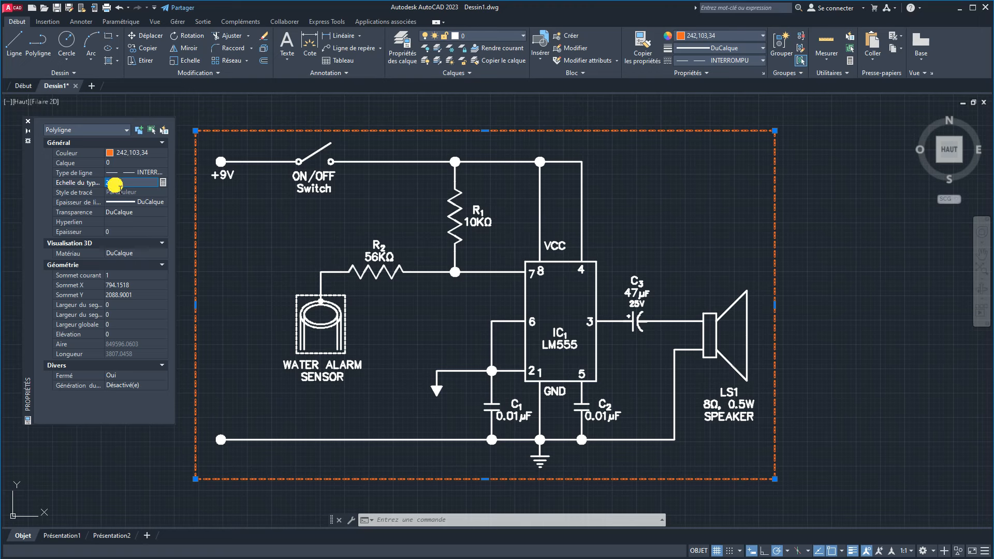
key(Return)
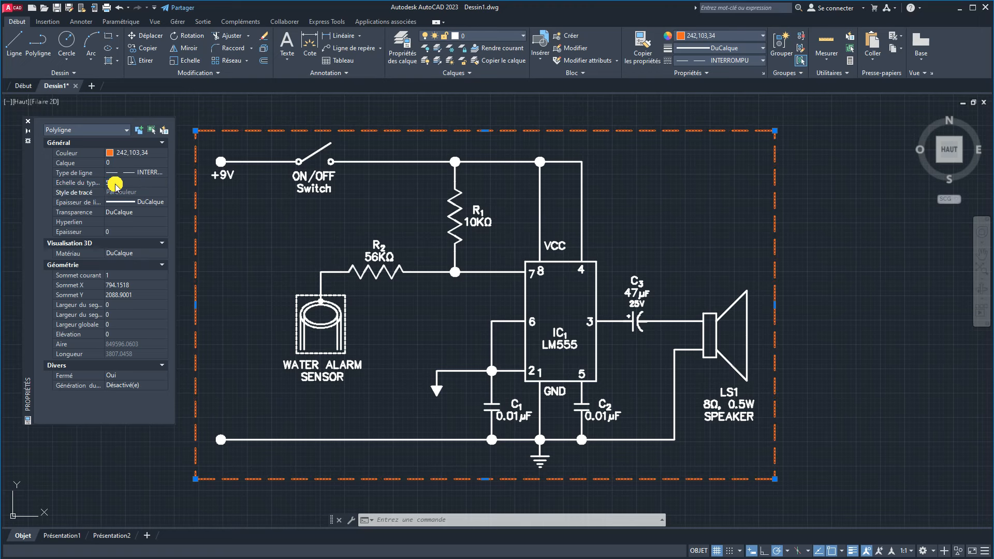
Step: Set the border's linetype scale to 3, deselect it and close the properties
click(115, 183)
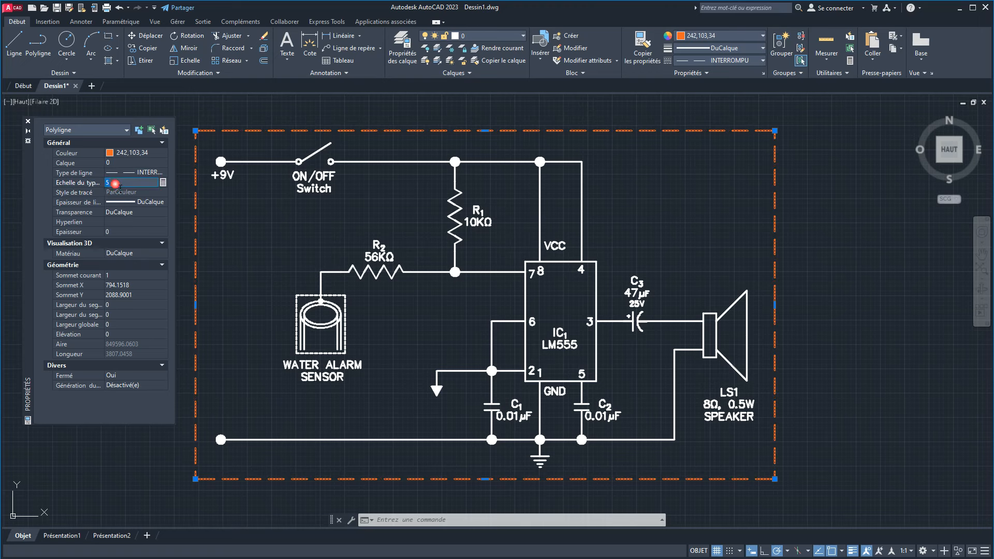
text(3)
click(60, 192)
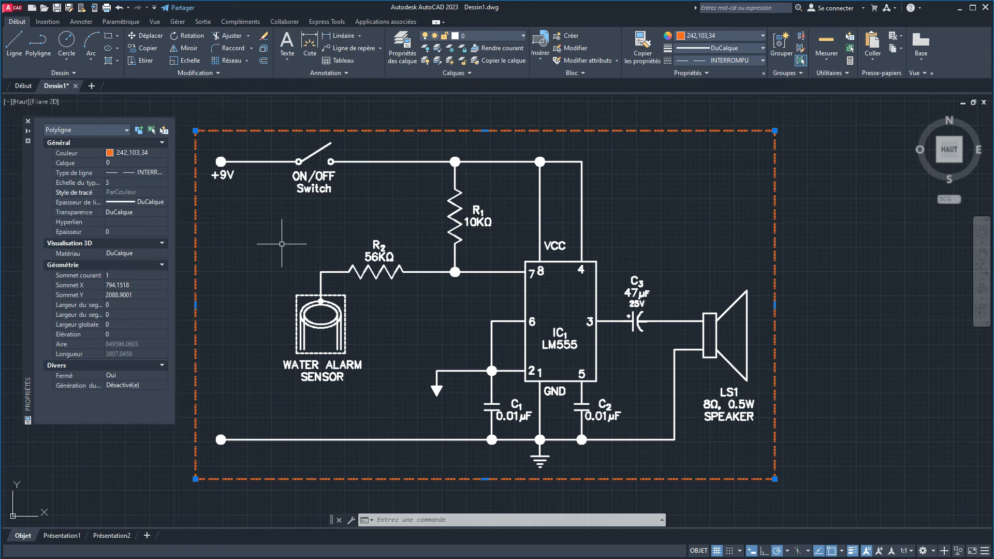
key(Escape)
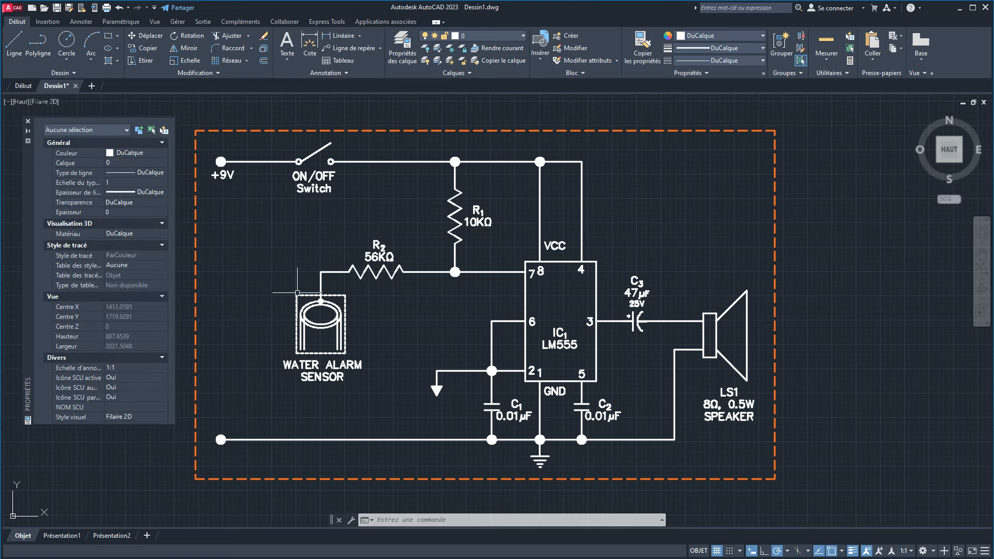
click(28, 121)
Step: Copy the WATER ALARM SENSOR label to just below the arrowhead on the pin 2 wire, centred under it
scroll(311, 340, up, 4)
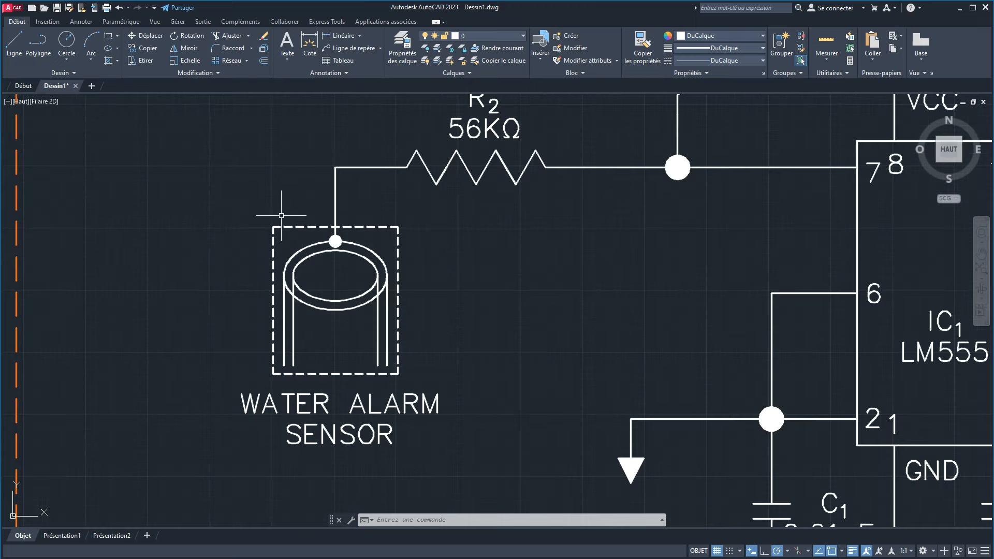
scroll(394, 326, down, 4)
scroll(295, 332, up, 2)
click(265, 331)
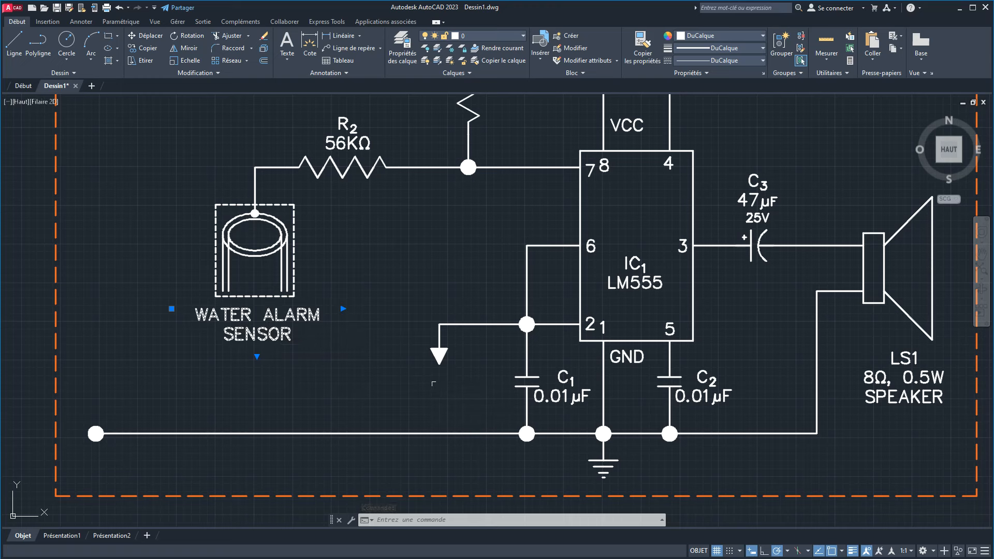
click(172, 309)
key(space)
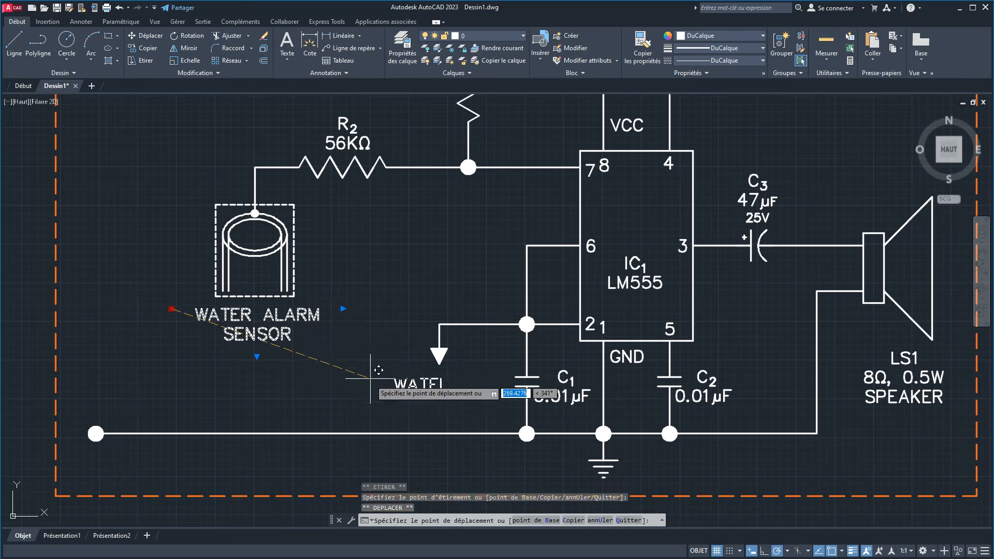
ctrl+click(355, 372)
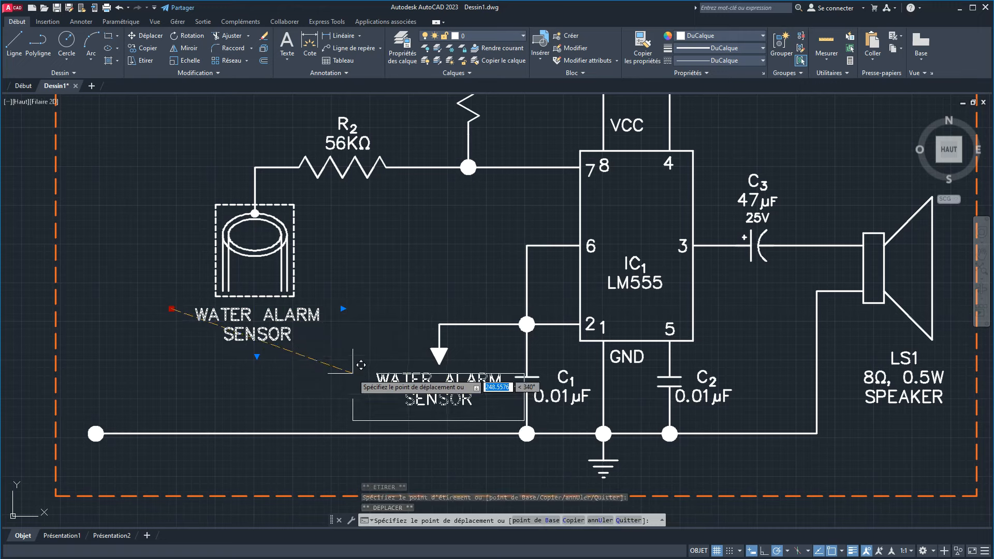
right_click(345, 339)
click(364, 348)
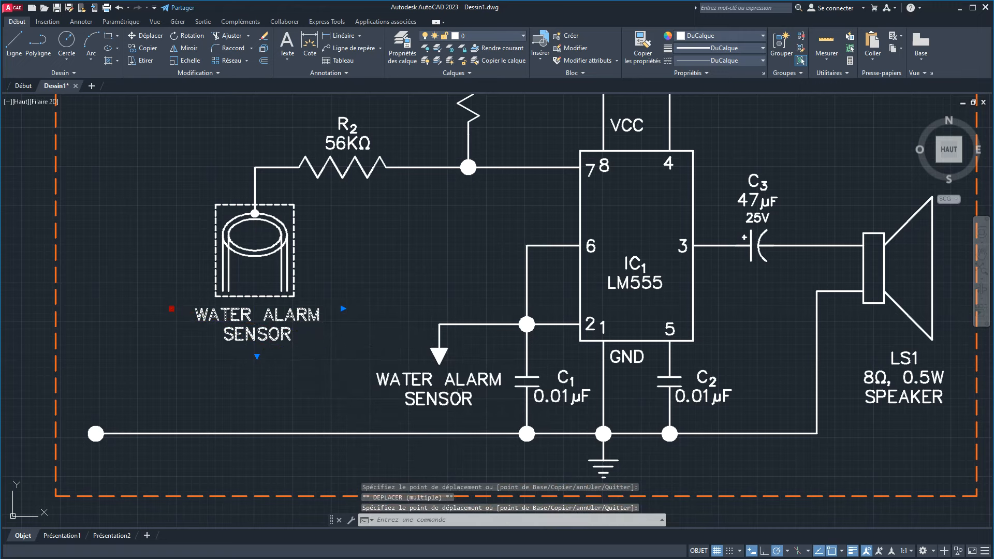
Step: Replace the first line of the copied label under the arrowhead with TO WATER, keeping the second line separate
click(452, 381)
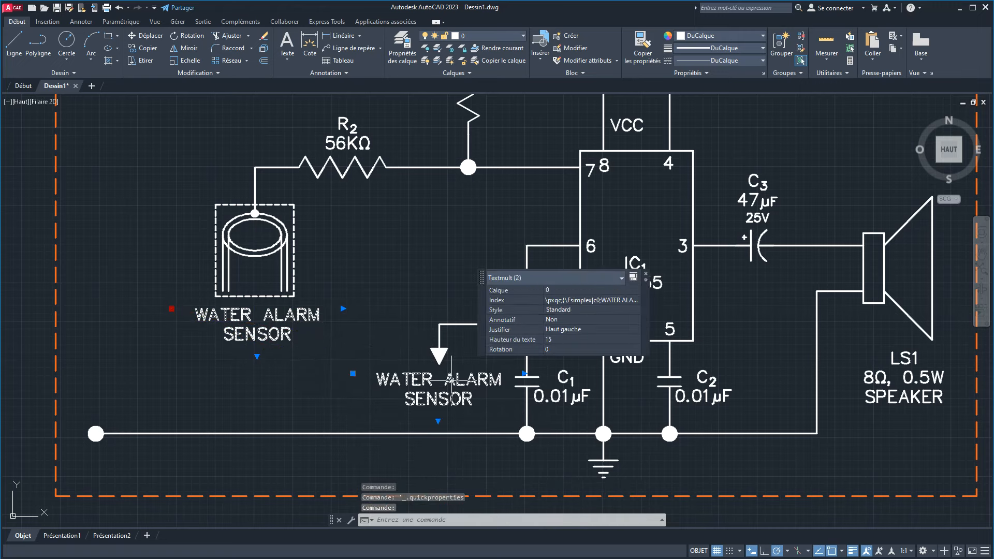
key(Escape)
key(Escape)
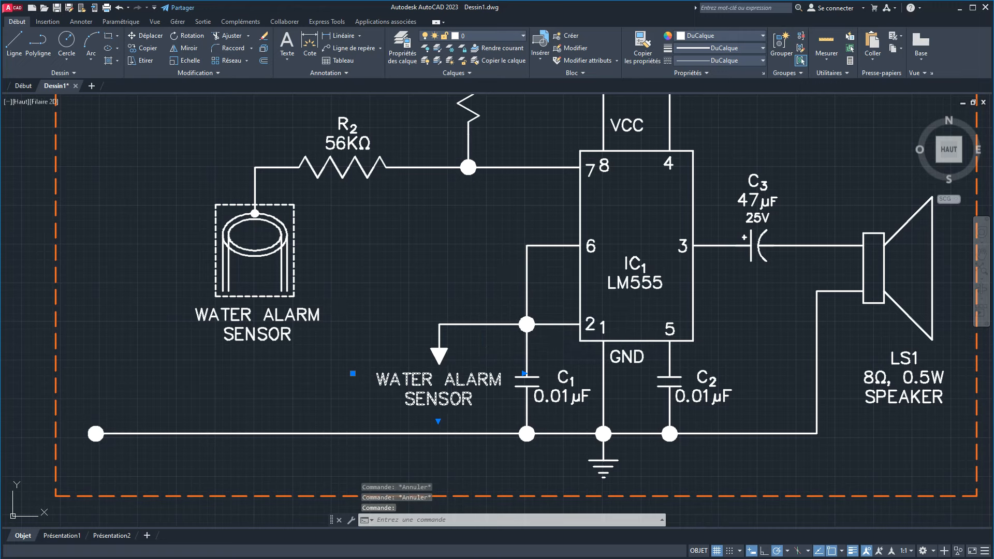
double_click(442, 381)
triple_click(443, 385)
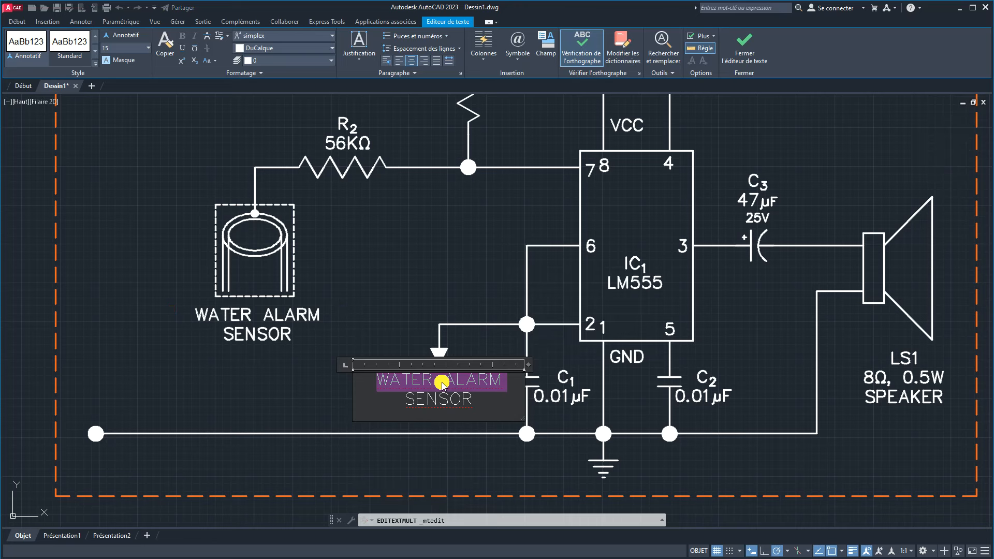
text(TOSENSOR)
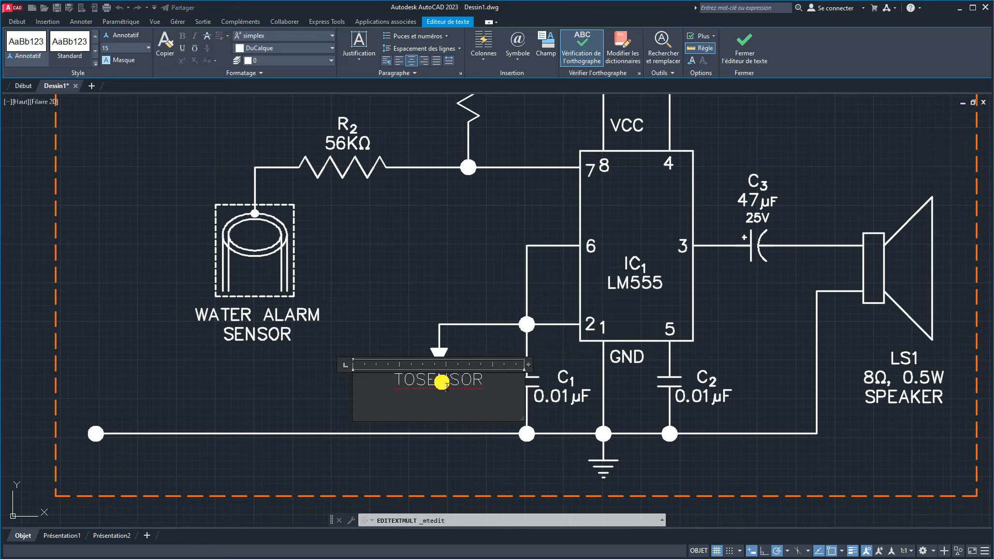
text( WATWR)
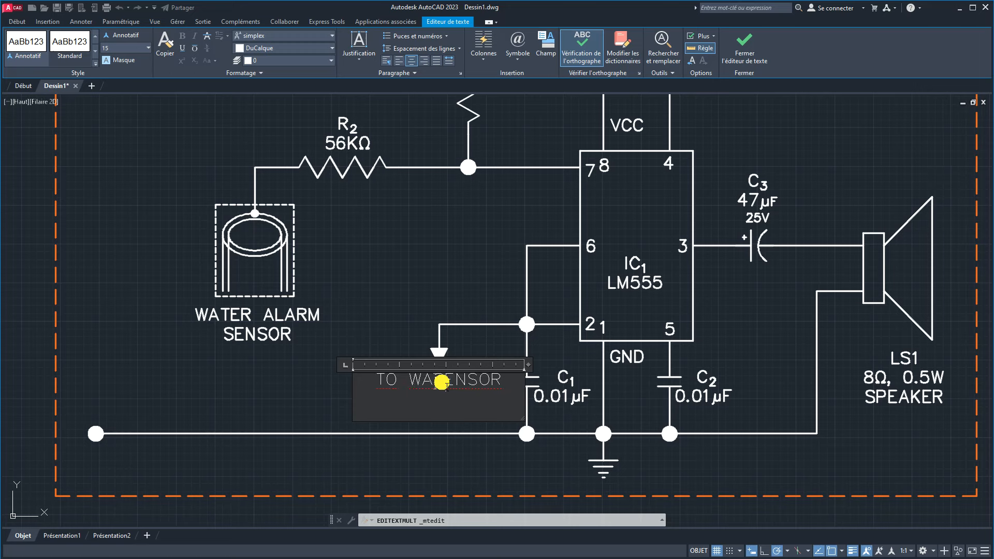
key(BackSpace)
key(BackSpace)
key(BackSpace)
text(TER)
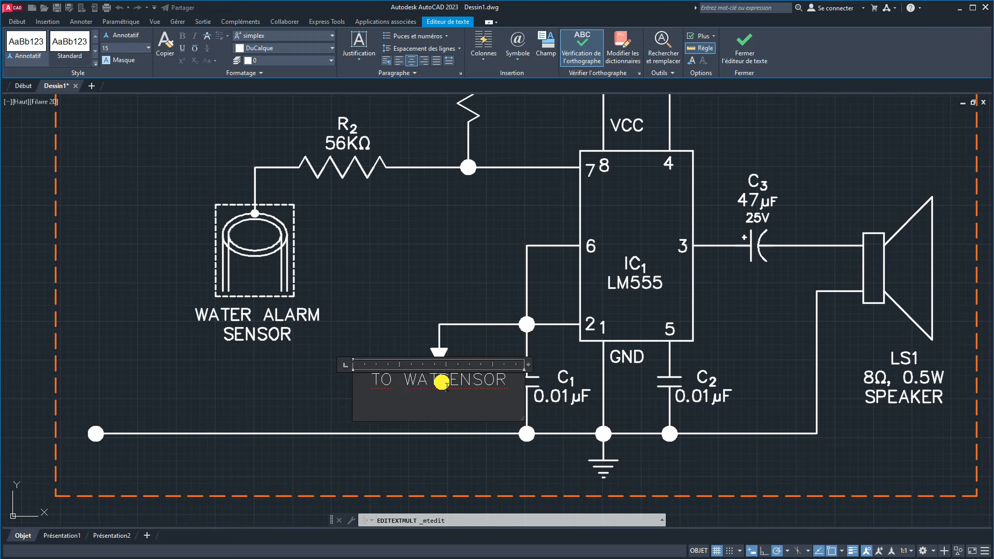
key(Return)
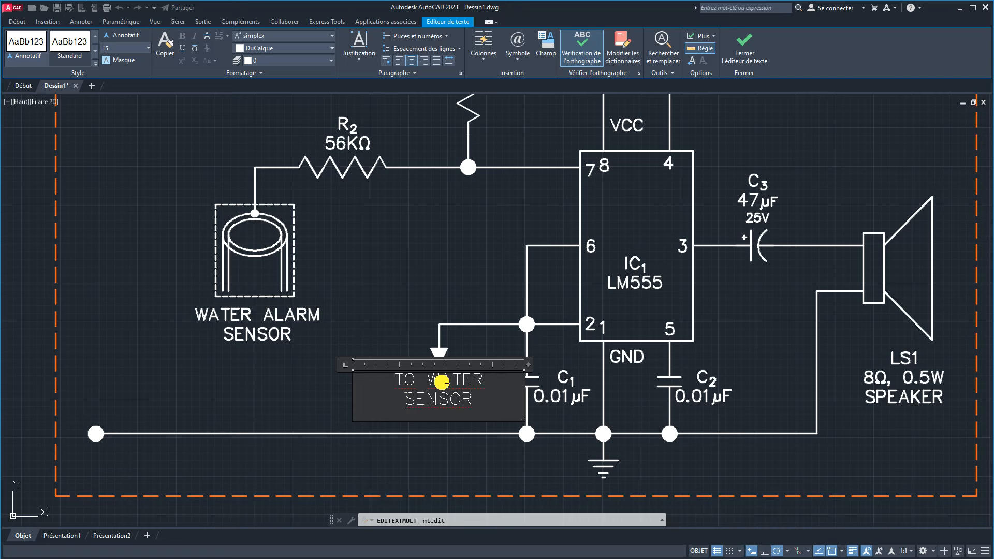
Step: Replace the copied label's second line with PIPELINE and narrow its text frame to fit the two lines
key(Delete)
key(Delete)
key(Delete)
key(Delete)
key(Delete)
key(Delete)
text(PIPELINE)
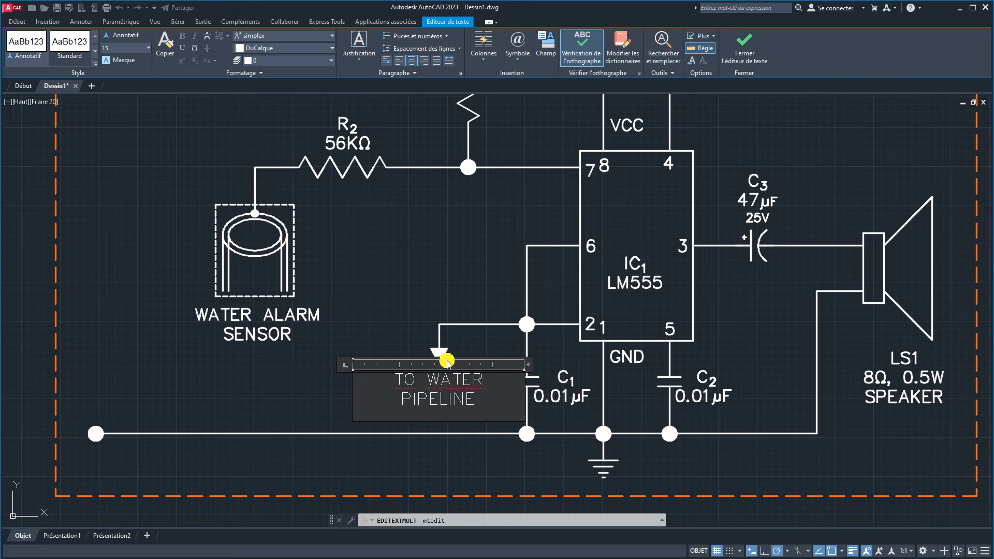
drag(512, 407, 463, 400)
click(327, 402)
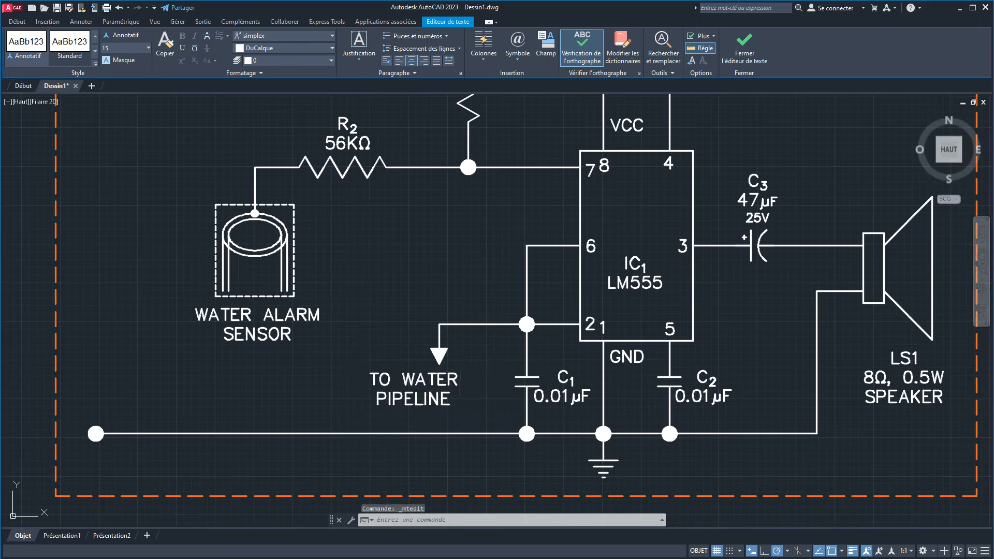
Step: Move the TO WATER PIPELINE label so it is centred just below the arrowhead on the pin 2 wire
click(410, 378)
click(352, 373)
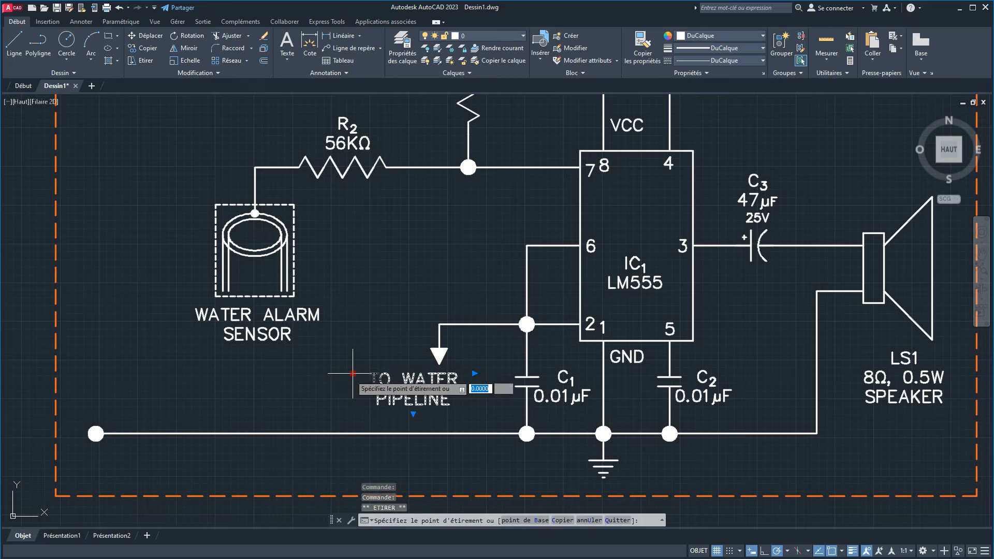
click(356, 373)
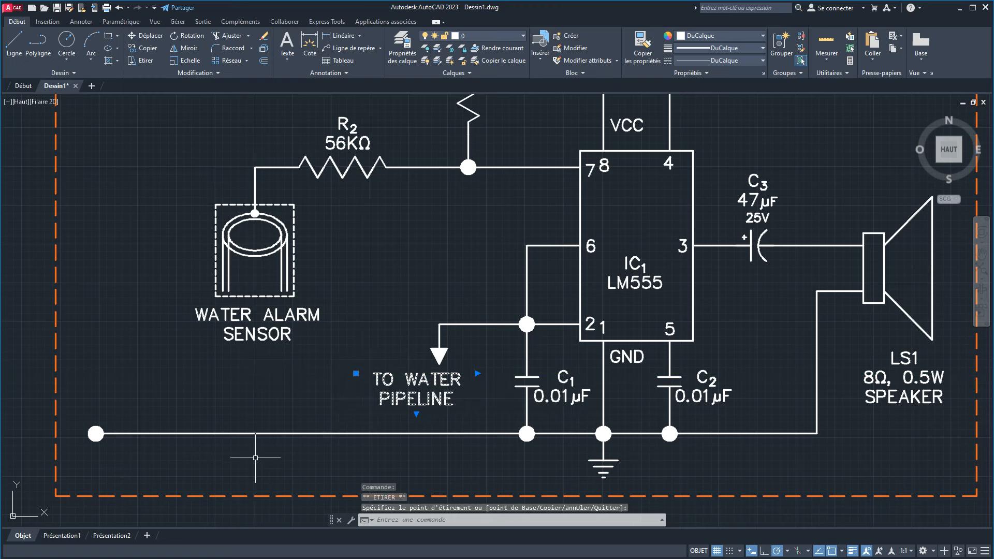
key(ctrl+Right)
key(ctrl+Right)
key(ctrl+Right)
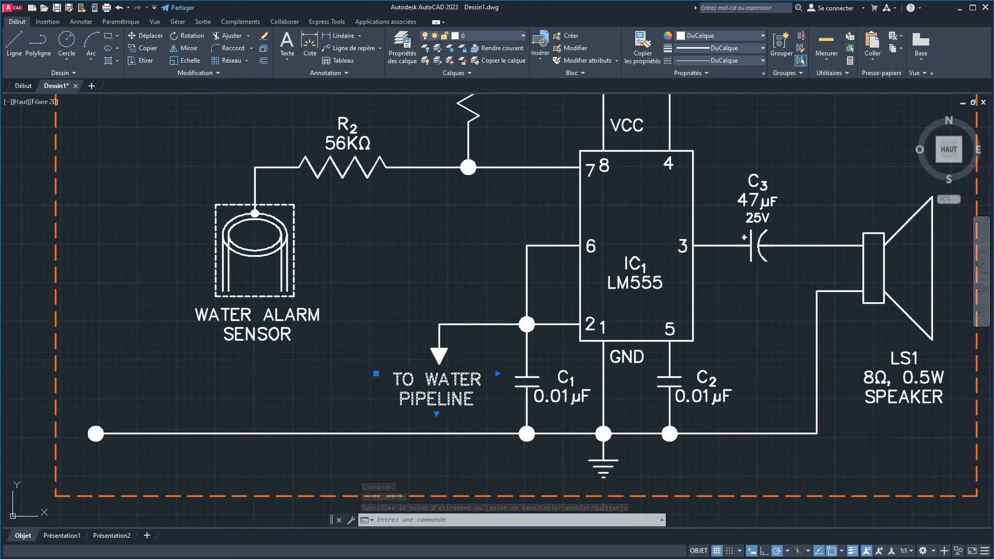
key(Escape)
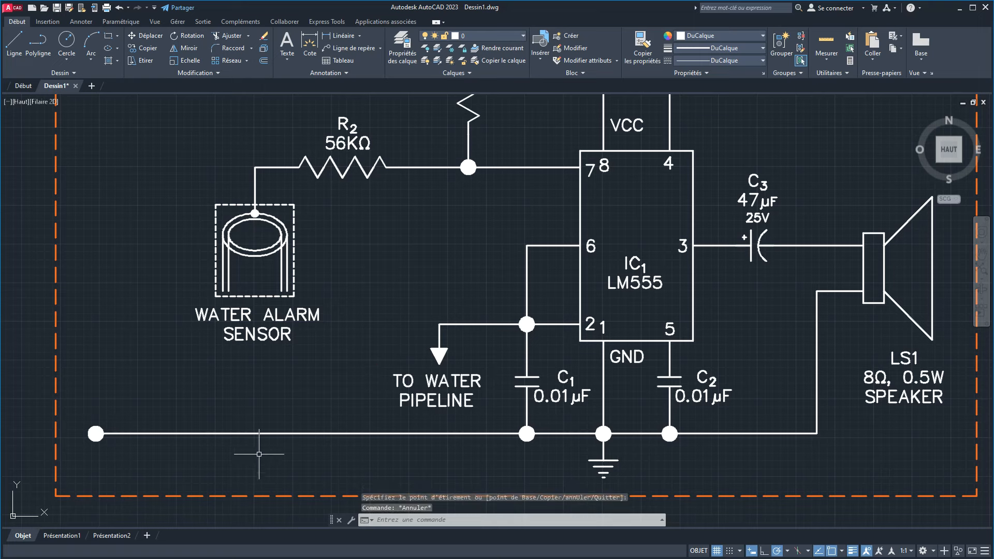
Step: Copy the TO WATER PIPELINE label twice, one above the other, into the empty upper-right corner inside the border
scroll(407, 267, down, 3)
mouse_move(407, 266)
middle_down()
mouse_move(384, 340)
mouse_move(362, 310)
middle_up()
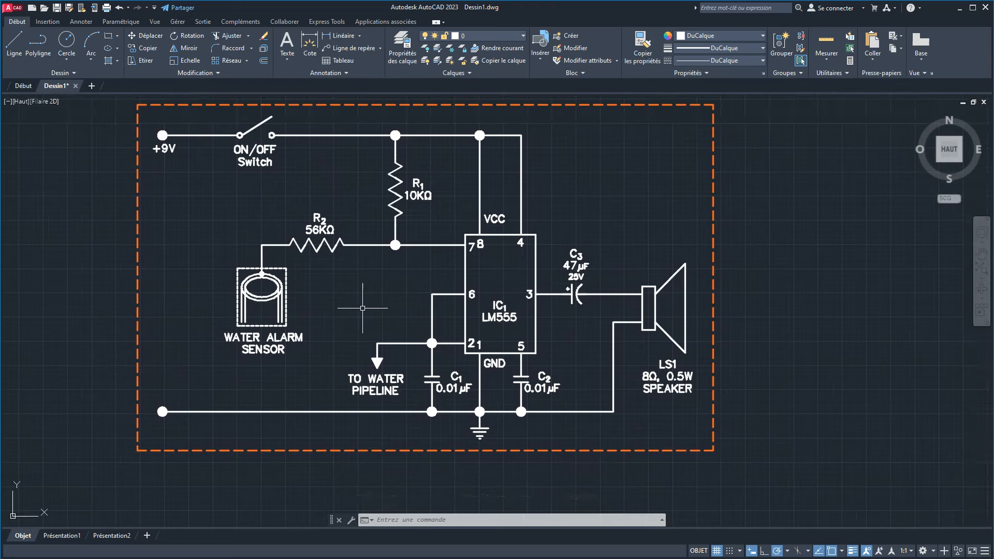
click(358, 398)
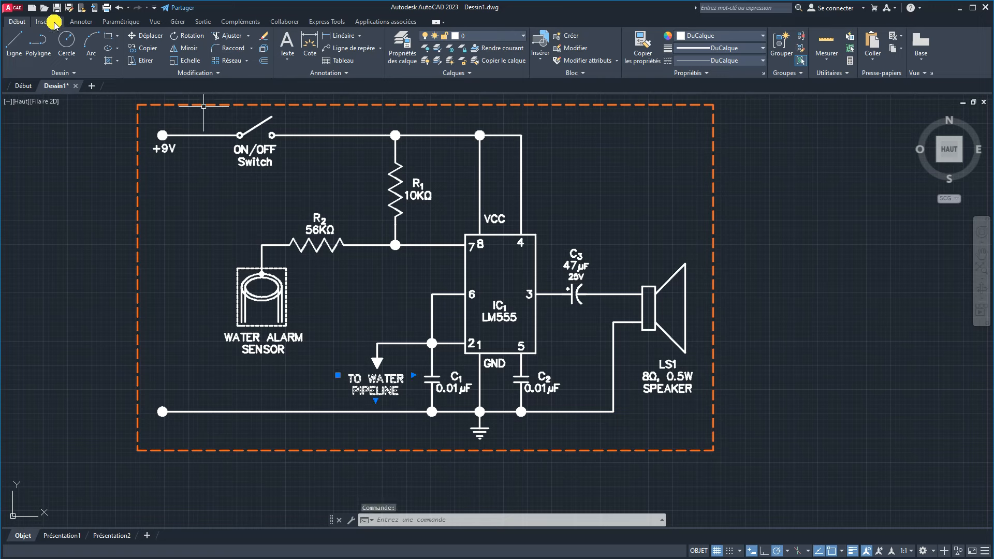
click(148, 49)
click(357, 387)
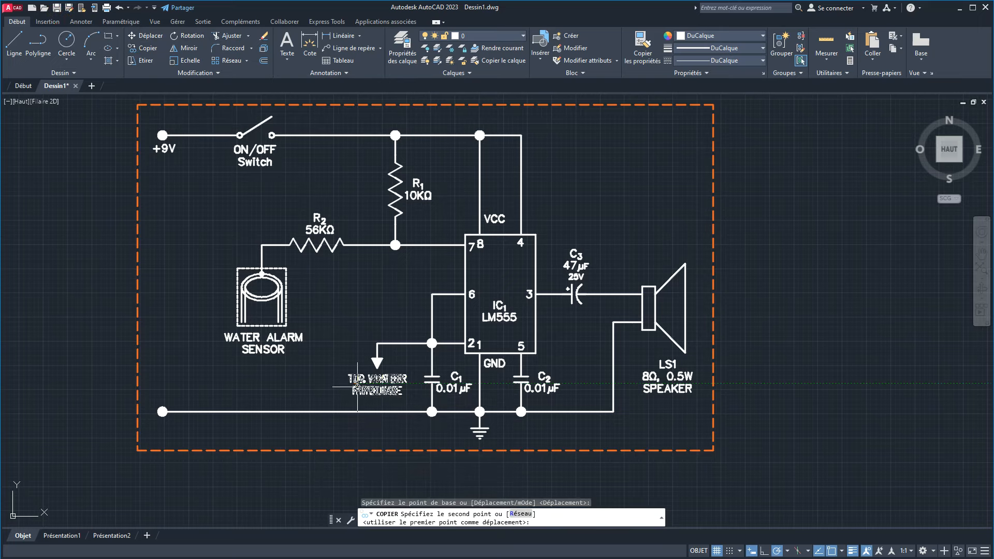
click(573, 131)
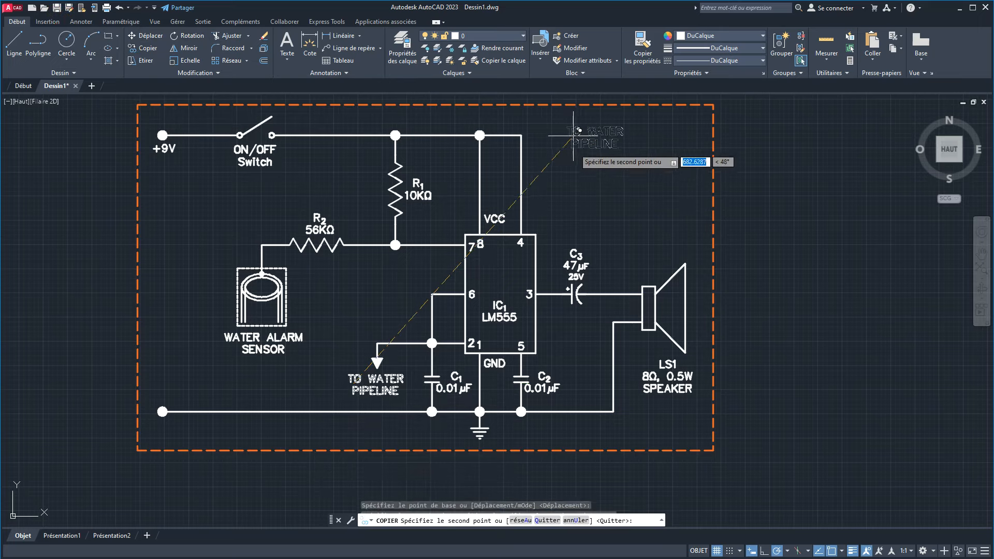
click(573, 165)
right_click(588, 217)
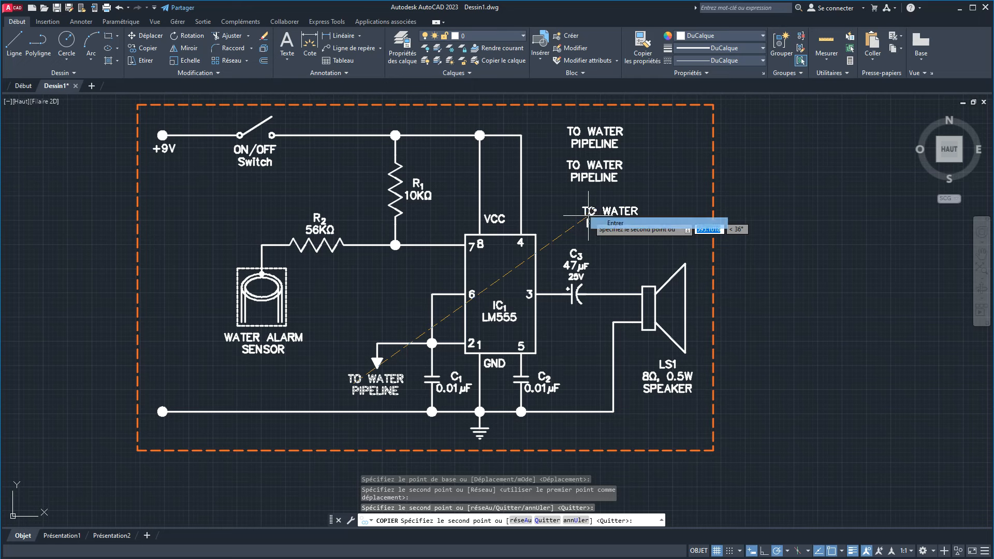
click(618, 223)
Step: Change the upper copied label to left-aligned "Design By: AutoCAD2D" and widen its frame so it fits on one line
click(592, 129)
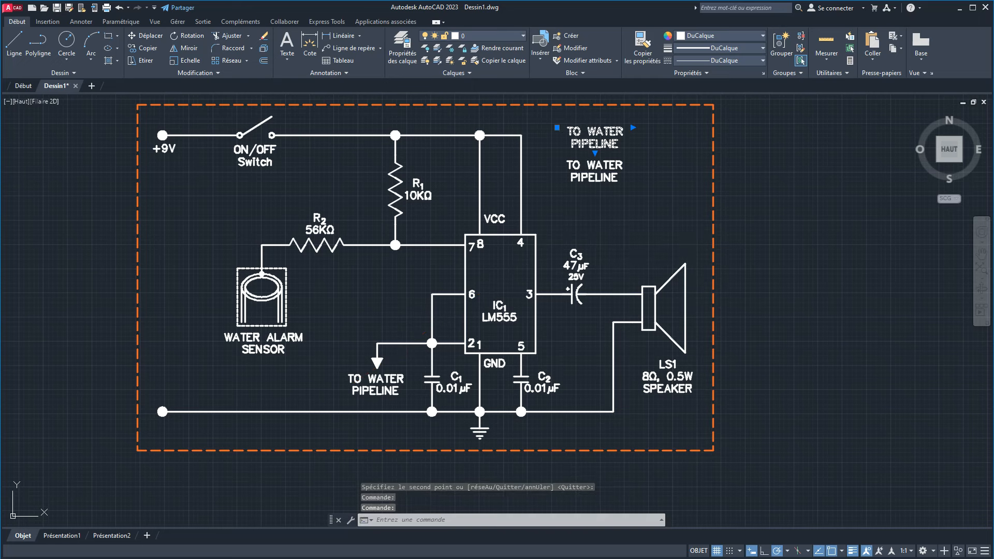
double_click(621, 146)
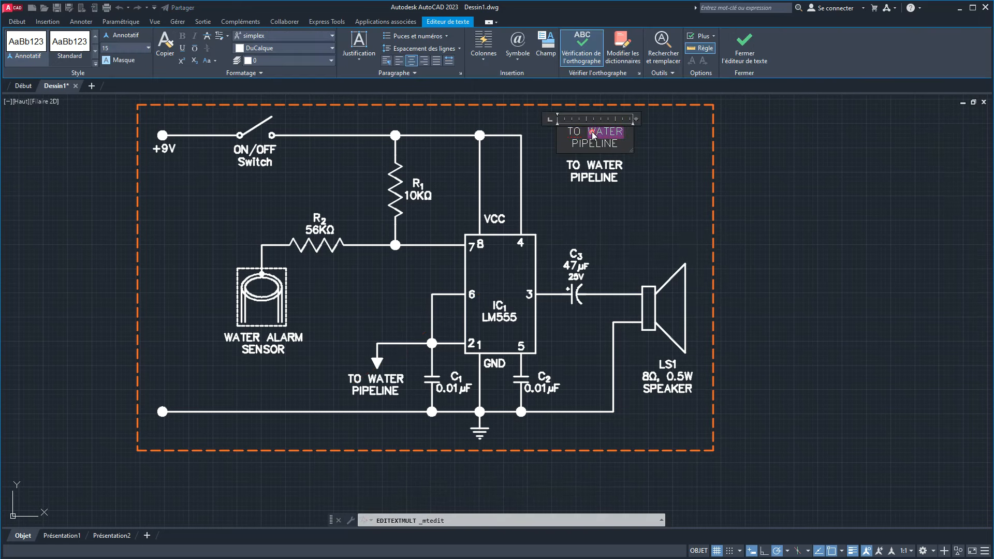
drag(621, 147, 561, 126)
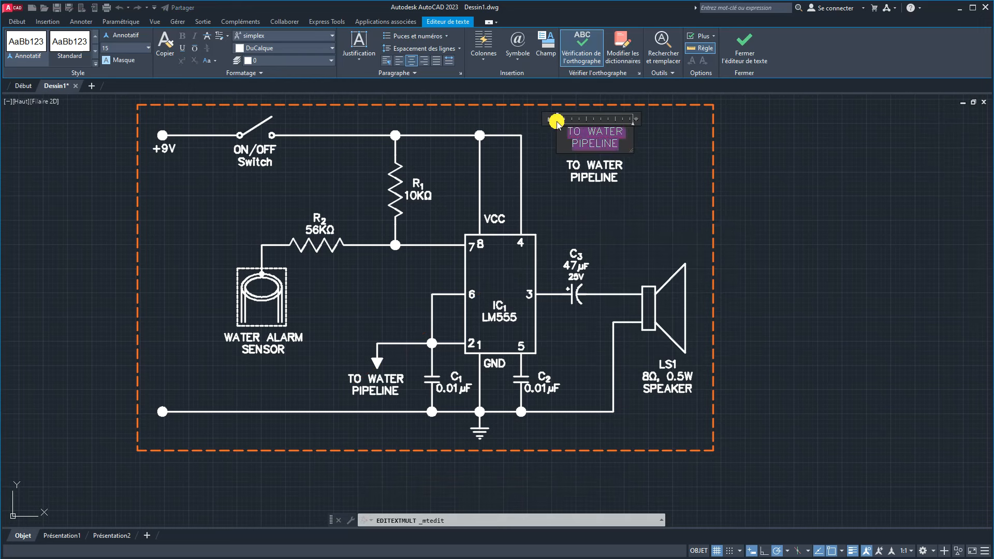
text(b)
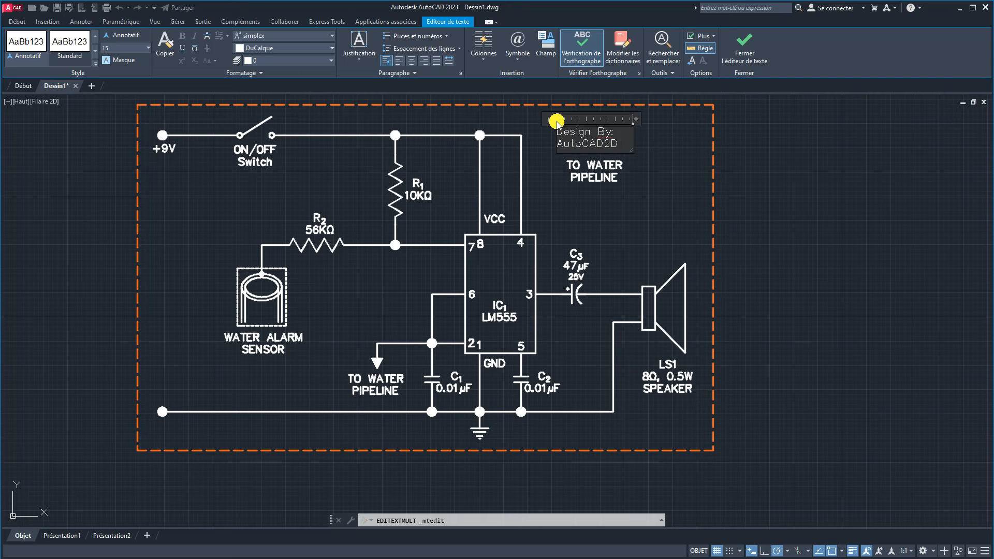
drag(630, 151, 685, 158)
click(599, 165)
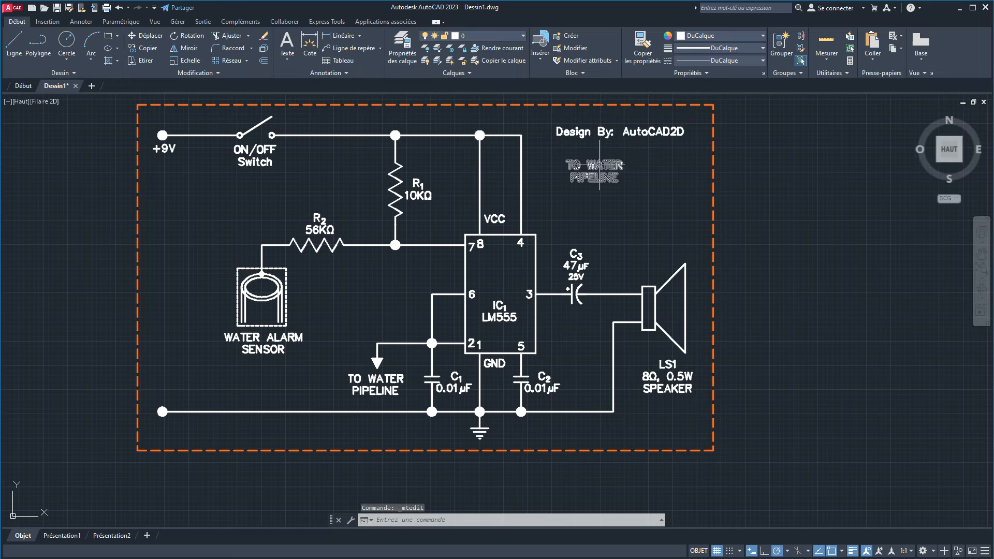
Step: Change the lower copied label's text to "Date: Today"
click(599, 165)
double_click(599, 164)
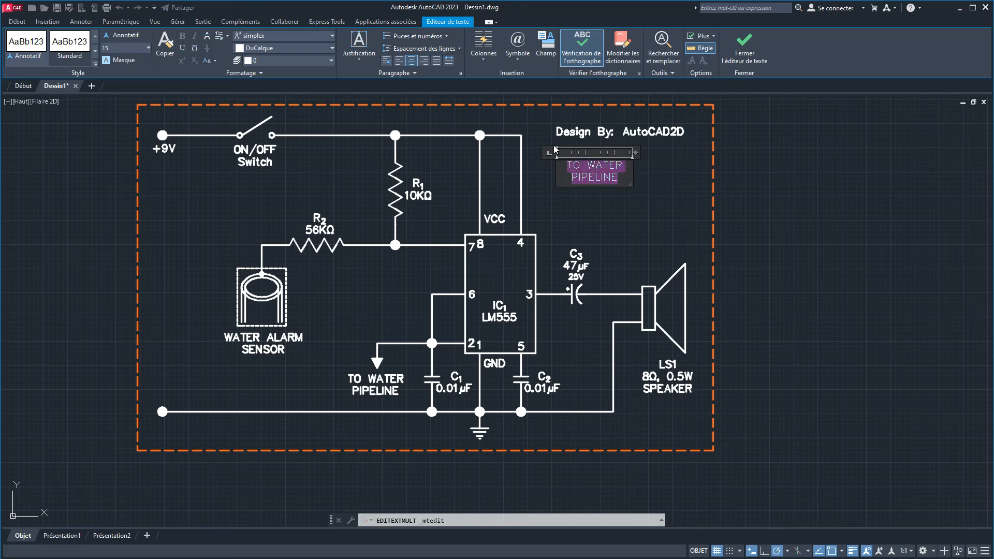
text(Date:  Today)
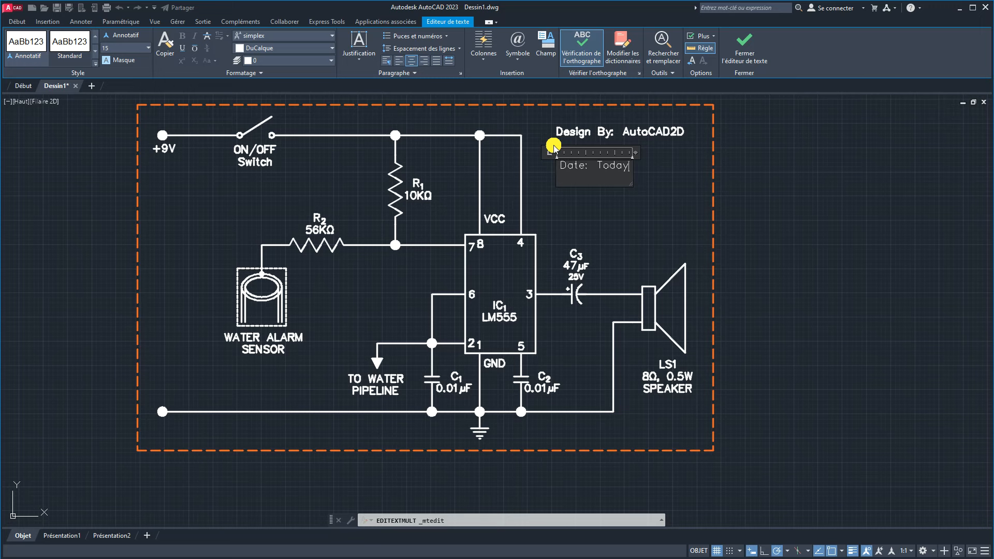
click(640, 216)
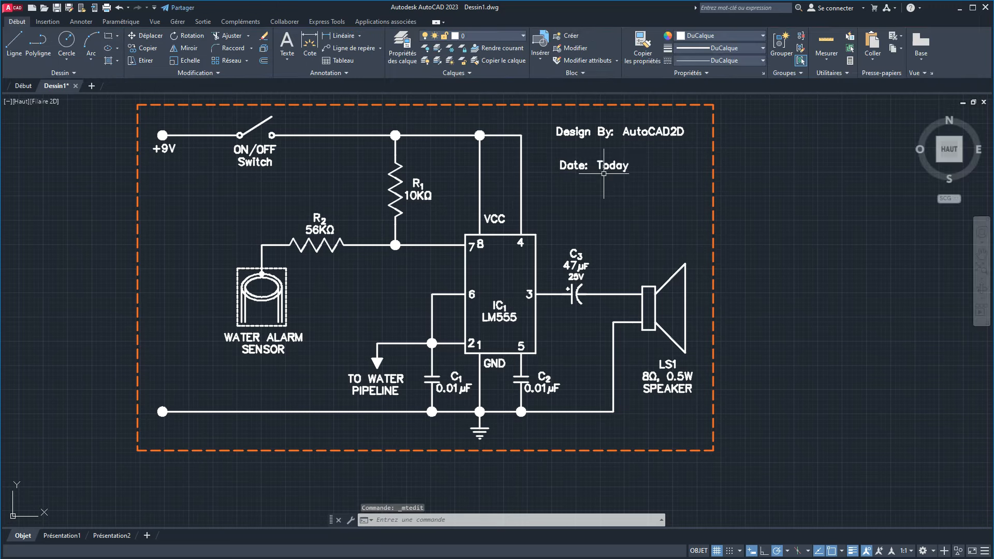
Step: Move the Date: Today label up to just below the Design By line
scroll(564, 166, up, 2)
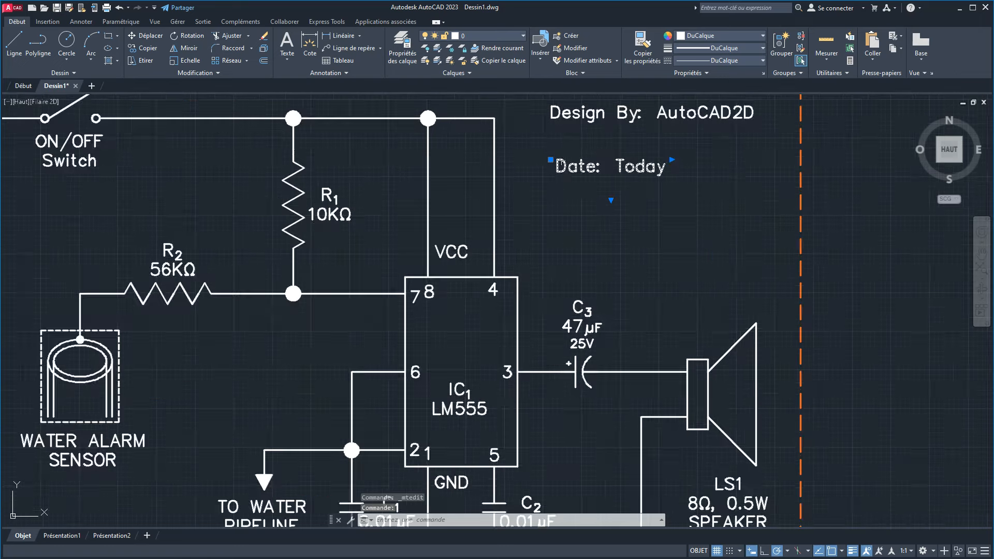
click(550, 159)
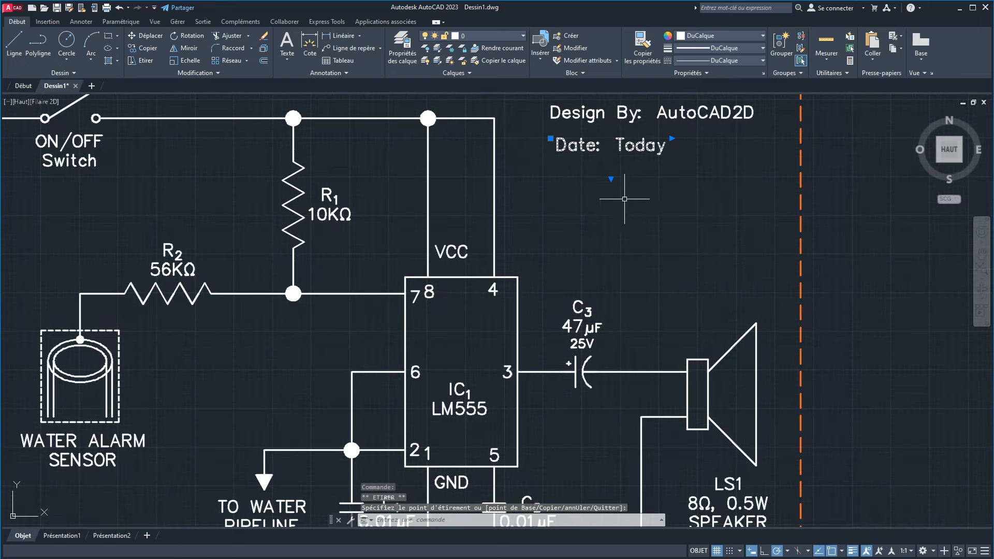
key(Escape)
scroll(642, 205, down, 2)
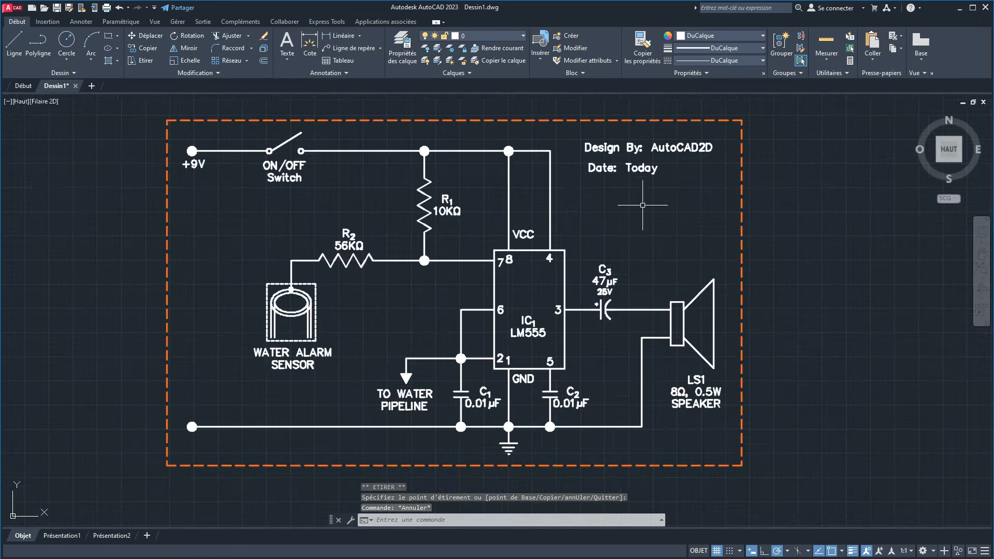
Step: Change the dashed border's colour to the darker orange in the first row of the colour palette
click(548, 120)
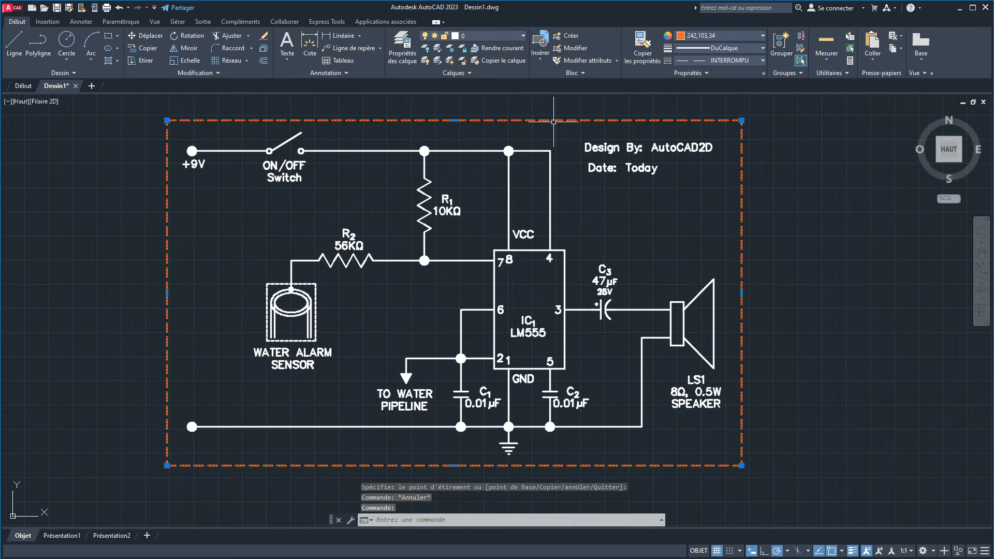
click(695, 36)
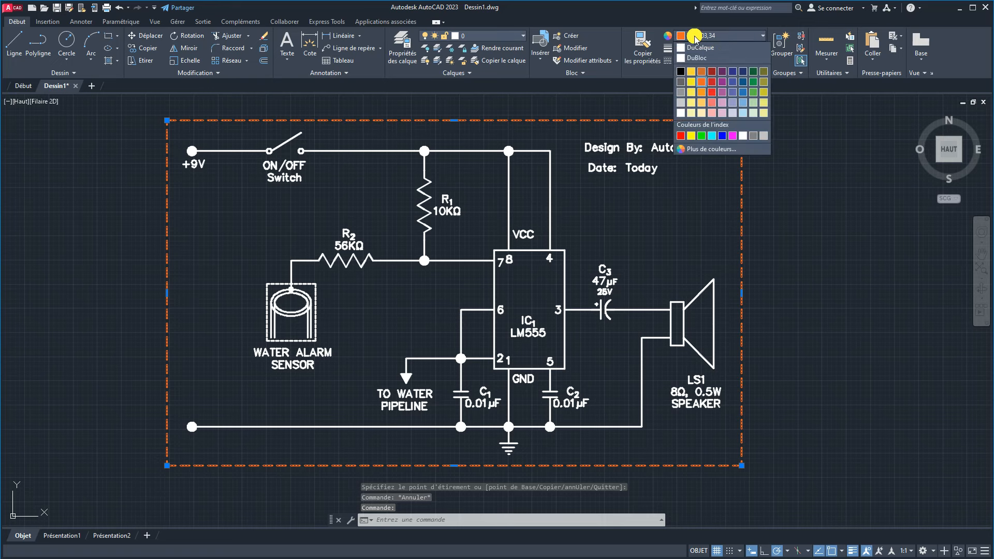
click(701, 71)
key(Escape)
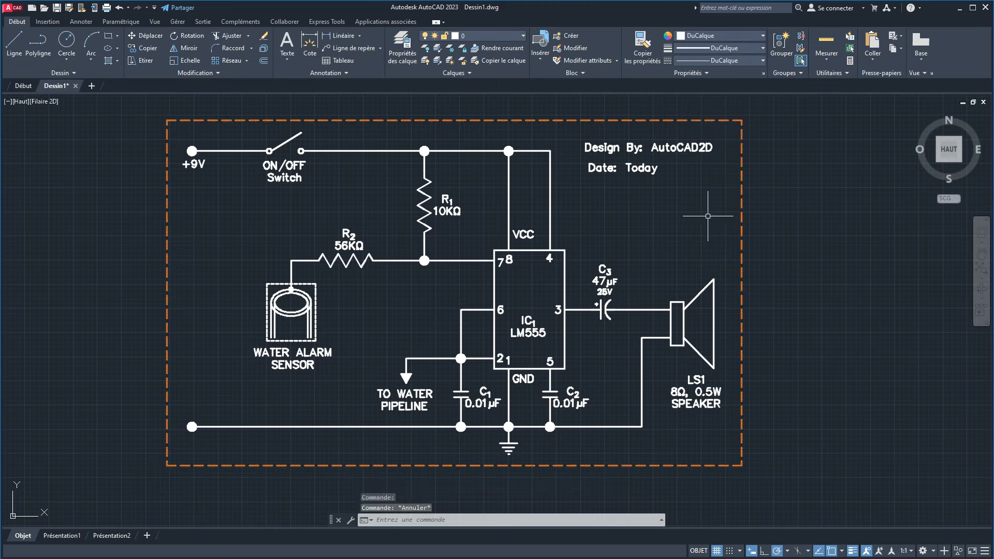
Step: Examine the whole schematic and compare it with the reference image
scroll(595, 300, down, 2)
scroll(621, 295, up, 3)
scroll(676, 291, down, 1)
middle_drag(676, 291, 663, 294)
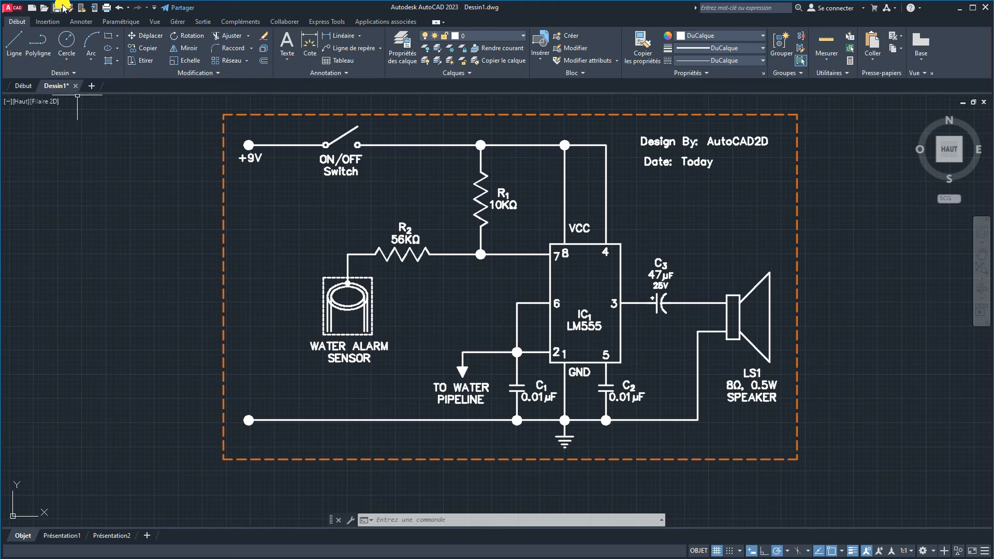
key(alt+Tab)
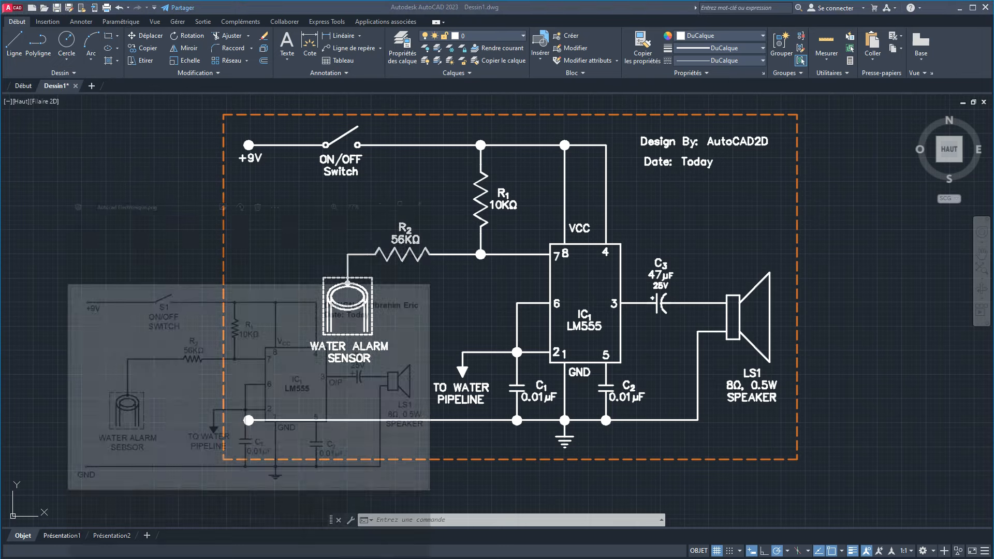
click(701, 222)
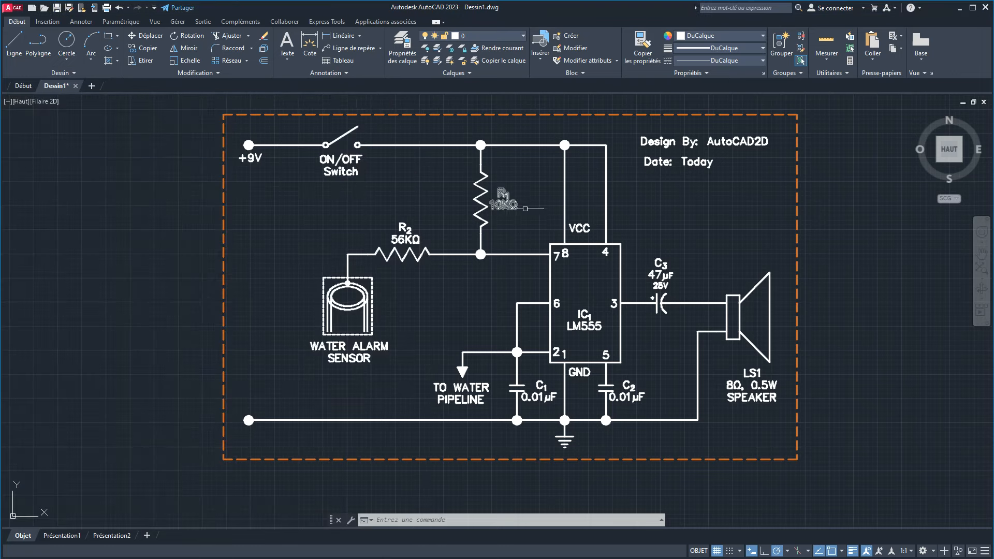
Step: Create a new layer named Textes and set its lineweight to the default
click(400, 48)
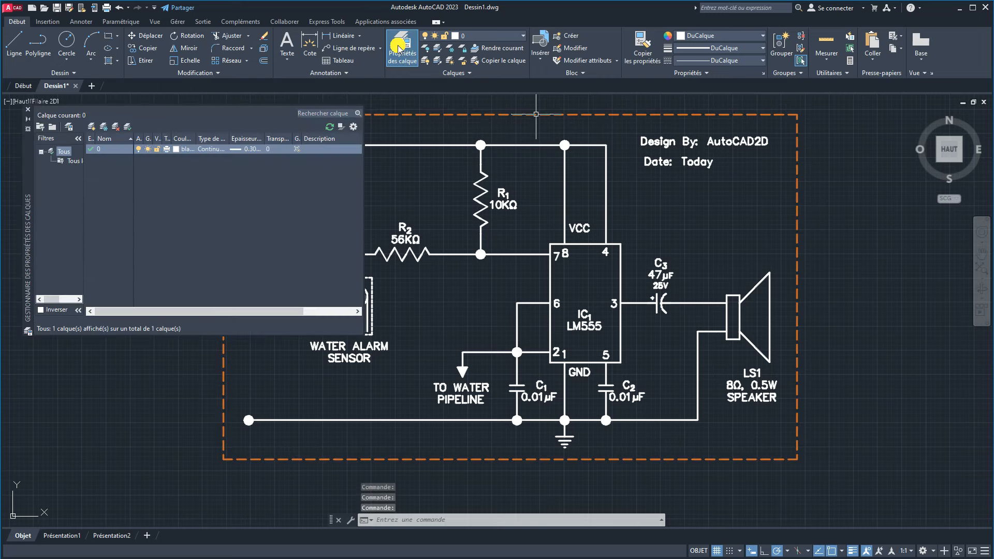
click(92, 126)
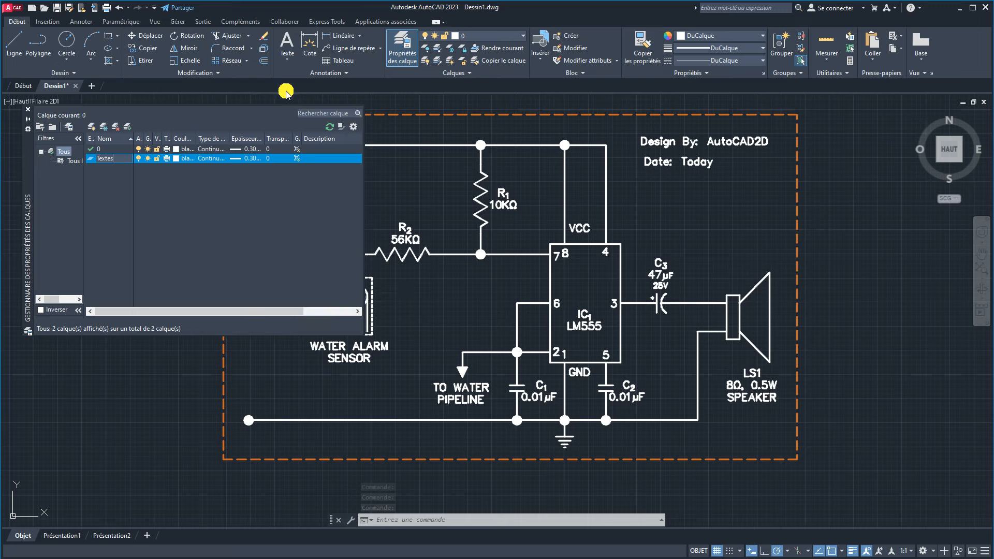
click(241, 158)
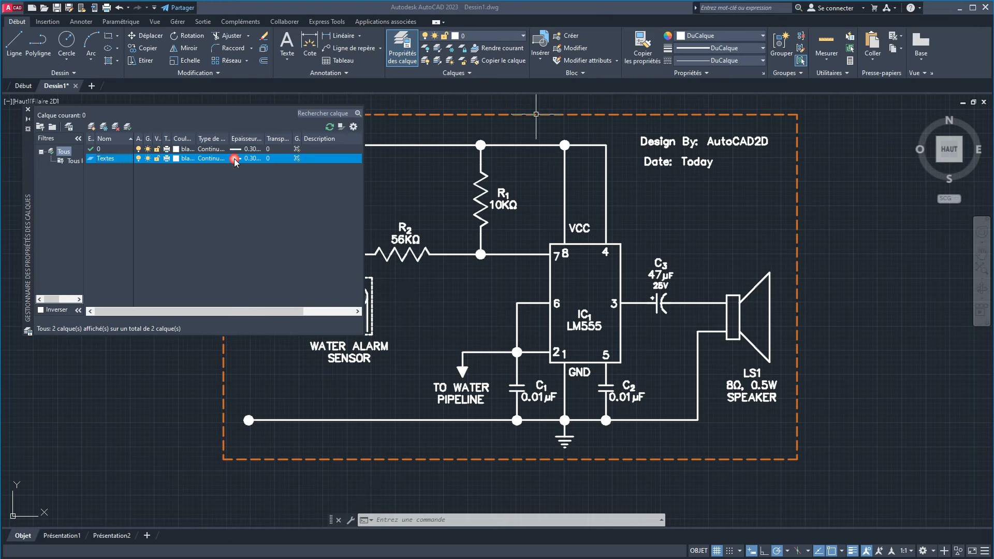
click(349, 116)
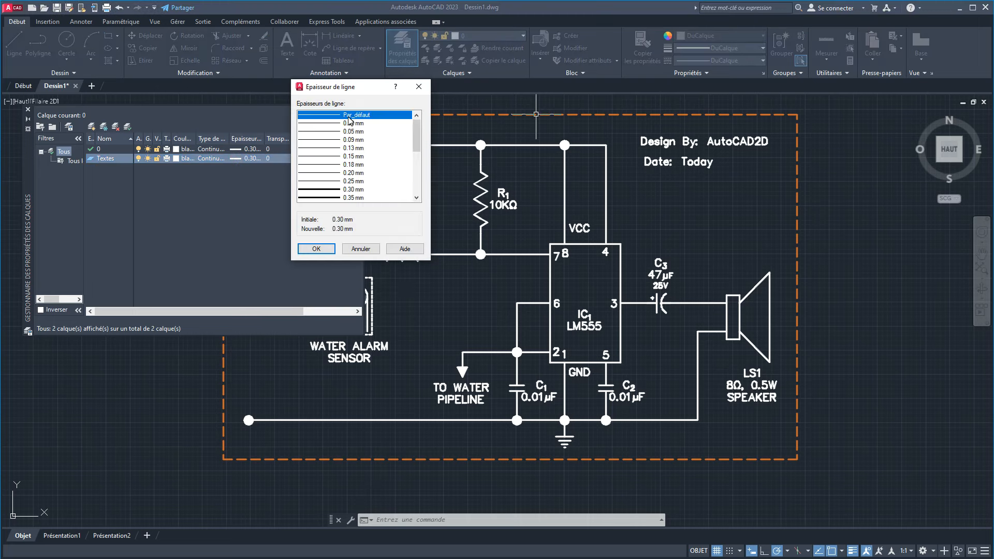
click(325, 249)
Step: Give the Textes layer colour 8 and make it the current layer
click(177, 159)
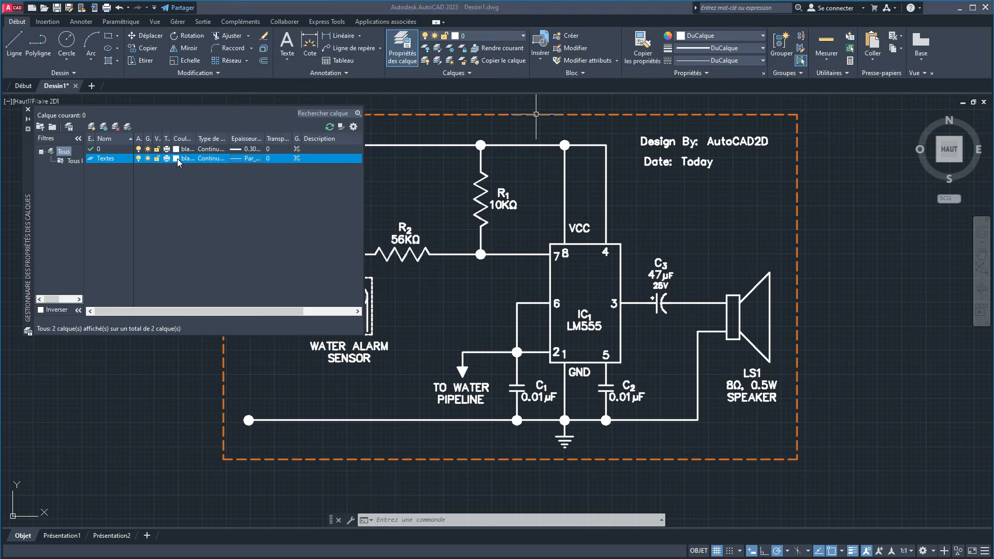
click(105, 279)
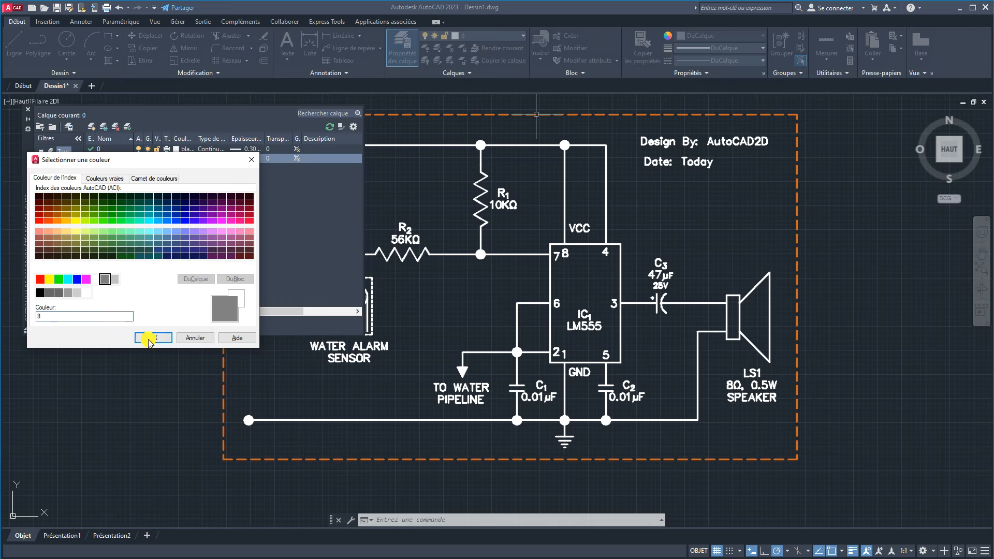
click(154, 338)
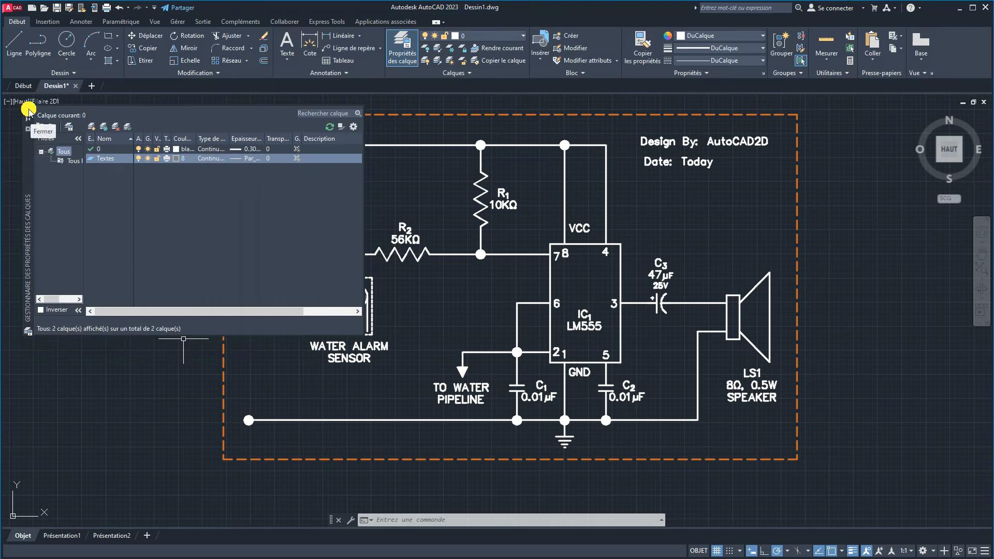
double_click(91, 159)
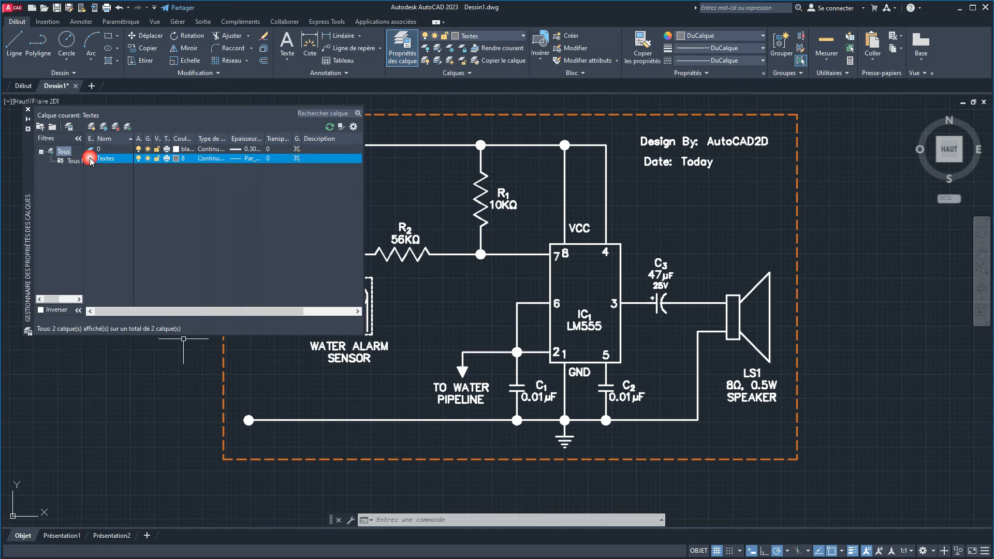
click(28, 110)
Step: Assign the schematic's text labels, title notes and IC pin numbers, except pin number 5, to the Textes layer
click(349, 352)
click(405, 237)
click(358, 171)
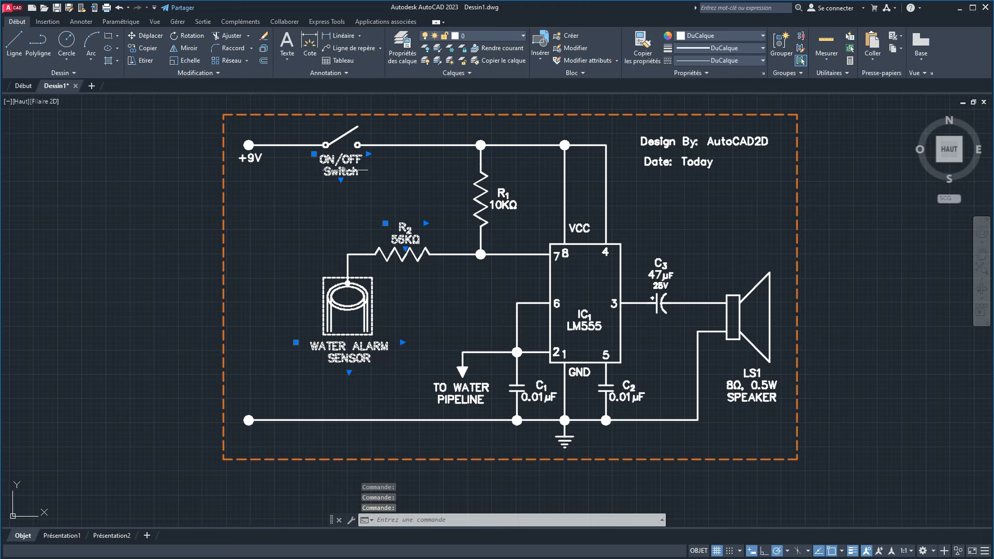
click(511, 207)
click(541, 396)
click(586, 372)
click(627, 396)
click(741, 392)
click(660, 274)
click(731, 170)
click(639, 141)
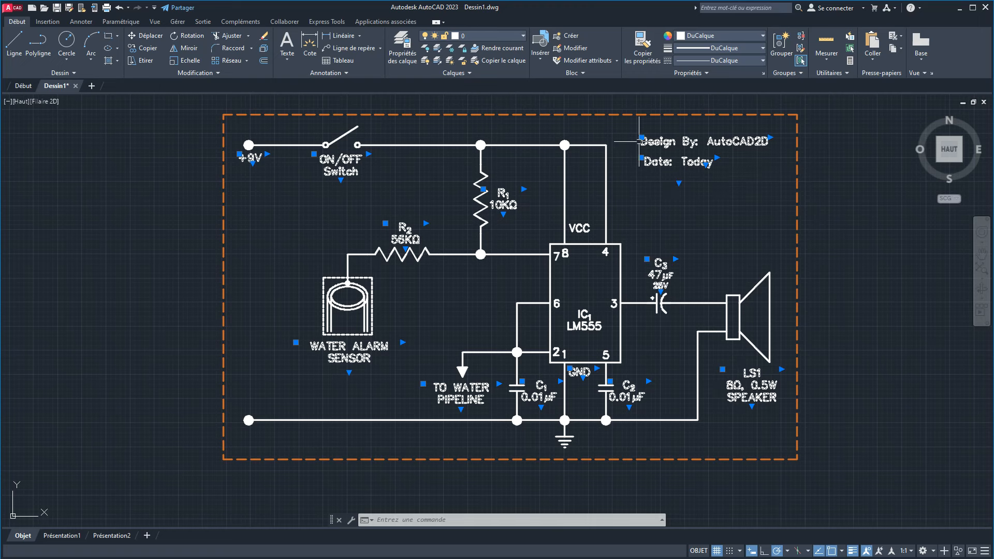
click(583, 228)
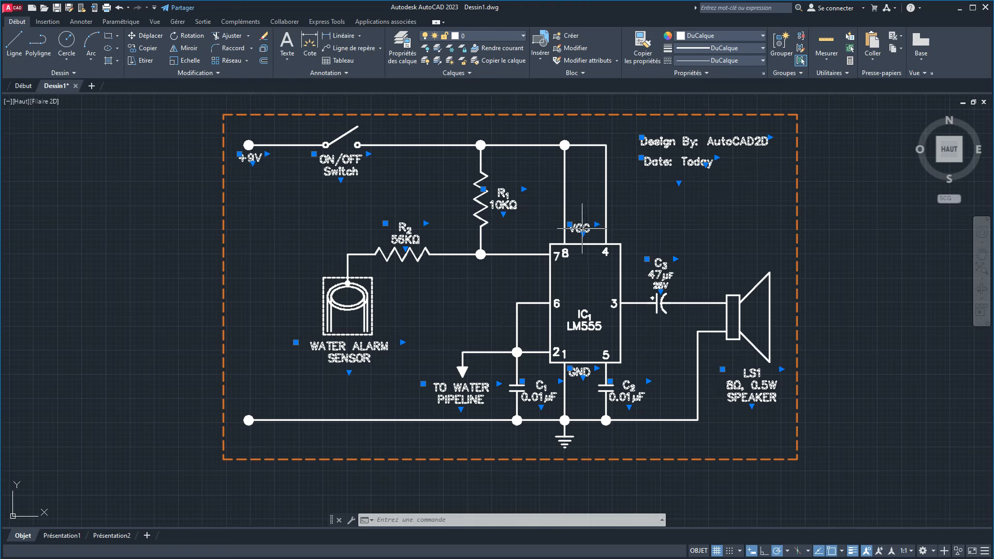
click(554, 352)
click(557, 304)
click(590, 325)
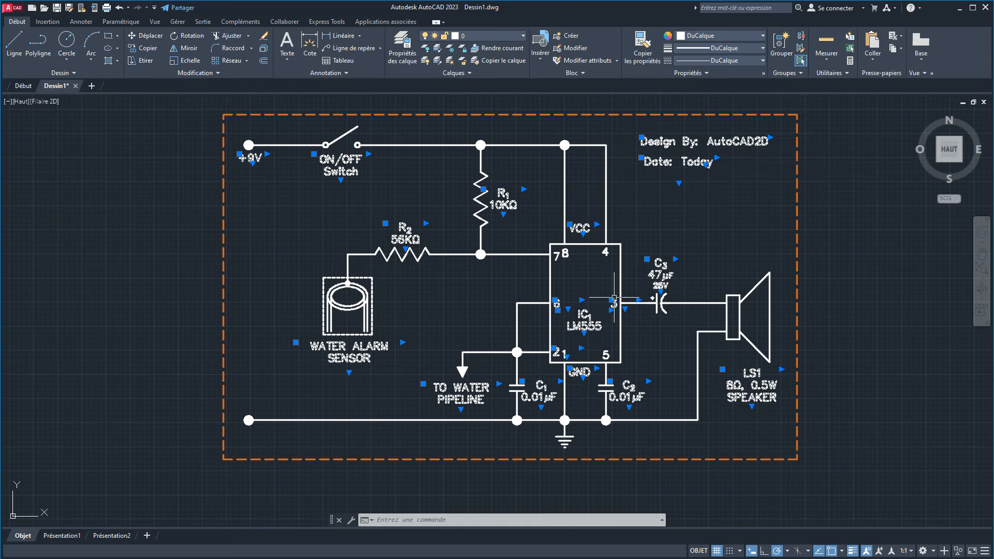
click(604, 252)
click(572, 268)
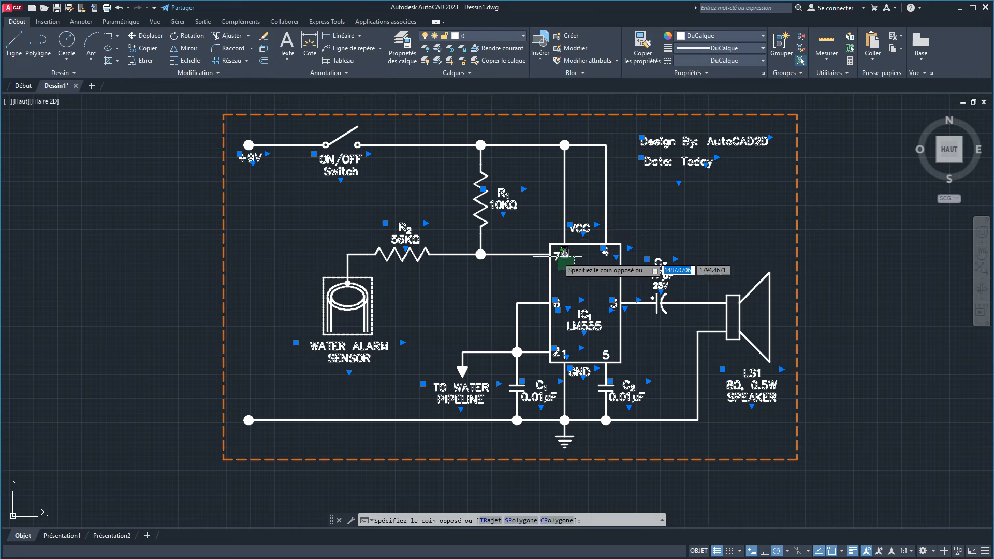
click(558, 261)
scroll(574, 356, up, 5)
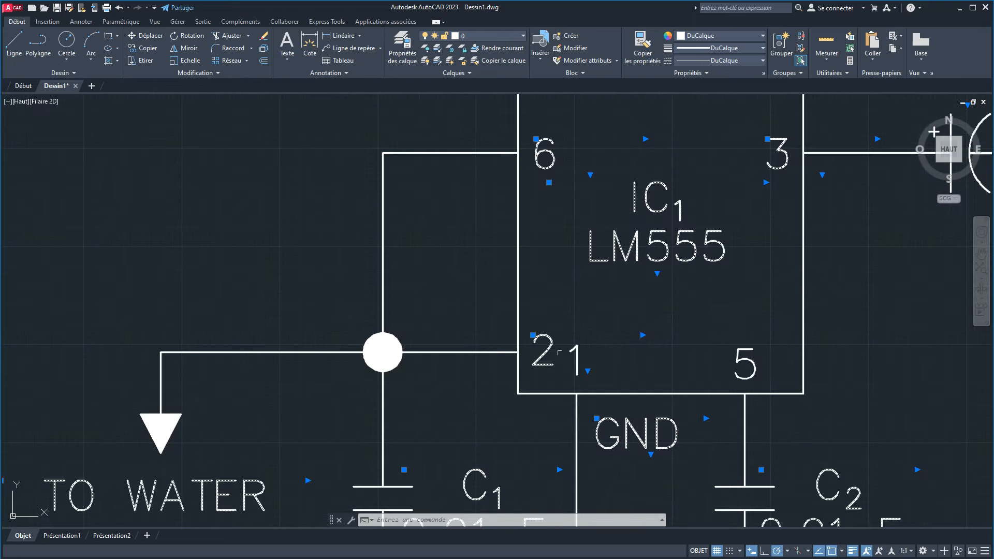
scroll(565, 267, down, 5)
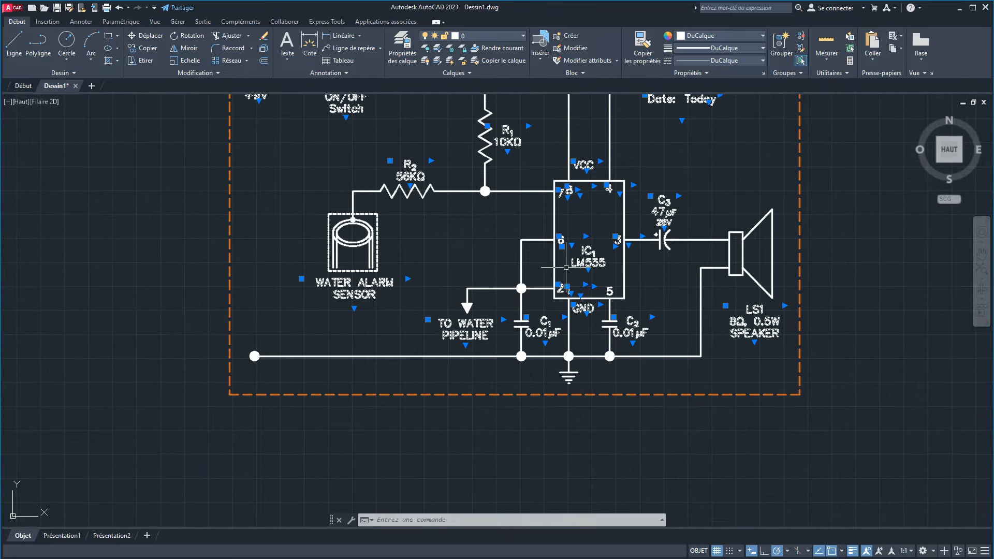
middle_drag(569, 263, 514, 353)
click(467, 37)
click(473, 61)
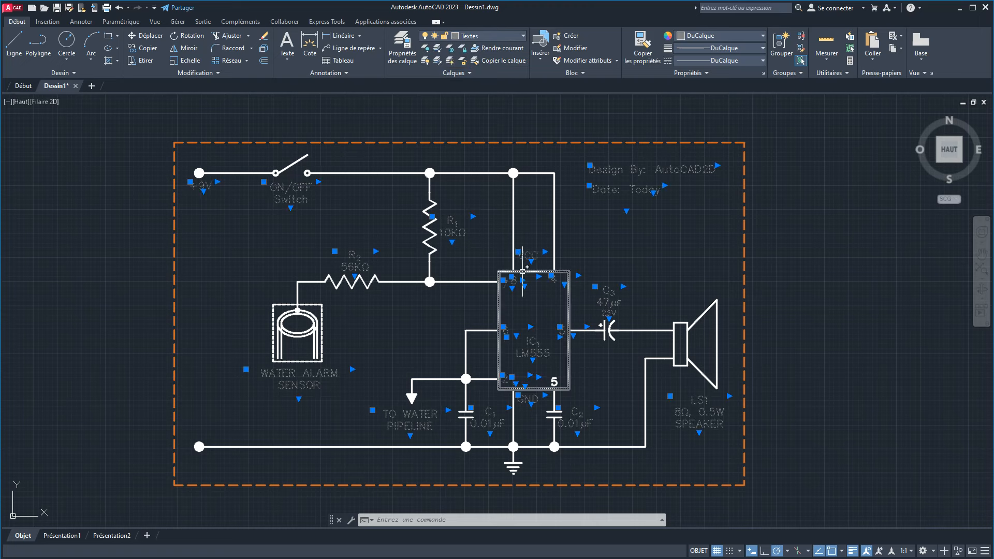
key(Escape)
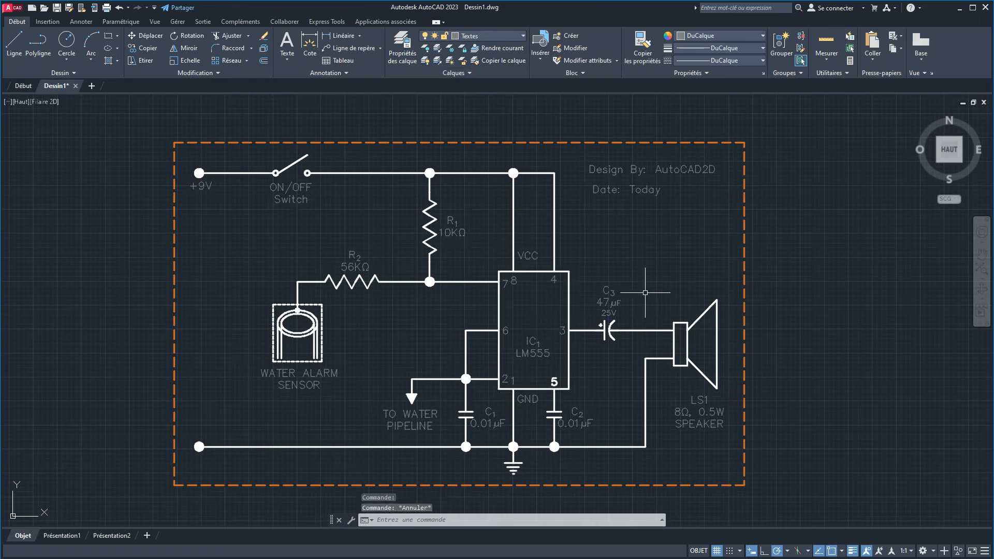
Step: Try magenta as the colour of the Textes layer
scroll(629, 290, up, 2)
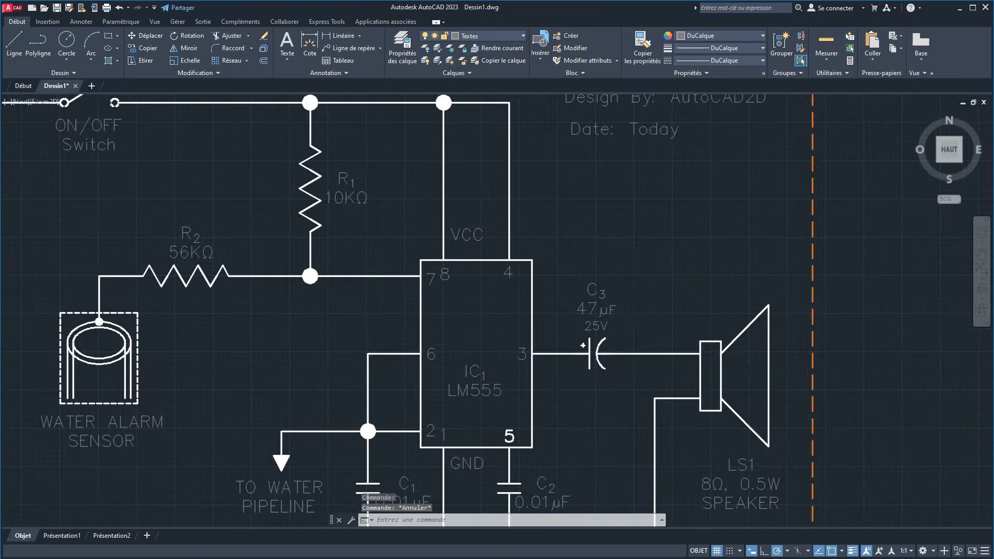
scroll(628, 288, down, 2)
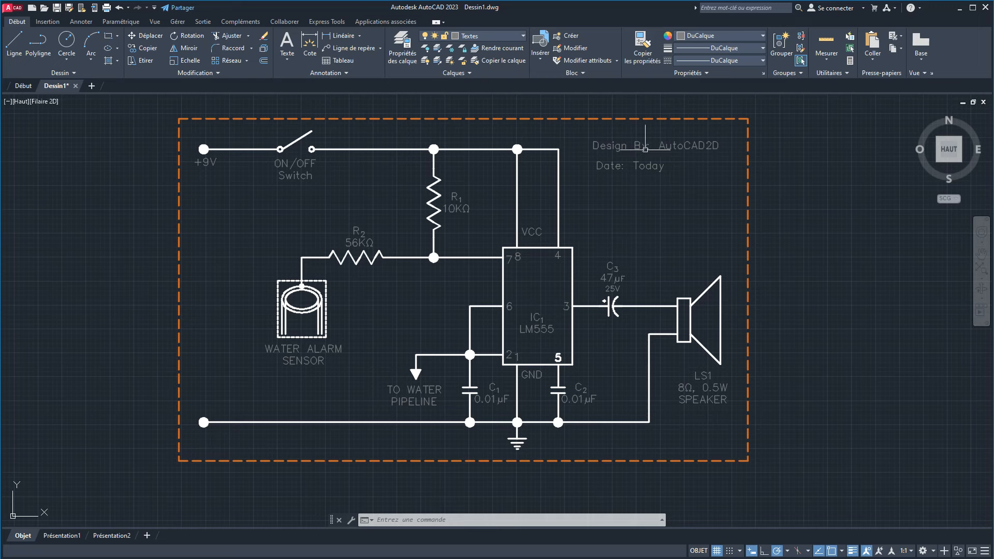
click(457, 35)
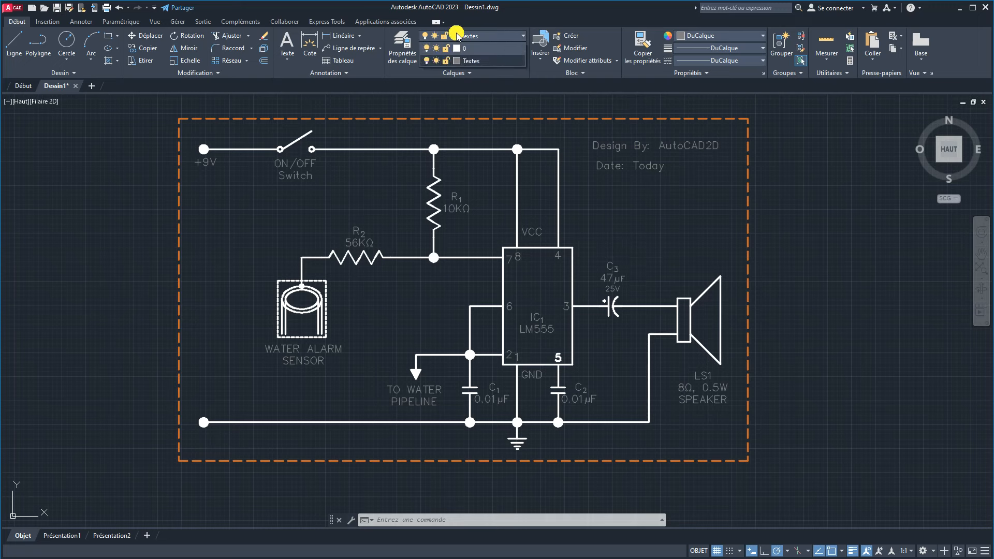
click(456, 61)
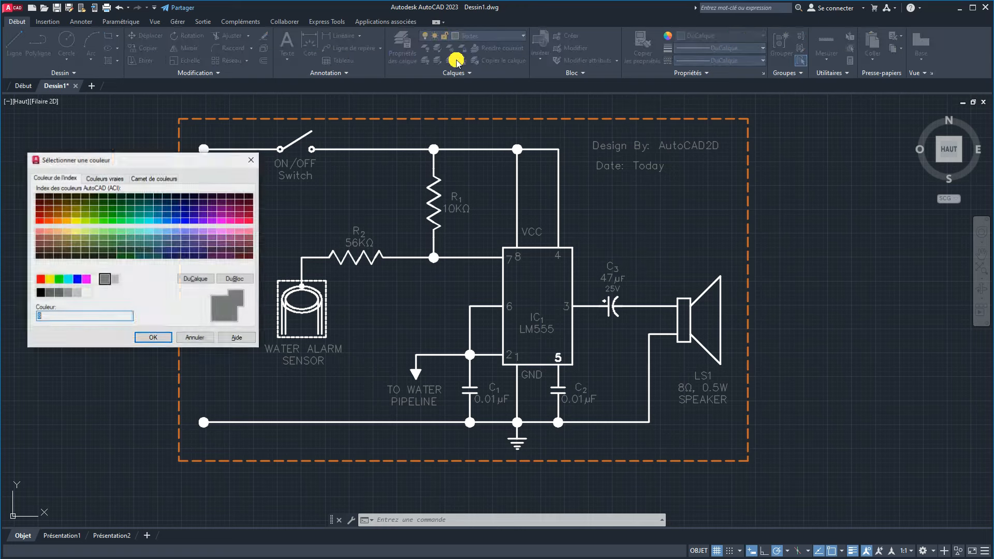
click(86, 279)
click(151, 337)
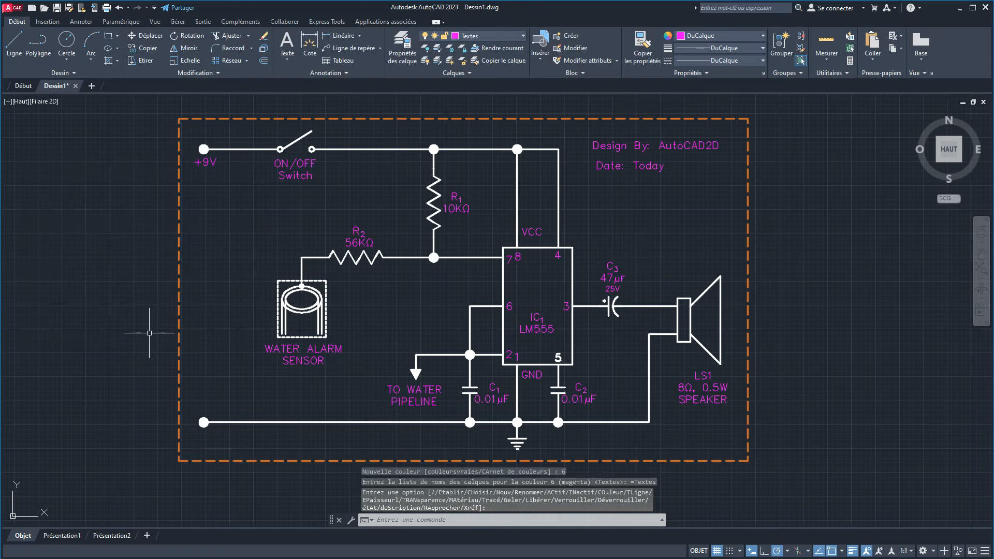
Step: Try green as the colour of the Textes layer
click(458, 36)
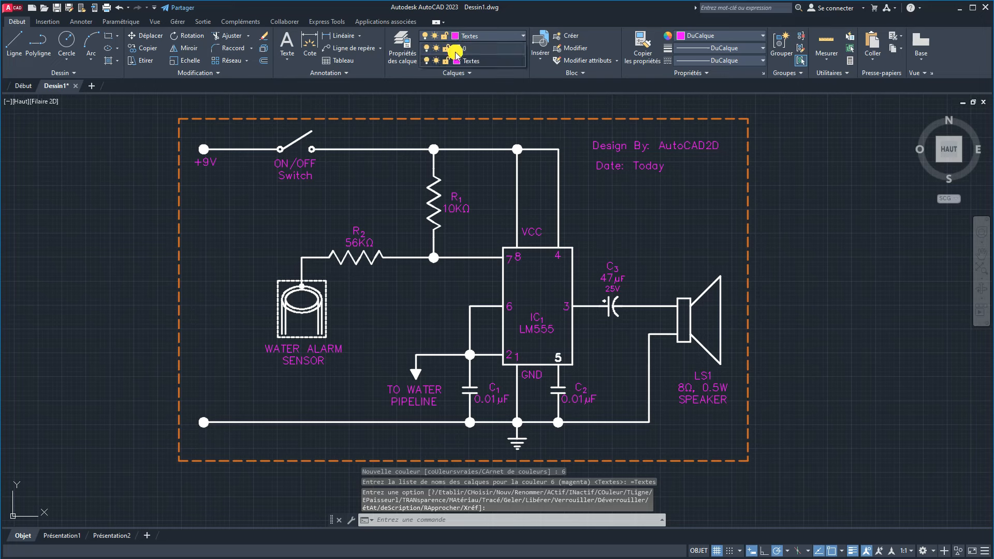
click(456, 61)
click(59, 279)
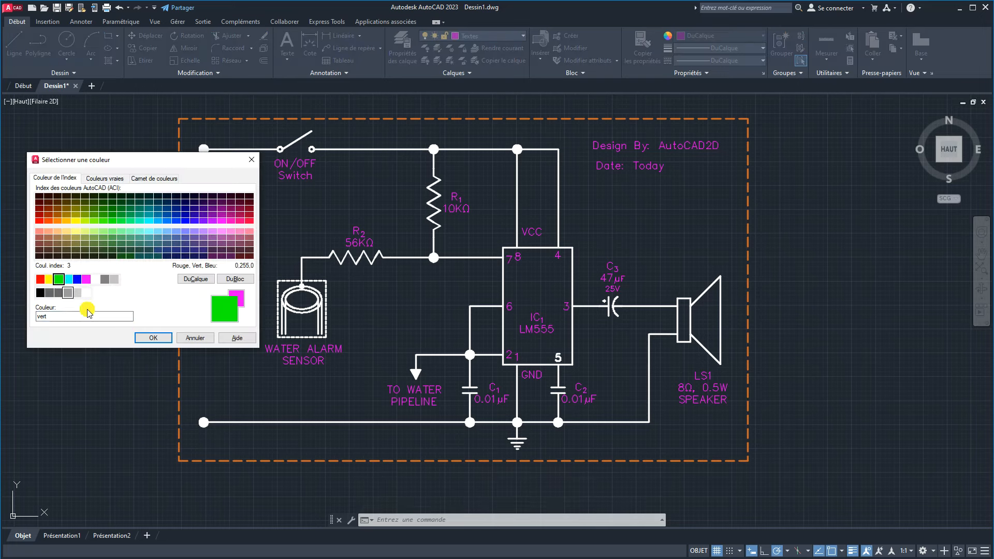
click(149, 337)
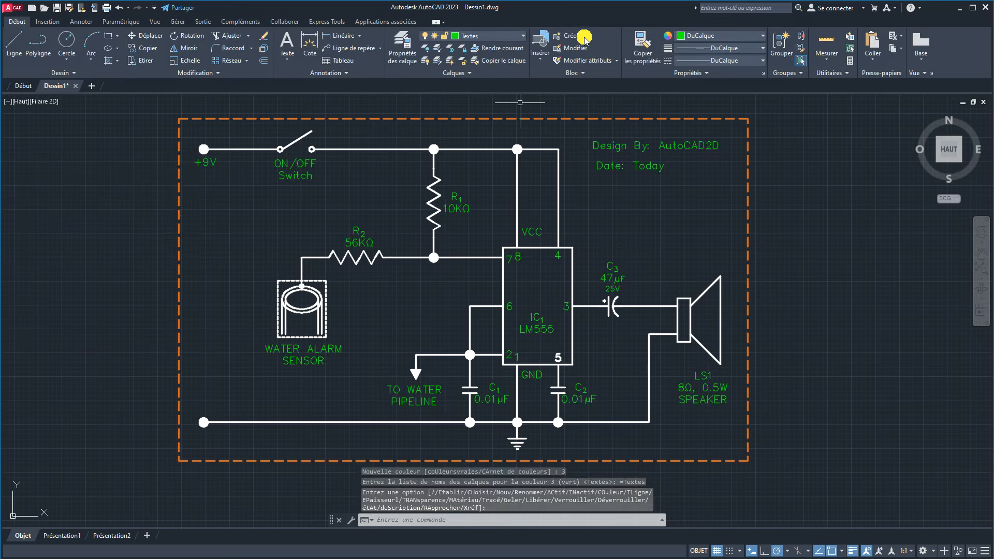
Step: Set the Textes layer's colour to the light grey index colour 9
click(479, 36)
click(460, 61)
click(114, 279)
click(154, 338)
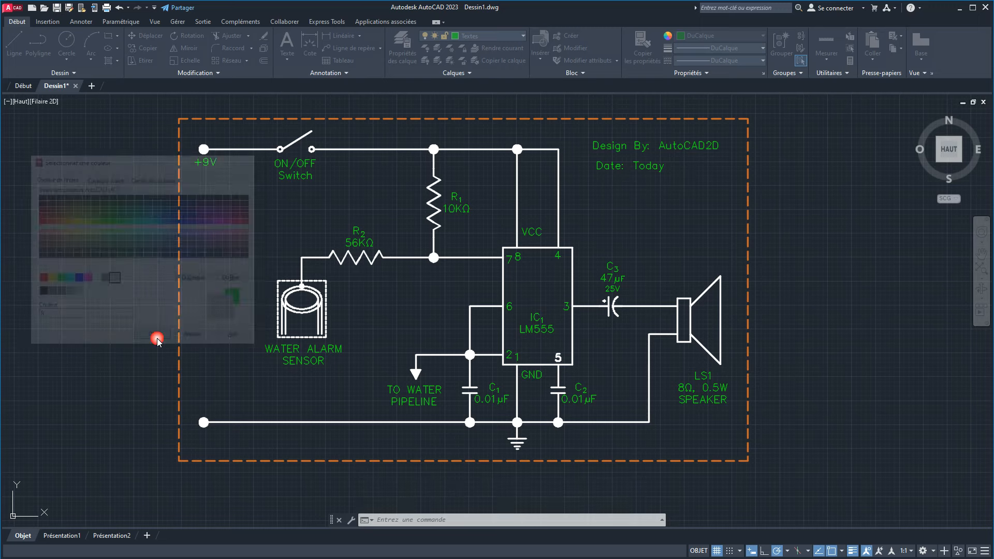
mouse_move(667, 240)
middle_down()
mouse_move(688, 245)
mouse_move(673, 244)
middle_up()
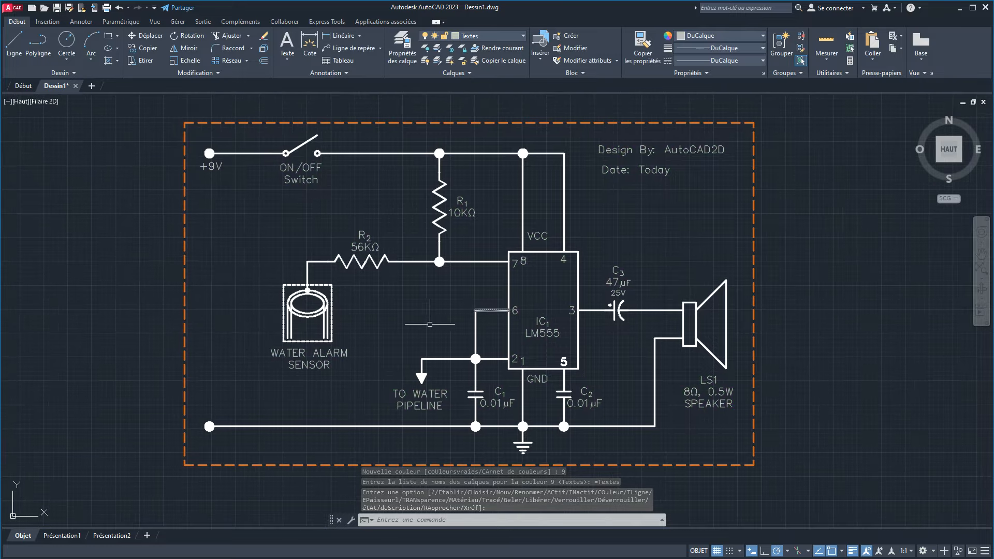
Step: Check the reference image and copy the GND label to just above the left terminal of the bottom wire
key(alt+Tab)
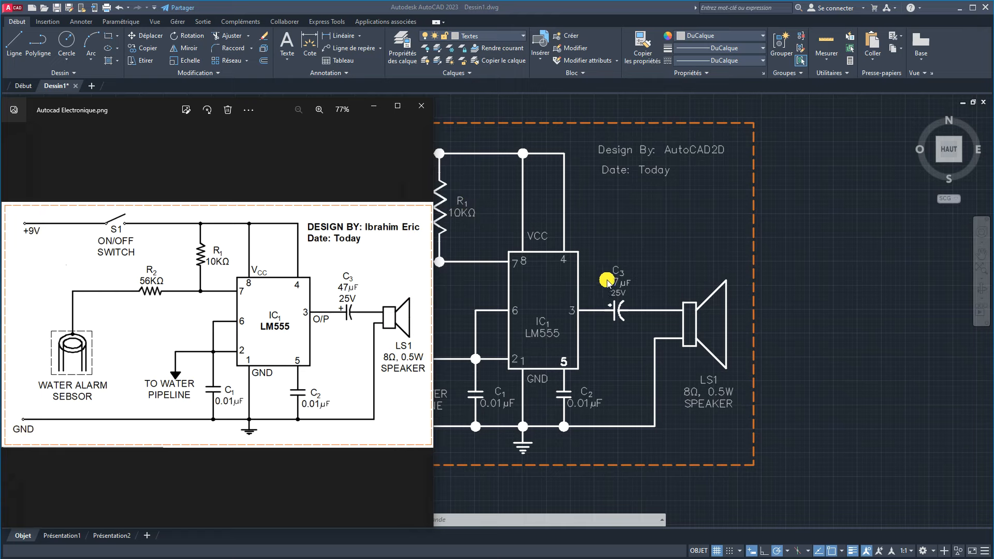
click(623, 254)
click(535, 381)
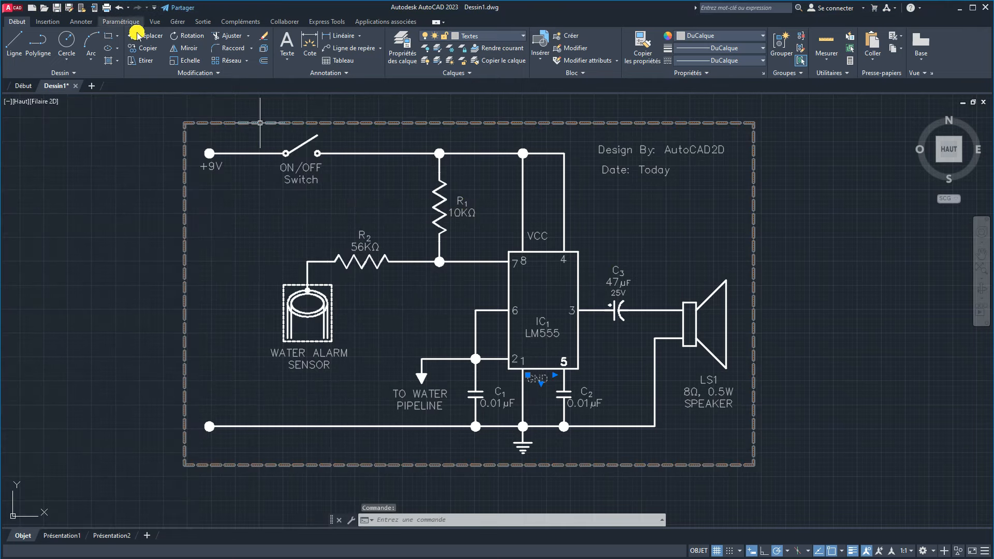
click(527, 374)
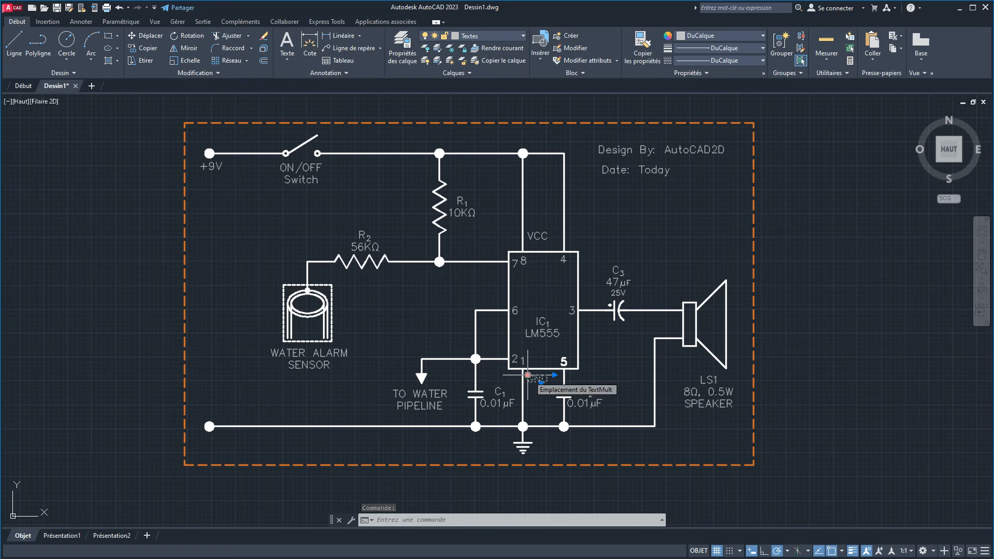
click(528, 374)
key(space)
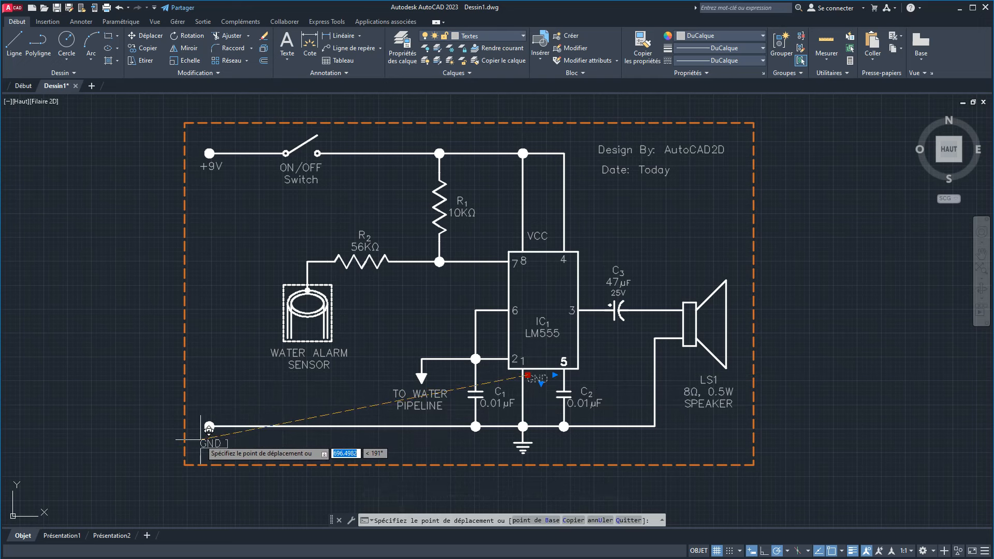
ctrl+click(211, 397)
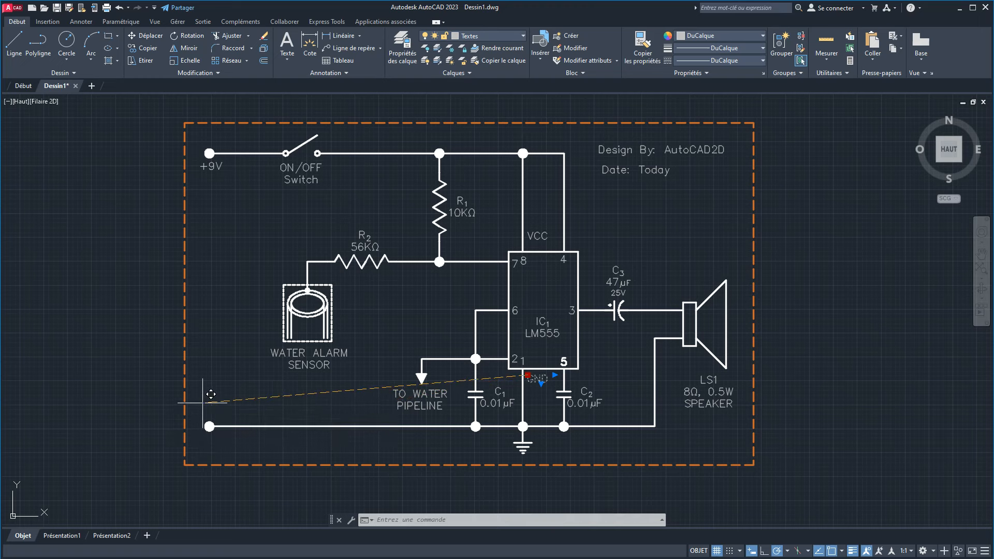
key(Escape)
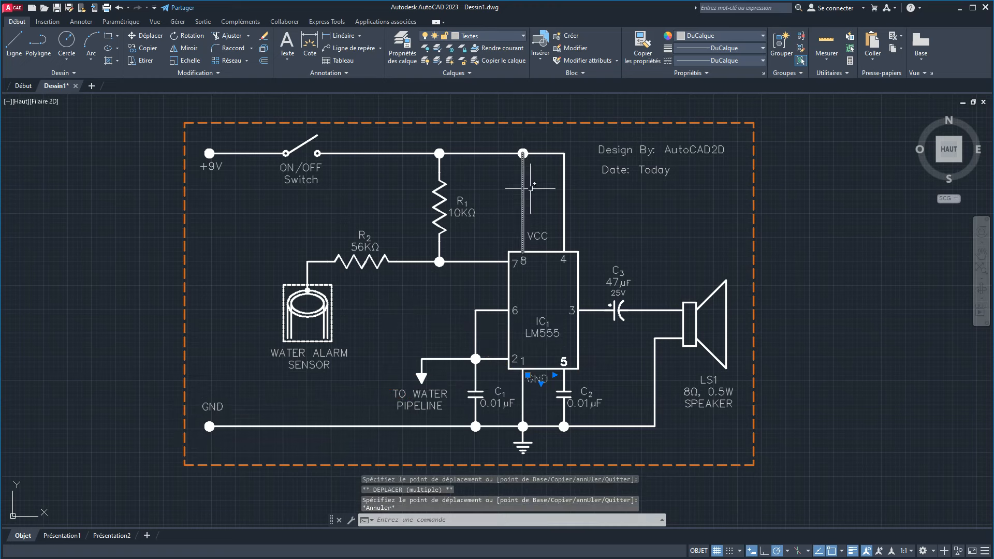
Step: Copy the VCC label from pin 8, together with the selected GND label, placing VCC just above the +9V terminal
click(536, 231)
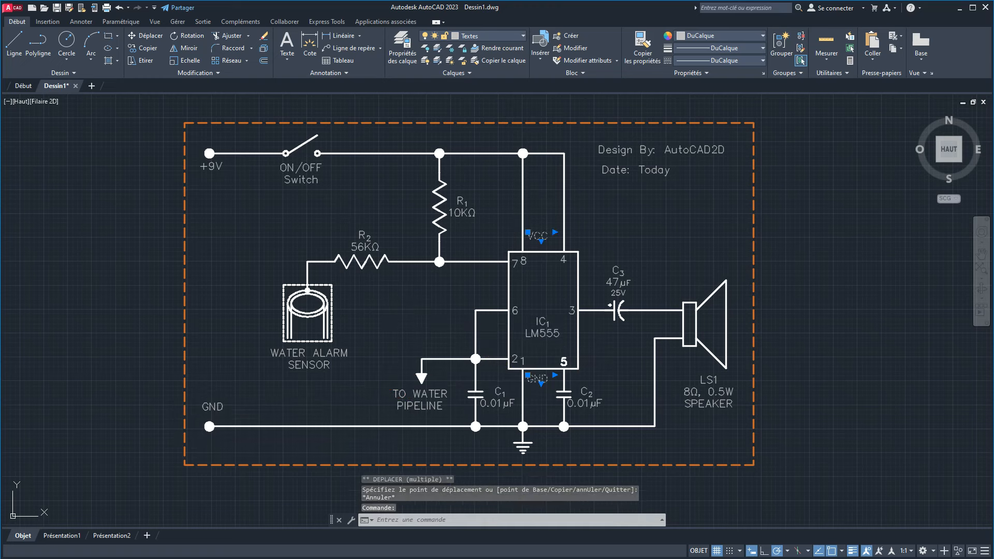
click(527, 232)
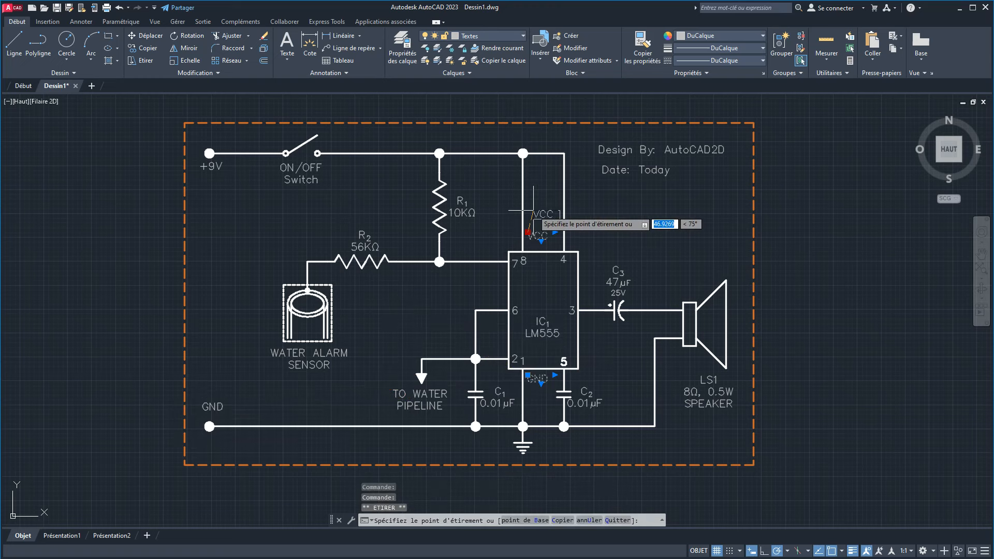
key(space)
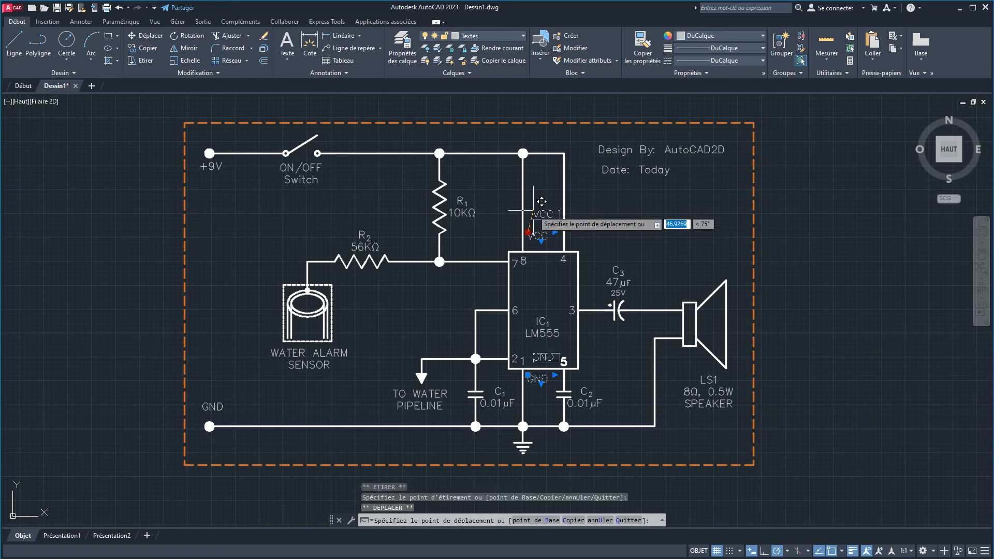
ctrl+click(209, 125)
key(Escape)
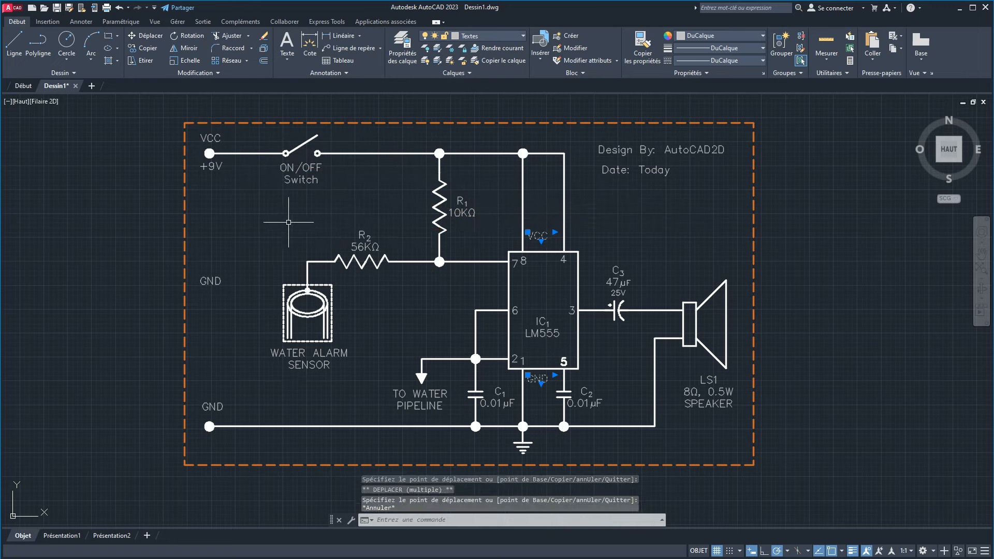
Step: Erase the stray GND copy above the sensor and the original VCC and GND labels beside the IC pins
click(236, 310)
click(193, 236)
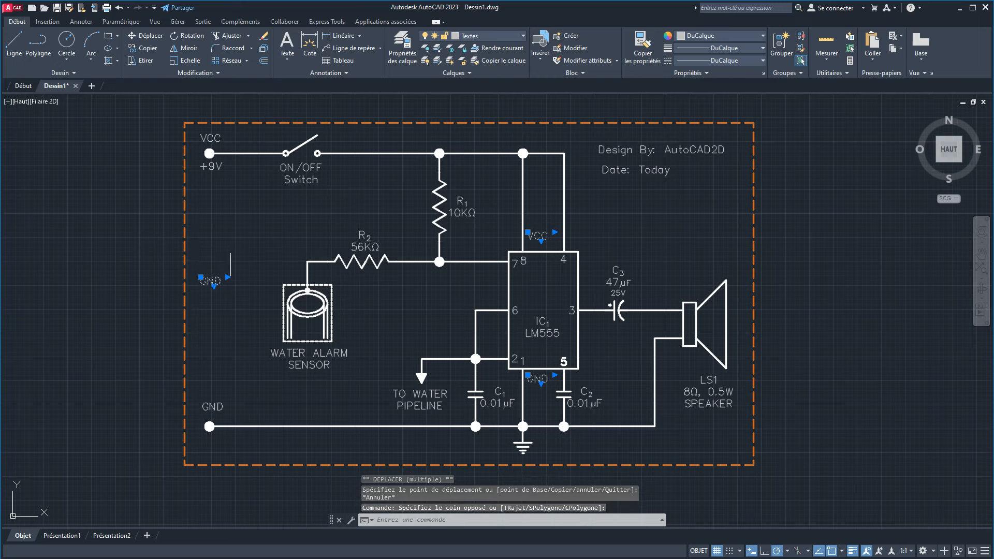
click(263, 36)
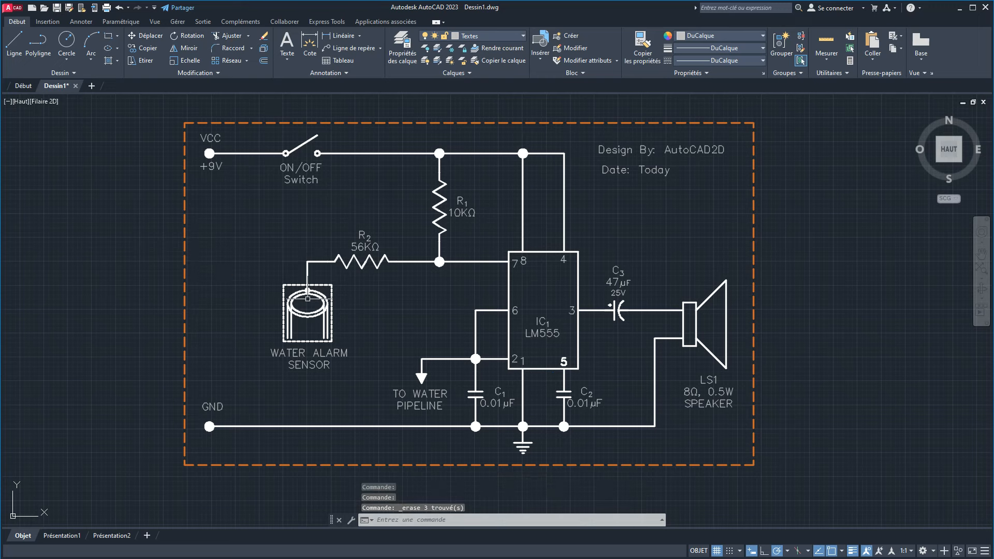
mouse_move(432, 238)
middle_down()
mouse_move(394, 219)
mouse_move(386, 236)
middle_up()
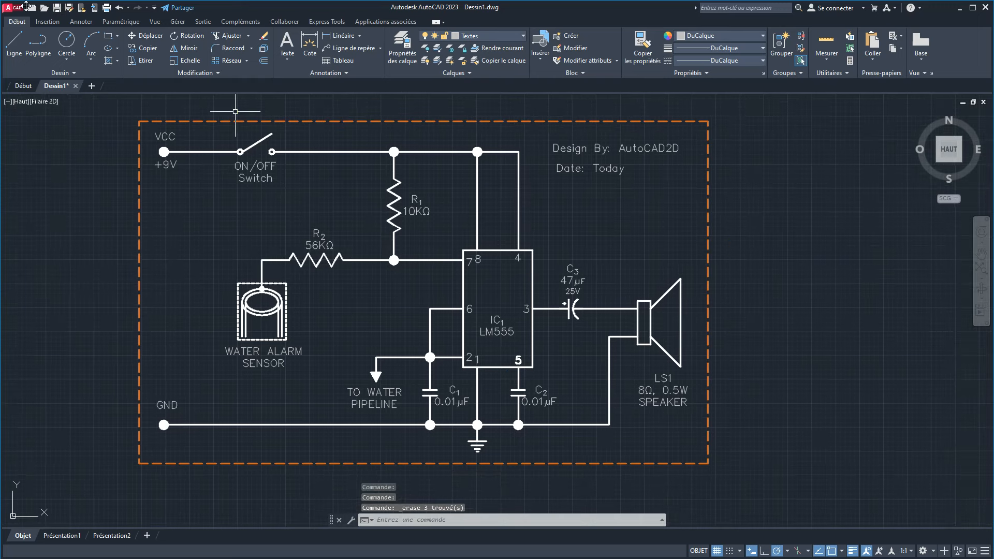
Step: Start saving the drawing in Documents and enter "Circuits electroniques Sur AutoCAD" as the file name
click(56, 8)
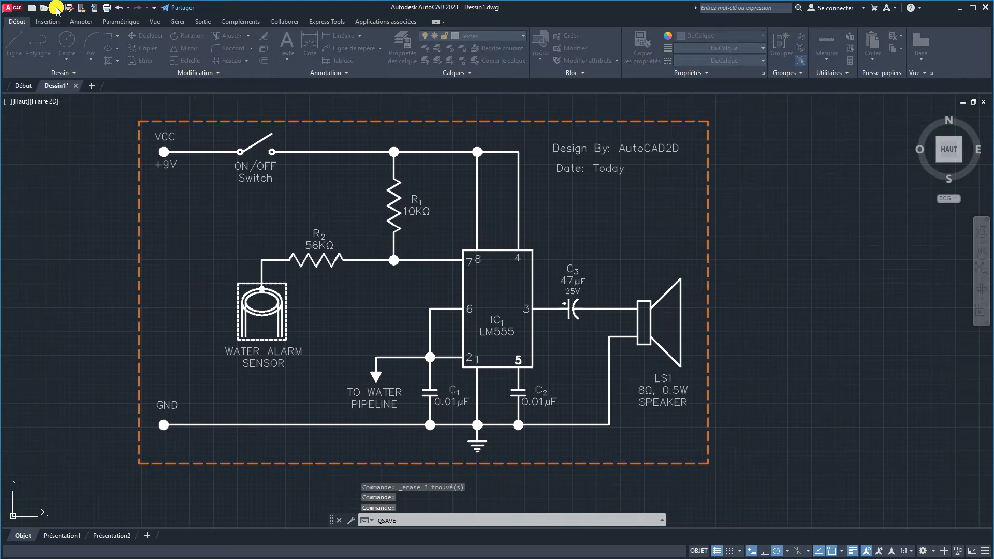
drag(517, 204, 519, 344)
click(533, 398)
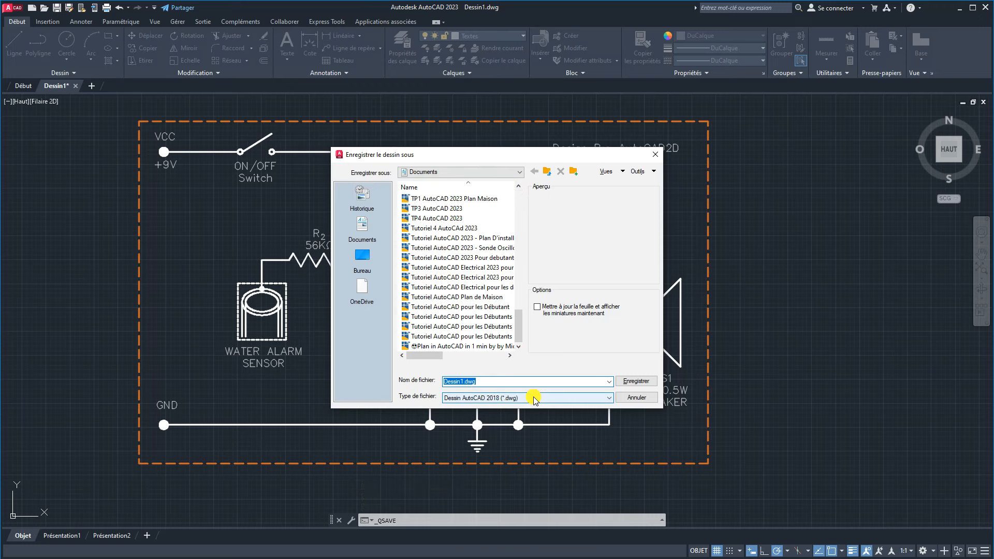
text(Au)
key(BackSpace)
key(BackSpace)
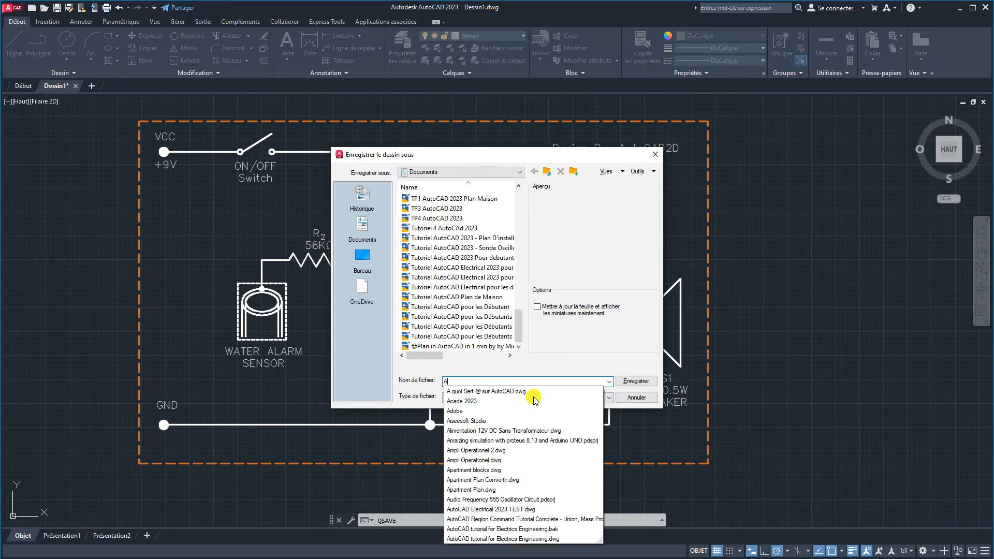
text(Ci)
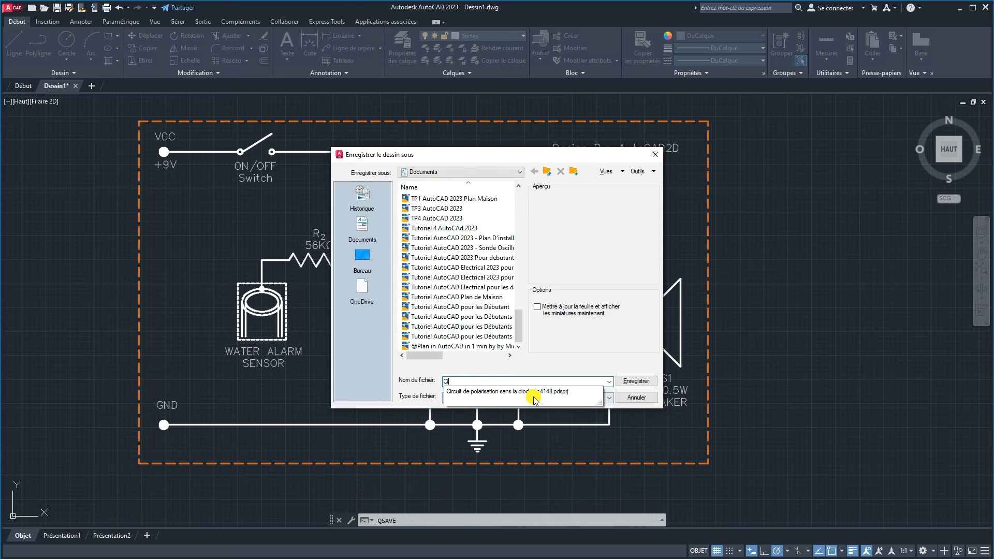
text(rcuio)
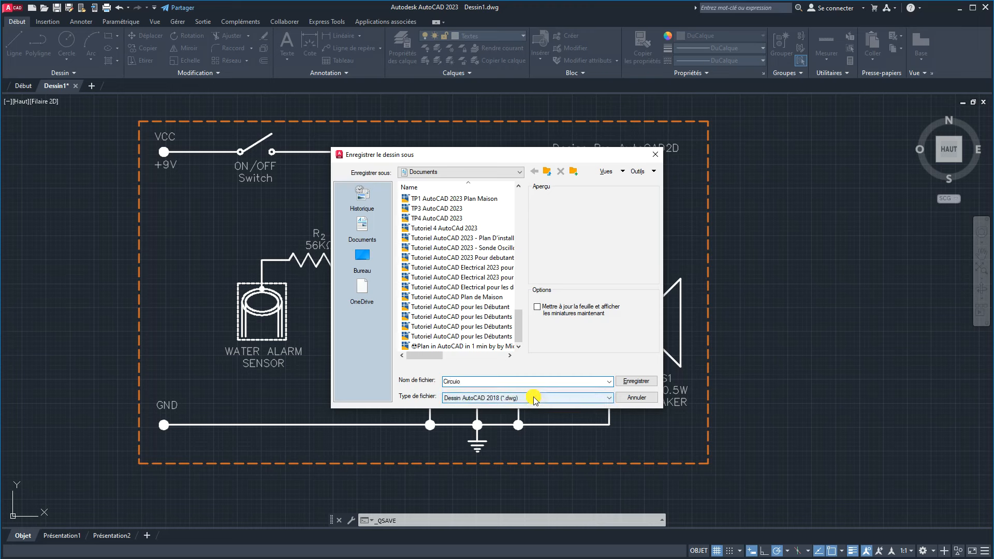
key(BackSpace)
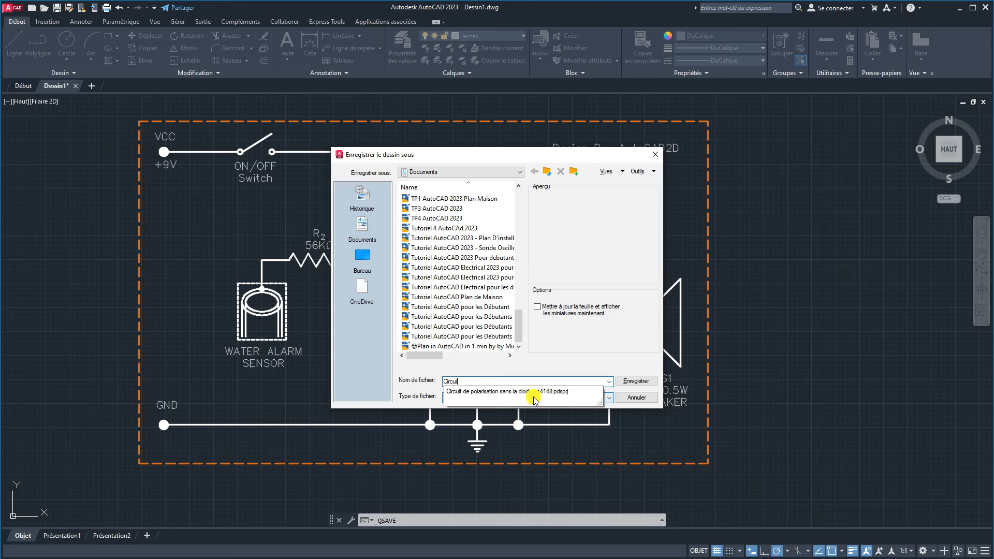
text(ts electroniques pour AutoCAD)
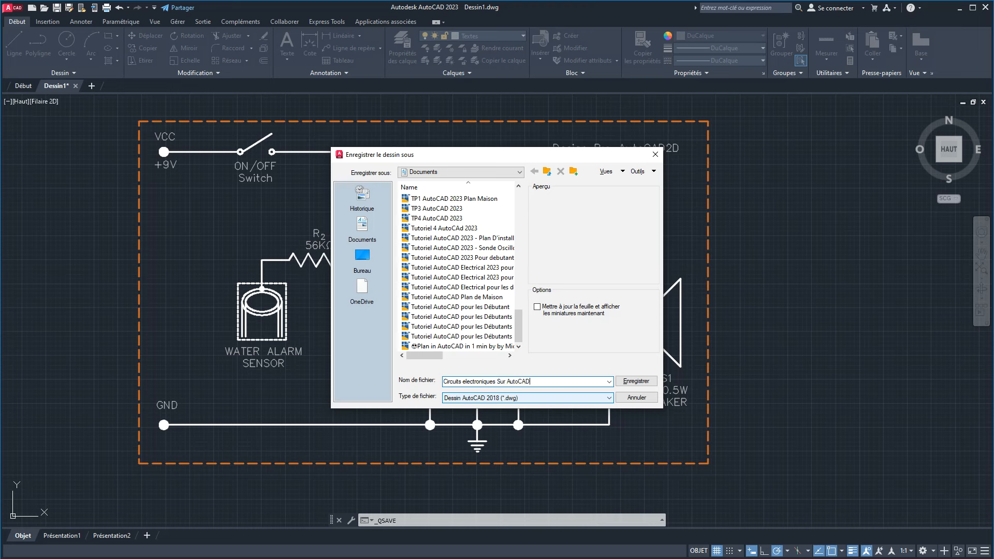
Step: Correct the file name to "Circuits Electroniques Sur AutoCAD", copy it to the clipboard and save the drawing
click(509, 382)
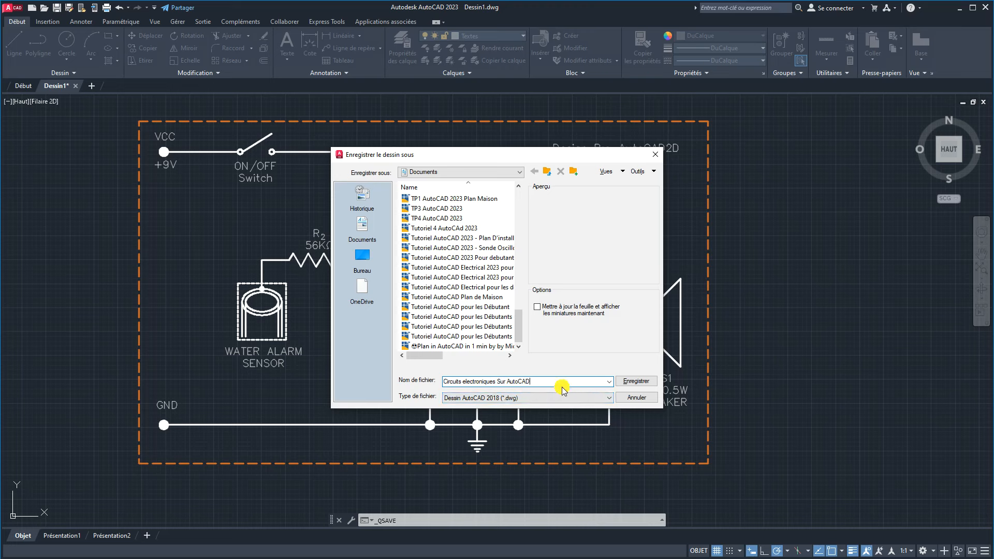
drag(549, 383, 376, 382)
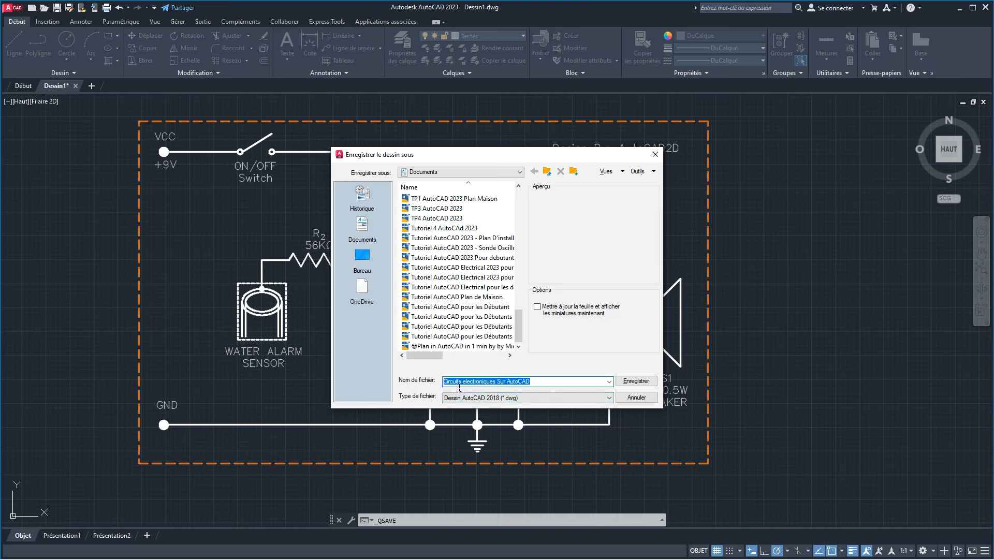
click(471, 385)
click(468, 384)
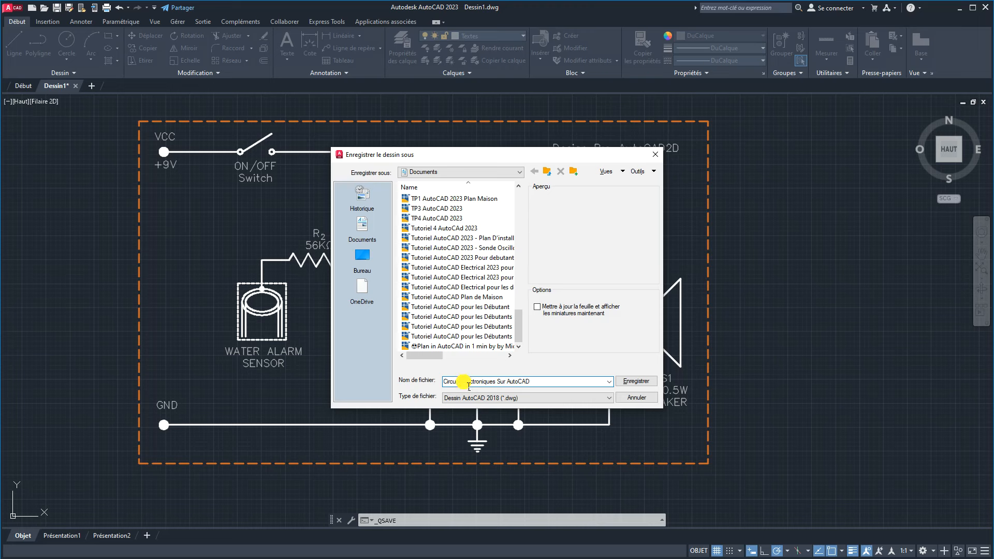
key(BackSpace)
text(E)
drag(561, 381, 415, 389)
right_click(491, 390)
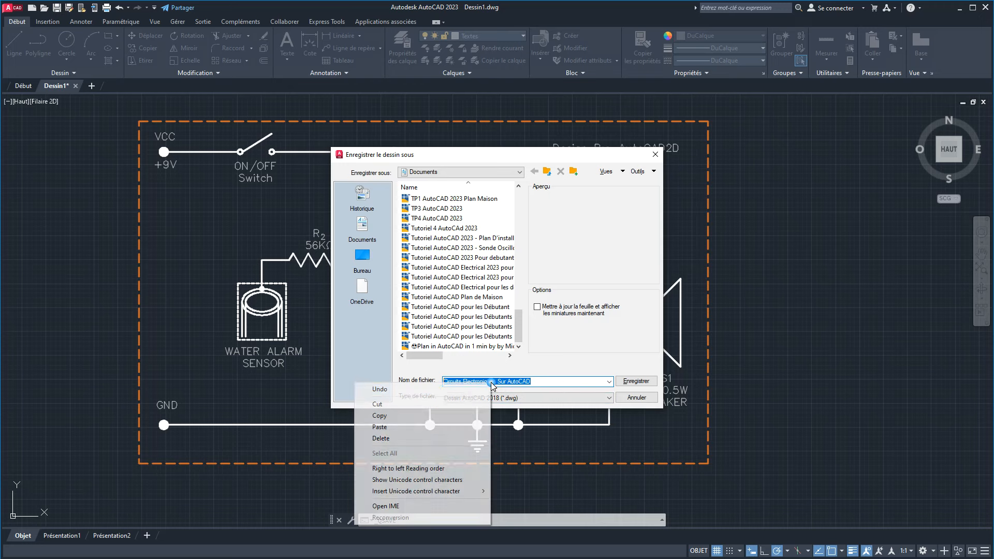
click(399, 415)
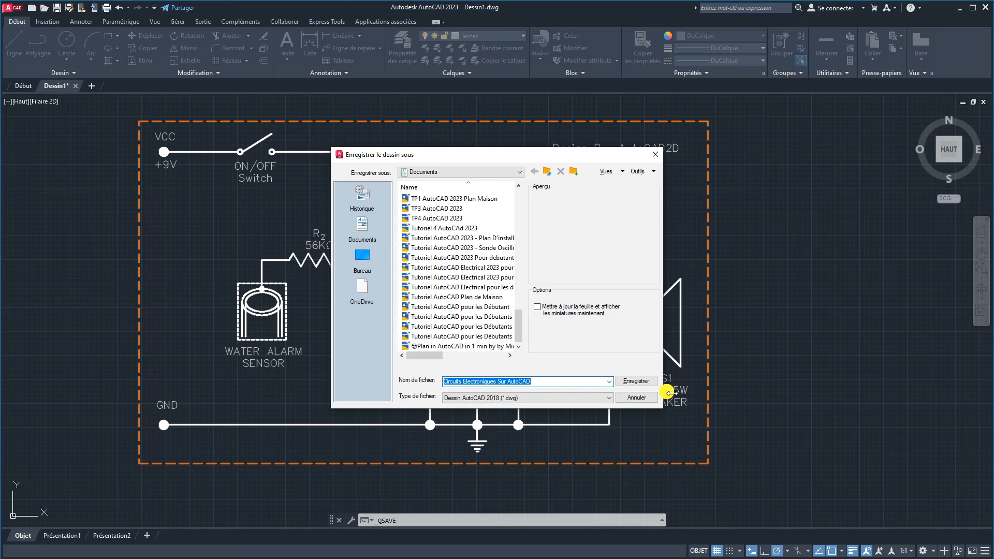
click(633, 383)
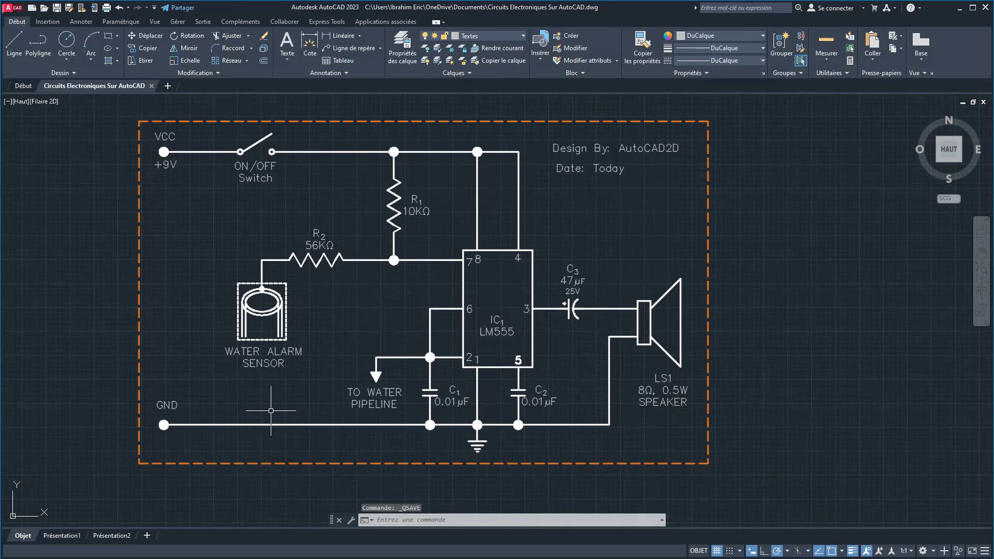
Step: Create a wide multiline text box below the dashed frame and paste the title "Circuits Electroniques Sur AutoCAD" into it
text(TT)
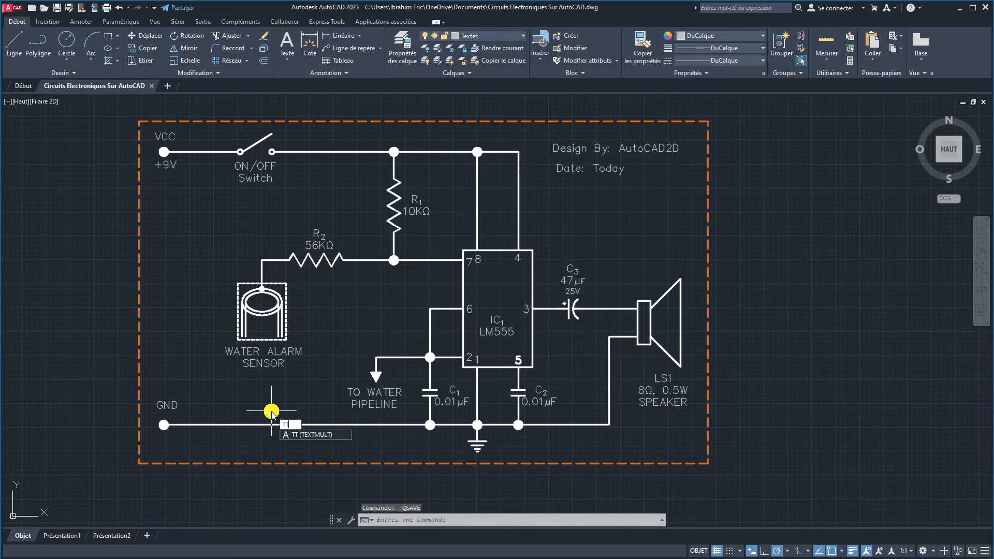
key(Return)
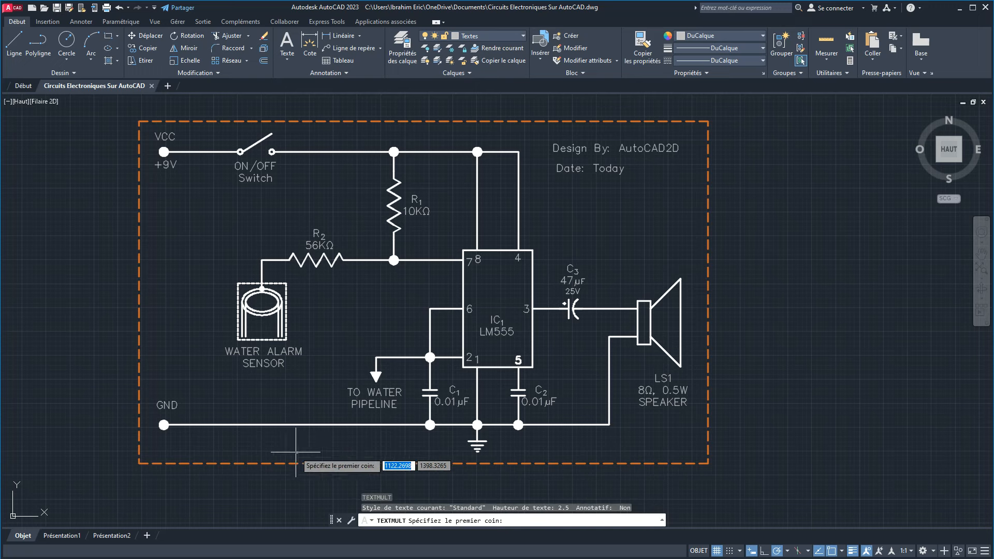
middle_drag(348, 475, 351, 463)
click(256, 465)
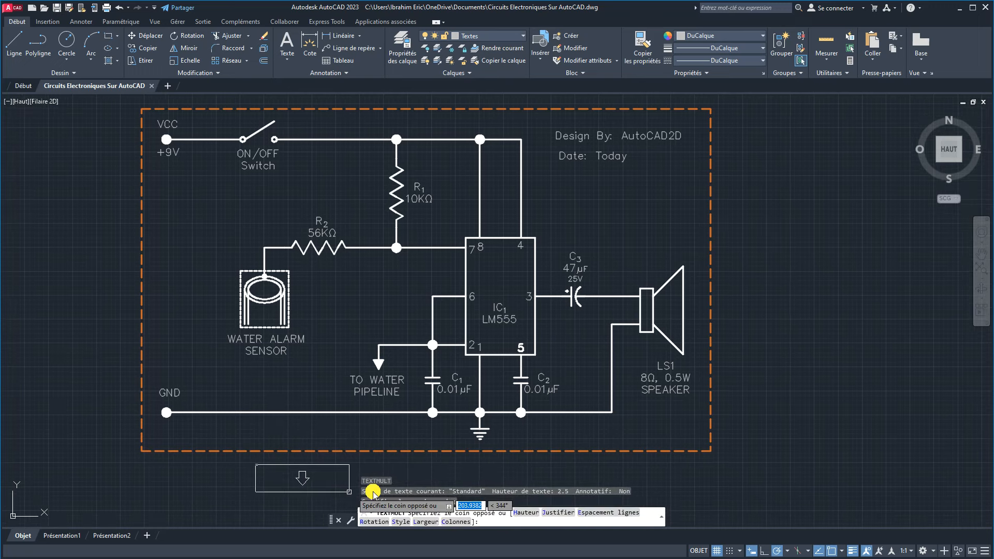
click(568, 482)
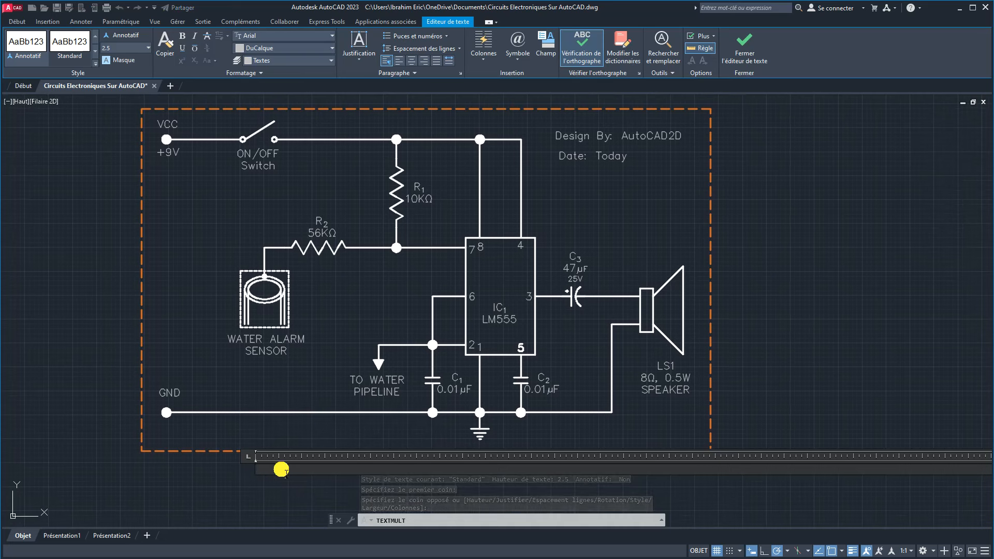
key(ctrl+v)
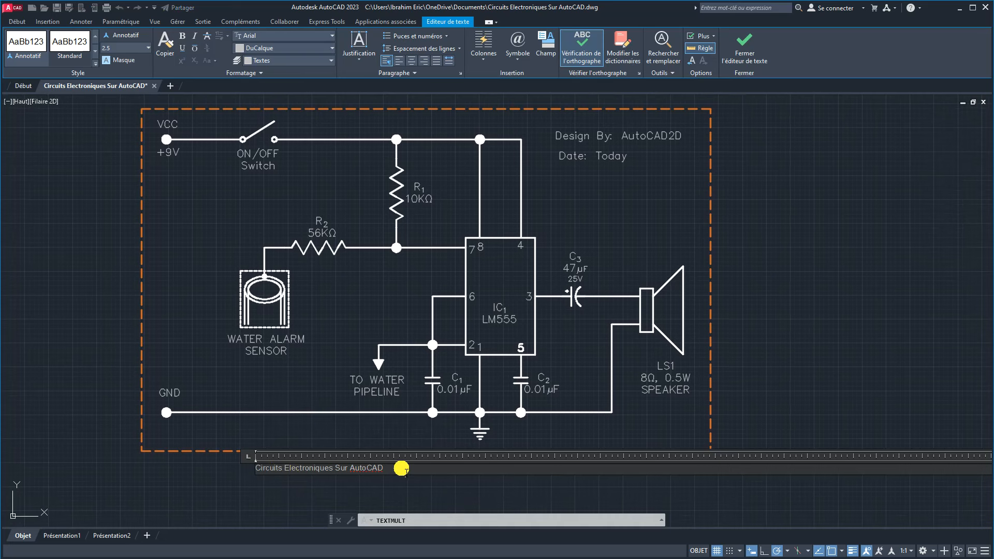
Step: Set the whole title's text height to 20 and its font to Times New Roman
drag(402, 469, 243, 472)
click(115, 49)
click(120, 53)
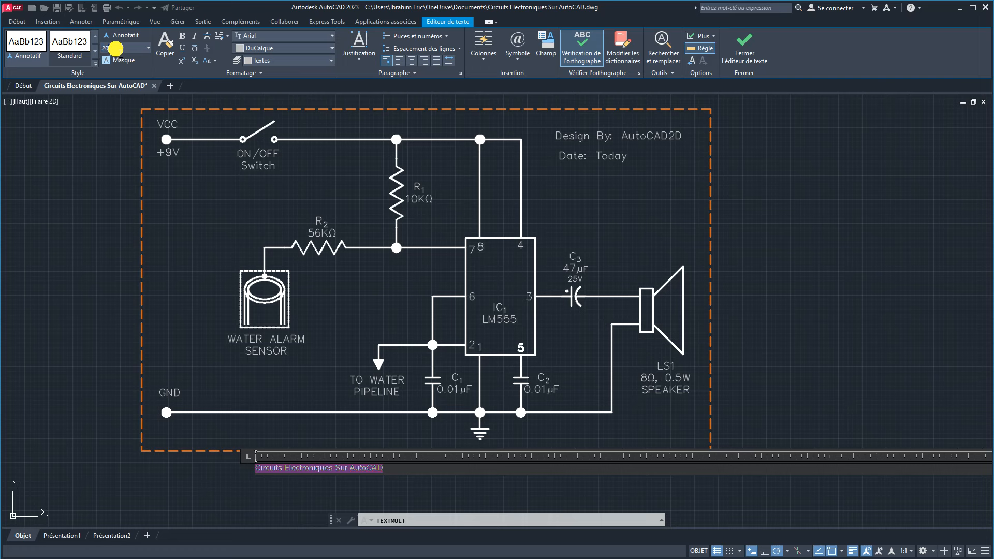
key(Return)
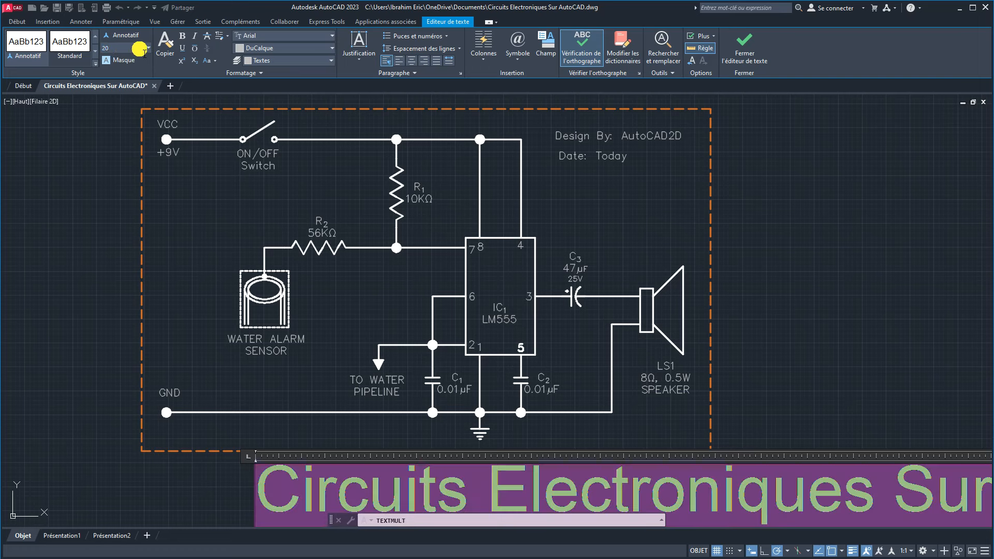
click(294, 35)
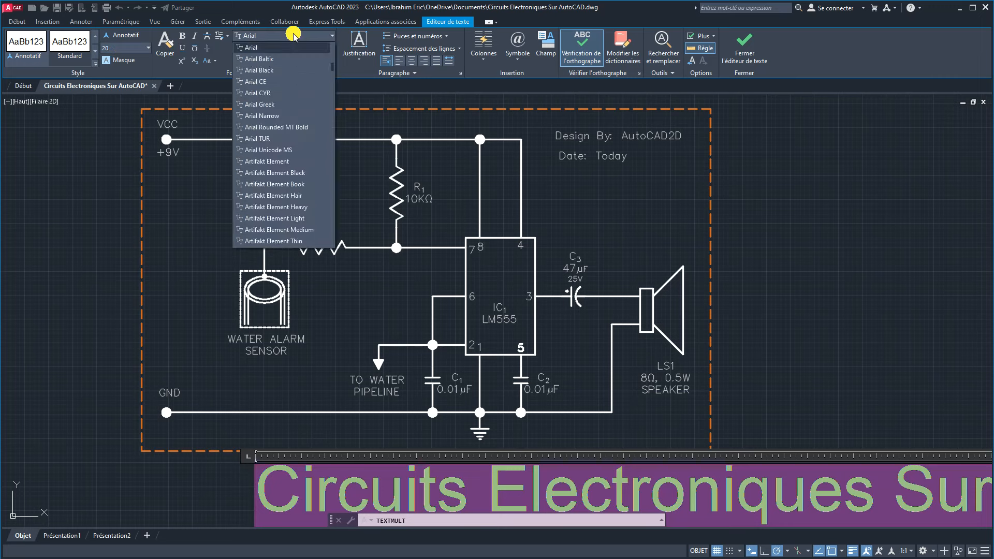
key(t)
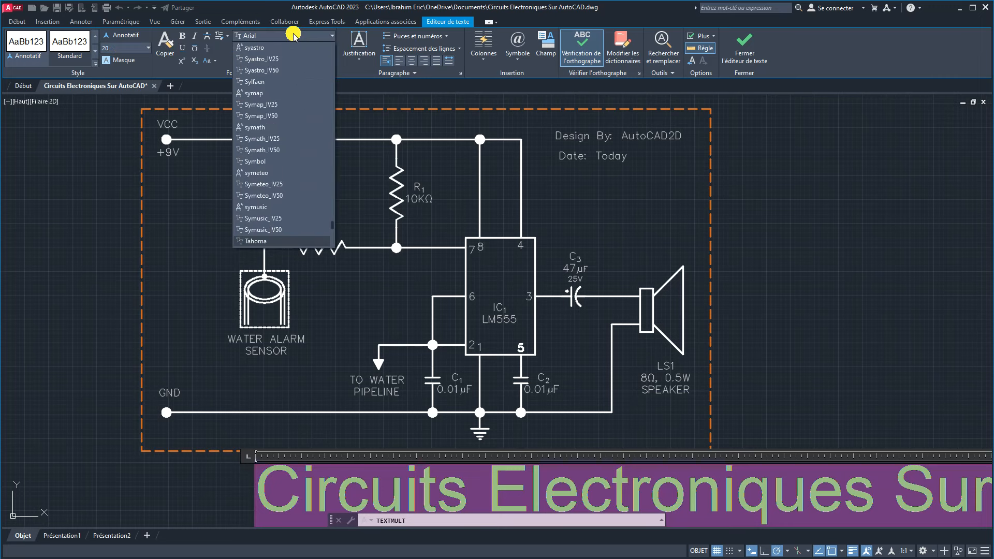
scroll(288, 130, down, 9)
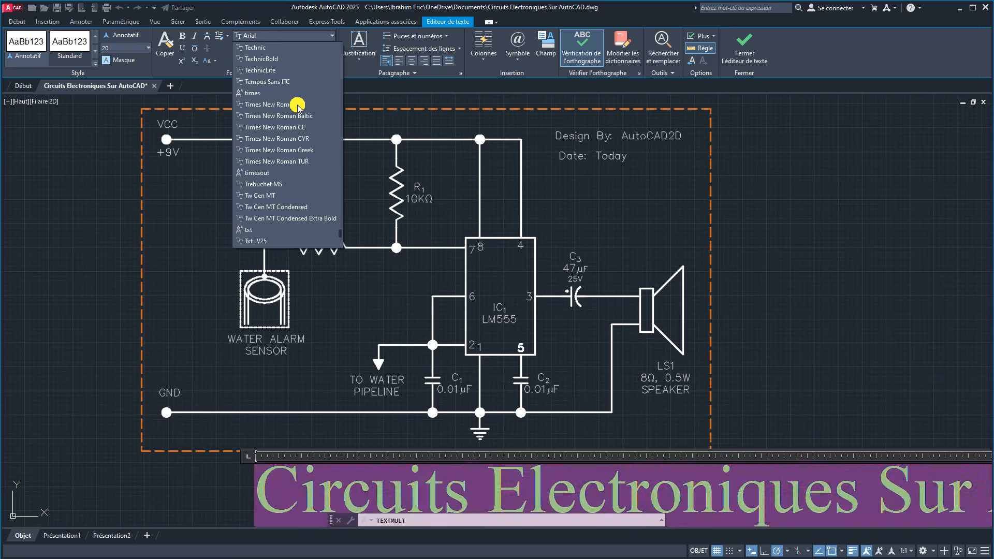
click(280, 104)
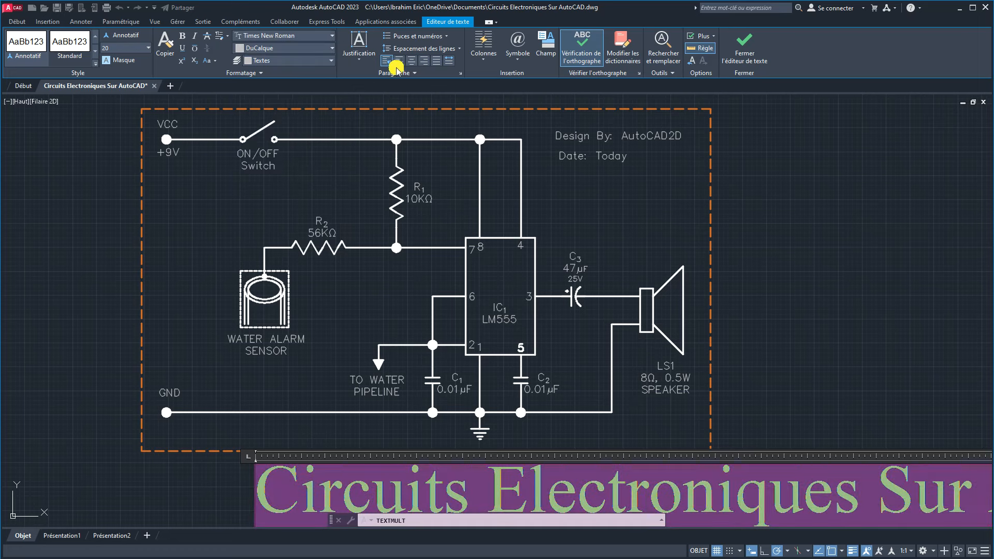
Step: Centre the title, make it bold and finish the text edit below the schematic frame
click(412, 60)
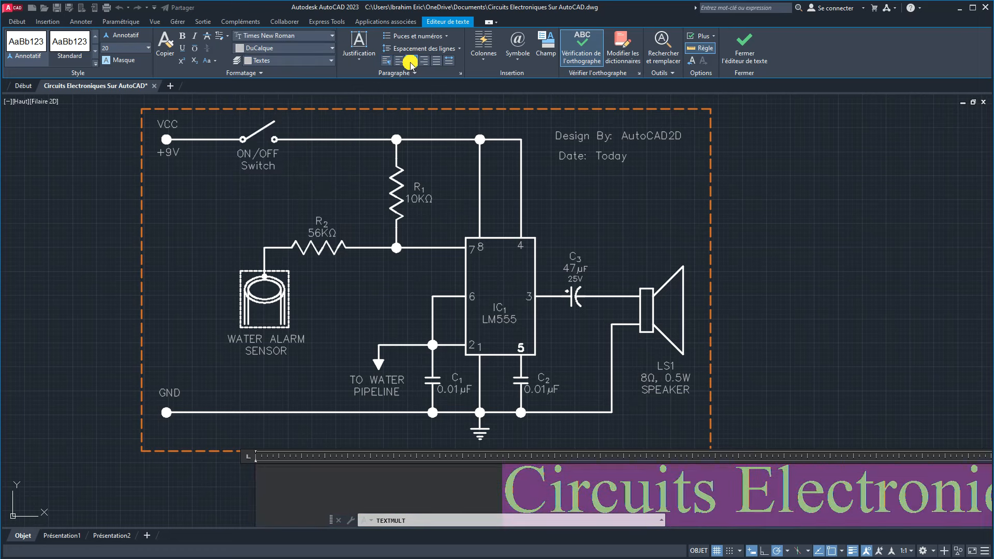
click(182, 35)
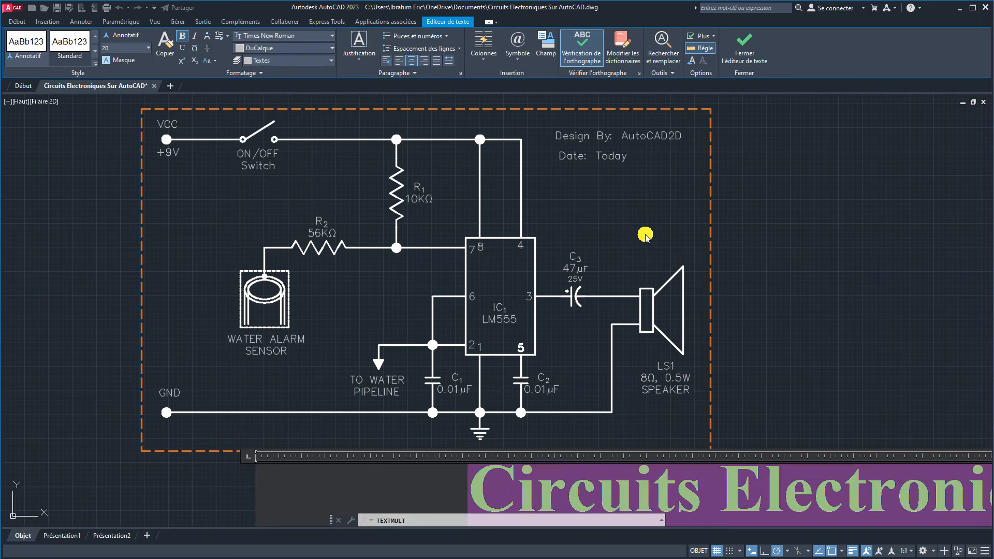
scroll(645, 236, down, 4)
middle_drag(665, 222, 405, 226)
click(614, 221)
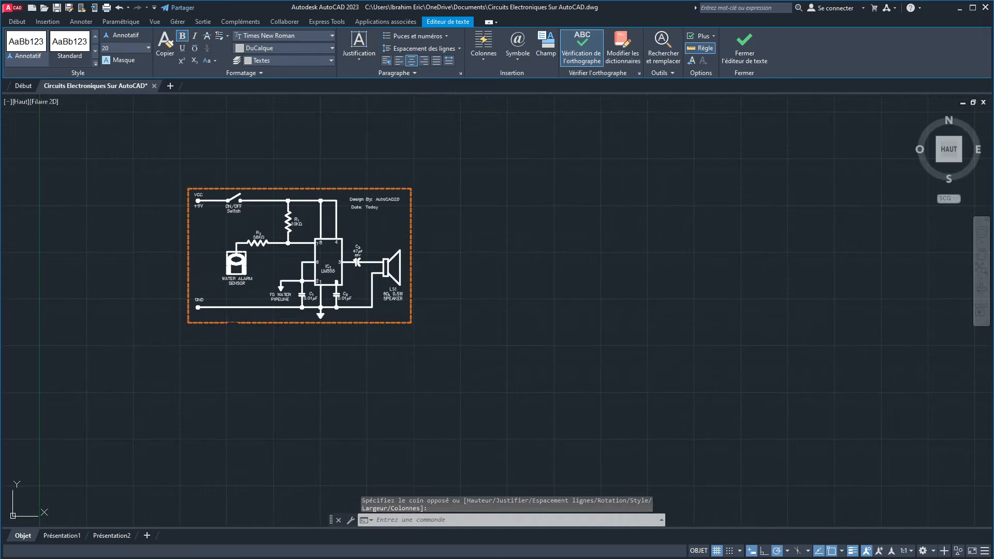
scroll(311, 327, up, 5)
mouse_move(313, 325)
middle_down()
mouse_move(461, 372)
mouse_move(432, 472)
mouse_move(454, 473)
middle_up()
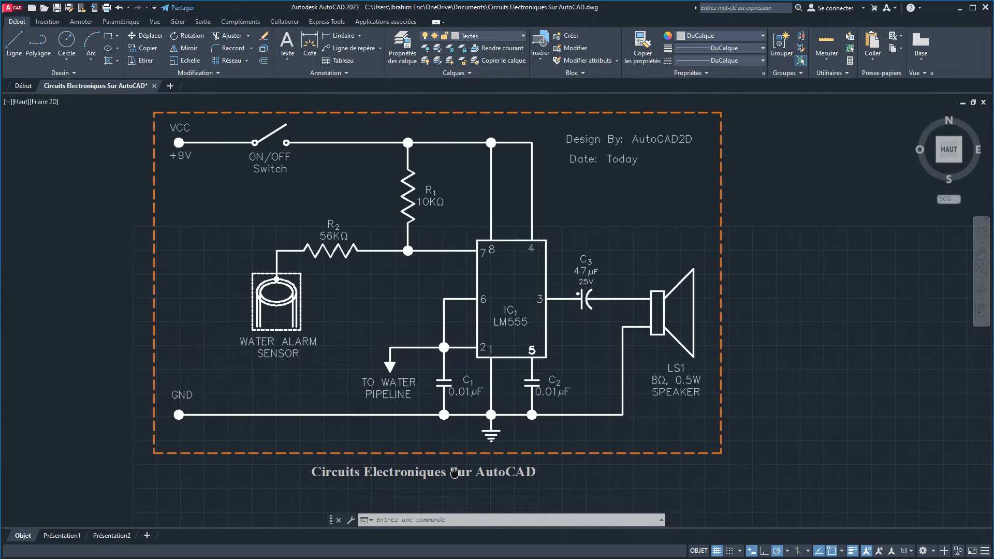
Step: Compare the titled water alarm schematic with the reference image Autocad Electronique.png and return to the drawing
middle_drag(594, 363, 595, 368)
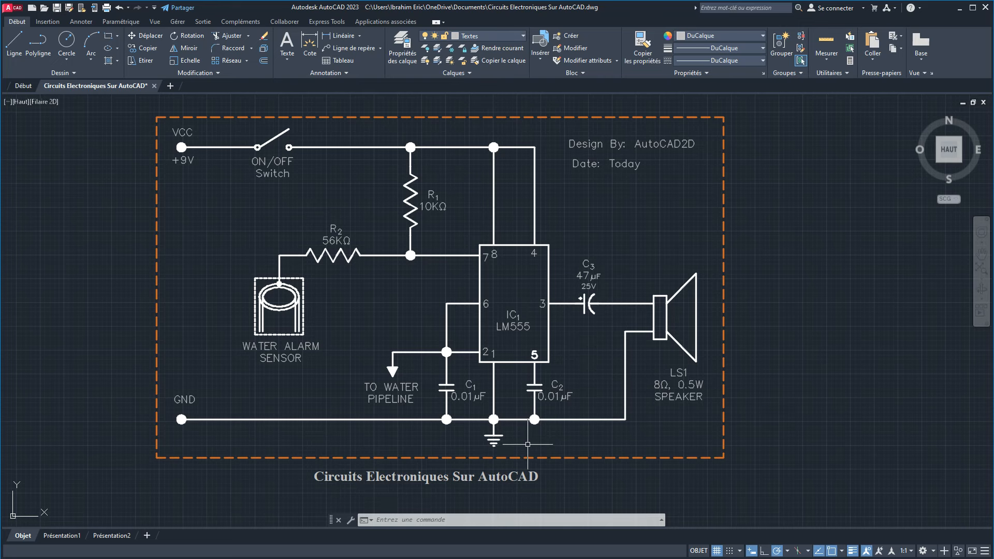
middle_drag(543, 443, 544, 448)
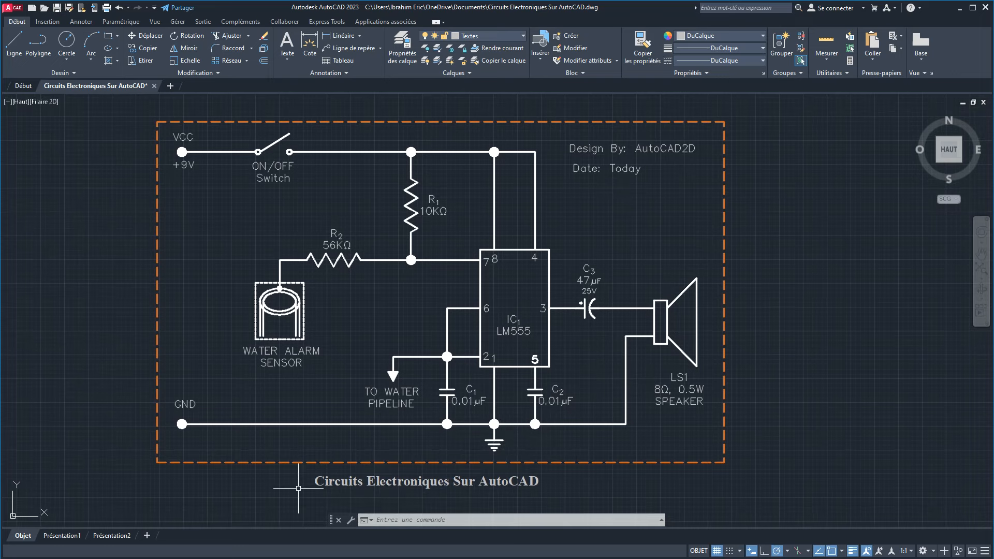
key(alt+Tab)
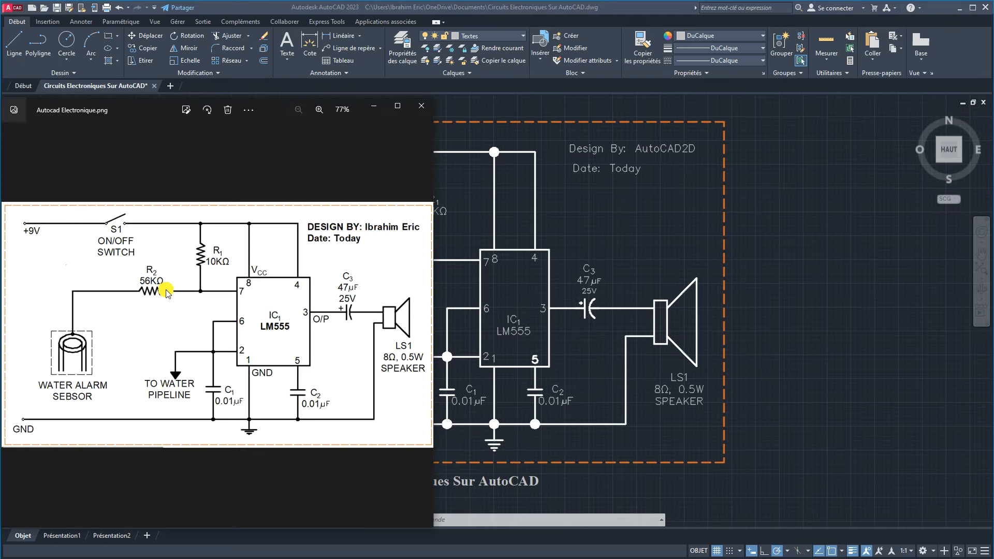
click(751, 442)
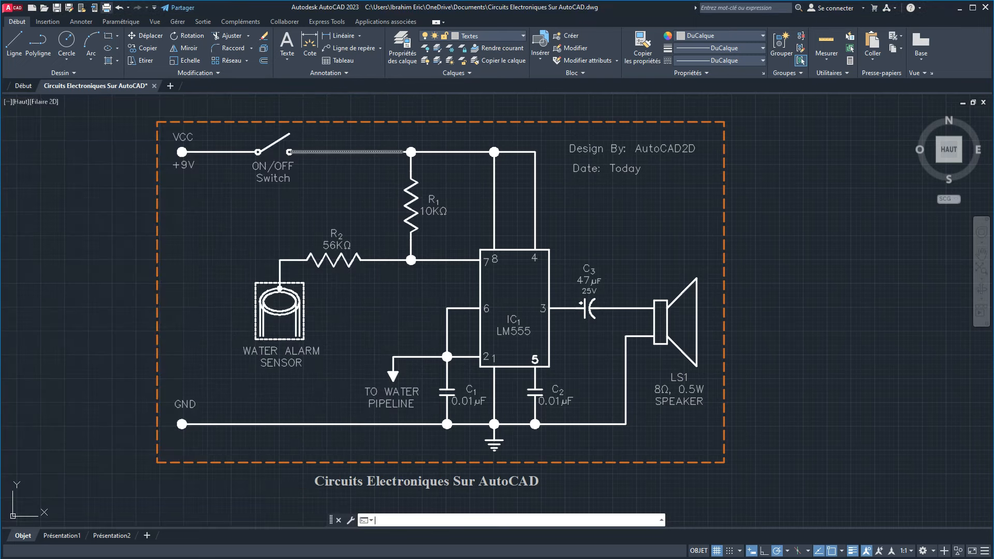
Step: Start plotting the drawing with the DWG To PDF.pc3 plotter on ISO A4 (297.00 x 210.00 mm) paper
click(106, 8)
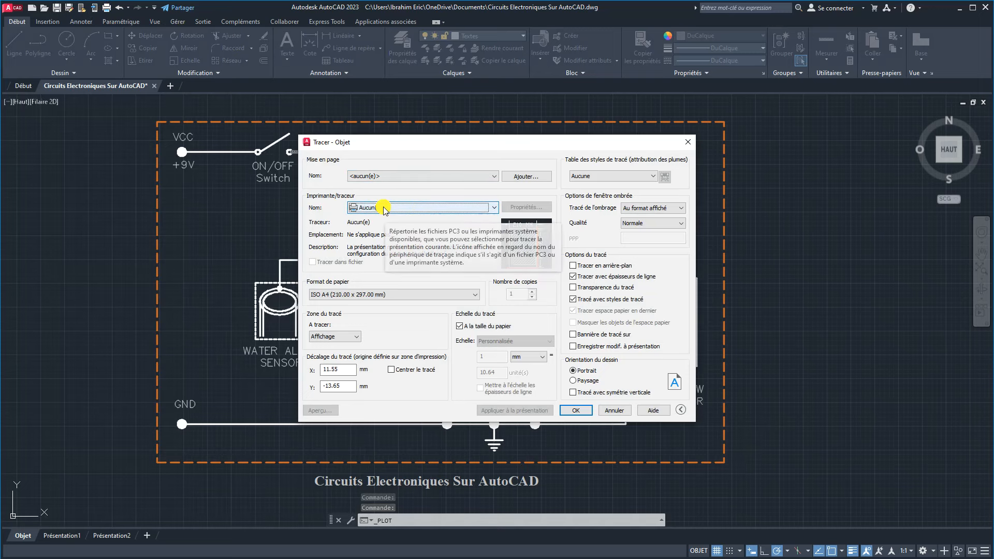
click(383, 207)
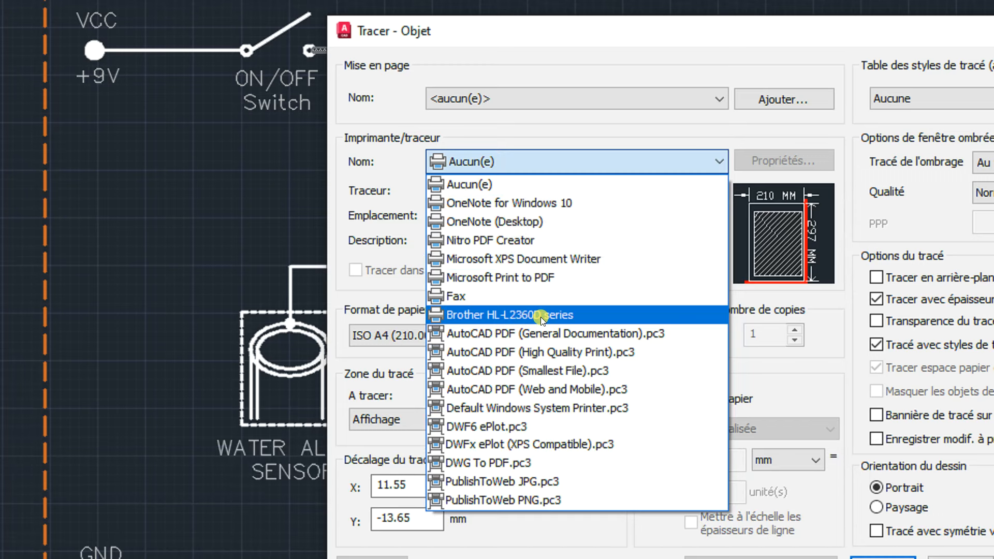
click(481, 464)
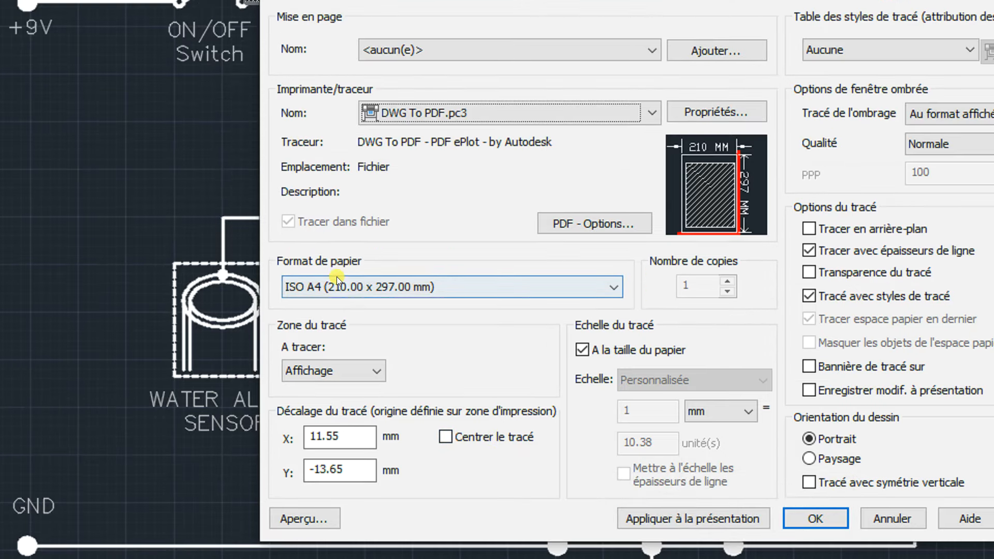
click(354, 291)
click(354, 291)
click(292, 289)
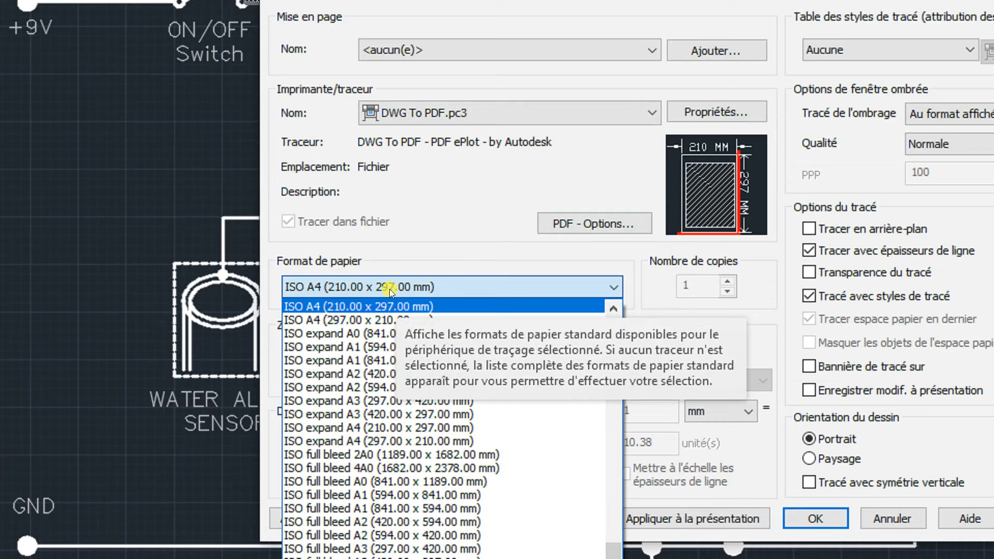
click(343, 319)
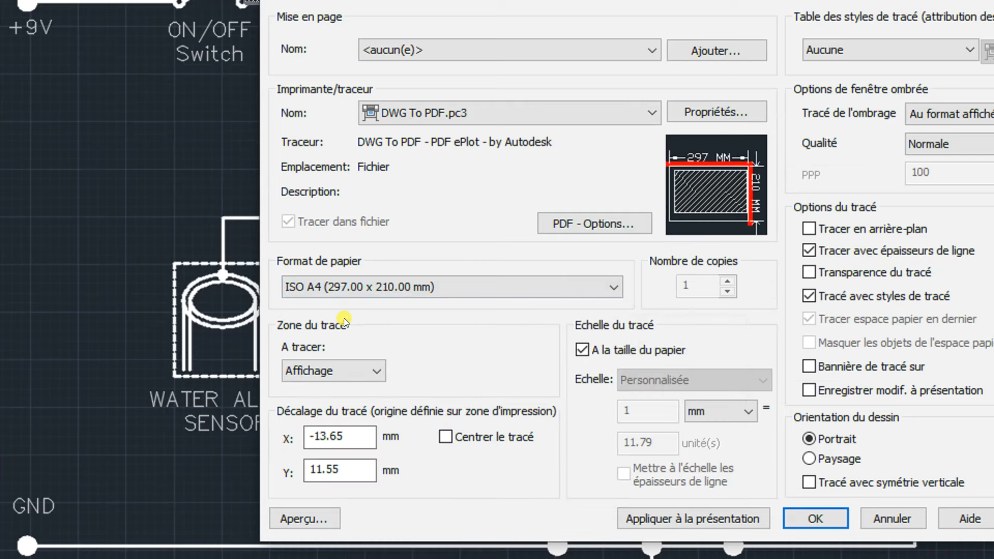
Step: Set the plot area to a window (Fenêtre) enclosing the dashed frame and the title below it
mouse_move(728, 190)
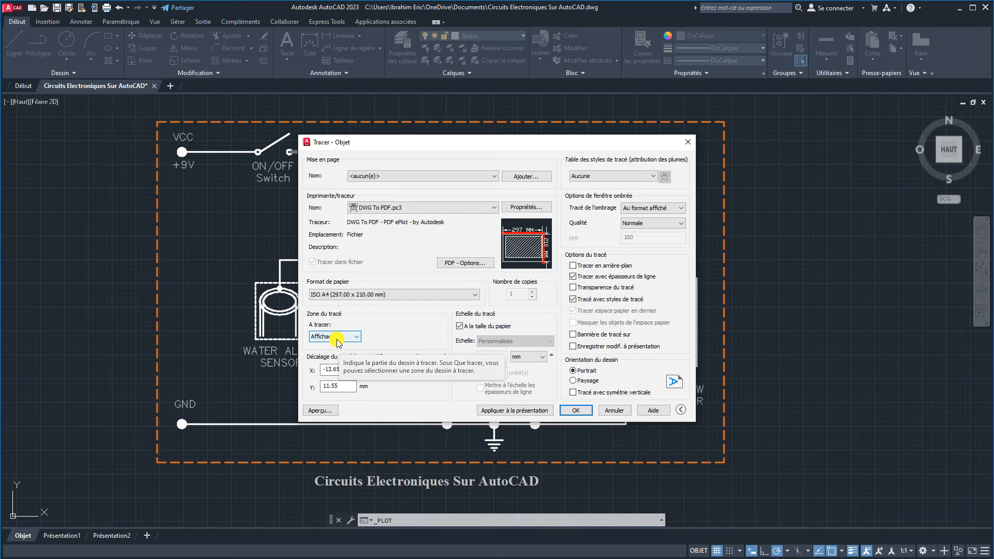
click(337, 375)
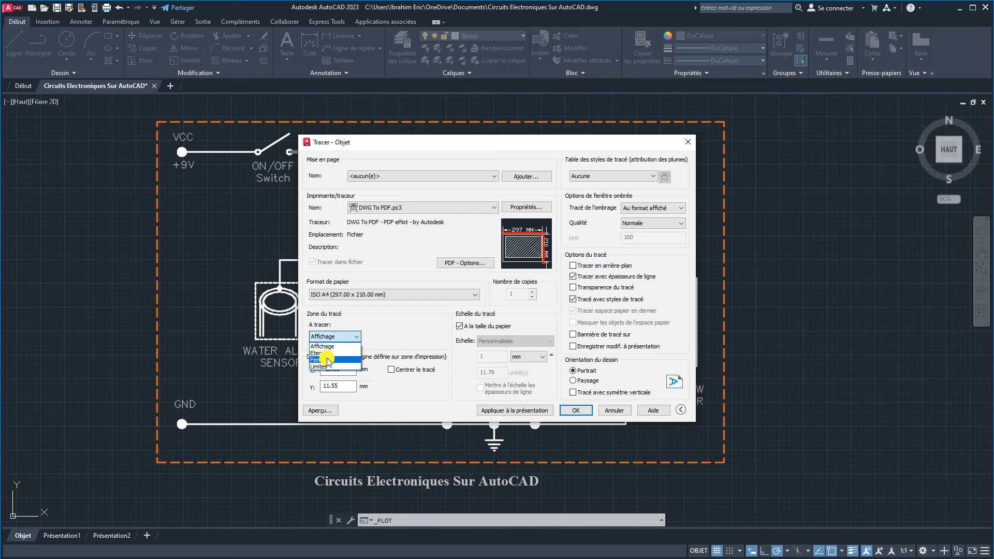
click(326, 359)
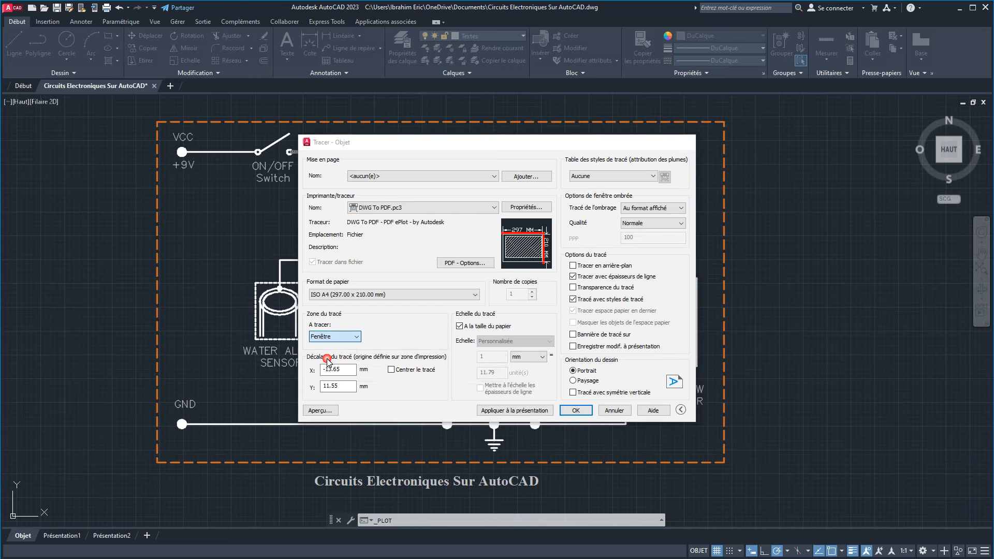
scroll(329, 356, down, 1)
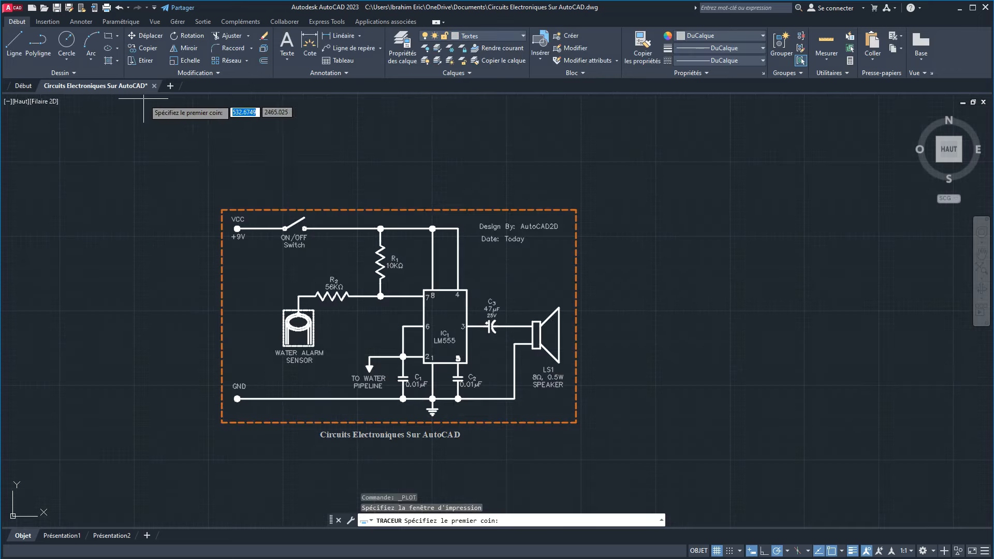
click(217, 204)
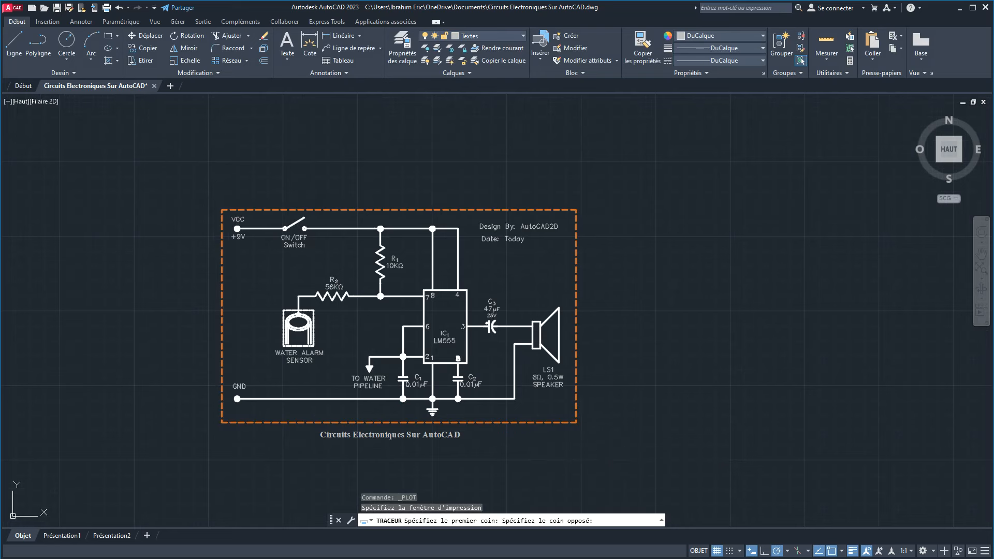
click(587, 437)
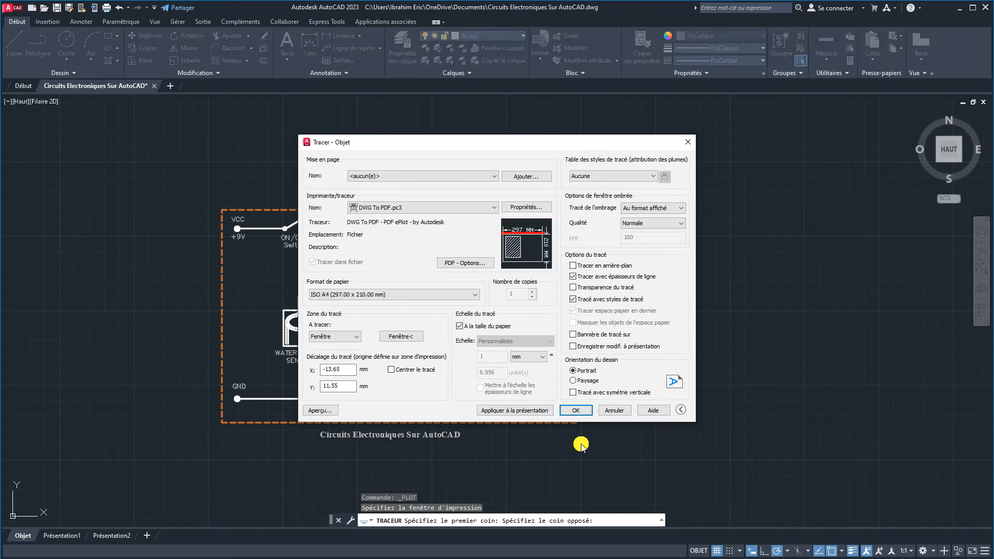
Step: Centre the plot on the sheet in landscape (Paysage) orientation and check it in the plot preview
click(390, 369)
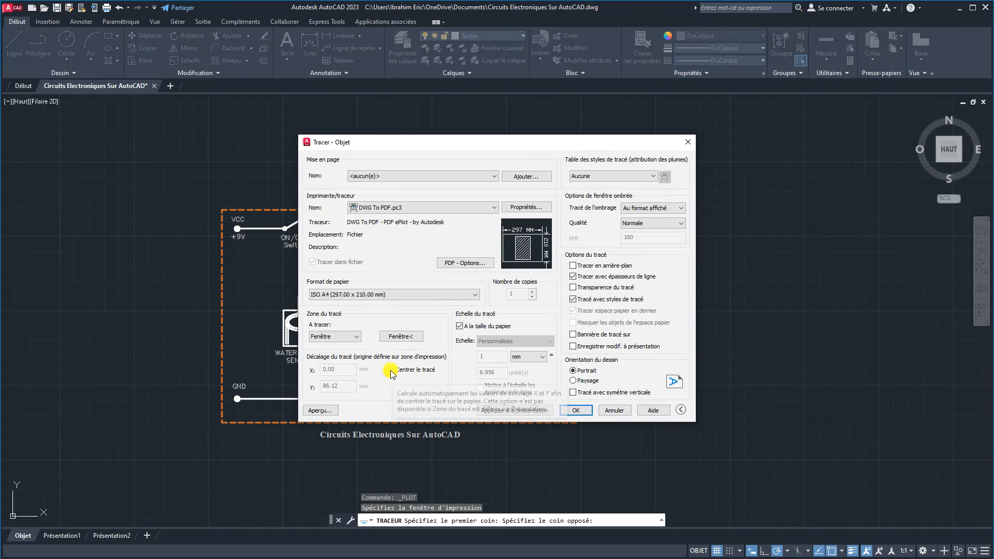
click(576, 381)
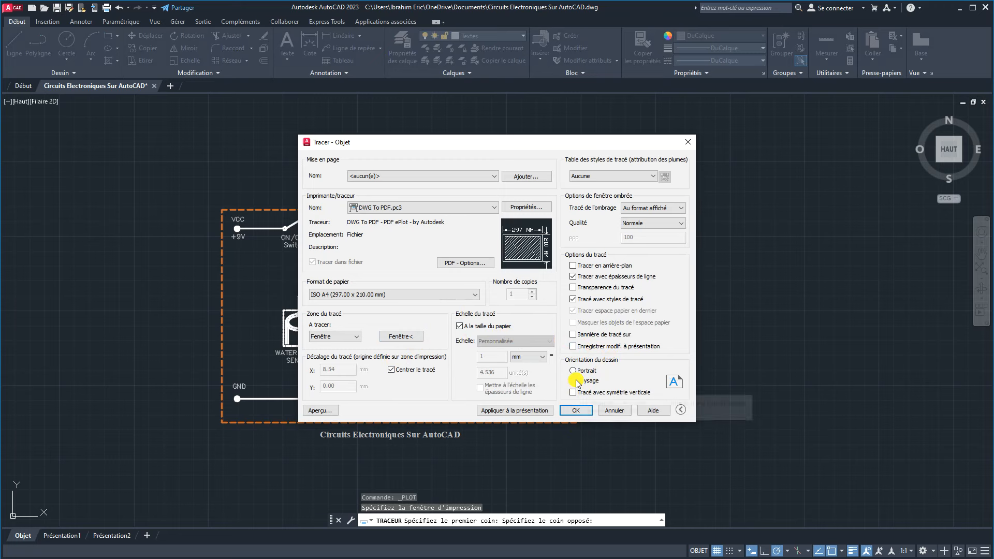
click(327, 412)
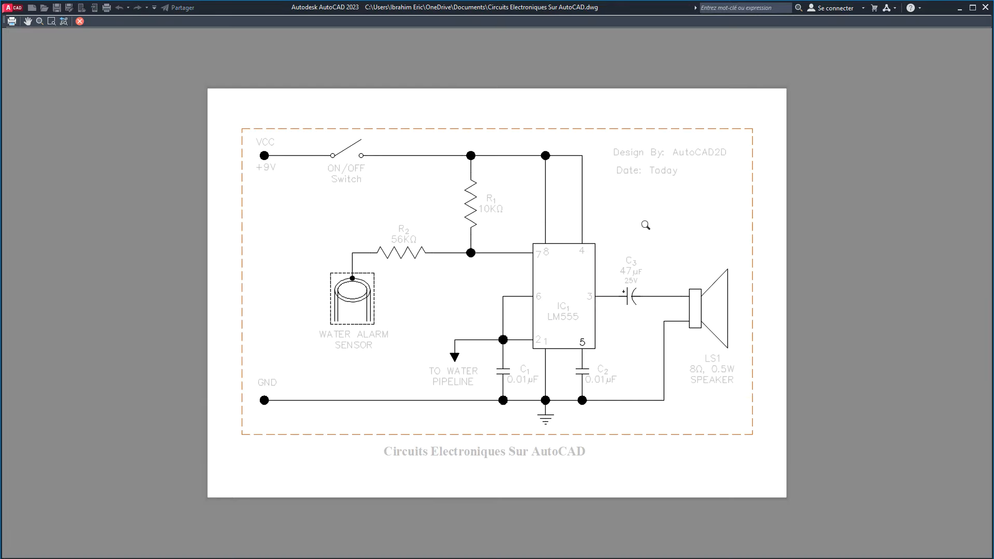
scroll(645, 225, up, 3)
scroll(645, 224, down, 3)
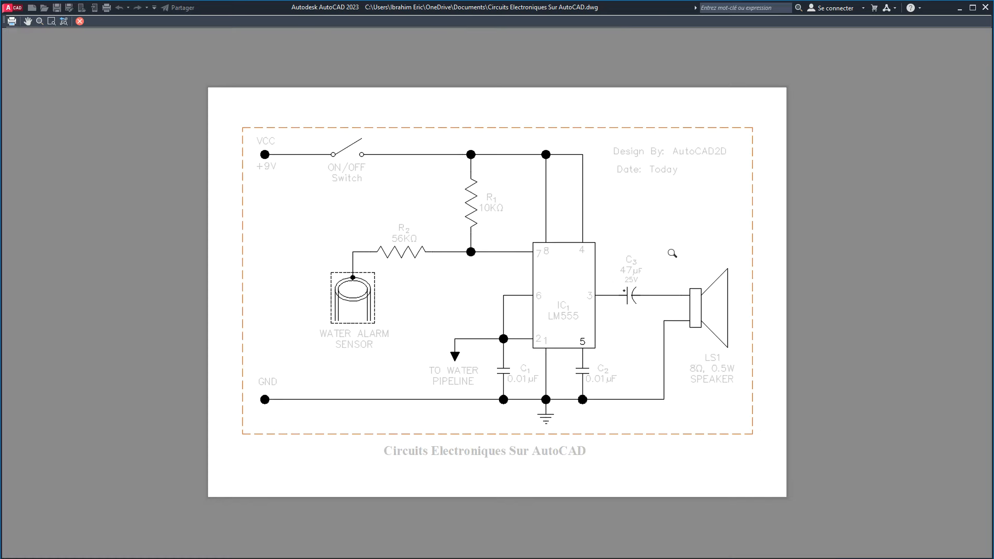
click(80, 21)
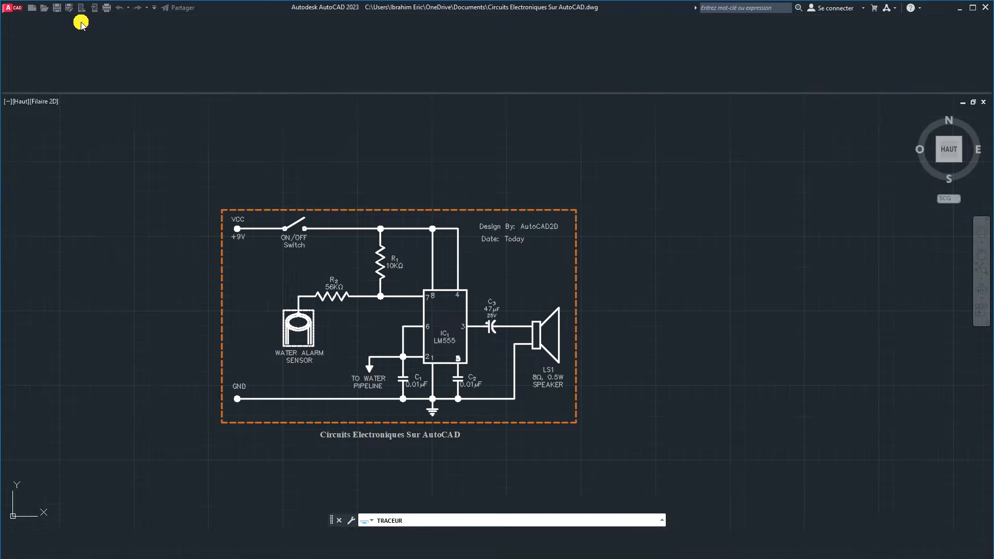
Step: Assign the monochrome.ctb plot style table and check the plot preview again
click(629, 176)
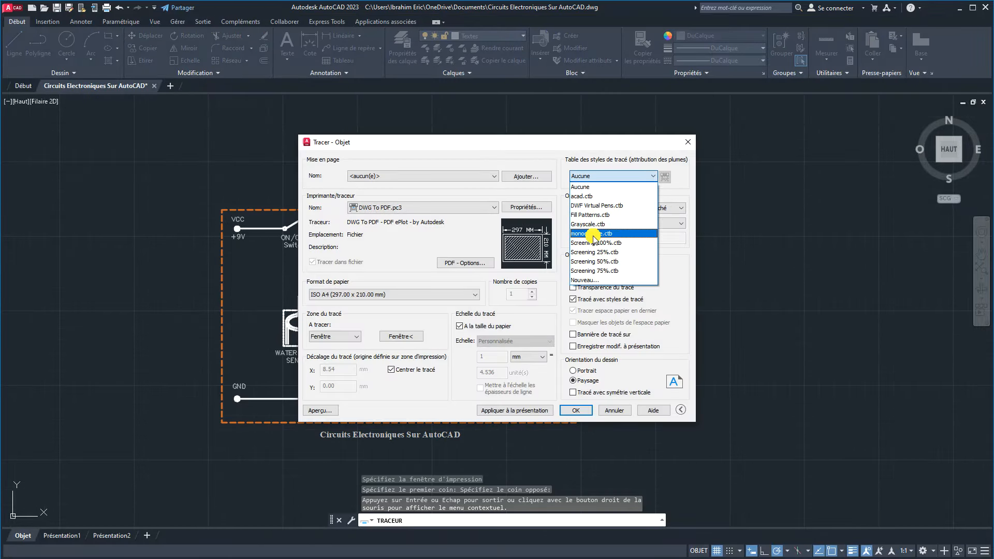
click(592, 234)
click(528, 309)
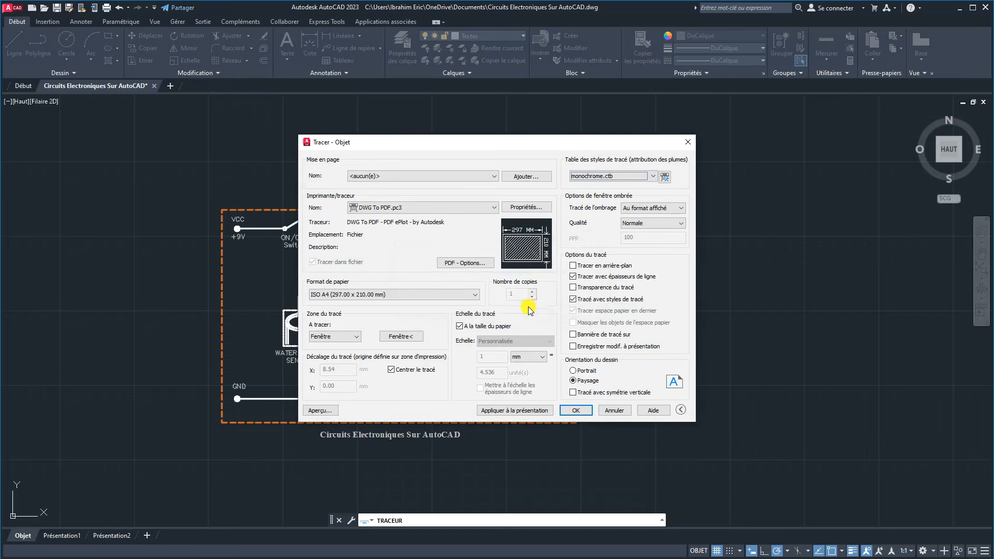
click(318, 410)
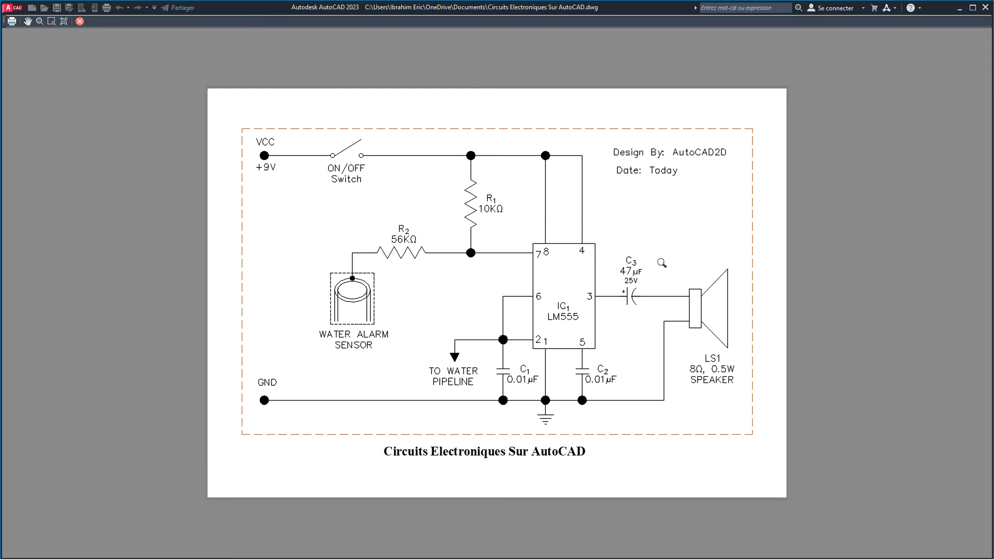
click(79, 22)
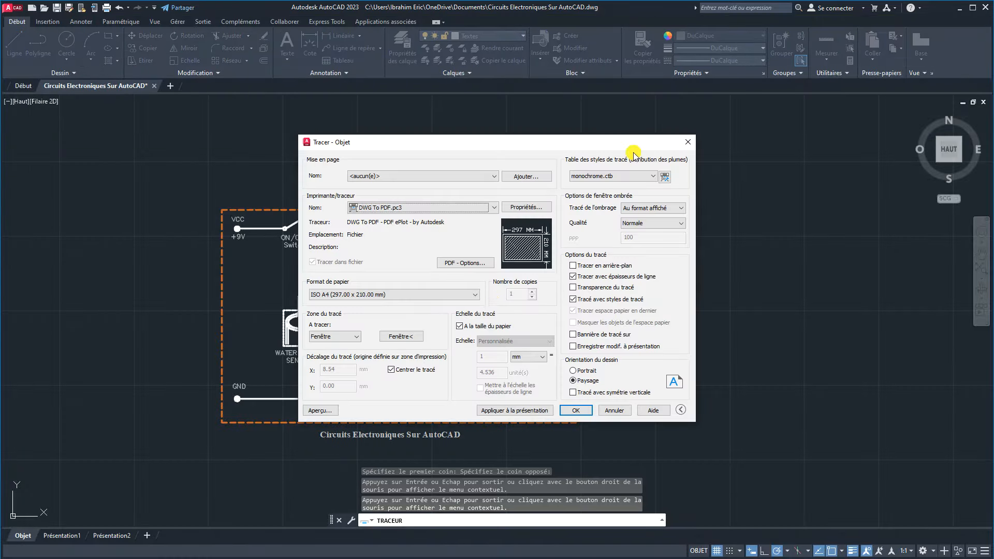
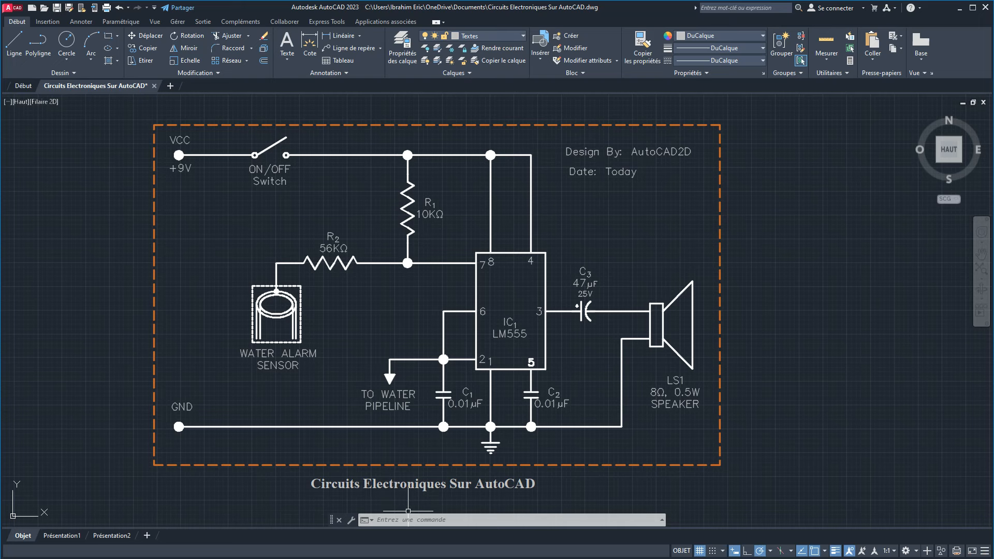
Step: View the schematic in the Présentation1 layout and return to model space
mouse_move(56, 538)
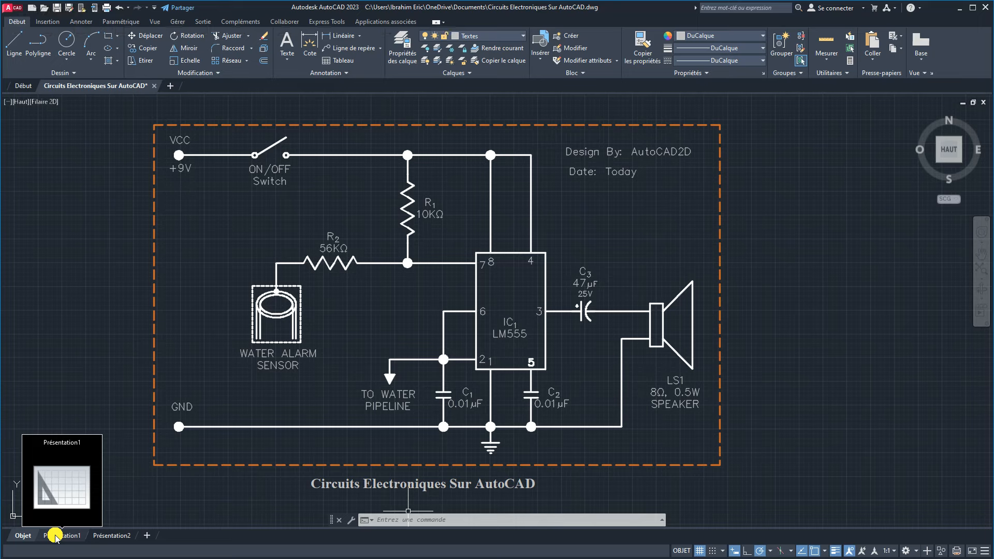
click(111, 511)
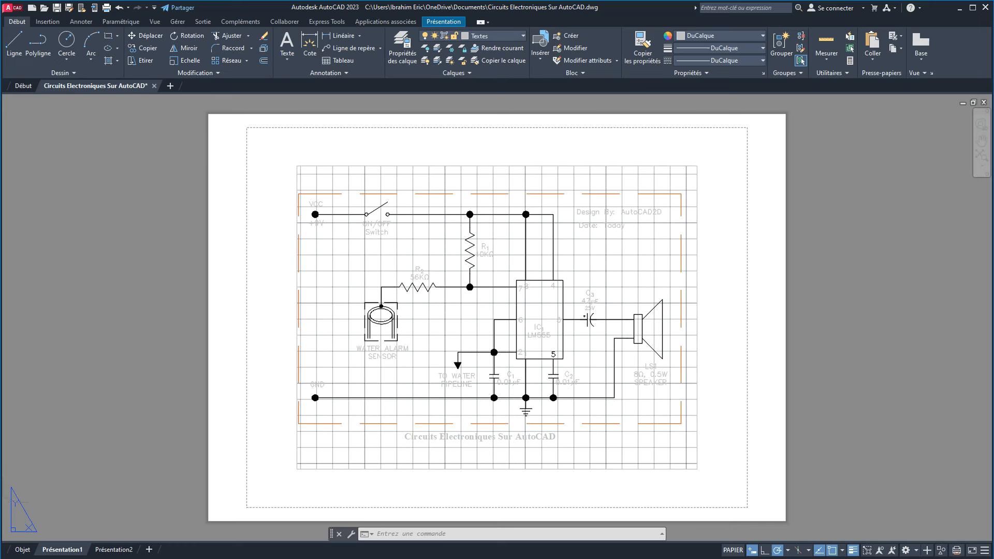
click(23, 549)
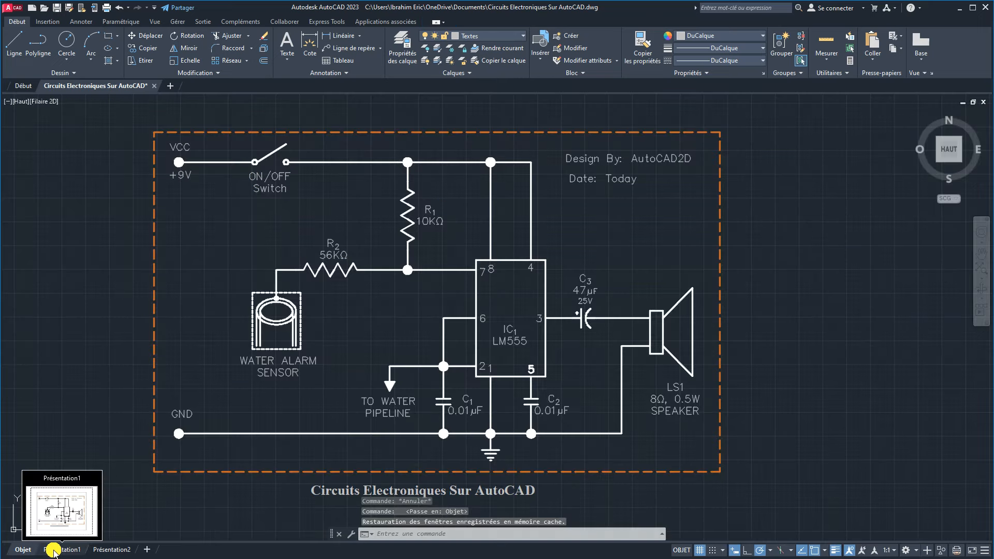
right_click(53, 550)
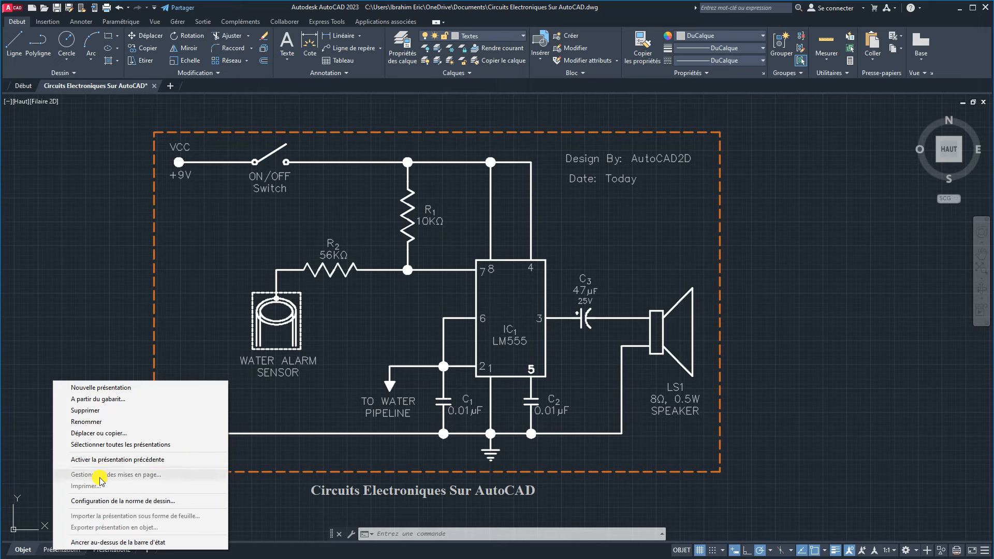
click(41, 461)
click(43, 459)
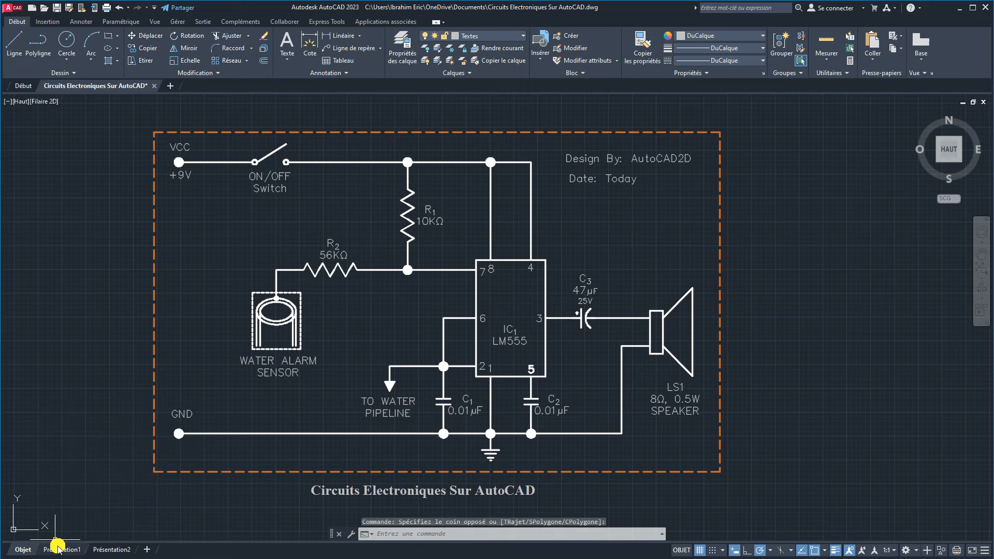
Step: Modify the page setup of the Présentation1 layout to use the DWG To PDF.pc3 plotter
click(58, 548)
right_click(59, 552)
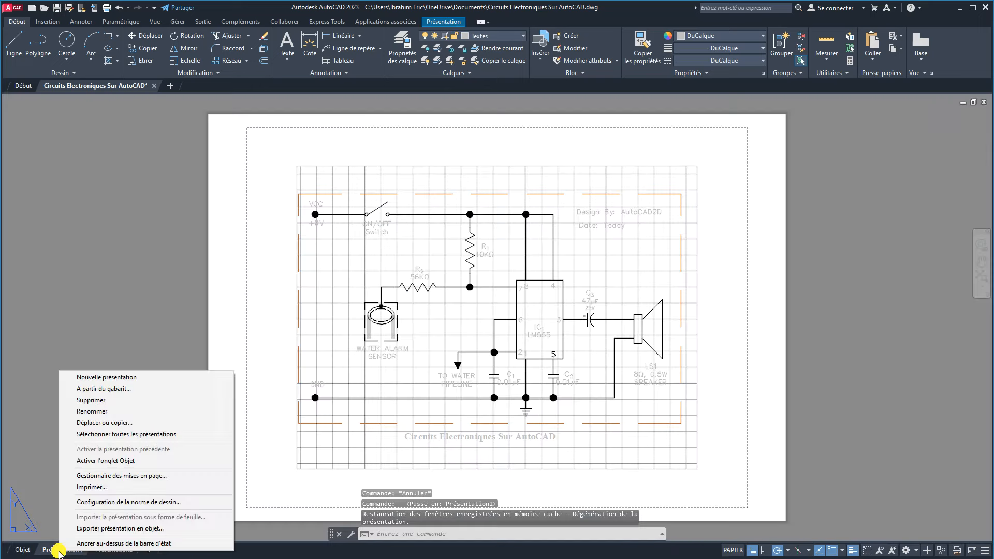
click(108, 477)
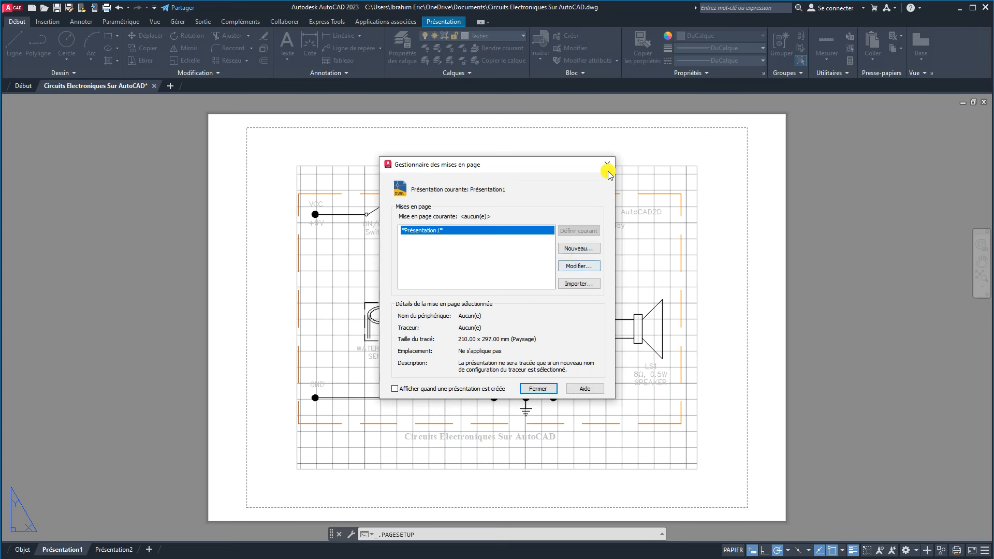
click(582, 269)
click(375, 208)
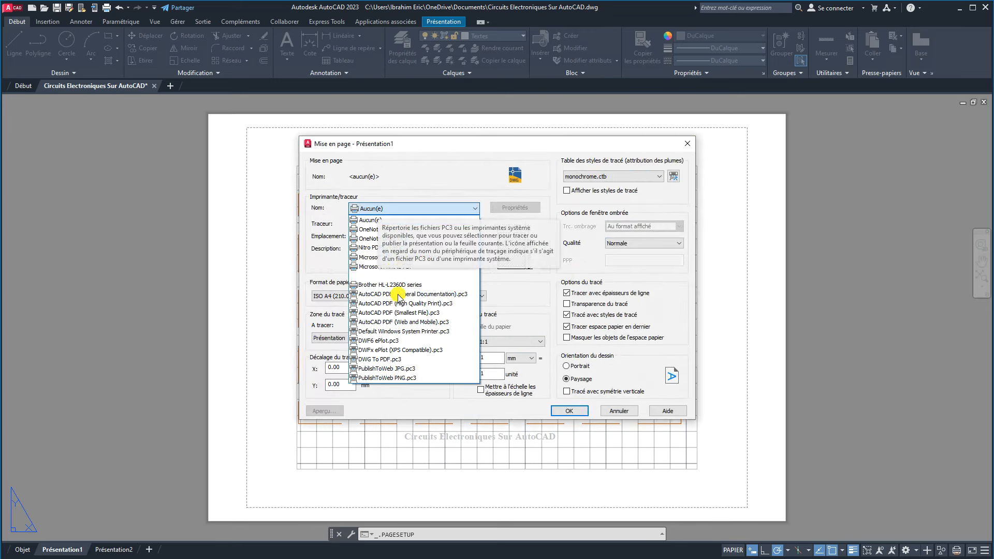
click(388, 358)
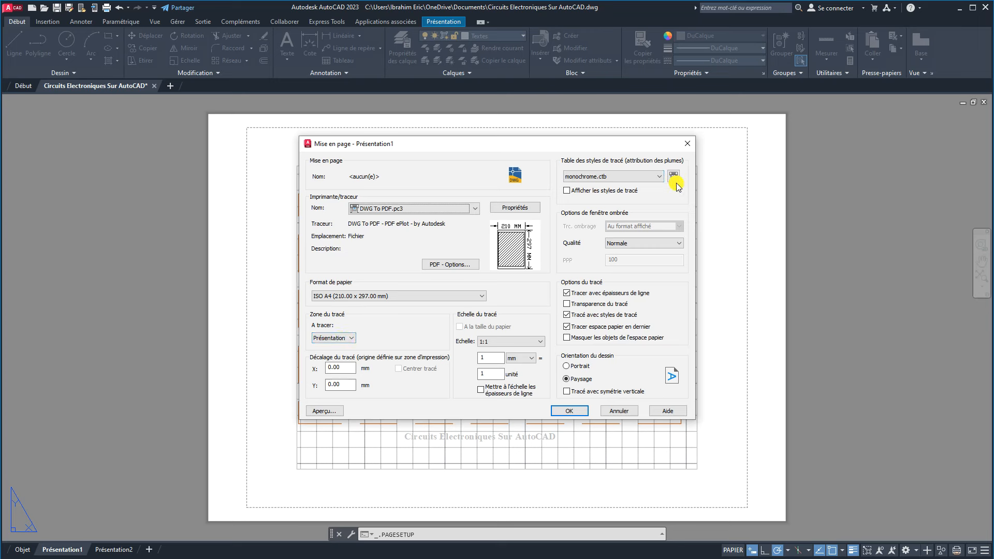
click(569, 410)
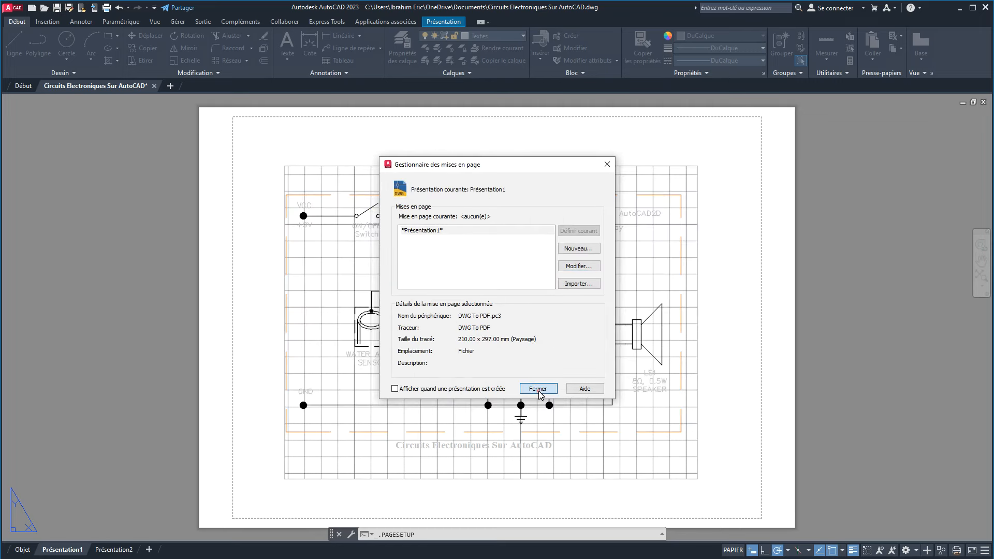
Step: Close the page setup manager and delete the existing viewport from the Présentation1 layout
click(538, 389)
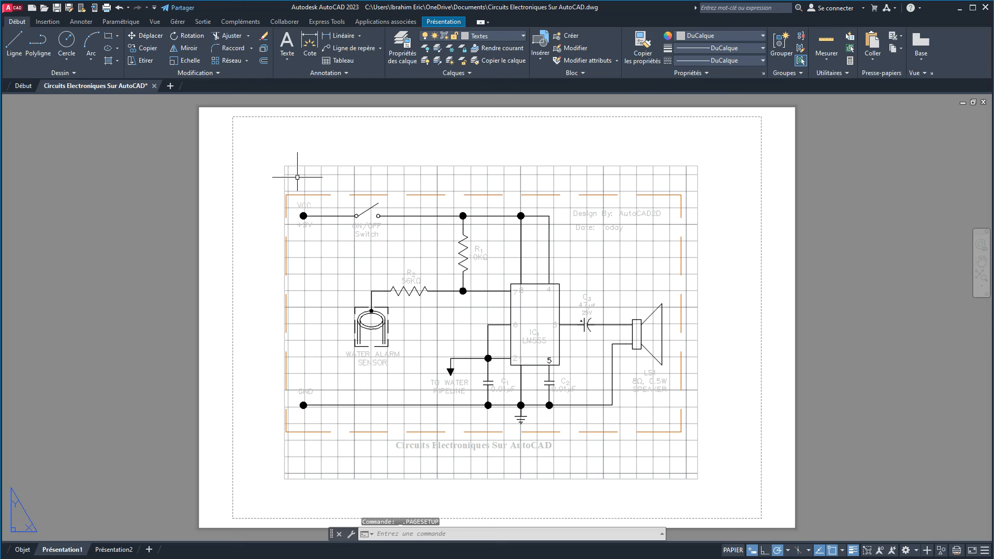
click(283, 166)
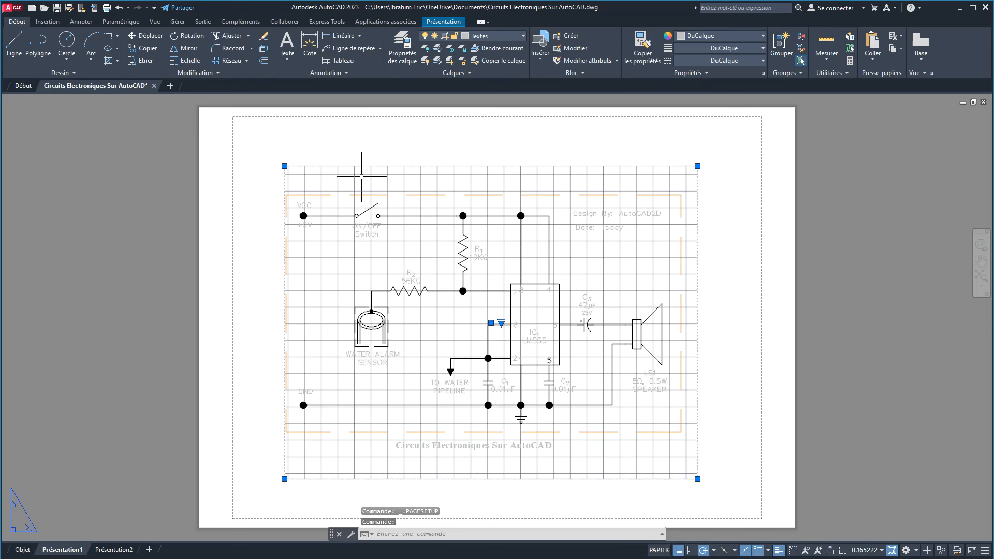
key(Delete)
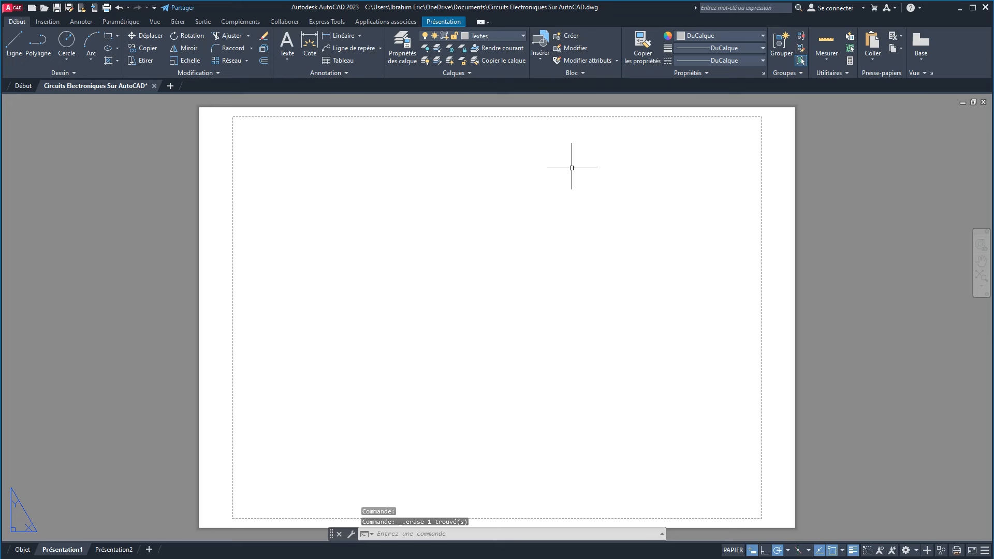
Step: Review the paper format and plot scale in the page setup of the Présentation1 layout
right_click(58, 549)
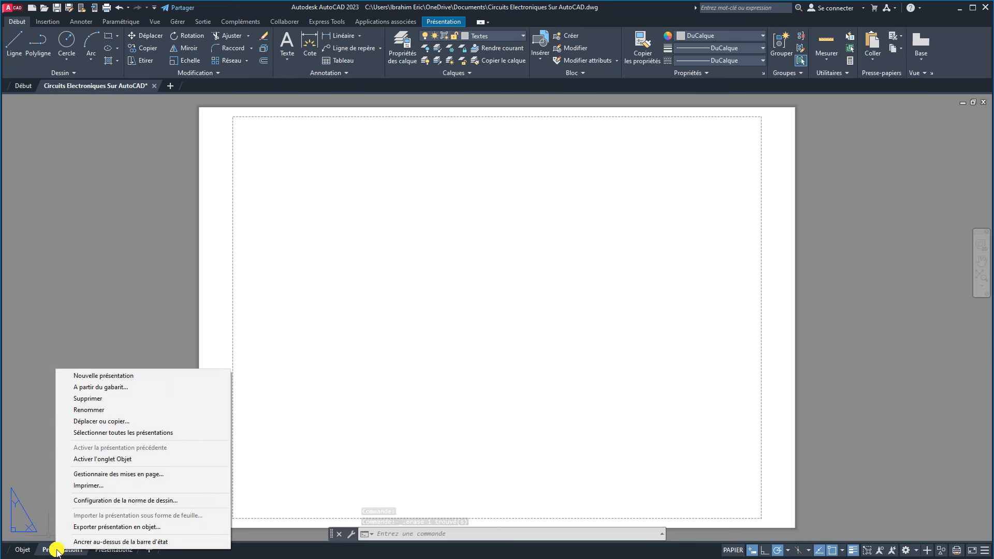
click(104, 473)
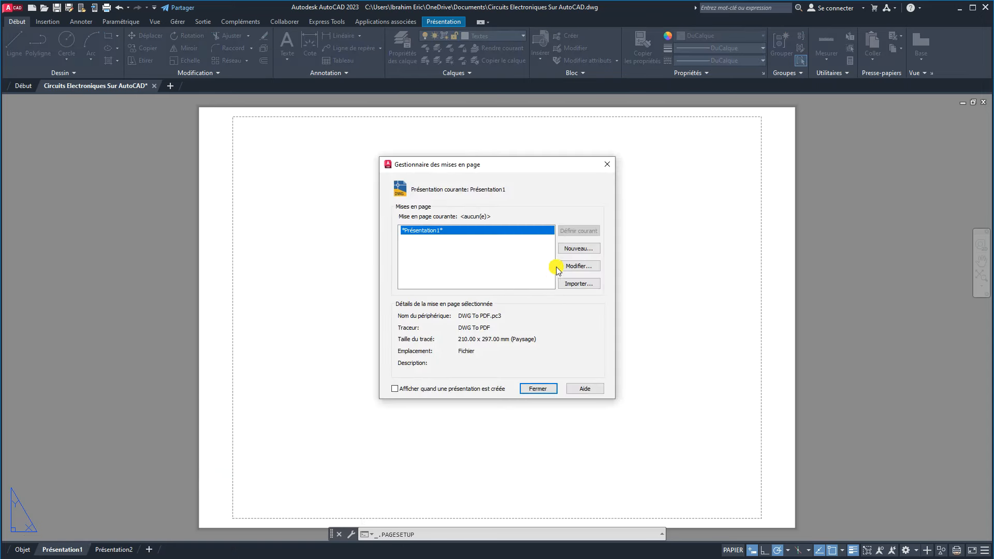
click(576, 267)
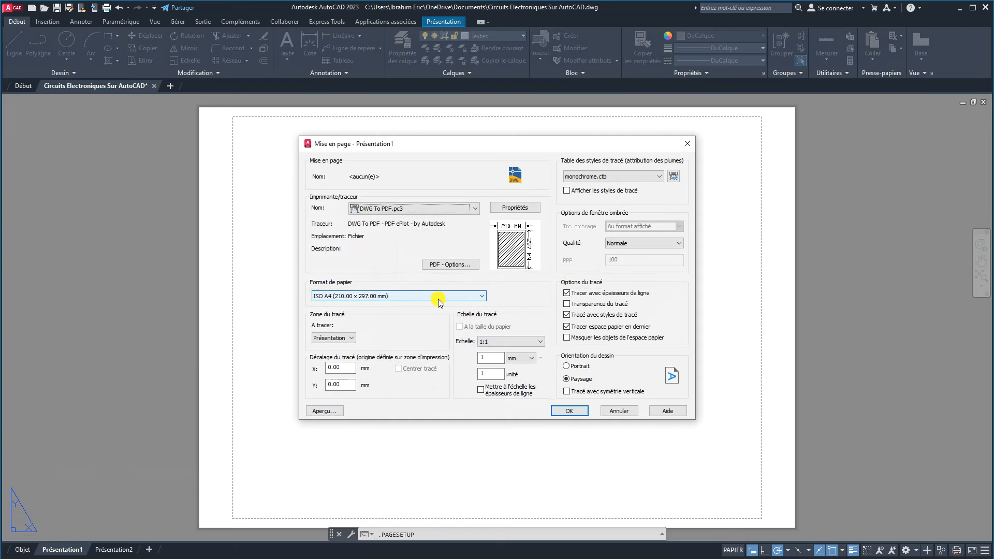
click(488, 342)
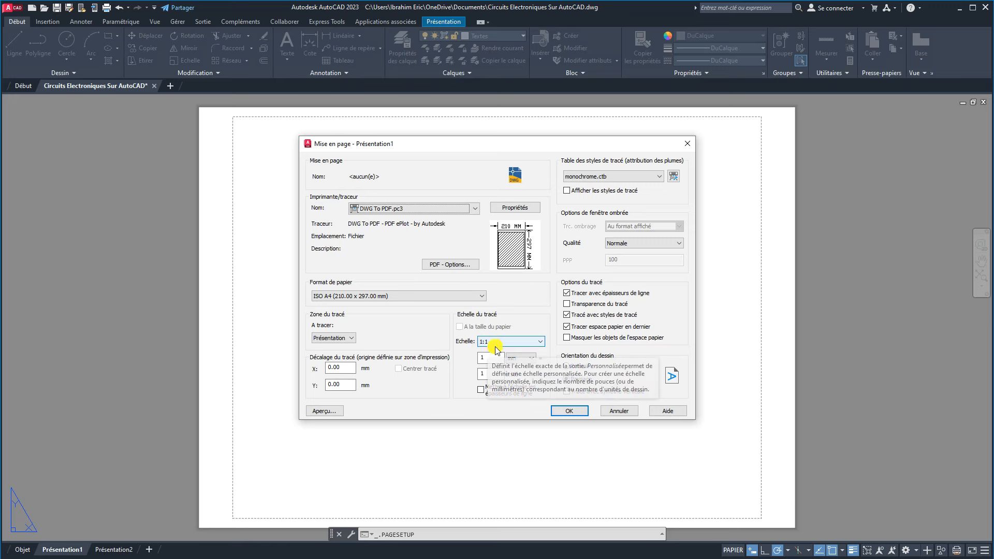
click(497, 356)
click(574, 410)
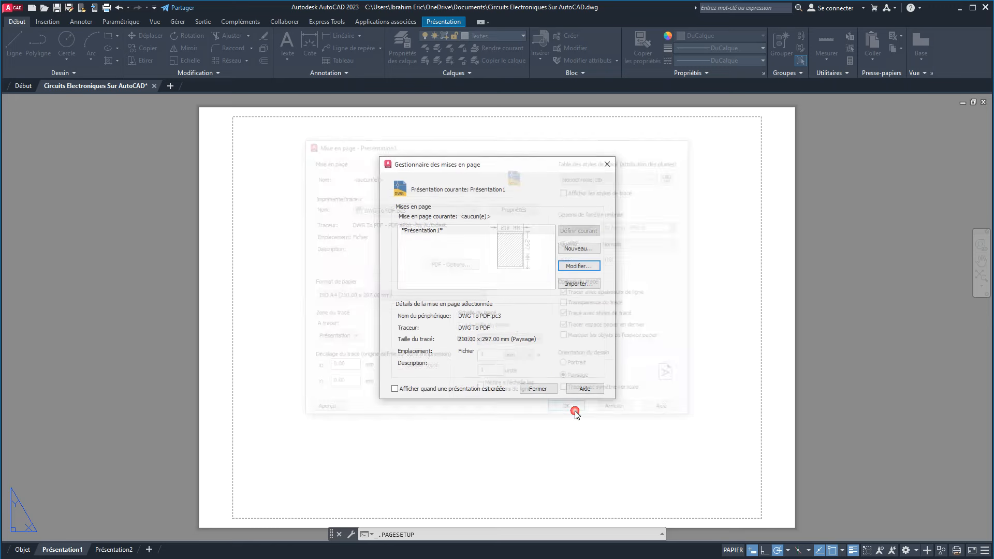
click(541, 392)
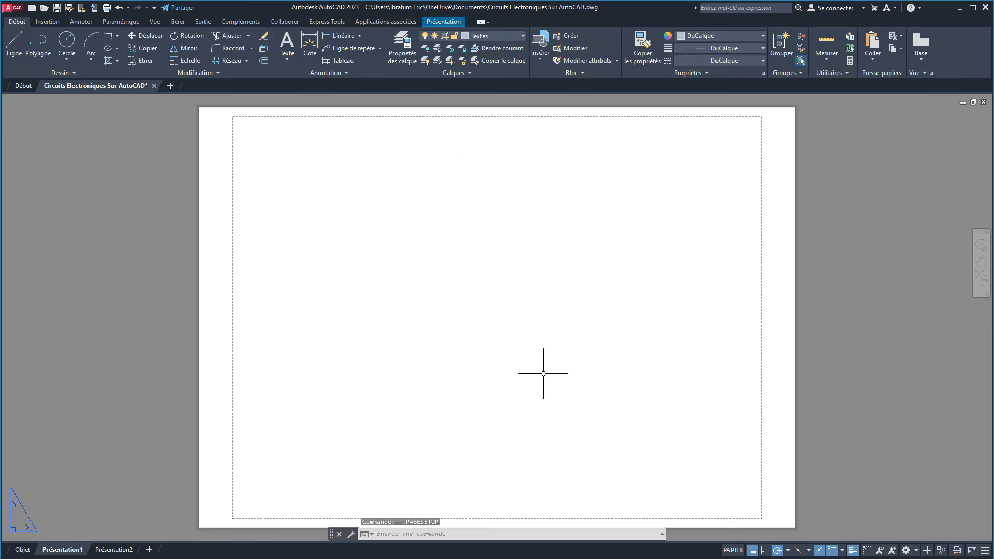
Step: Create a rectangular viewport covering the whole printable area of the Présentation1 sheet, from its upper-left to its lower-right corner
click(435, 22)
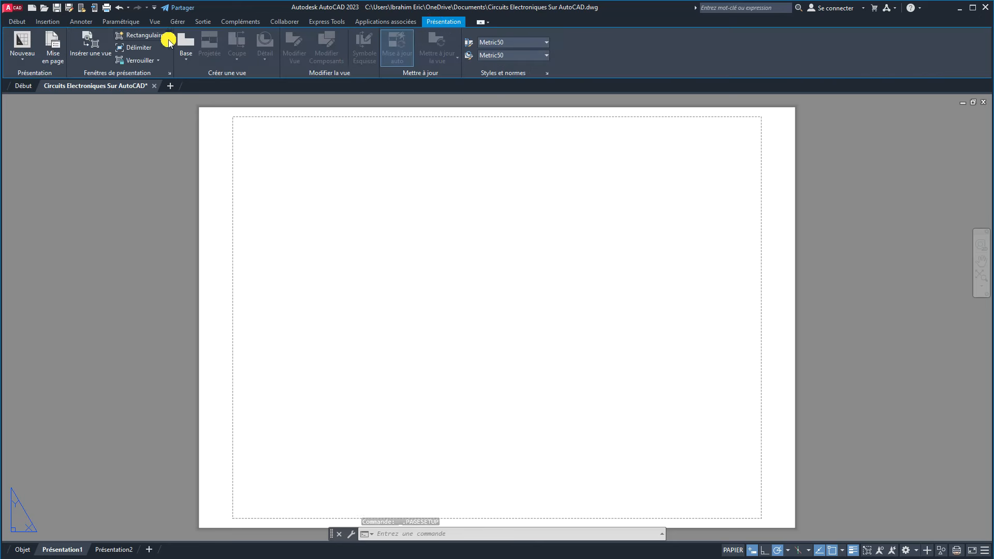
click(169, 36)
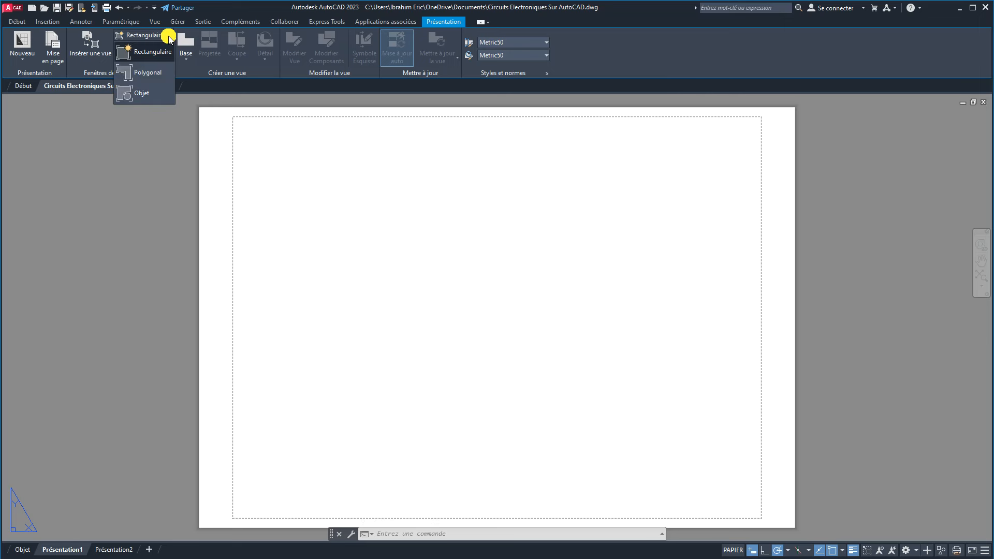
click(171, 37)
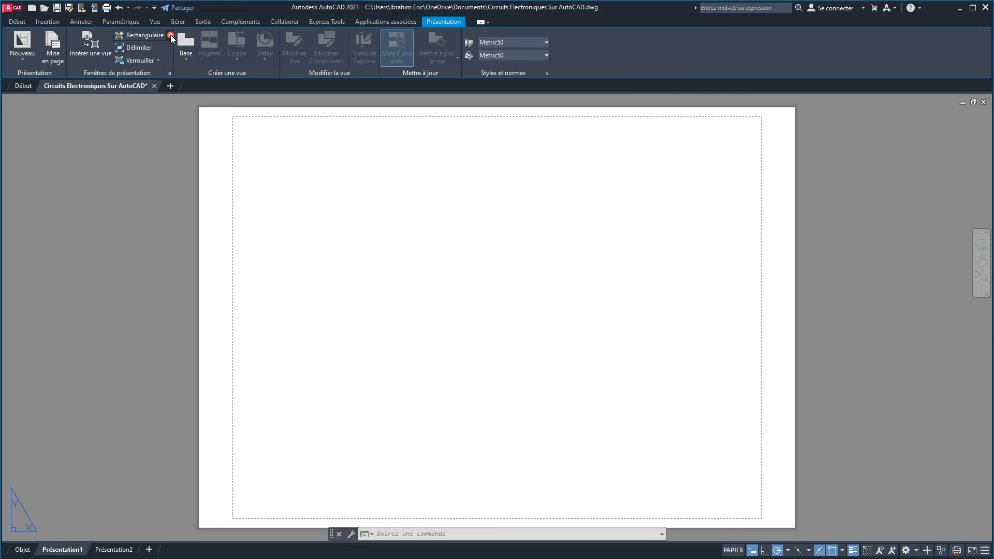
click(133, 36)
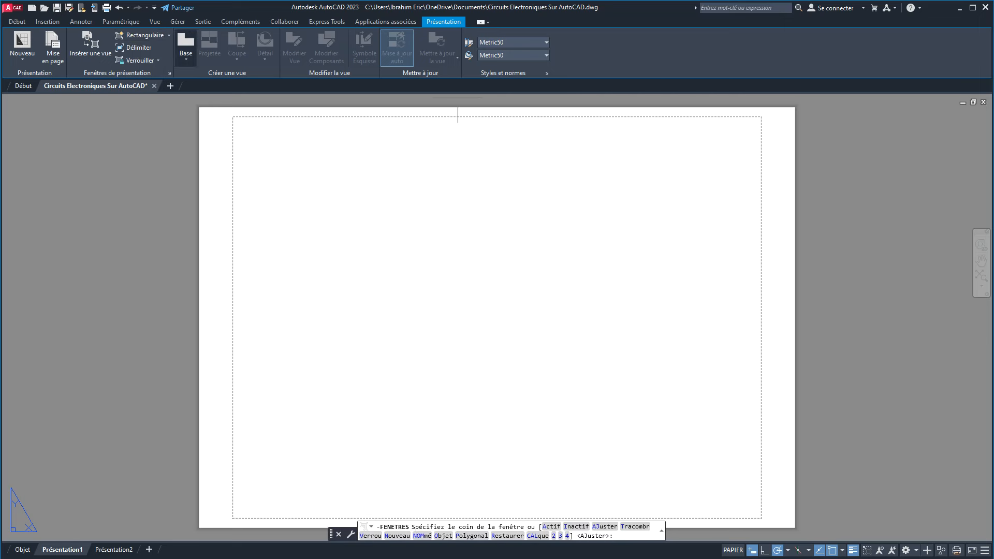
click(233, 117)
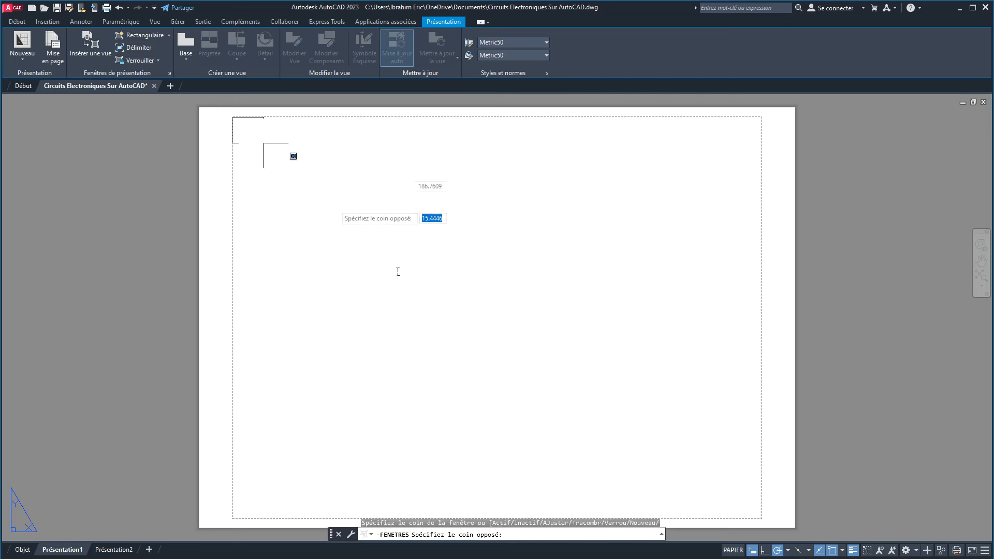
click(760, 518)
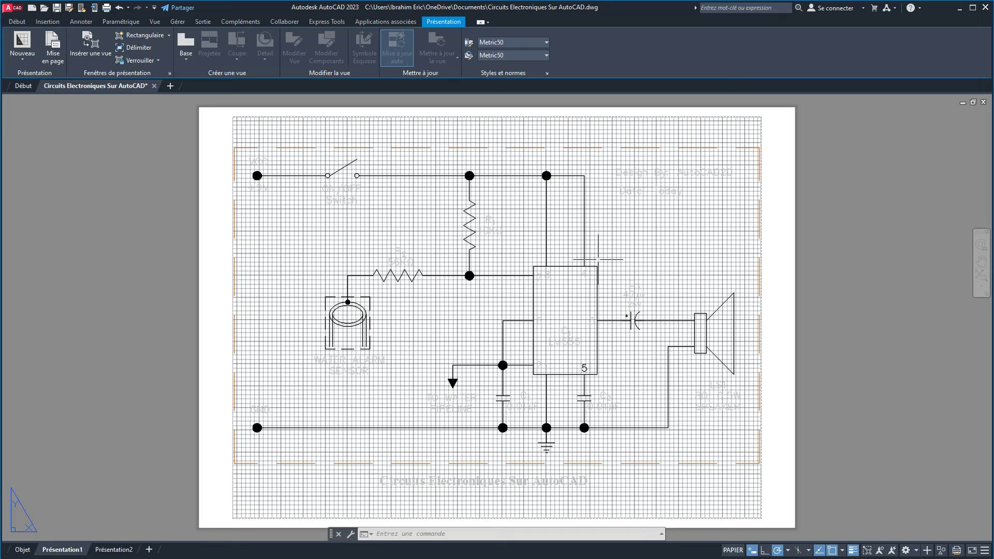
Step: Check the plot preview of Présentation1 and look at the Présentation2 layout for comparison
click(108, 8)
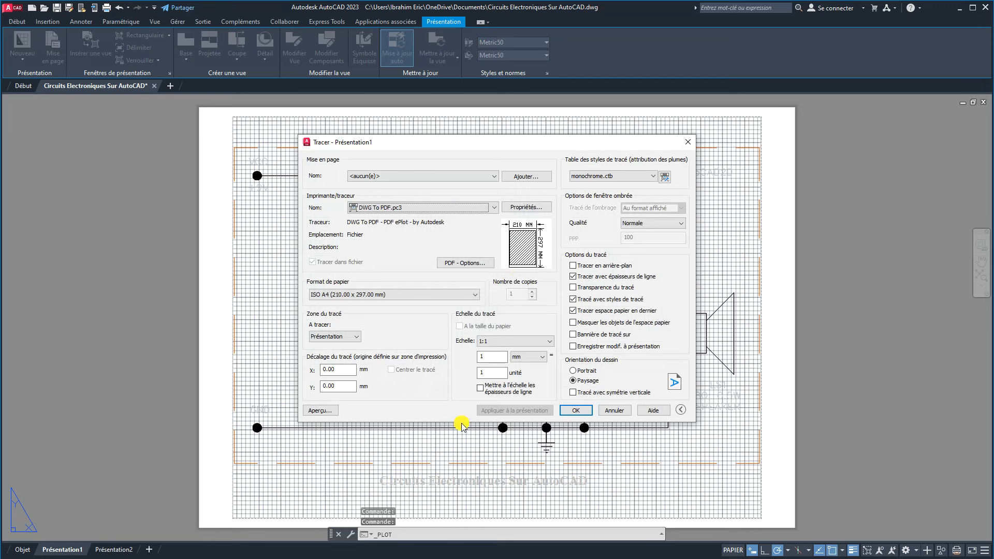
click(320, 410)
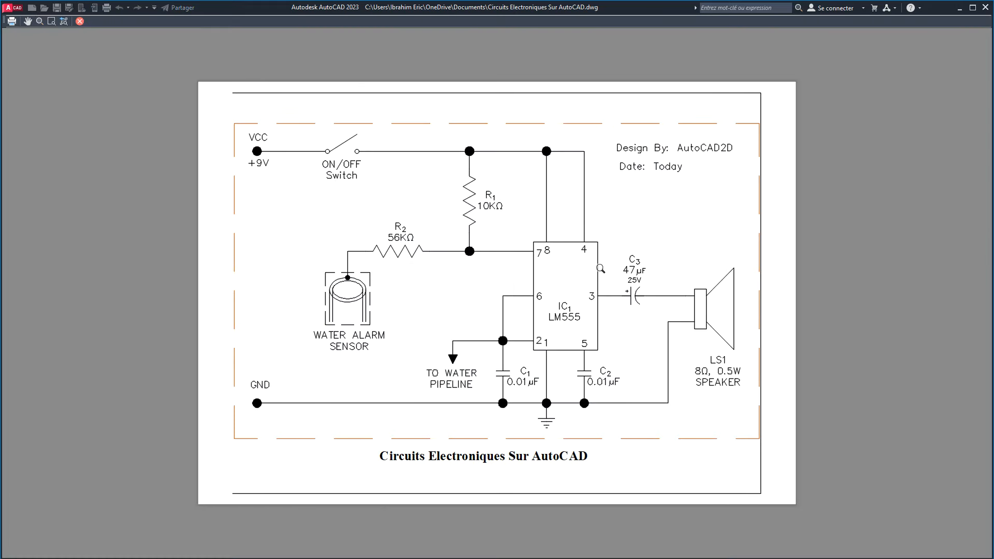
click(81, 22)
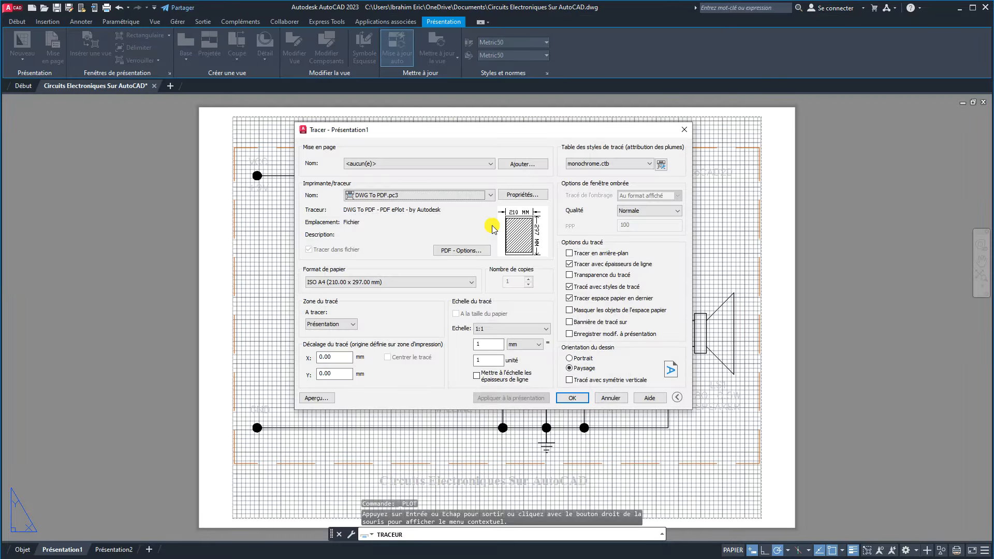
click(683, 129)
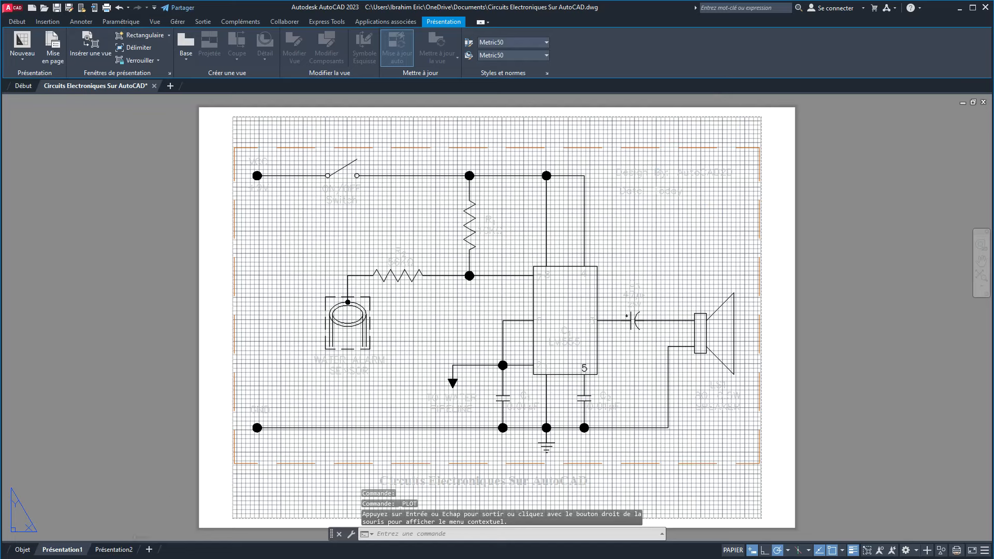
click(124, 549)
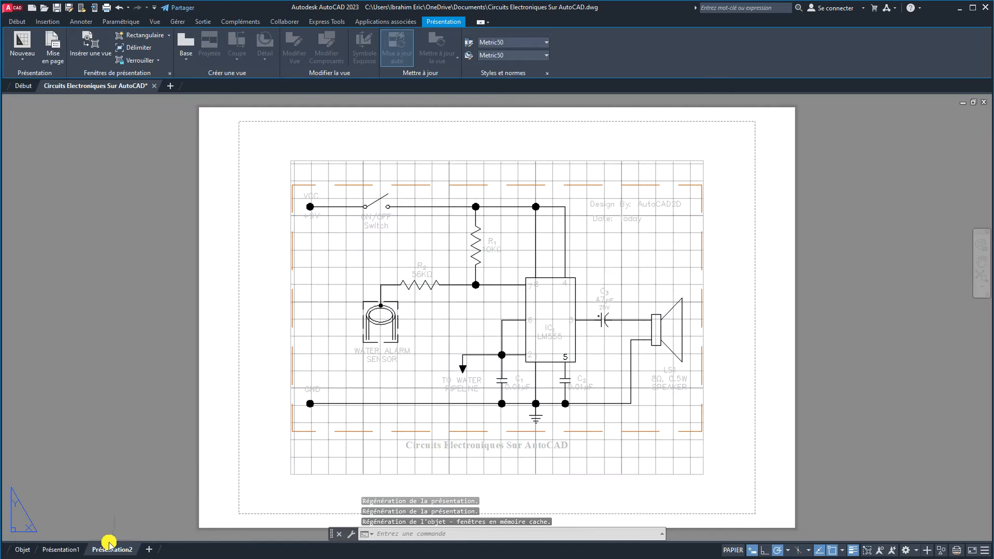
click(68, 551)
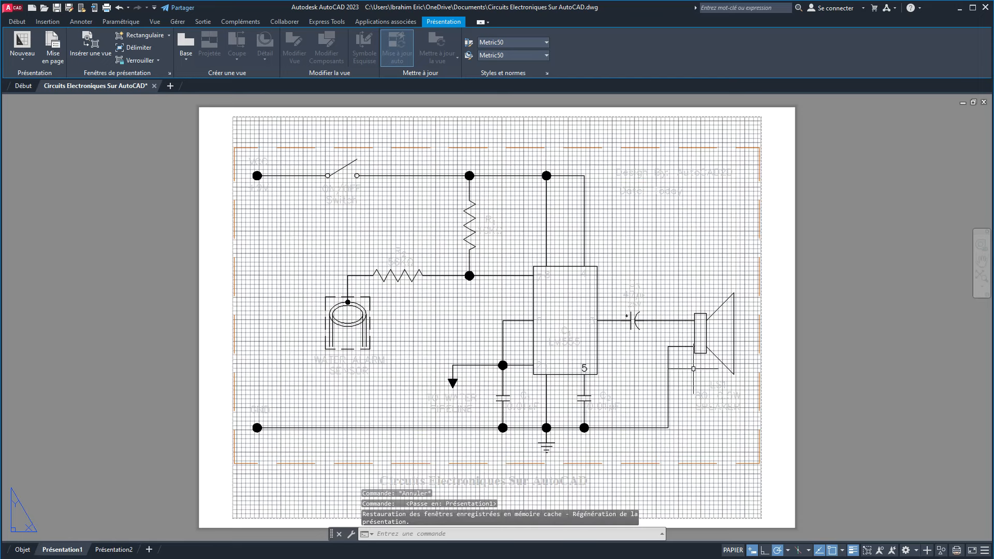
Step: Set the plot style table in the Présentation1 page setup to Aucune and regenerate the layout
right_click(69, 551)
click(129, 472)
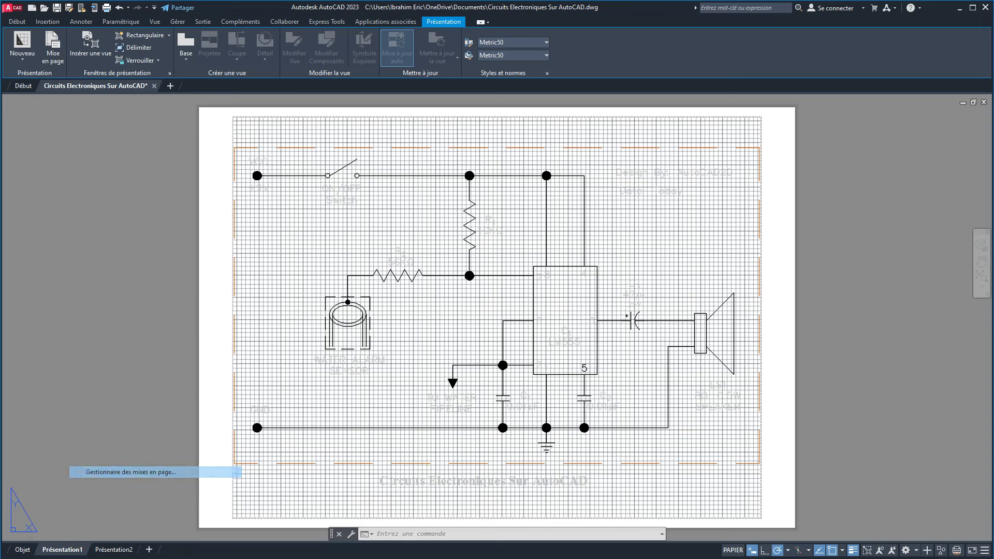
click(577, 266)
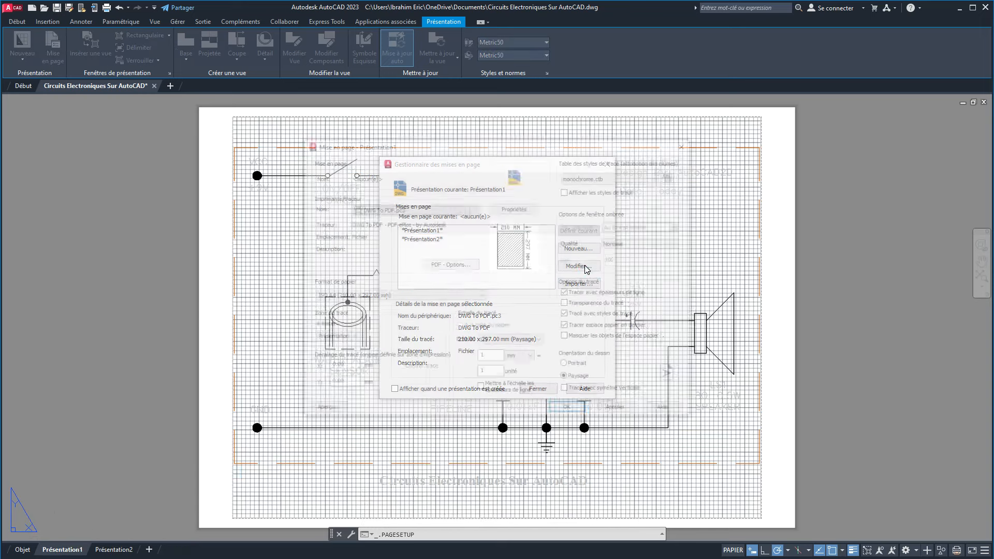
click(591, 176)
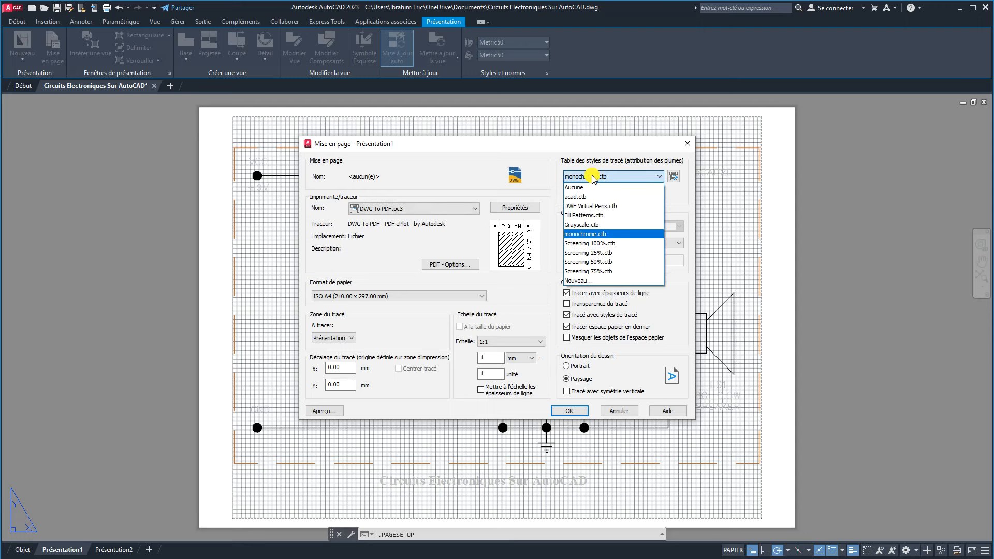
click(583, 187)
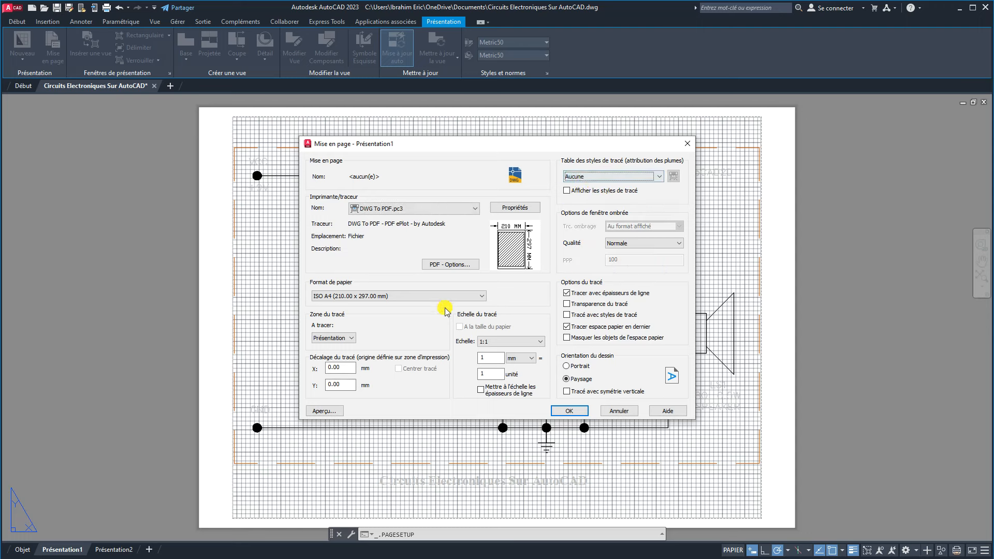
click(569, 412)
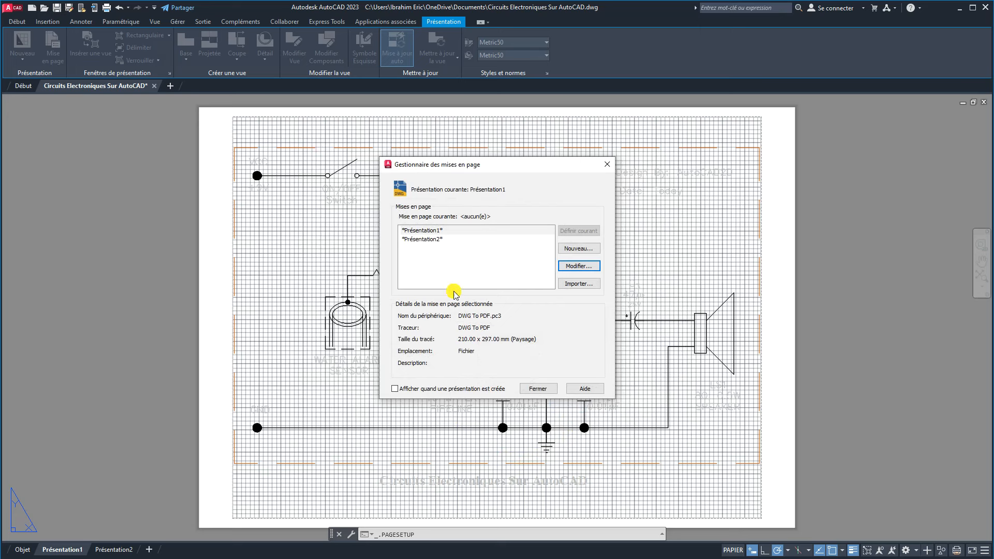
click(530, 389)
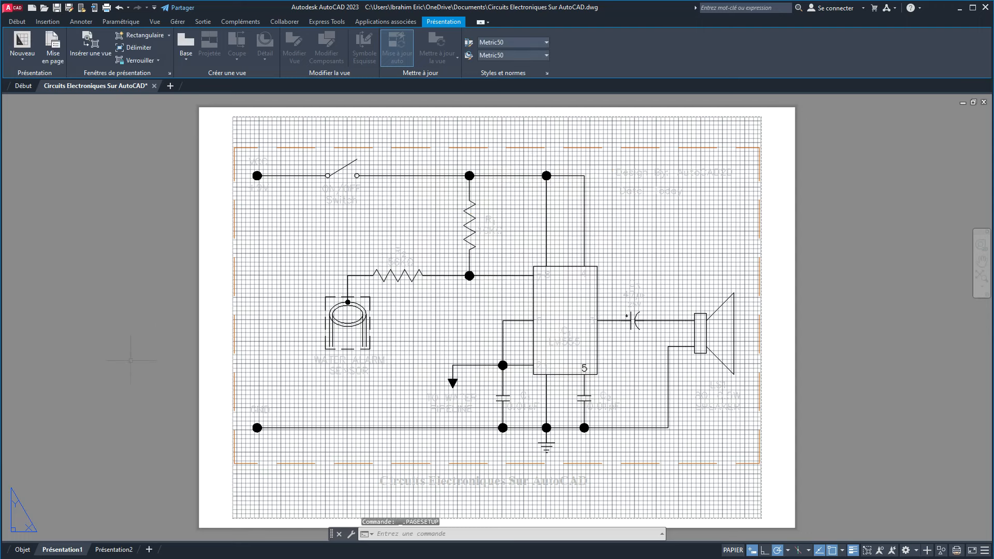
text(rege)
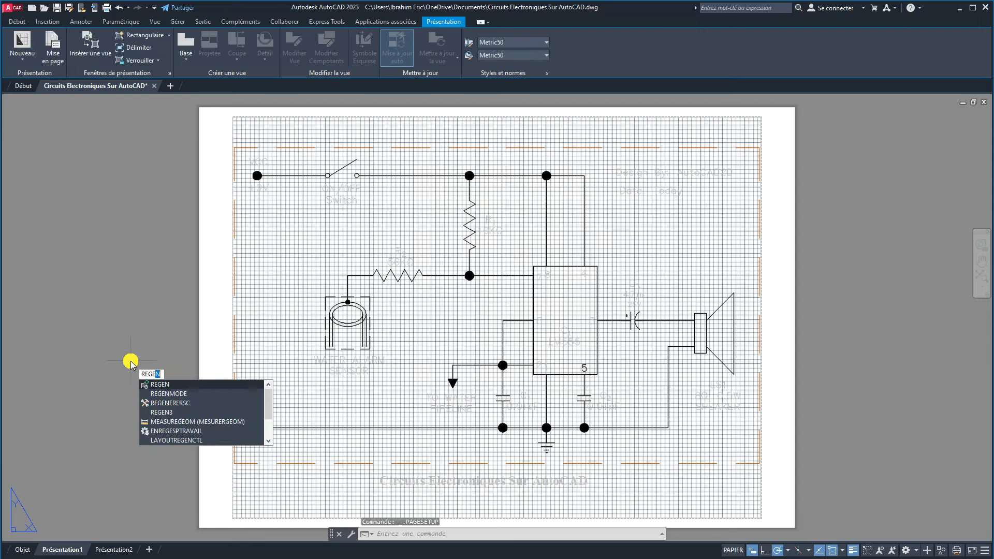
key(Return)
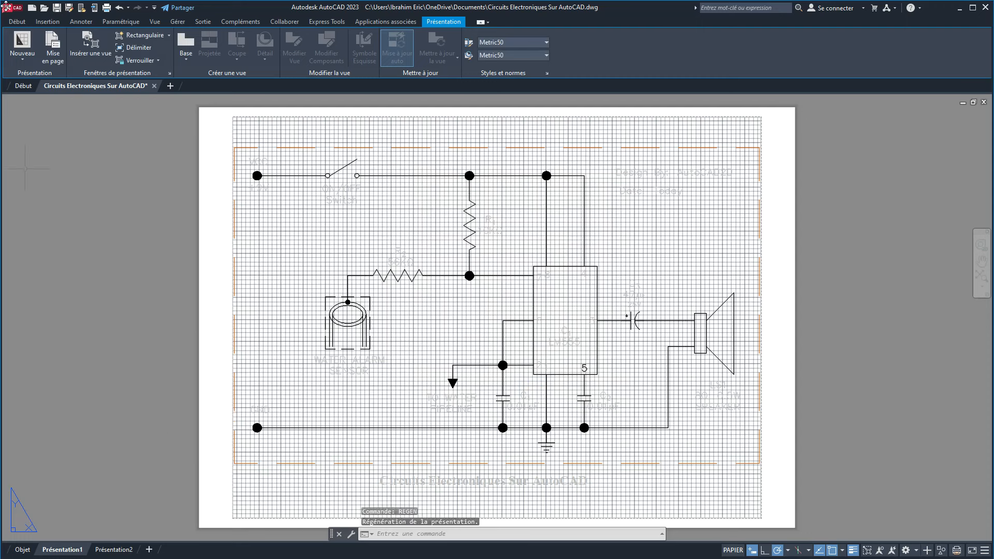
Step: Preview Présentation1 as a single sheet and plot it to Circuits Electroniques Sur AutoCAD-Présentation1.pdf in the Documents folder
click(107, 7)
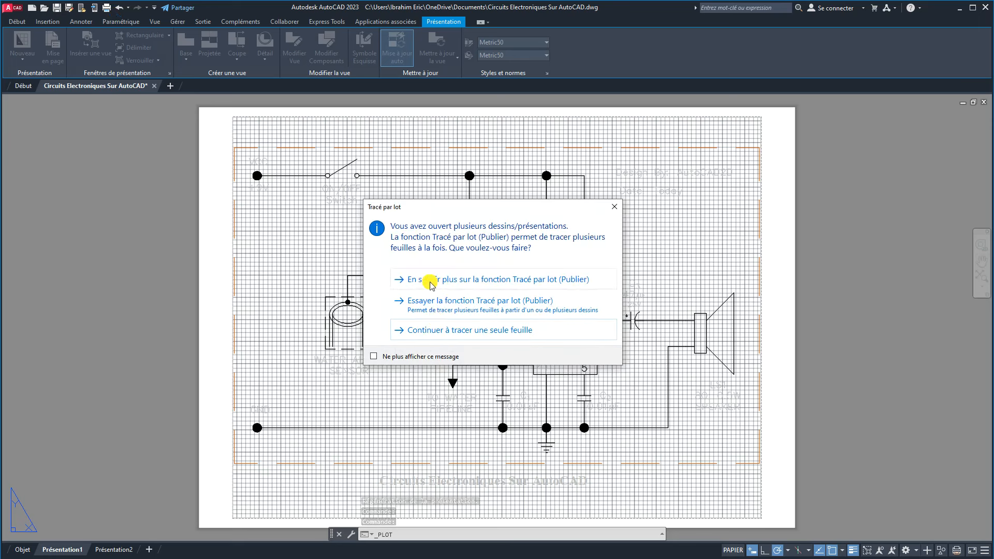
click(435, 330)
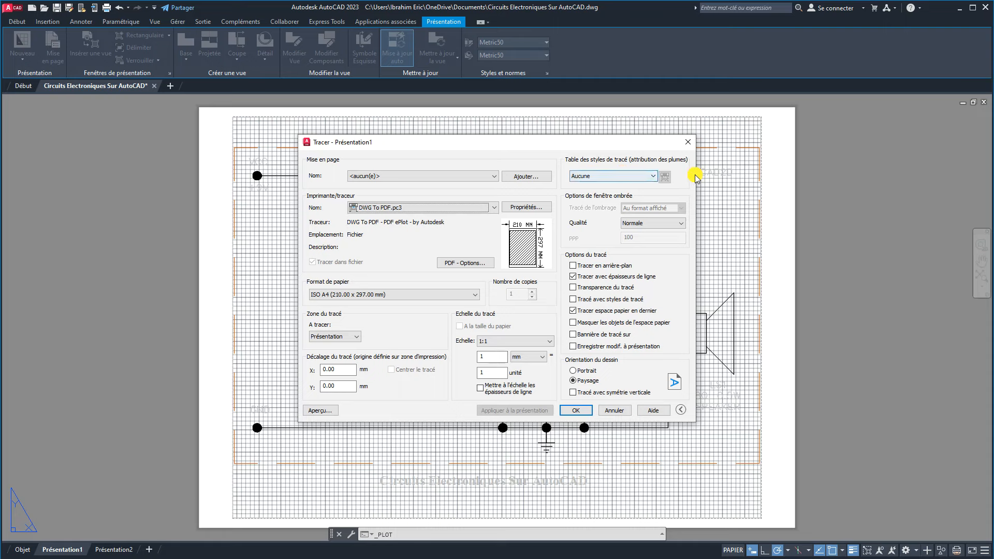
click(318, 412)
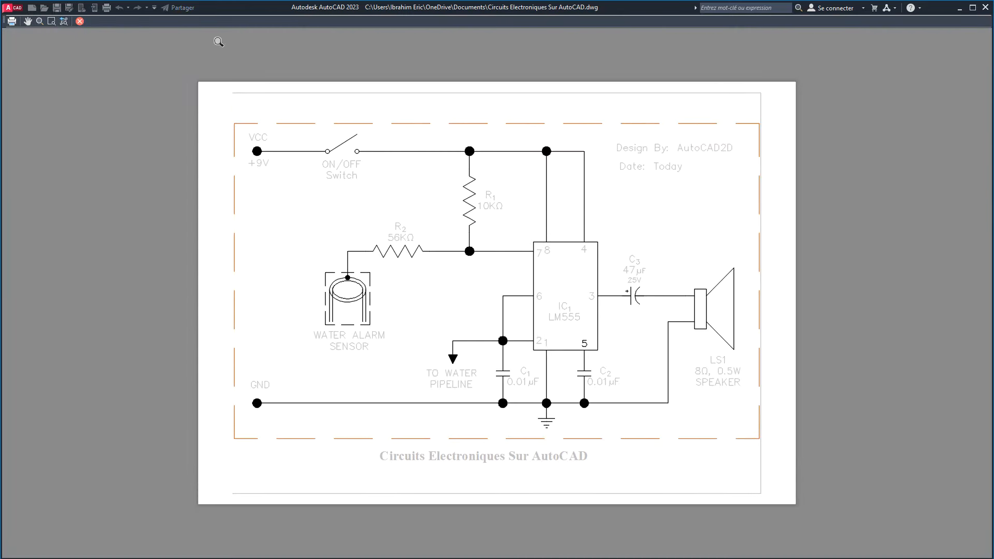
click(79, 22)
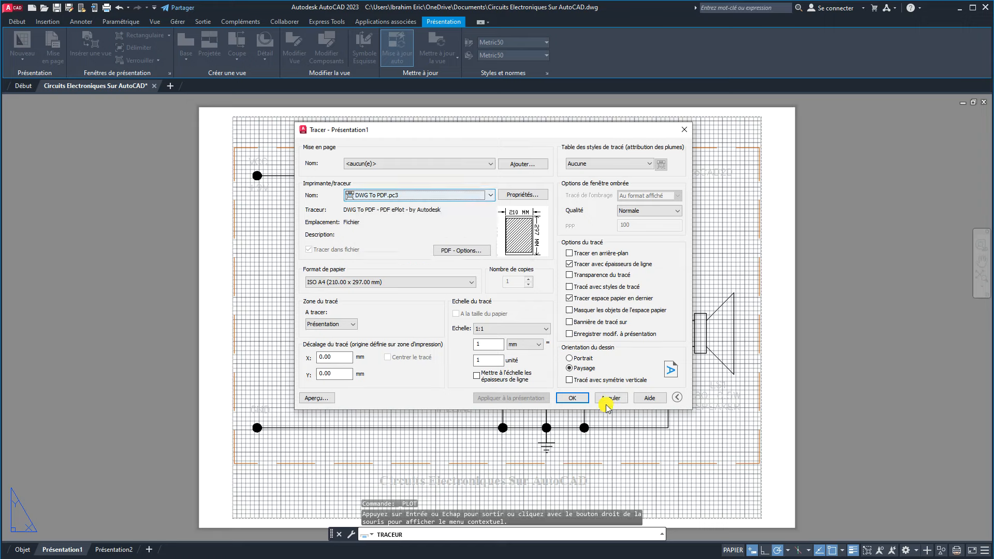
click(571, 398)
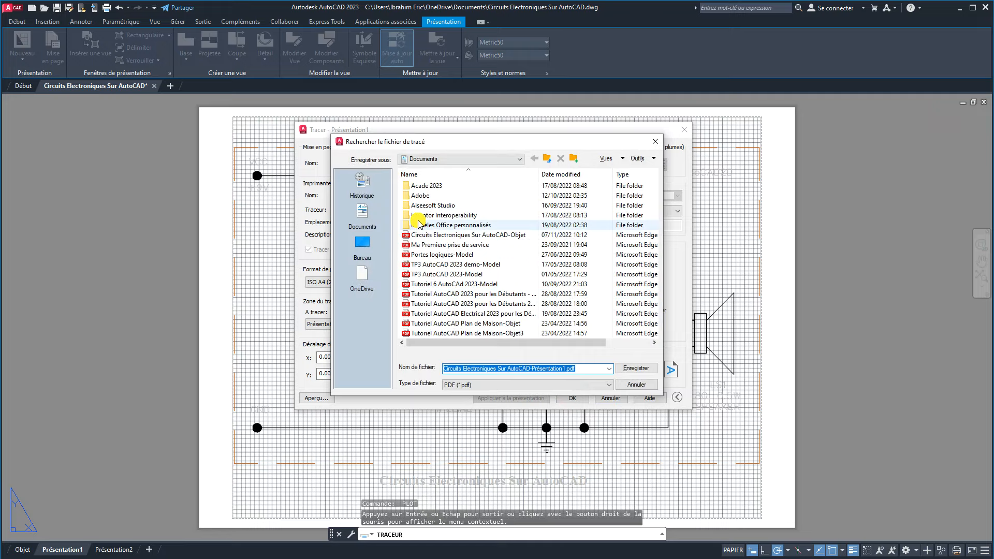
click(639, 369)
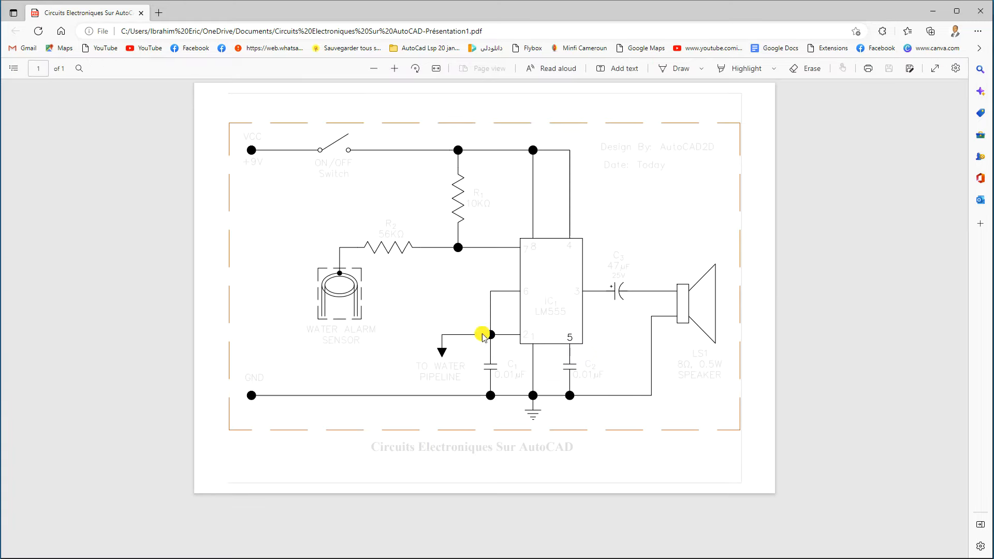
Step: Return from the plotted PDF to the drawing's model space and save Circuits Electroniques Sur AutoCAD.dwg
click(981, 12)
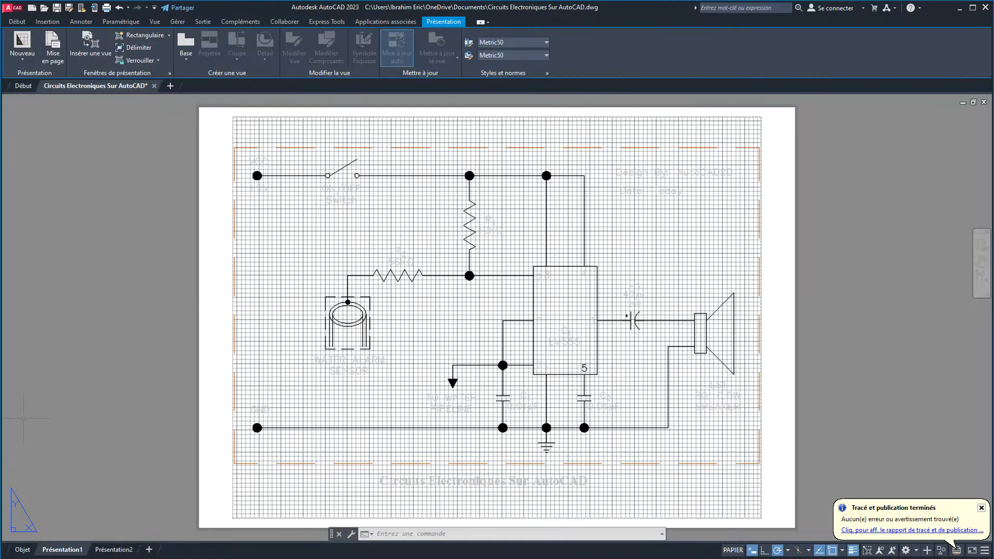
click(27, 550)
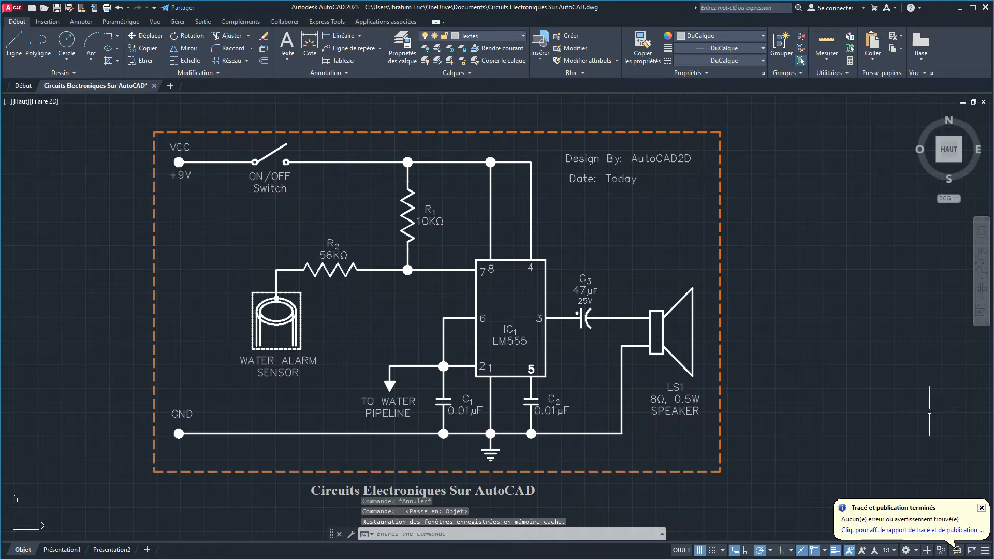
middle_drag(612, 388, 630, 373)
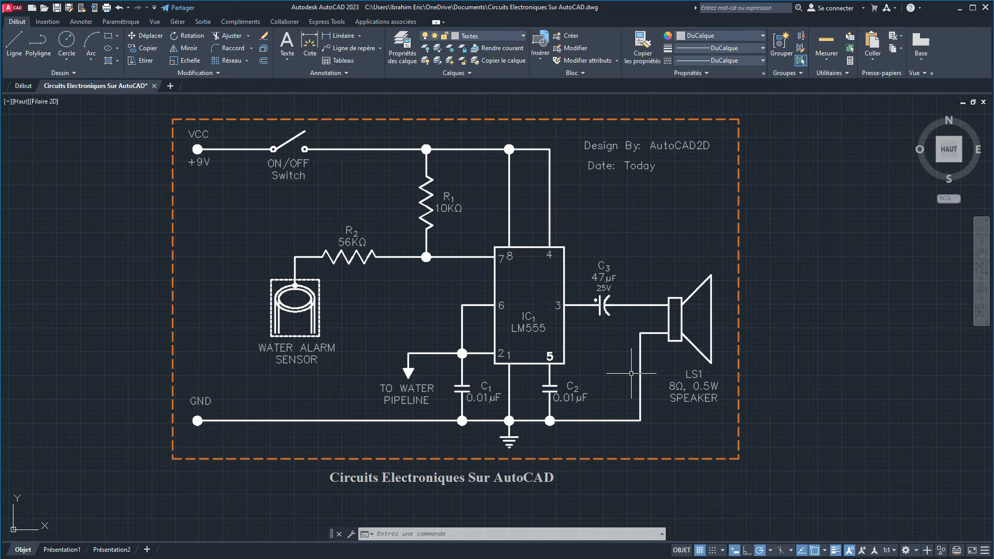
middle_drag(638, 364, 554, 365)
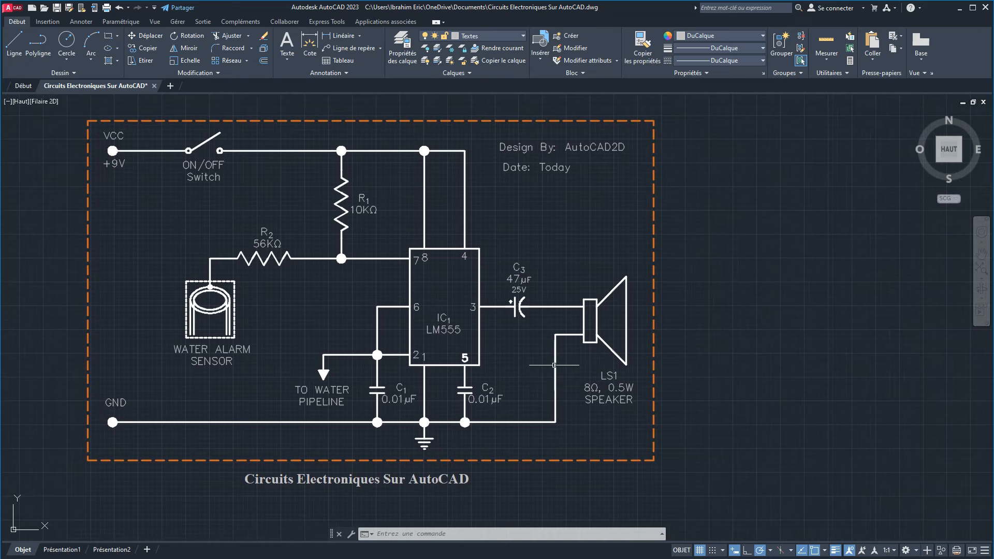
middle_drag(554, 363, 570, 362)
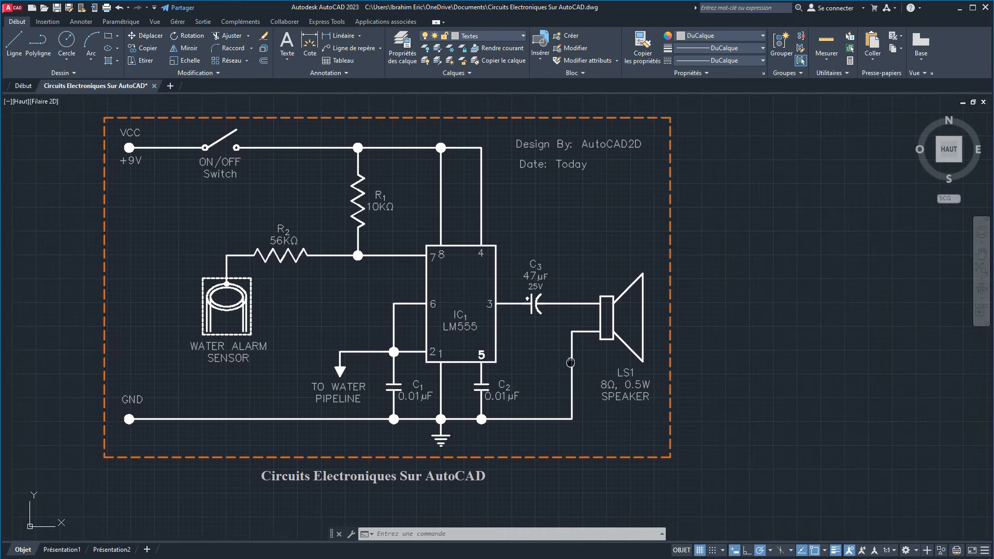
click(55, 10)
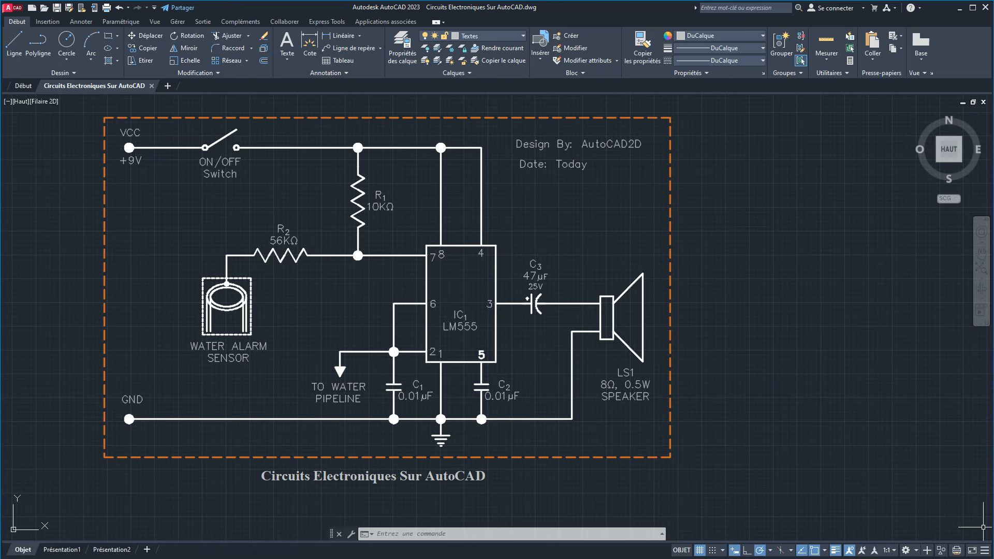
Step: Look at the Résumé information in the drawing properties and close them without changes
middle_drag(700, 412, 701, 422)
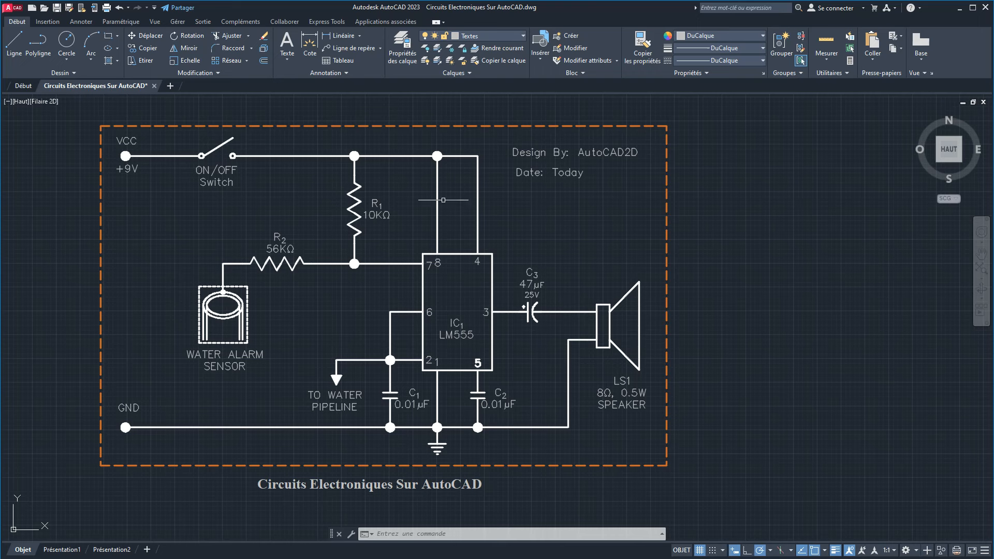
click(9, 8)
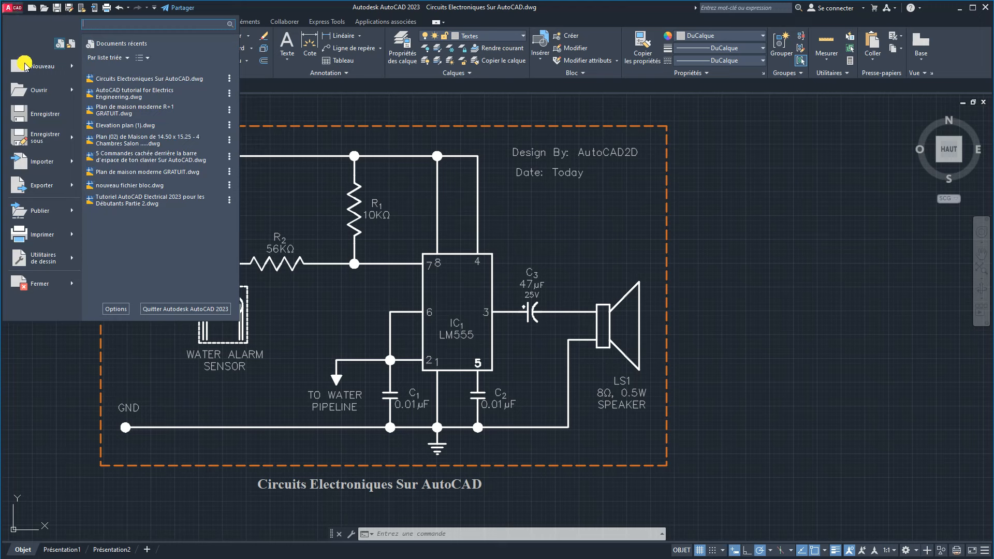
mouse_move(67, 258)
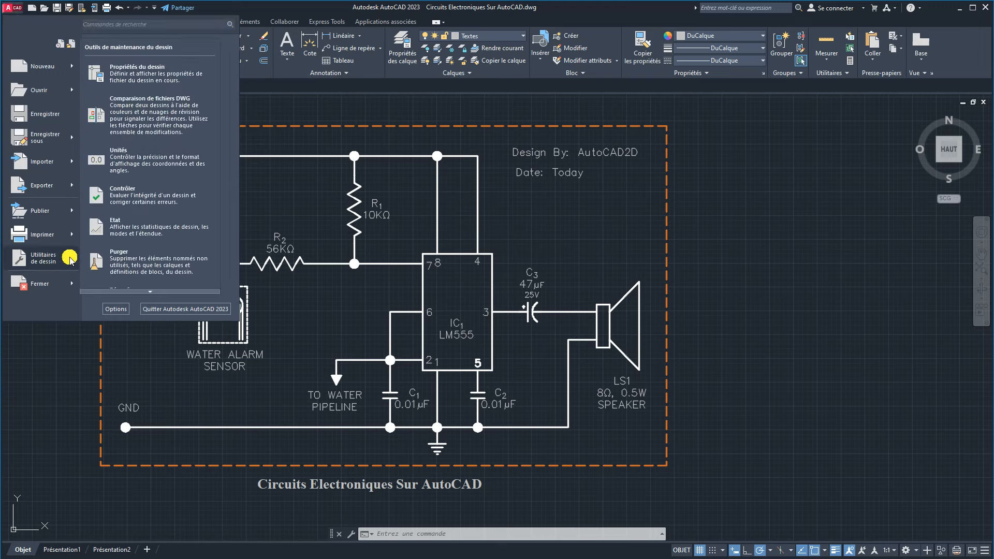
click(130, 78)
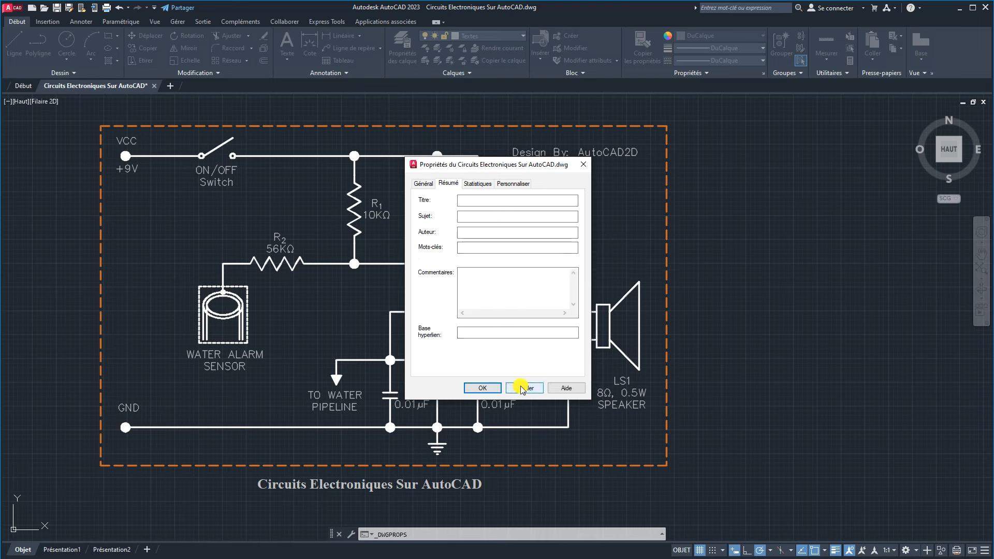
click(521, 388)
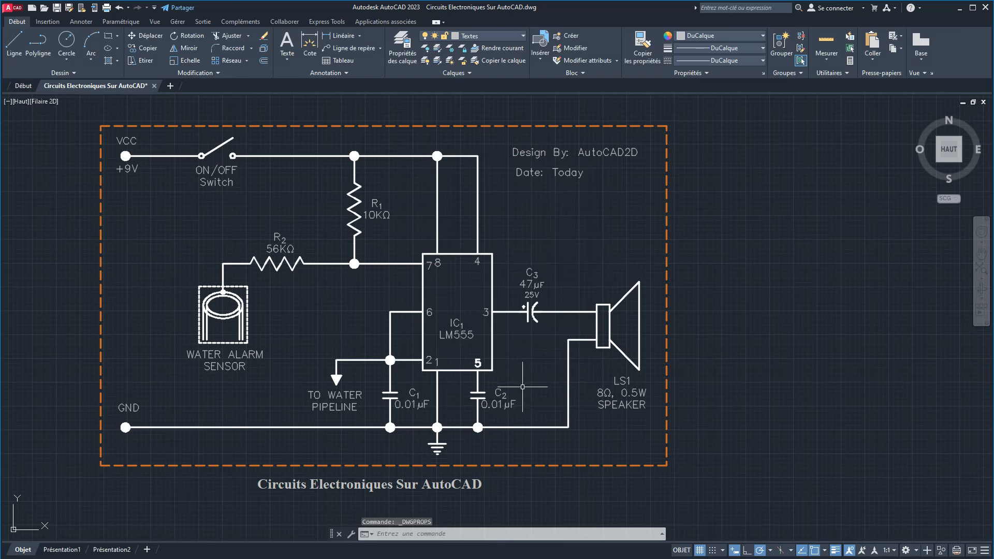